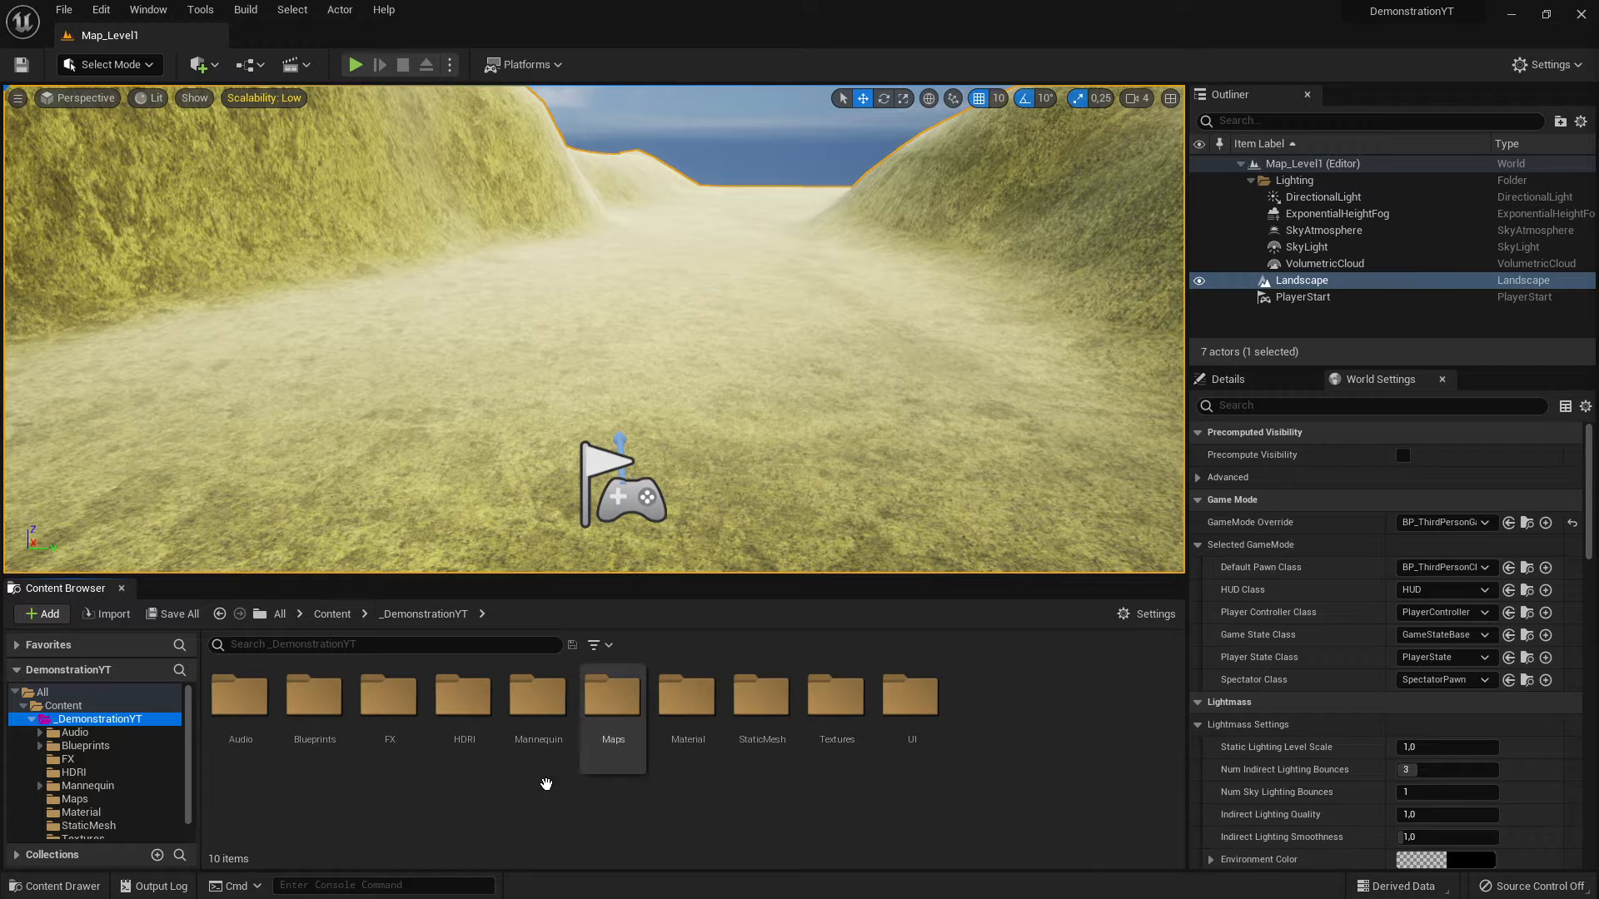
scroll(147, 815, down, 1)
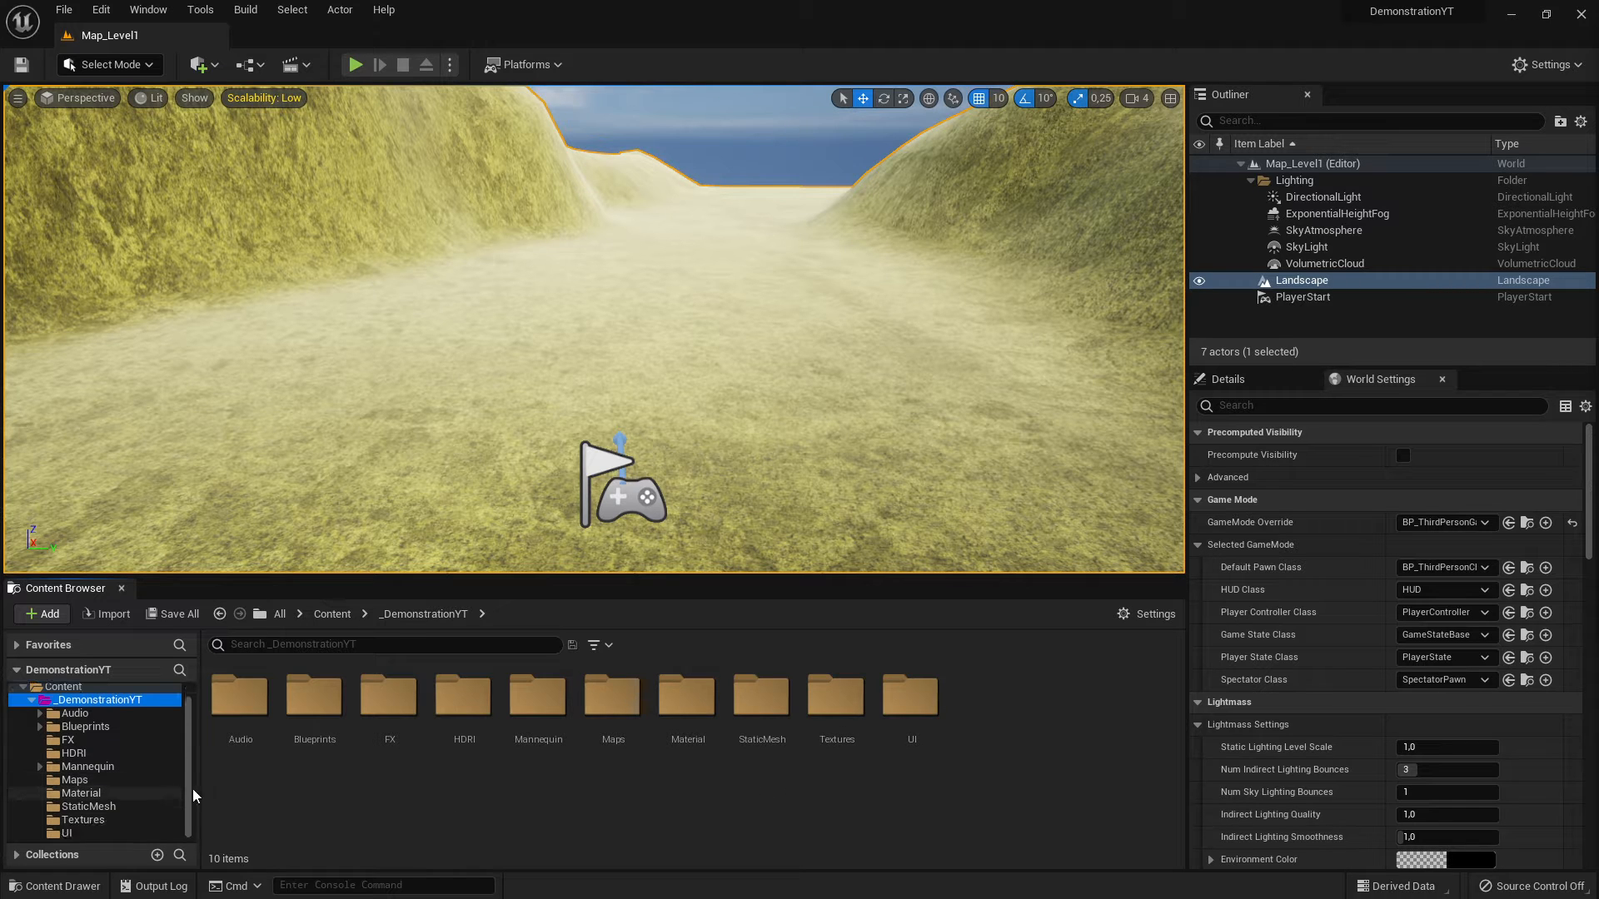
click(117, 767)
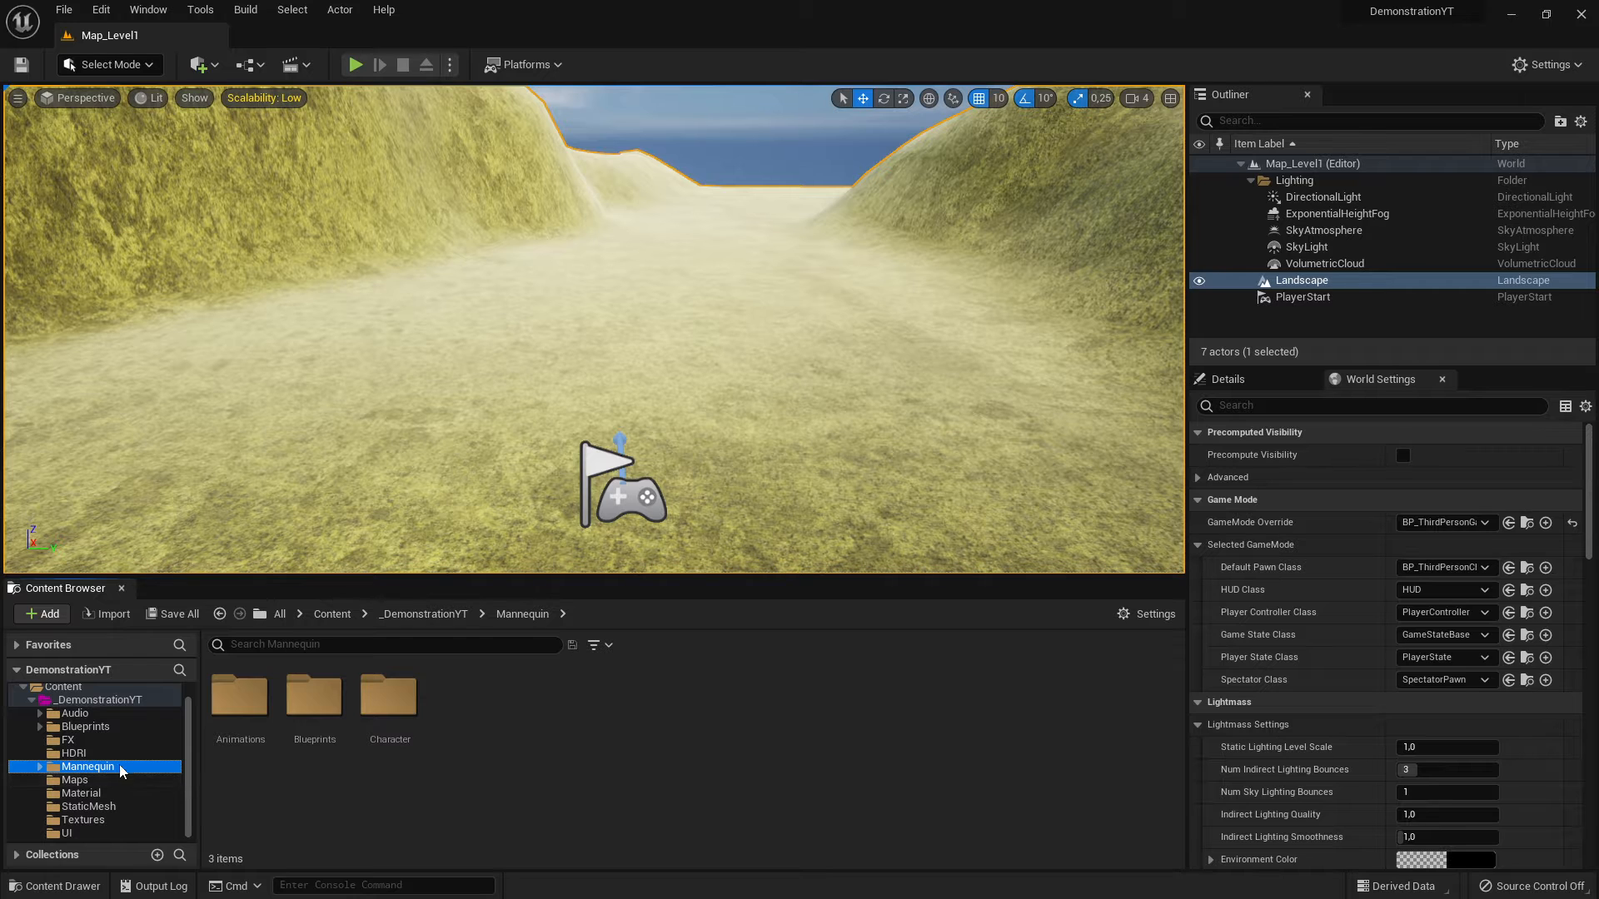
scroll(121, 762, up, 1)
click(150, 718)
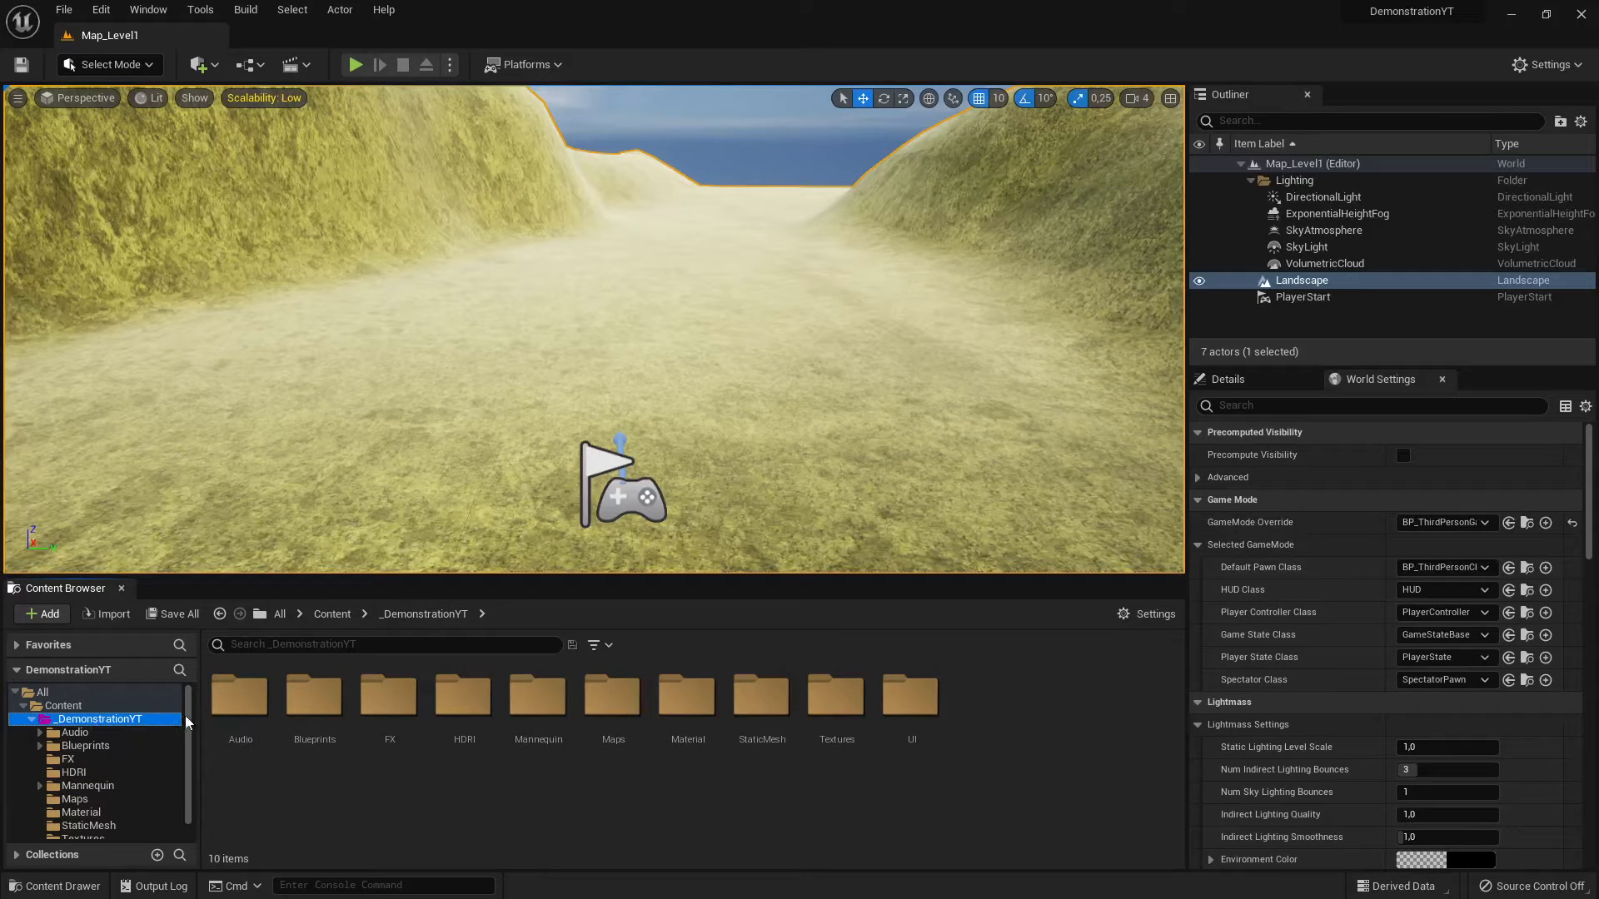
Open the ThirdPersonIdle animation from the Mannequin/Animations folder and dock its editor window beside the Map_Level1 tab.
click(114, 786)
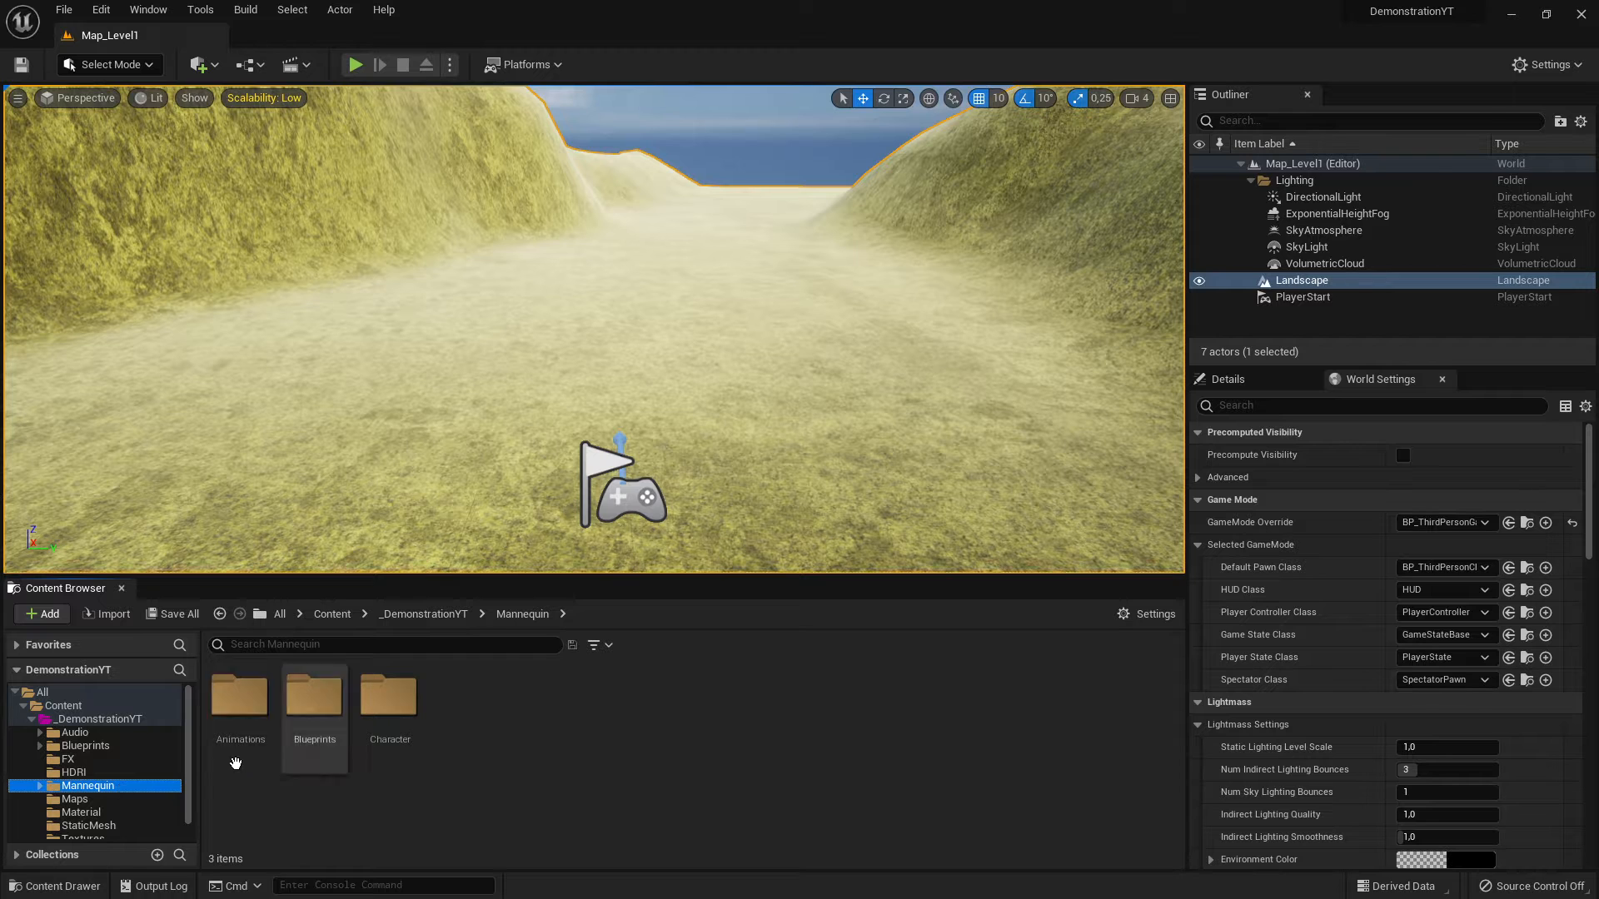
double_click(235, 749)
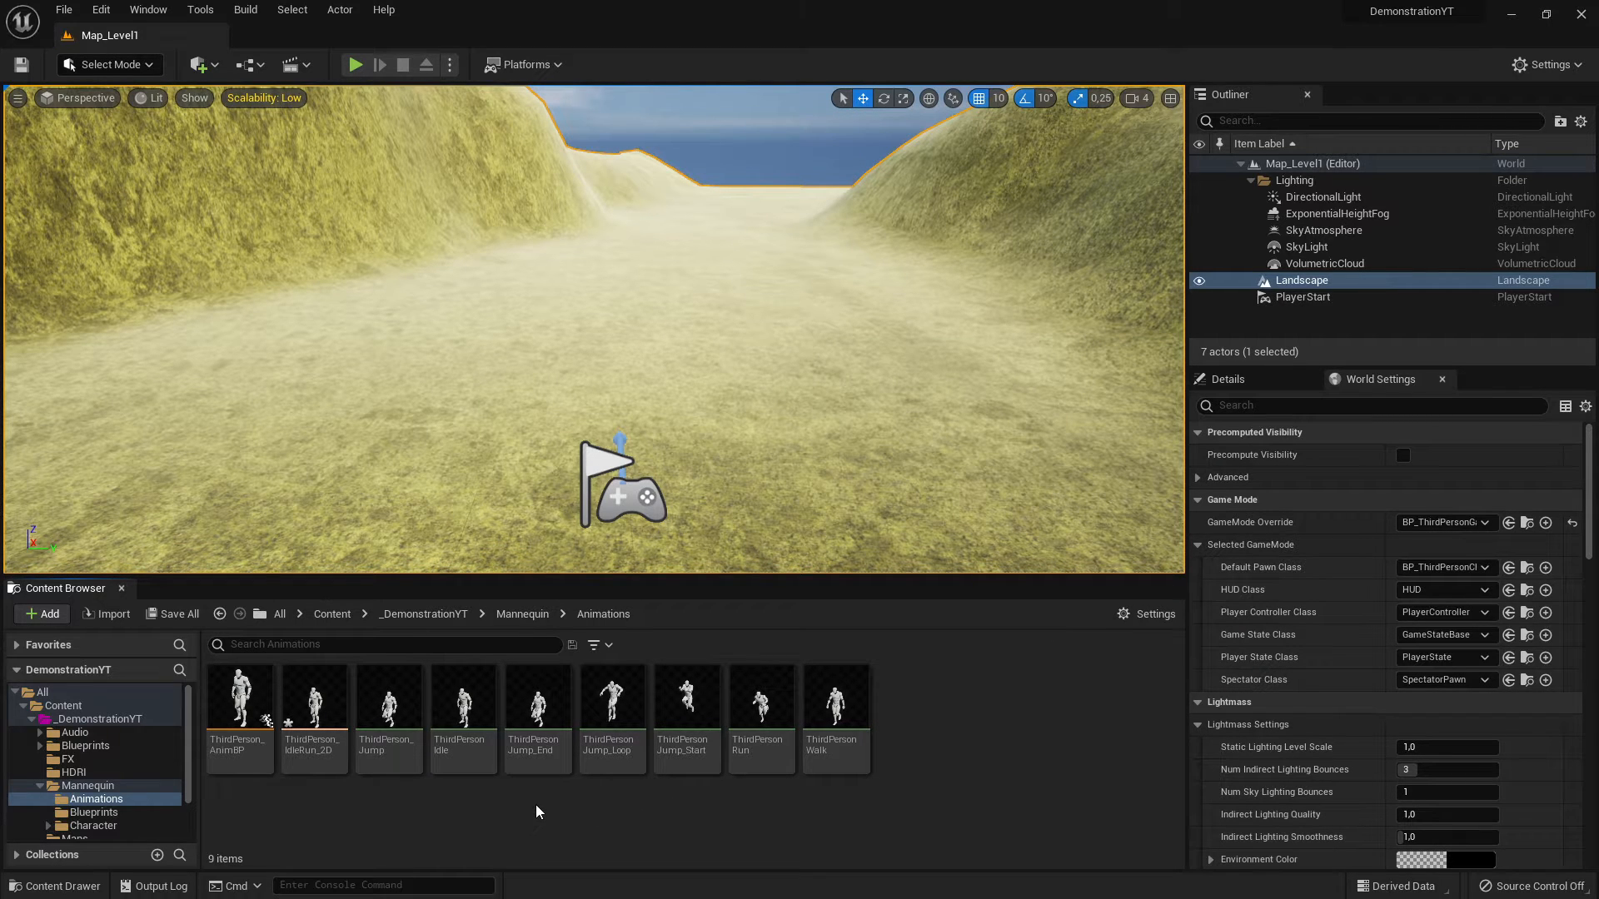
double_click(465, 709)
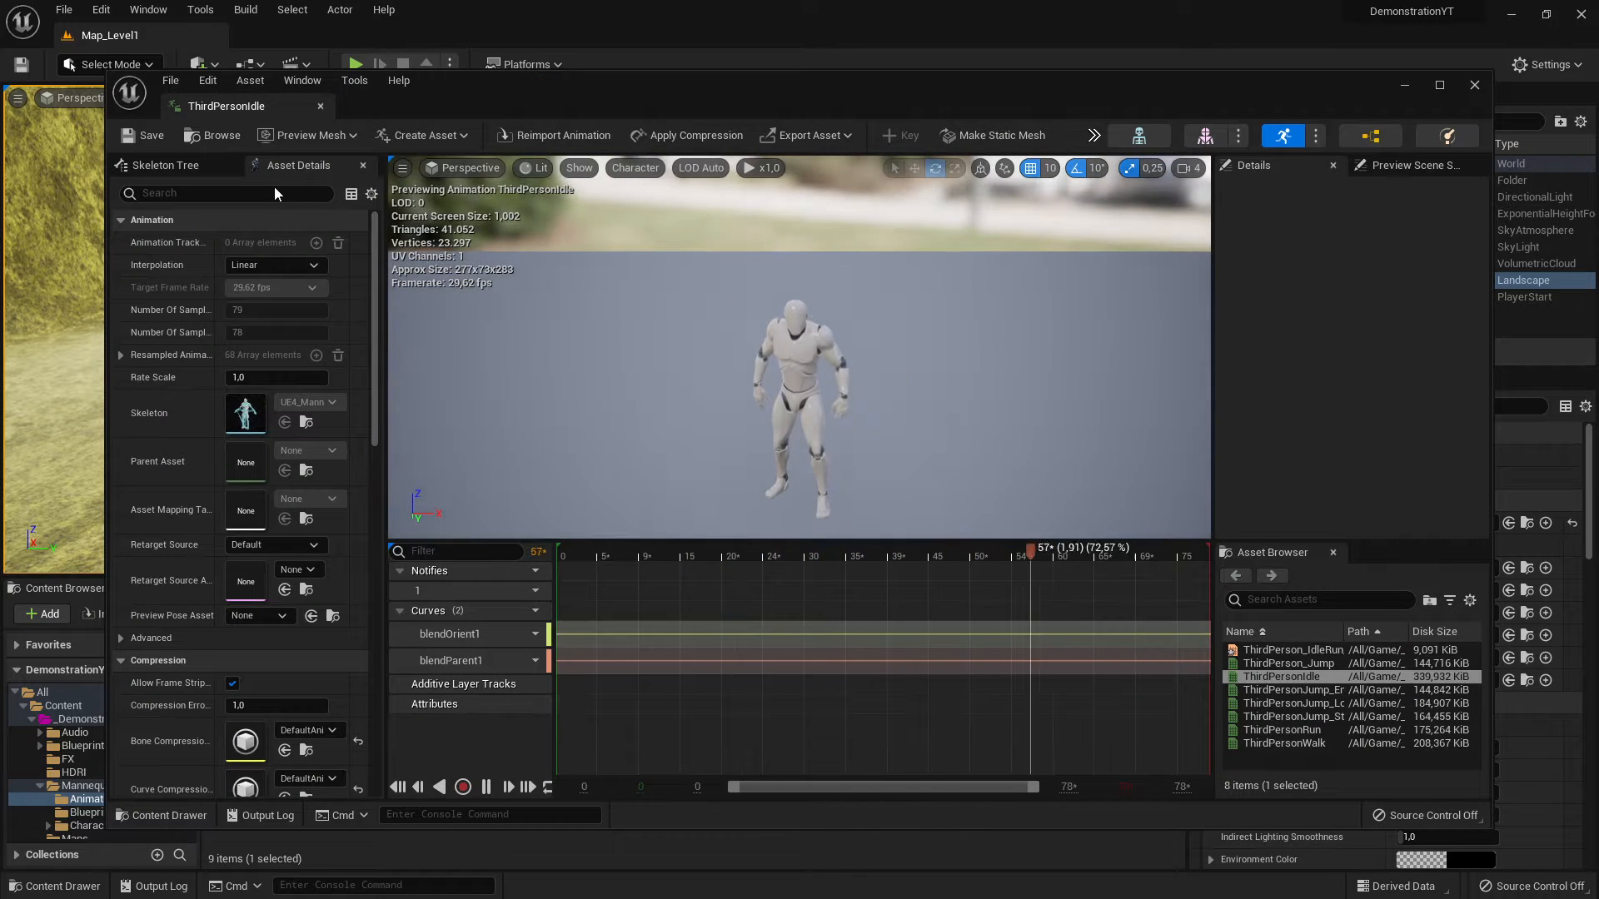
drag(239, 104, 300, 37)
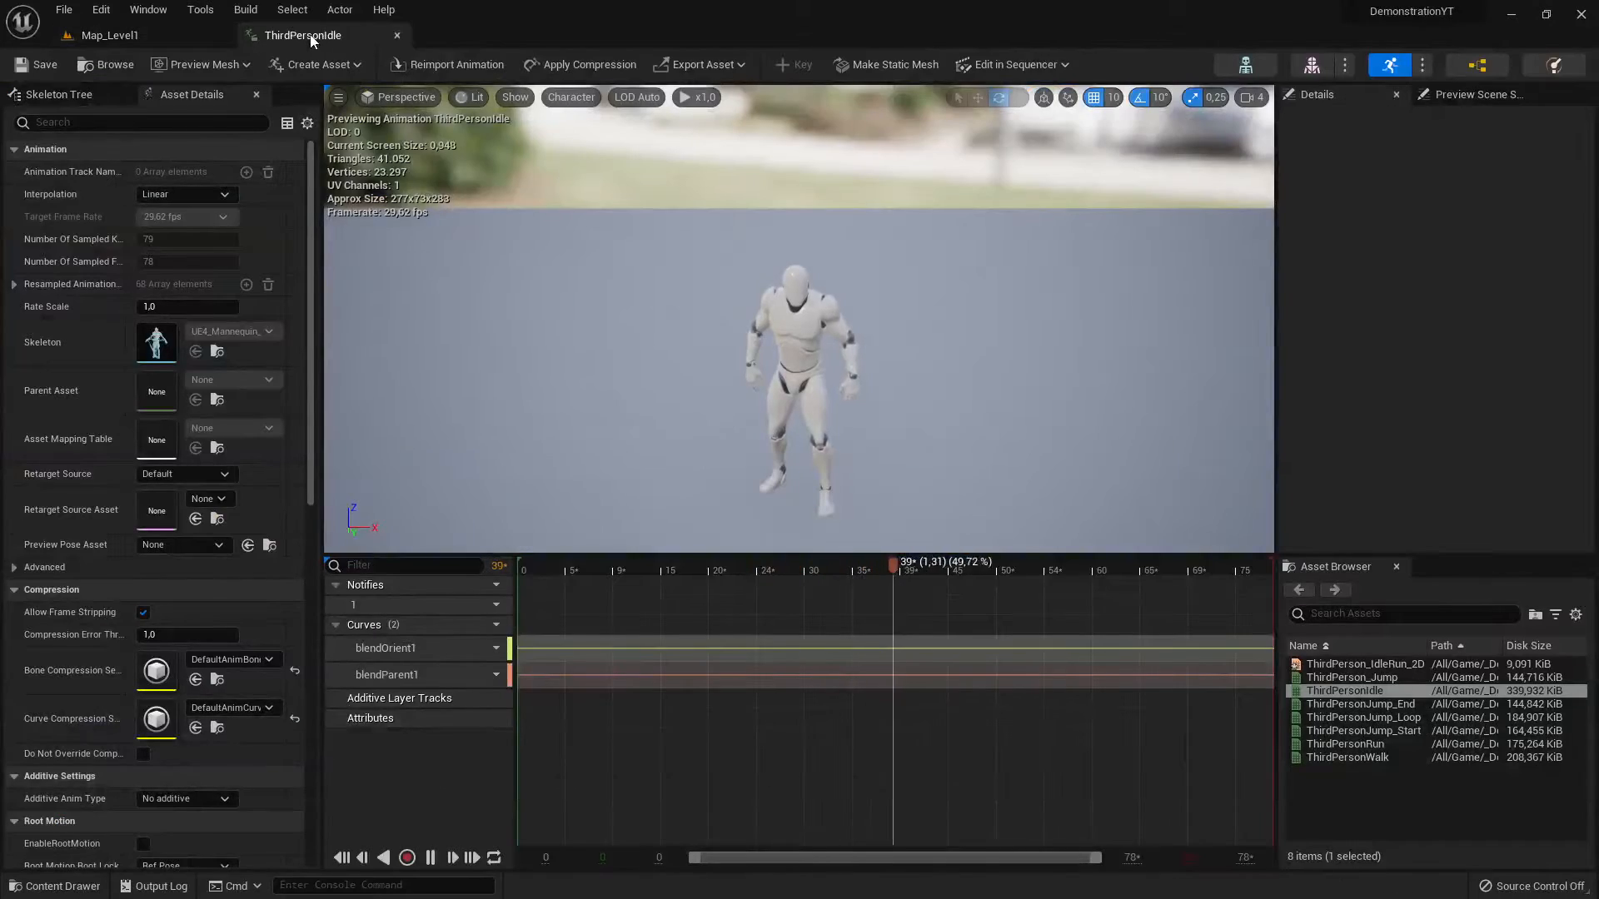
click(152, 38)
click(271, 38)
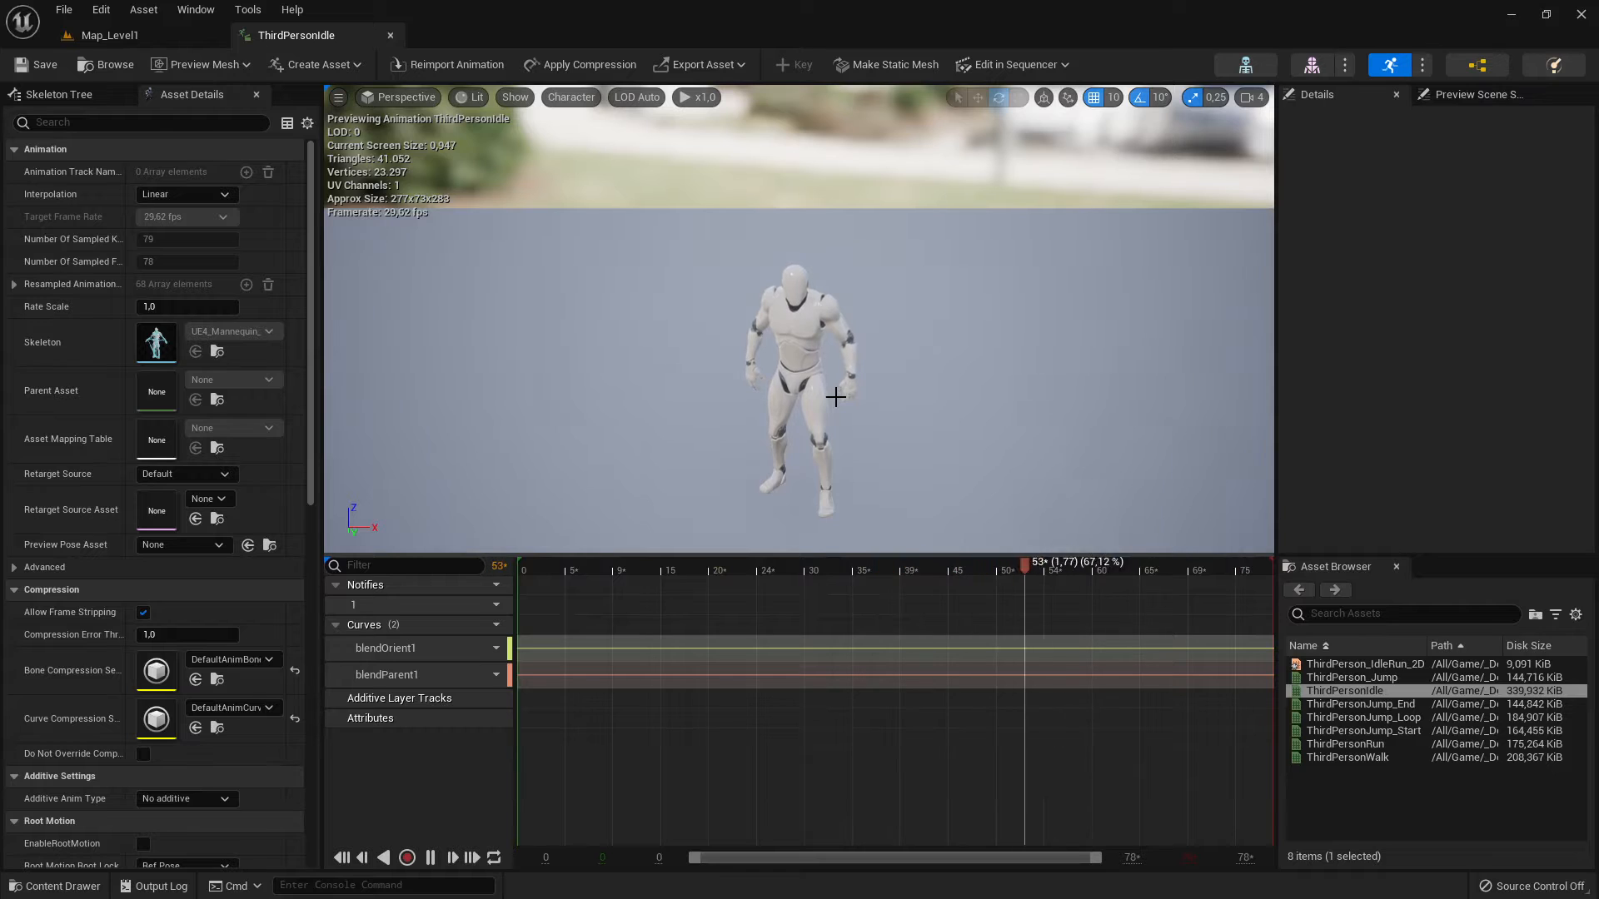
Preview the ThirdPersonJump_Loop and ThirdPersonRun animations and switch the editor to ThirdPersonWalk.
click(1362, 717)
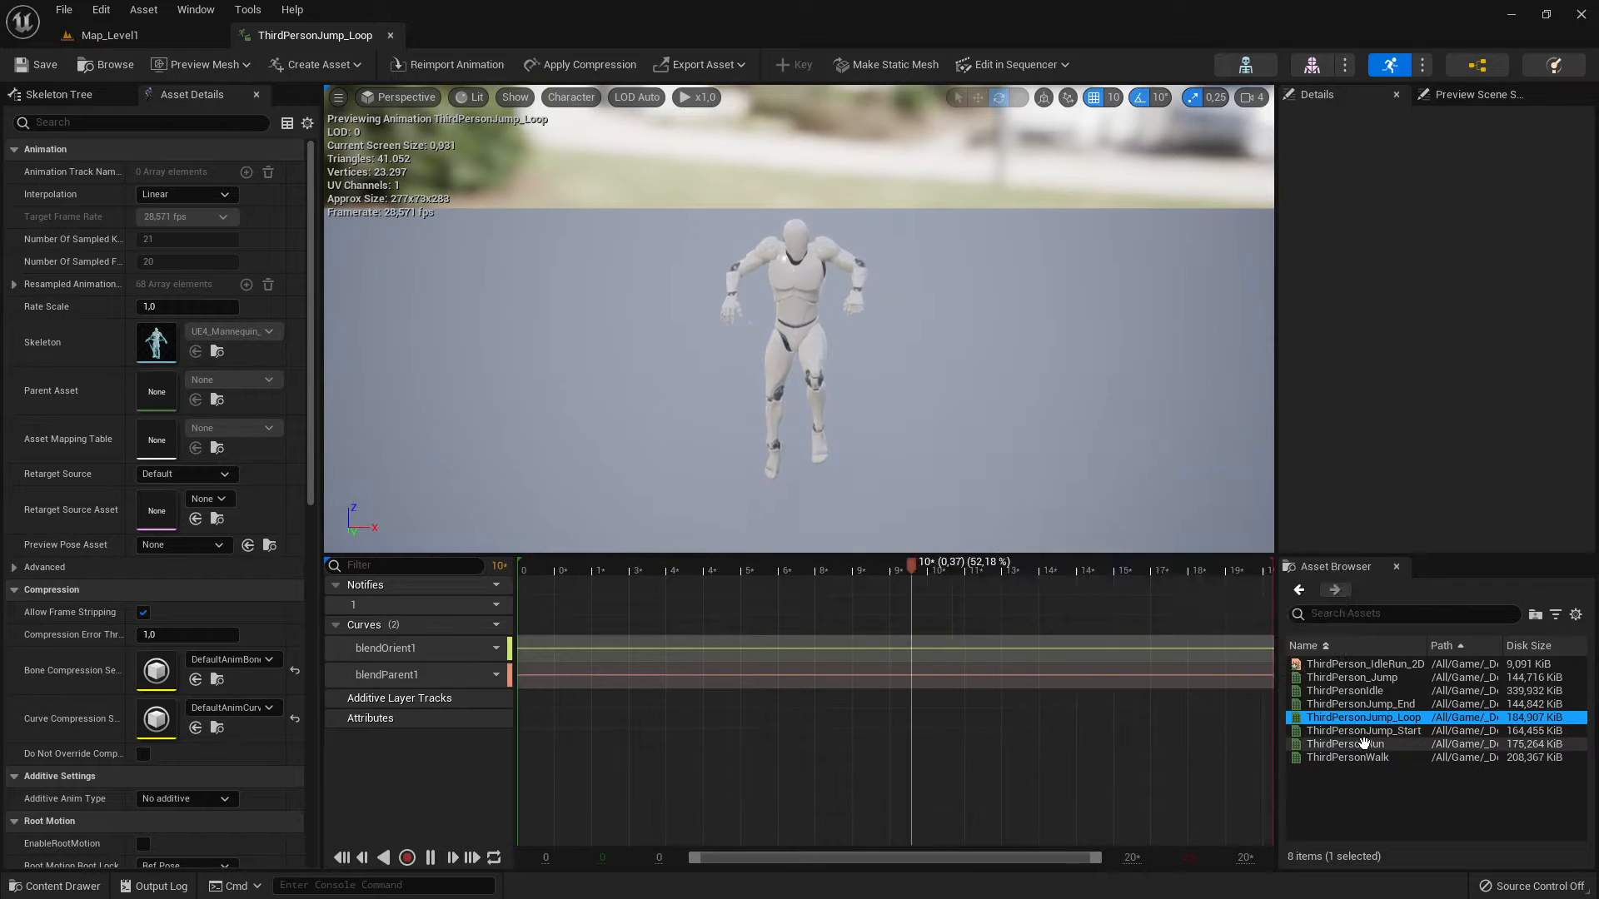
click(1363, 744)
click(1367, 757)
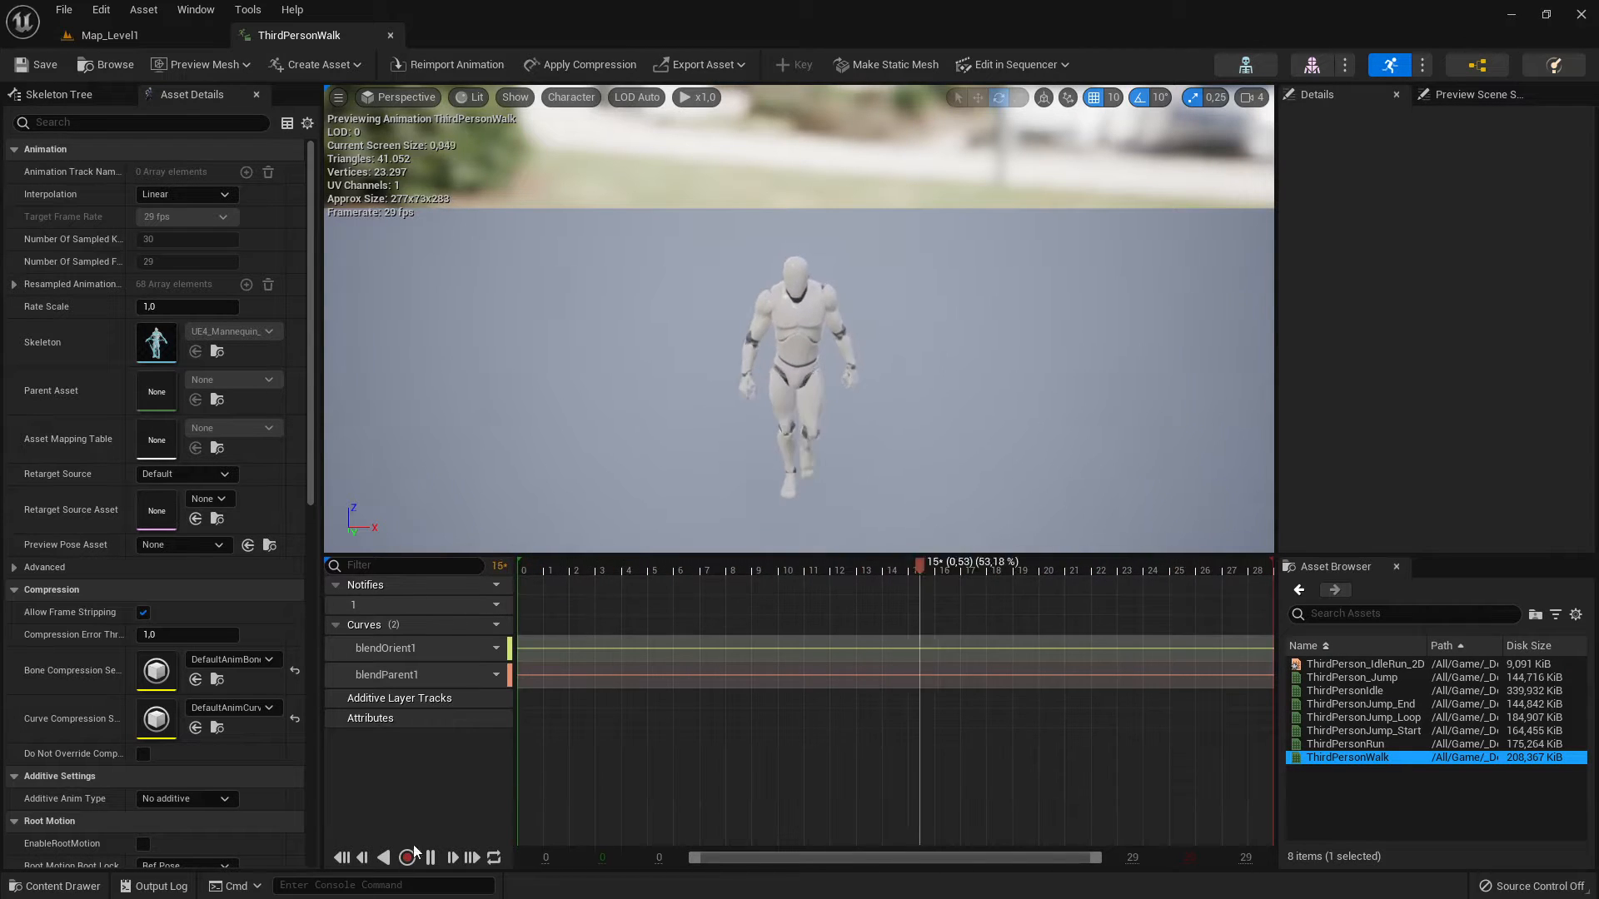
Play back the ThirdPersonWalk animation, pause it and return the playhead to frame 0.
click(431, 858)
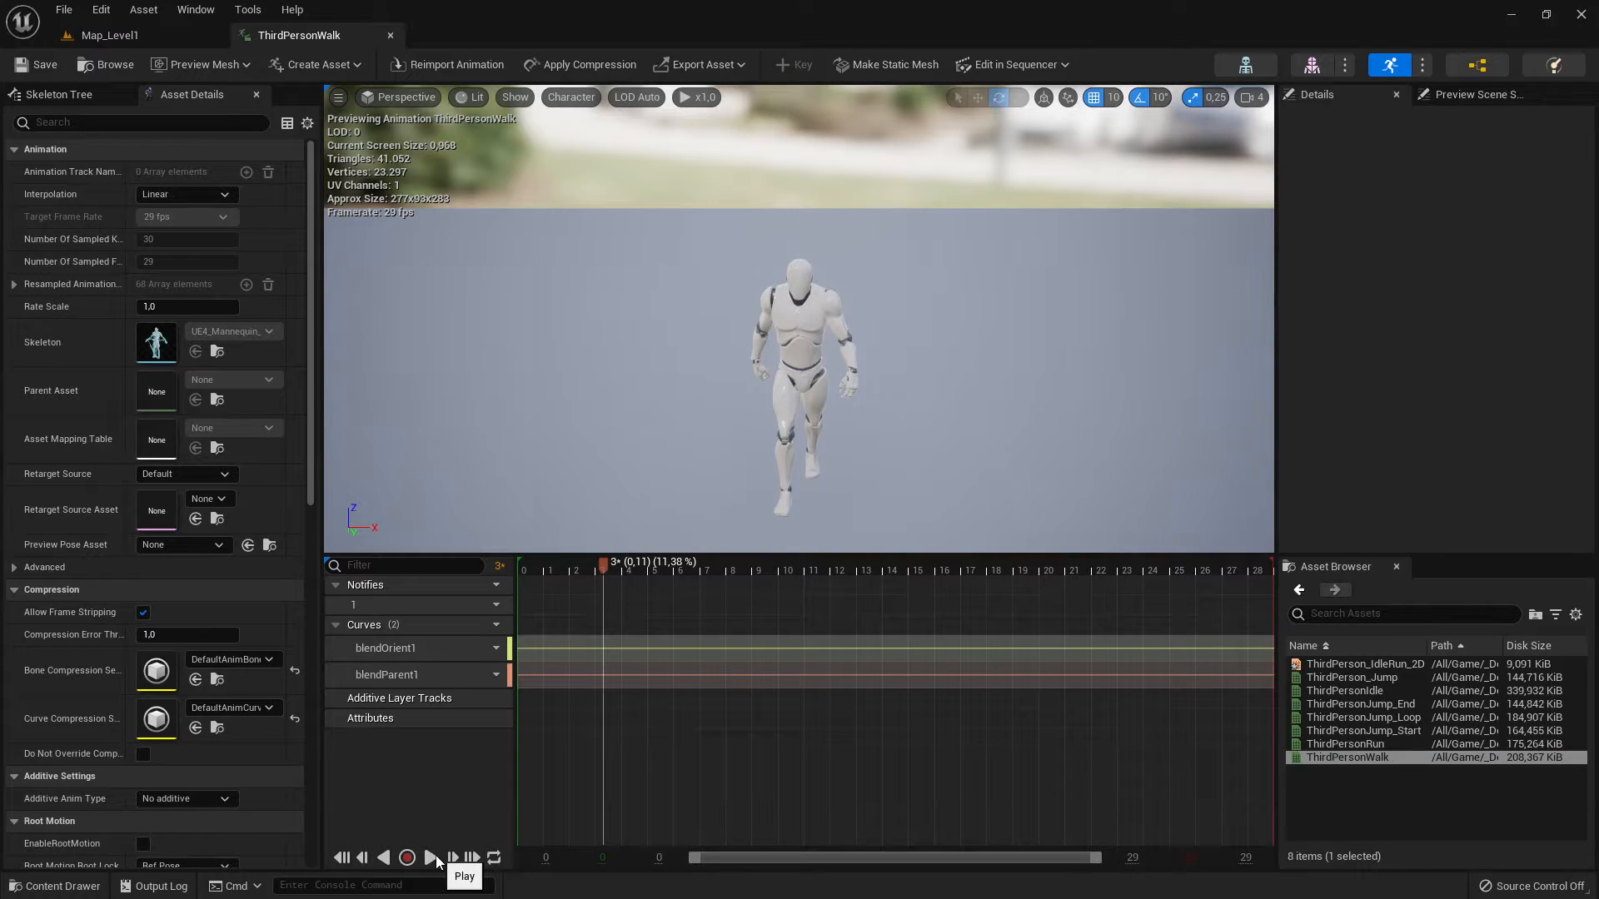
drag(601, 564, 516, 569)
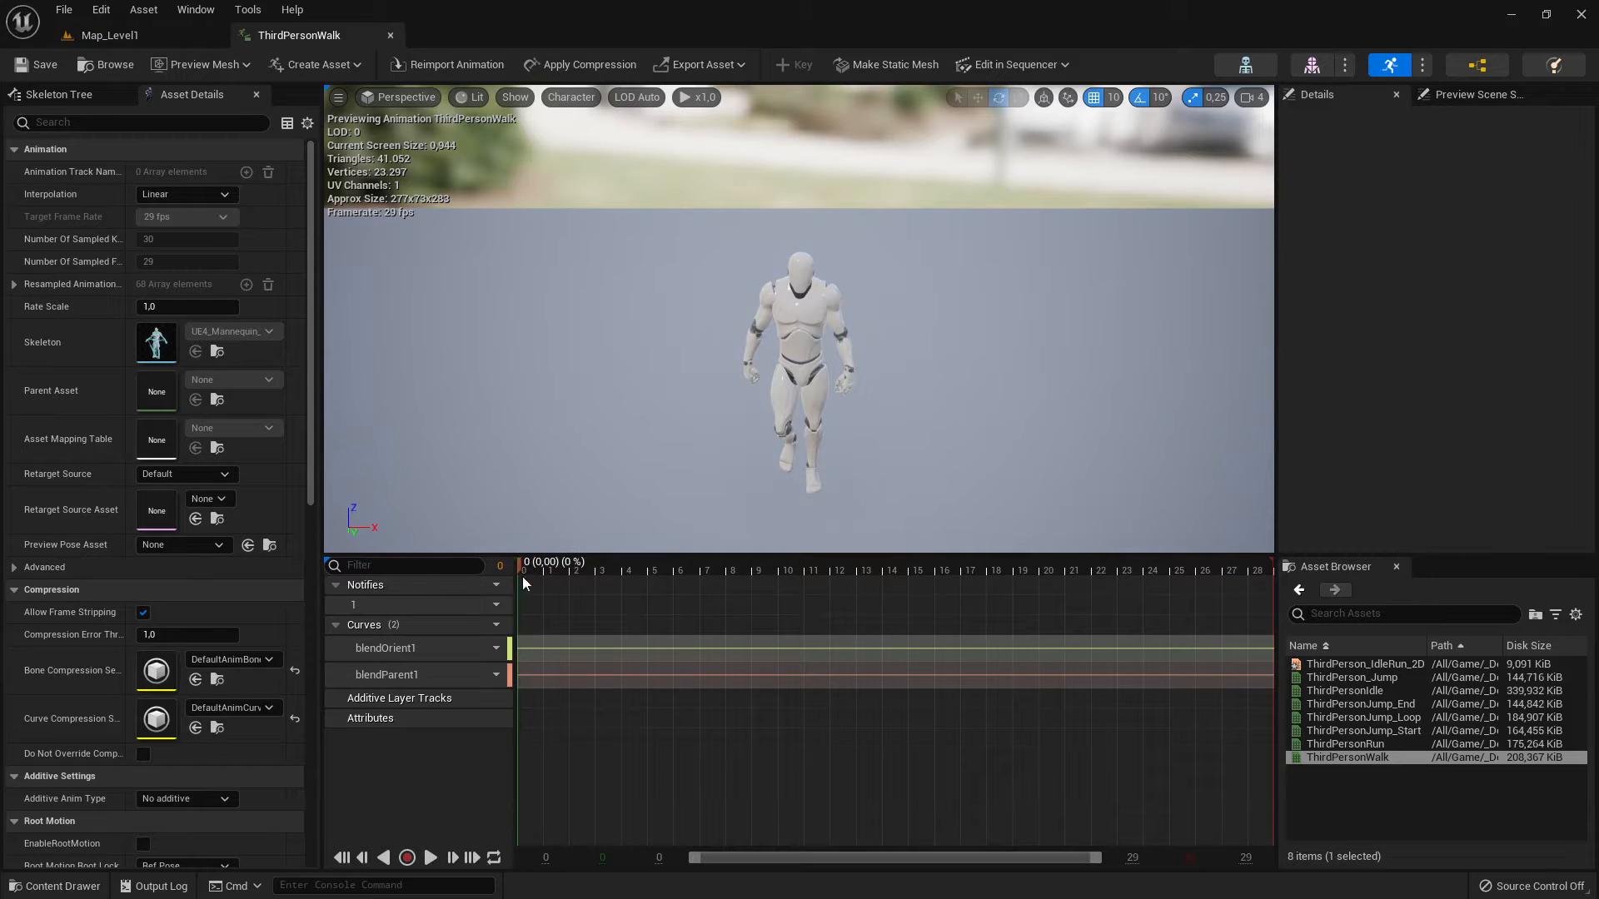
click(431, 859)
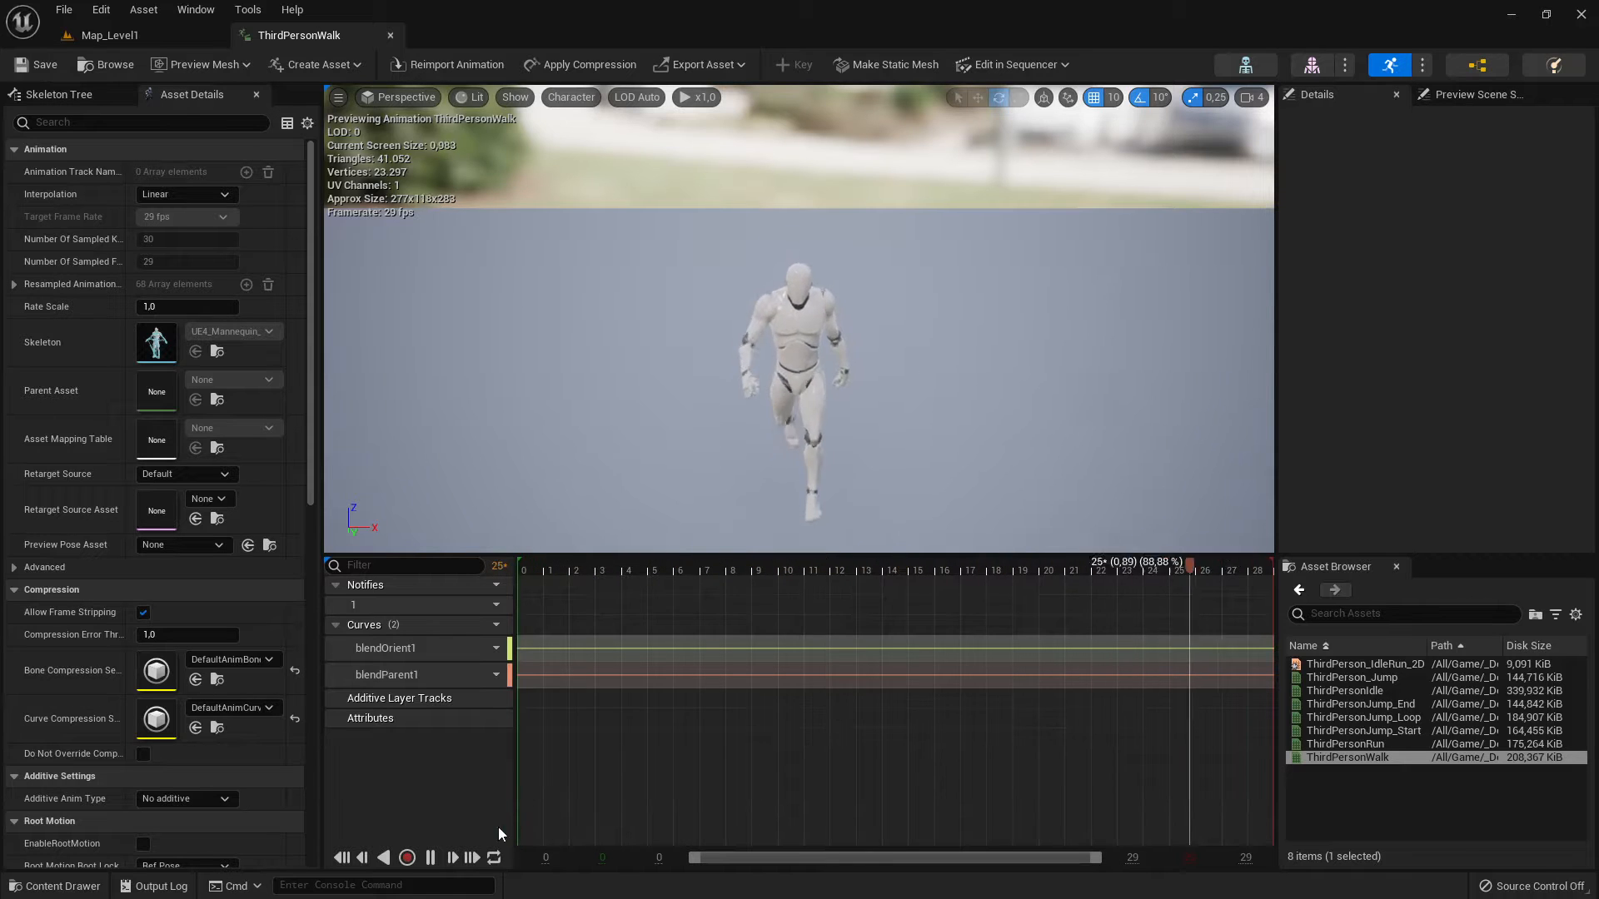
click(430, 858)
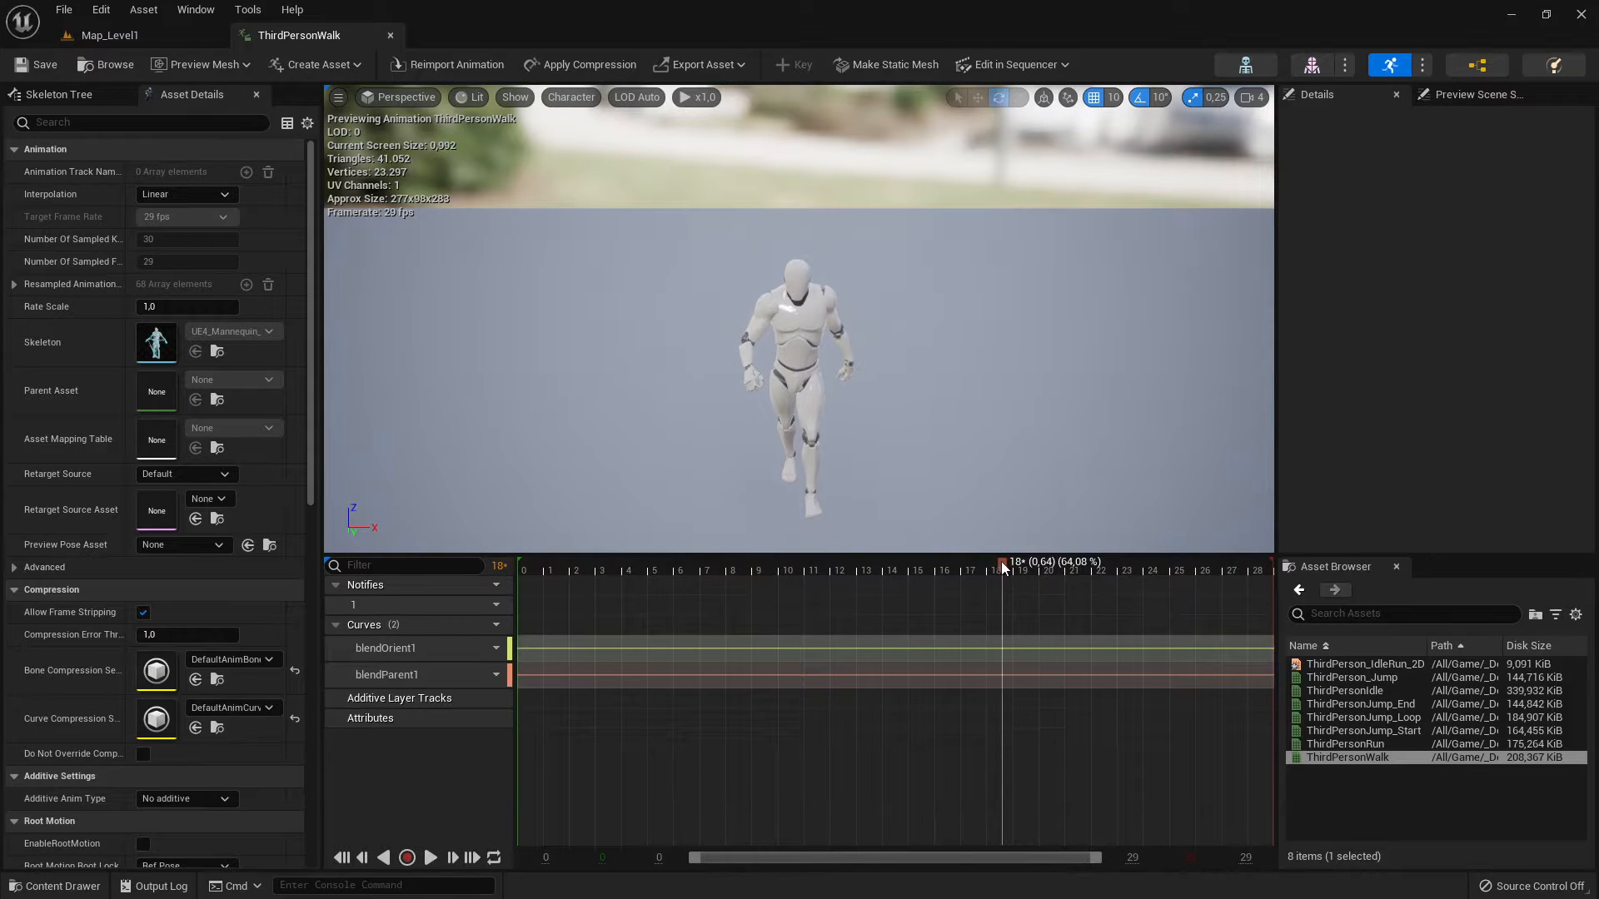
drag(1001, 562, 508, 575)
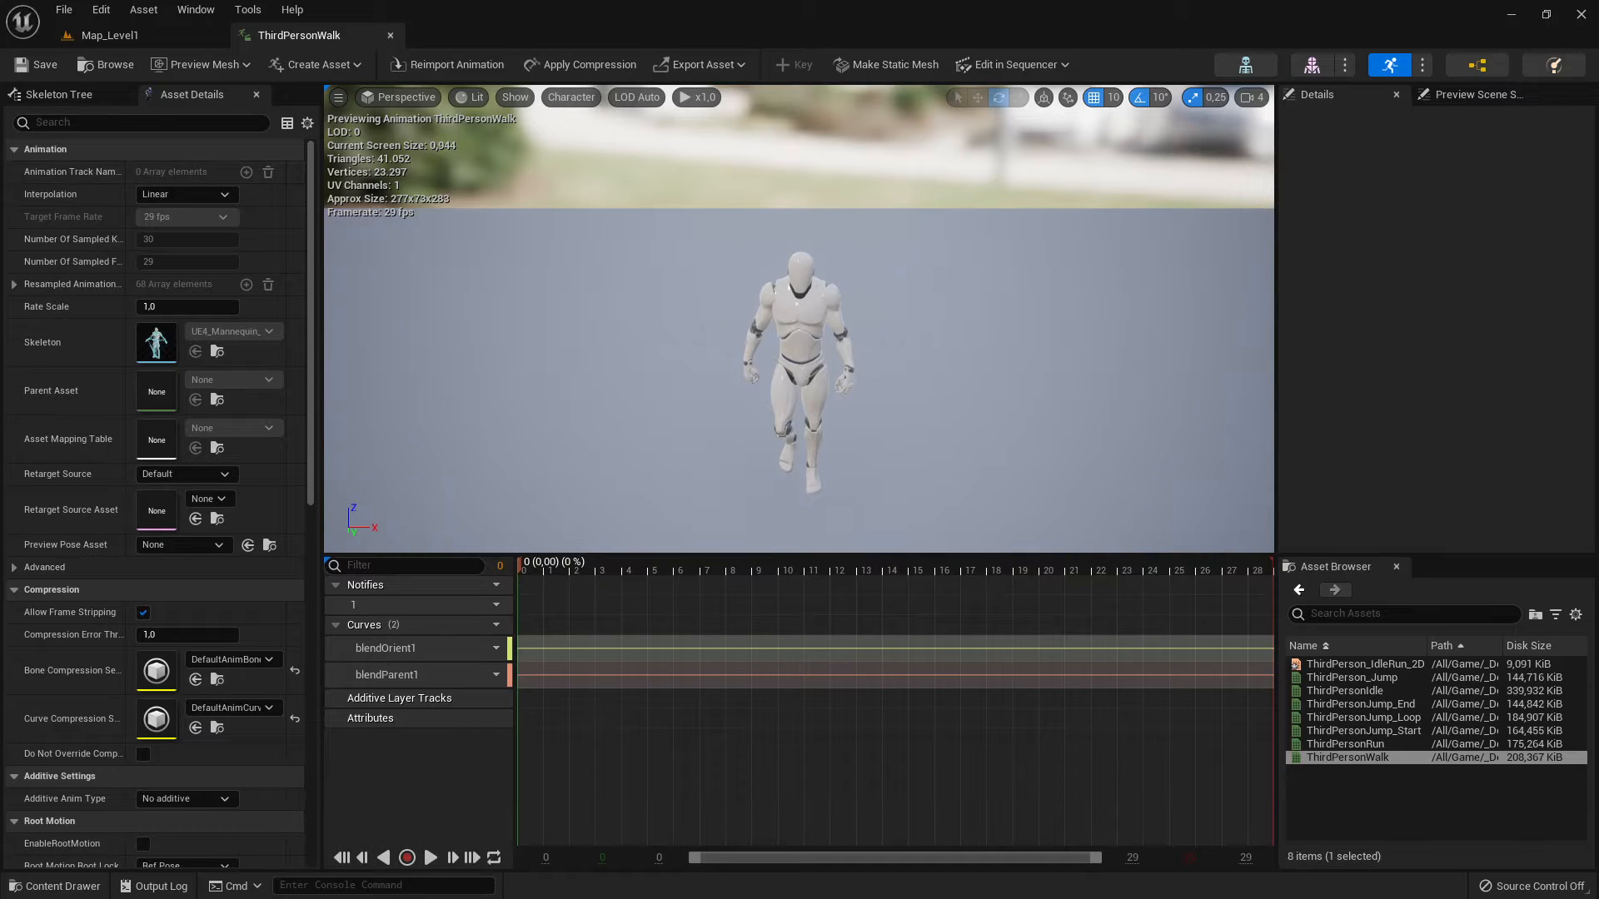
Show the skeleton's bone hierarchy and rotate the upperarm_l bone about 110° to raise the left arm sideways at frame 0.
click(52, 97)
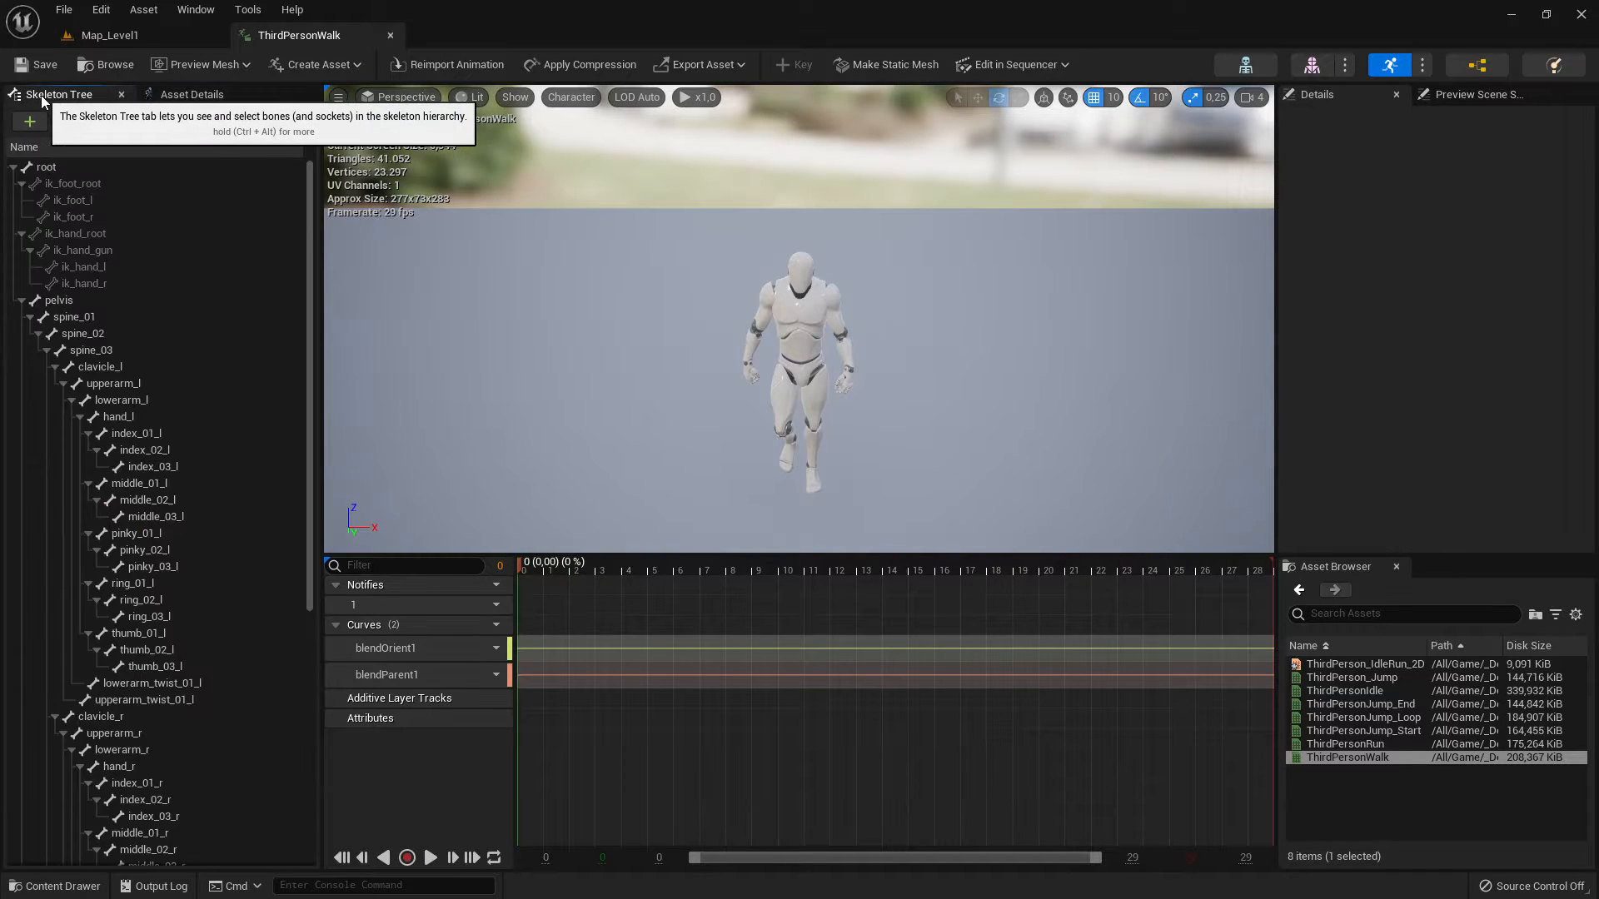
click(67, 322)
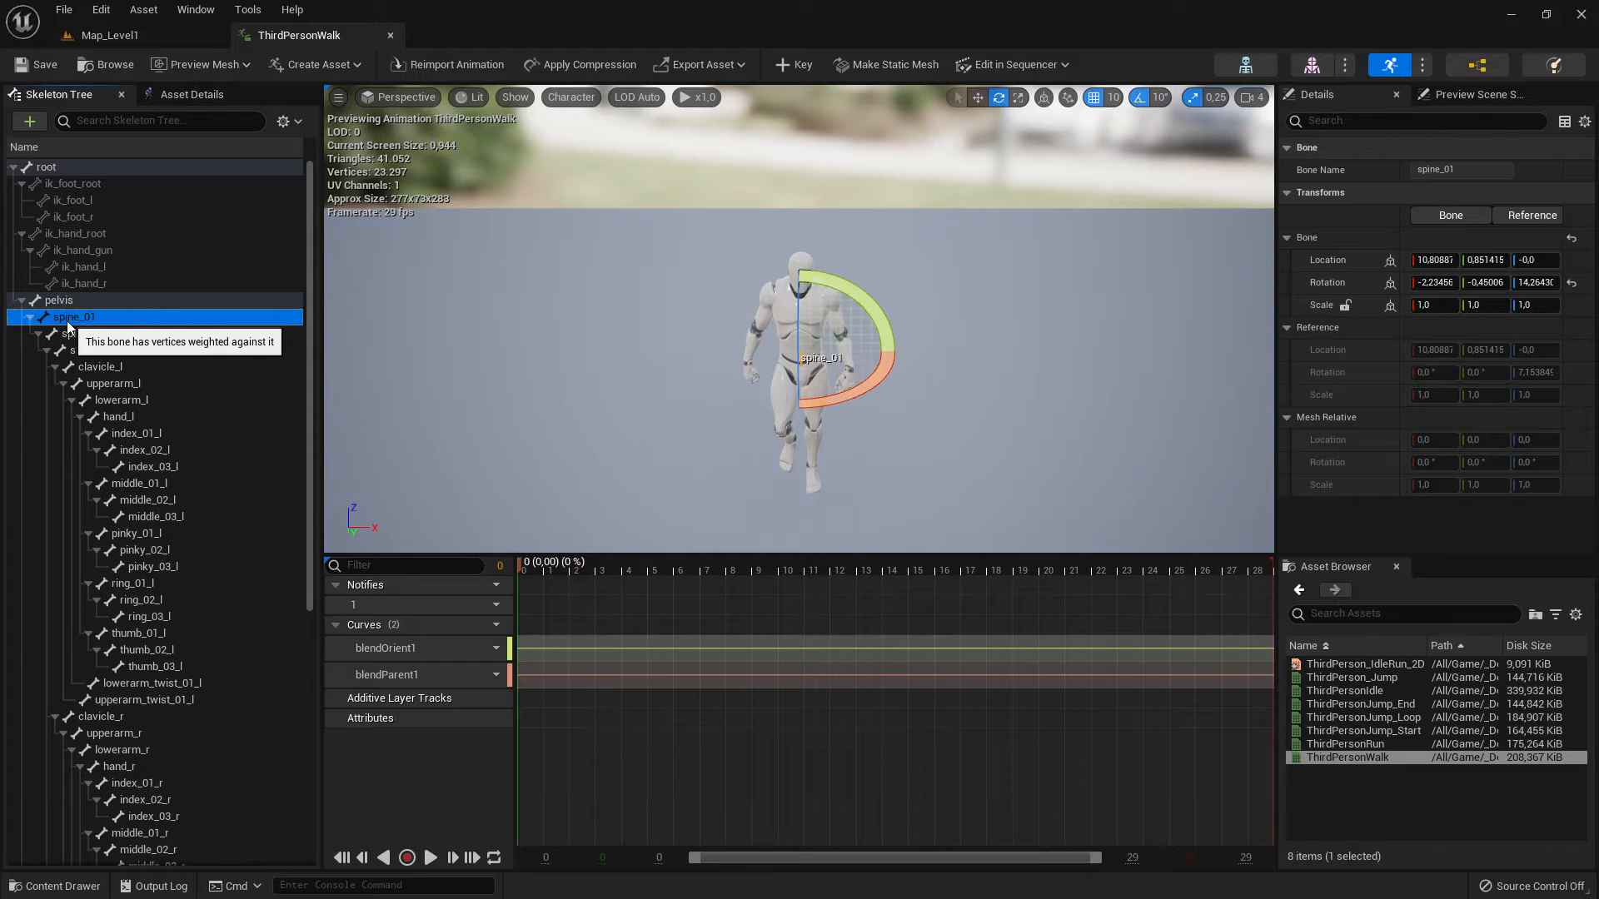
click(115, 384)
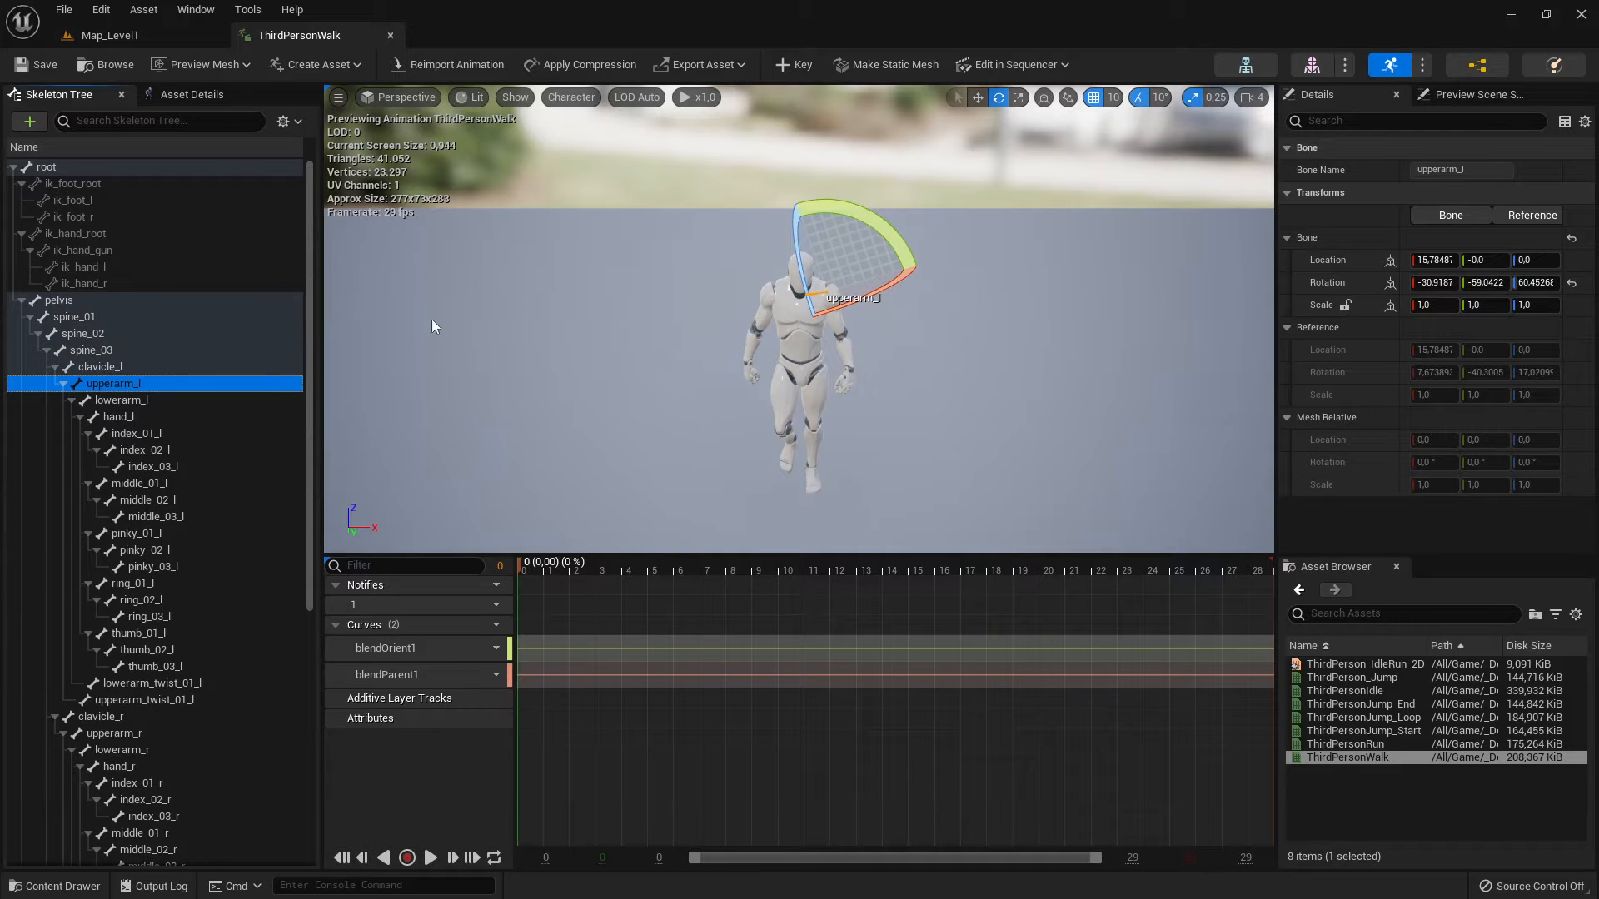
drag(847, 223, 883, 275)
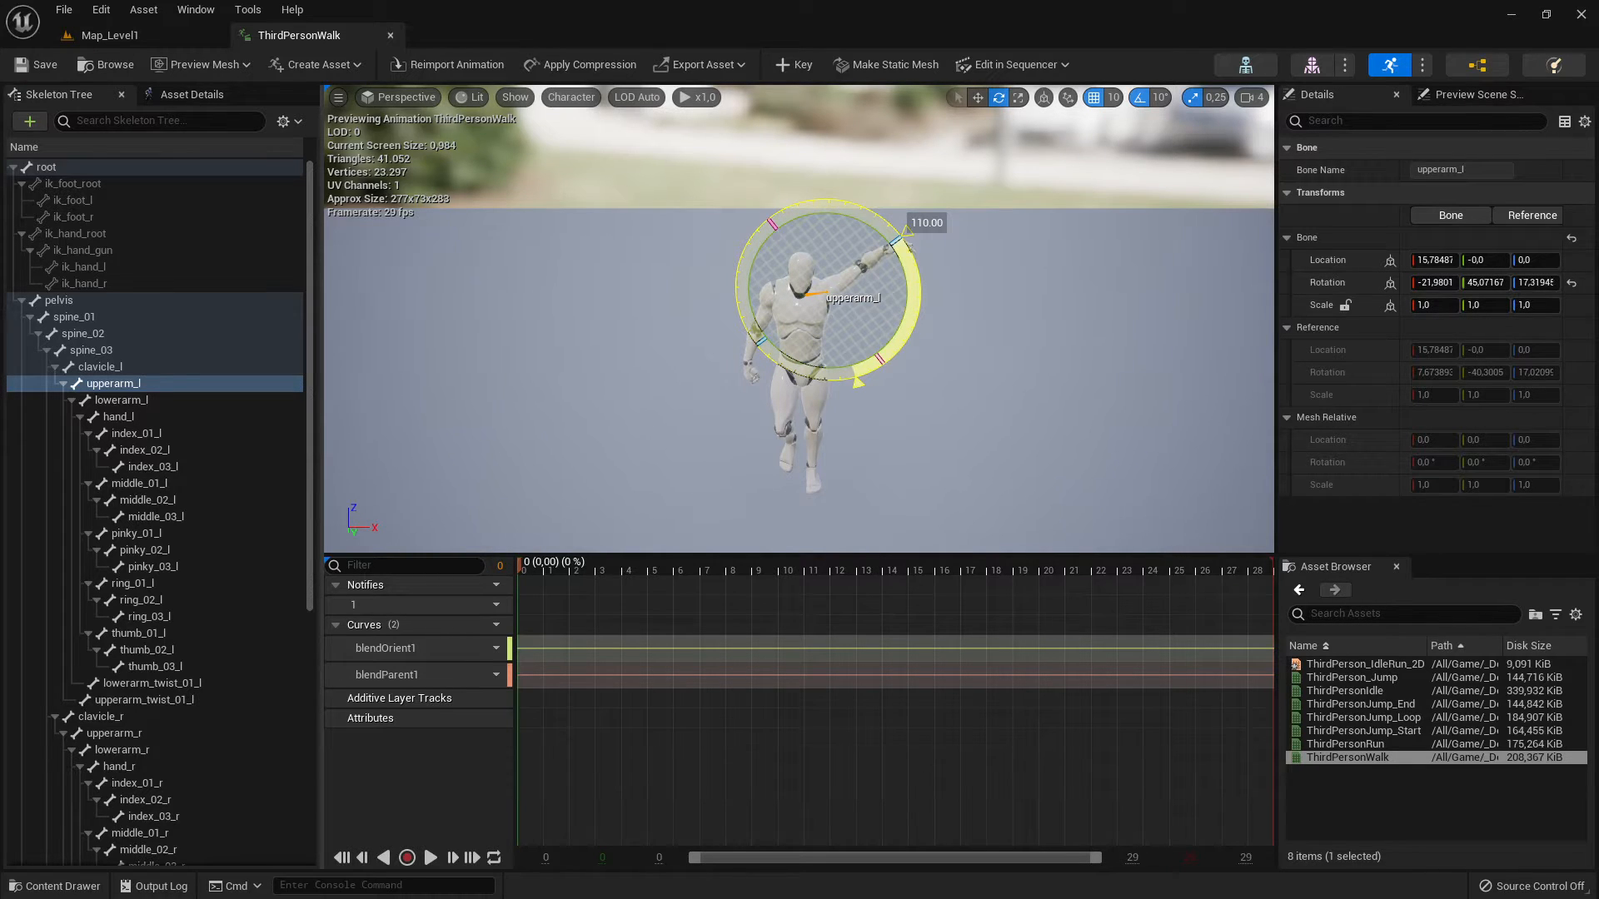
drag(908, 244, 909, 244)
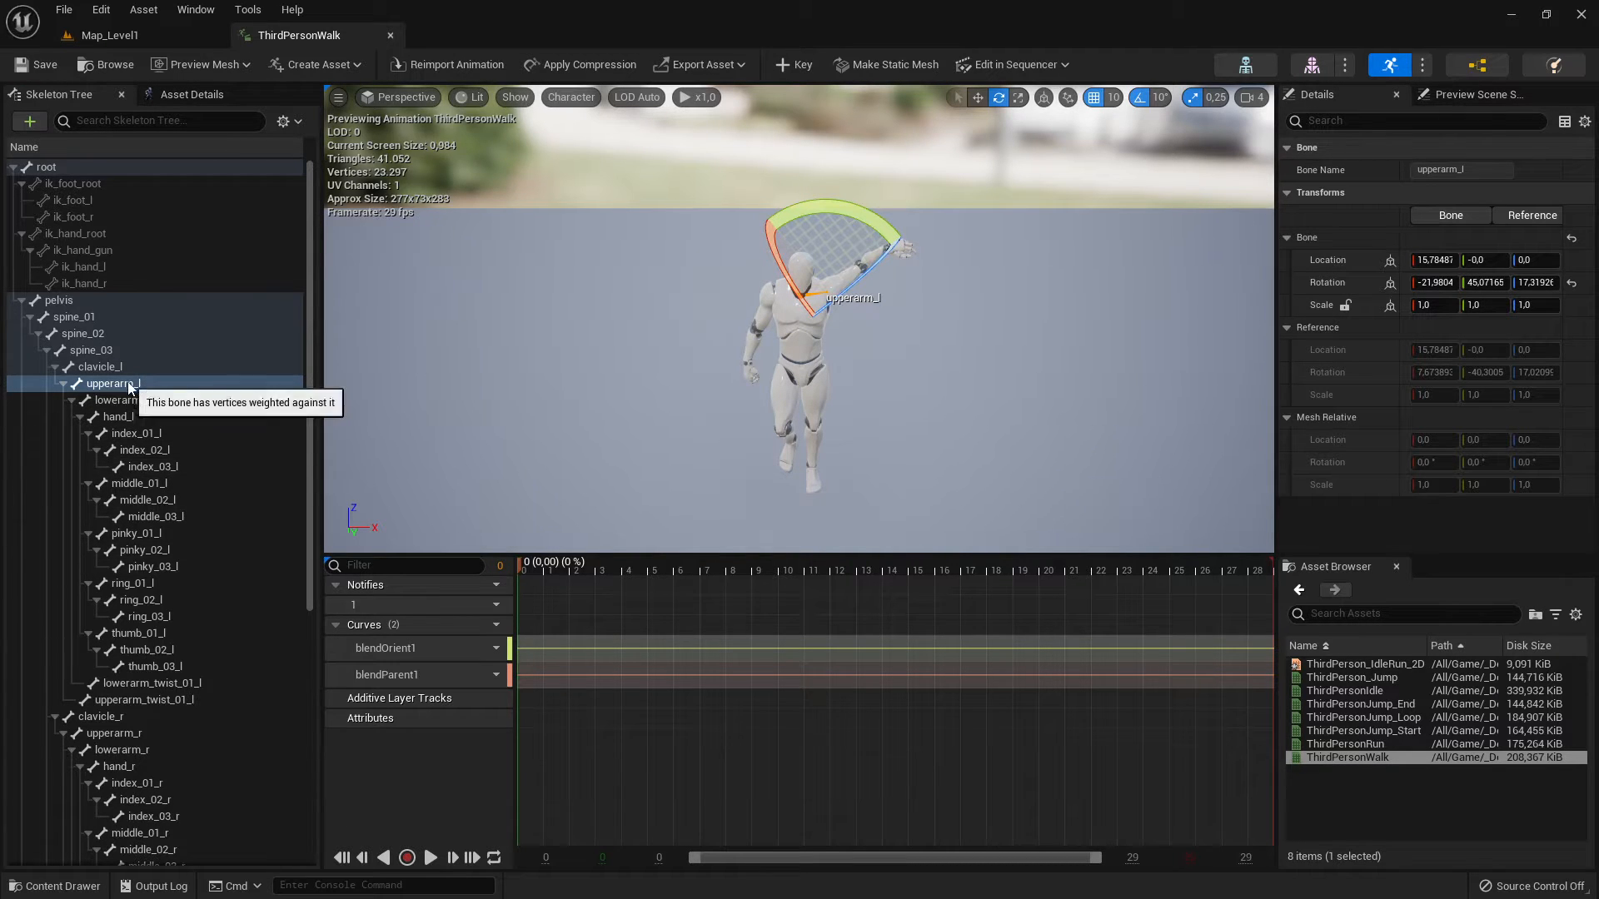
scroll(228, 581, down, 4)
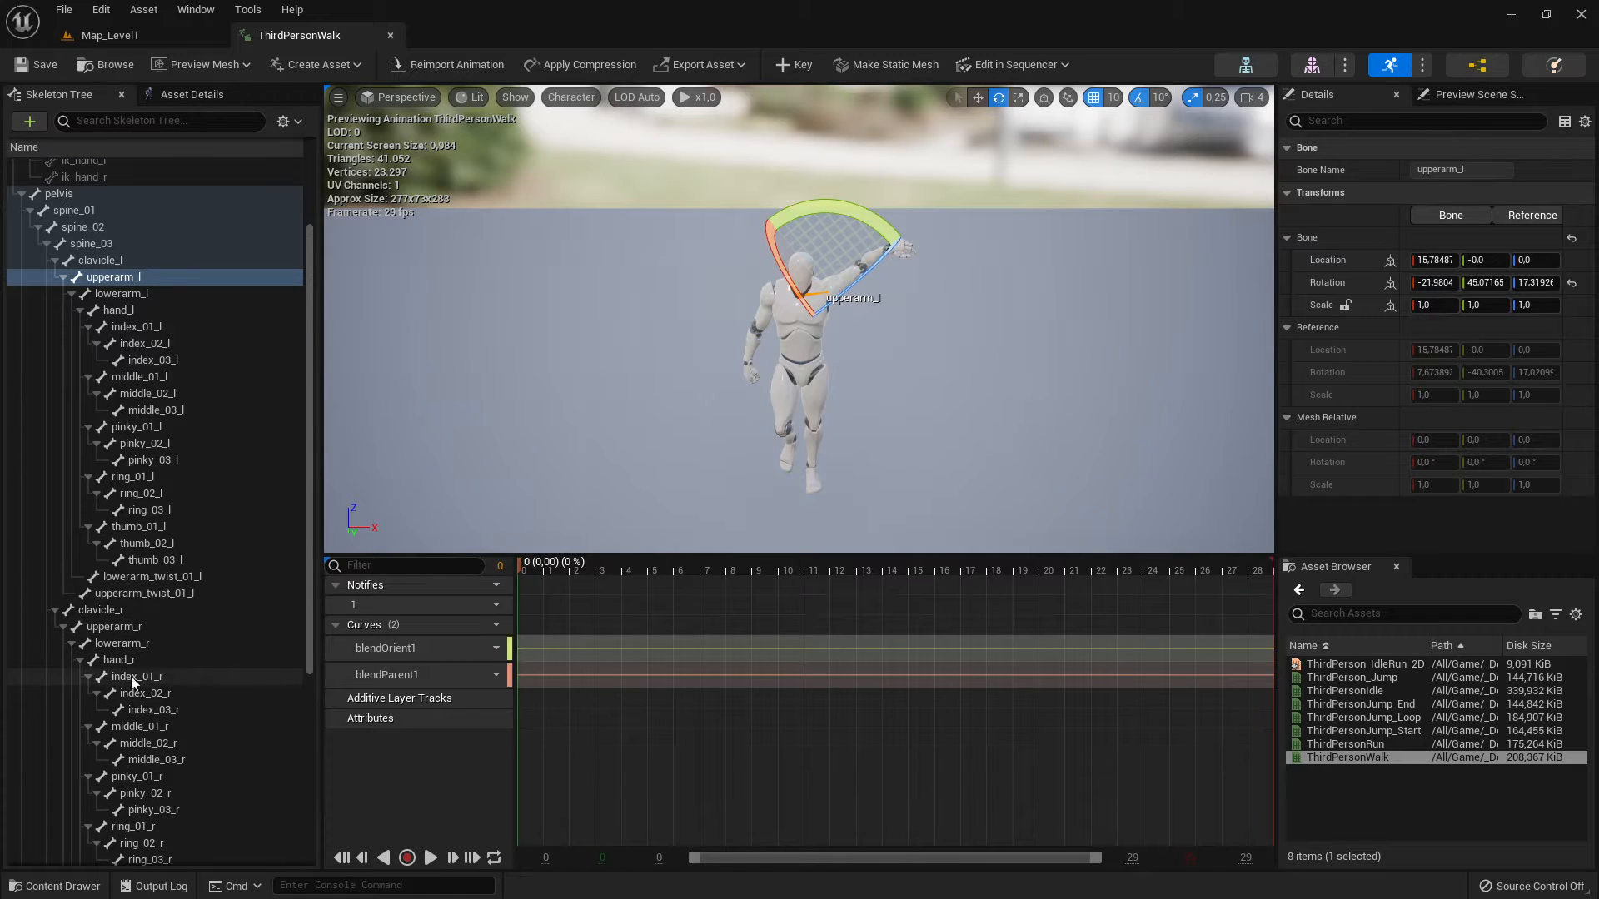
click(143, 645)
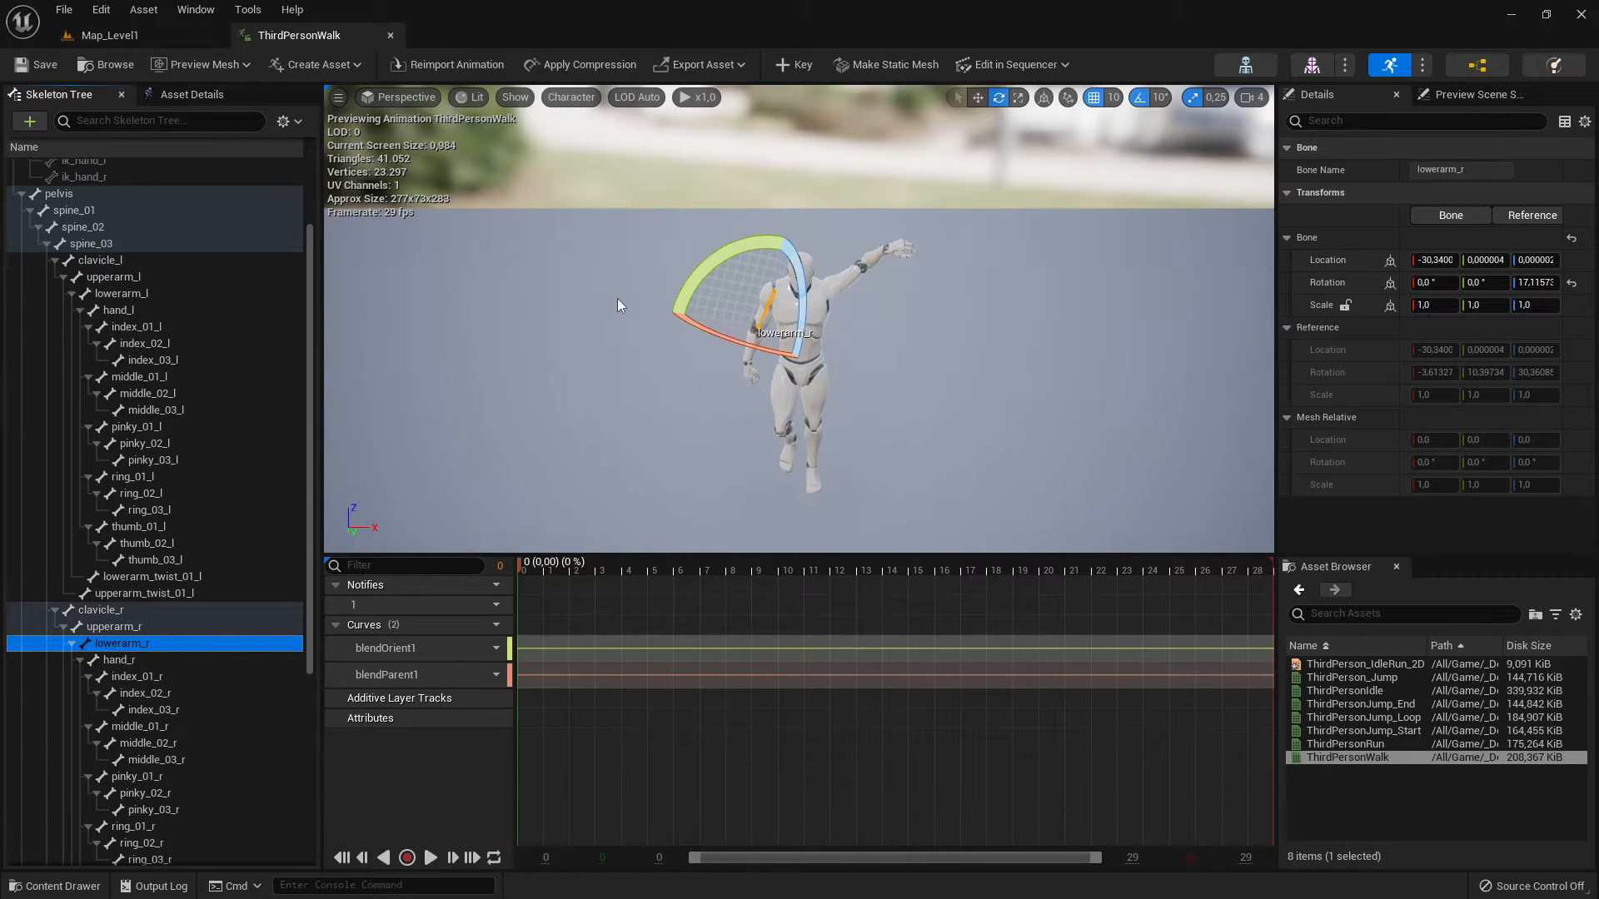
mouse_move(742, 254)
mouse_down()
mouse_move(766, 246)
mouse_move(741, 250)
mouse_up()
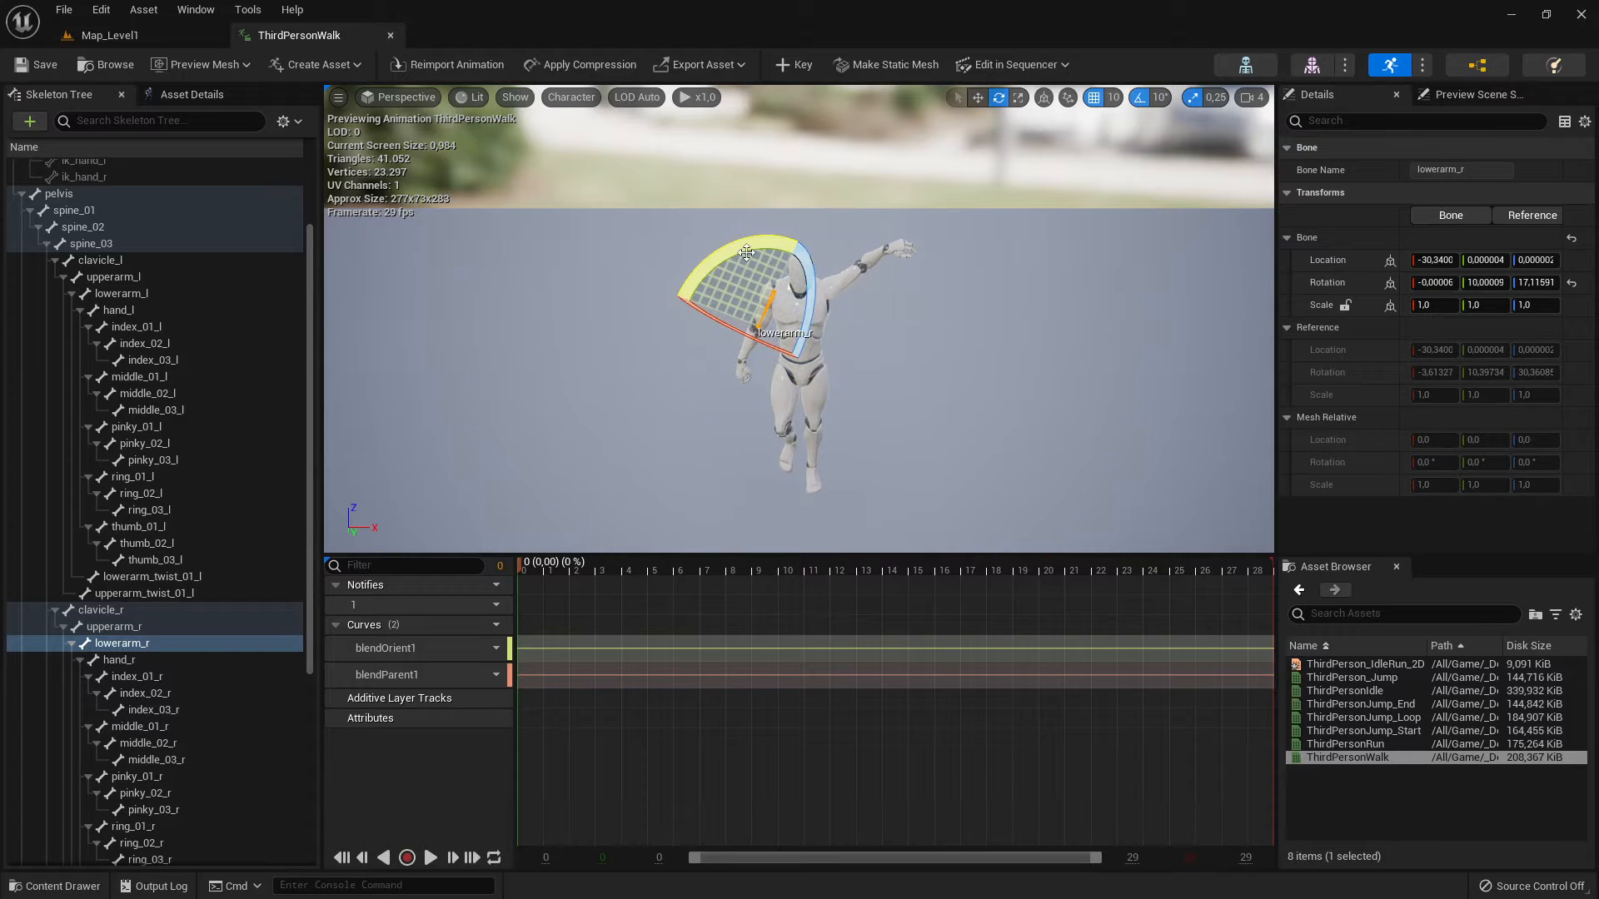
key(ctrl+z)
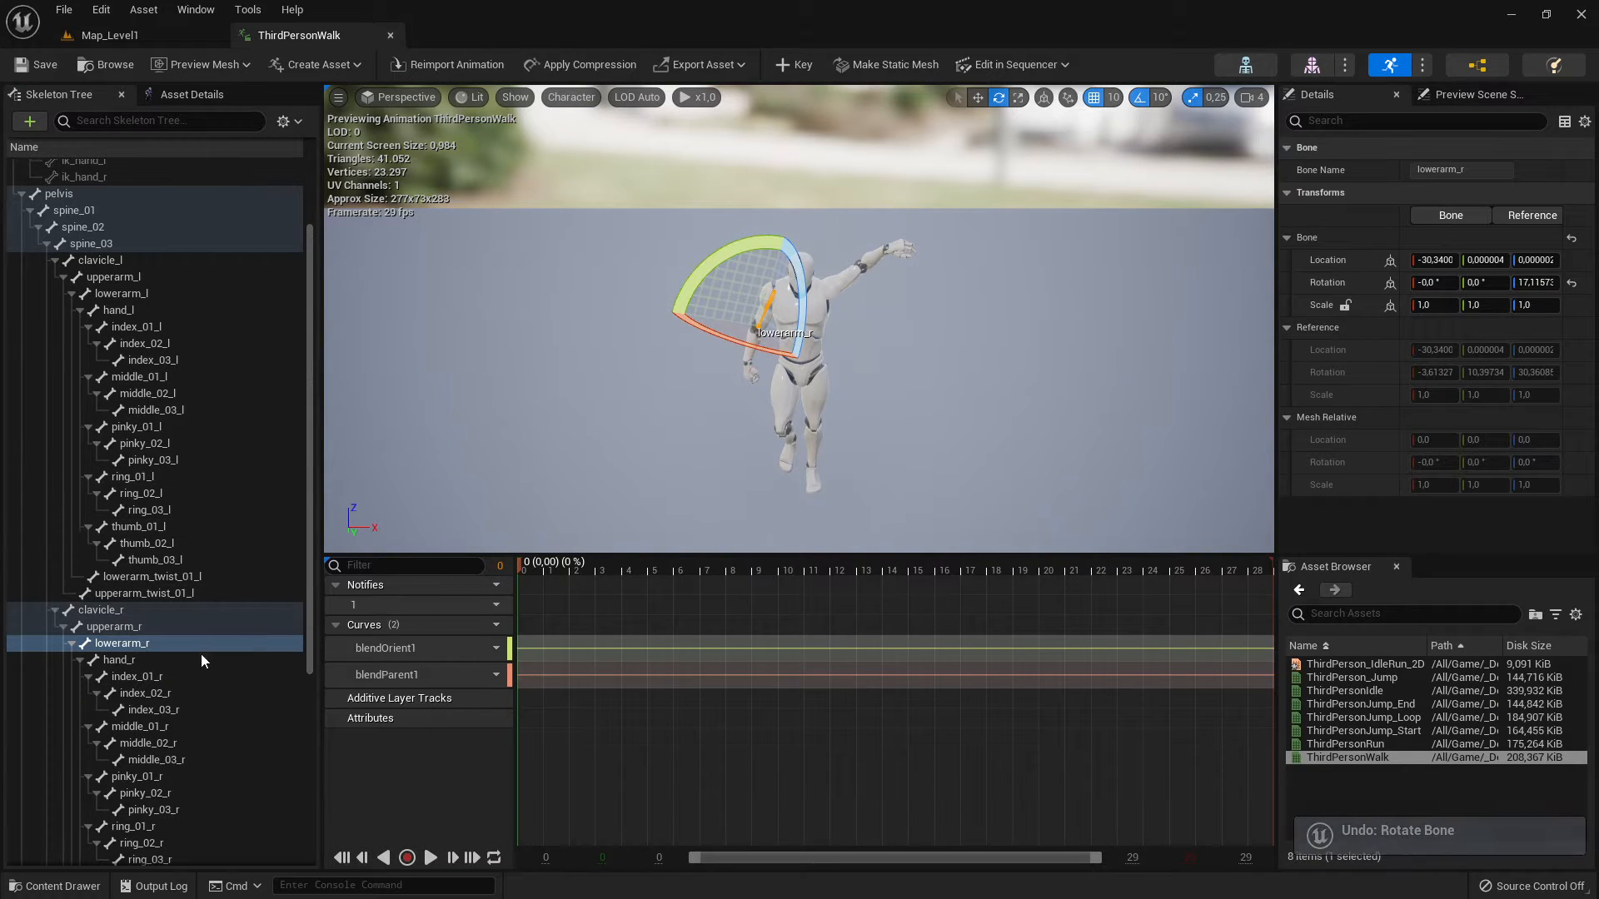
Rotate the upperarm_r bone so the right arm is raised to mirror the left arm, and clear the bone selection.
click(133, 627)
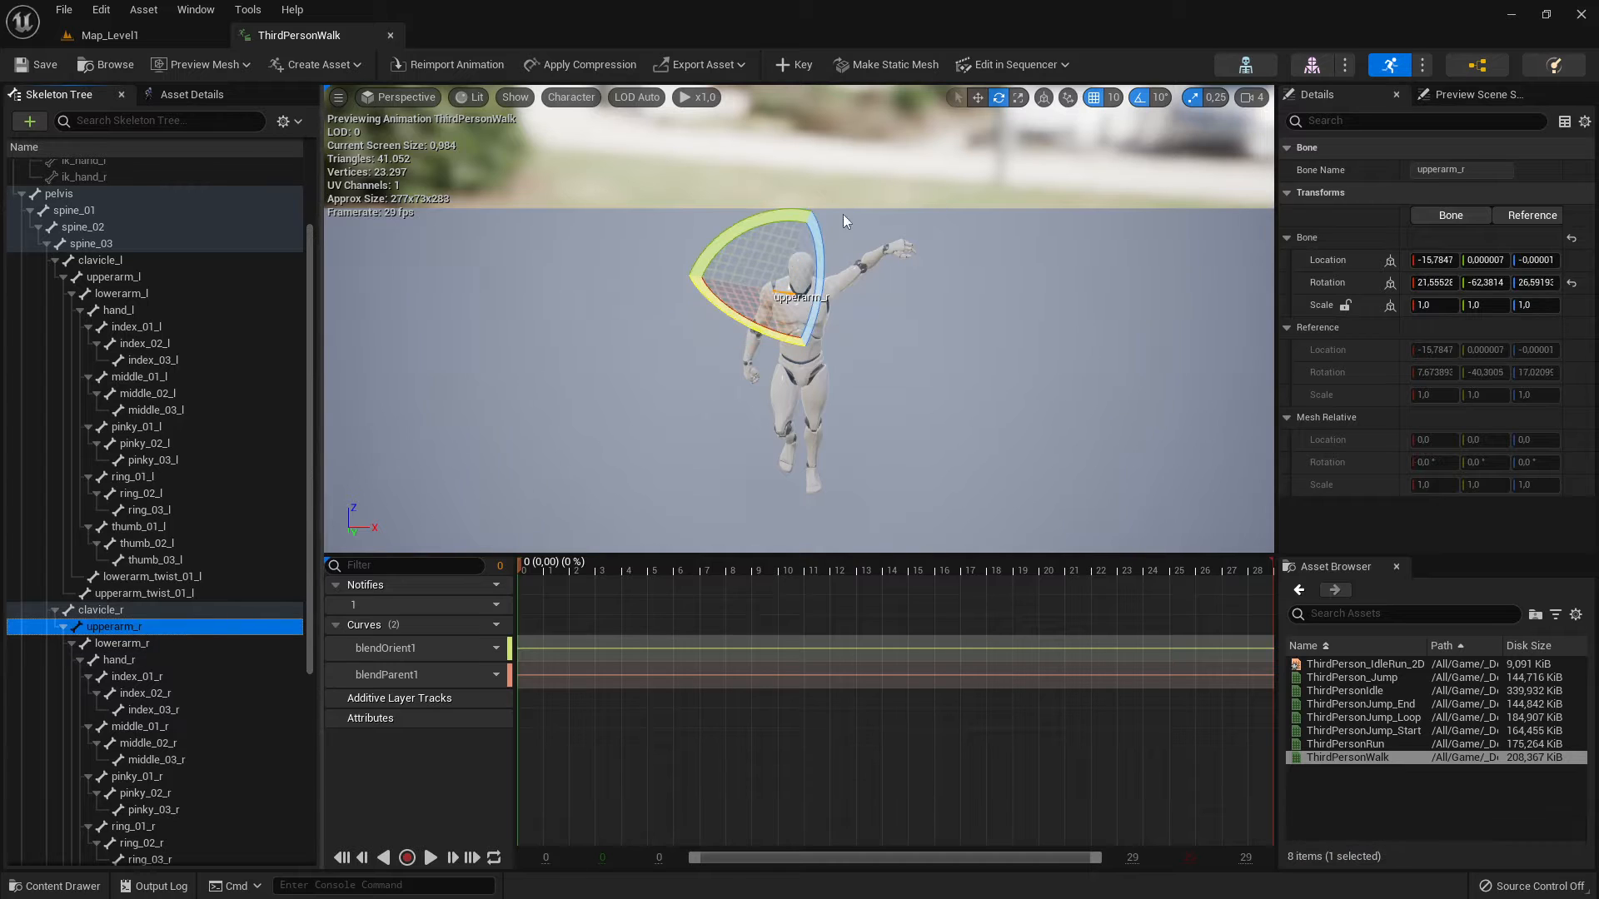
drag(736, 230, 817, 209)
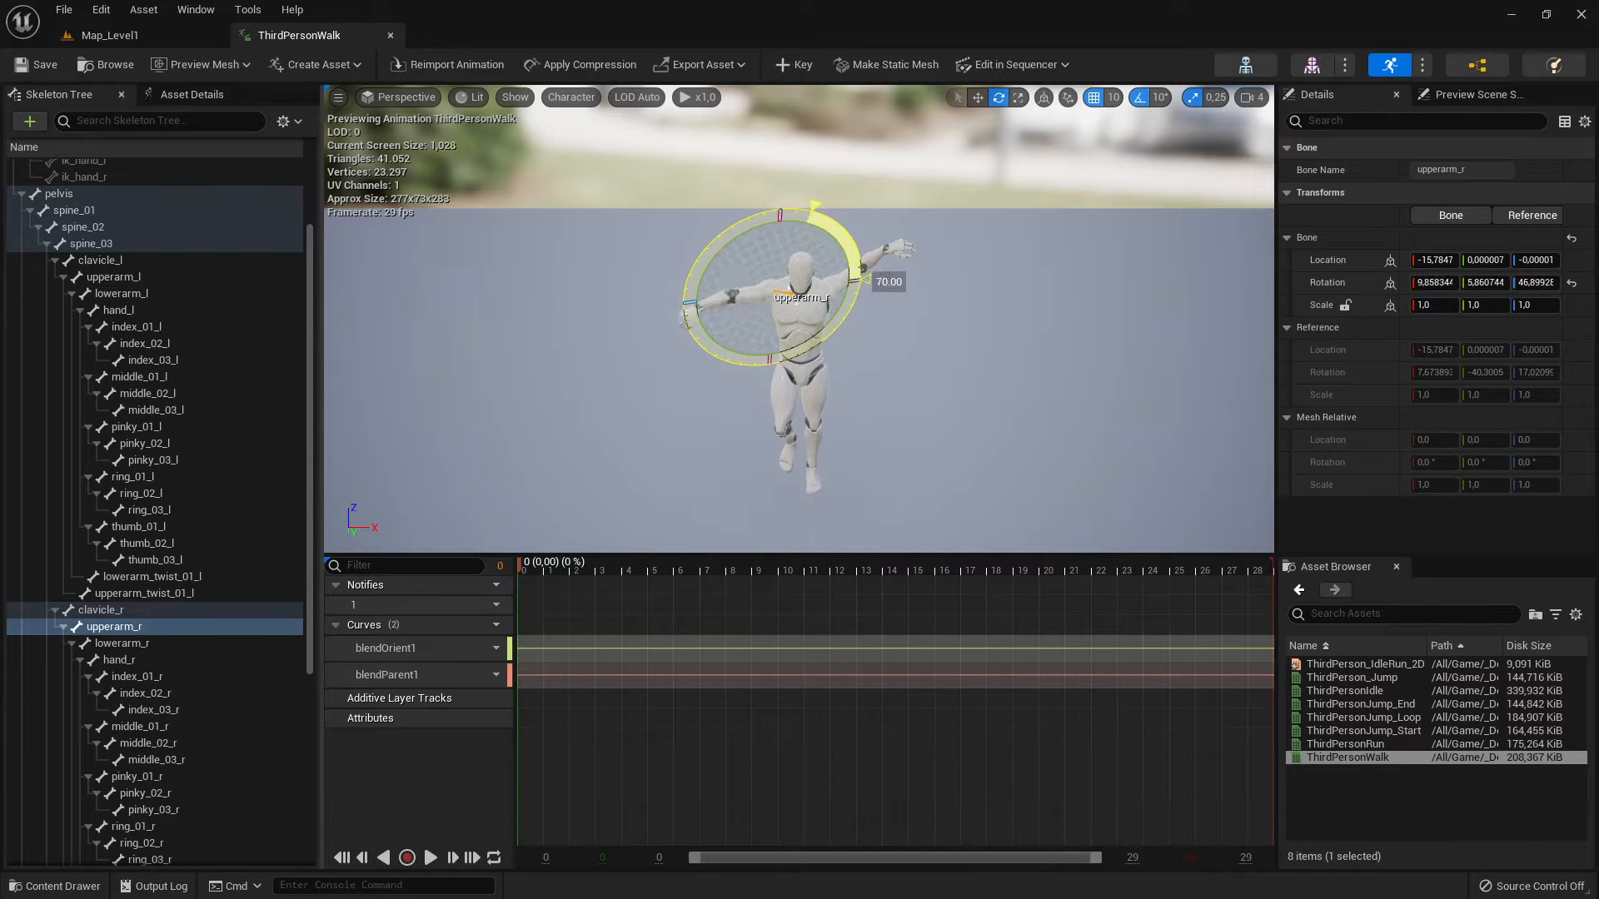
drag(833, 354, 841, 358)
click(1040, 421)
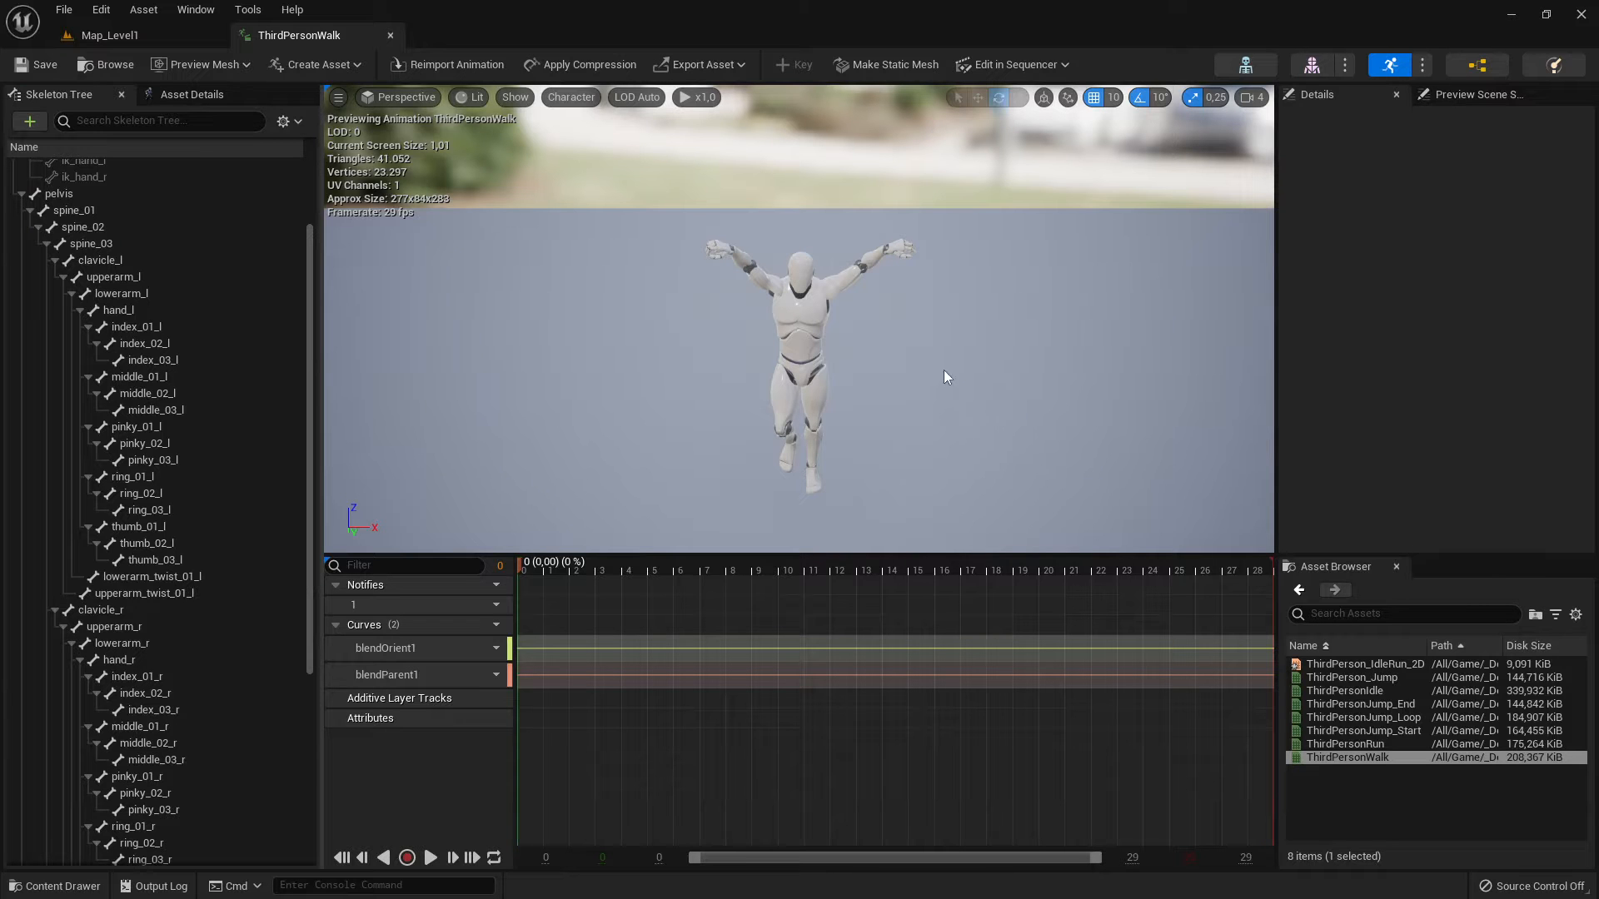
Rotate the upperarm_r bone horizontally around its vertical gizmo axis to swing the raised right arm backward.
mouse_move(986, 315)
right_down()
mouse_move(941, 342)
mouse_move(891, 316)
mouse_move(800, 308)
mouse_move(708, 325)
mouse_move(1074, 300)
mouse_move(983, 302)
right_up()
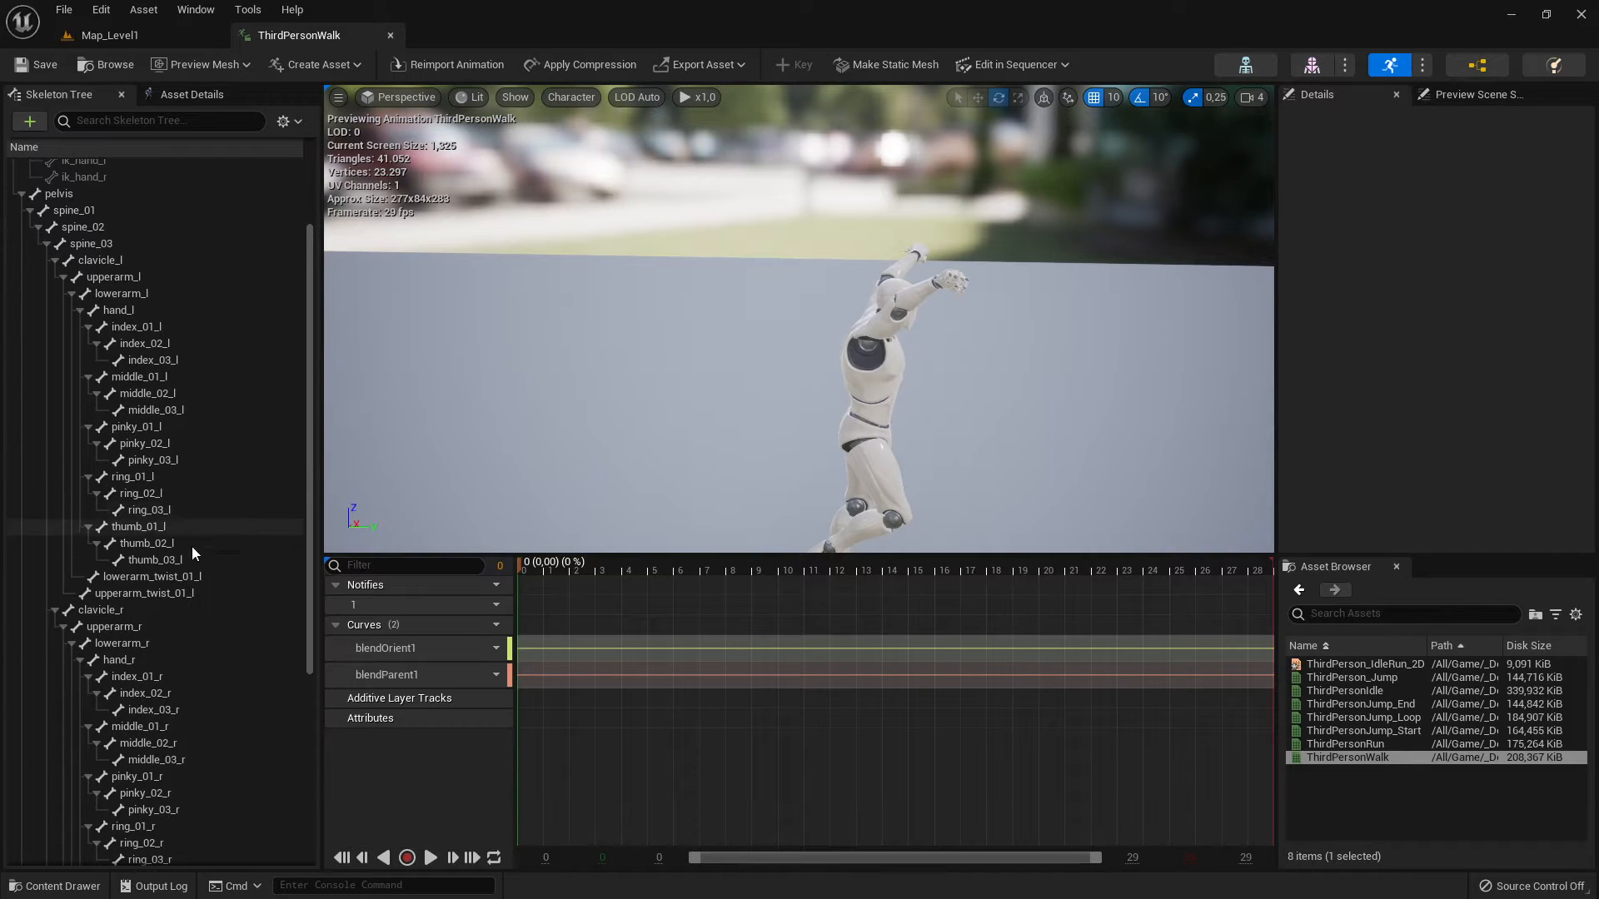
click(137, 643)
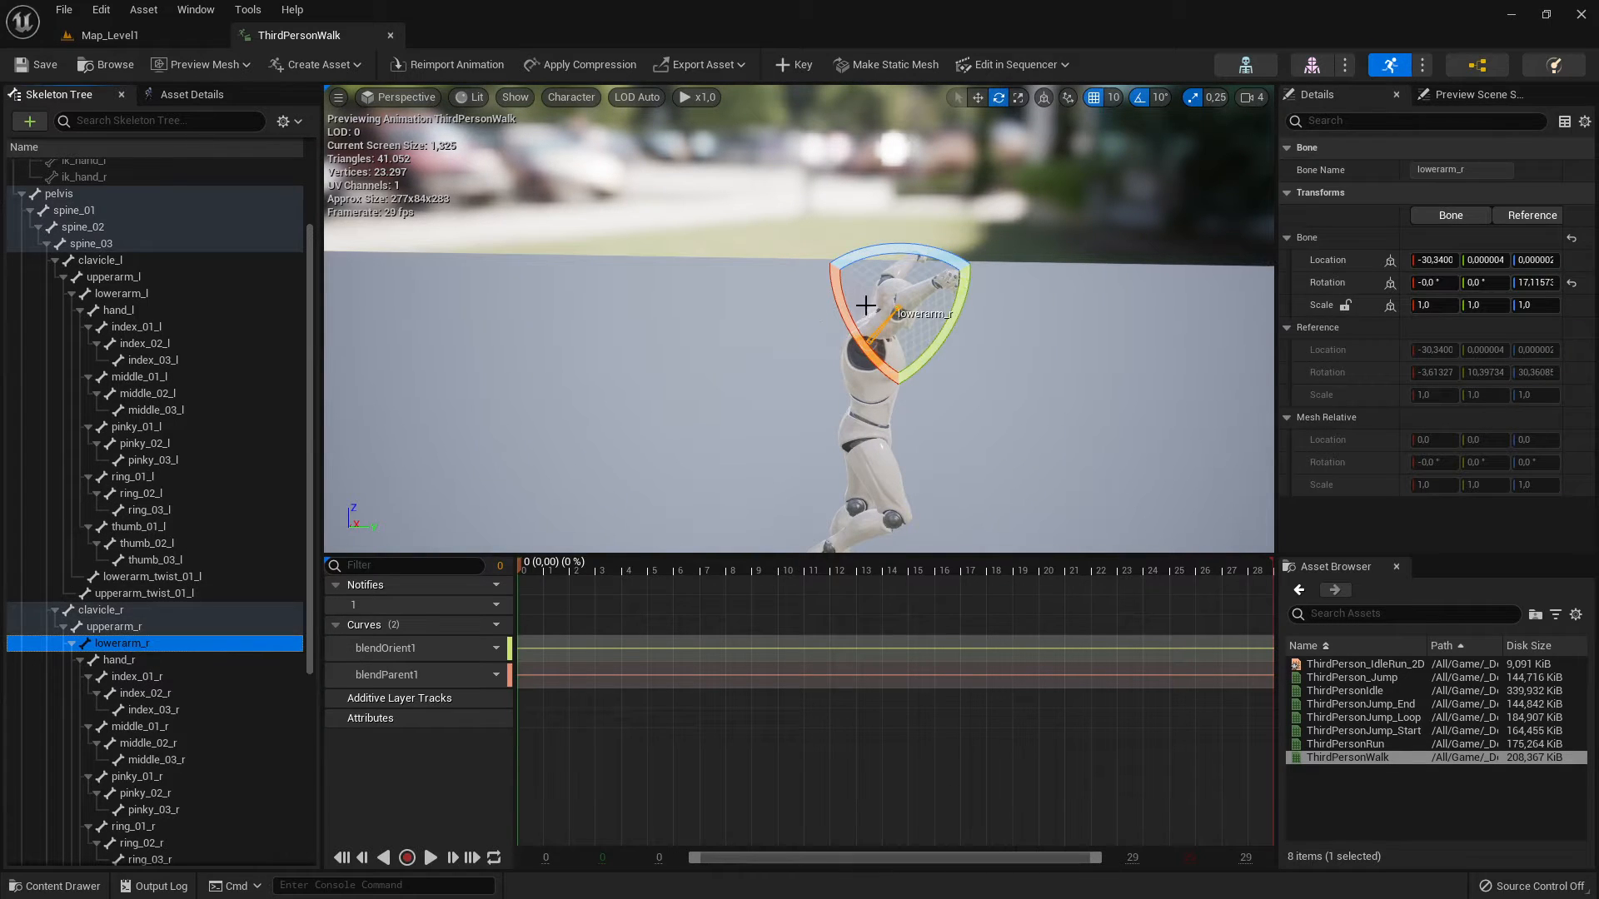
right_drag(866, 306, 367, 328)
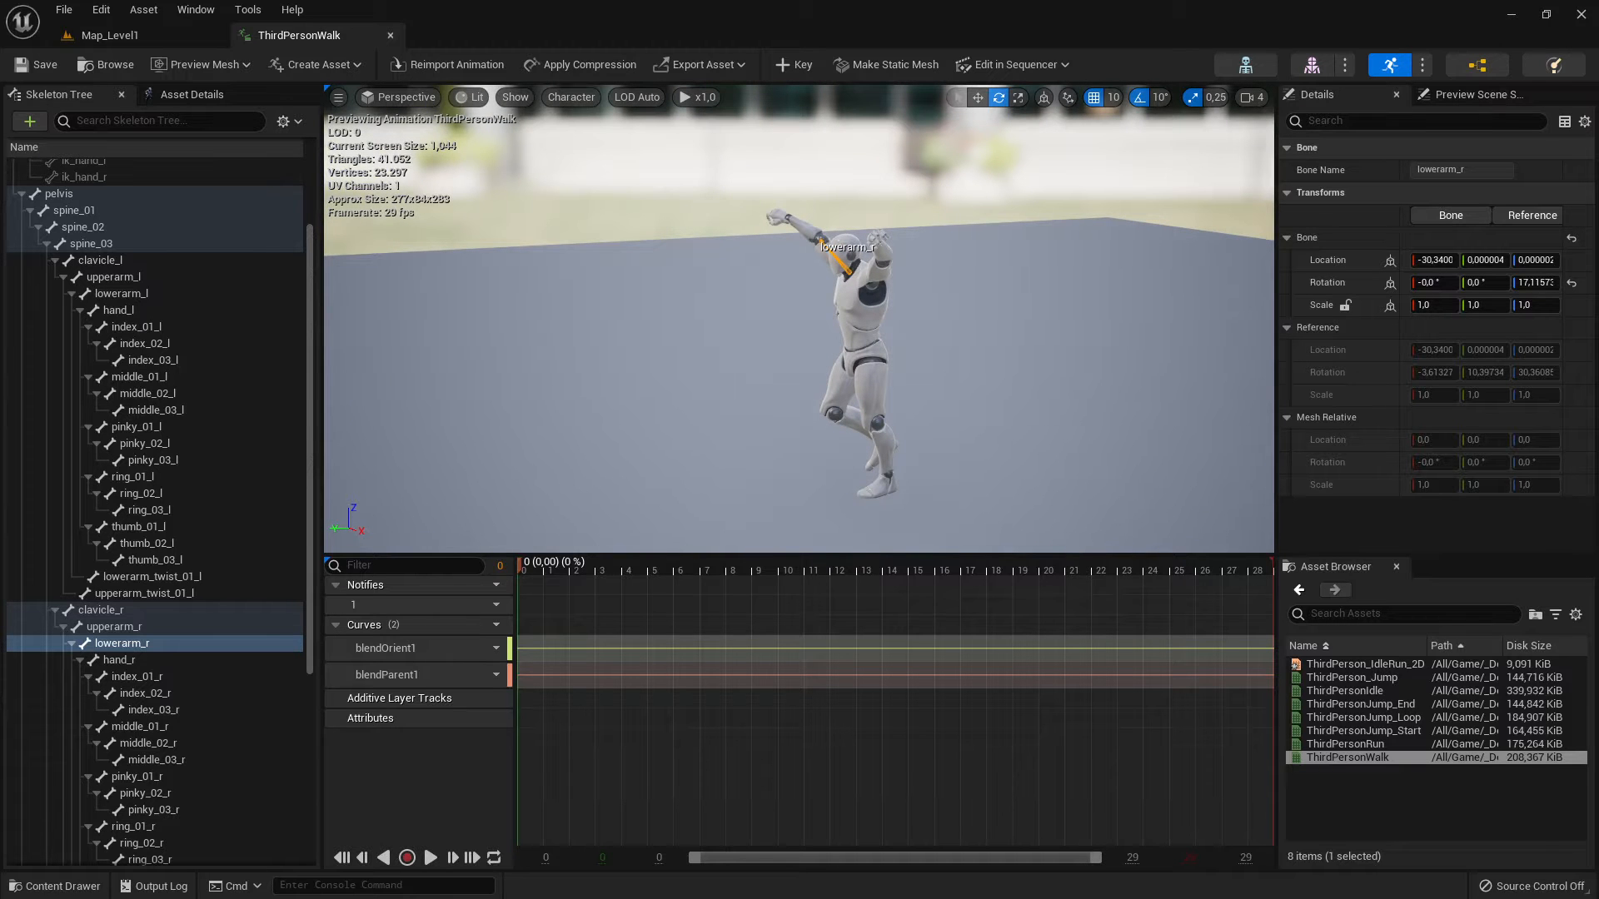
right_drag(799, 325, 768, 335)
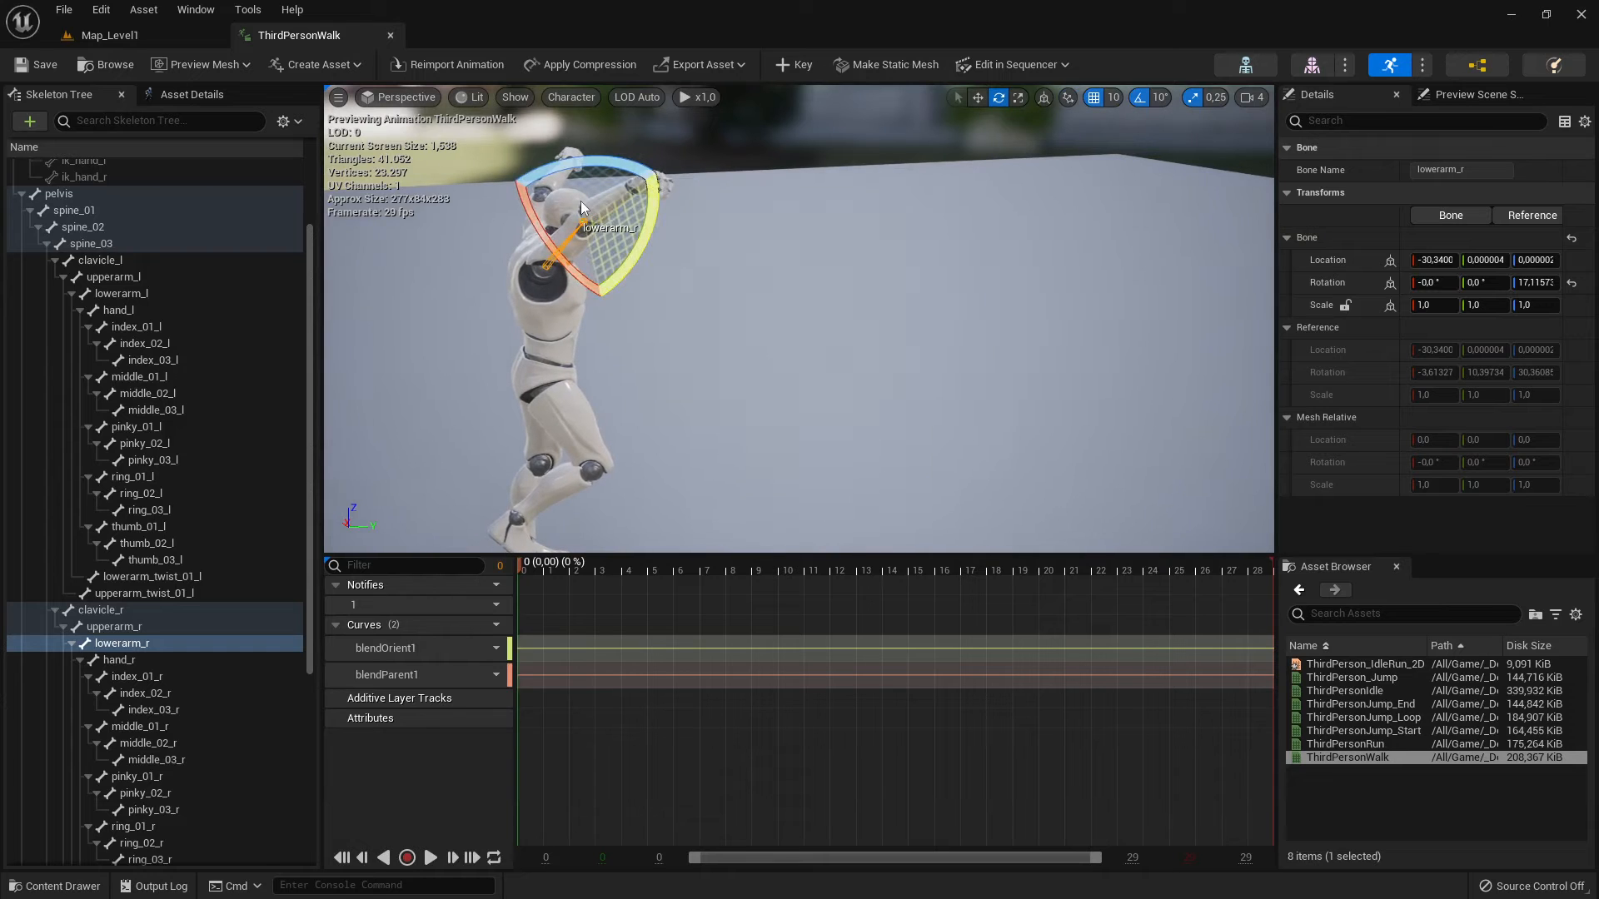
right_drag(606, 257, 381, 417)
click(133, 659)
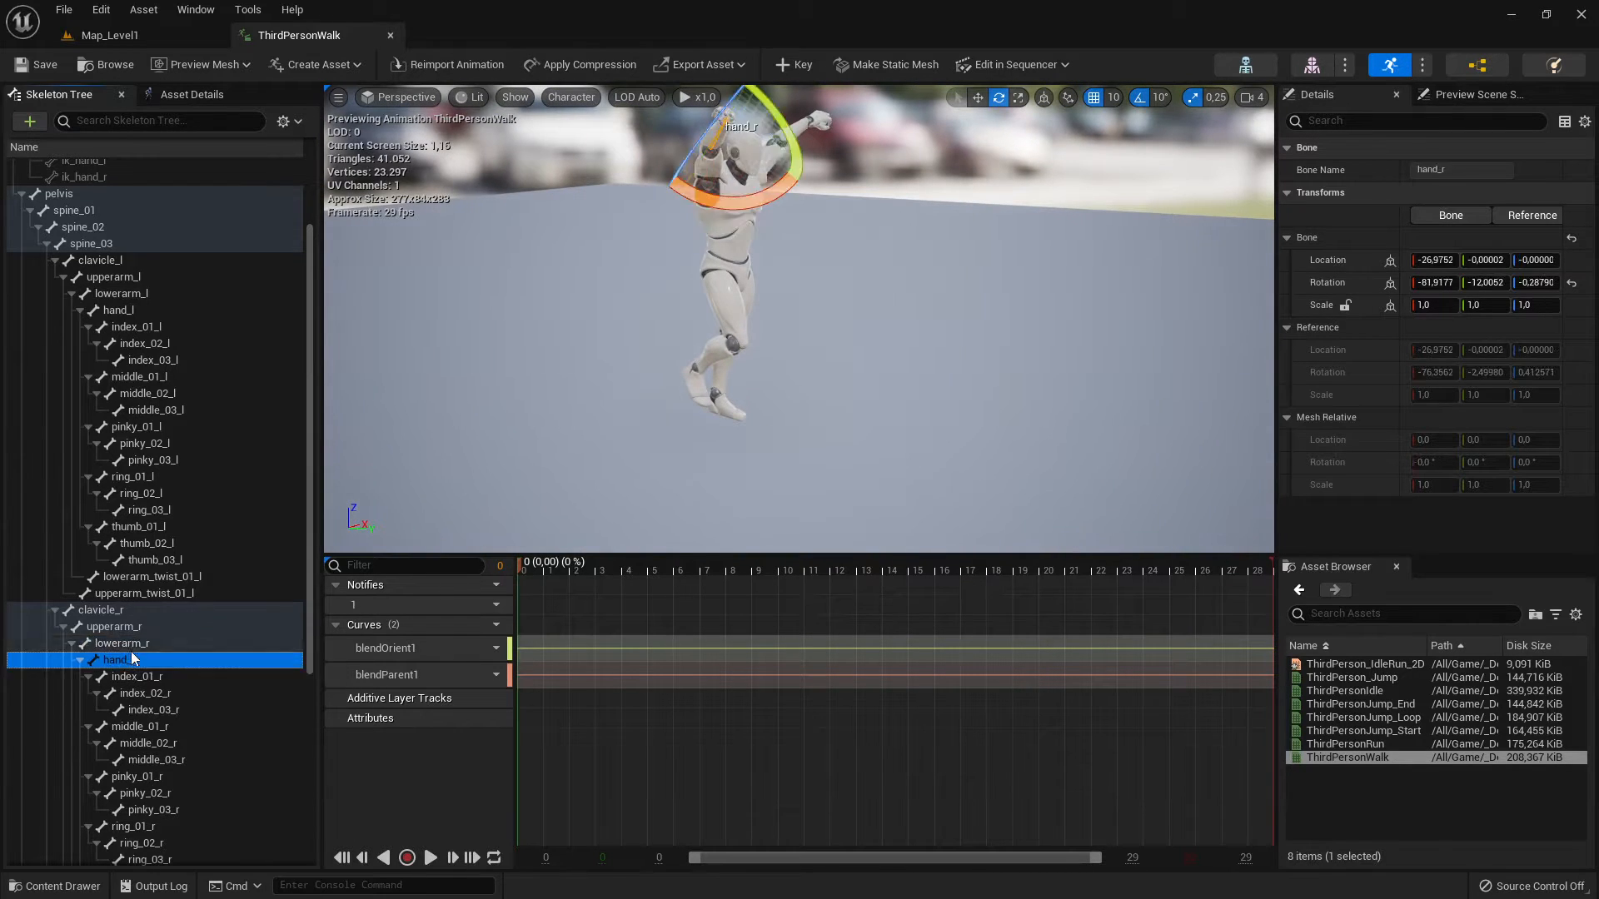
click(138, 627)
right_drag(702, 315, 738, 275)
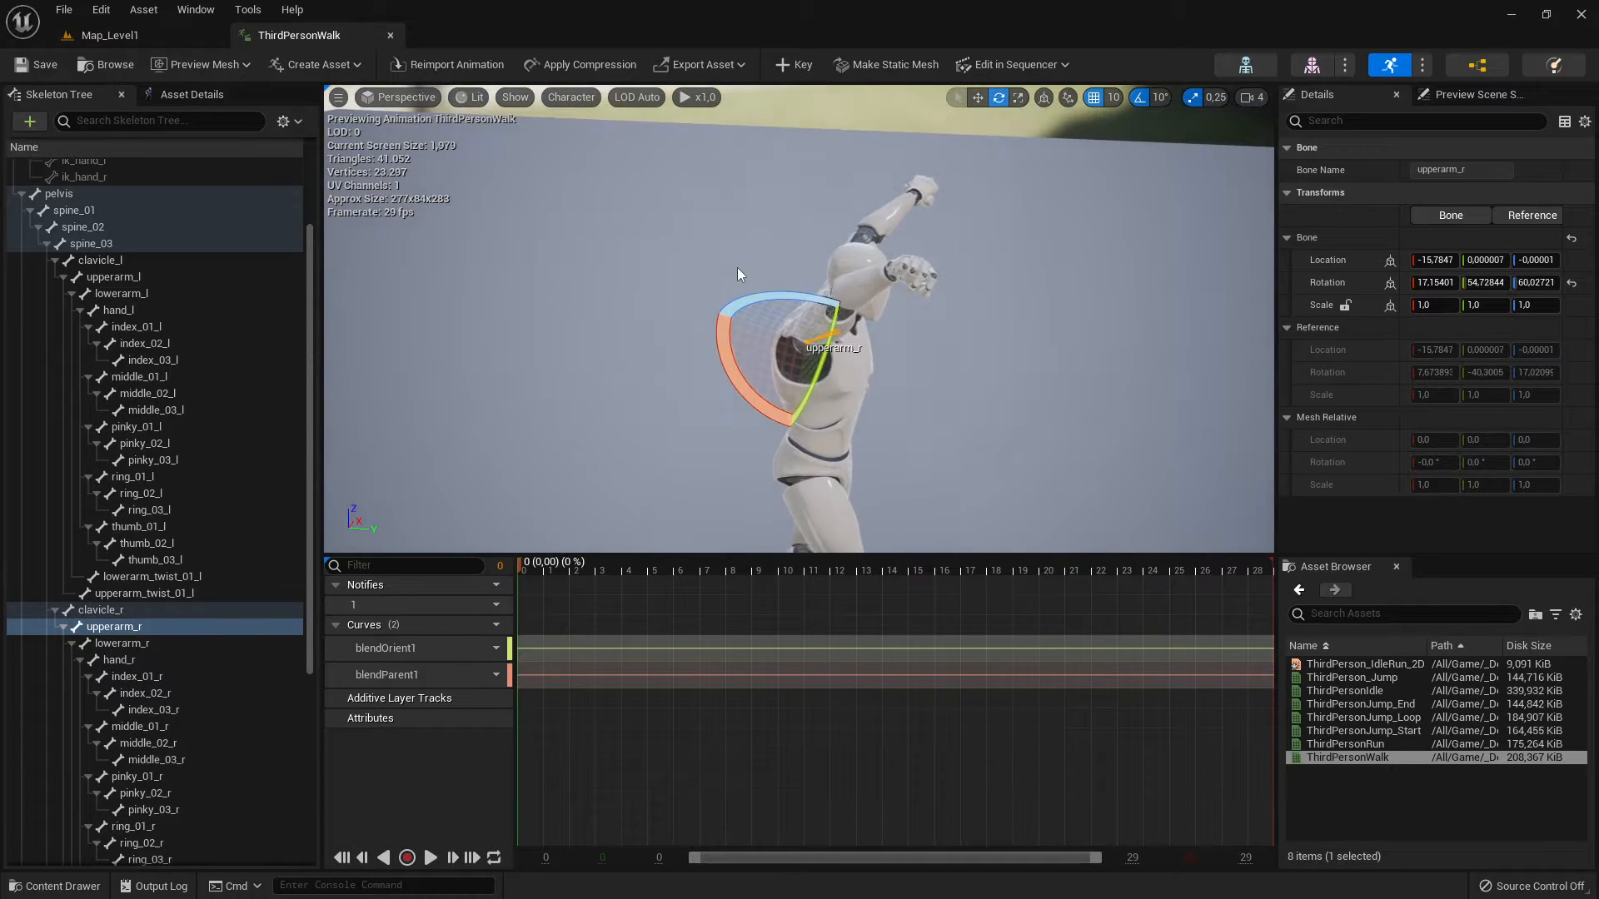
drag(779, 295, 733, 350)
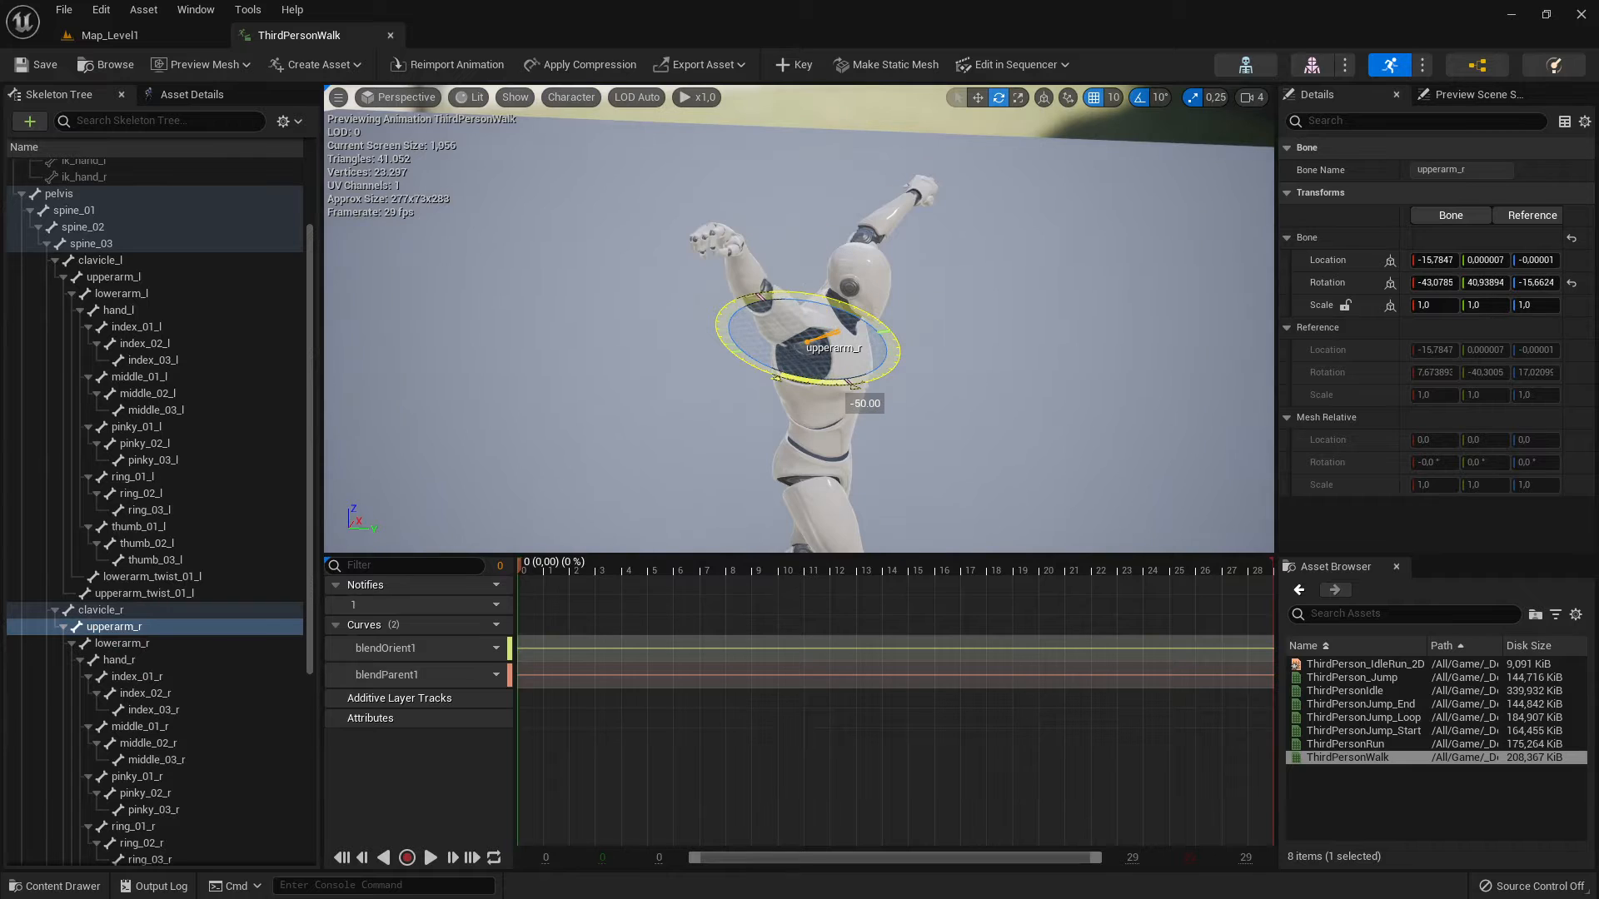
drag(853, 385, 868, 384)
right_drag(970, 283, 699, 258)
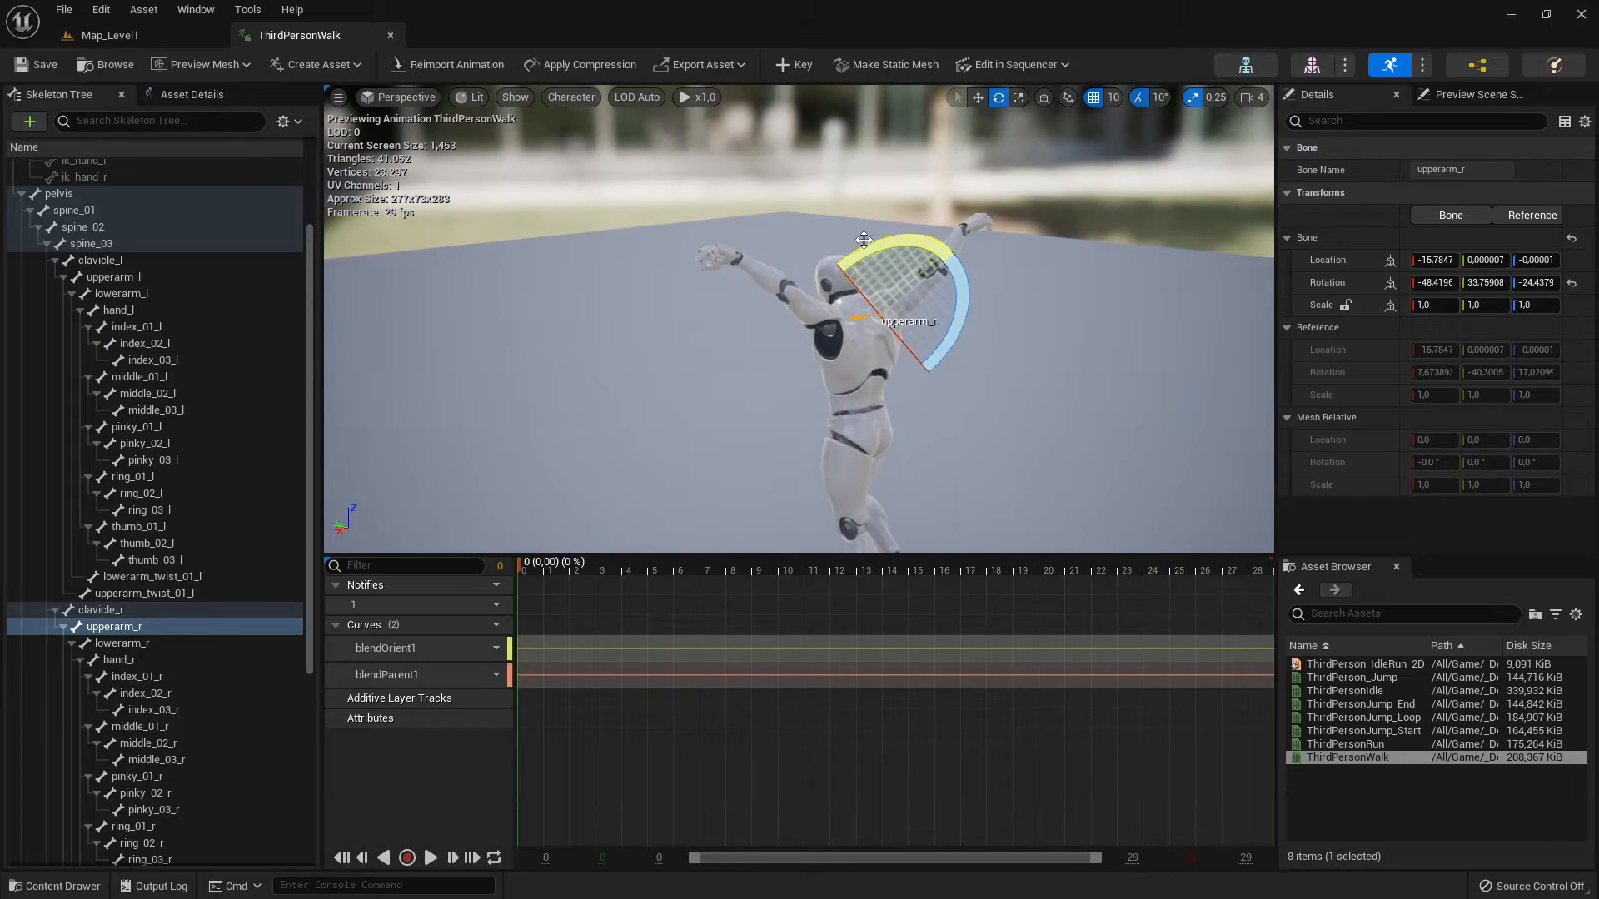
Select the upperarm_l bone and rotate it around its vertical gizmo axis to swing the raised left arm backward, matching the right arm.
click(811, 321)
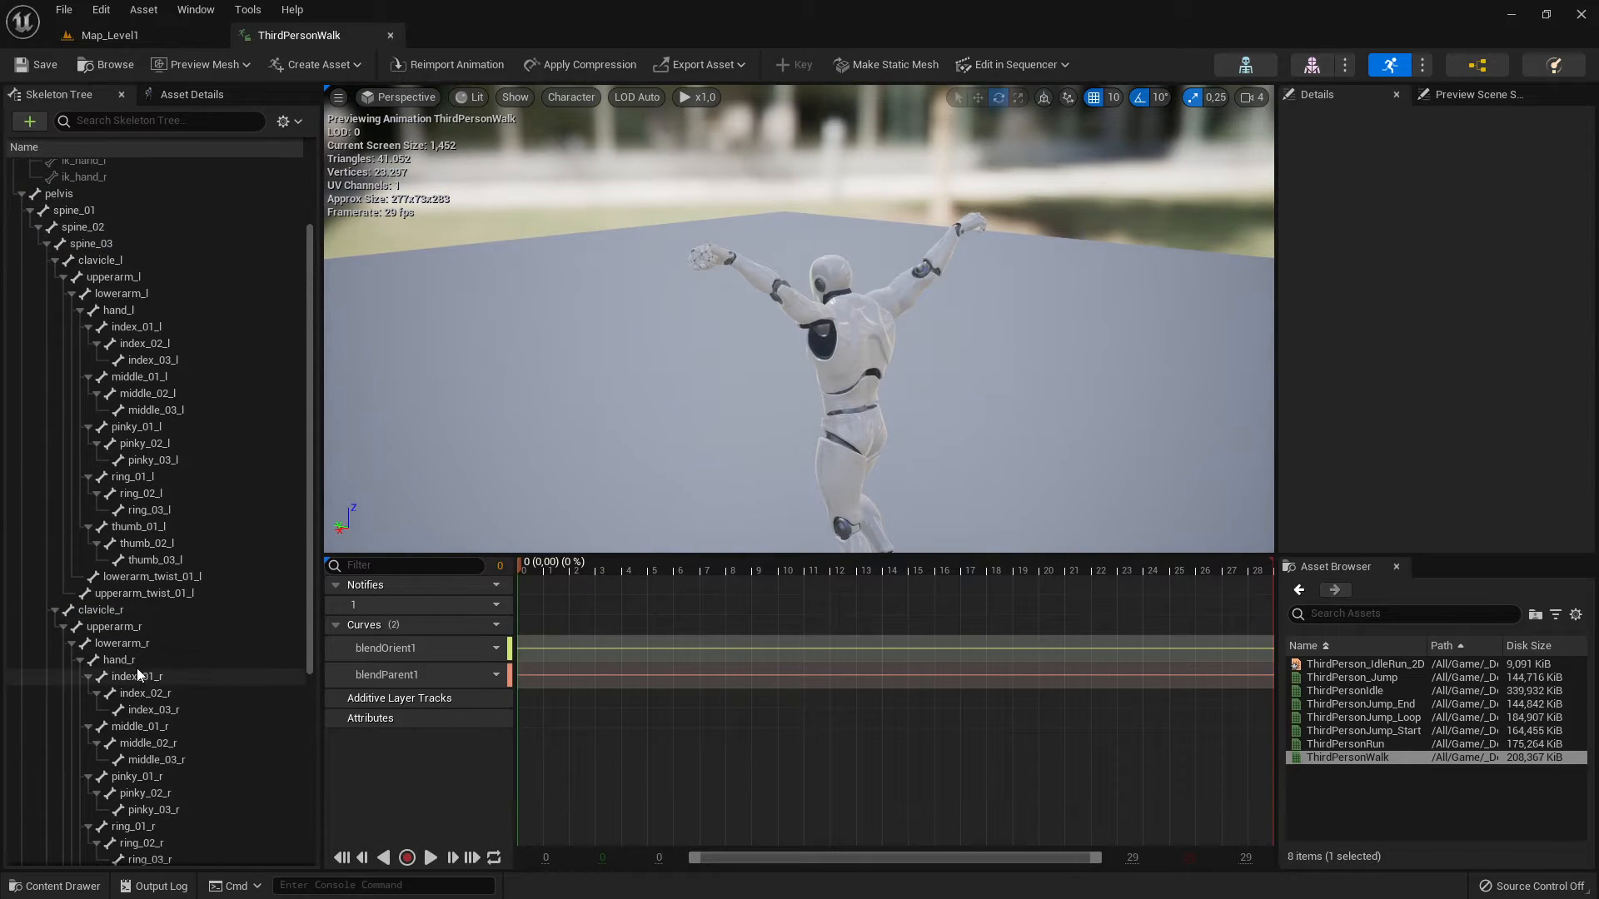
click(132, 276)
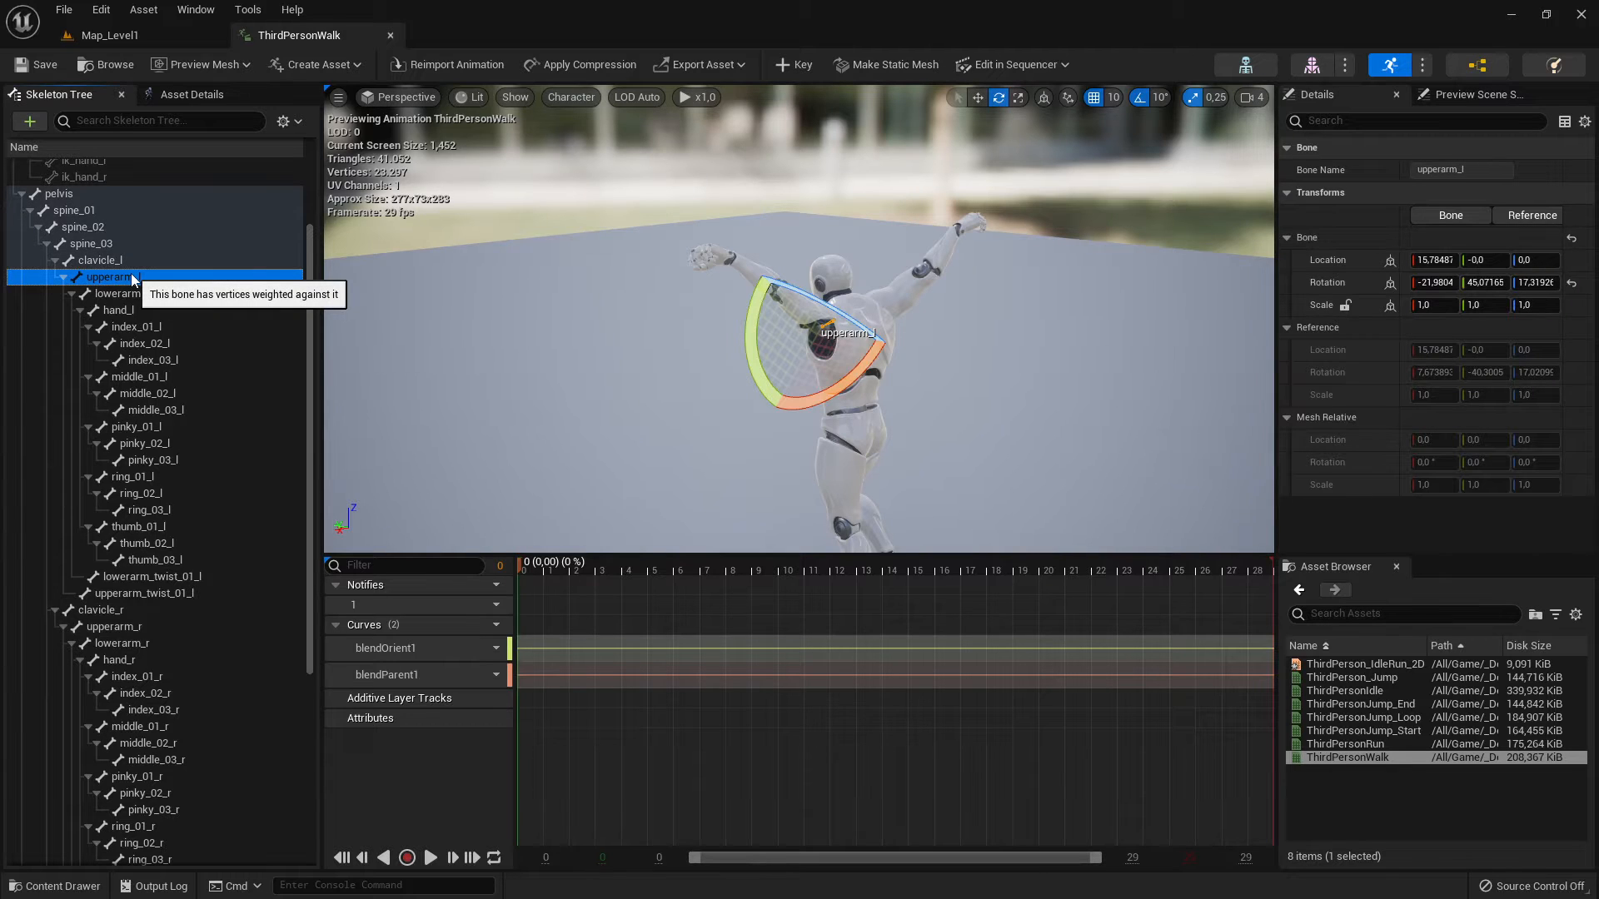
right_drag(716, 250, 627, 263)
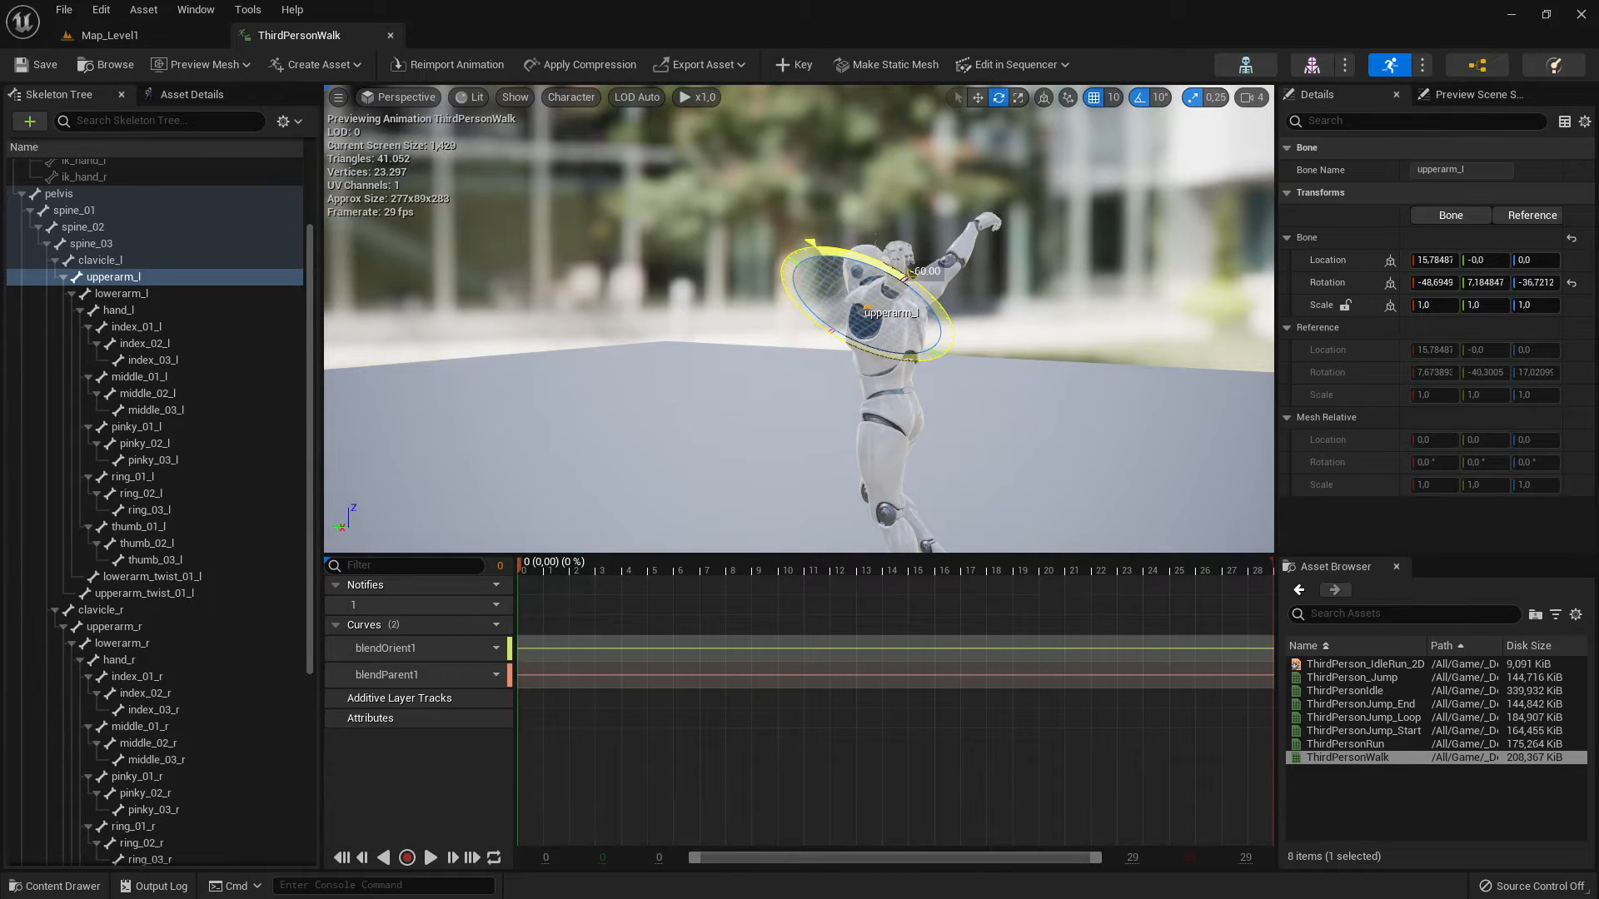
right_drag(823, 281, 802, 326)
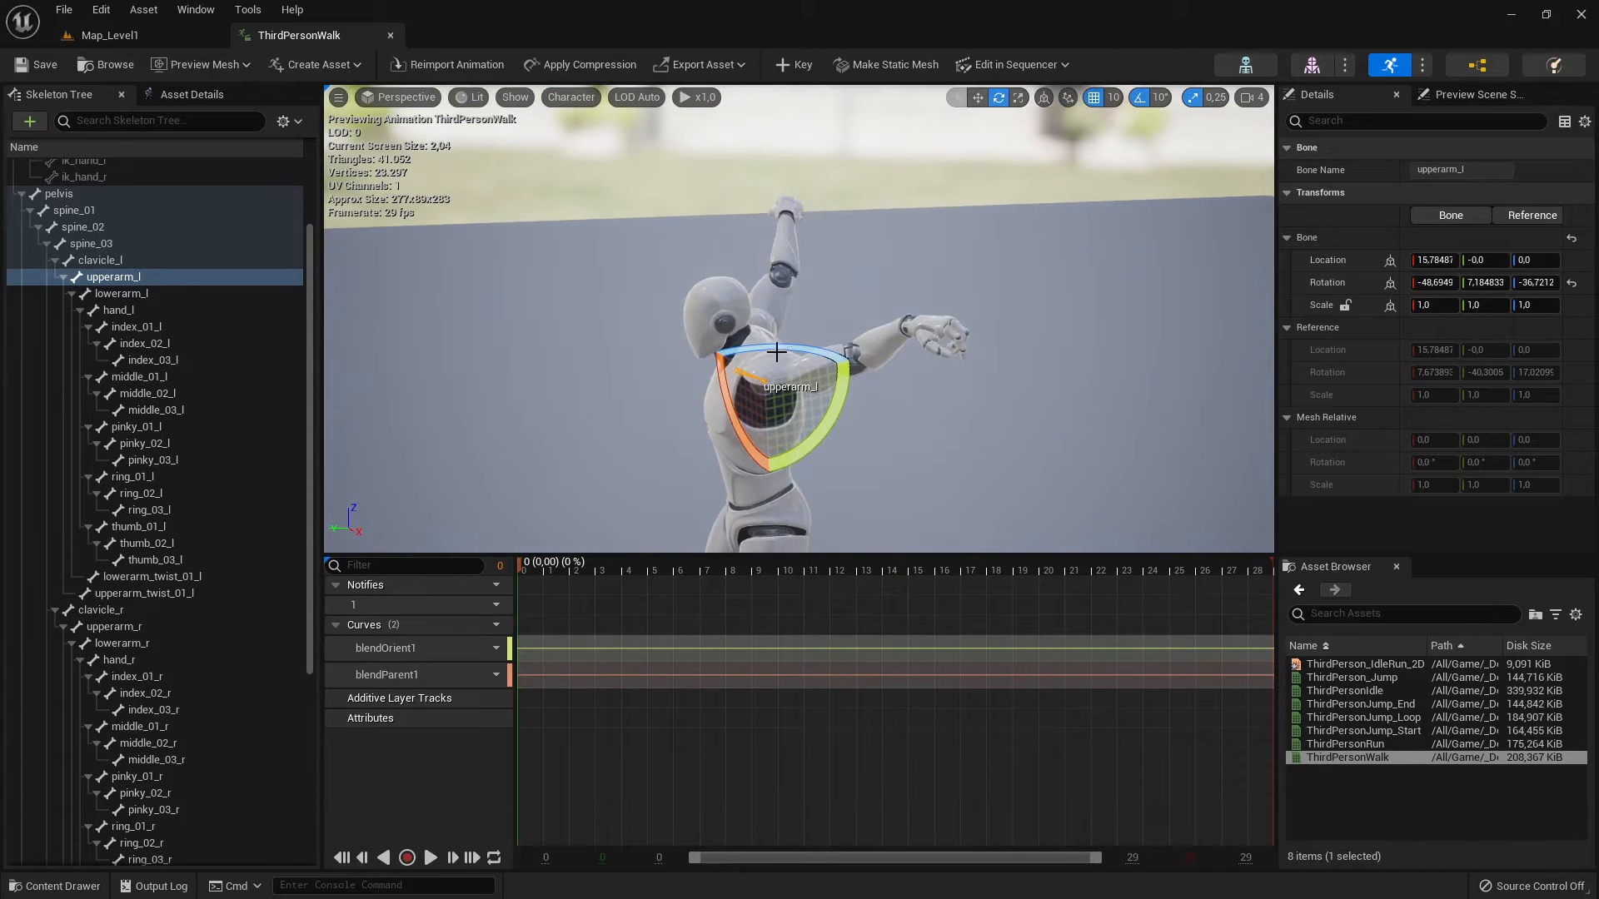
drag(784, 354, 820, 357)
mouse_move(639, 336)
right_down()
mouse_move(900, 328)
mouse_move(638, 337)
right_up()
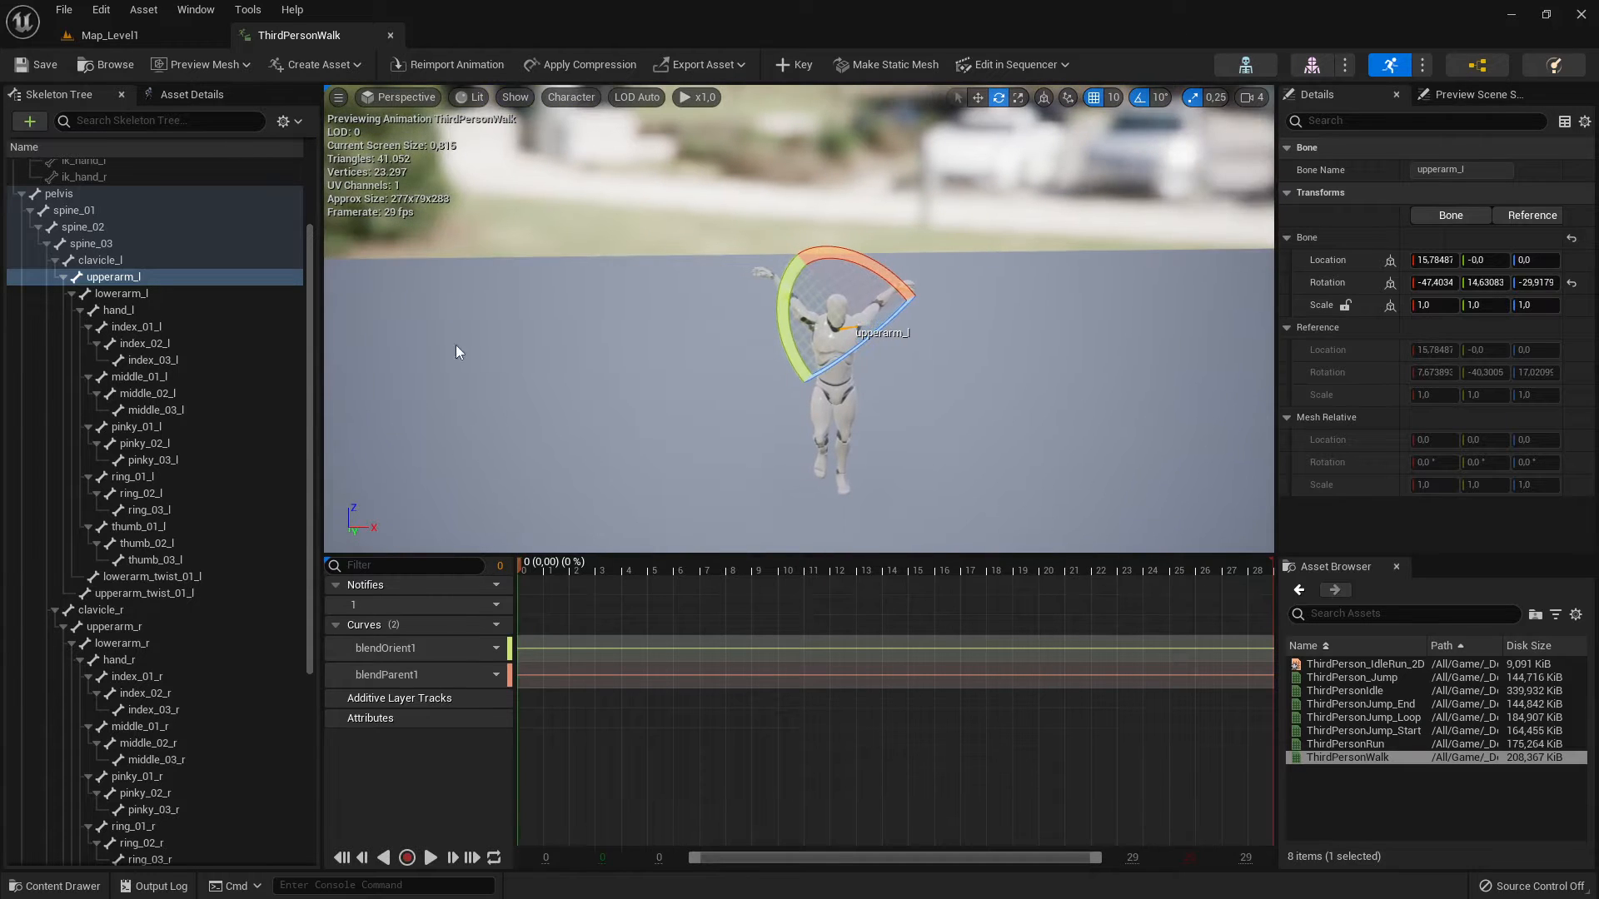
Show the asset details, clear the bone selection and play ThirdPersonWalk to check the raised arms in motion.
click(177, 95)
click(588, 387)
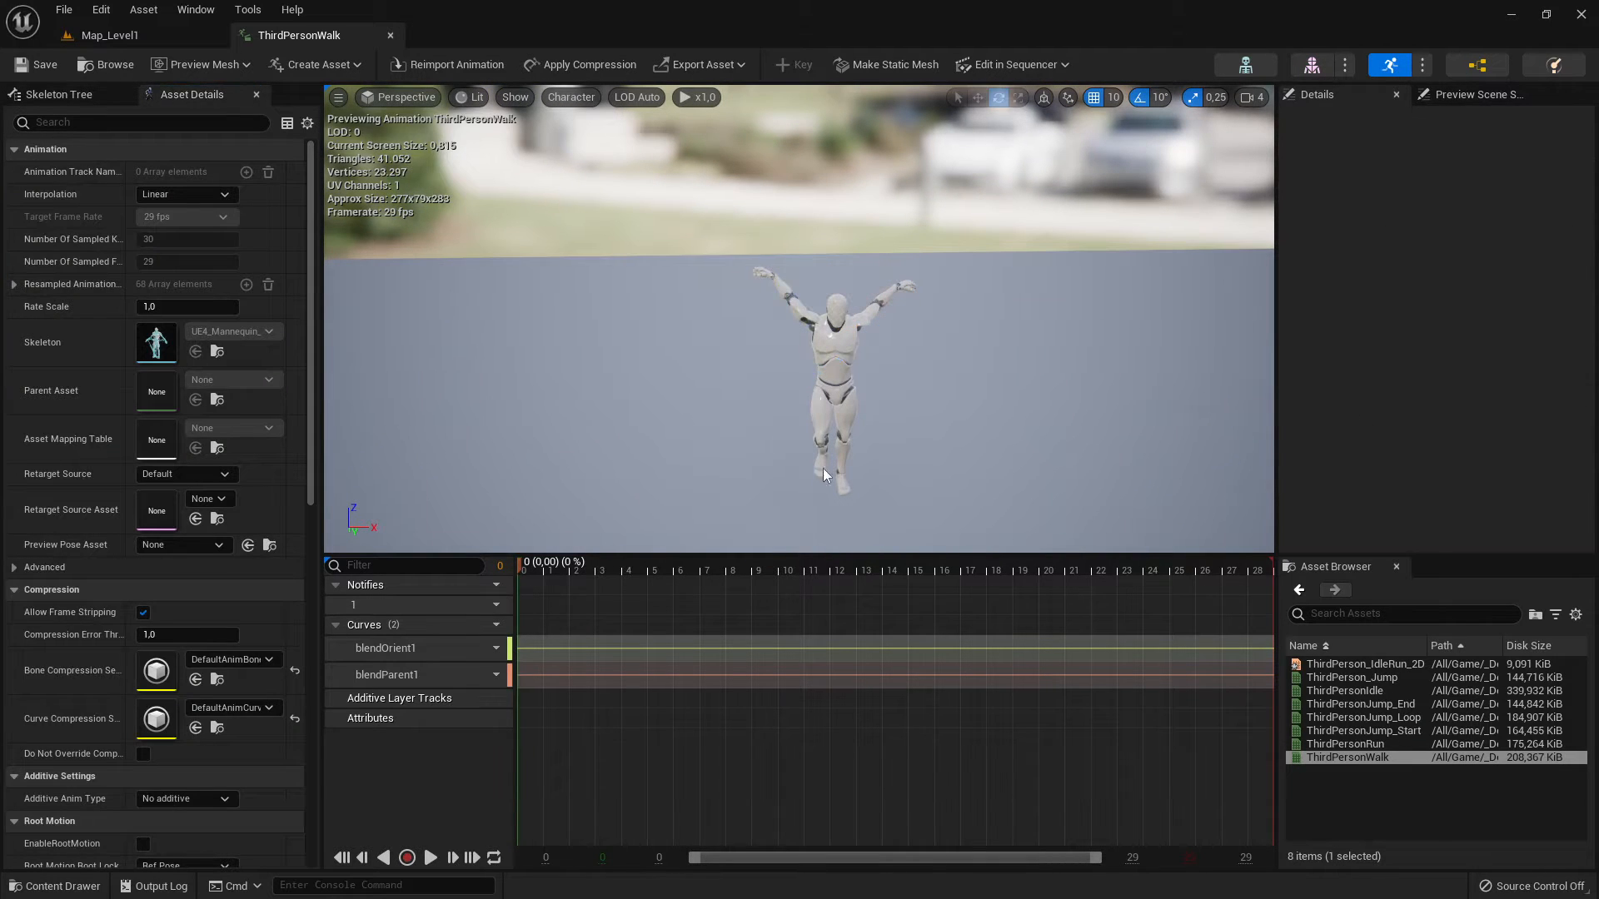
click(429, 857)
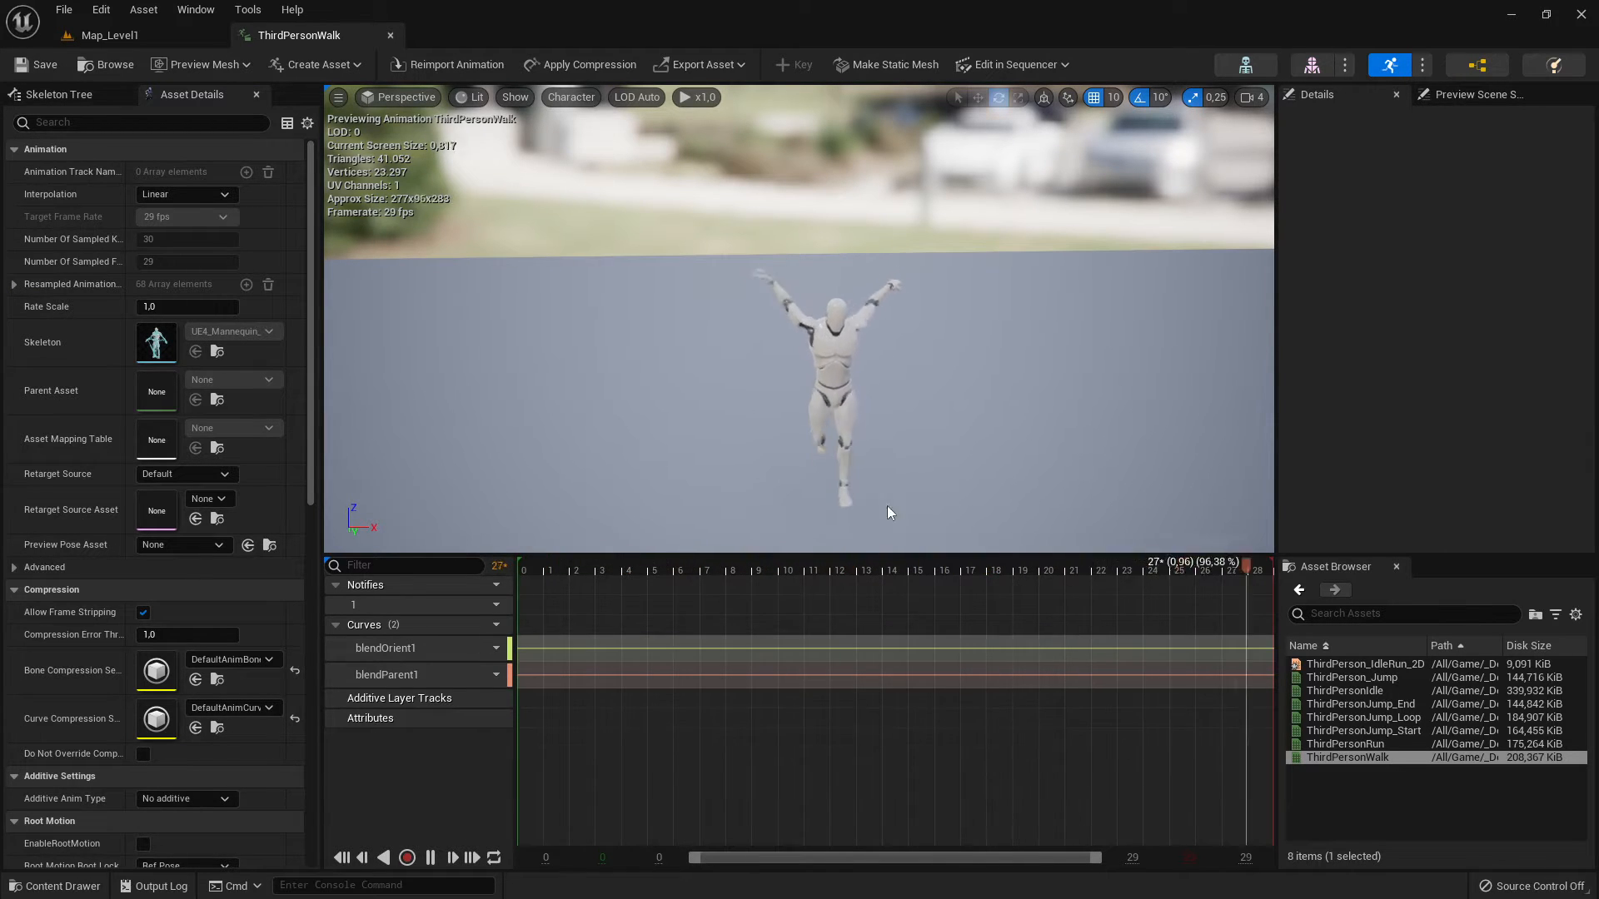
mouse_move(862, 421)
right_down()
mouse_move(916, 436)
mouse_move(843, 406)
right_up()
key(a)
right_drag(943, 456, 948, 457)
key(d)
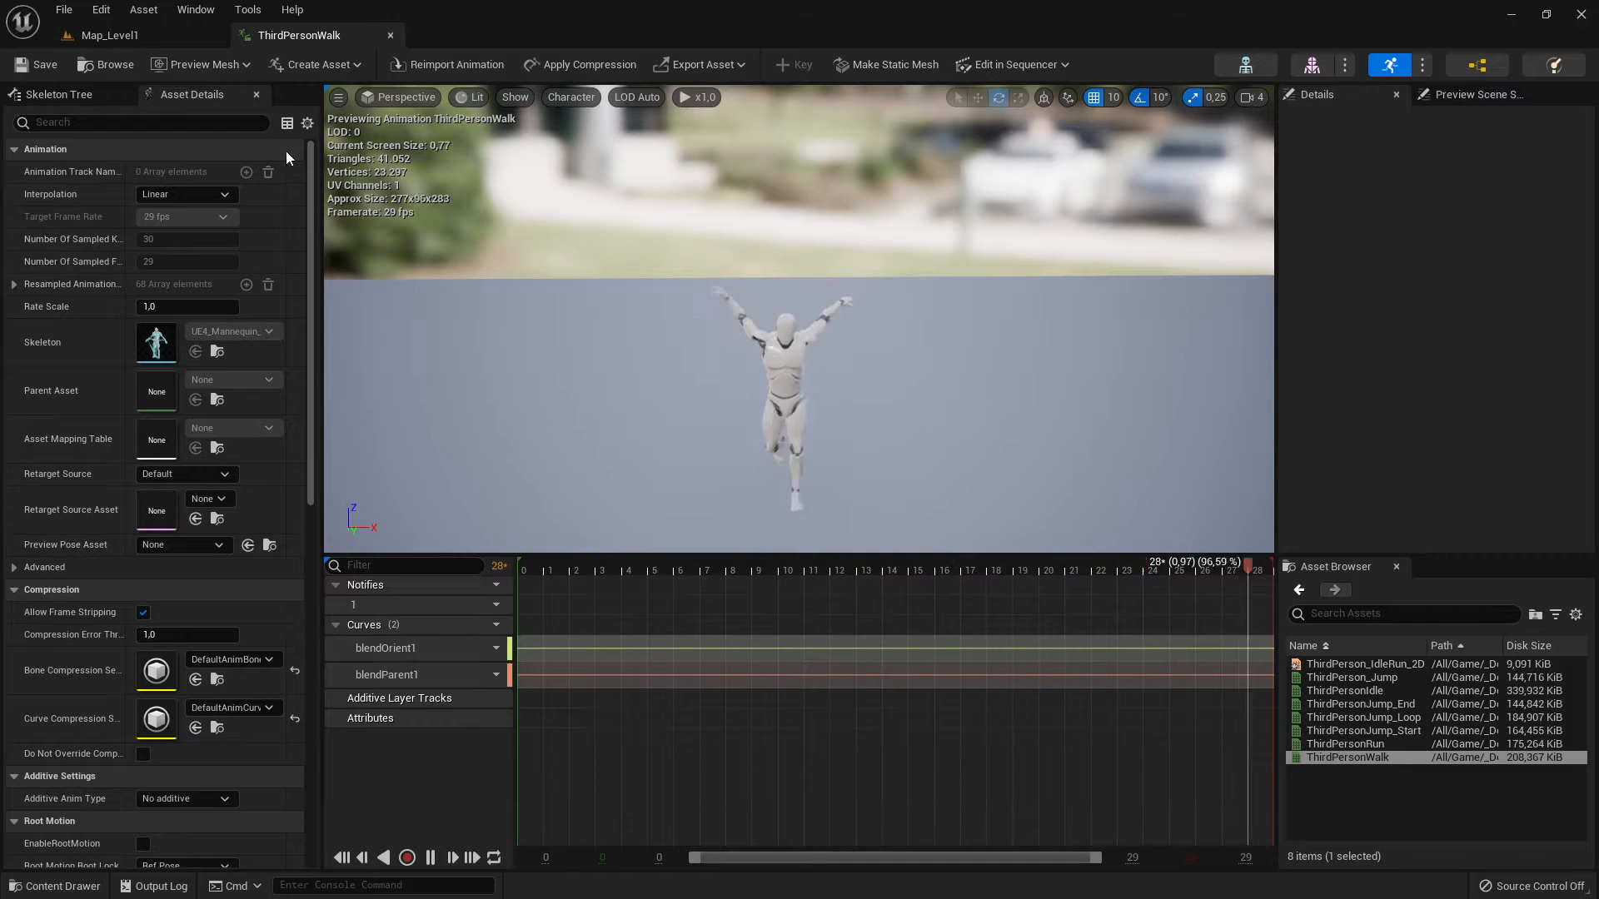
Show the skeleton's bone hierarchy again and select the root bone.
click(93, 97)
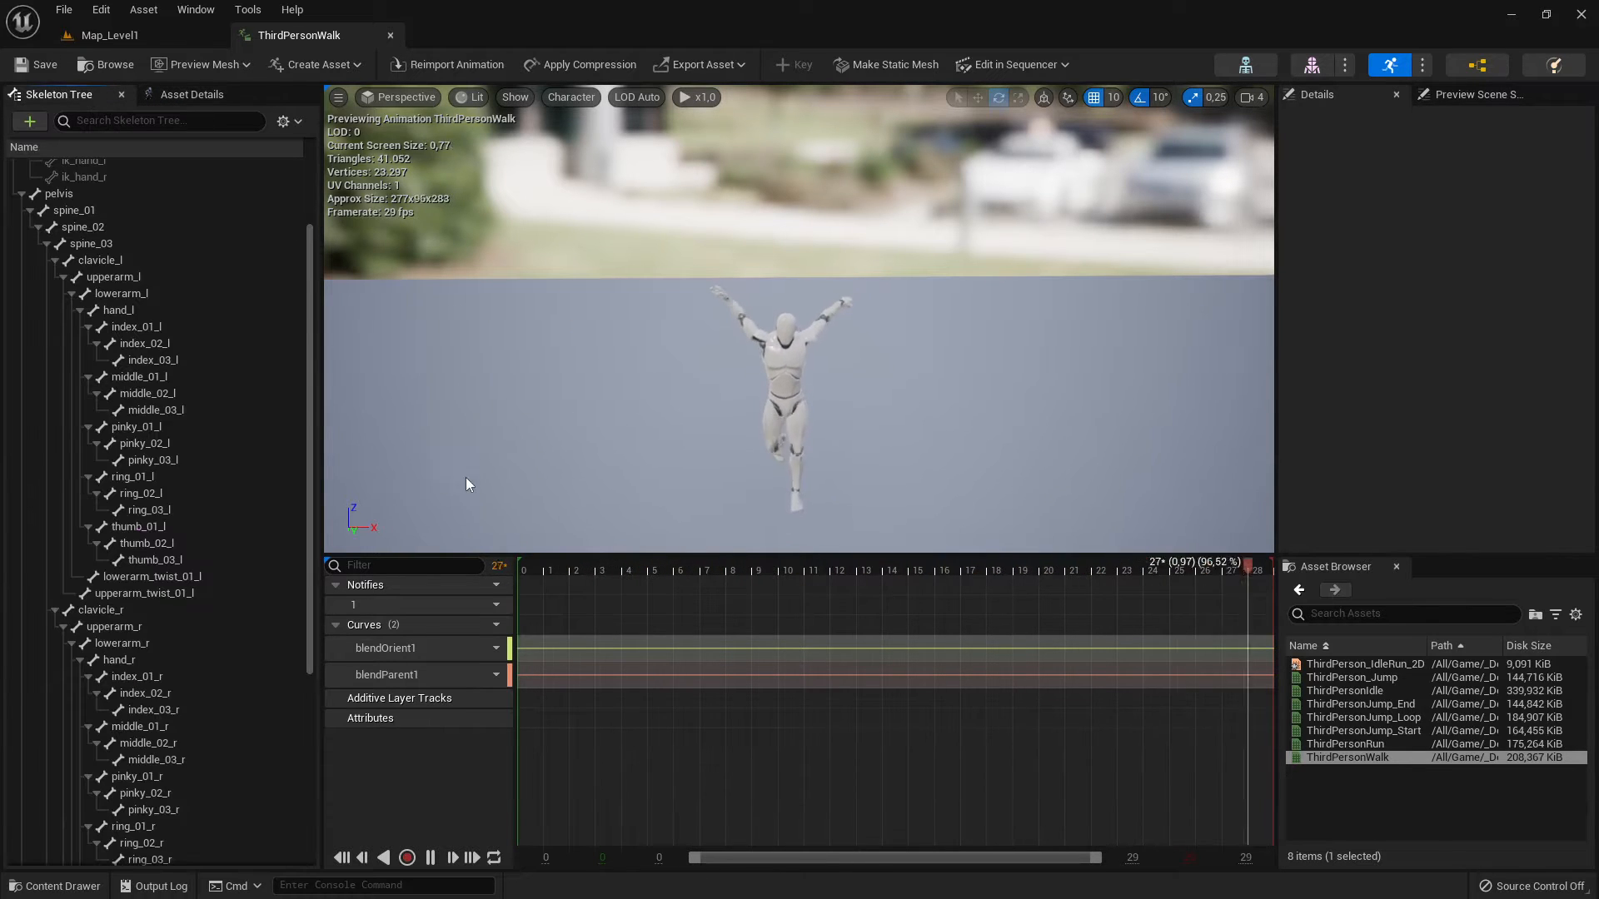
click(167, 509)
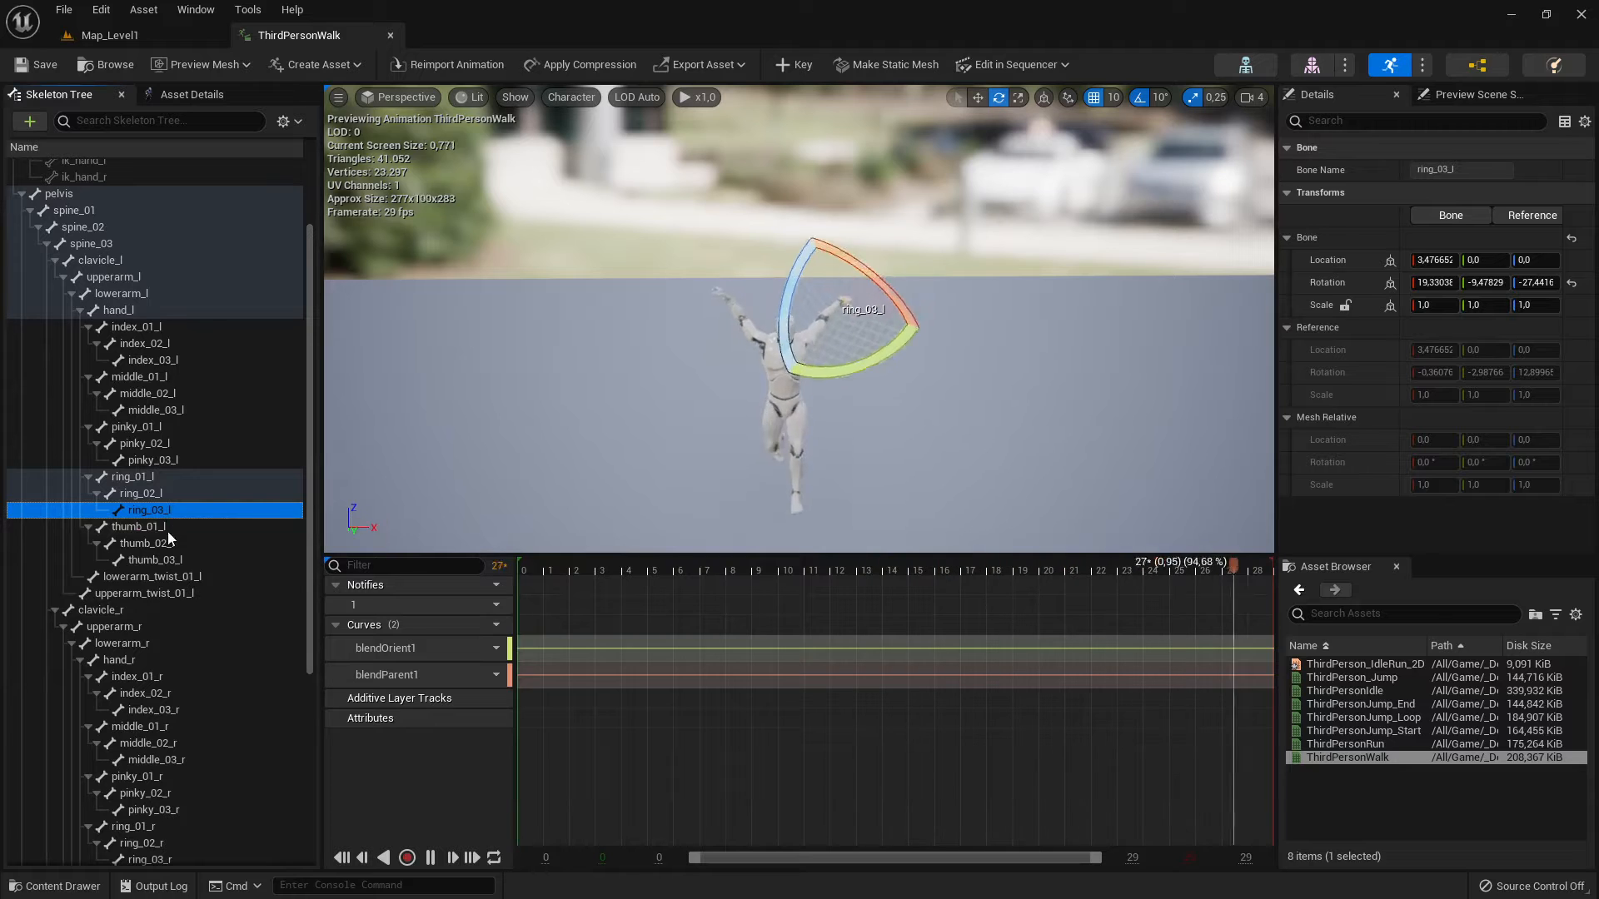
click(60, 193)
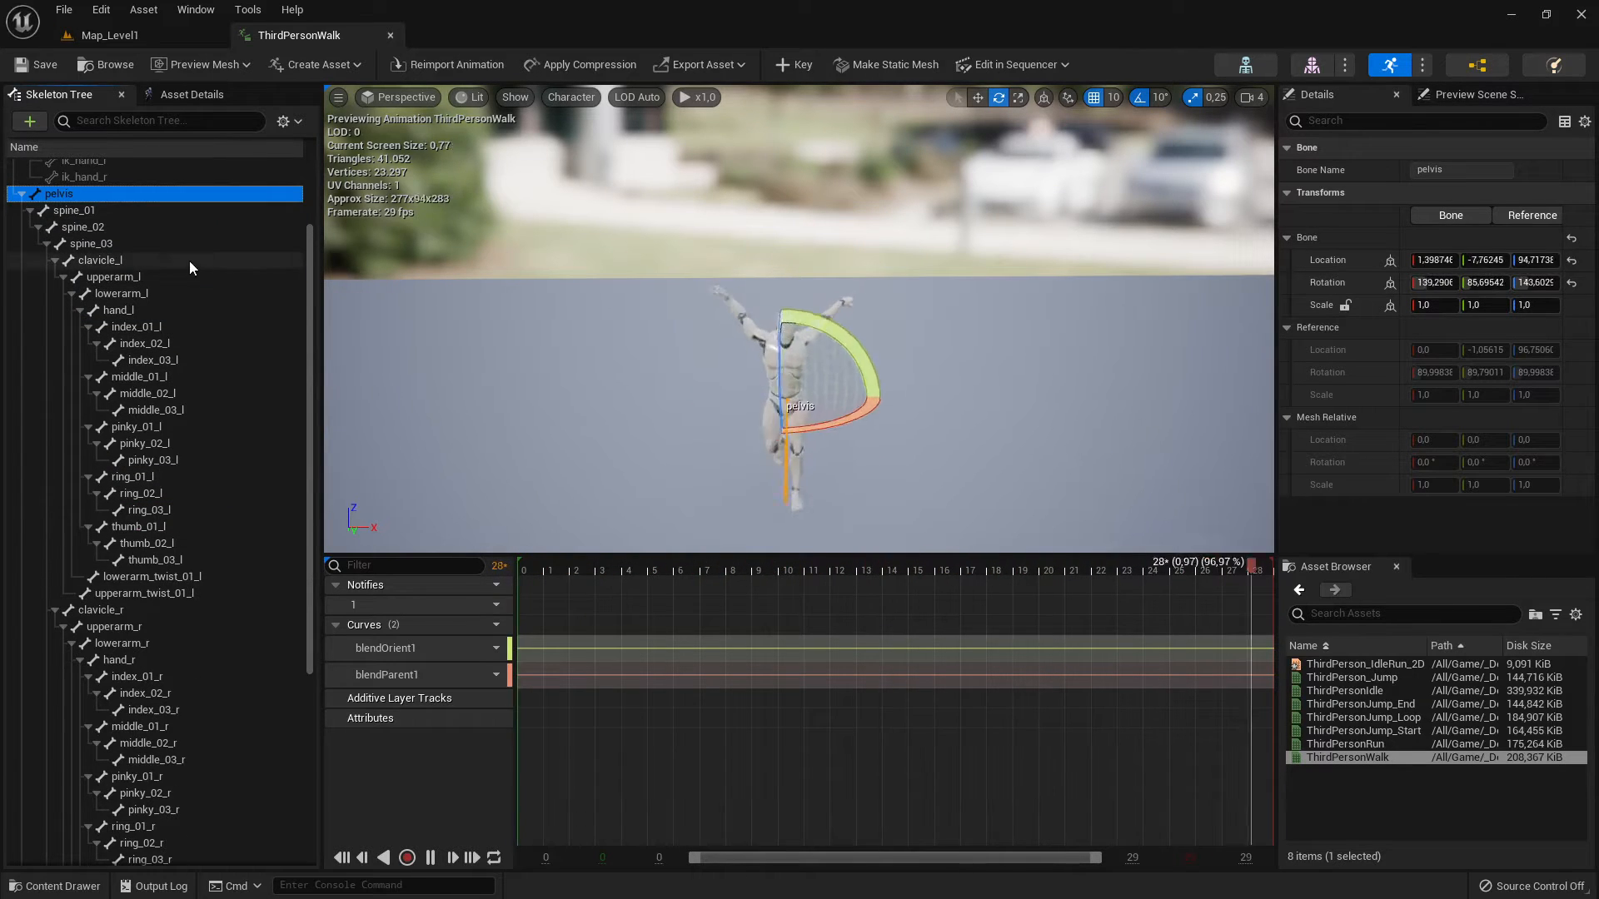
scroll(193, 258, up, 3)
click(73, 173)
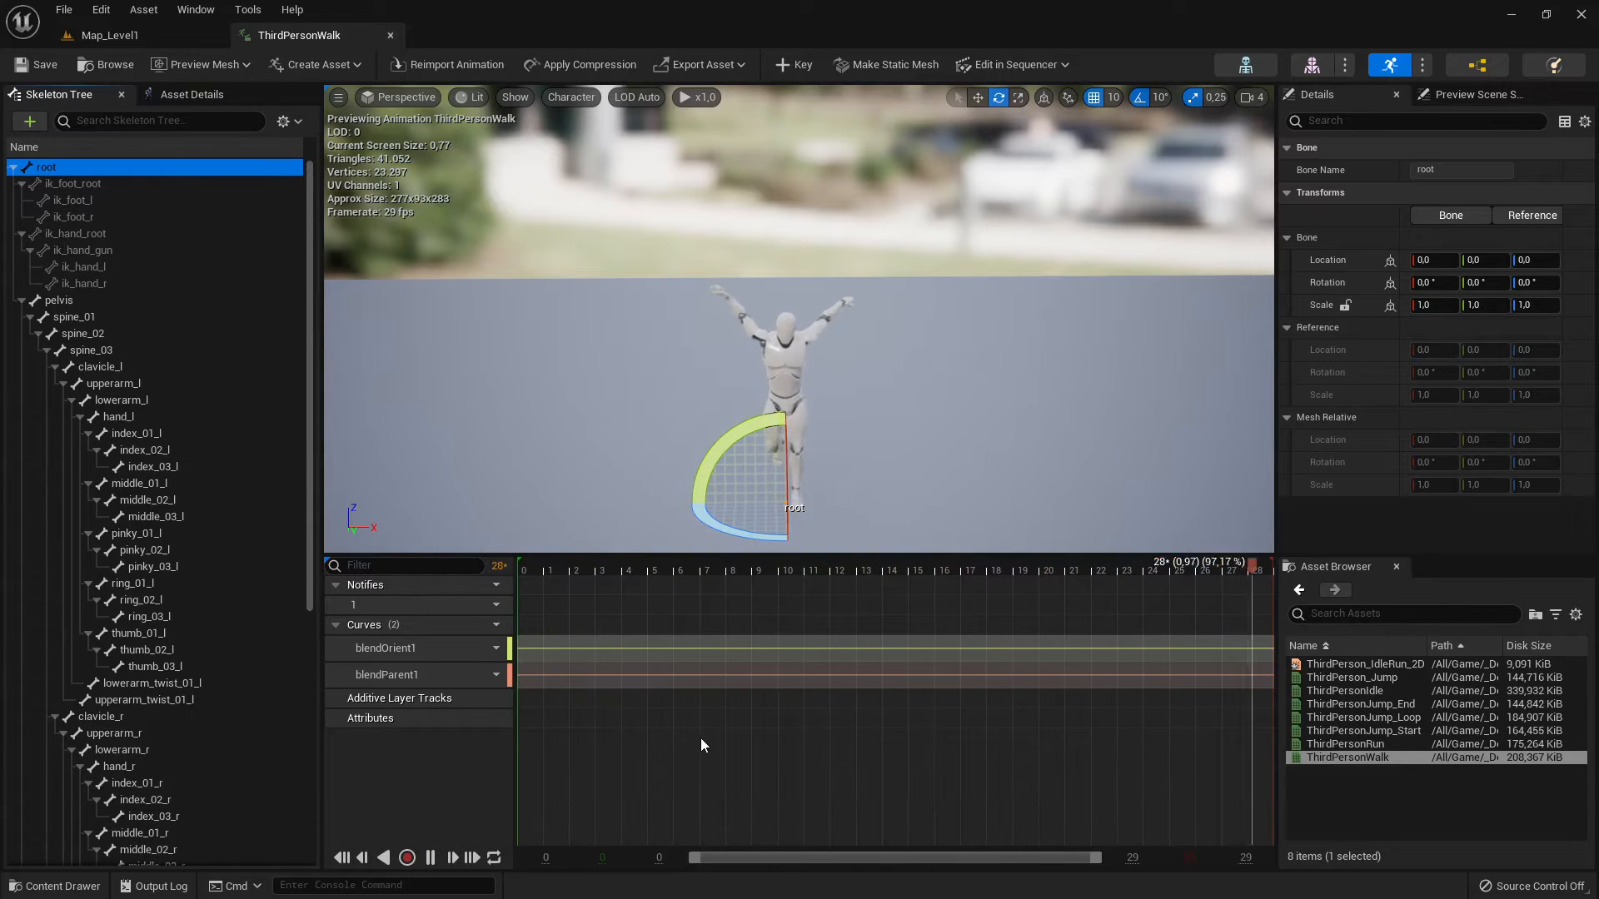
Record a new 30 fps animation named NewAnimation in the Content folder, rotating the root bone before stopping the recording.
click(407, 859)
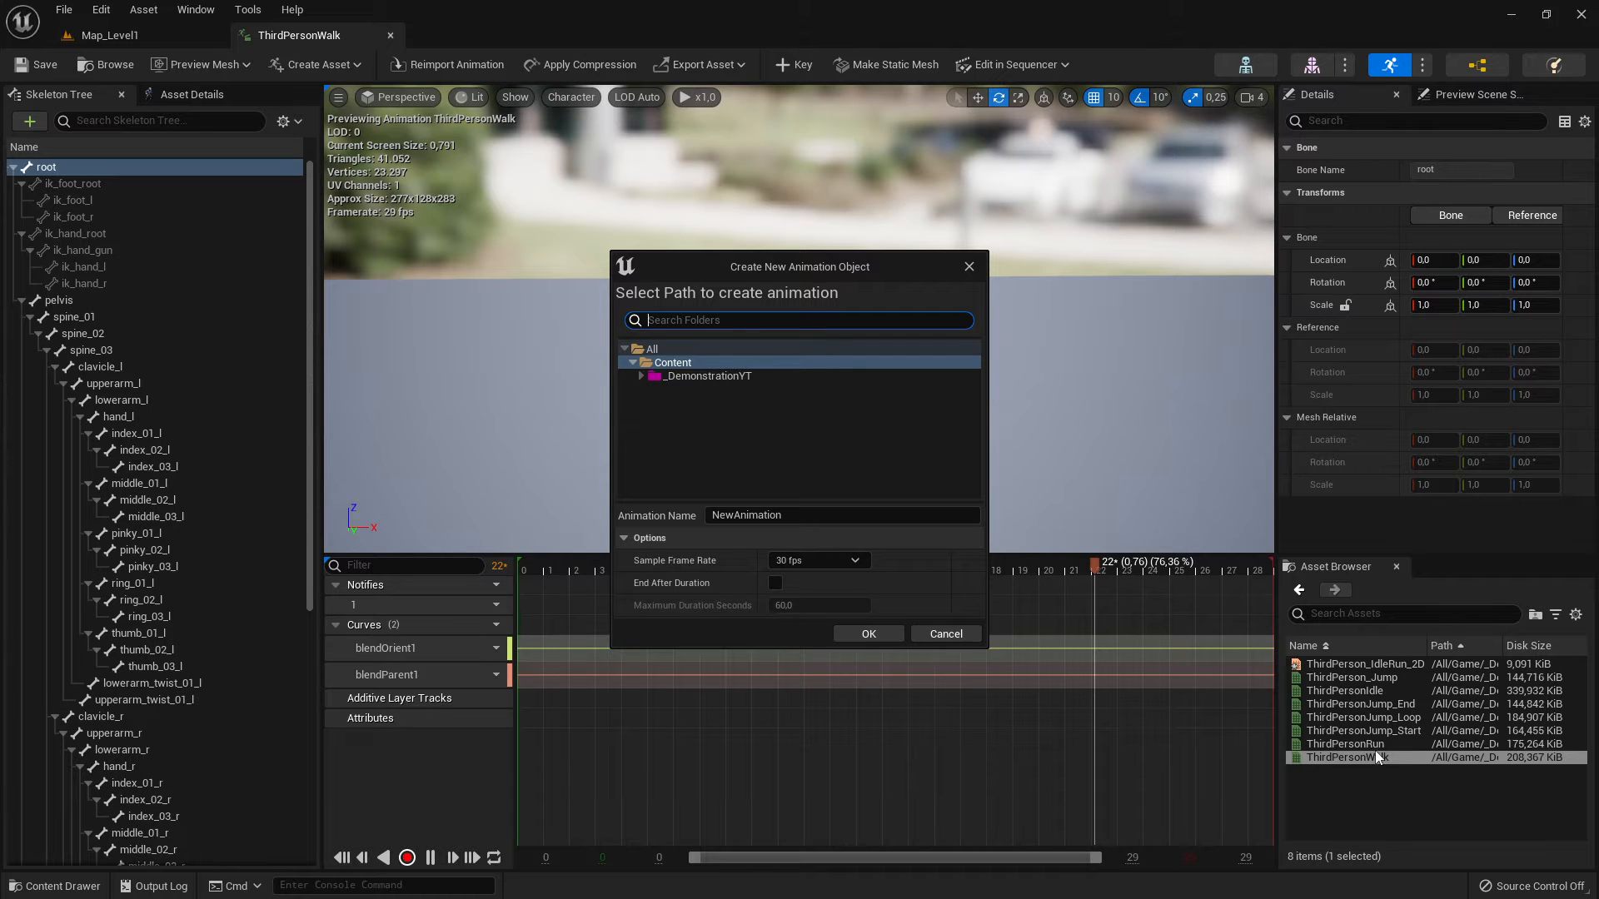
click(641, 376)
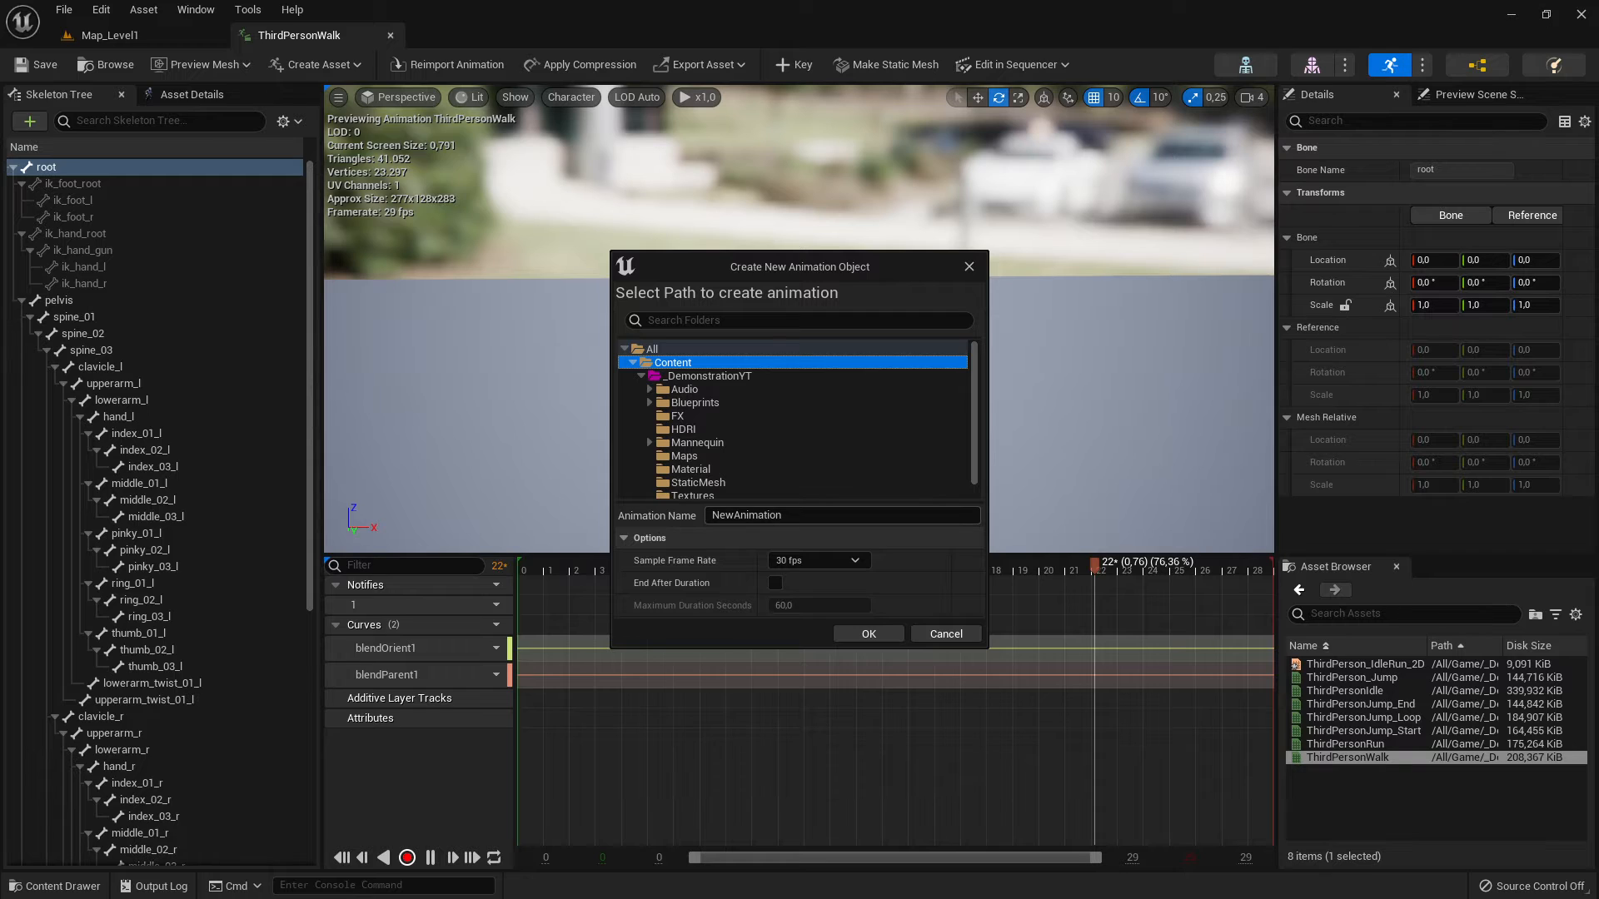
click(805, 517)
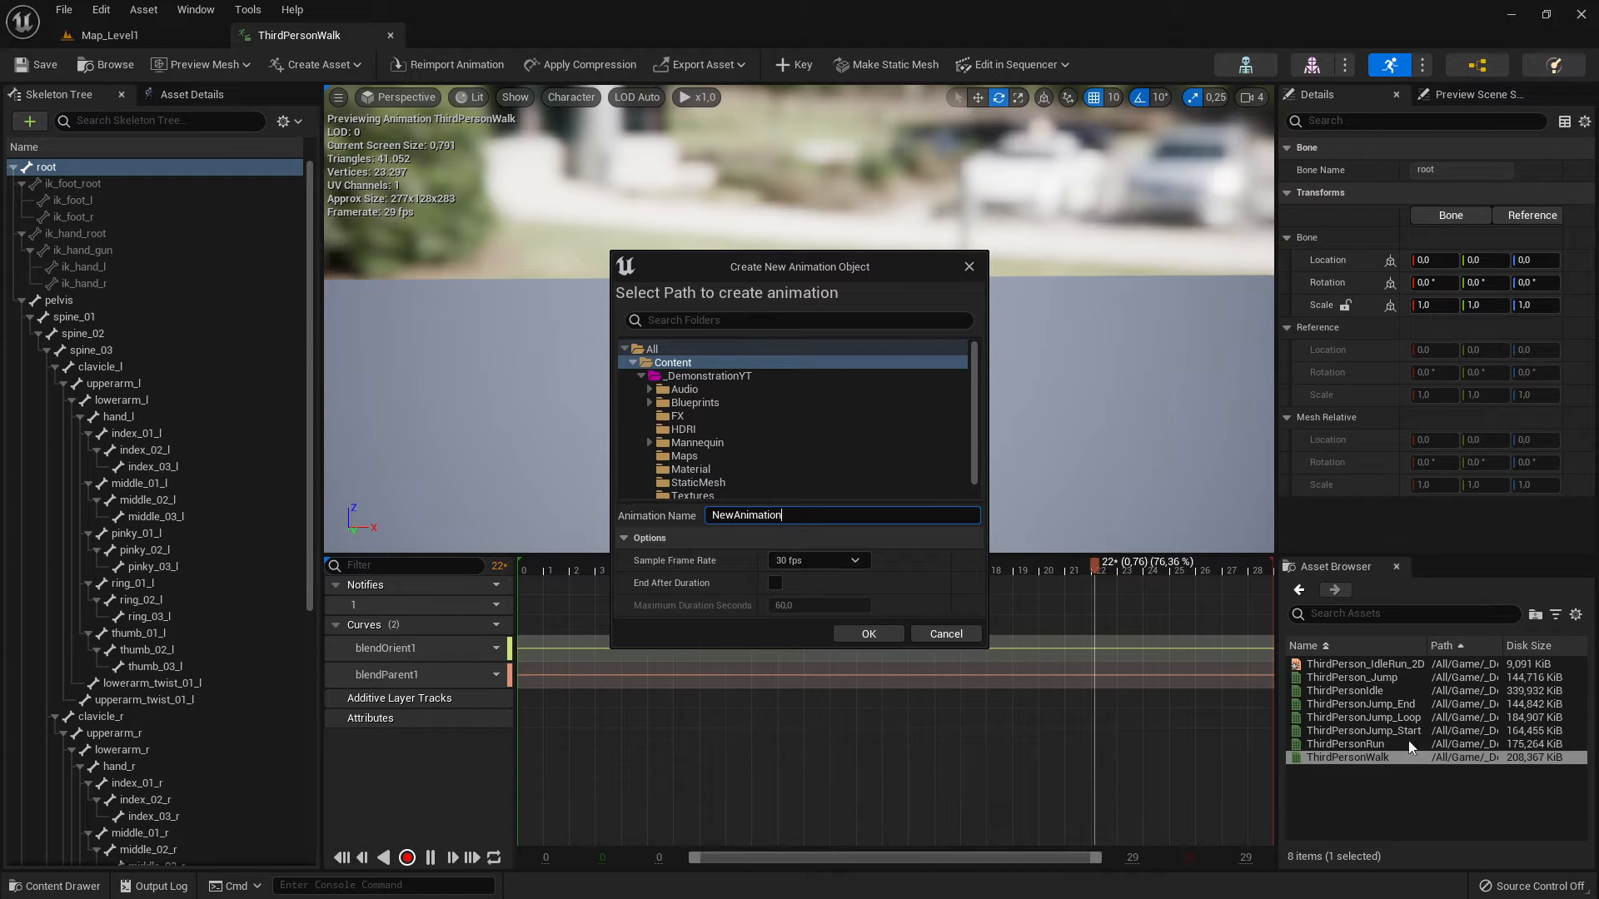
click(870, 634)
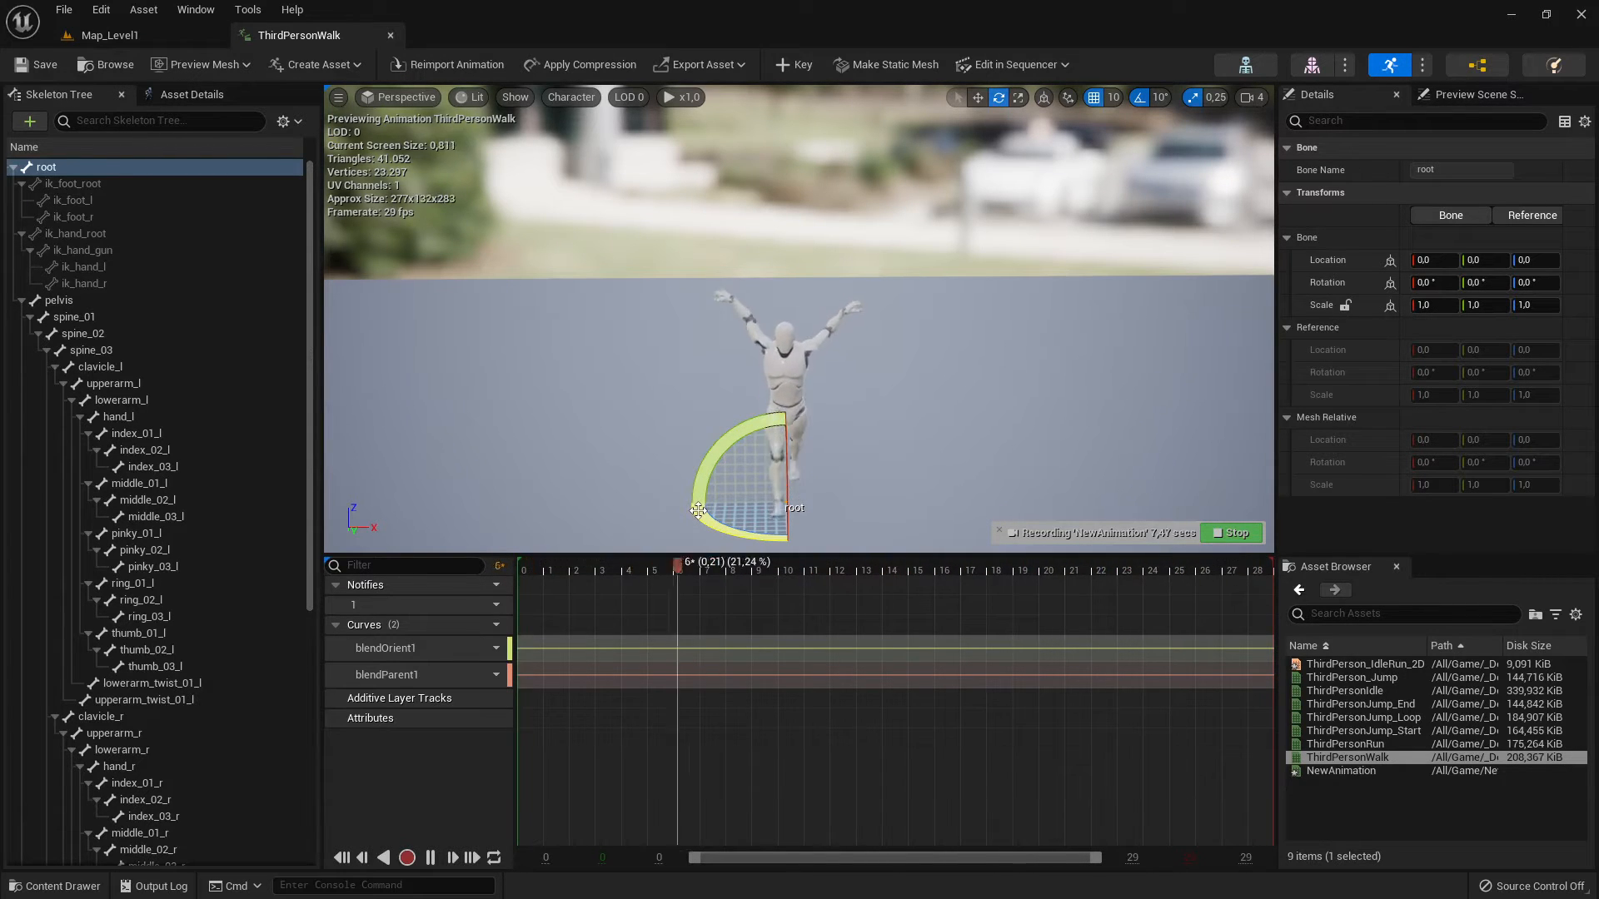
drag(699, 515, 909, 505)
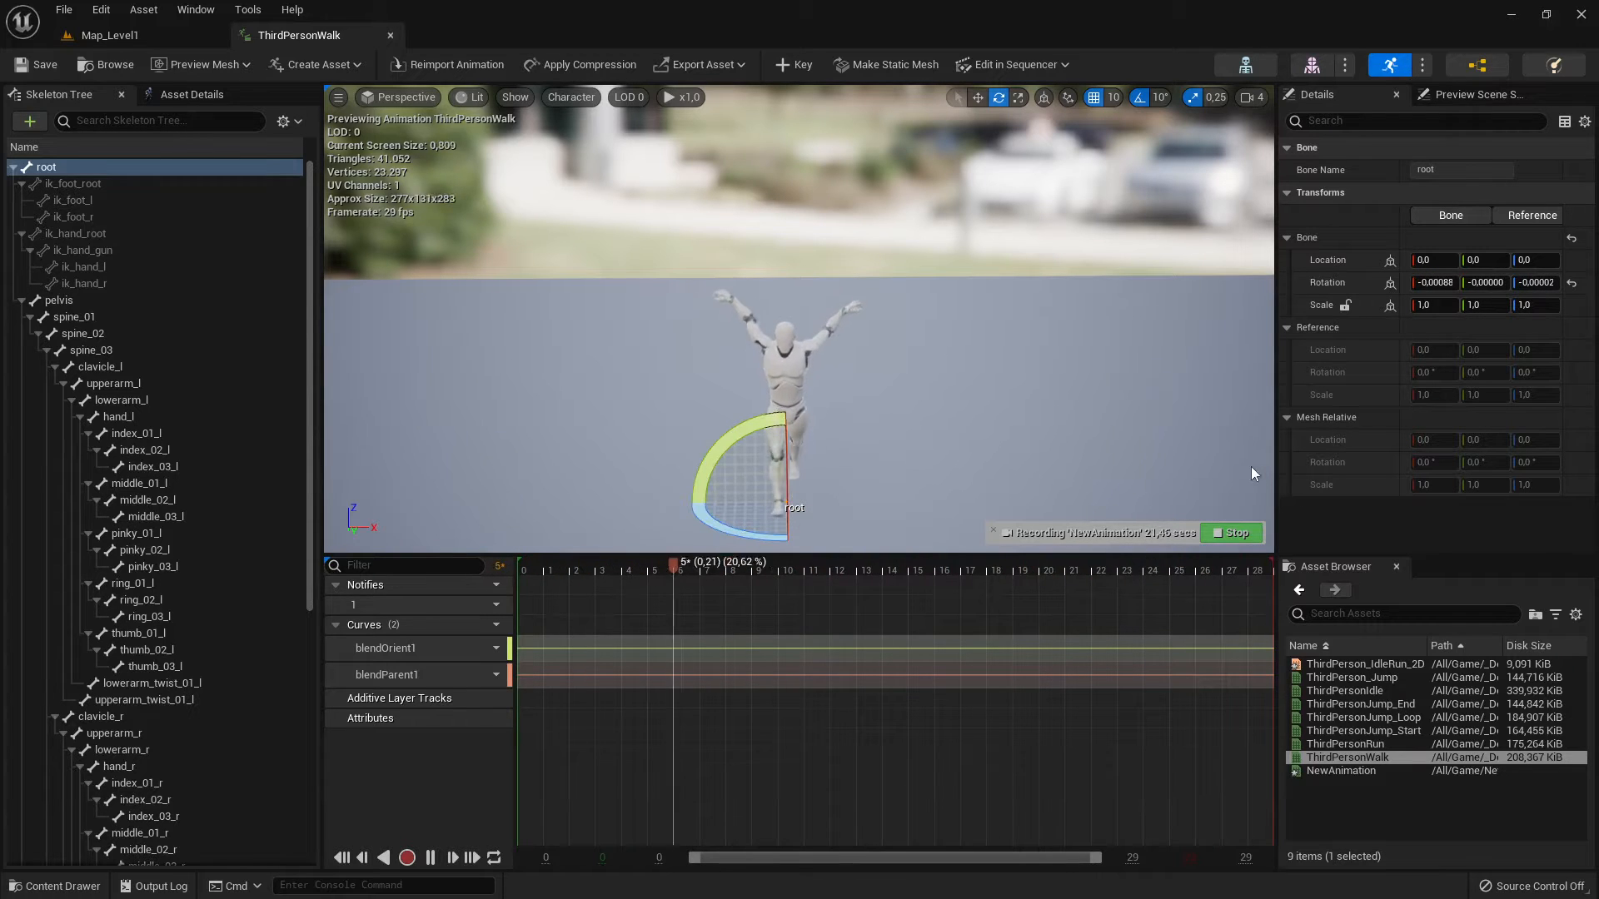
click(1243, 530)
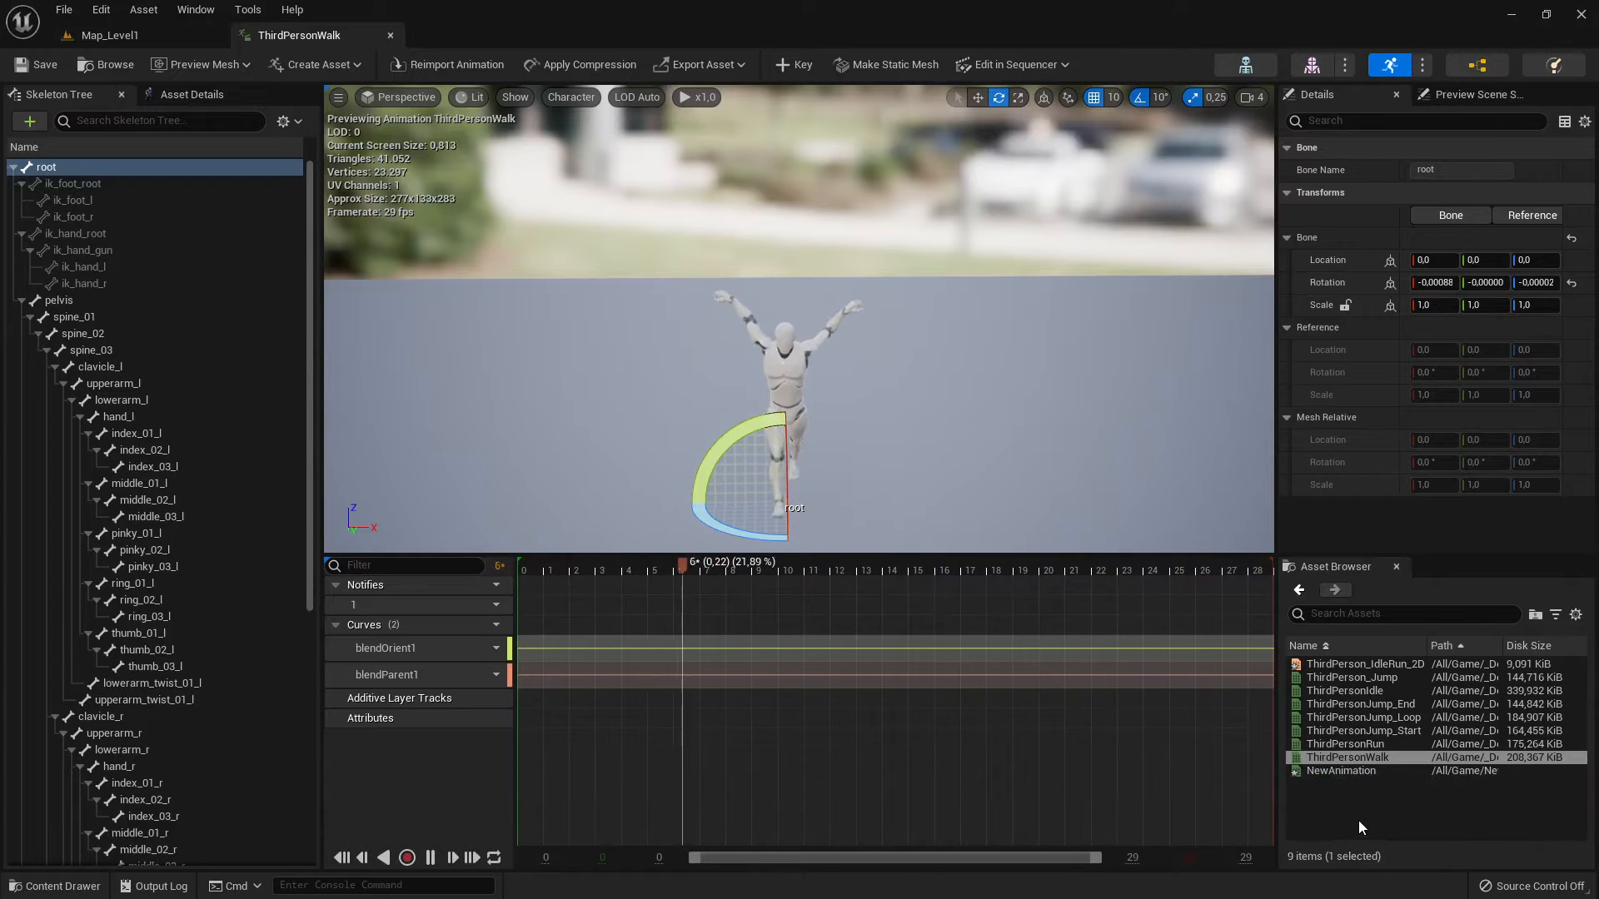
Open the recorded NewAnimation and examine its playback on the mannequin from the side and from a distance.
click(1354, 816)
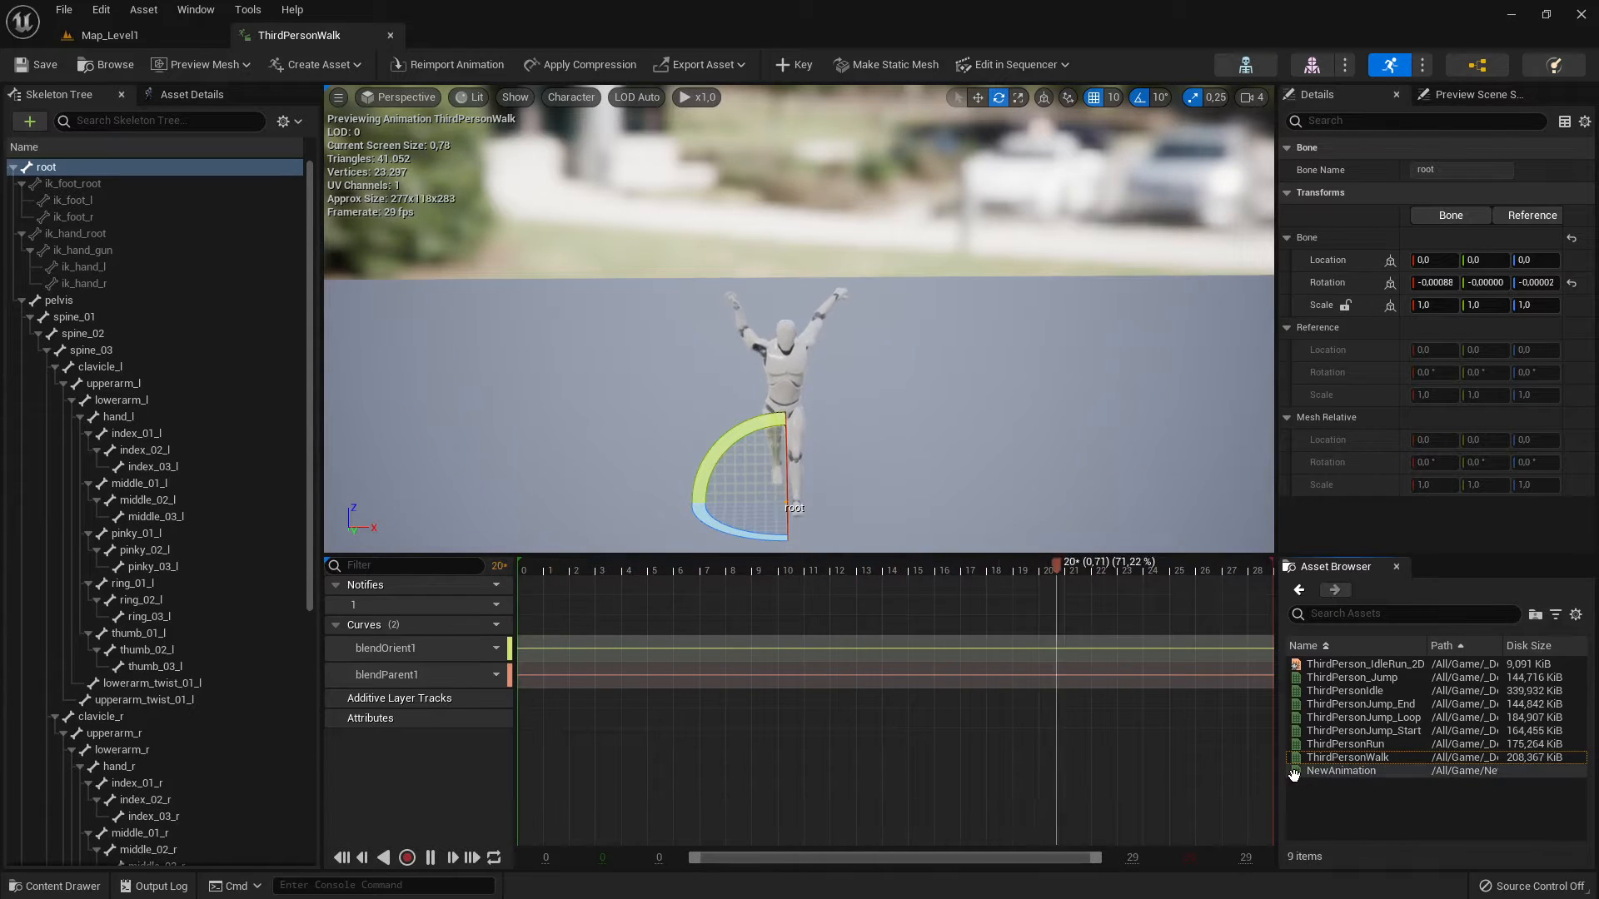
click(1349, 773)
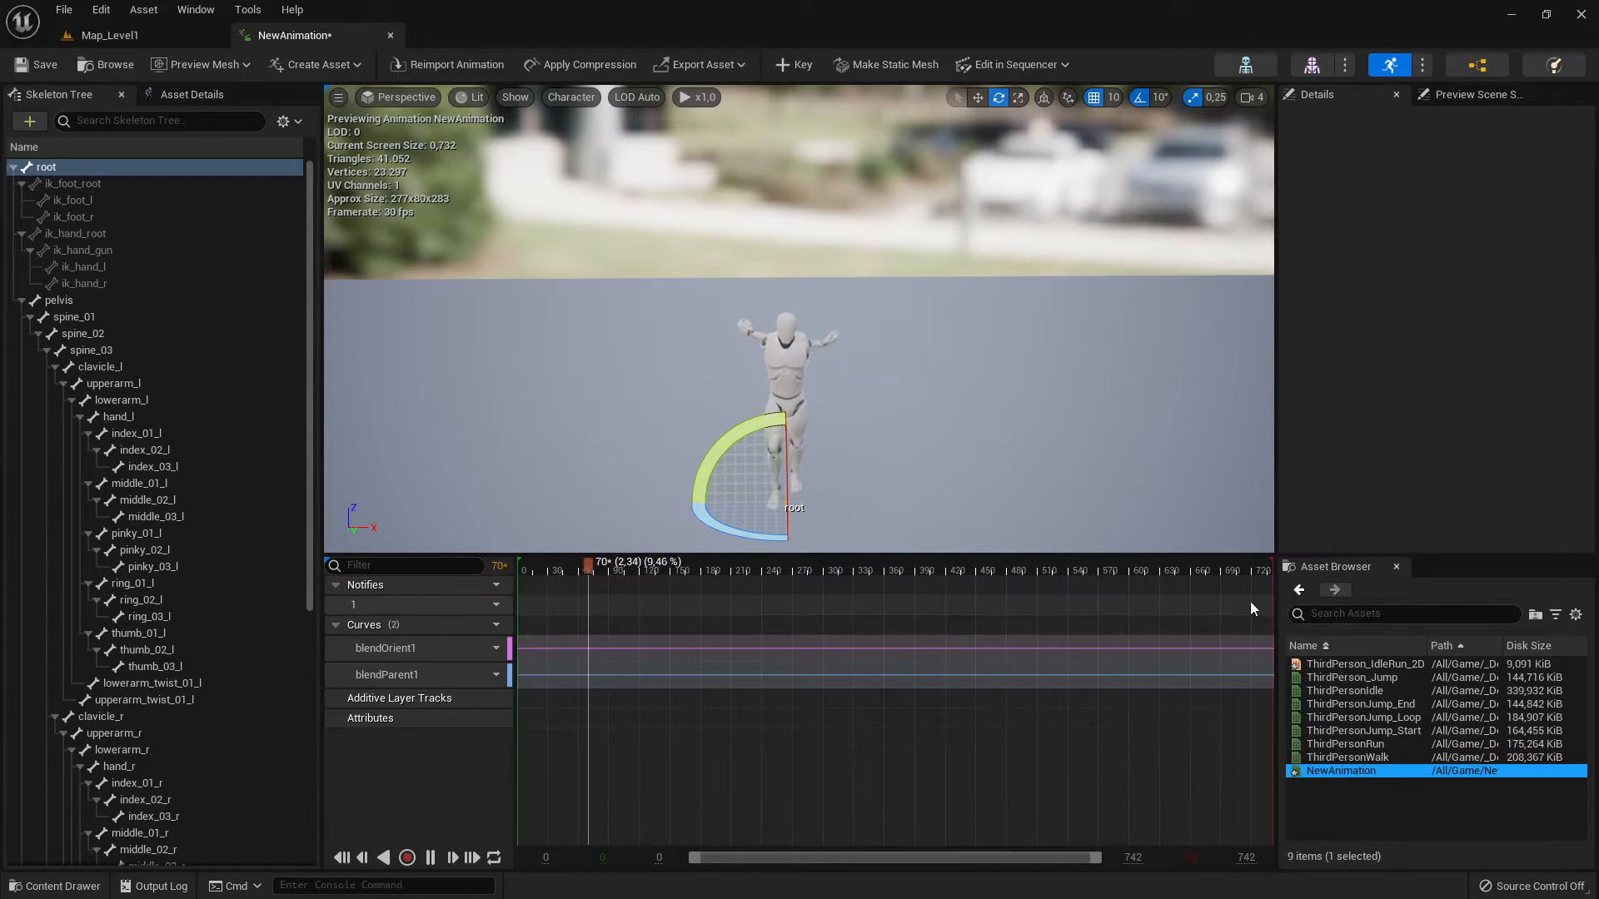
key(d)
right_drag(799, 333, 548, 334)
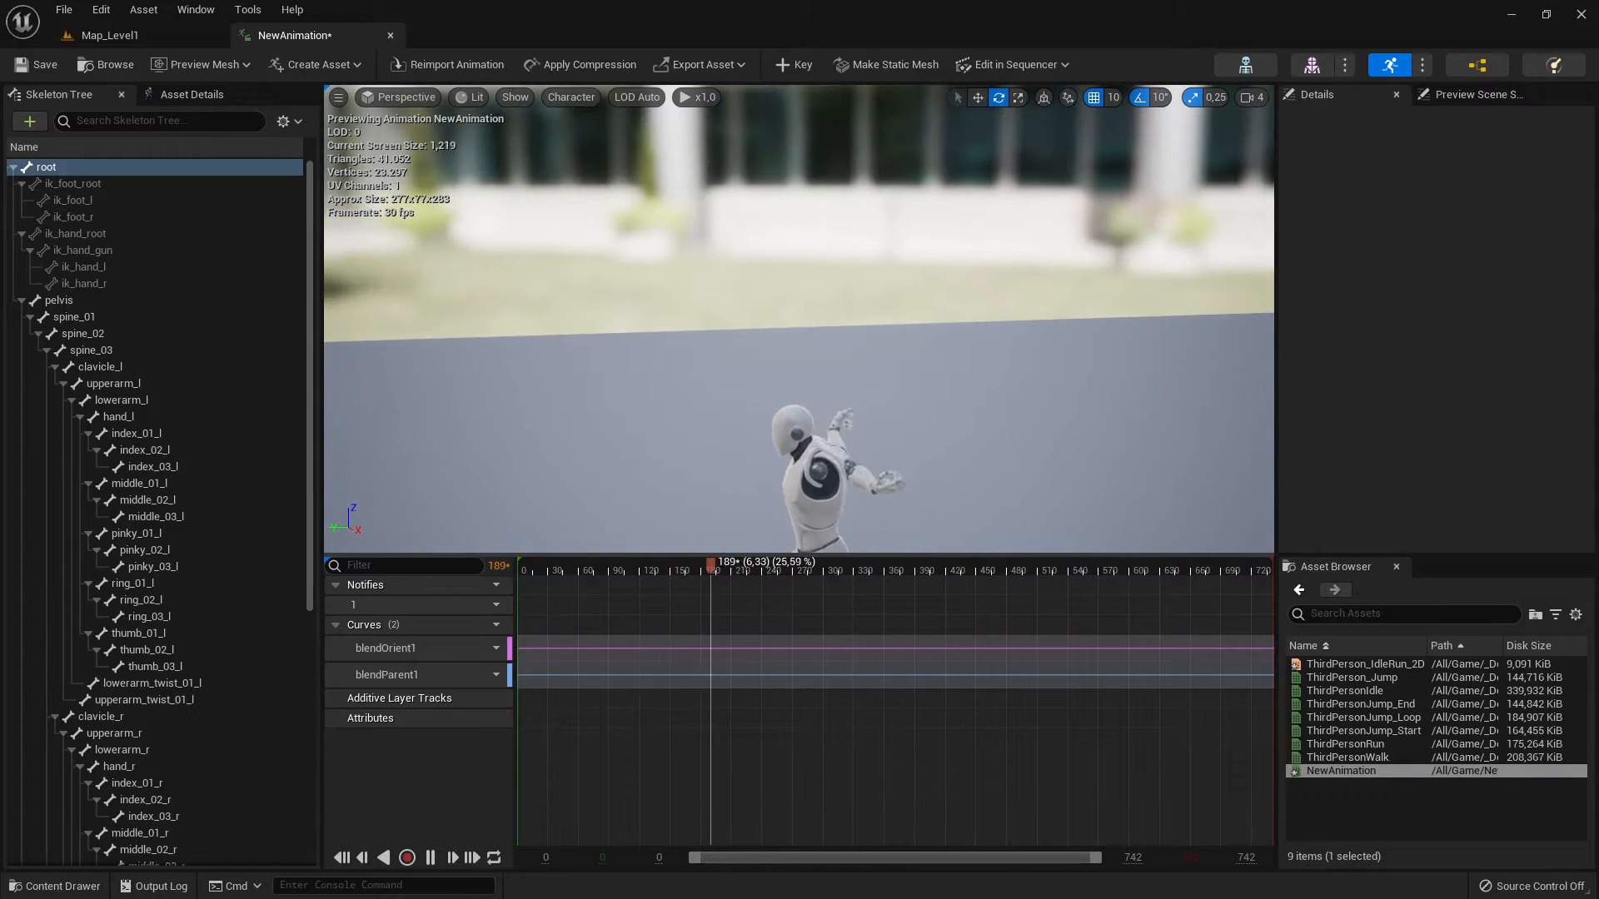
key(d)
right_drag(800, 333, 517, 373)
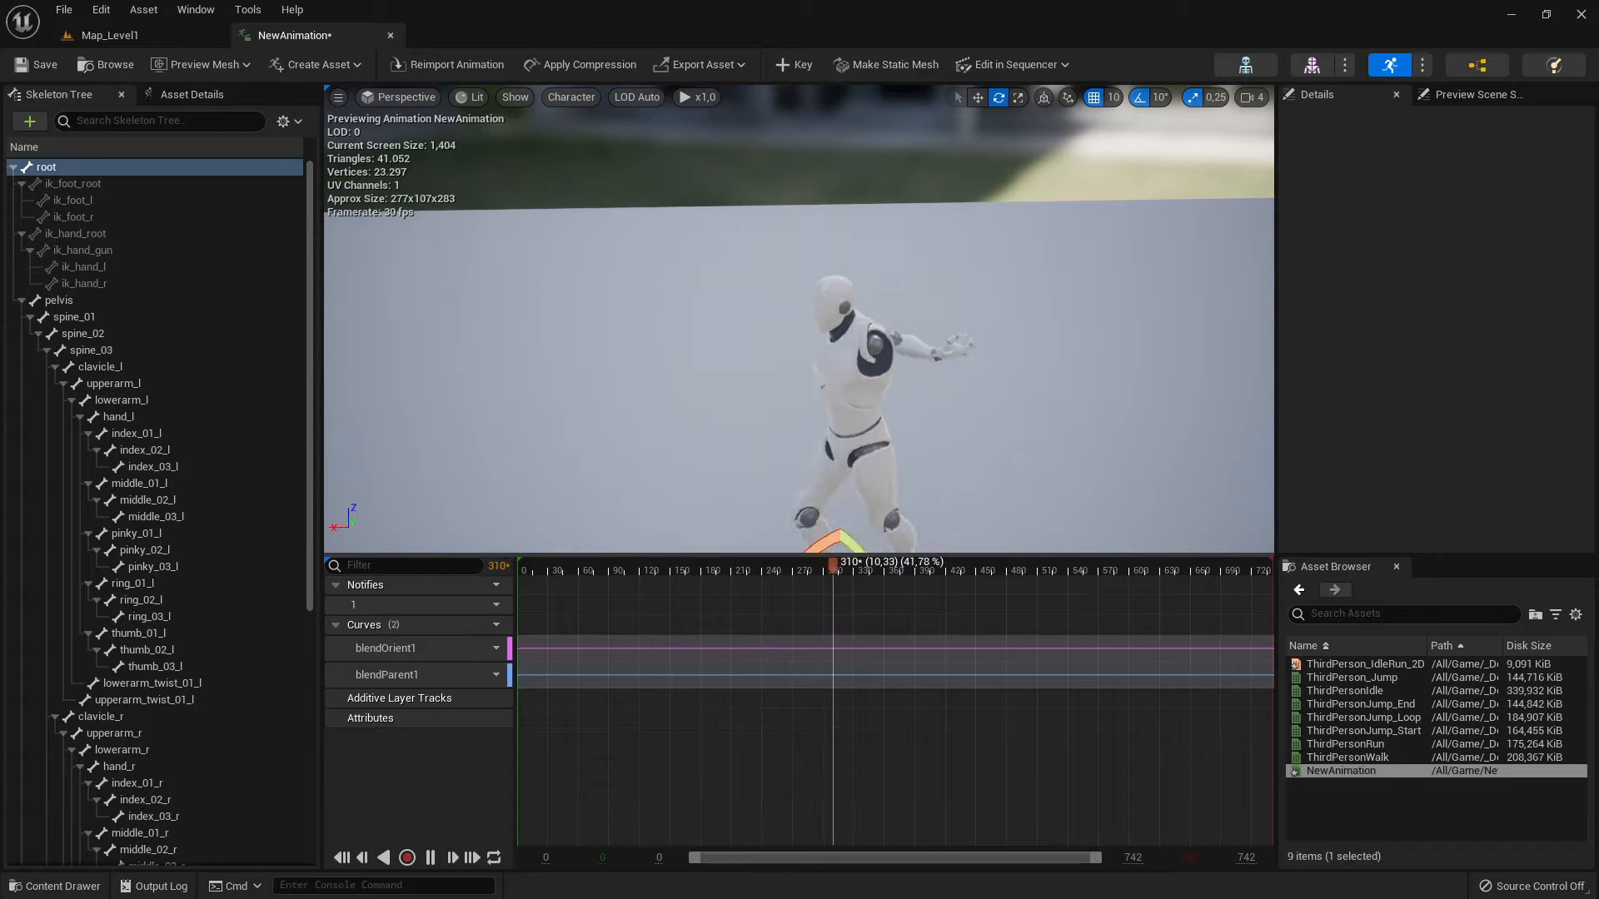
key(a)
right_drag(799, 333, 1076, 333)
key(s)
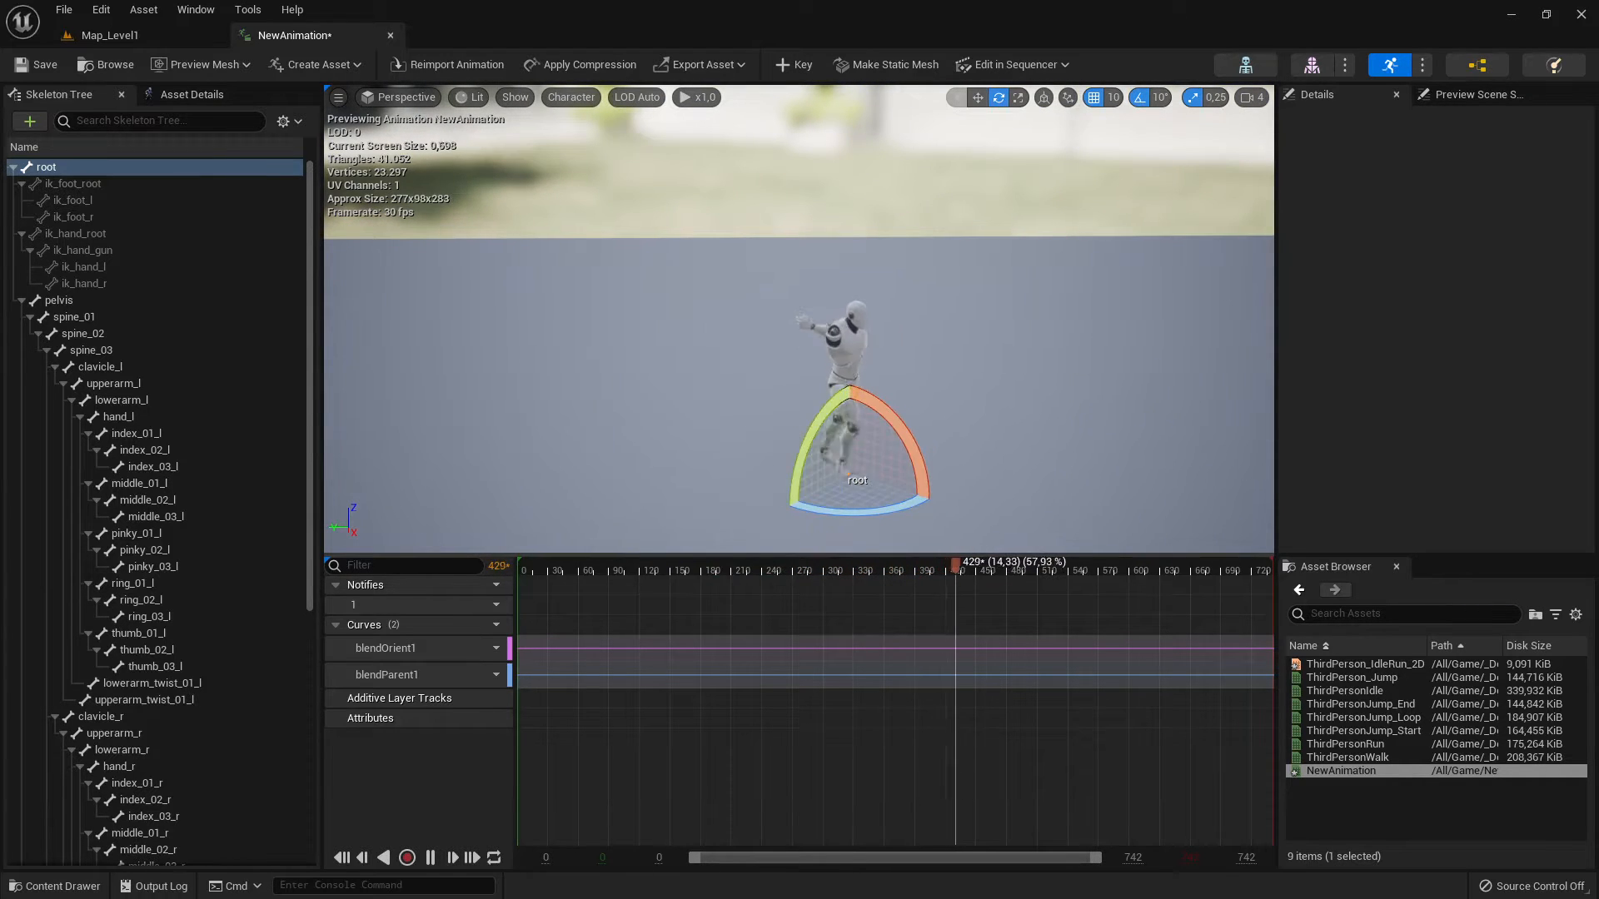
Open ThirdPersonWalk again to compare its arm pose with the recorded animation.
click(1349, 758)
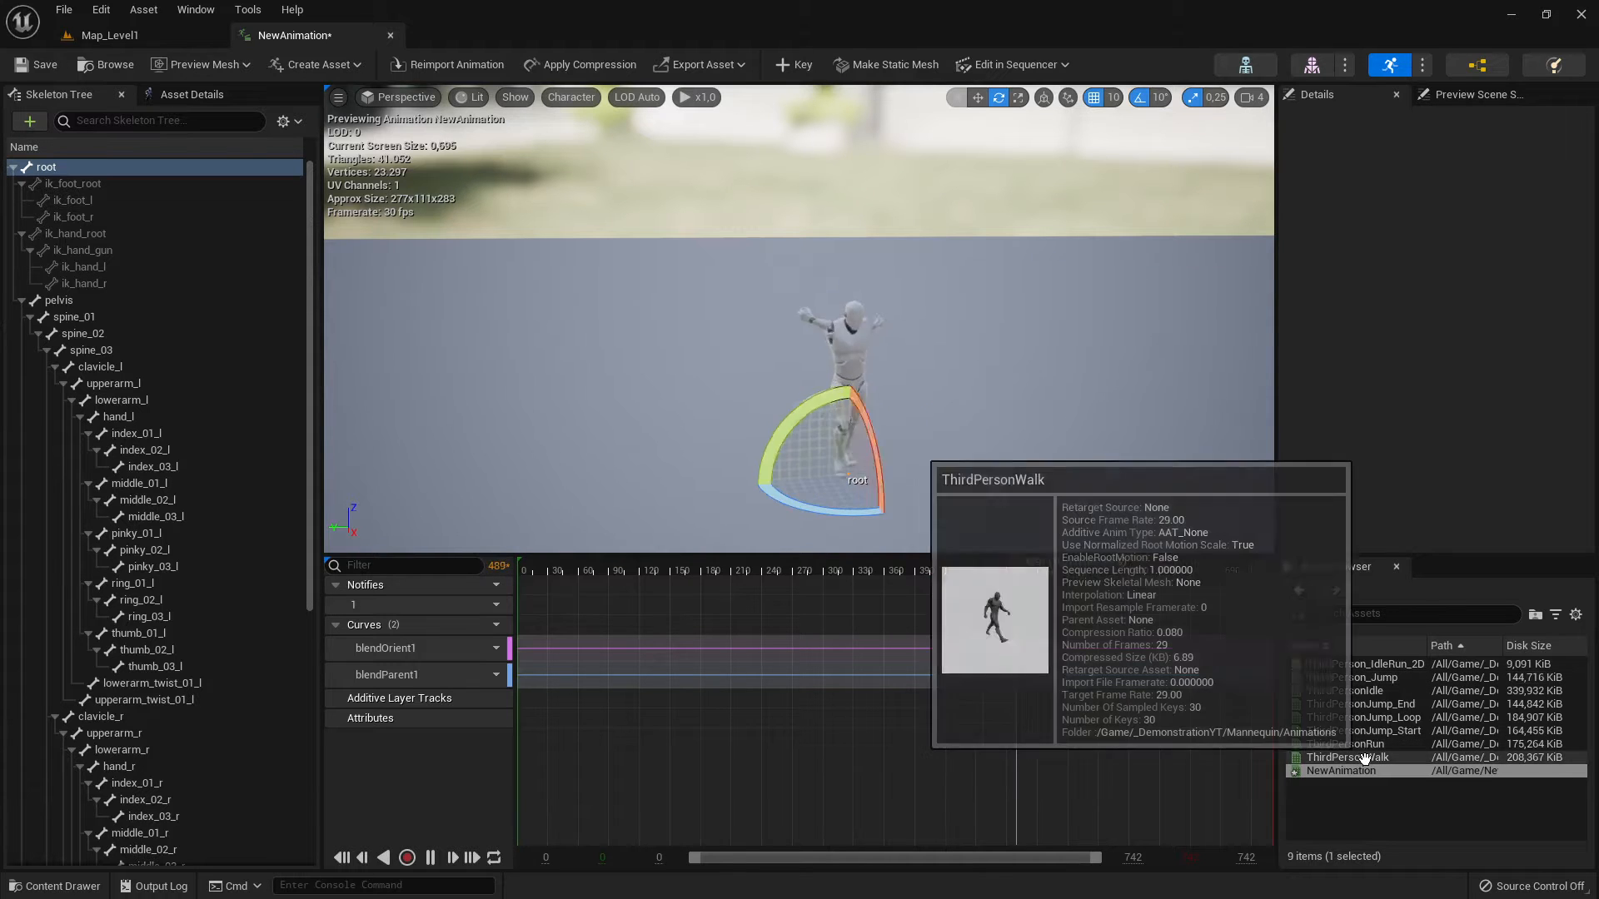
right_drag(1086, 463, 1292, 461)
key(a)
key(d)
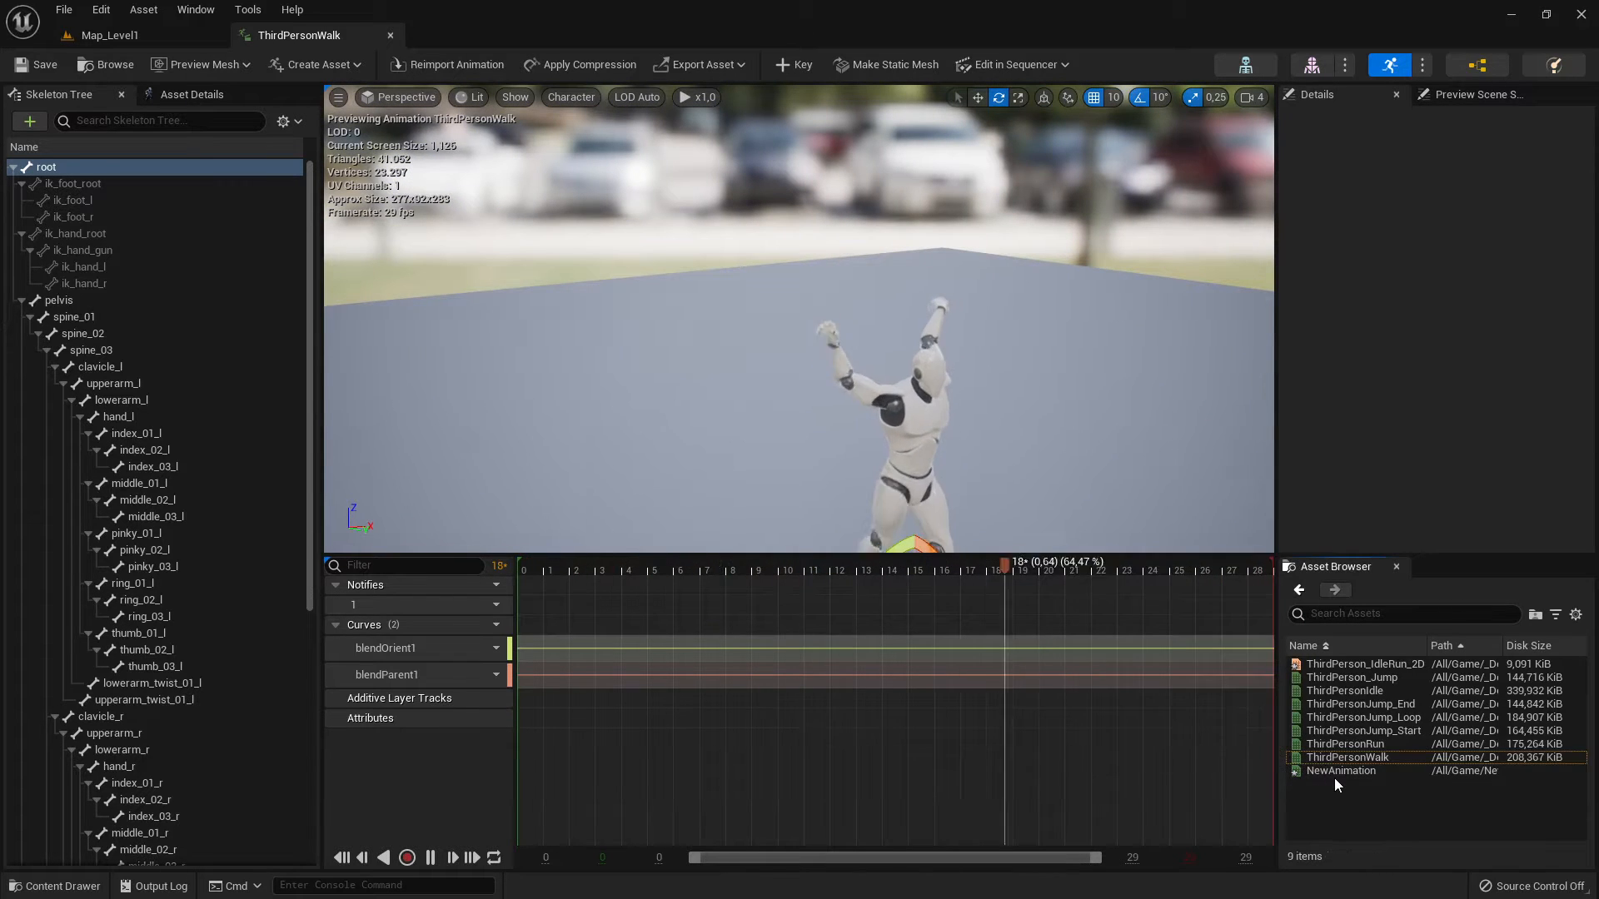
Reopen NewAnimation and examine the mannequin's arm motion from the front, side and back during playback.
click(1341, 773)
double_click(1344, 774)
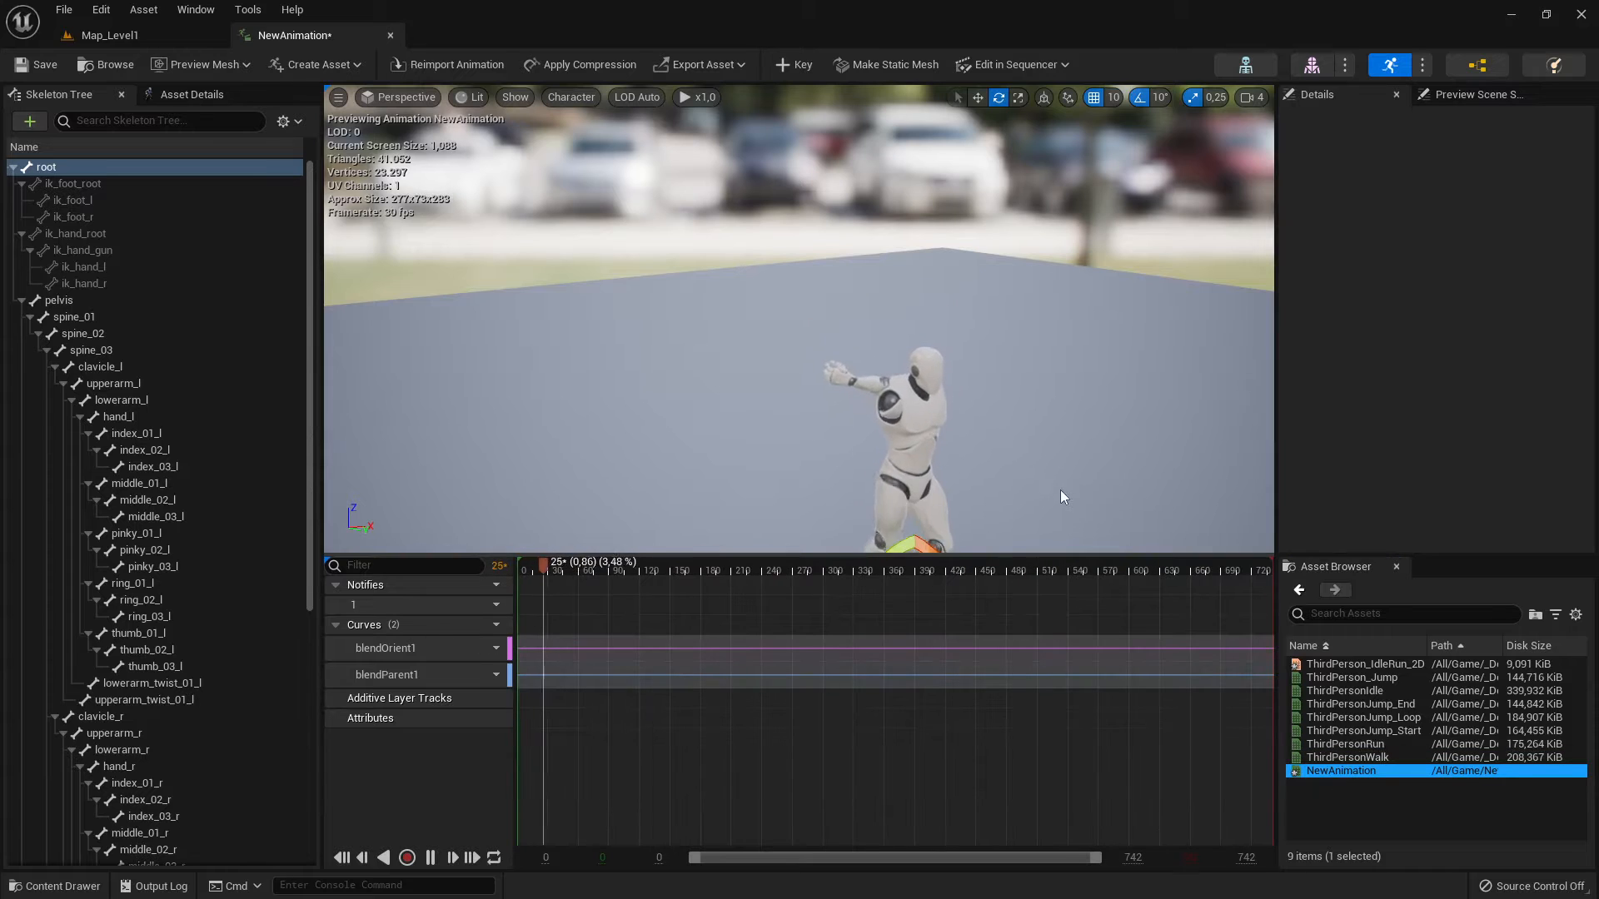
key(d)
right_drag(1061, 492, 929, 492)
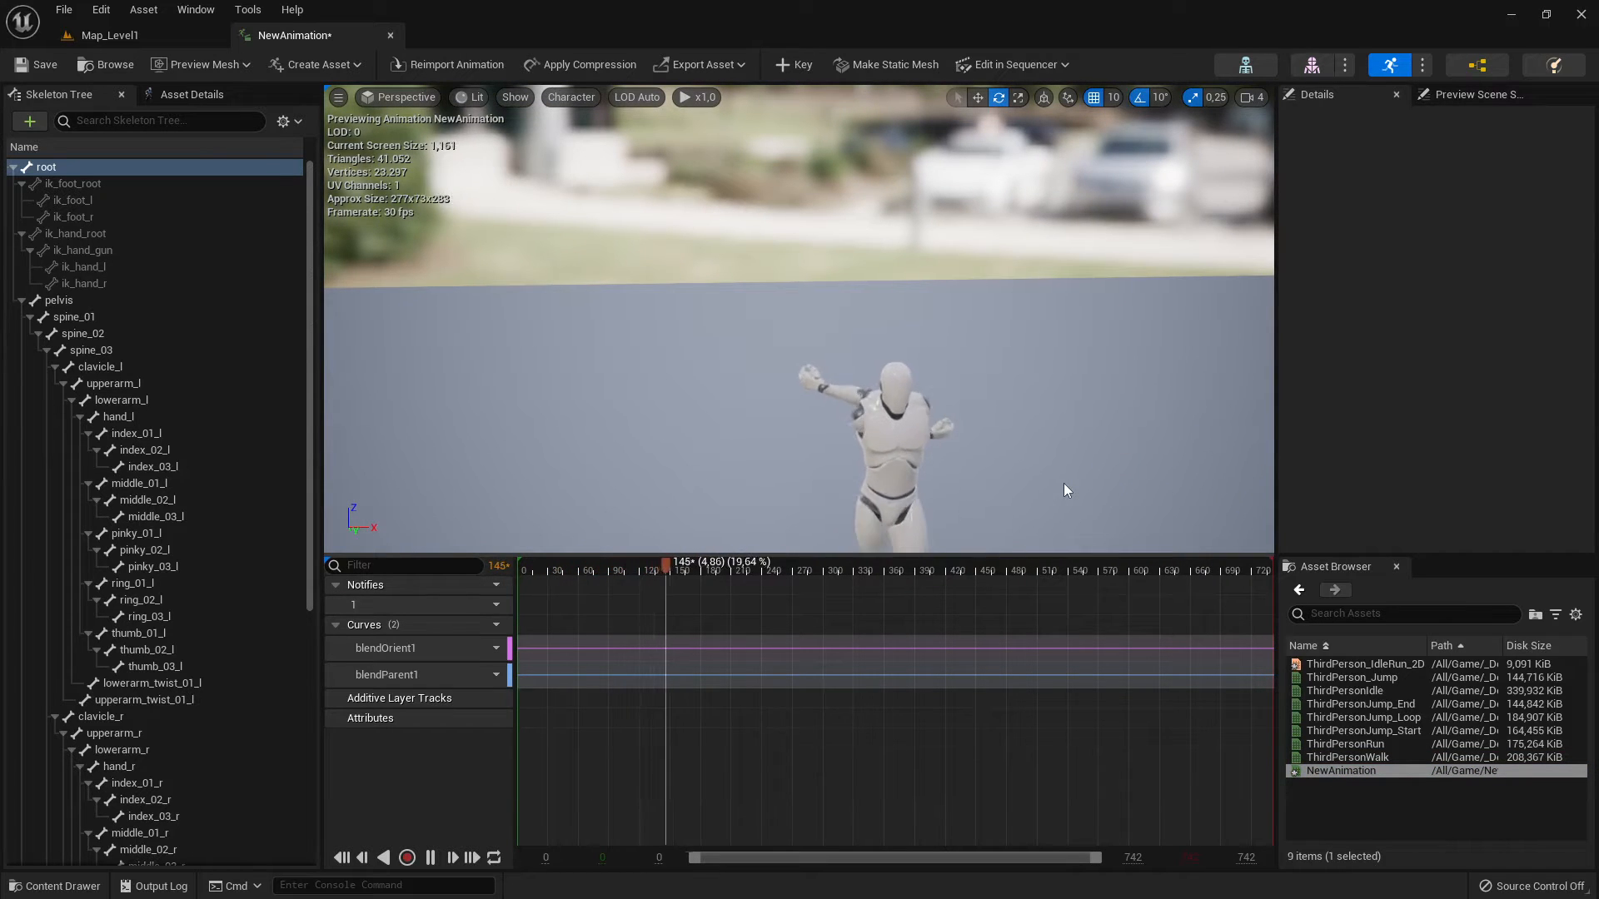
key(d)
mouse_move(1065, 451)
right_down()
mouse_move(733, 454)
mouse_move(649, 416)
mouse_move(516, 454)
mouse_move(433, 504)
mouse_move(479, 474)
mouse_move(379, 400)
mouse_move(271, 449)
mouse_move(454, 433)
right_up()
key(d)
key(d)
key(a)
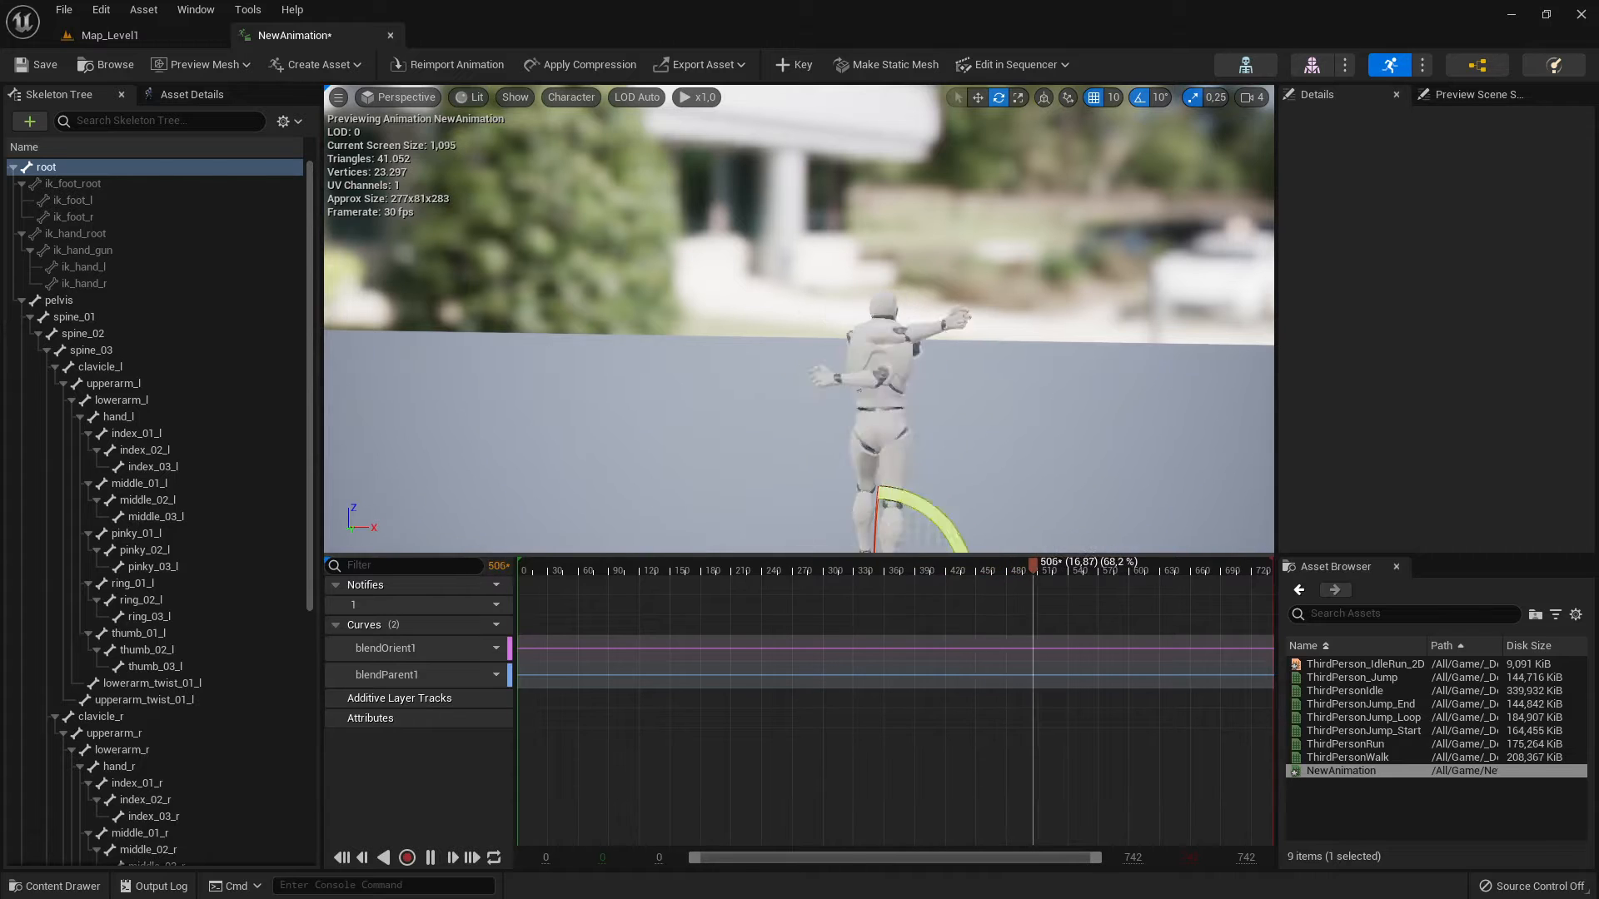
Reopen ThirdPersonWalk, review the raised-arm walk from the front and pause its playback.
click(1370, 758)
double_click(1370, 758)
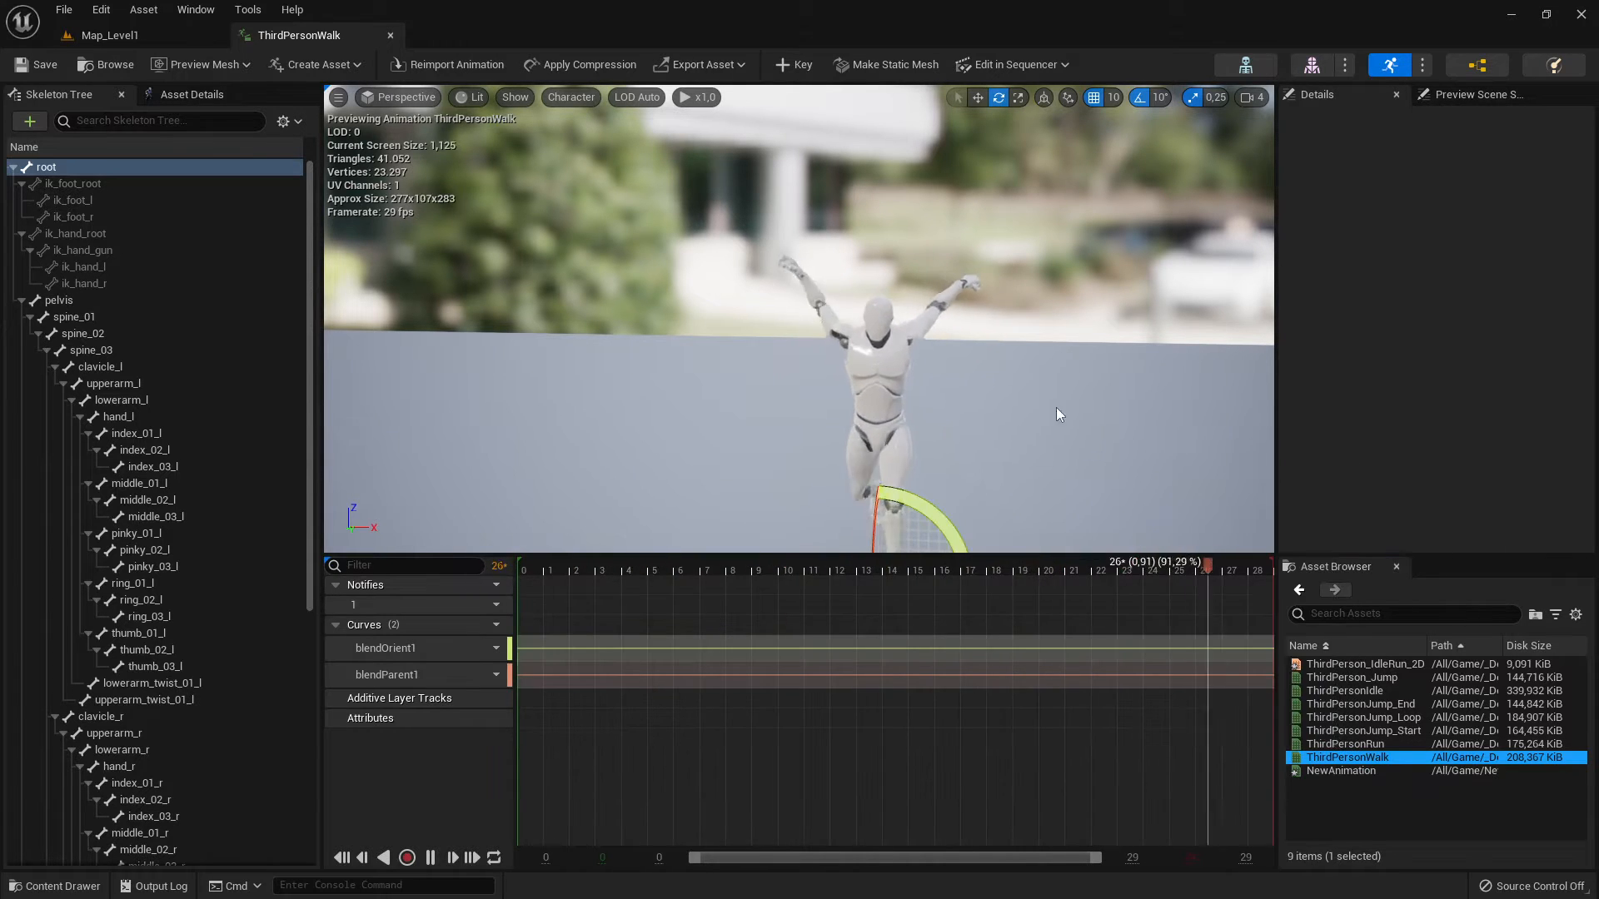
mouse_move(782, 339)
right_down()
mouse_move(782, 291)
mouse_move(782, 317)
right_up()
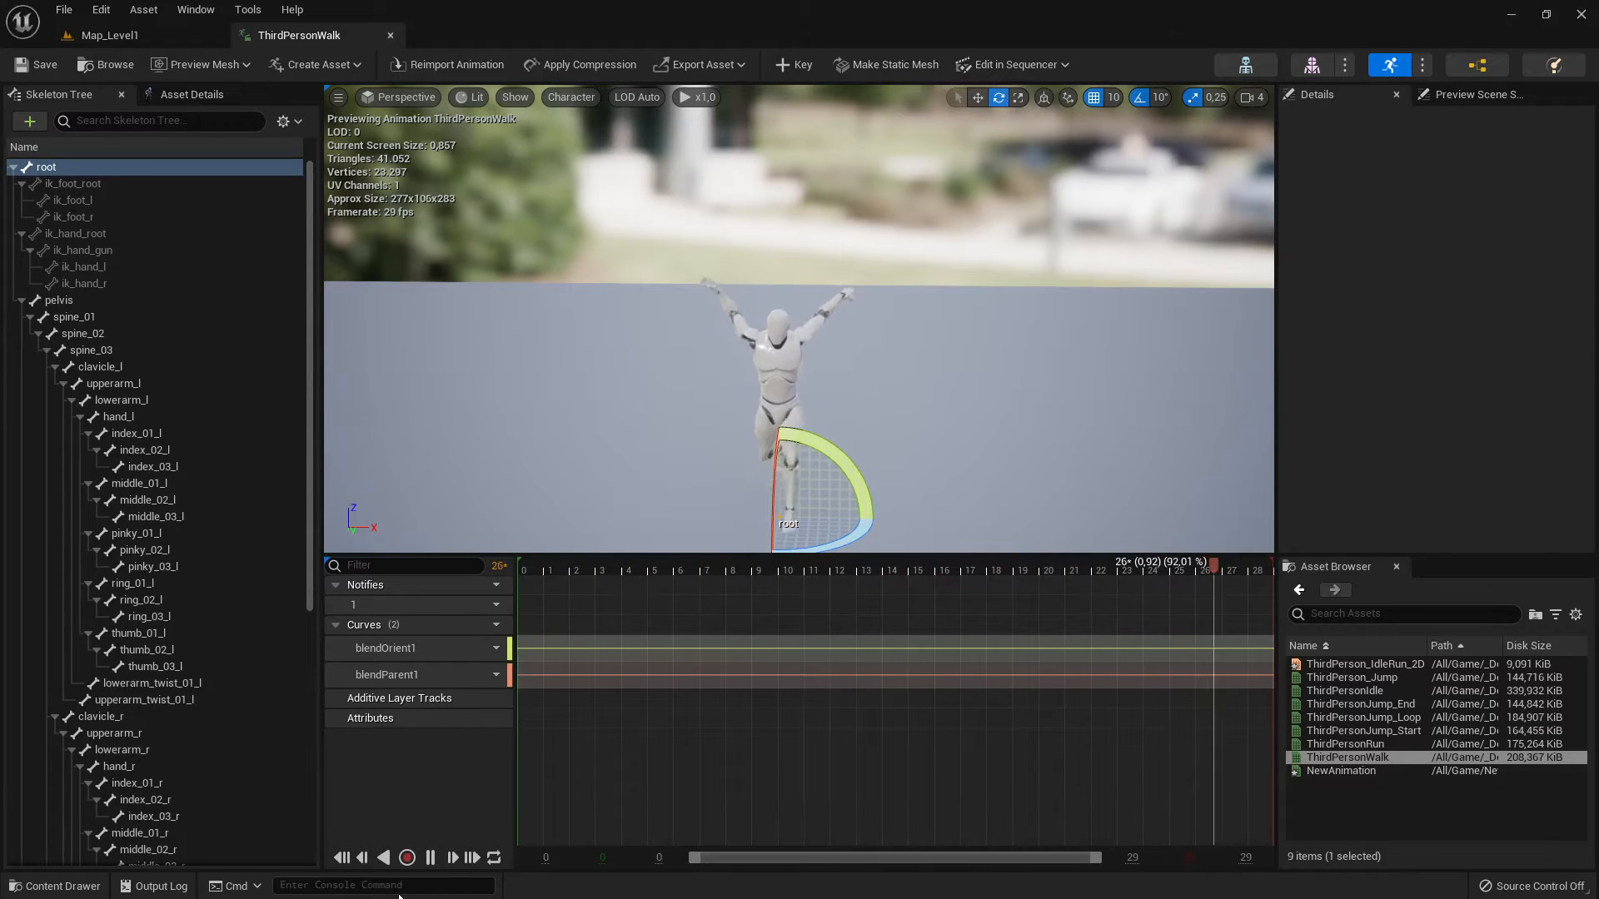
click(431, 858)
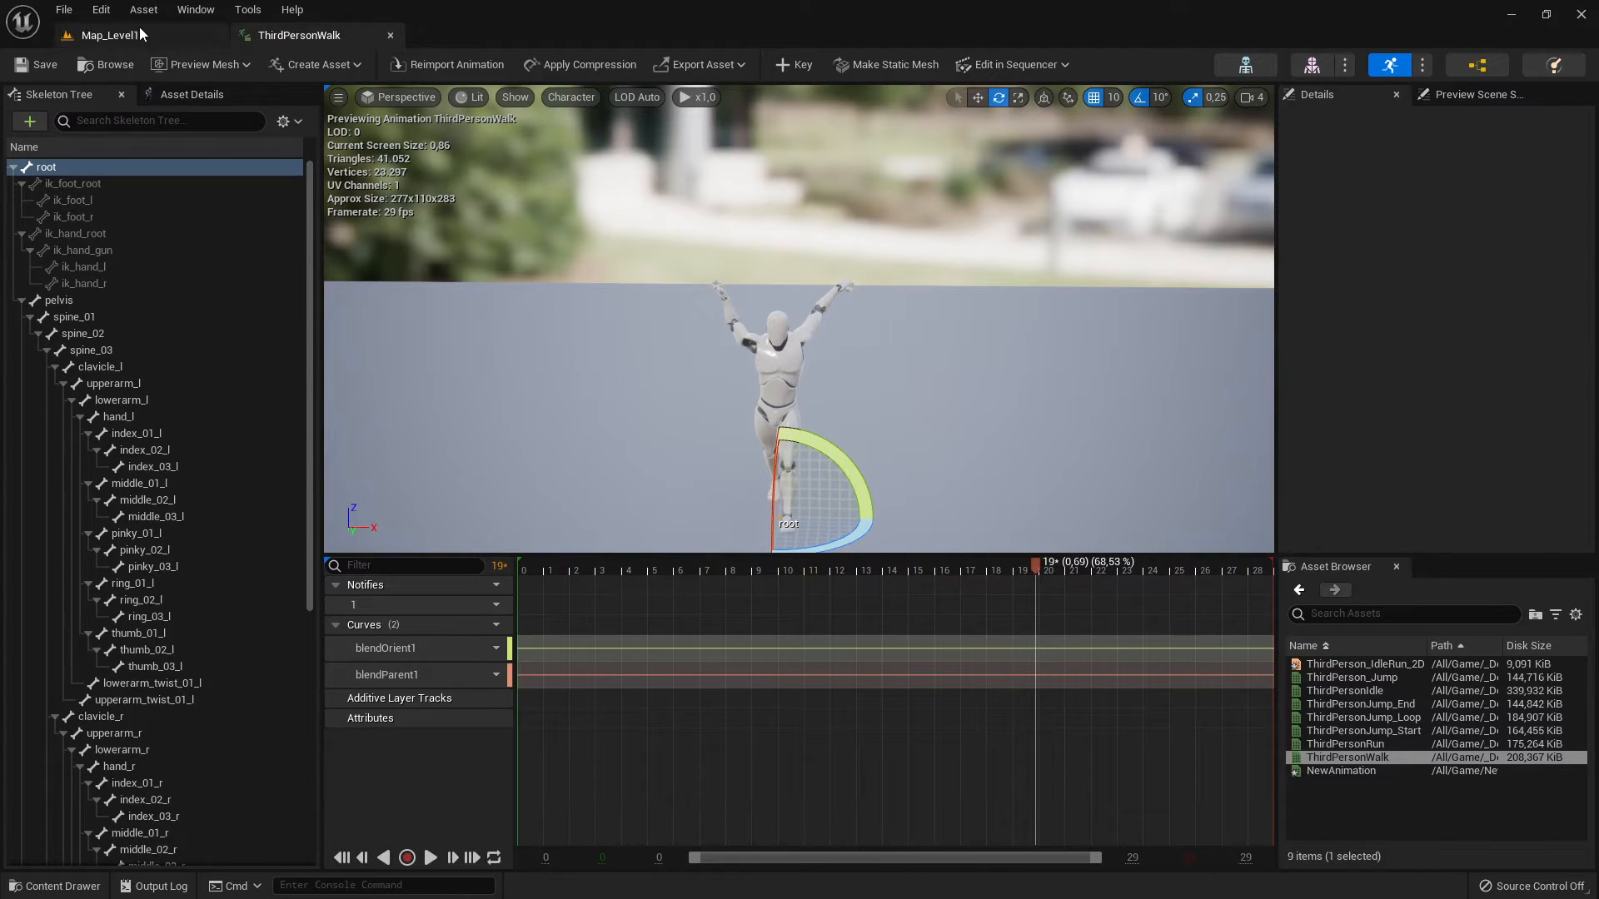
Switch to Map_Level1, play the level in the editor and run the character toward the camera to check its animation.
click(109, 35)
click(356, 65)
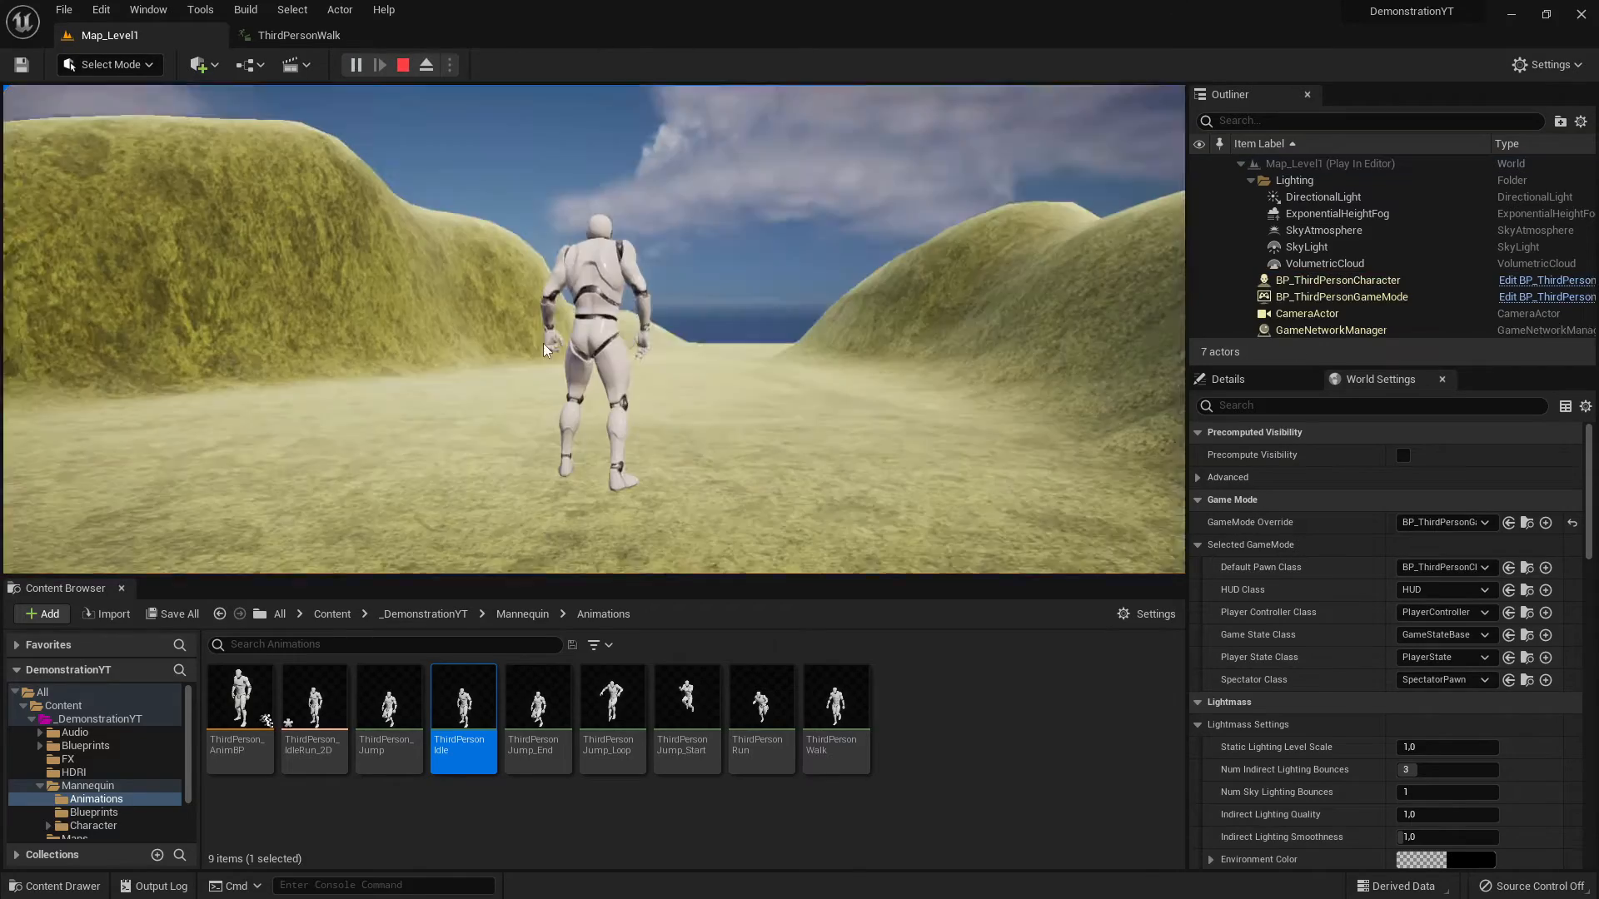
key(s)
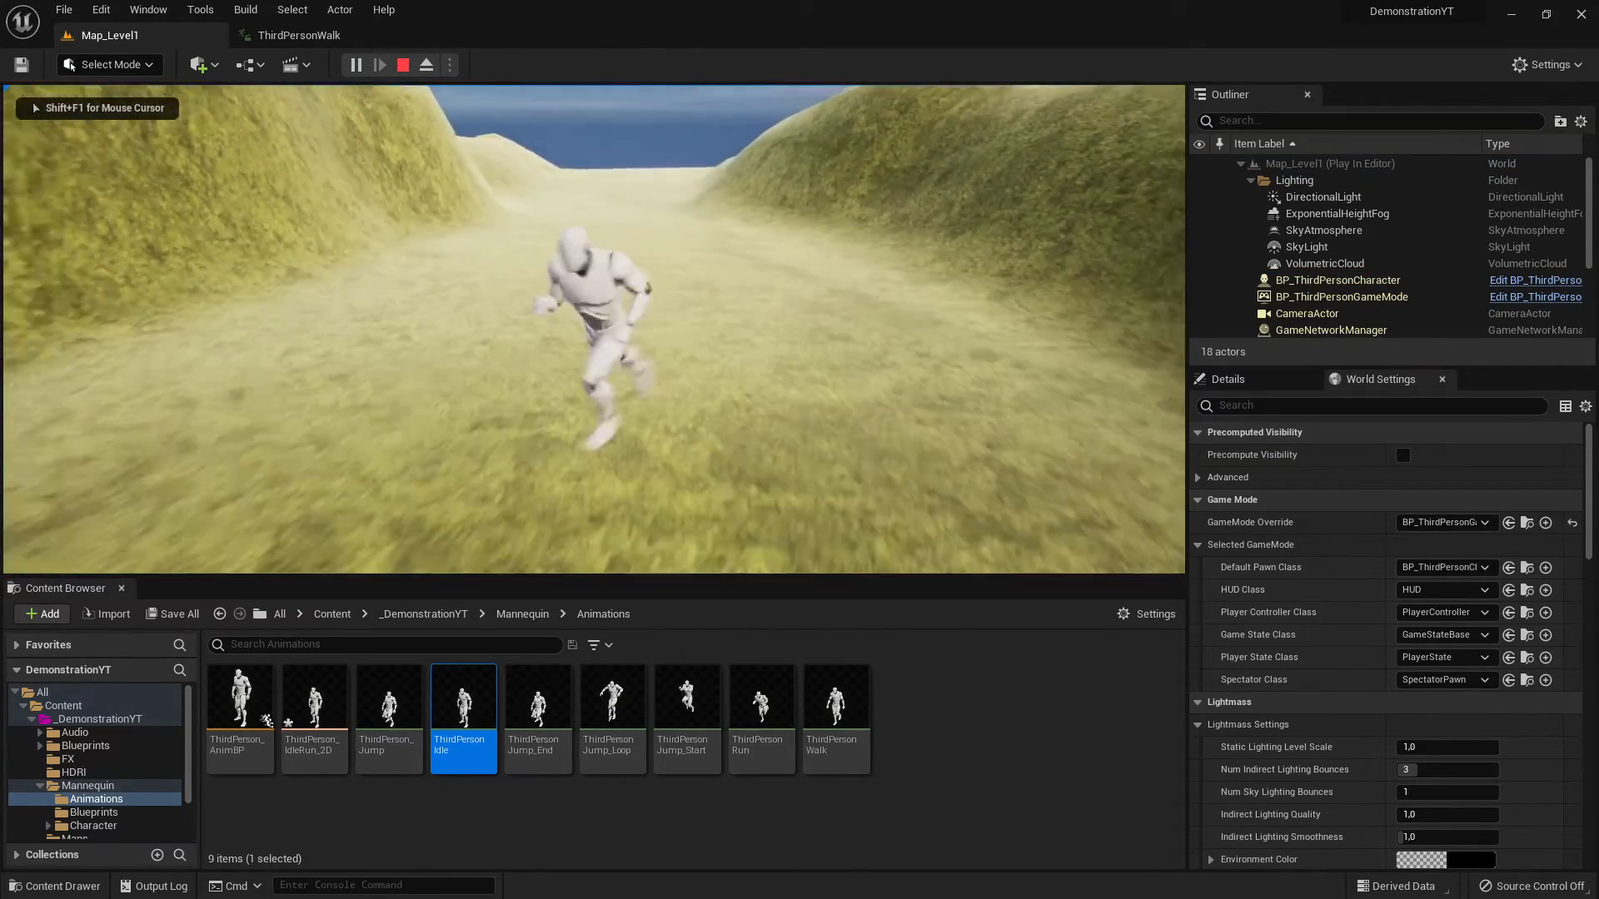
key(shift+F1)
Return to the animation editor and open NewAnimation.
click(298, 35)
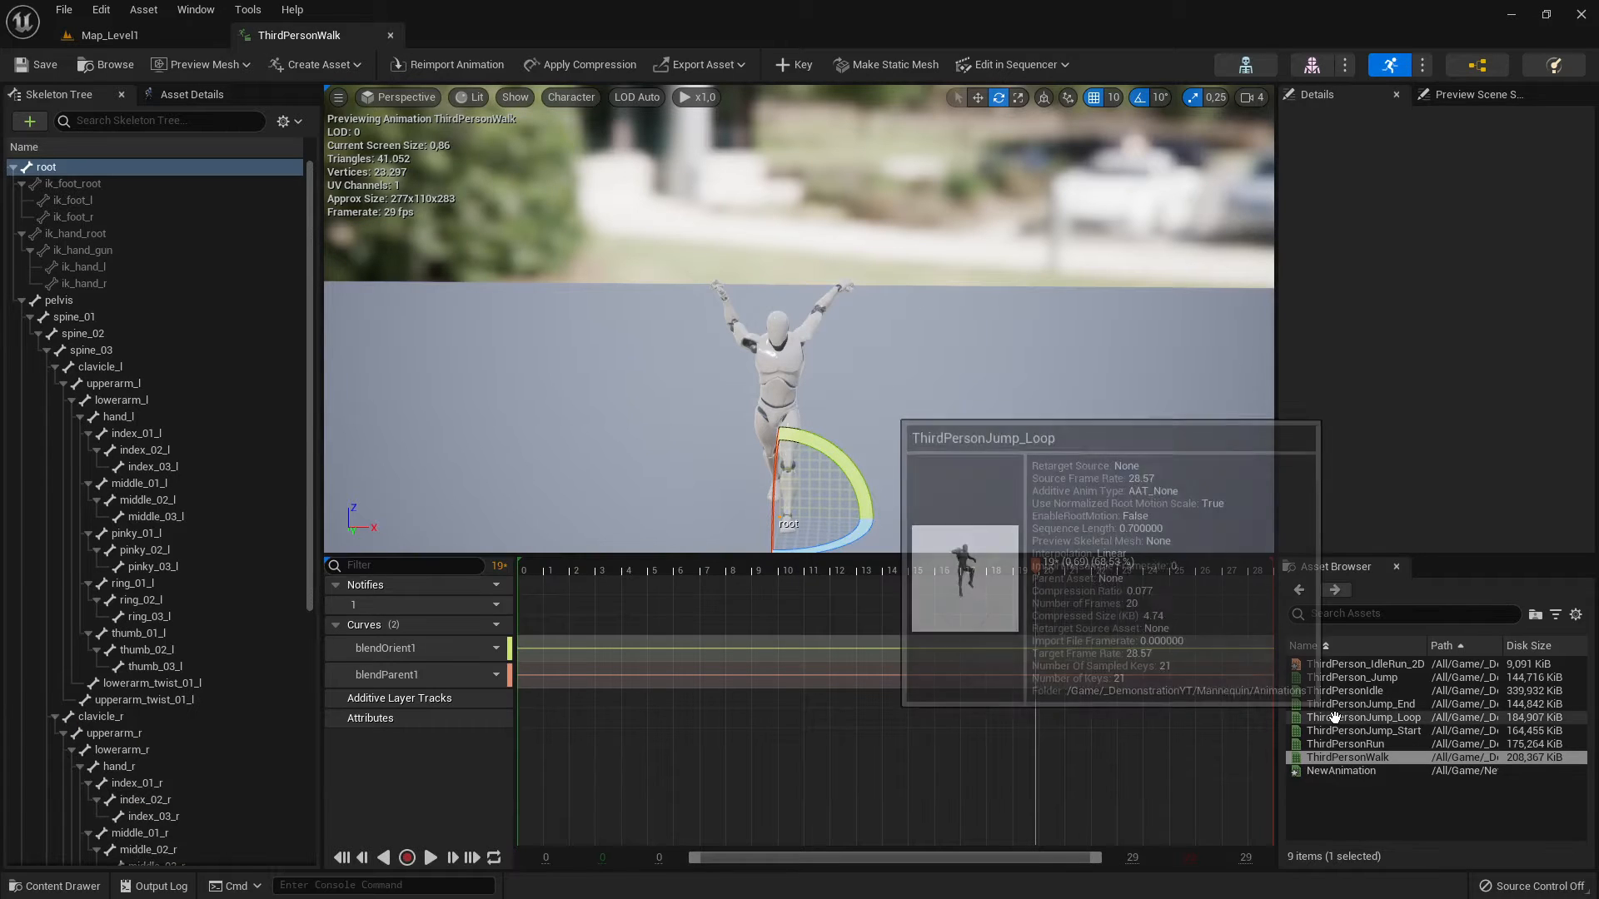
double_click(1340, 770)
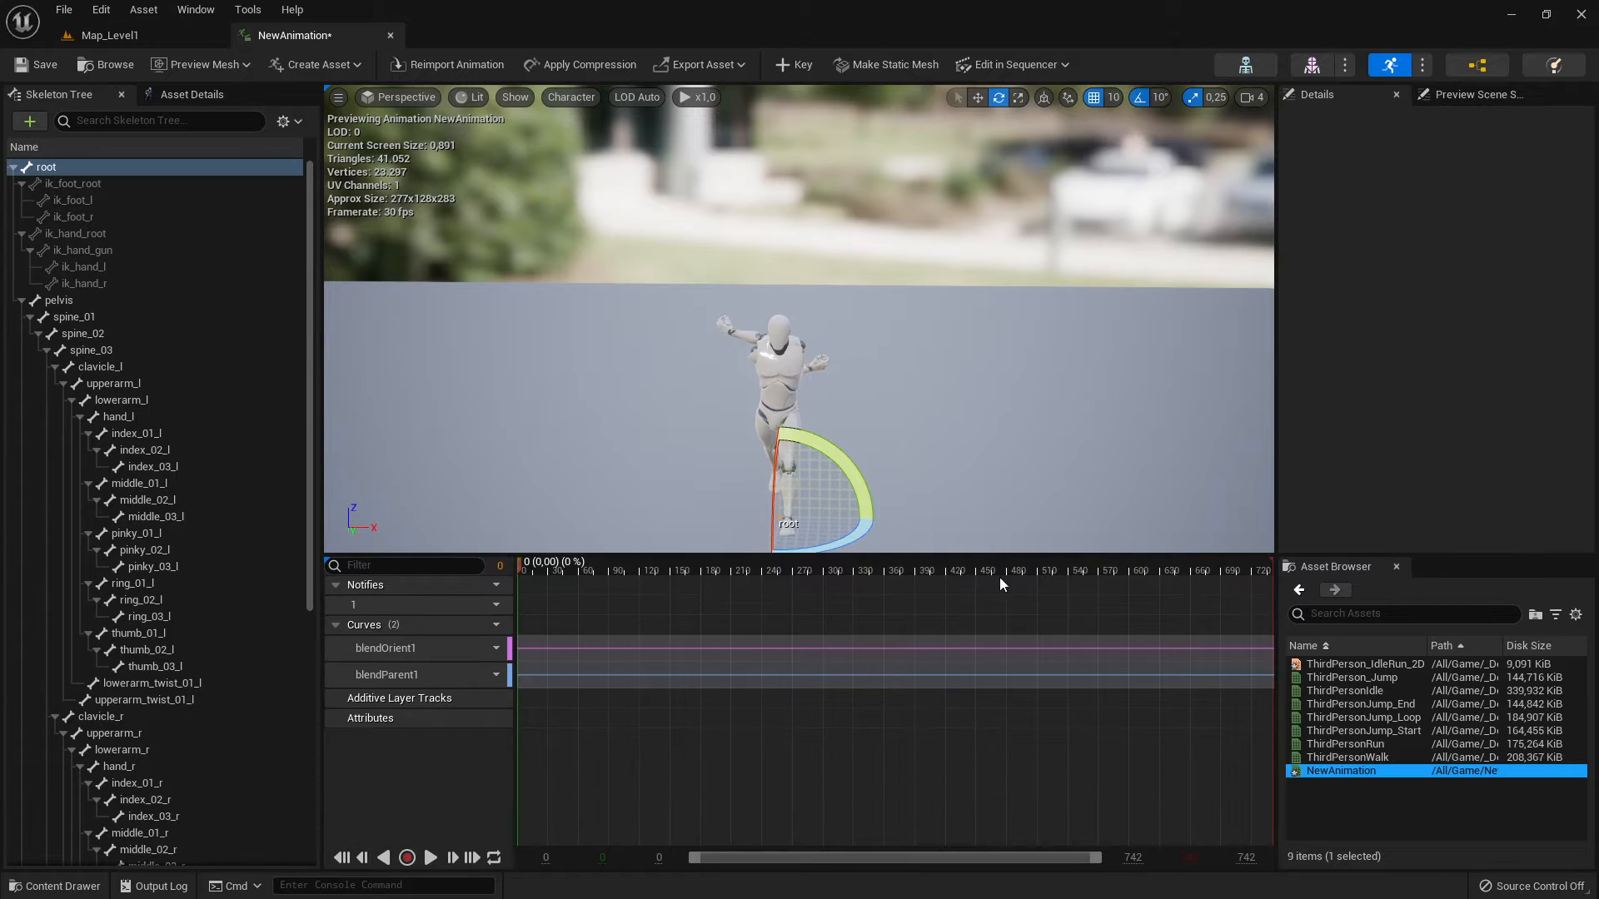
Select NewAnimation among the mannequin's animation assets and examine its arm pose from behind.
mouse_move(1329, 771)
click(1347, 757)
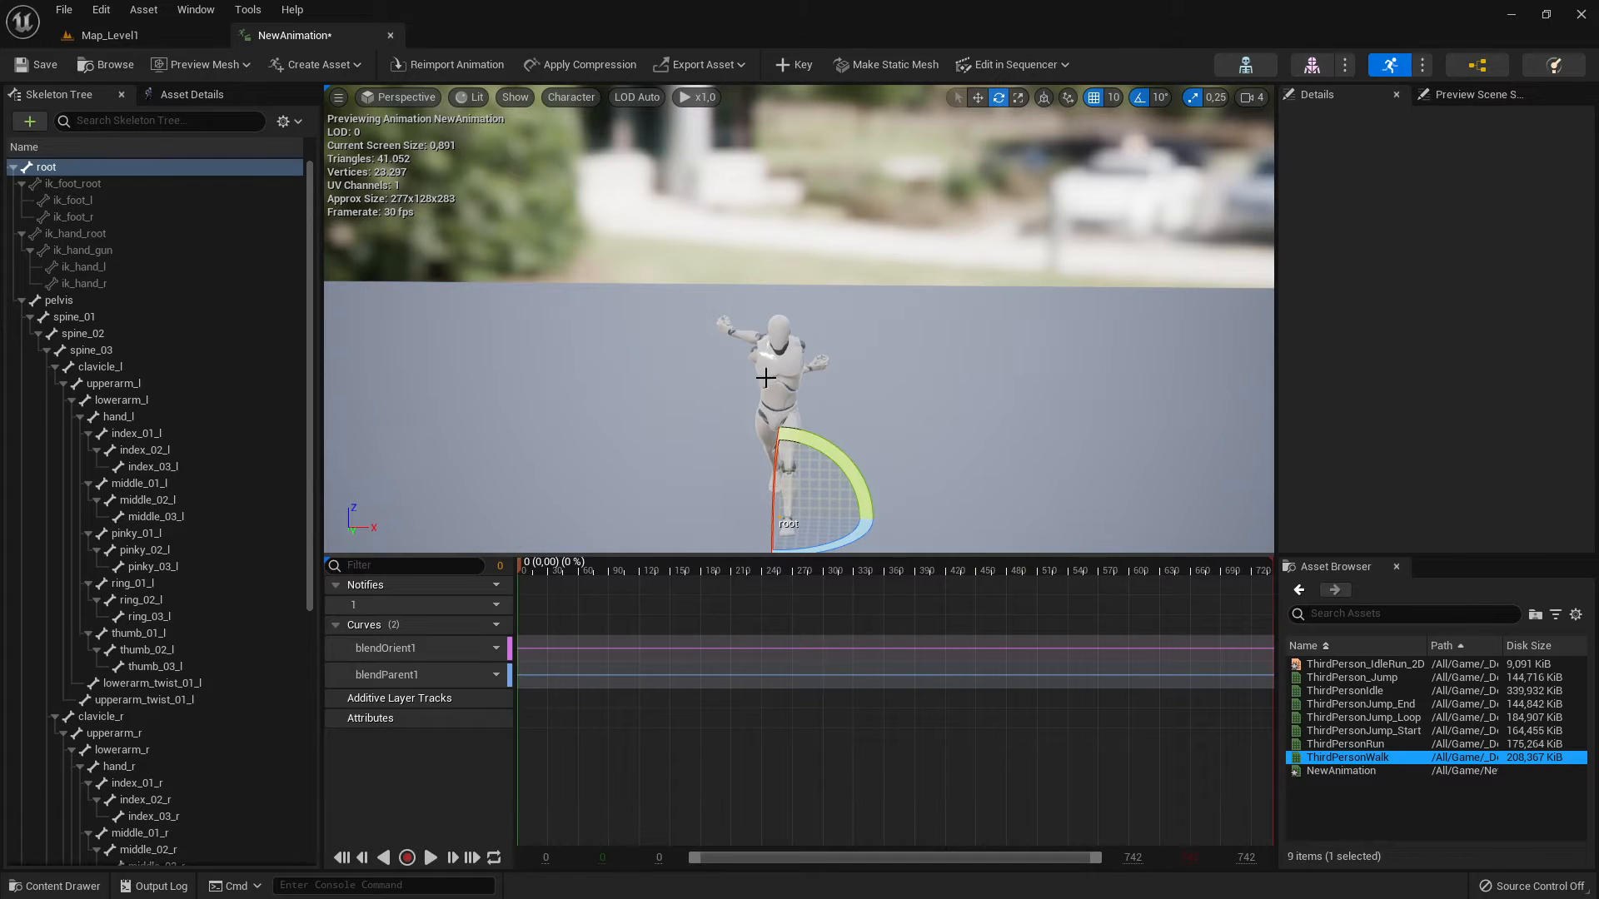
click(1330, 778)
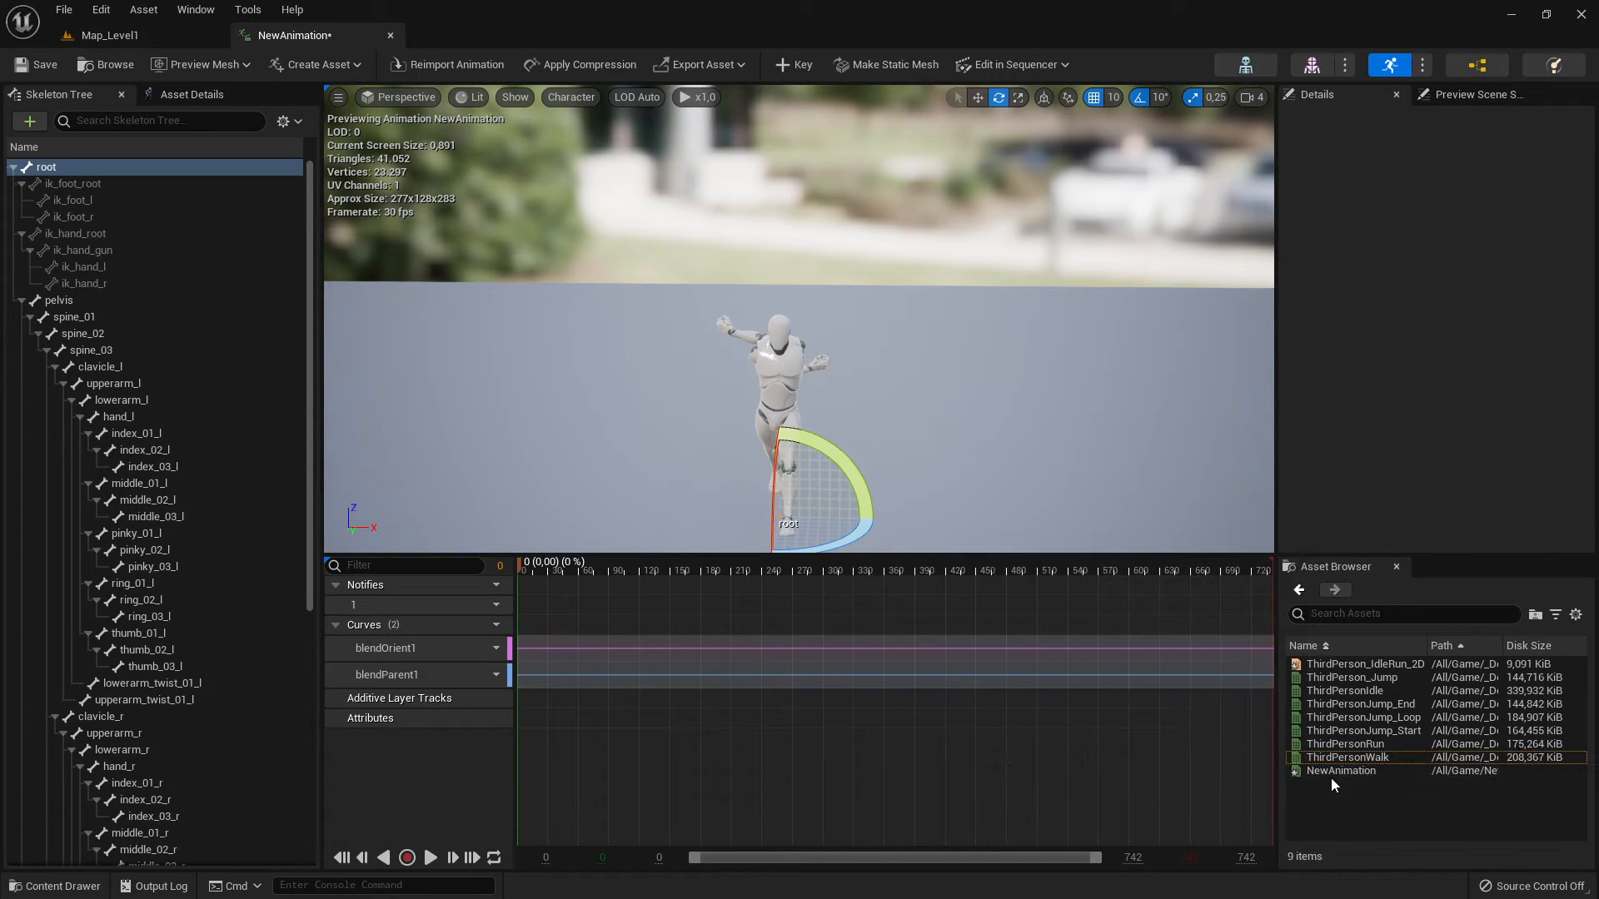
click(1331, 776)
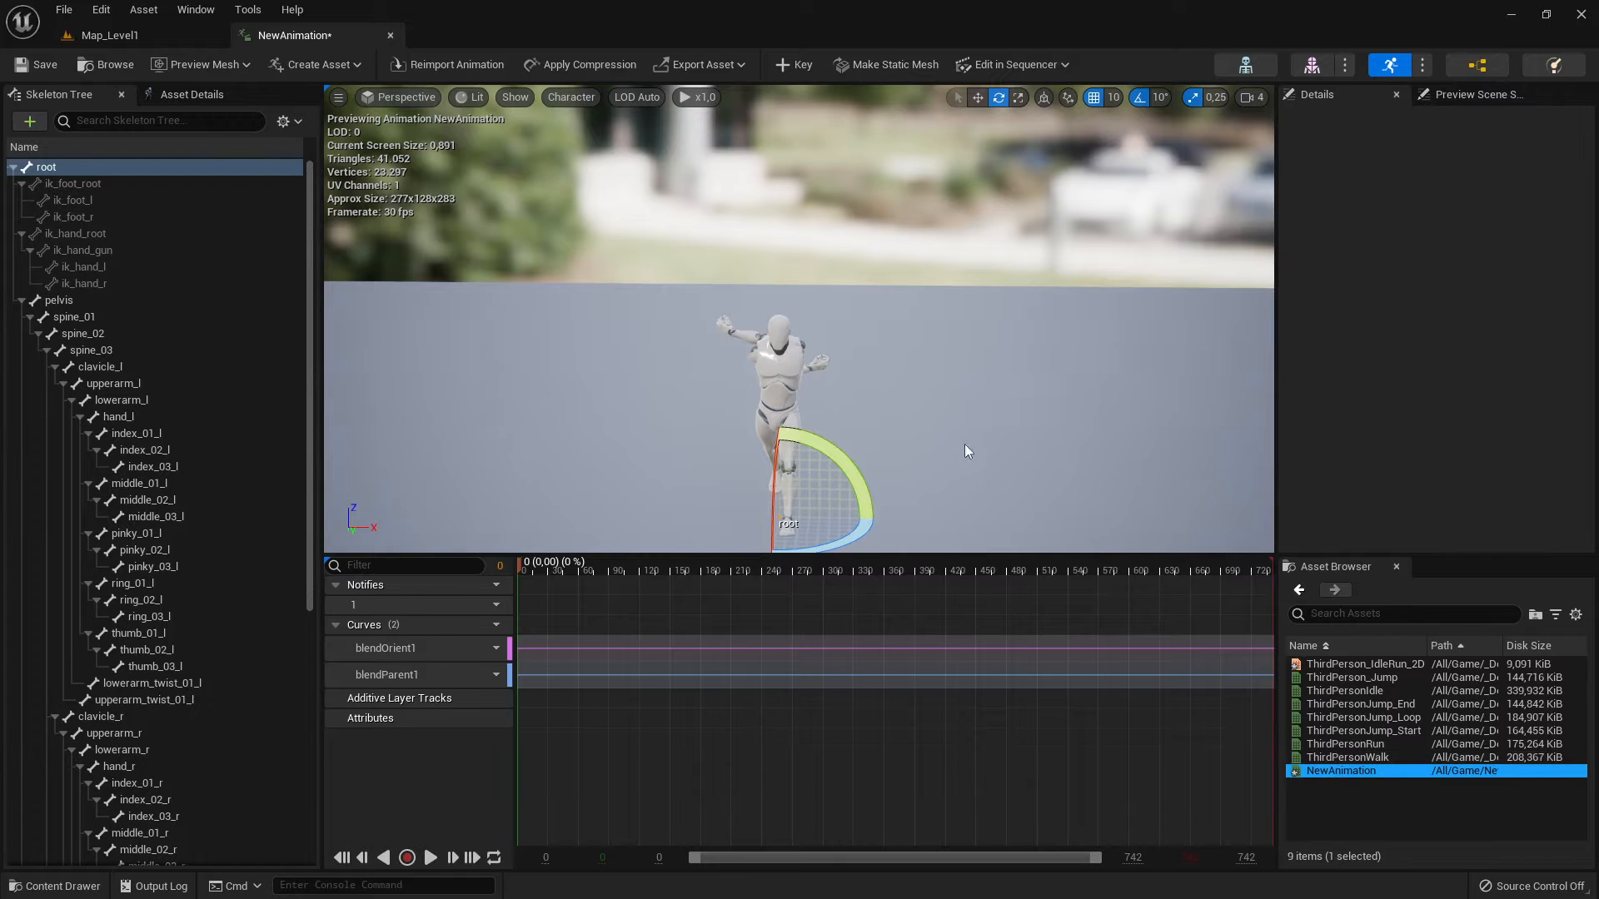
right_drag(964, 443, 887, 442)
key(d)
key(d)
key(d)
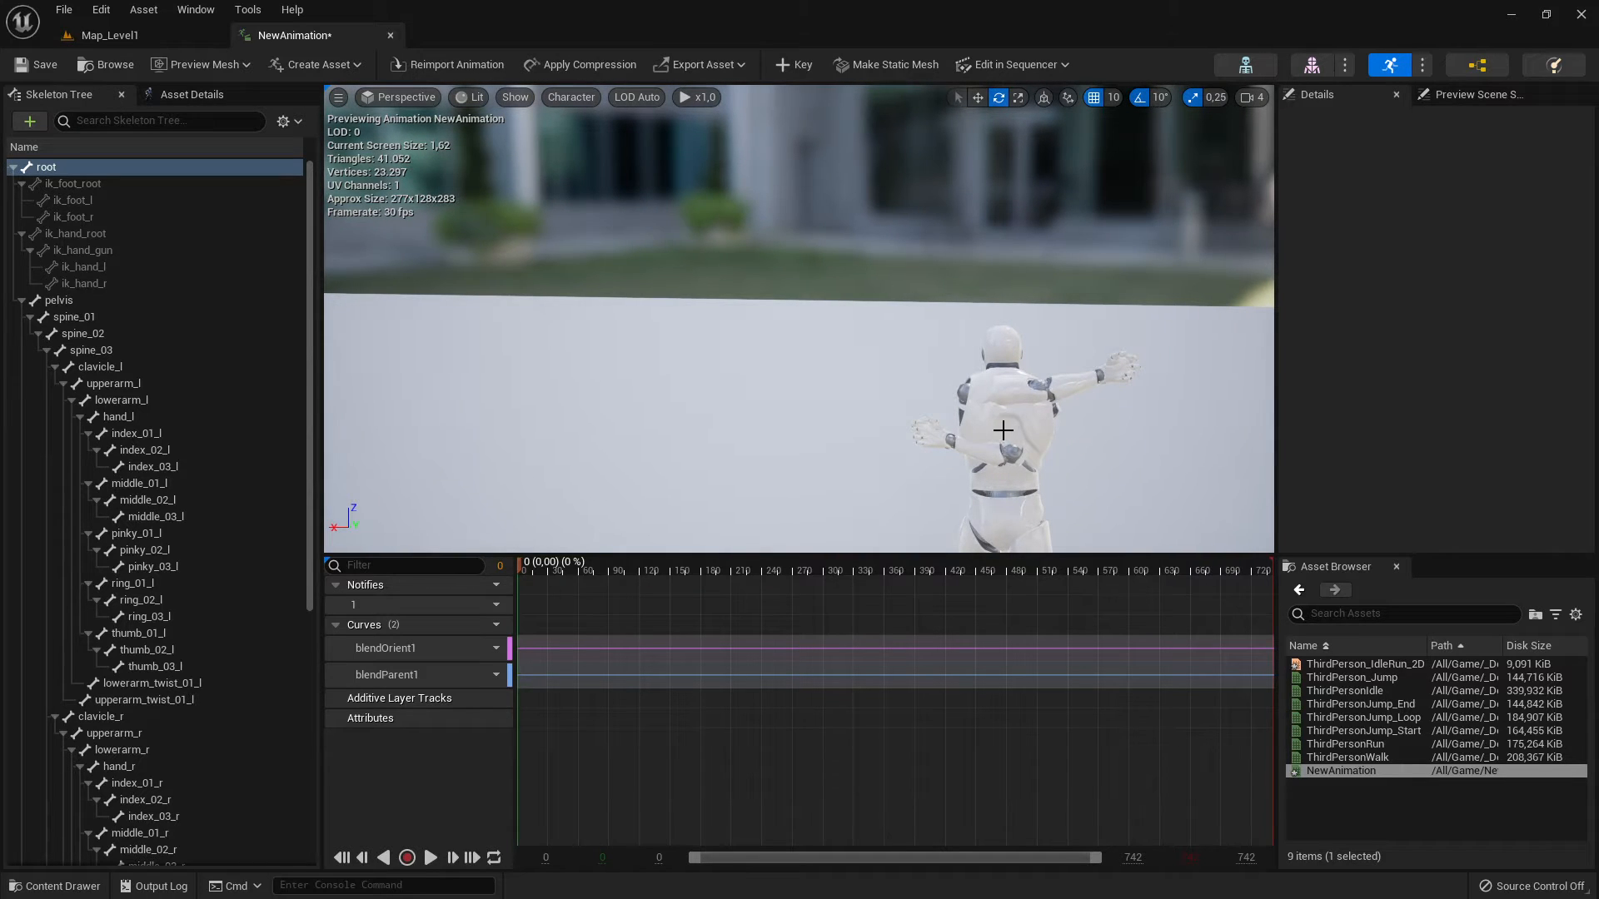
Open ThirdPersonWalk and examine the mannequin's raised-arm pose from the front.
click(1336, 758)
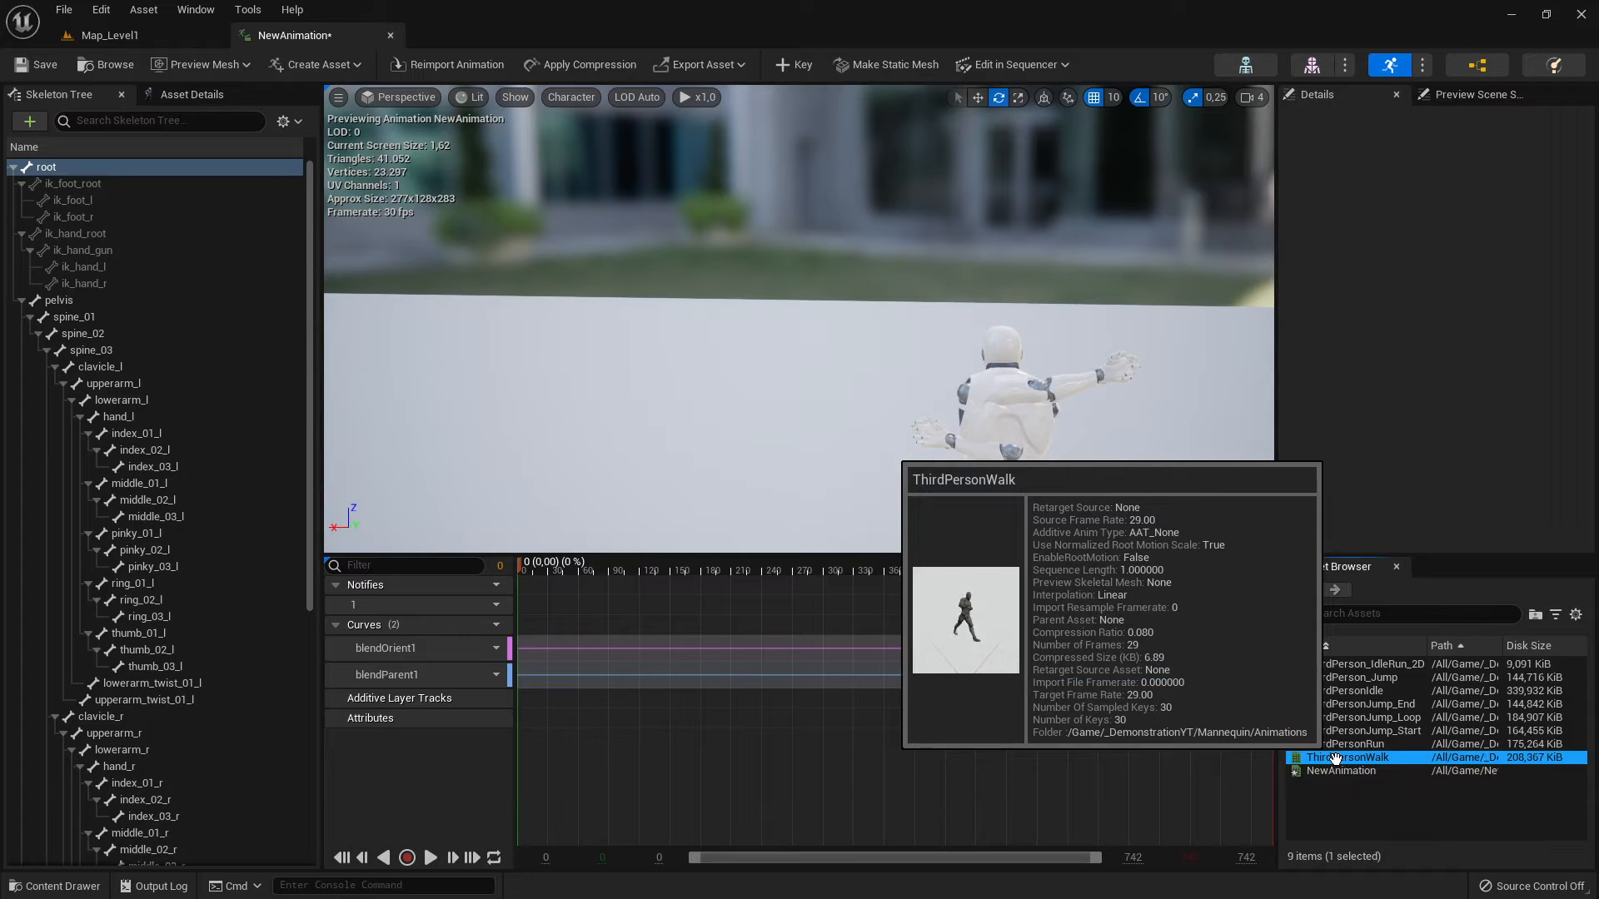
double_click(1336, 759)
key(a)
right_drag(956, 419, 1199, 466)
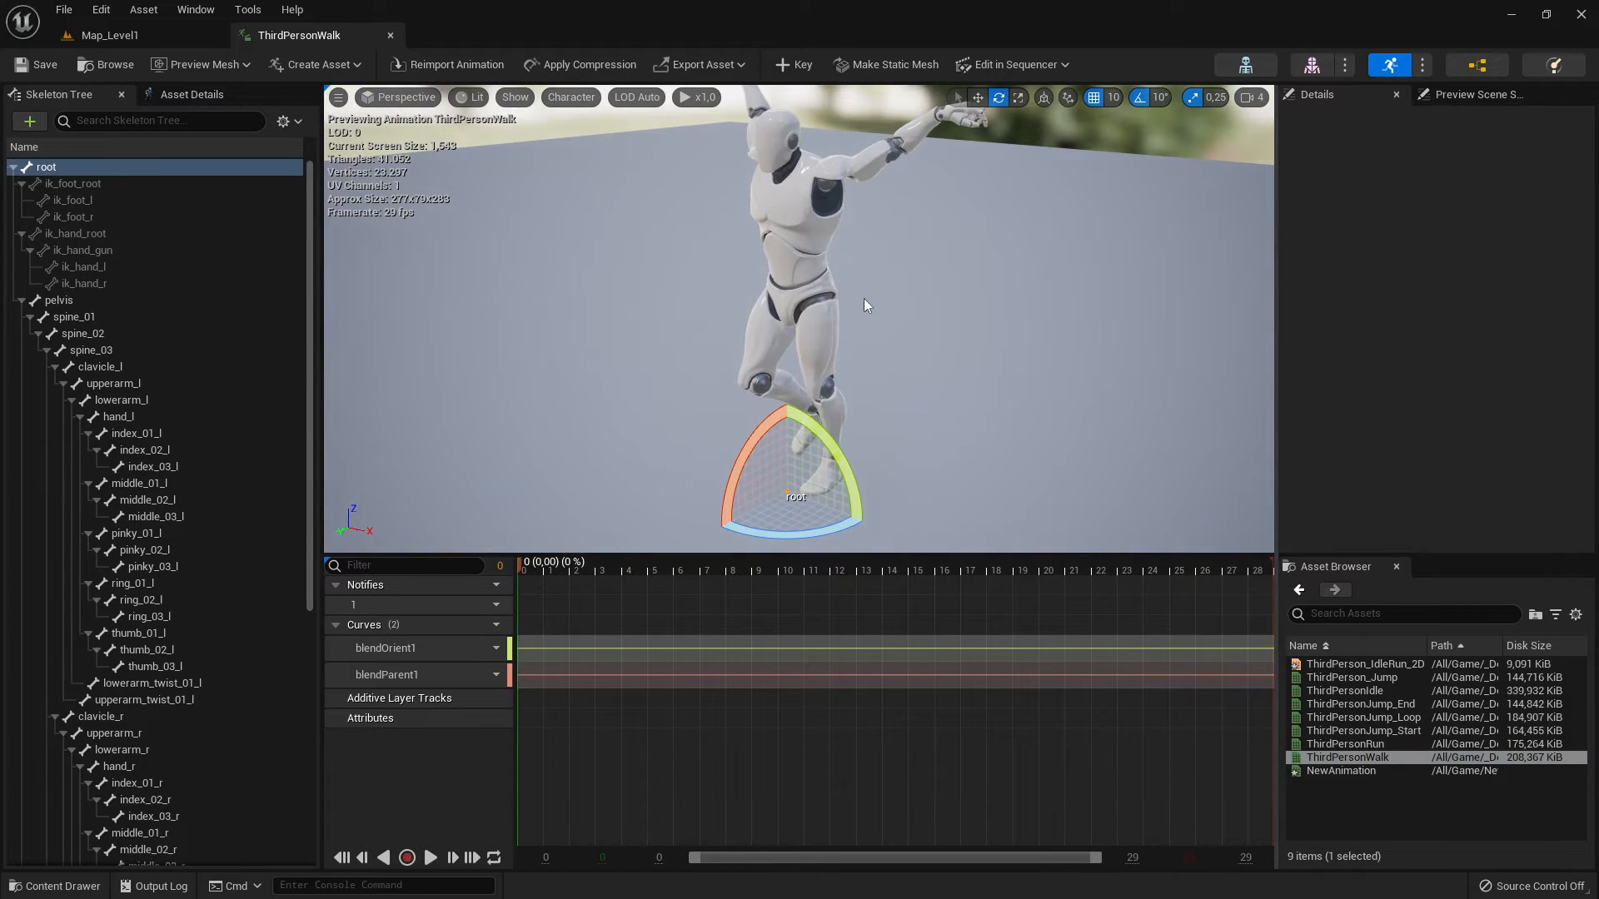
key(a)
right_drag(865, 303, 1008, 341)
key(s)
right_drag(823, 332, 812, 328)
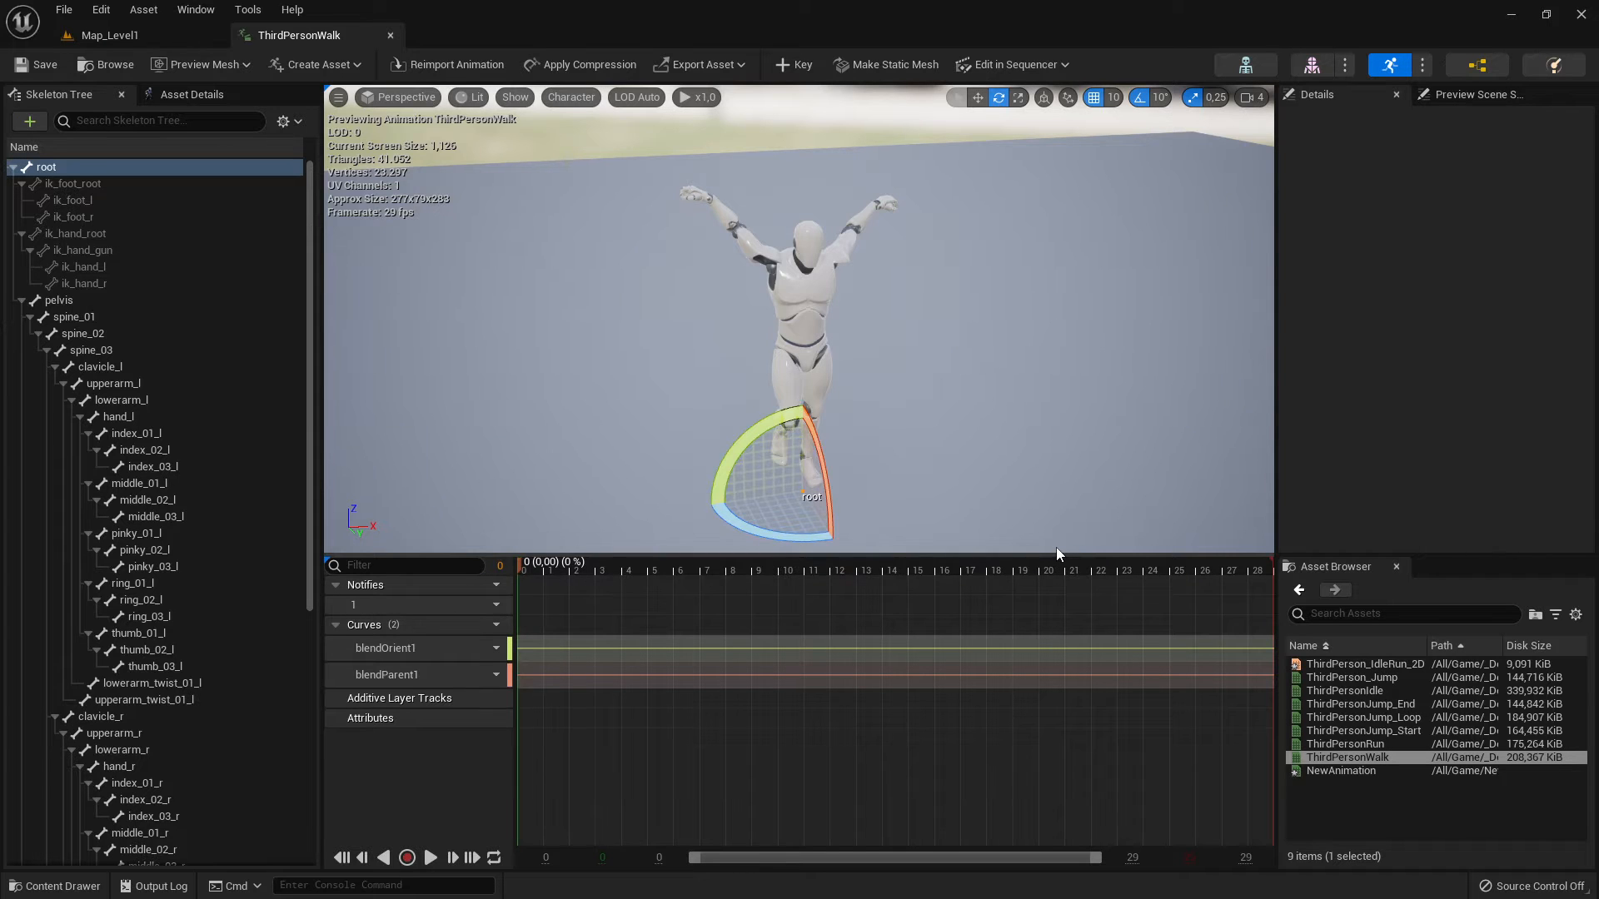
Reopen NewAnimation, view its starting pose from the front and save the asset.
double_click(1334, 773)
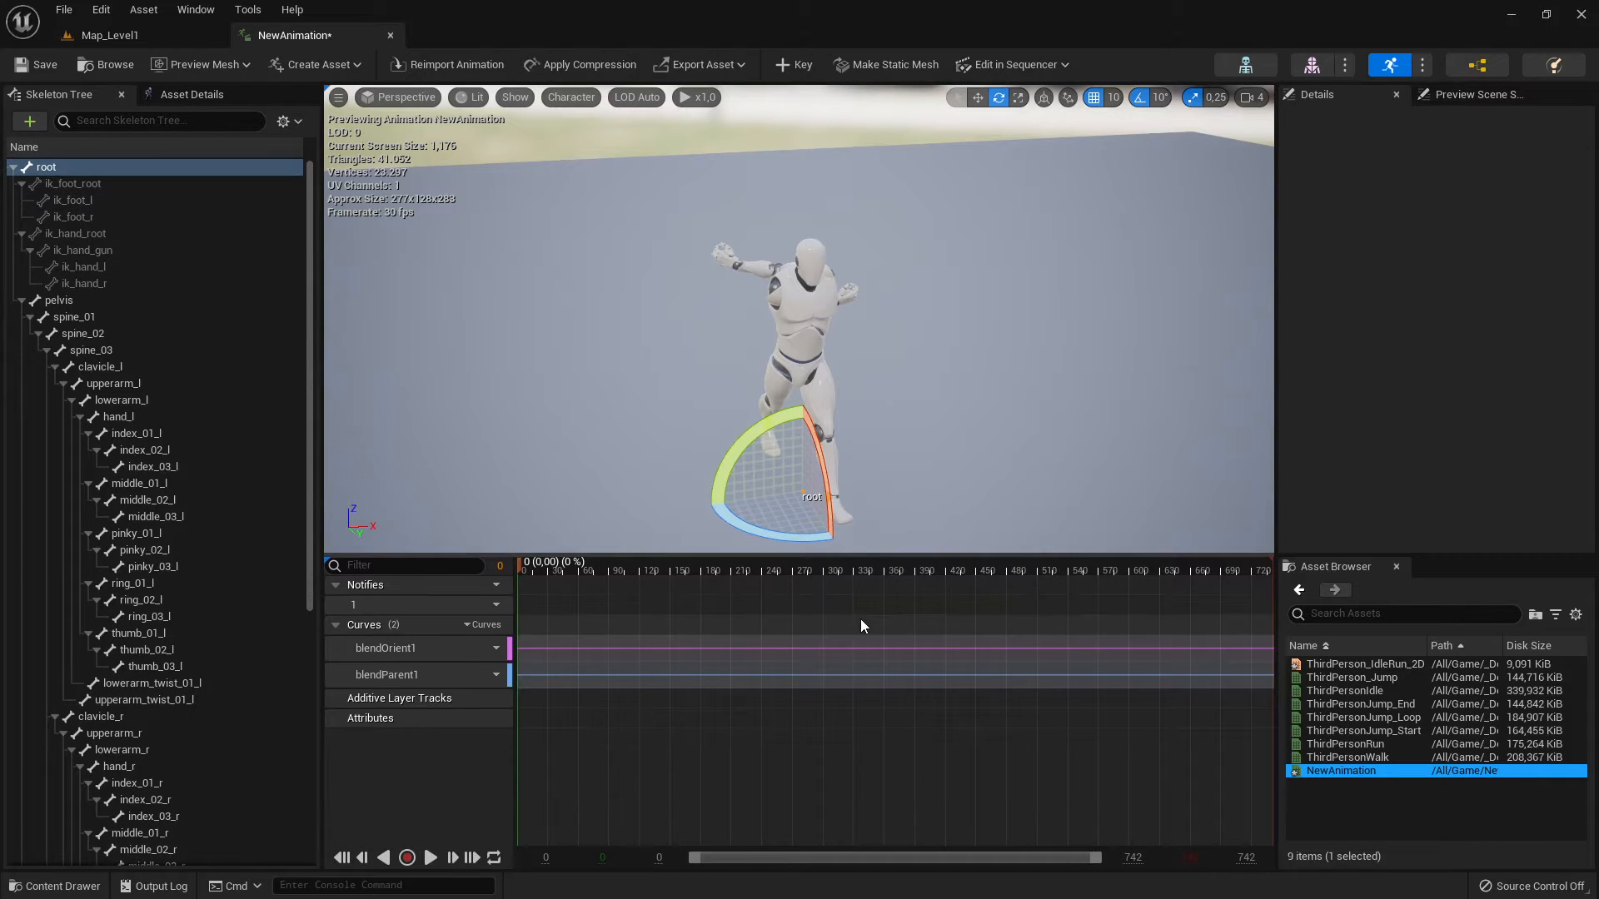
right_drag(825, 322, 876, 361)
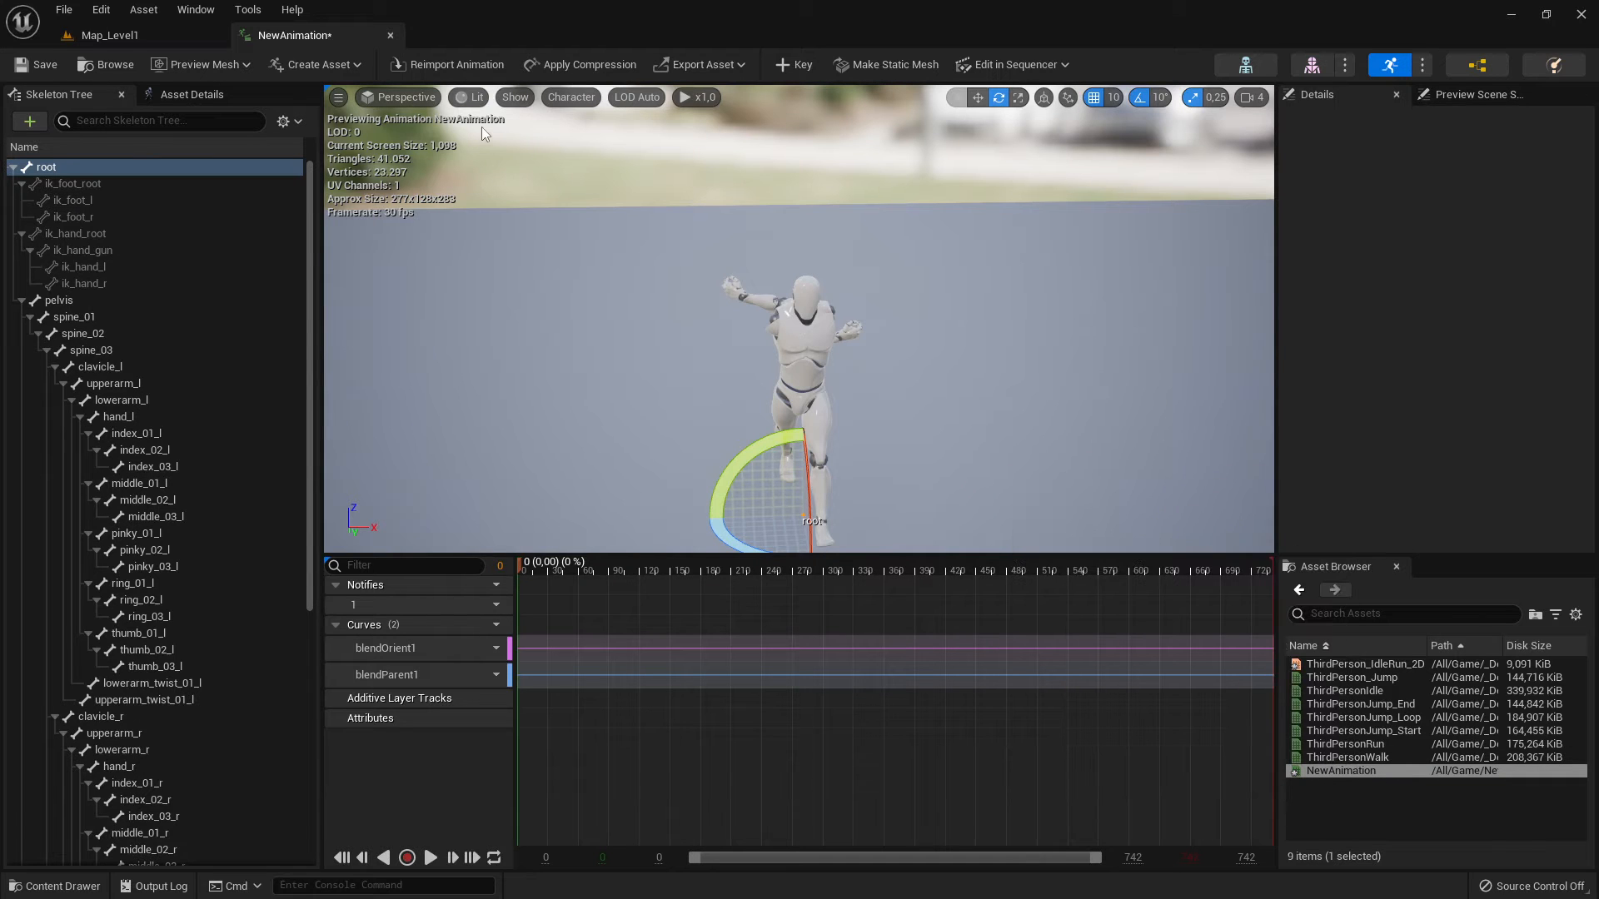
click(35, 64)
Switch to Map_Level1, locate NewAnimation in the Content folder and open the _DemonstrationYT folder.
click(149, 32)
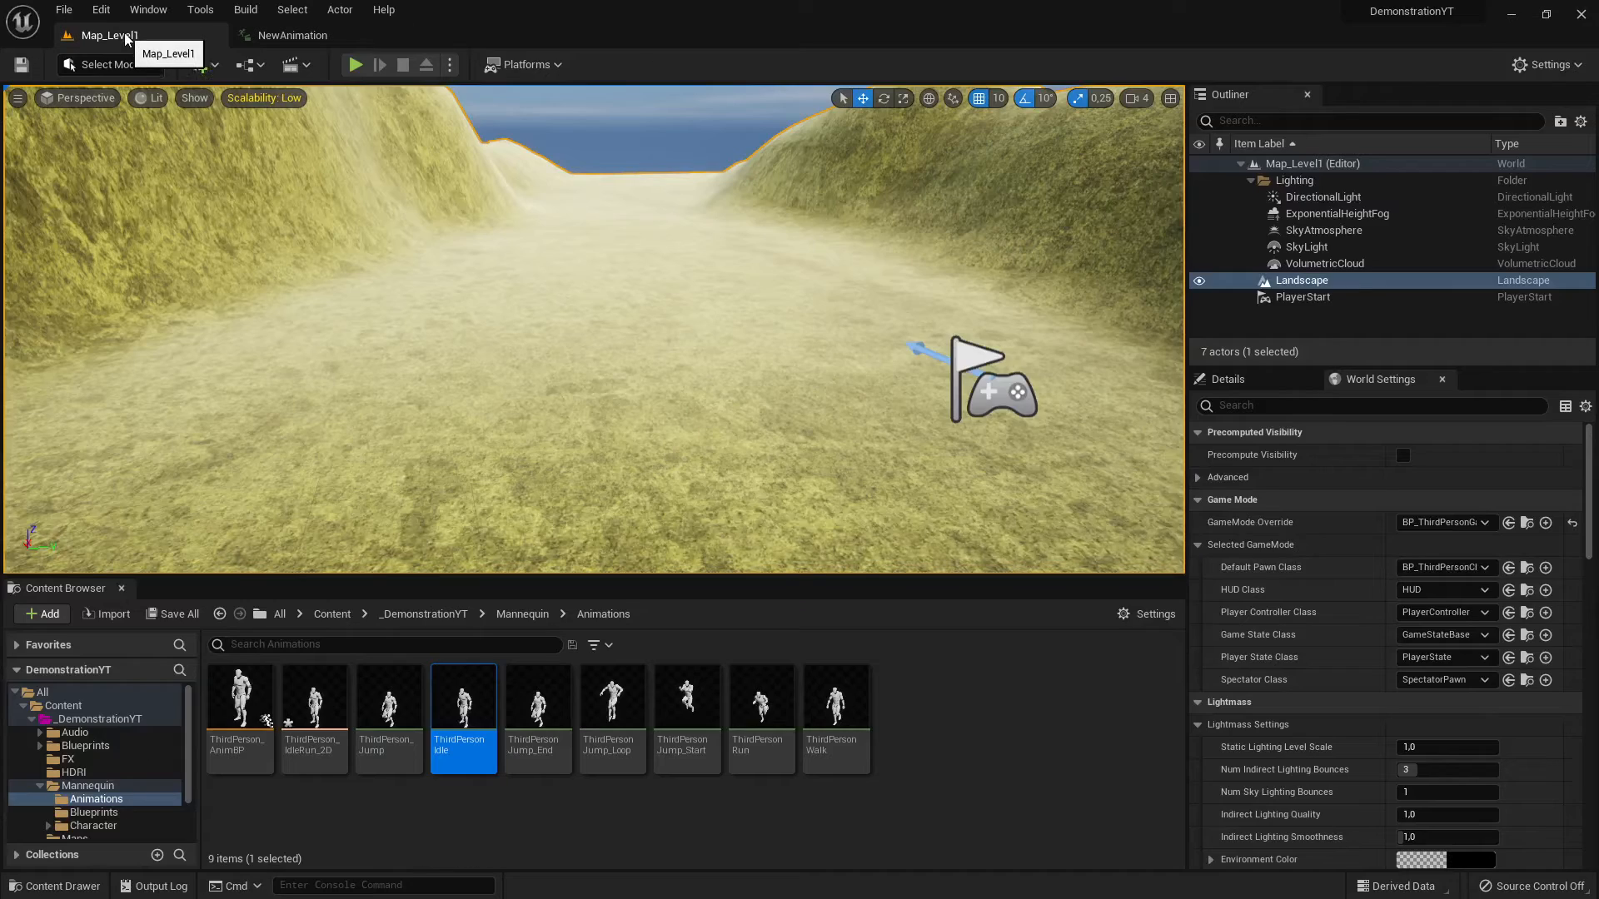
click(63, 706)
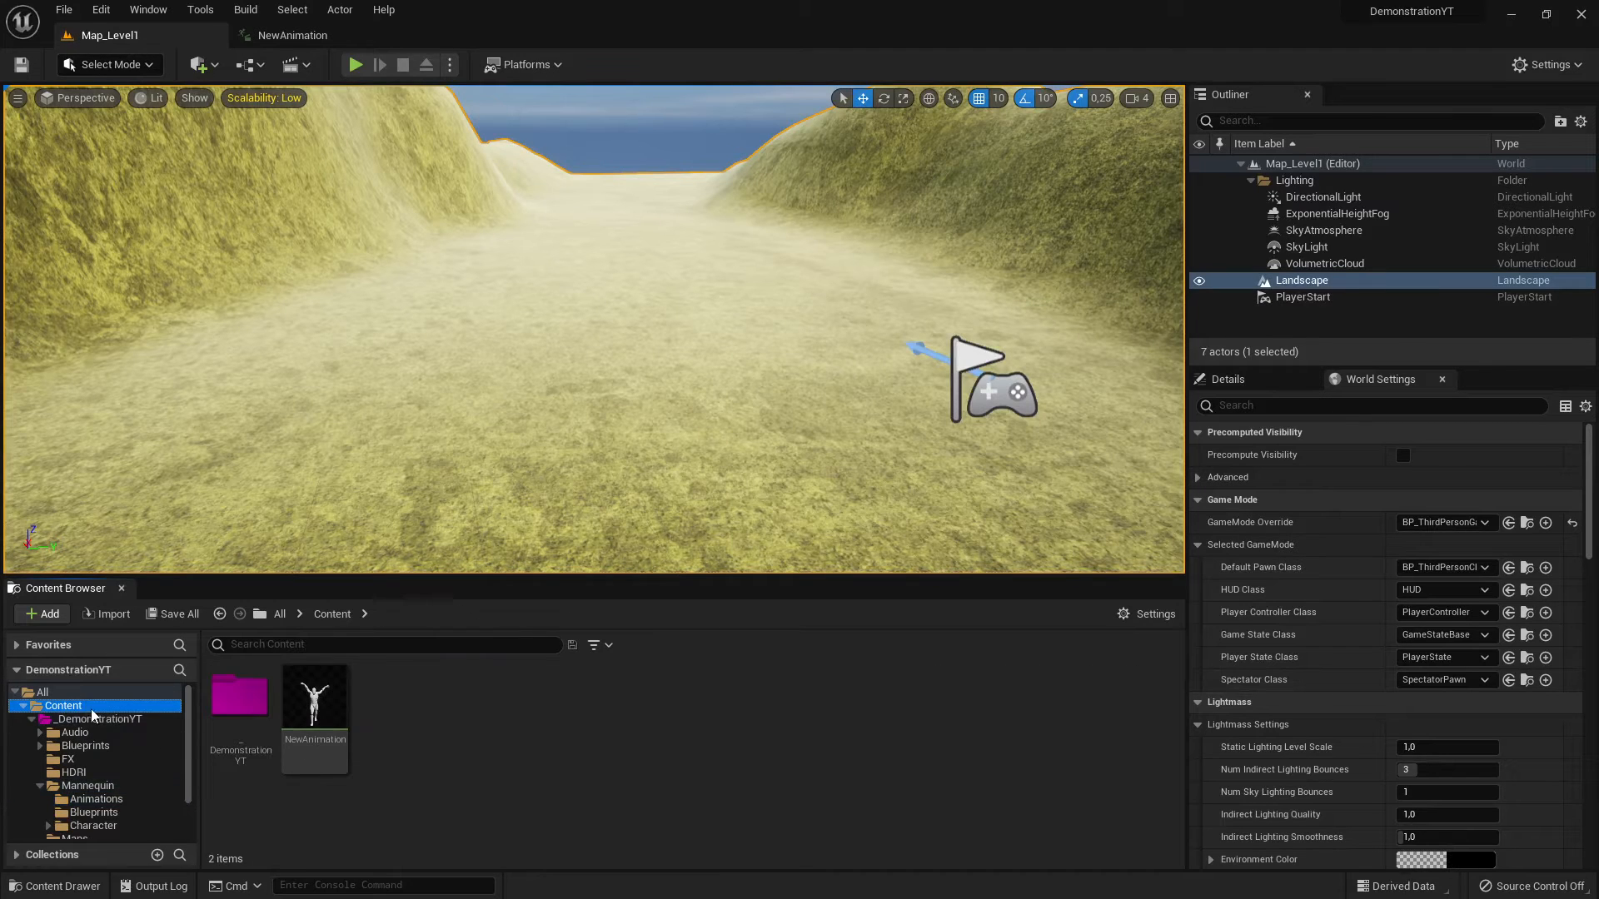
click(33, 720)
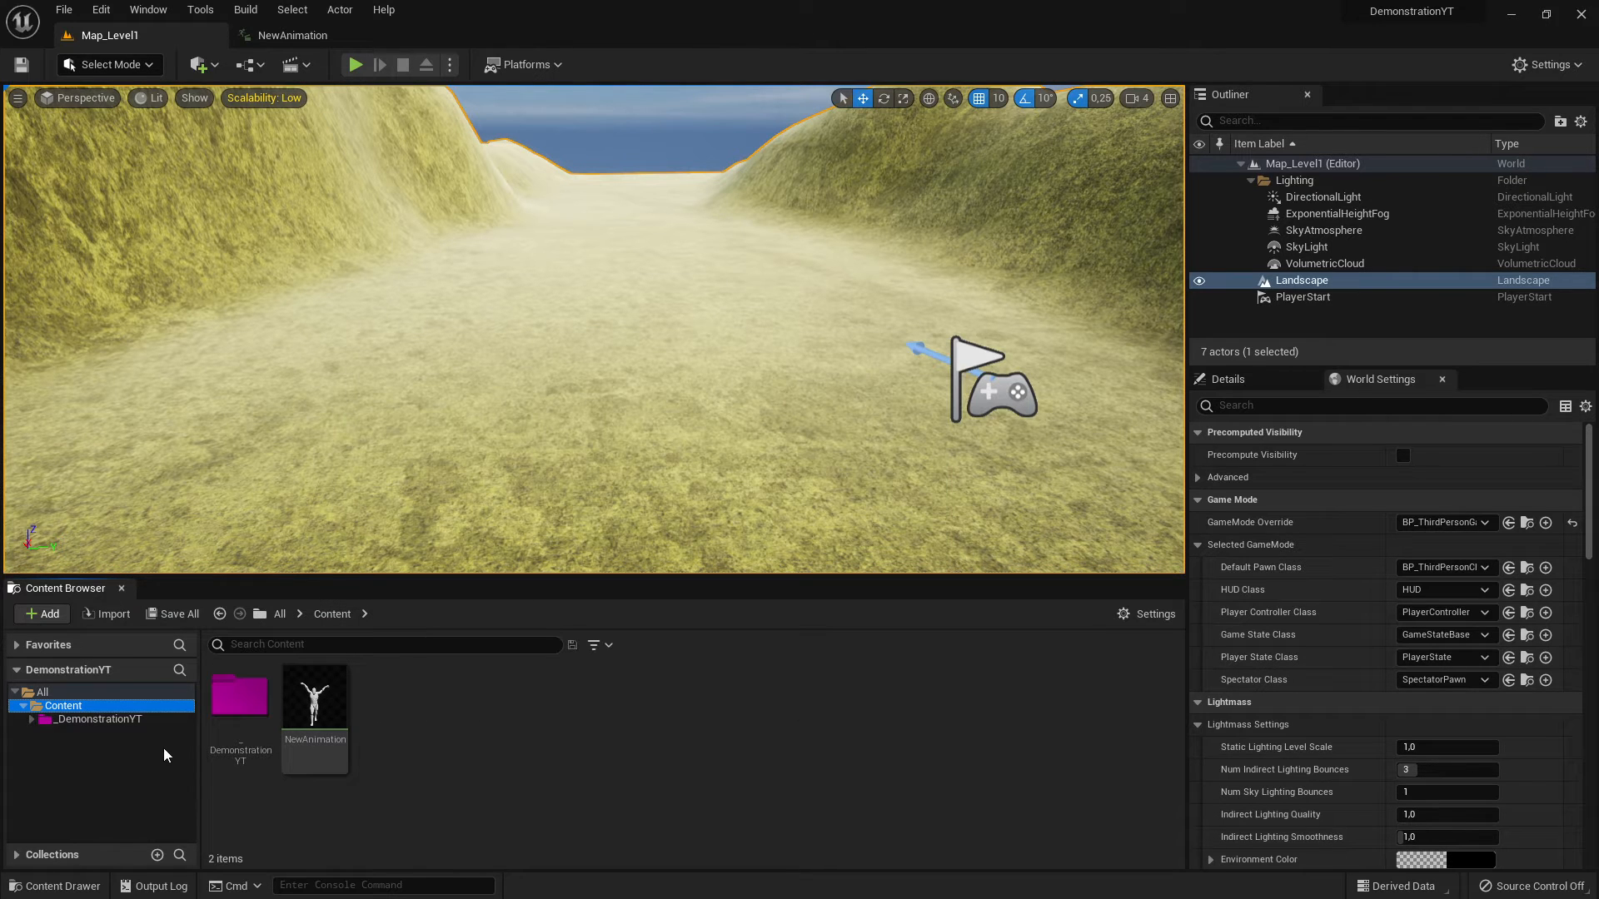
click(31, 720)
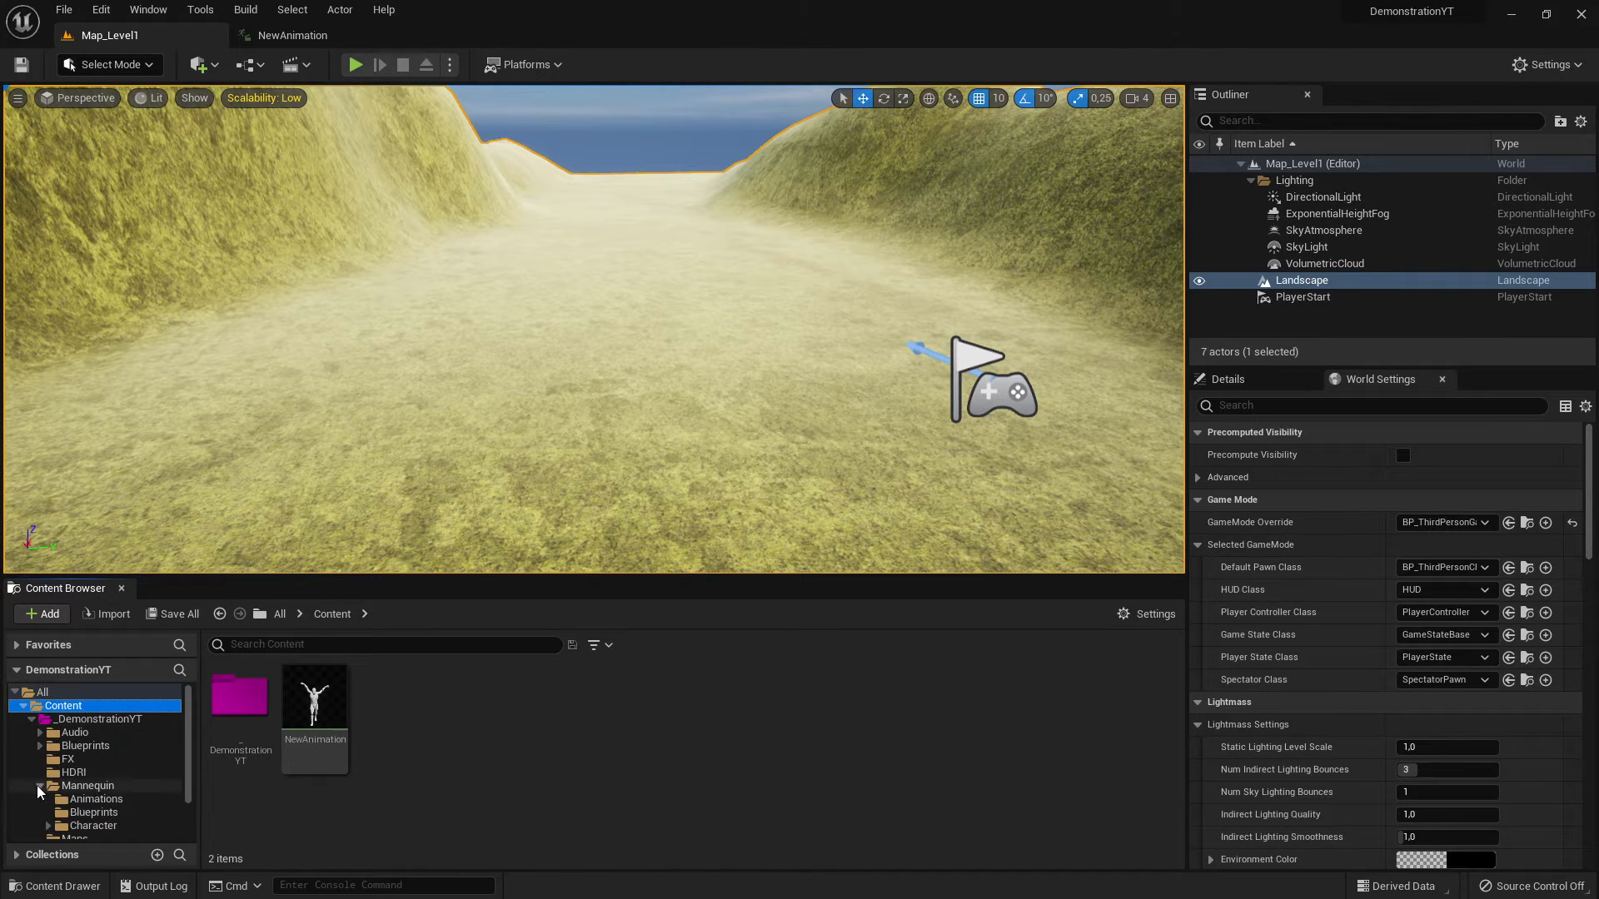
click(97, 719)
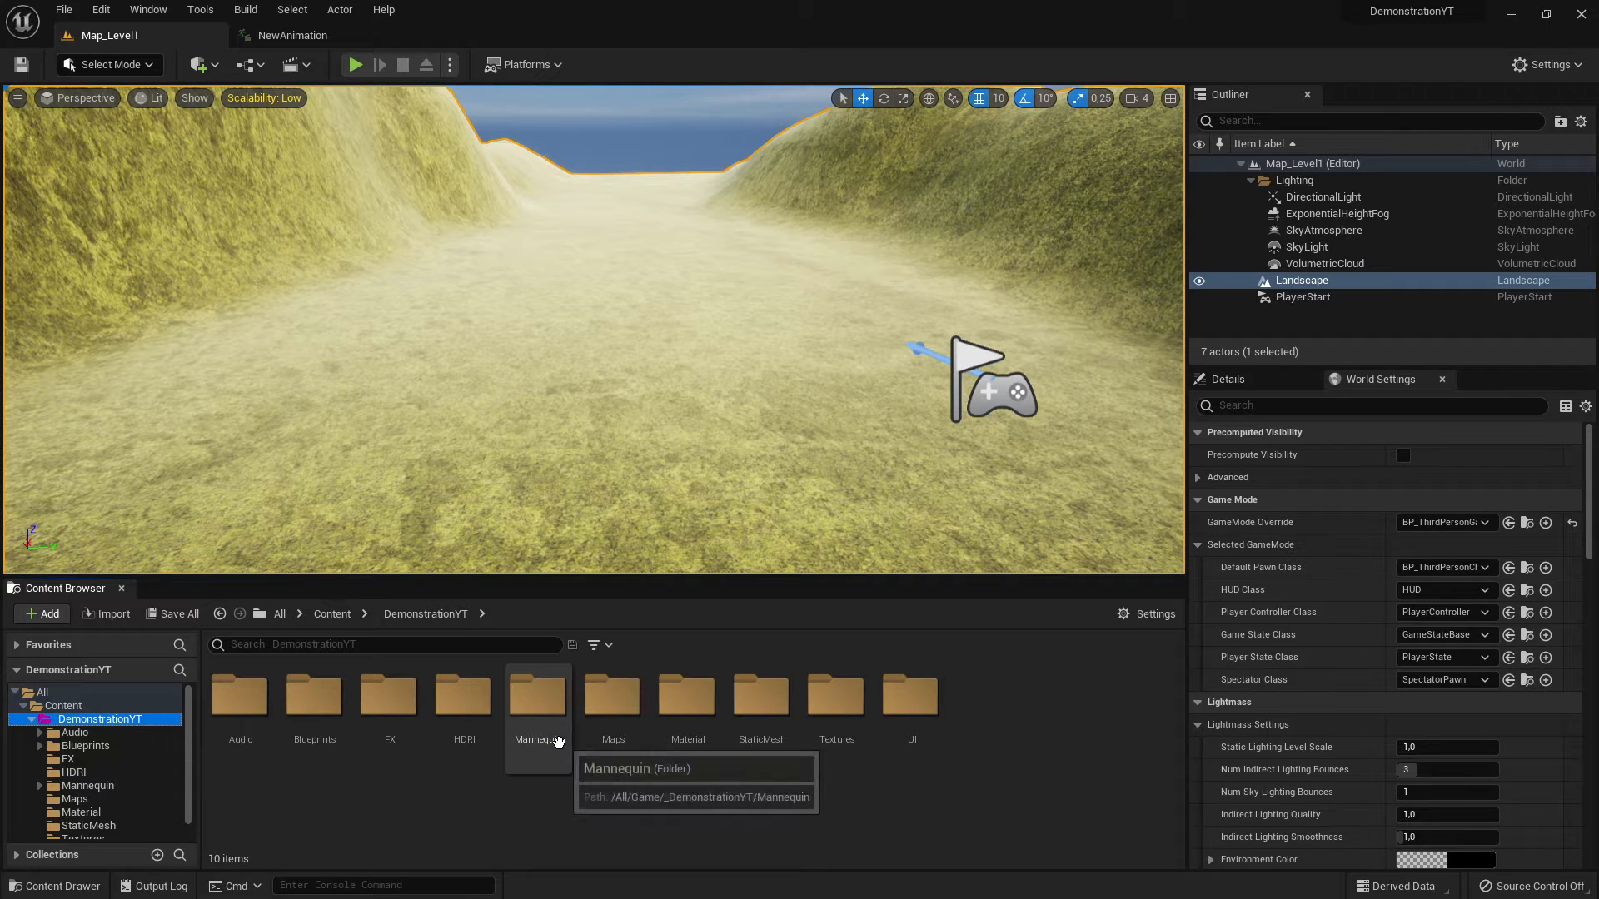
Create a new folder named Animation inside the _DemonstrationYT folder.
right_click(1015, 708)
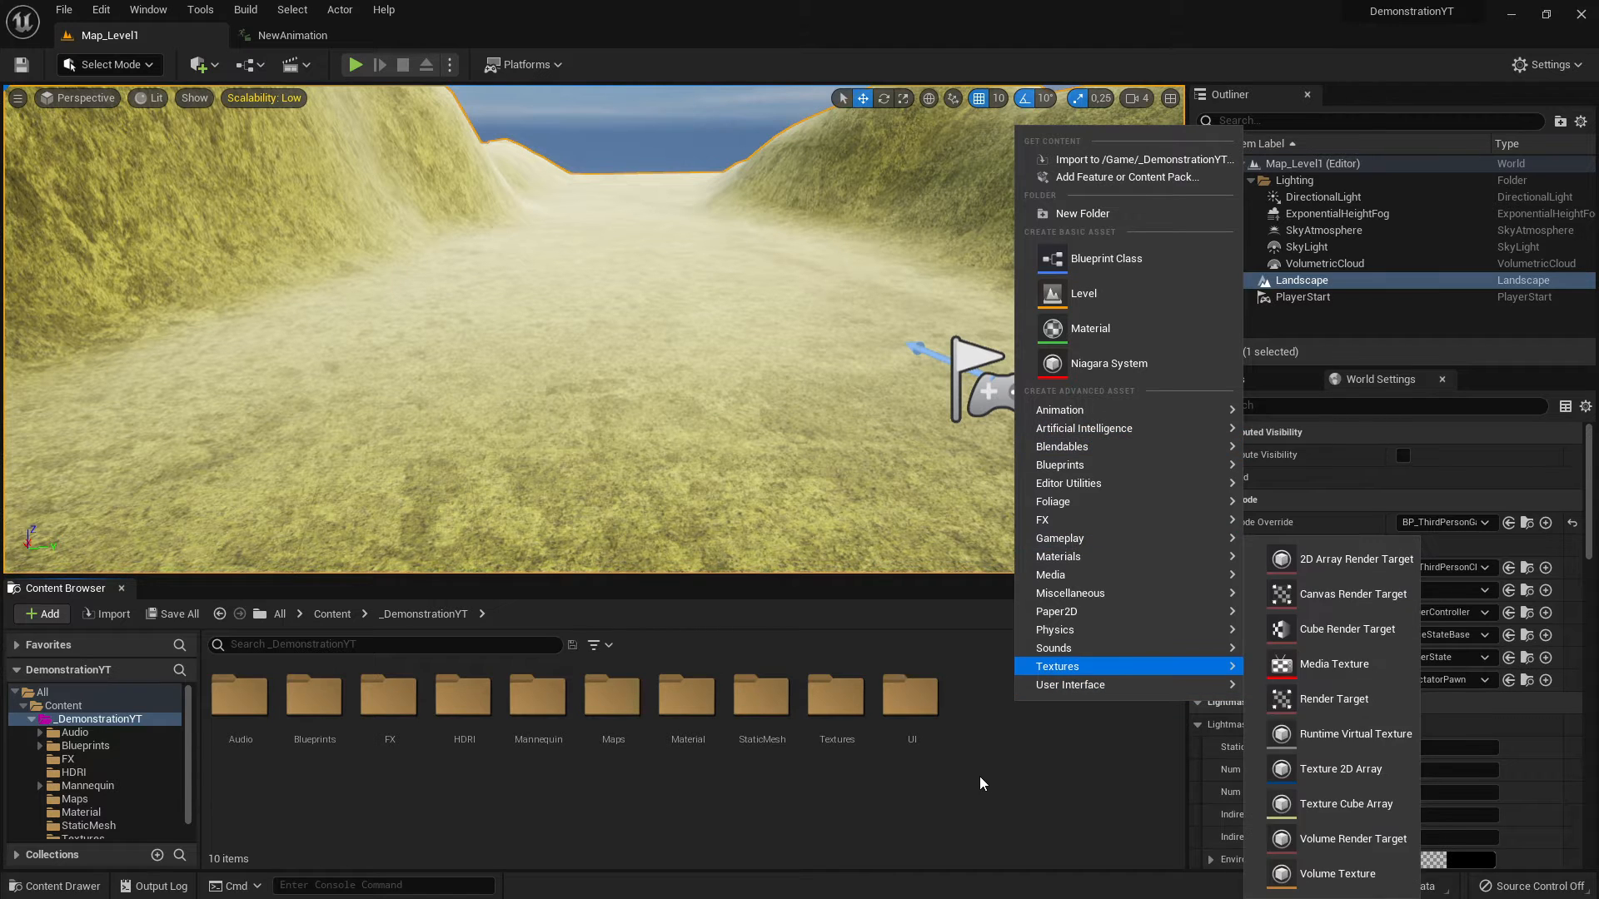
right_click(984, 780)
click(38, 622)
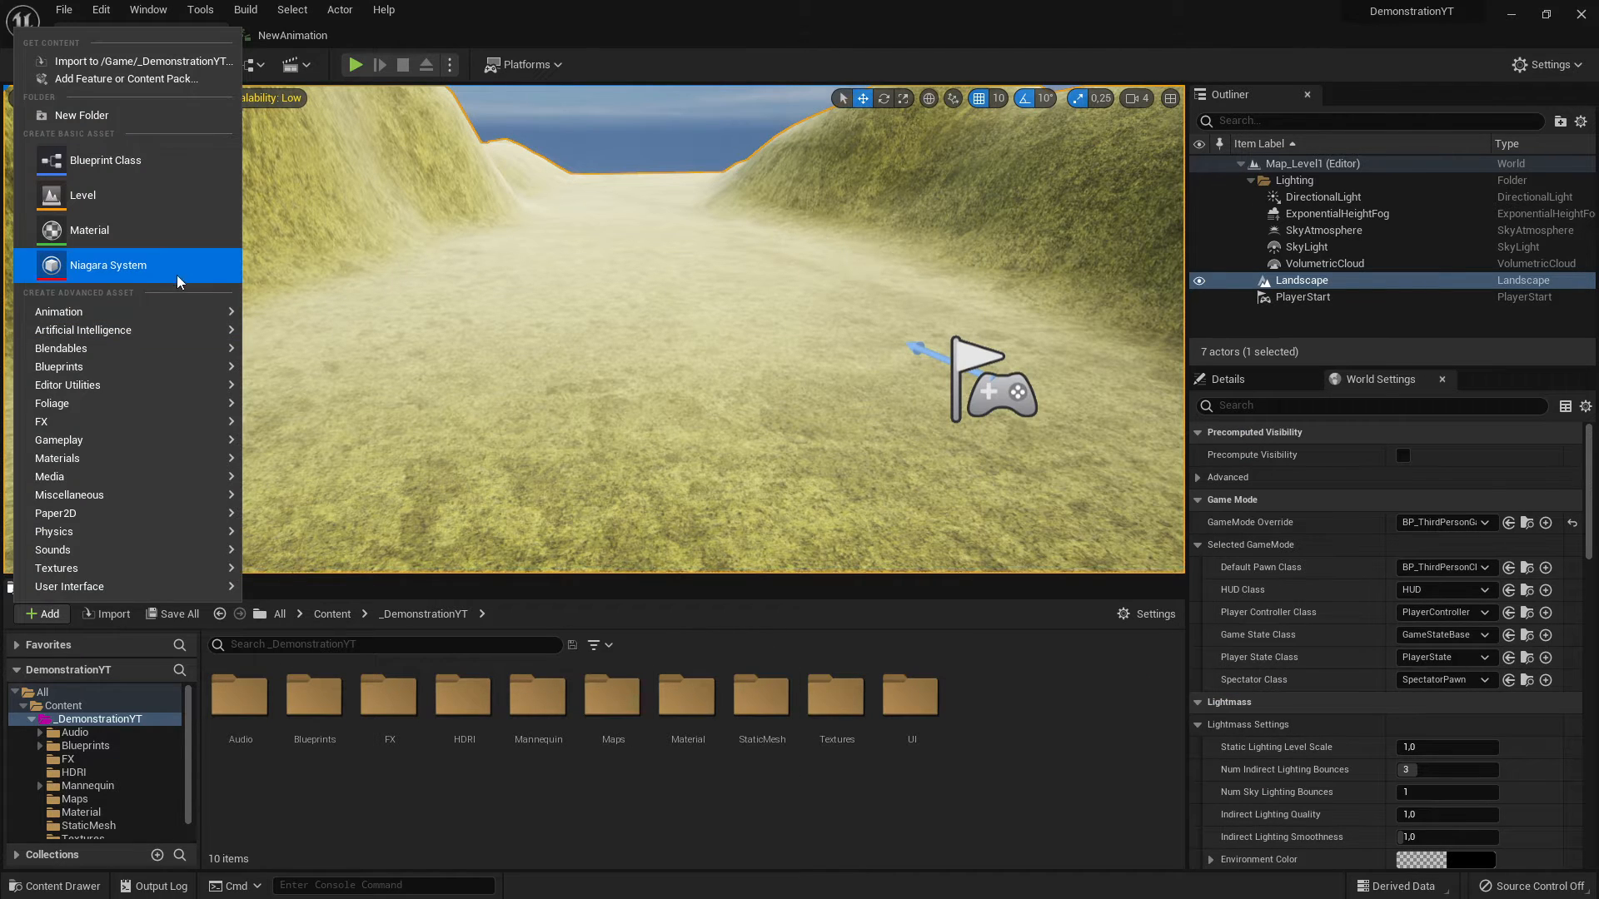
click(77, 116)
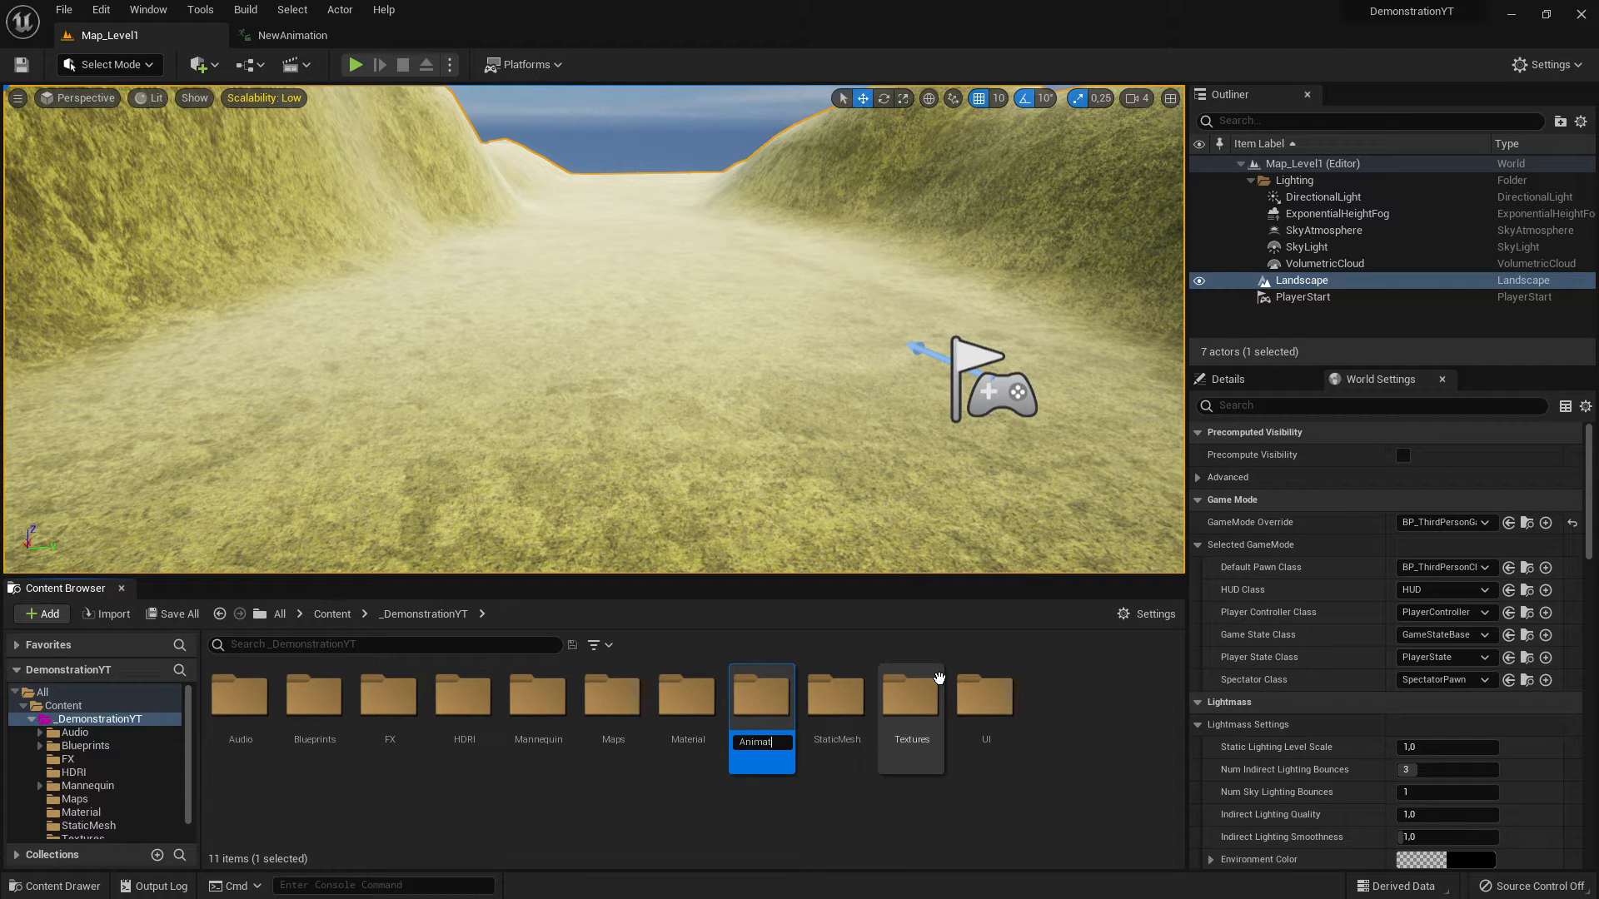
text(Animation)
key(Return)
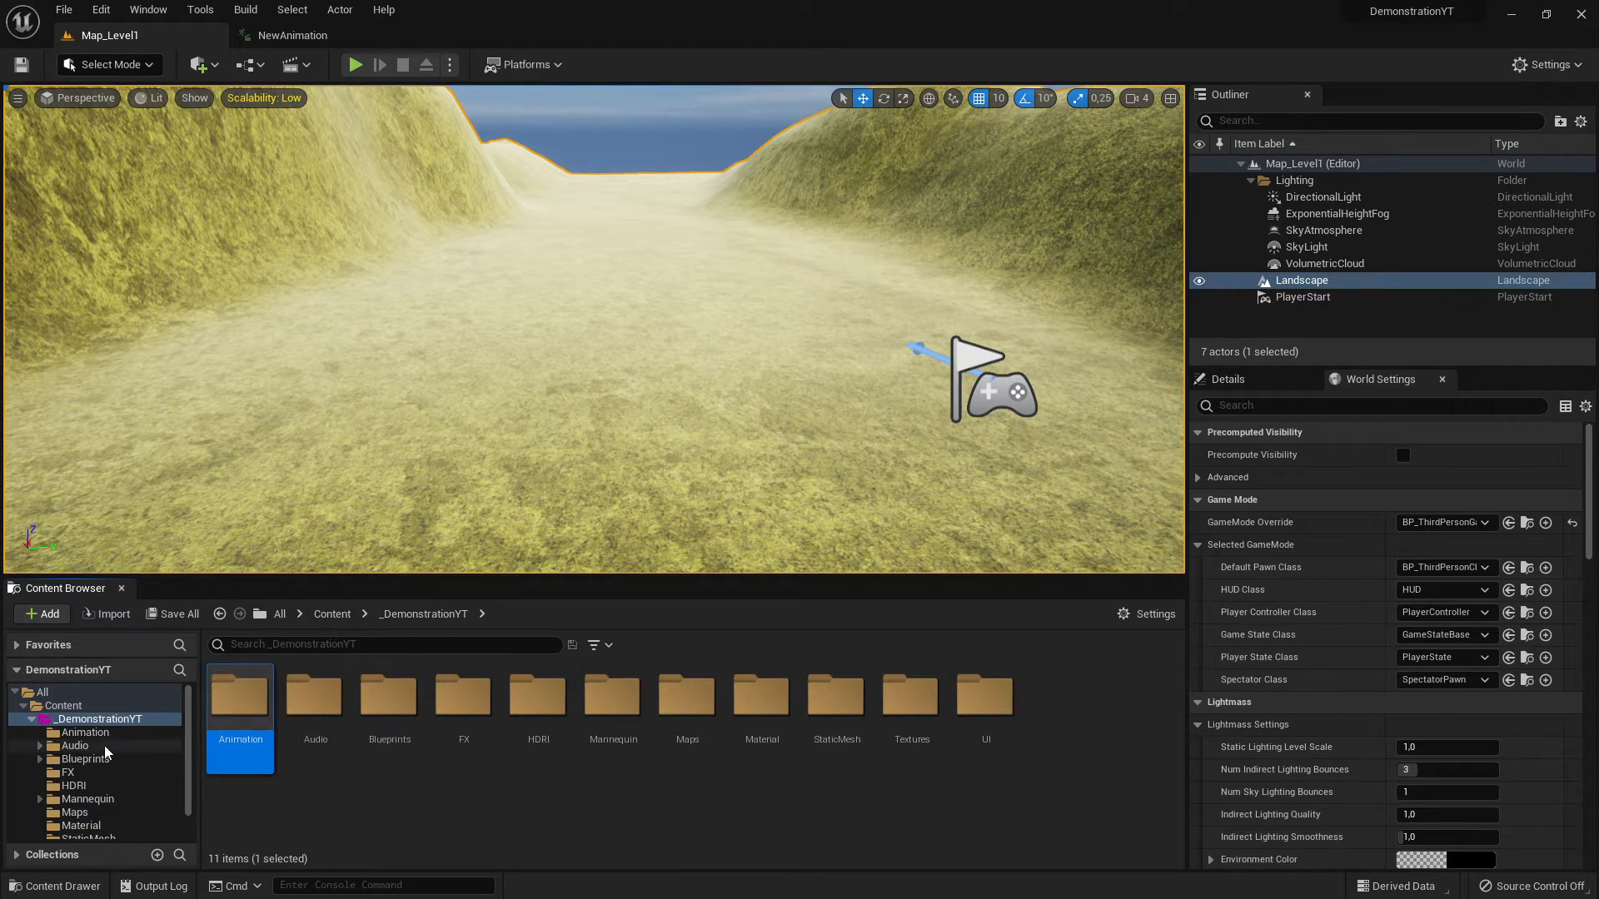
Rename NewAnimation in the Content folder to A_NewAnimation and move it into the _DemonstrationYT Animation folder.
click(64, 707)
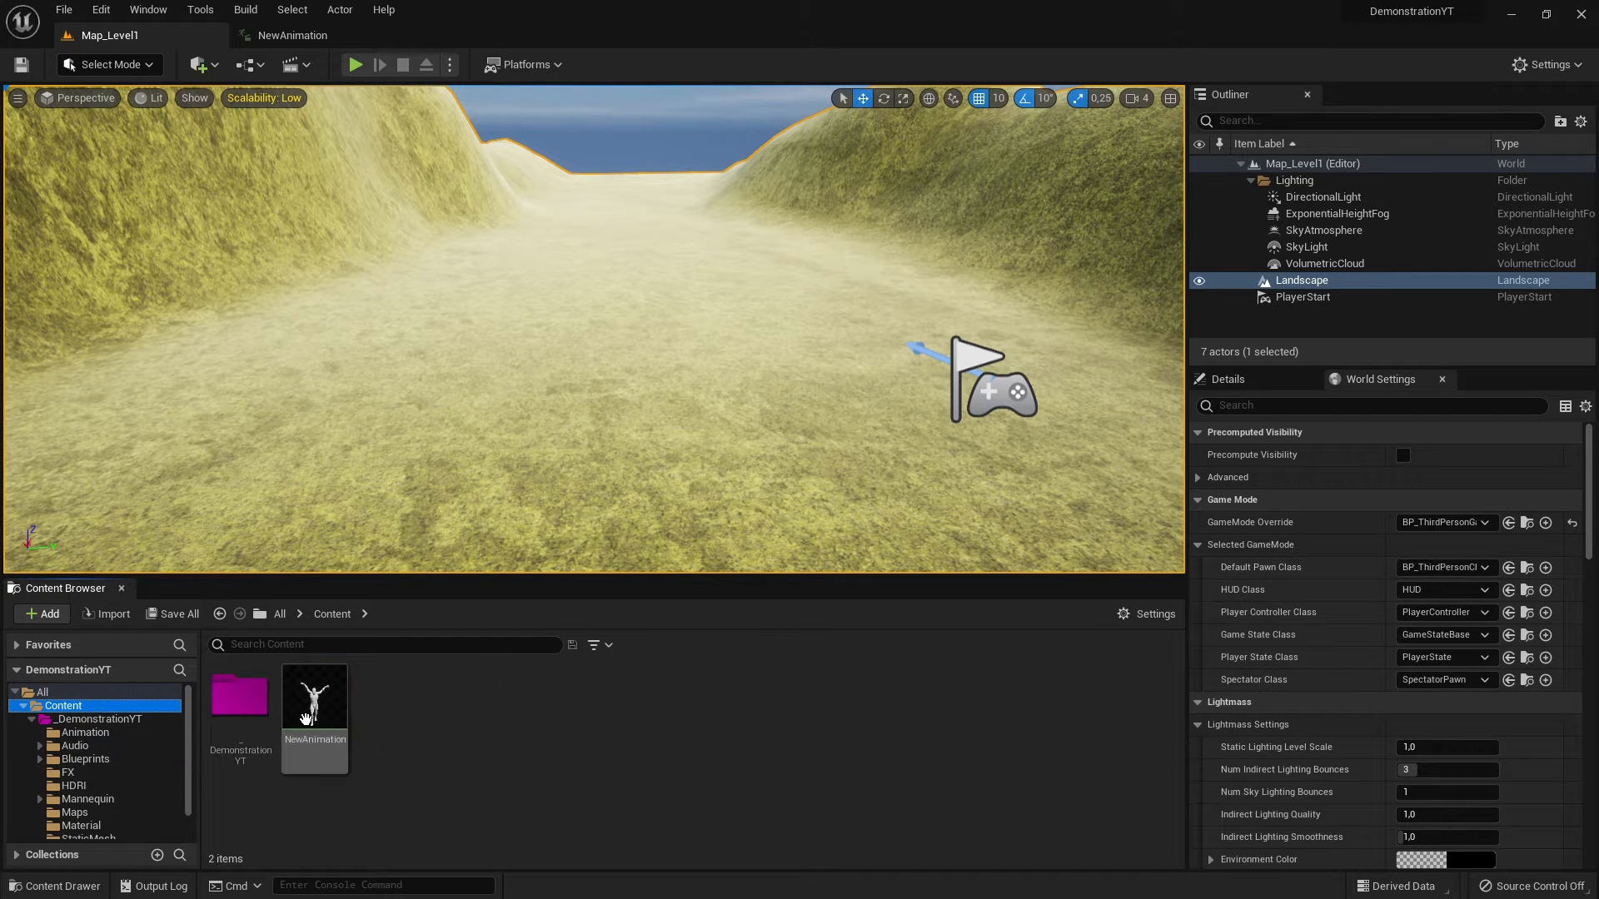
click(314, 717)
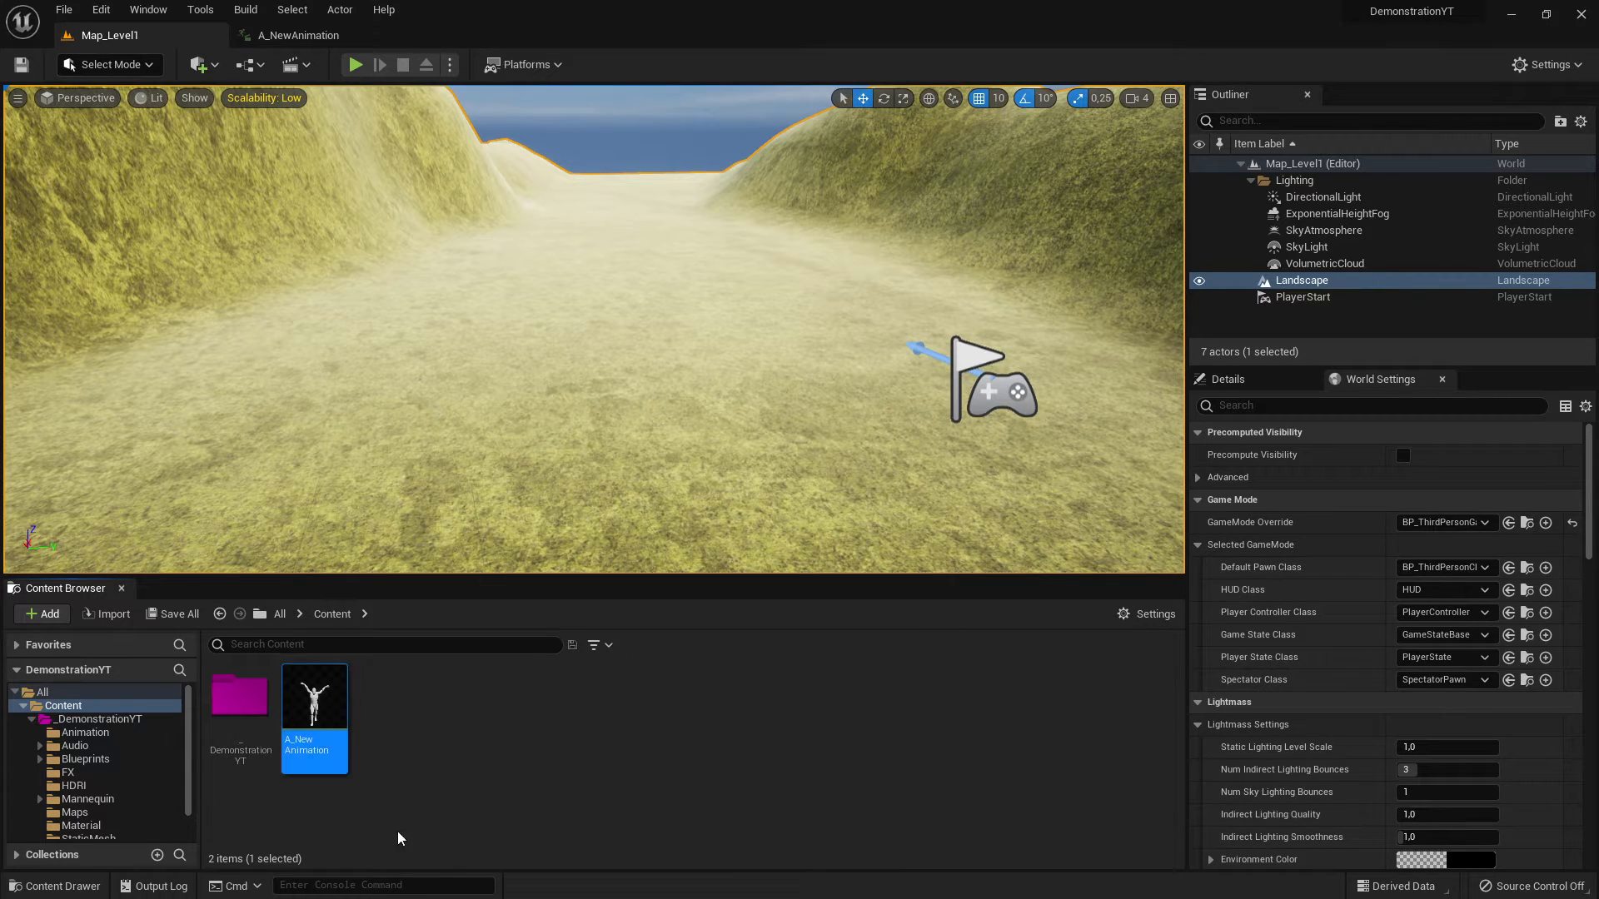
mouse_move(325, 686)
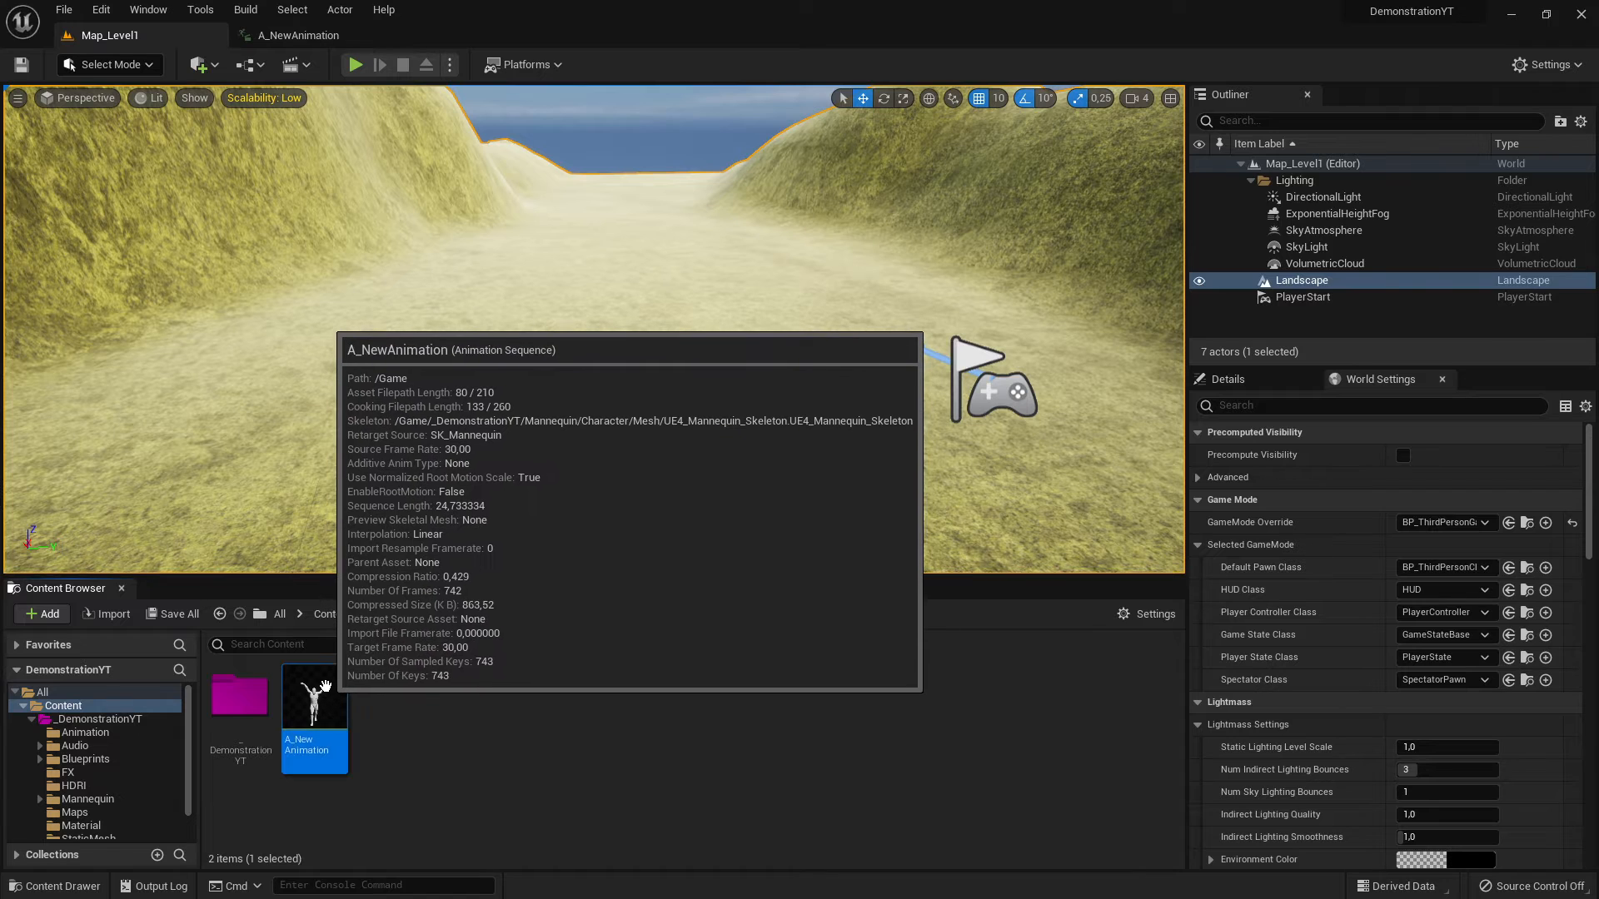
drag(325, 685, 96, 737)
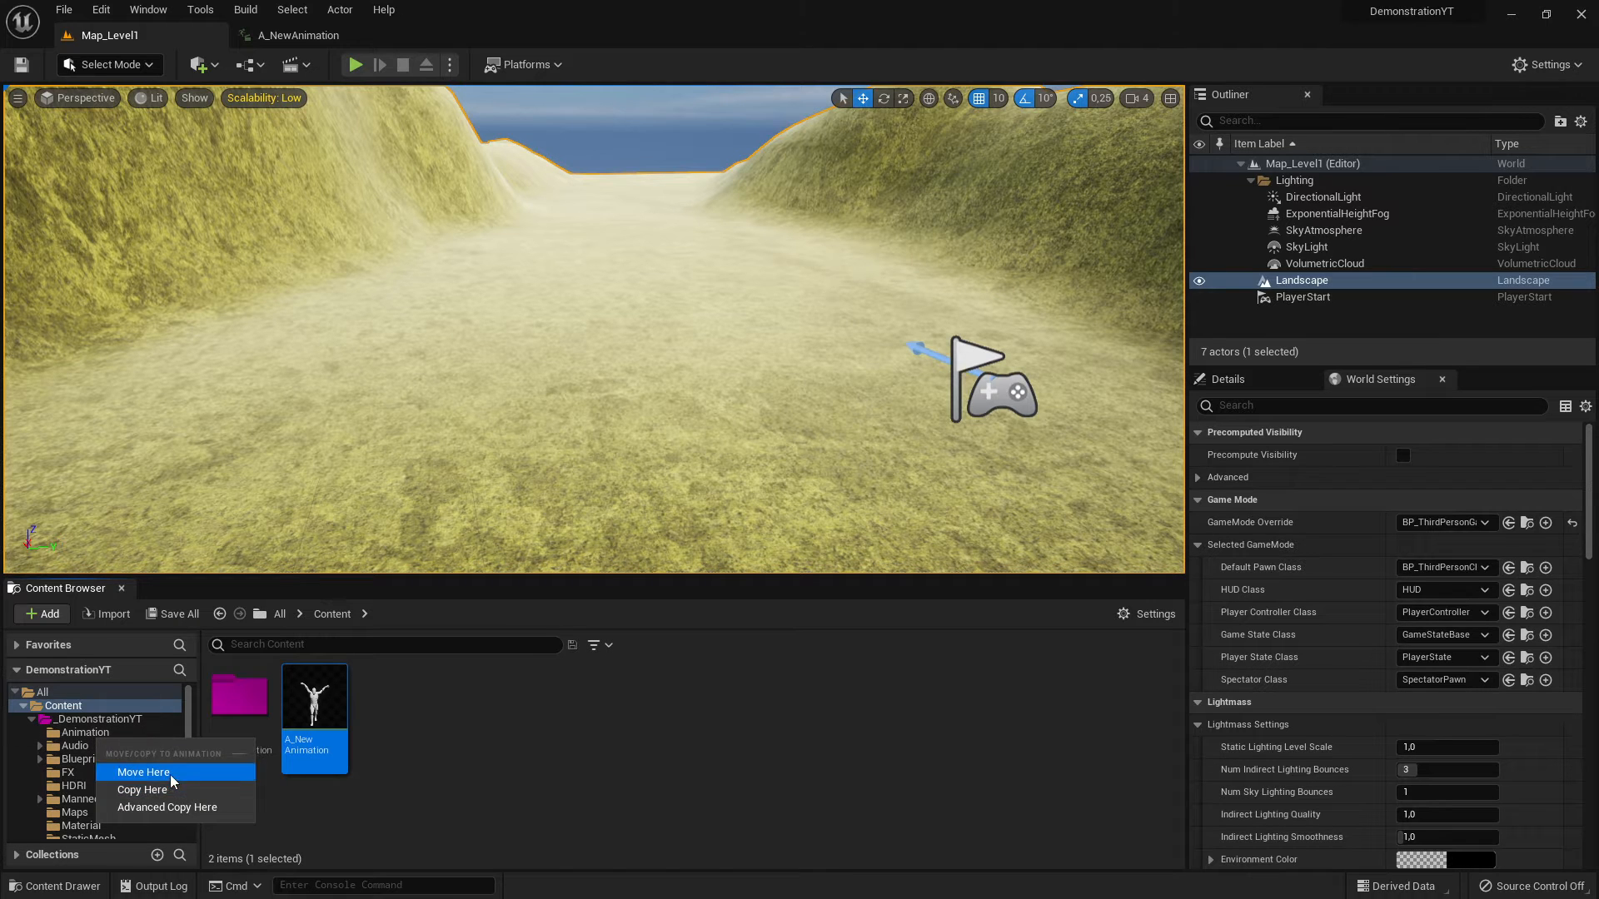
click(155, 768)
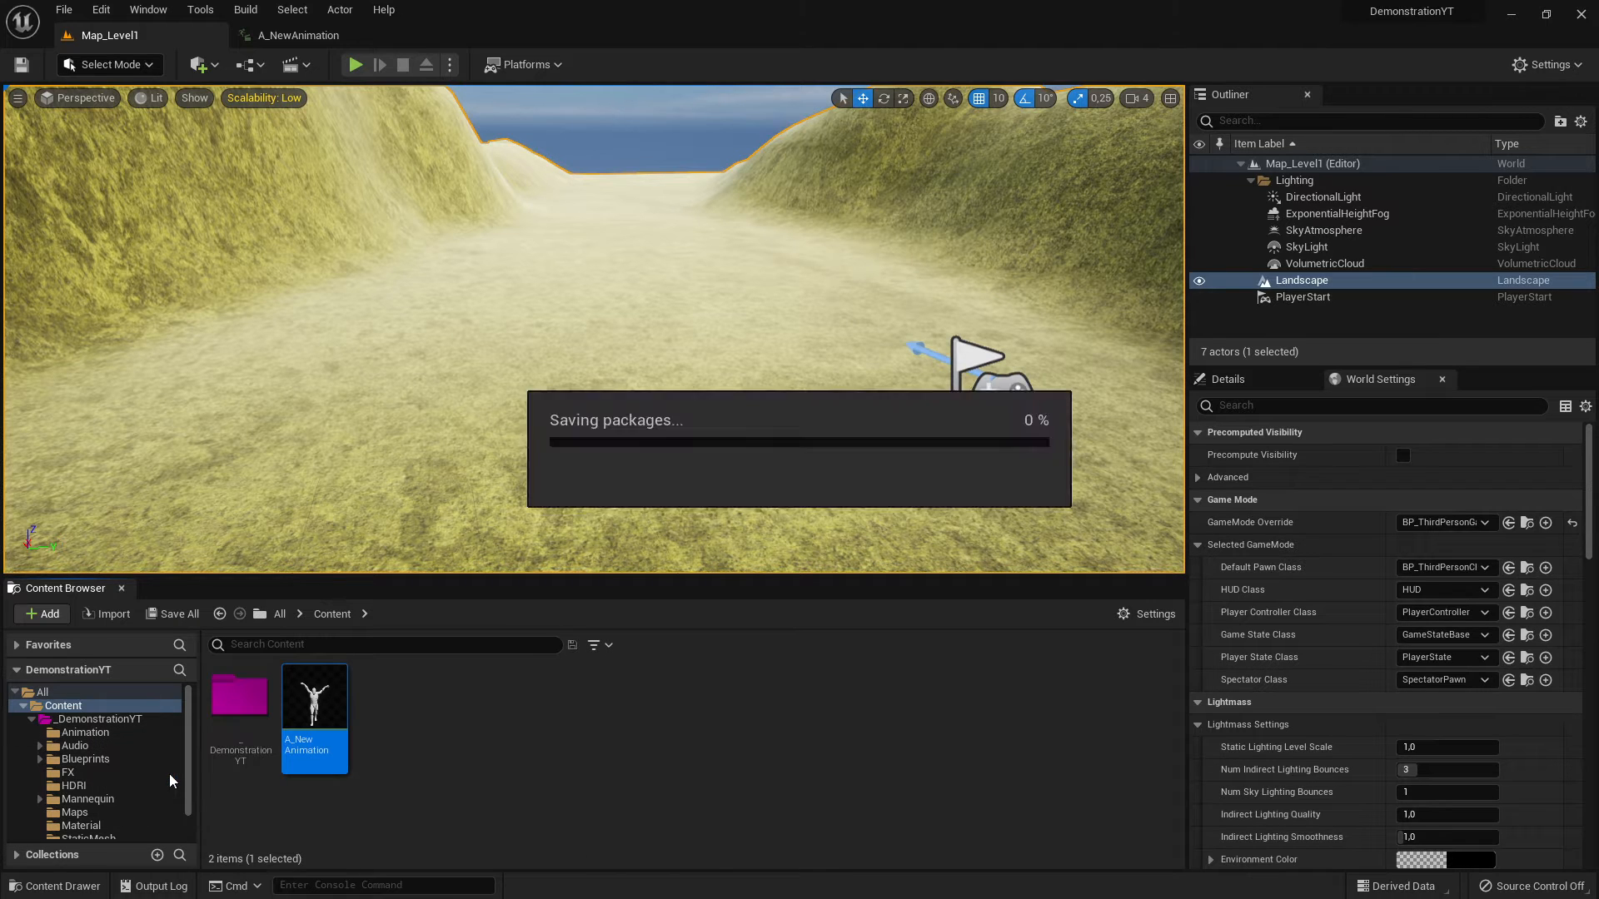
Fix up redirectors in the Content folder and open A_NewAnimation from the Animation folder.
right_click(64, 707)
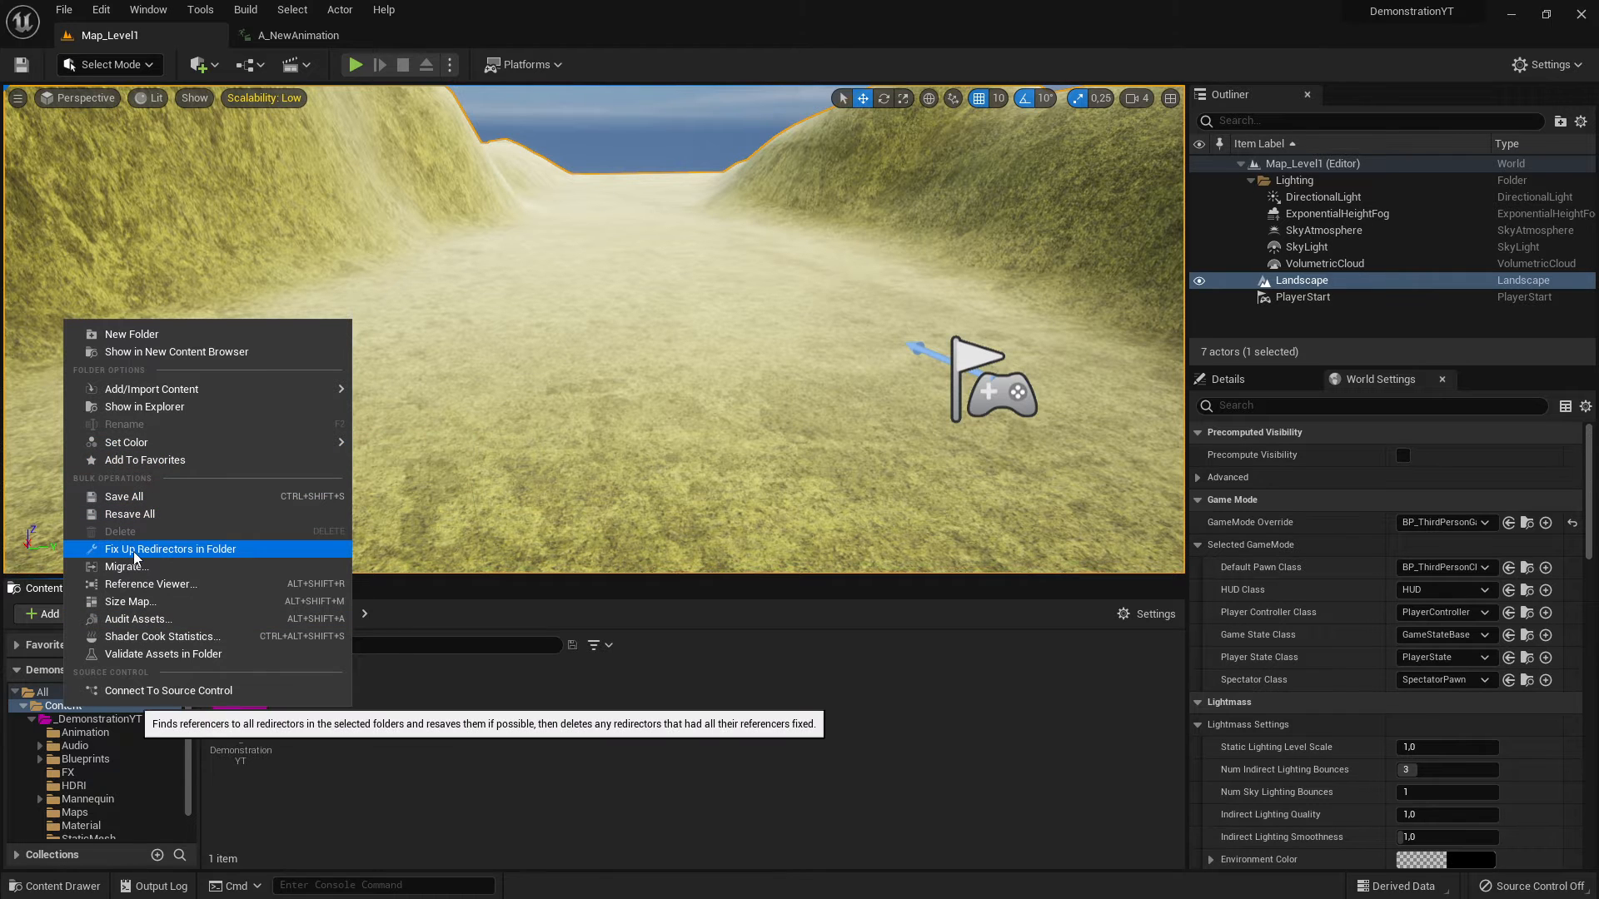
click(162, 548)
click(85, 732)
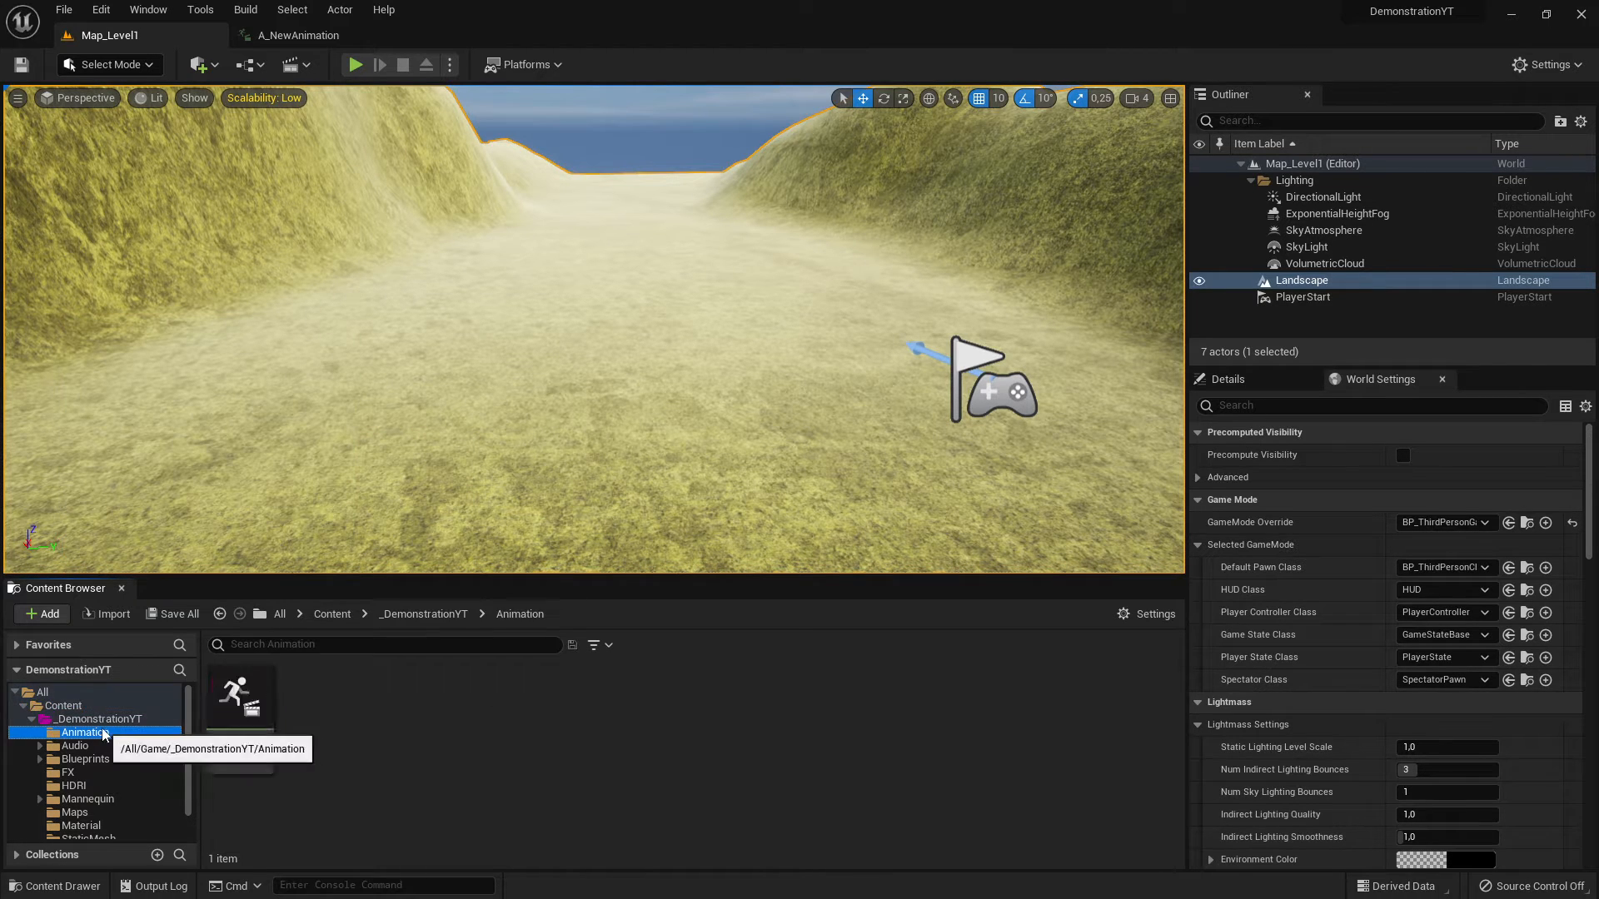
double_click(242, 702)
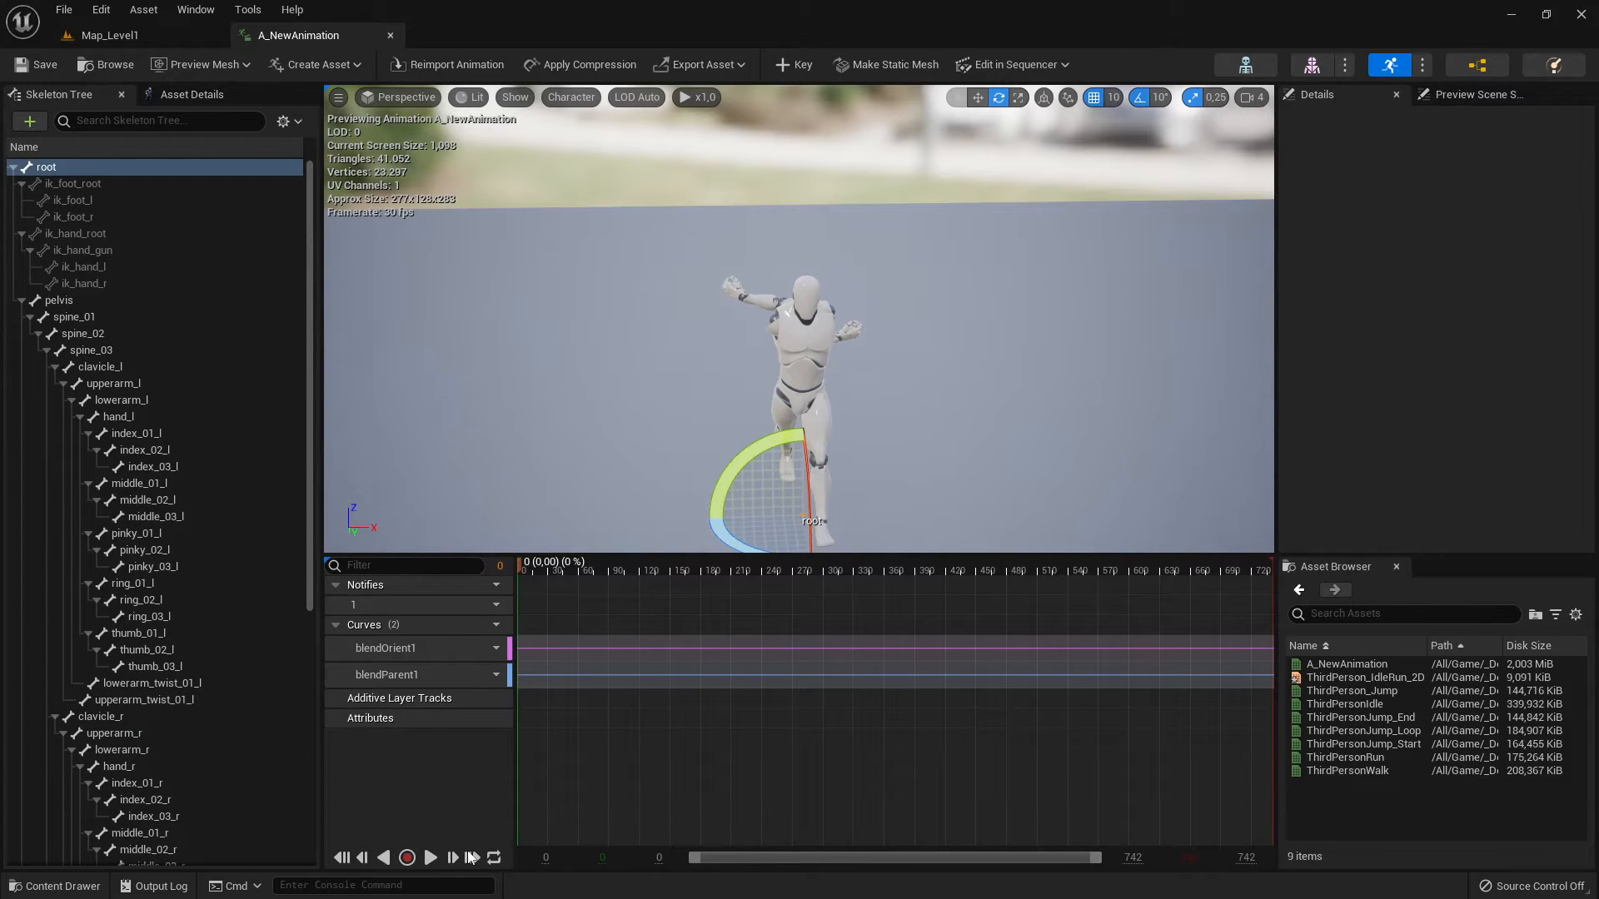
Play and scrub A_NewAnimation to frame 283, then remove frames 0 to 282 from the sequence.
click(431, 858)
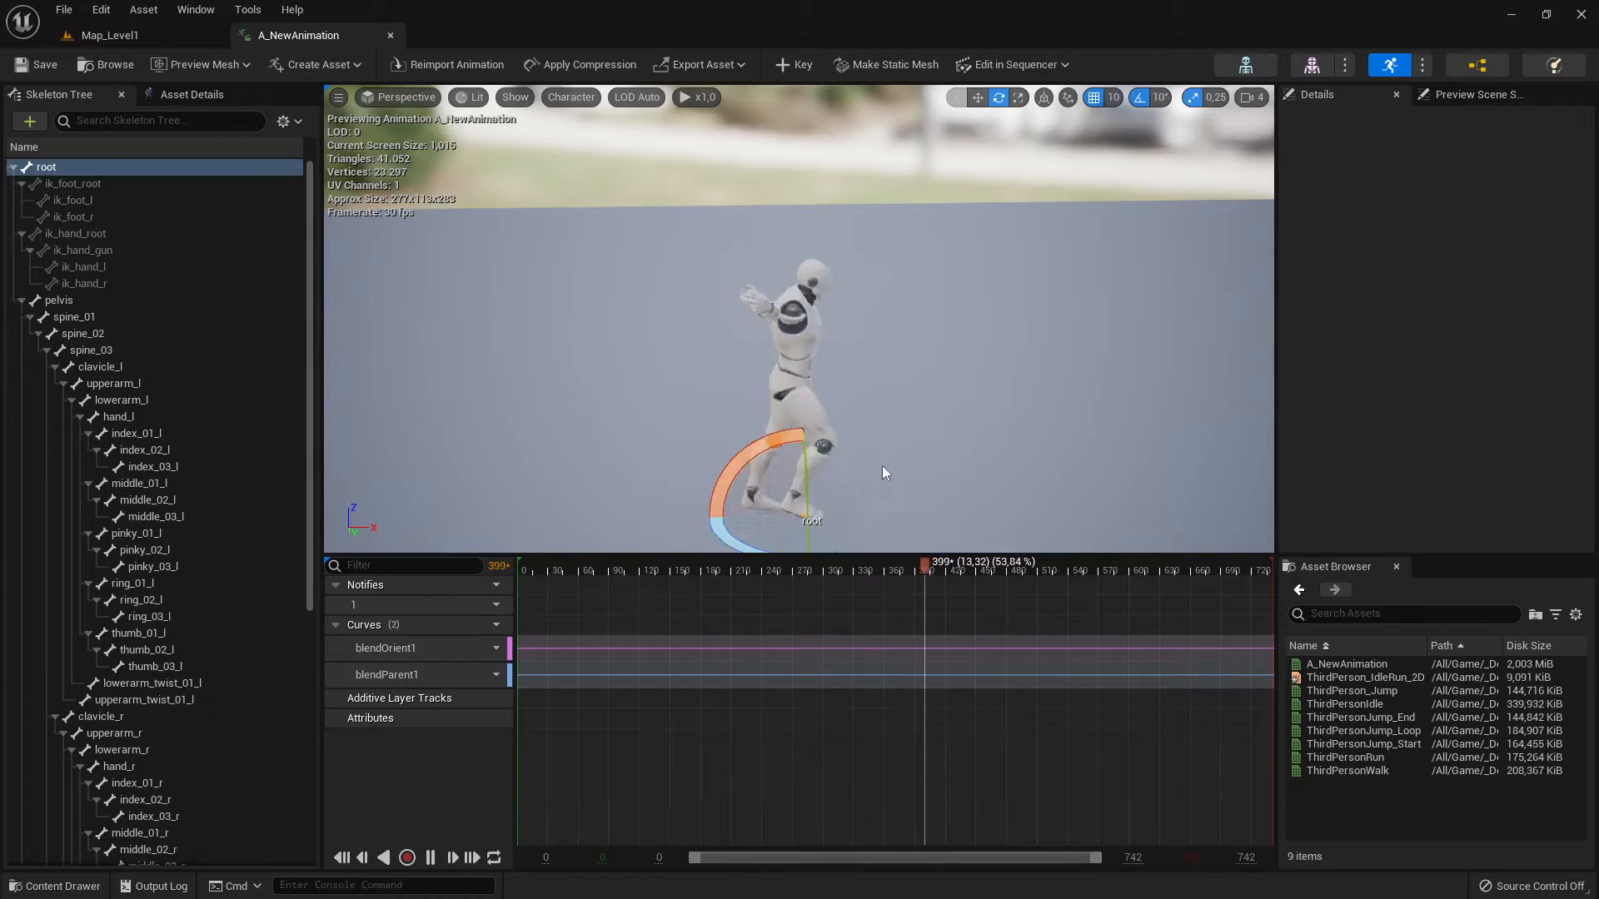
drag(968, 565, 738, 570)
drag(891, 573, 807, 582)
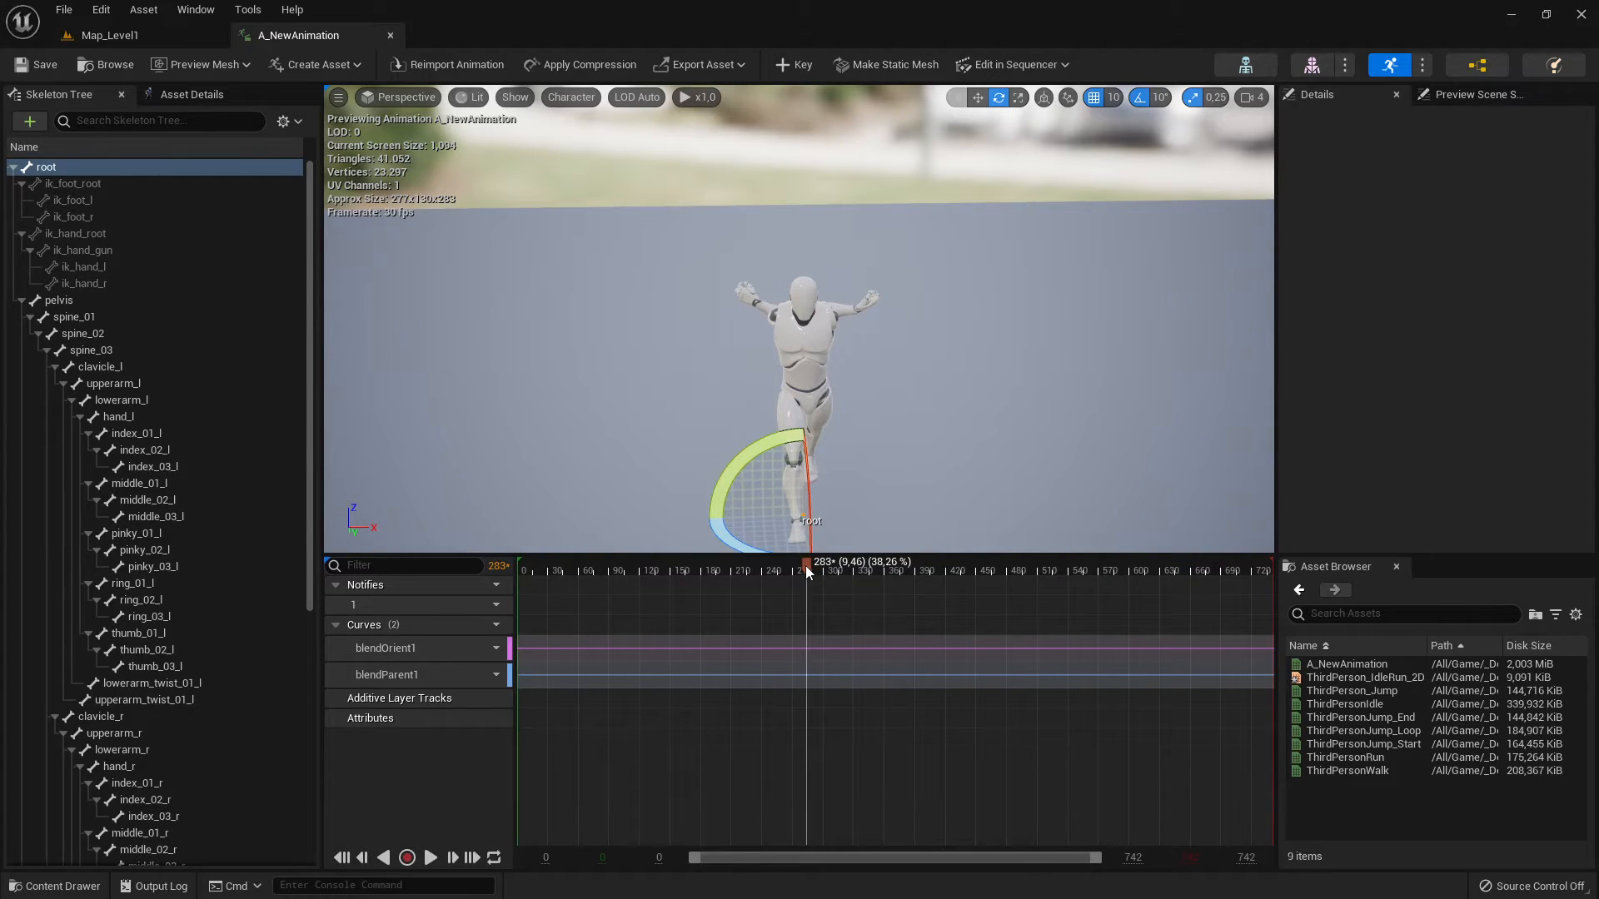
right_click(806, 567)
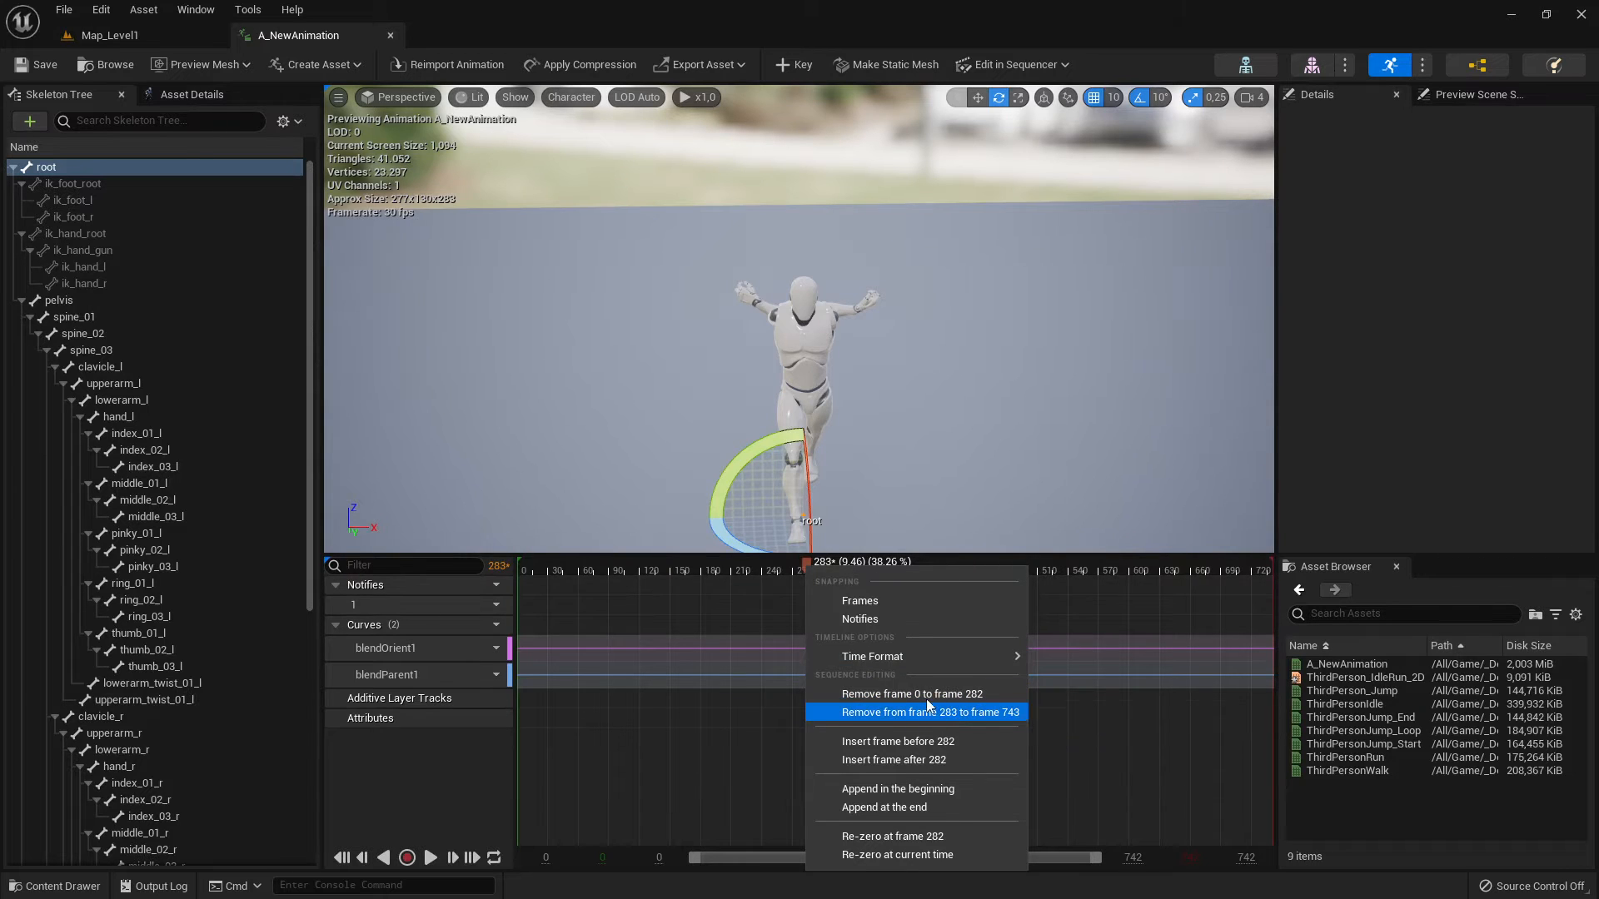
click(902, 694)
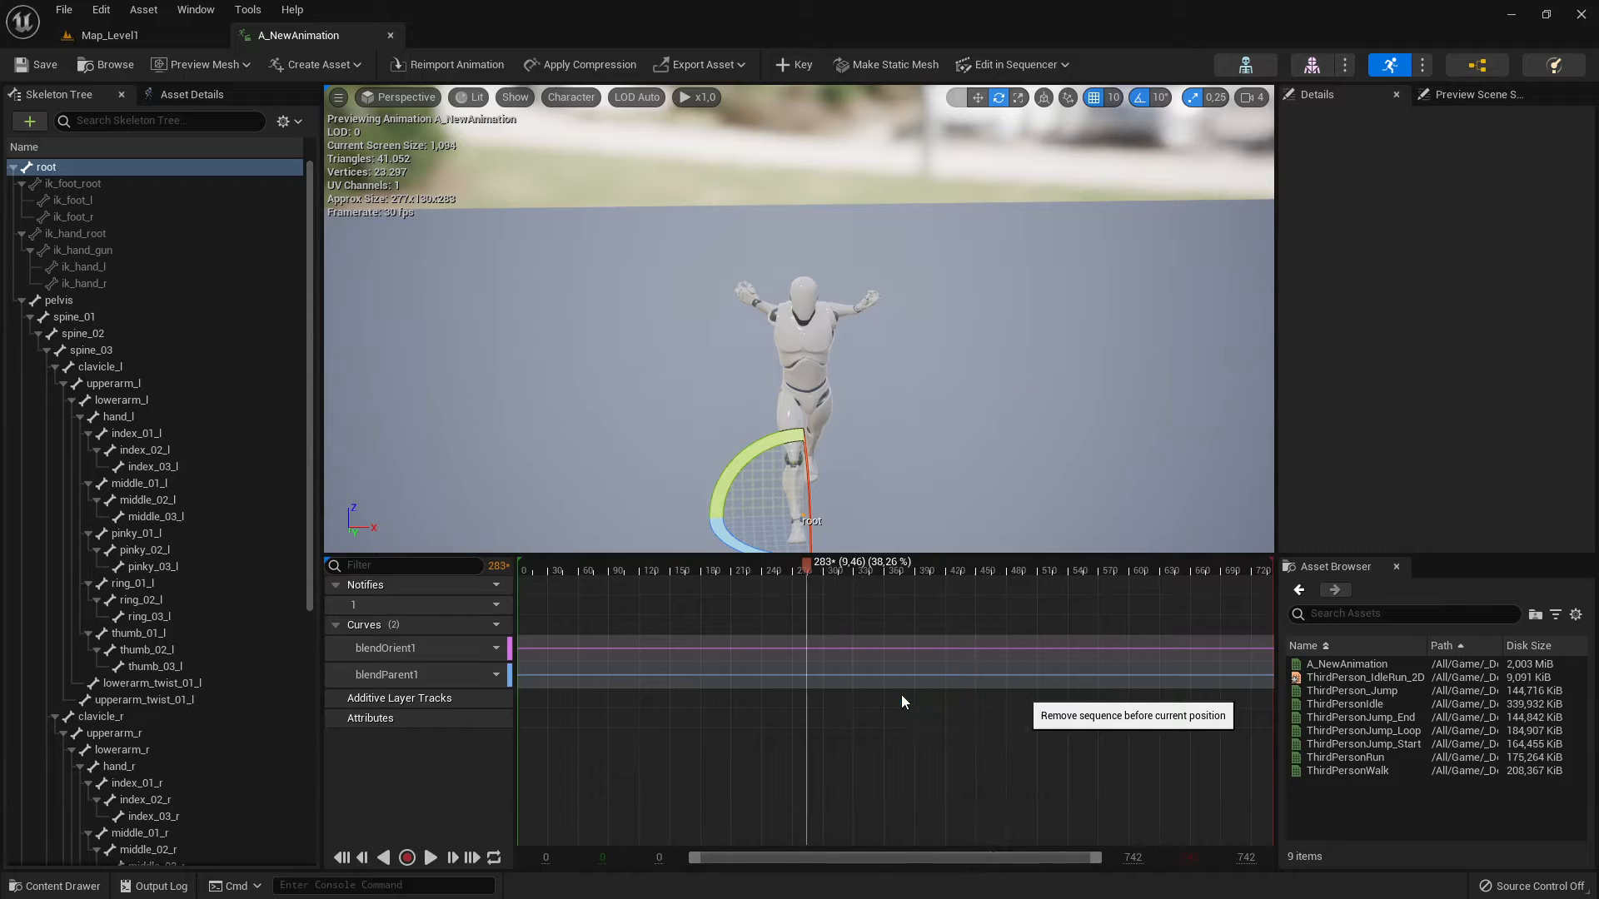
Play the trimmed A_NewAnimation from the start and scrub through its timeline to review the remaining motion.
click(429, 858)
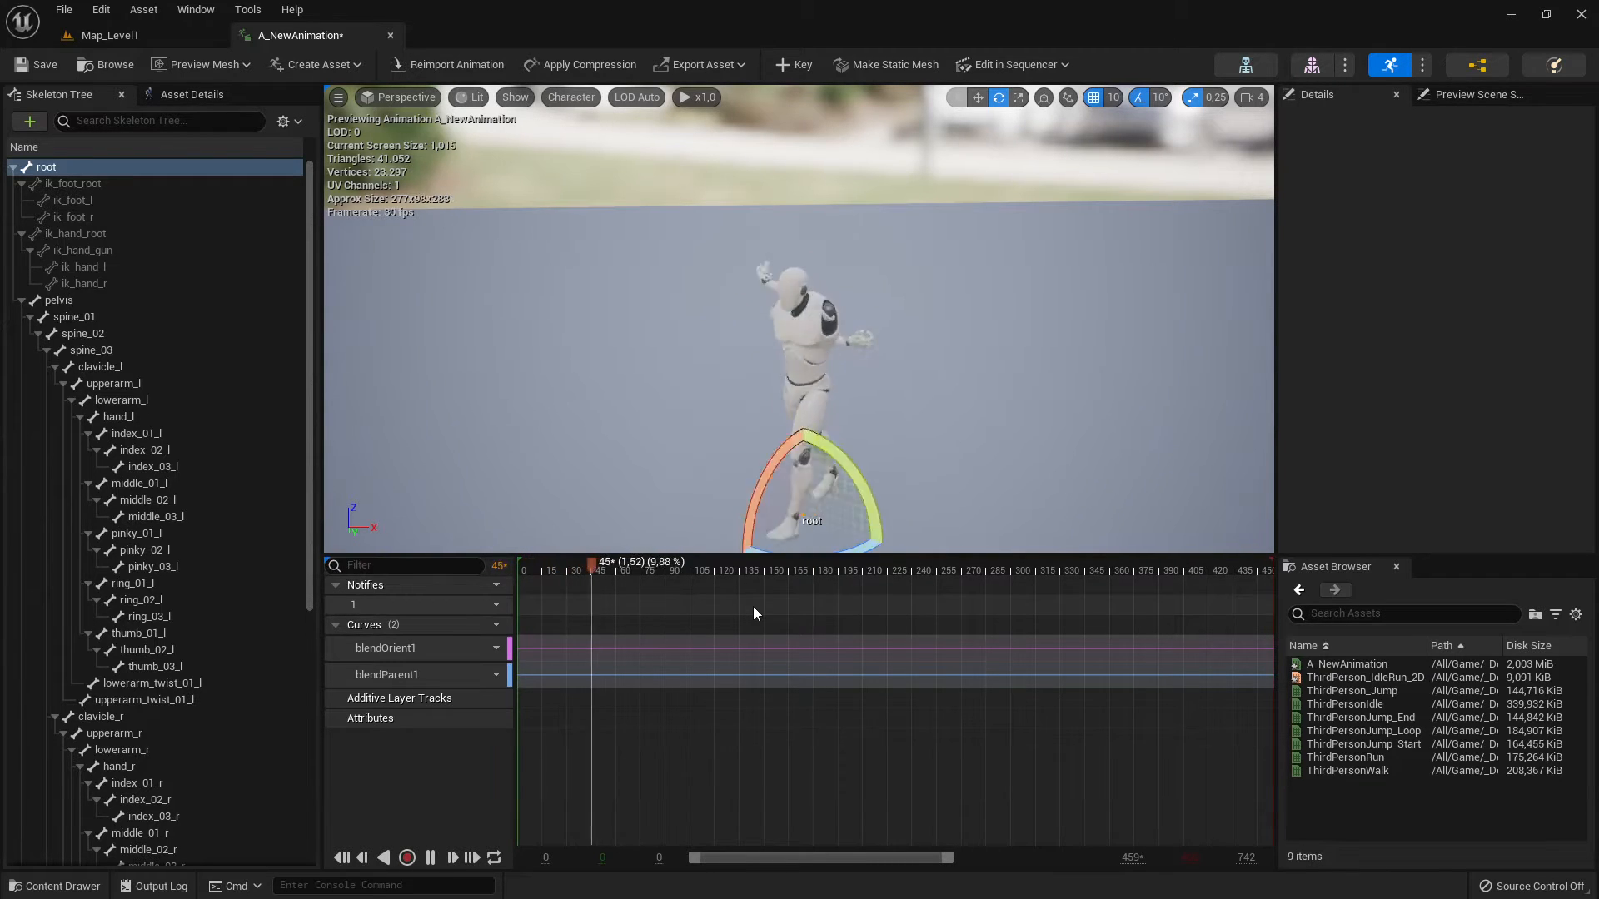
click(688, 565)
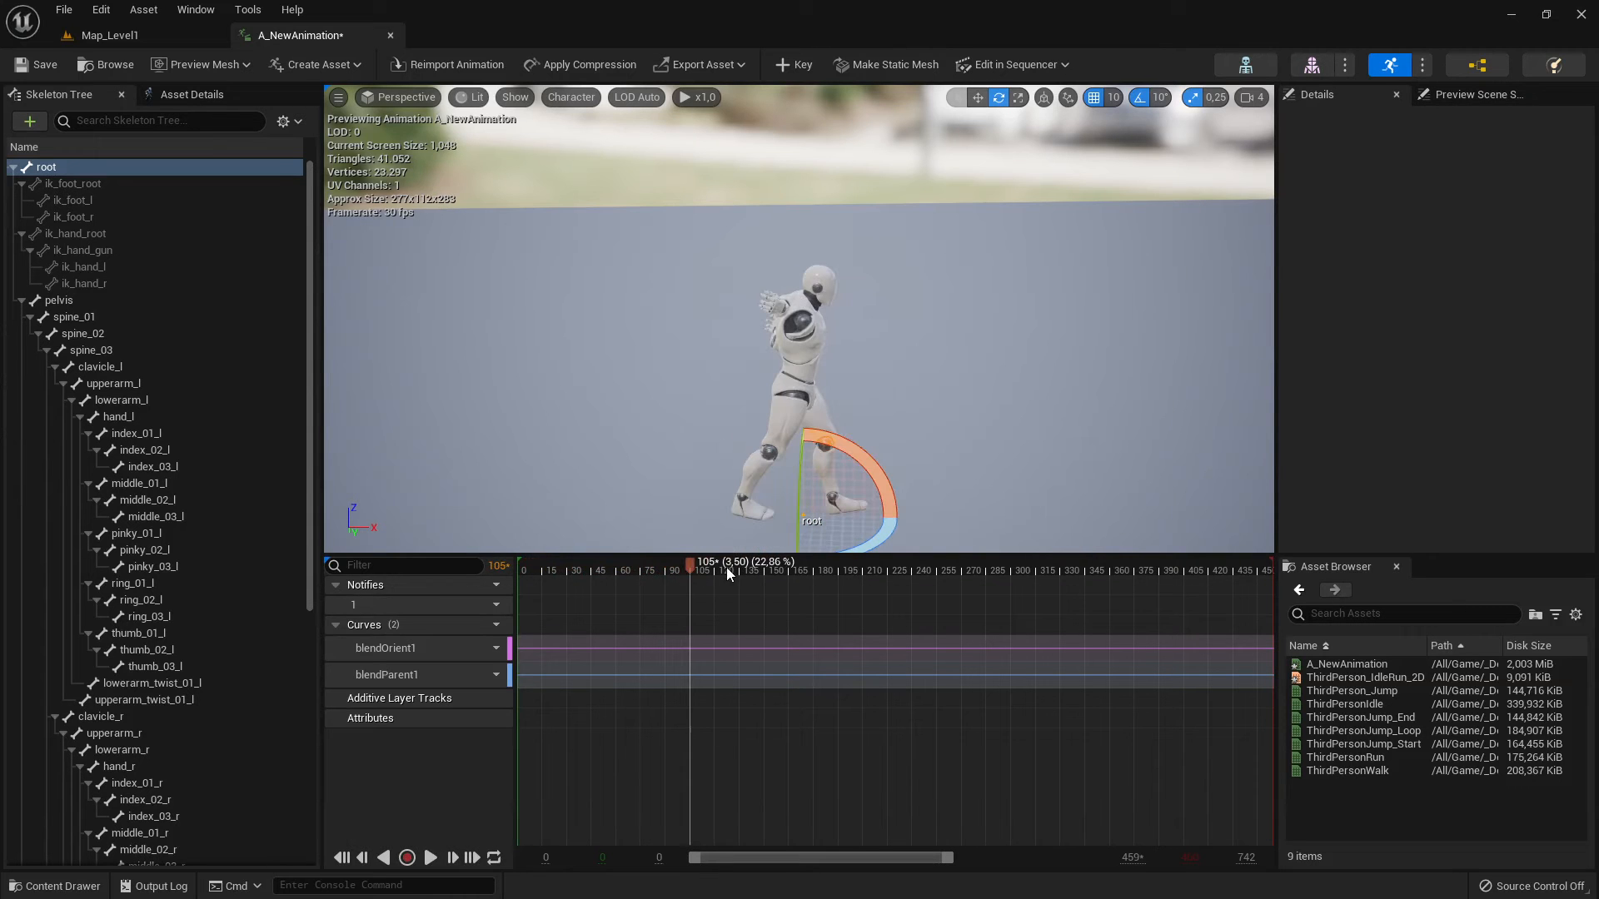
click(432, 856)
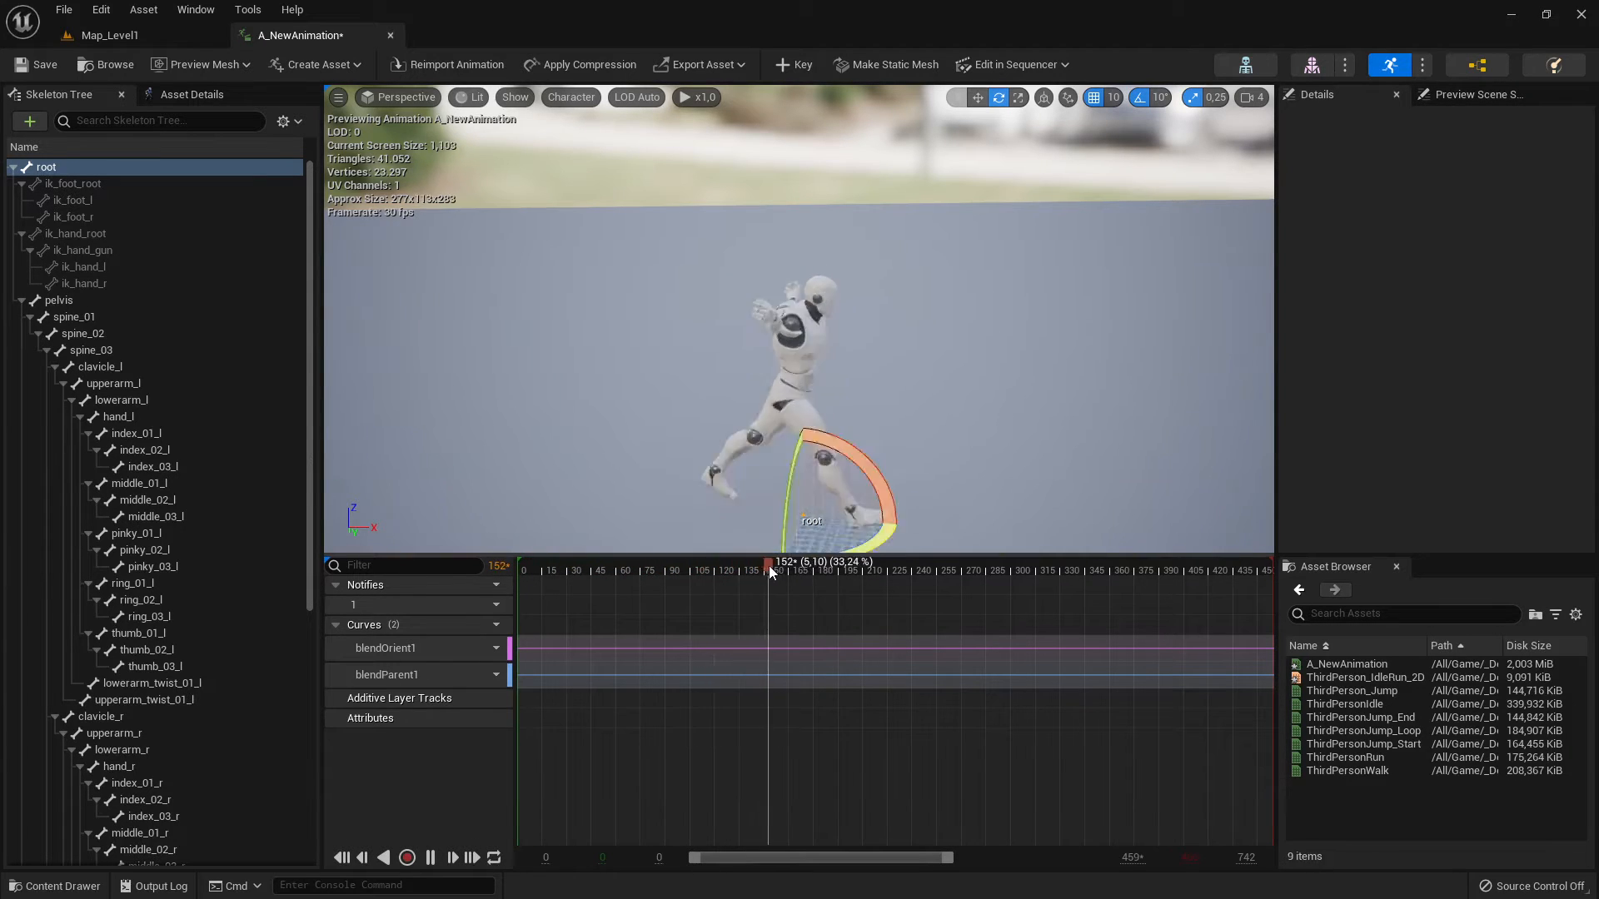
drag(773, 564, 519, 570)
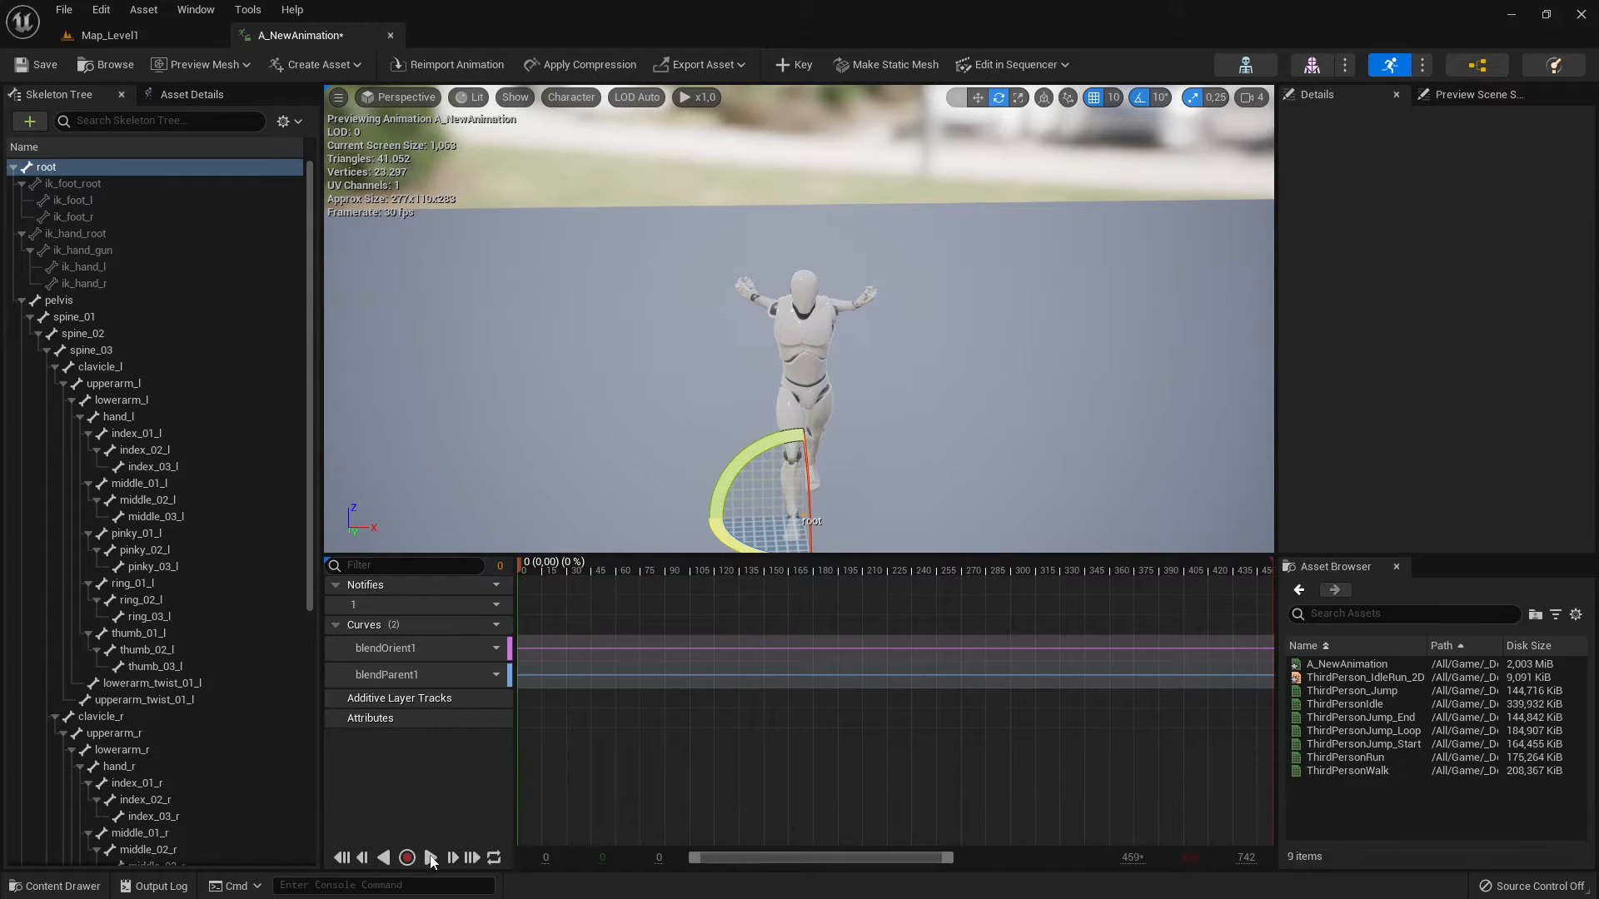
click(431, 858)
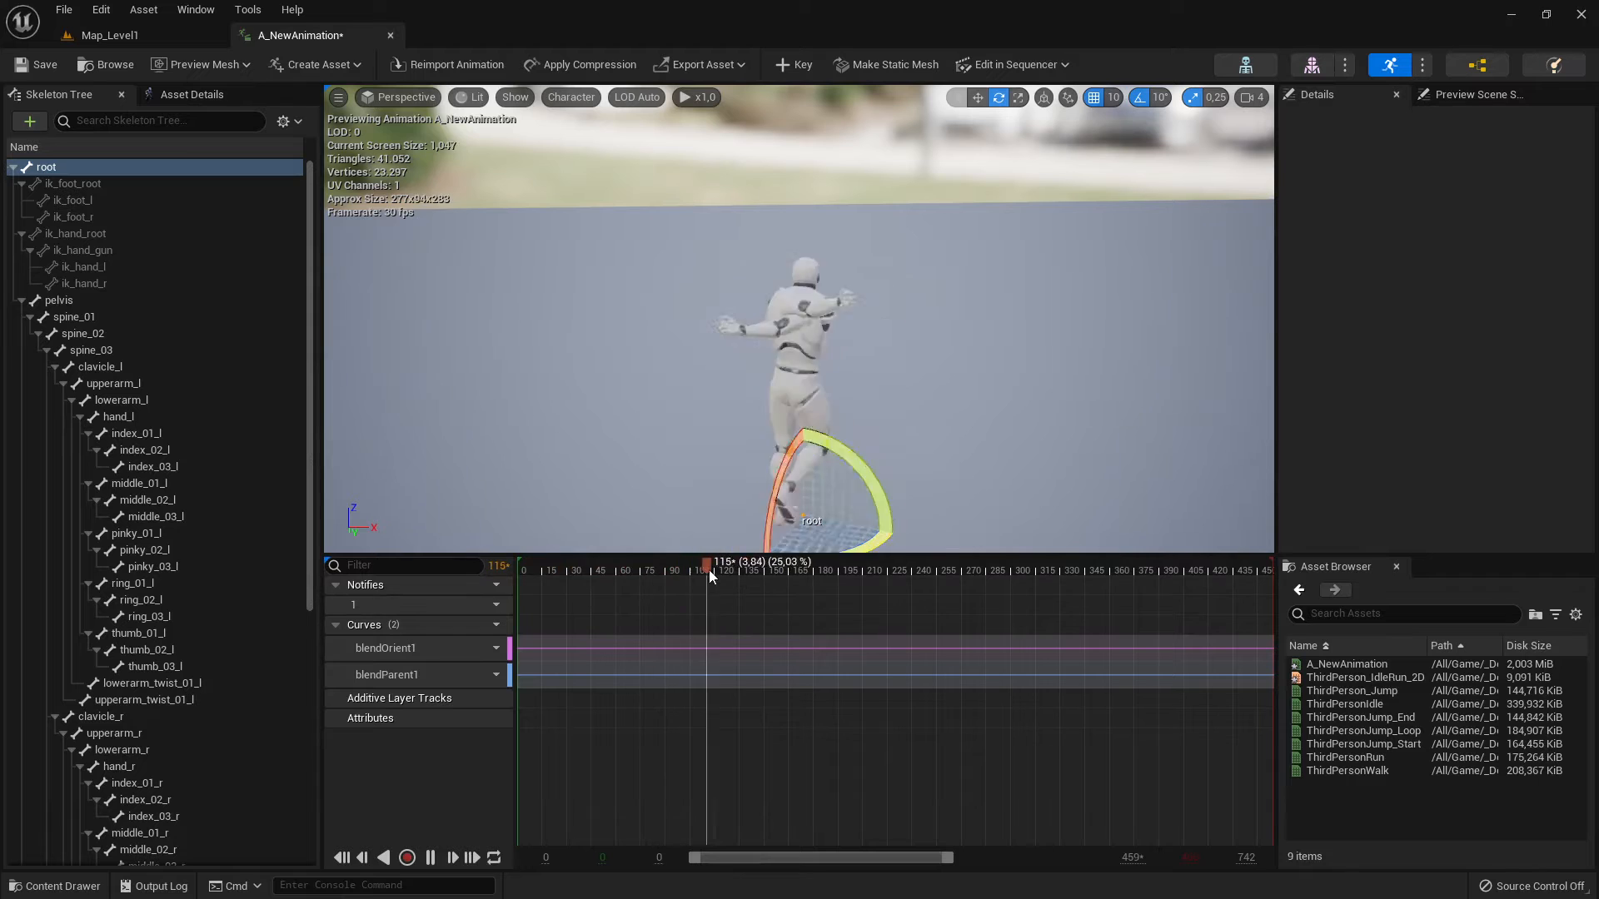
Scrub A_NewAnimation to frame 46 and remove frames 0 to 46 from the sequence.
drag(708, 569, 572, 568)
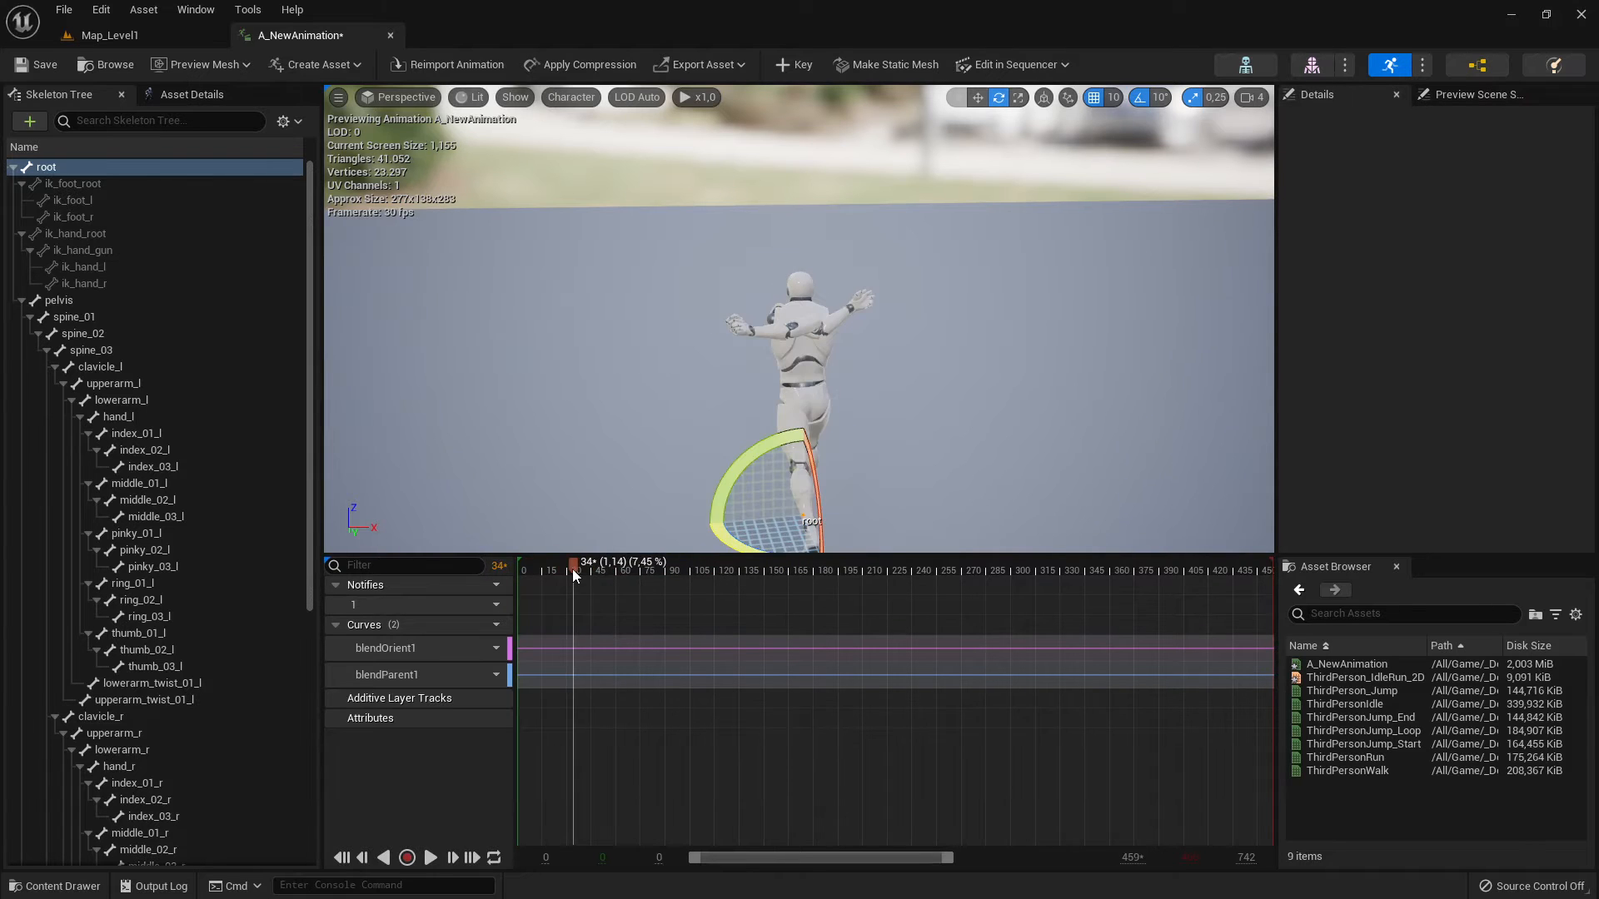
click(430, 858)
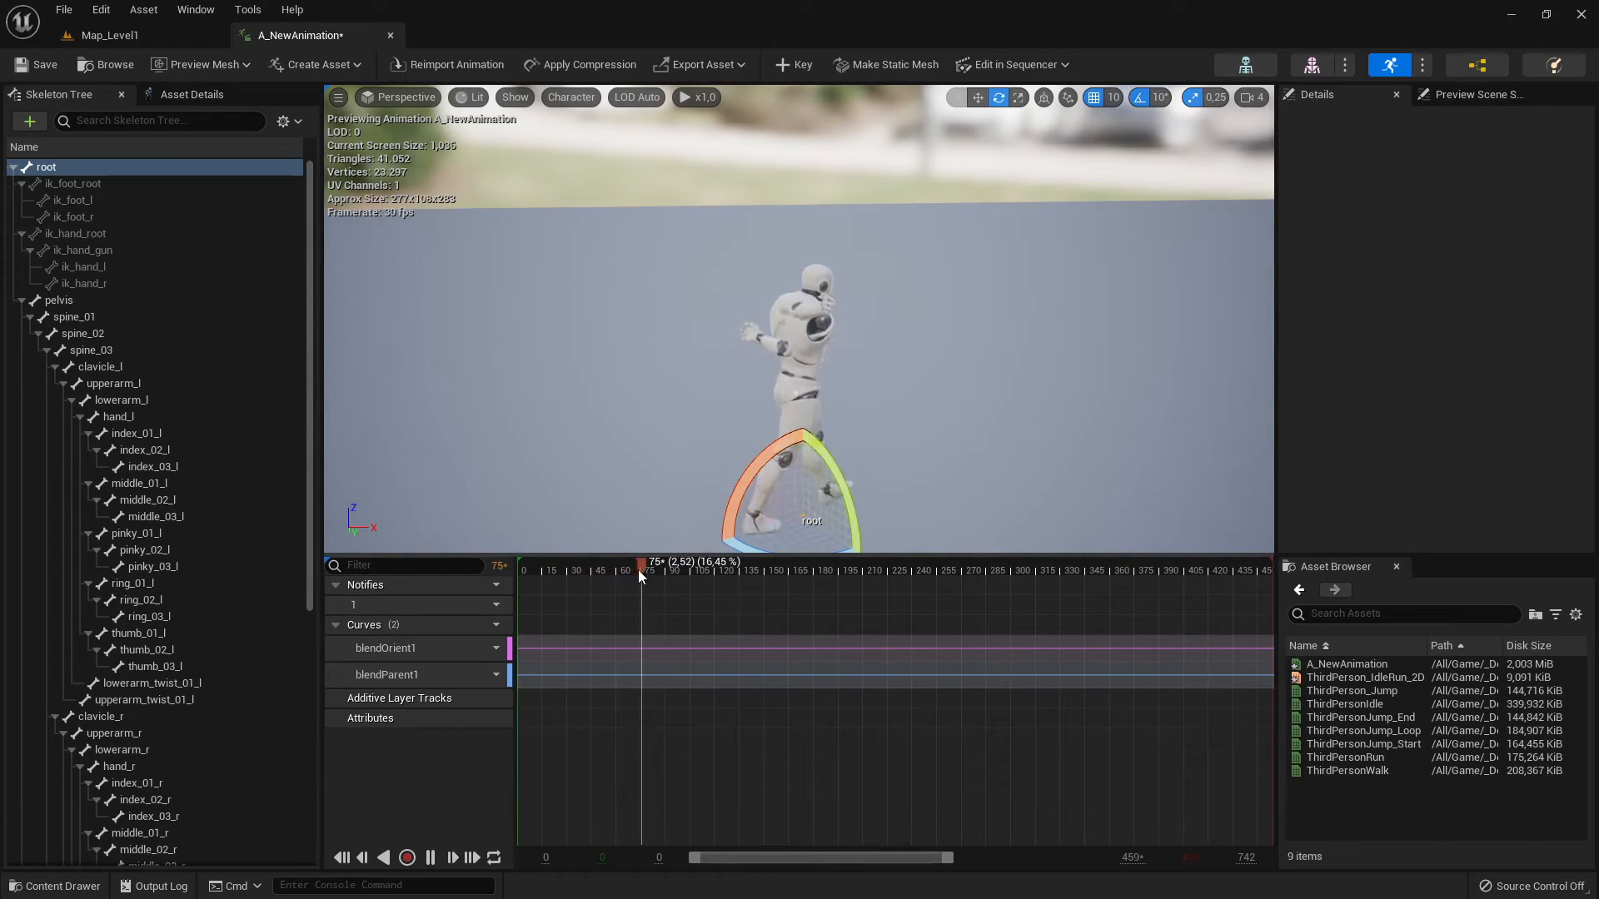
drag(637, 569, 595, 571)
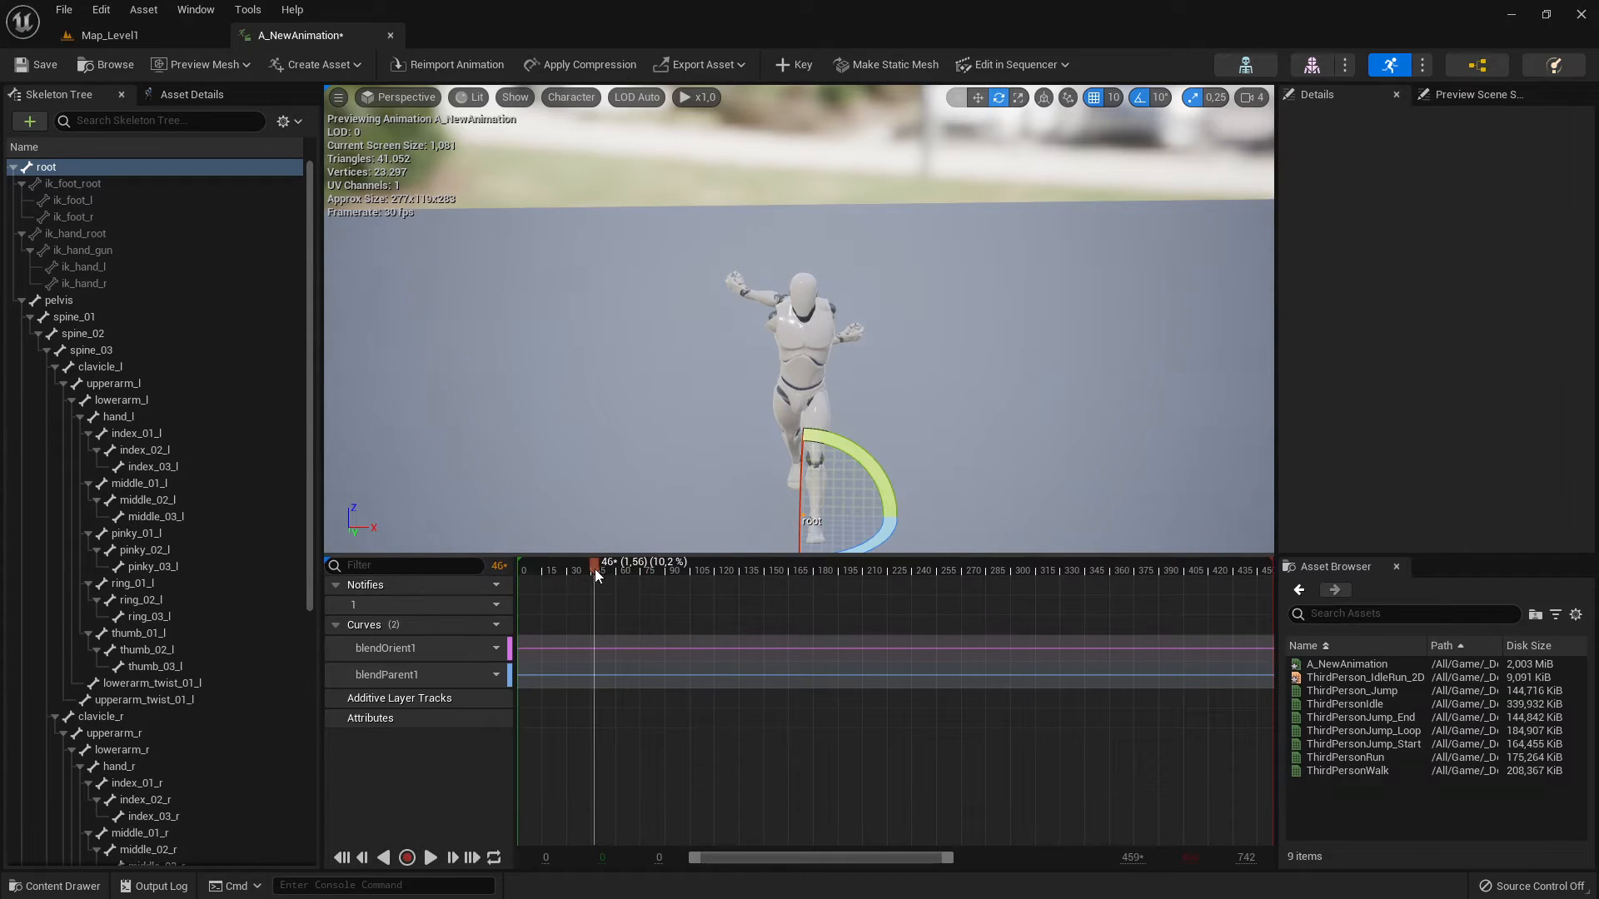
right_click(594, 563)
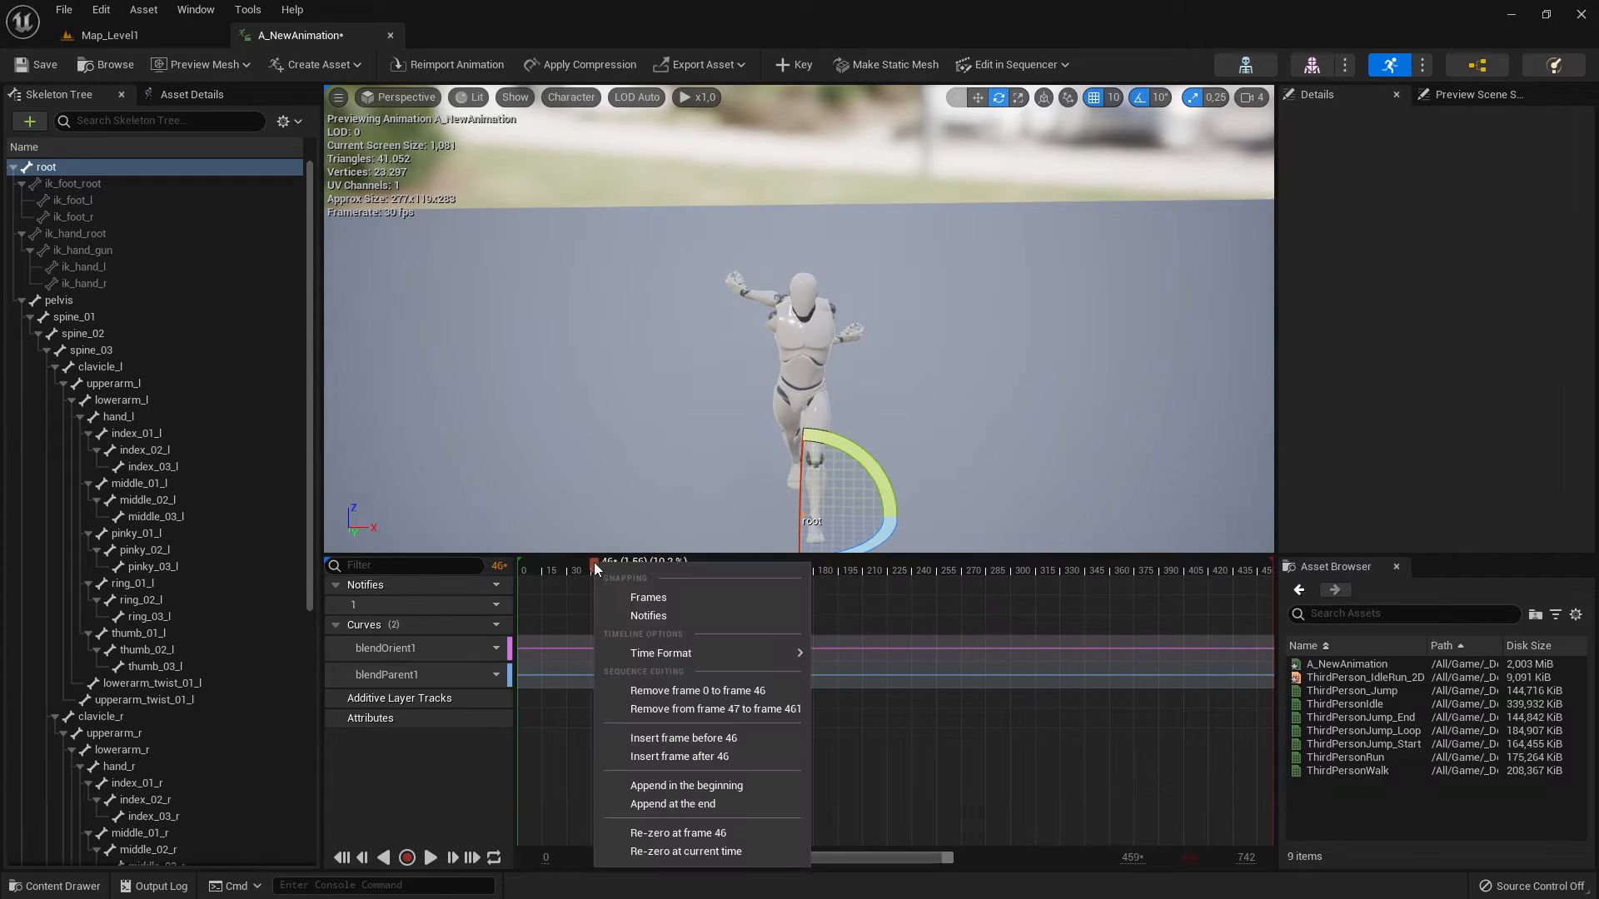
click(739, 691)
Find the end of the motion around frame 79, remove frames 80 to 415, and play the trimmed animation.
click(432, 857)
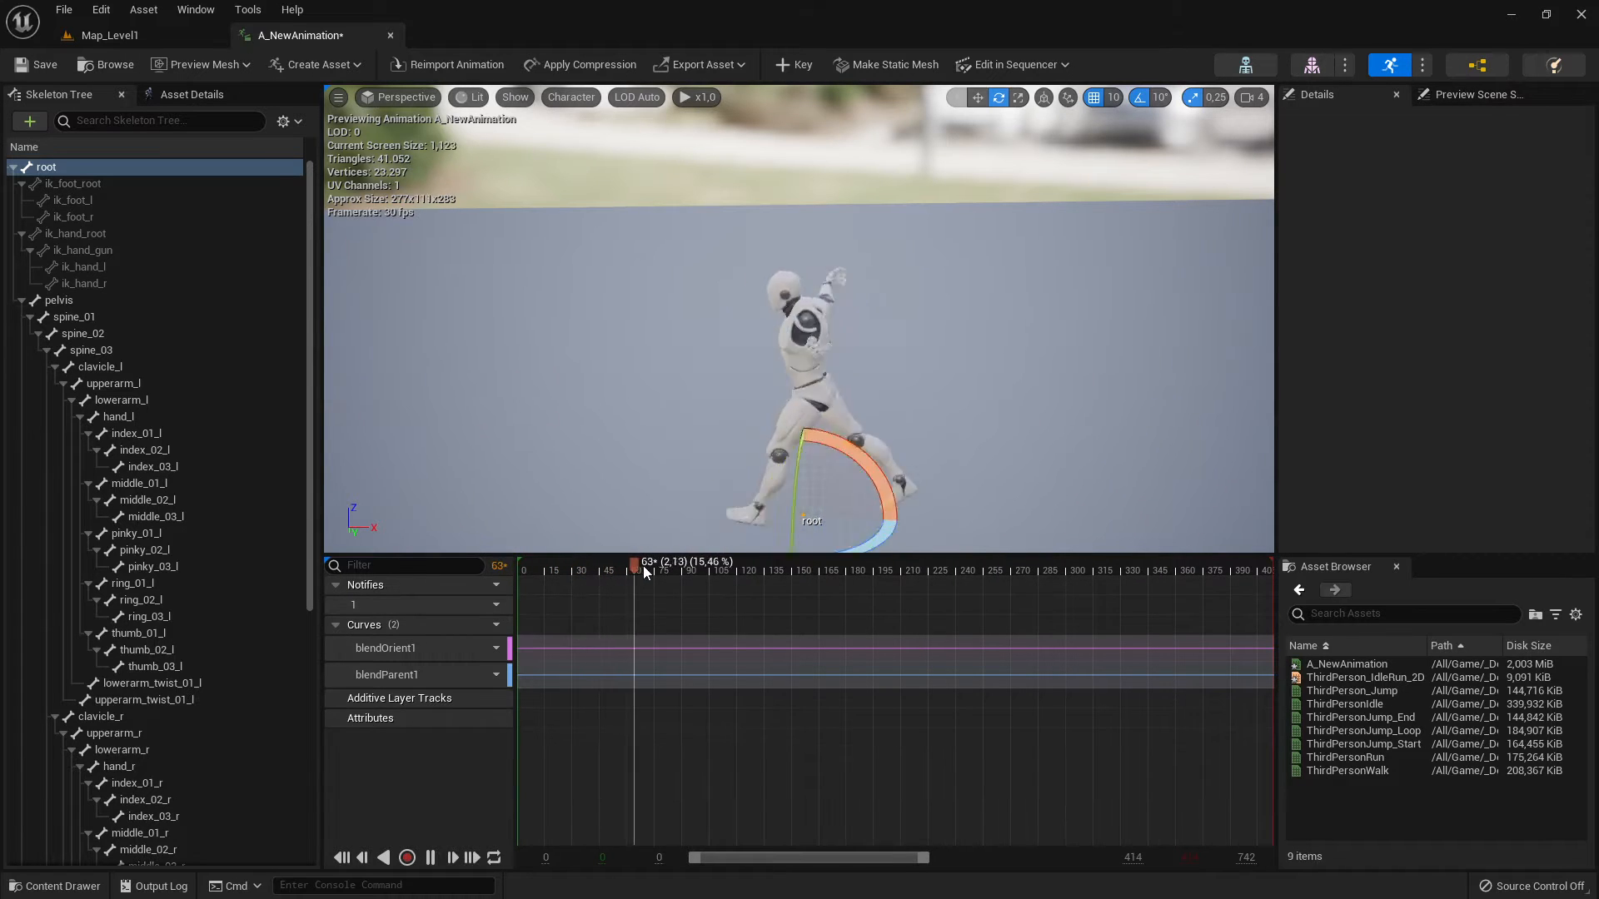
drag(645, 568, 683, 570)
drag(666, 571, 651, 575)
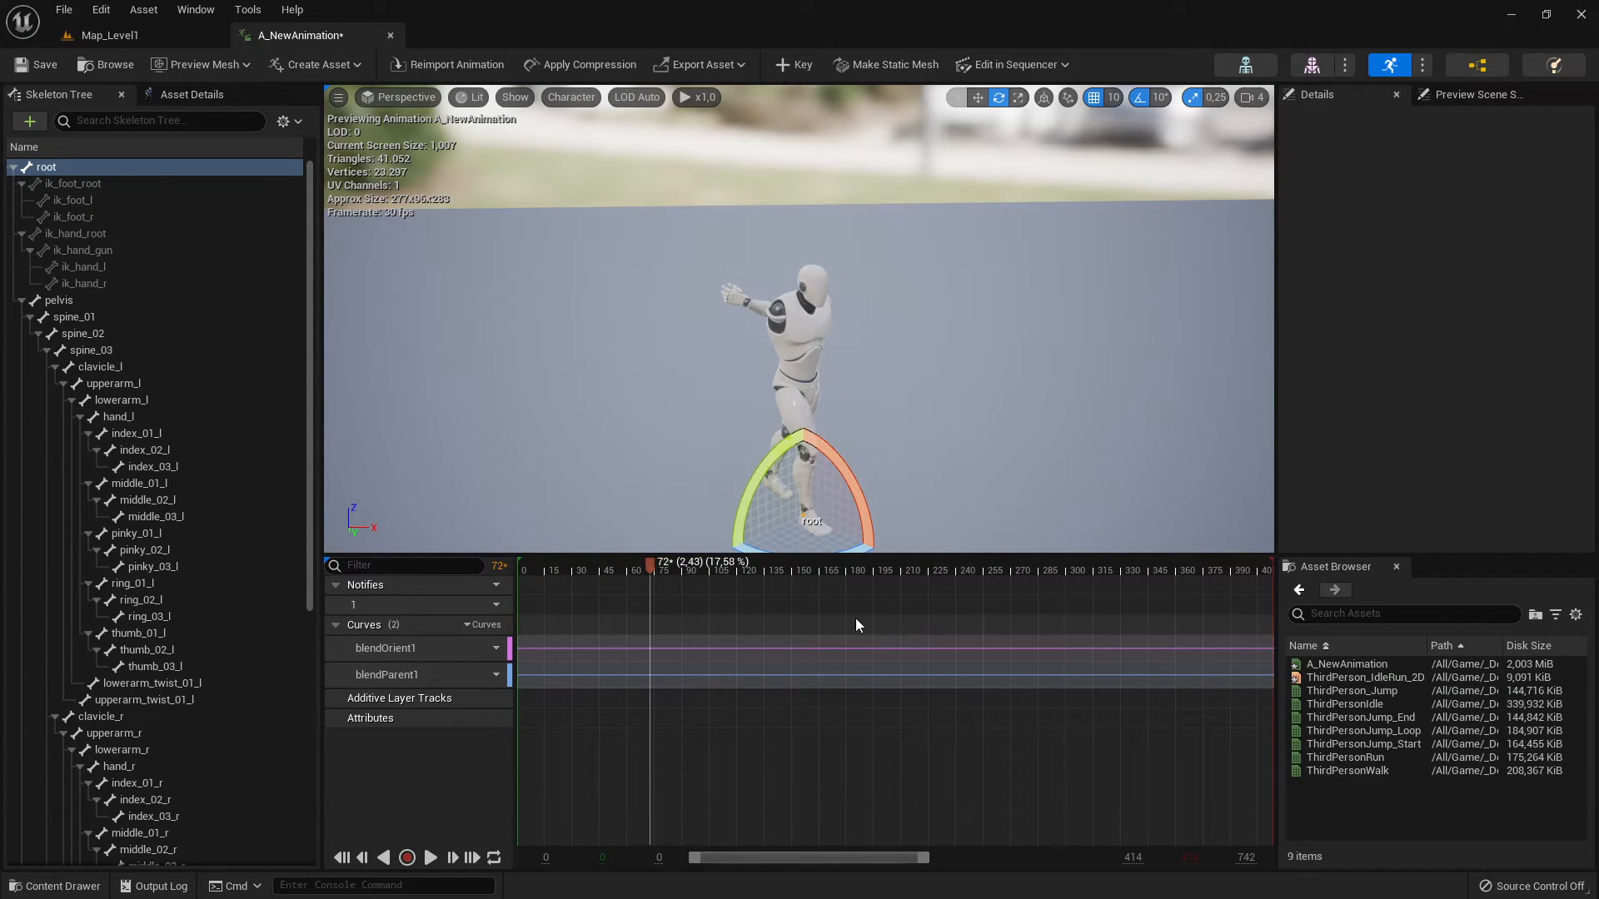
click(657, 568)
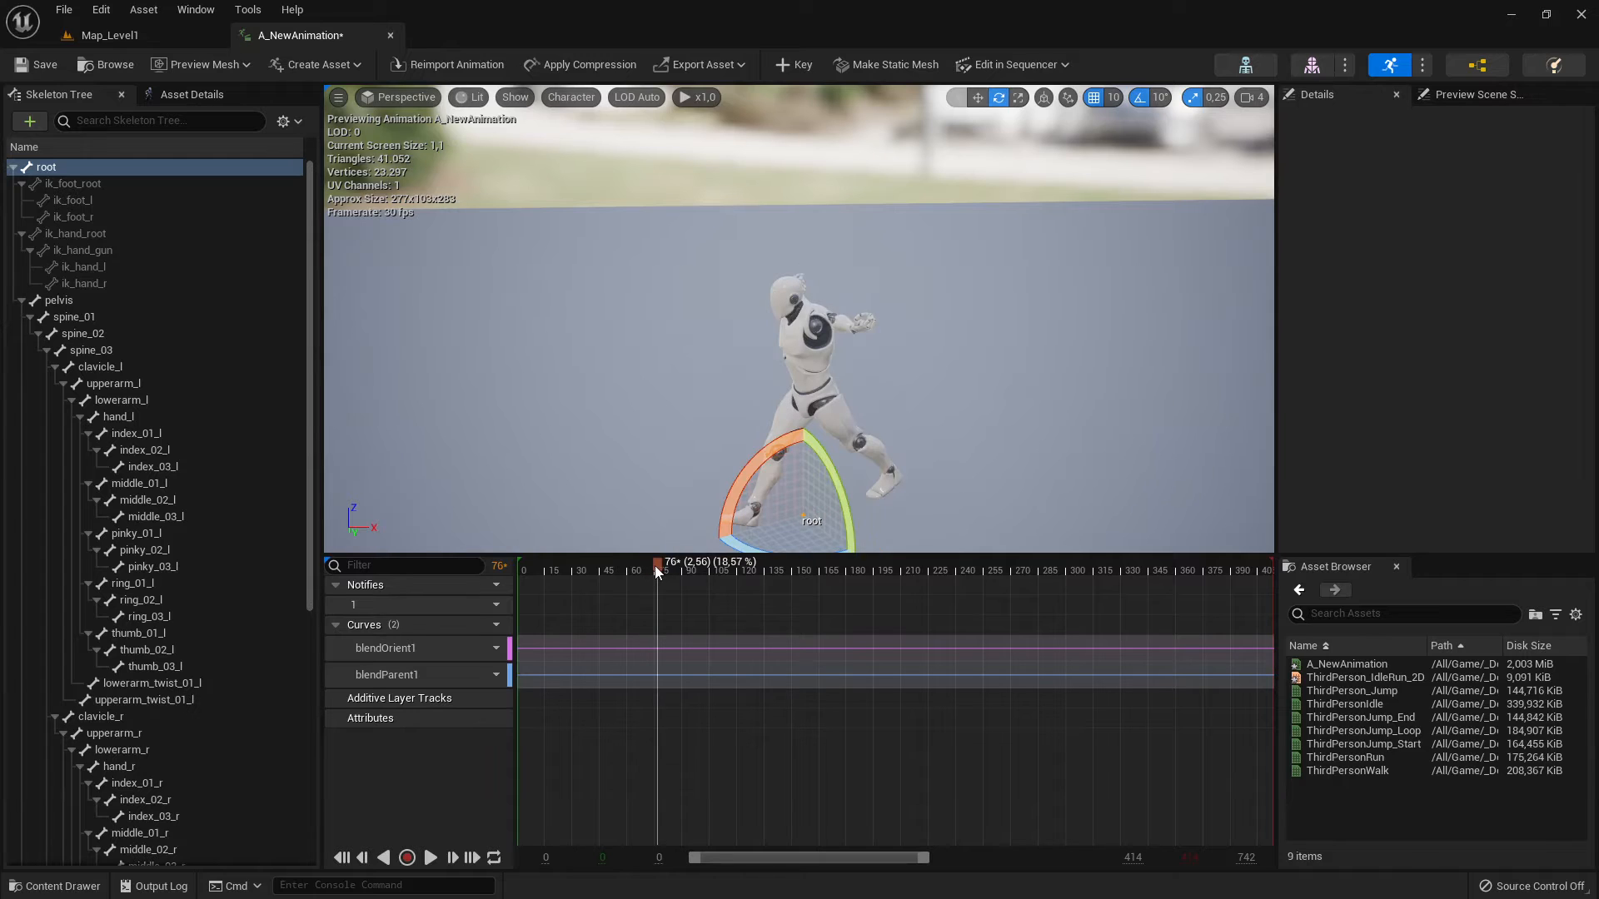
click(644, 571)
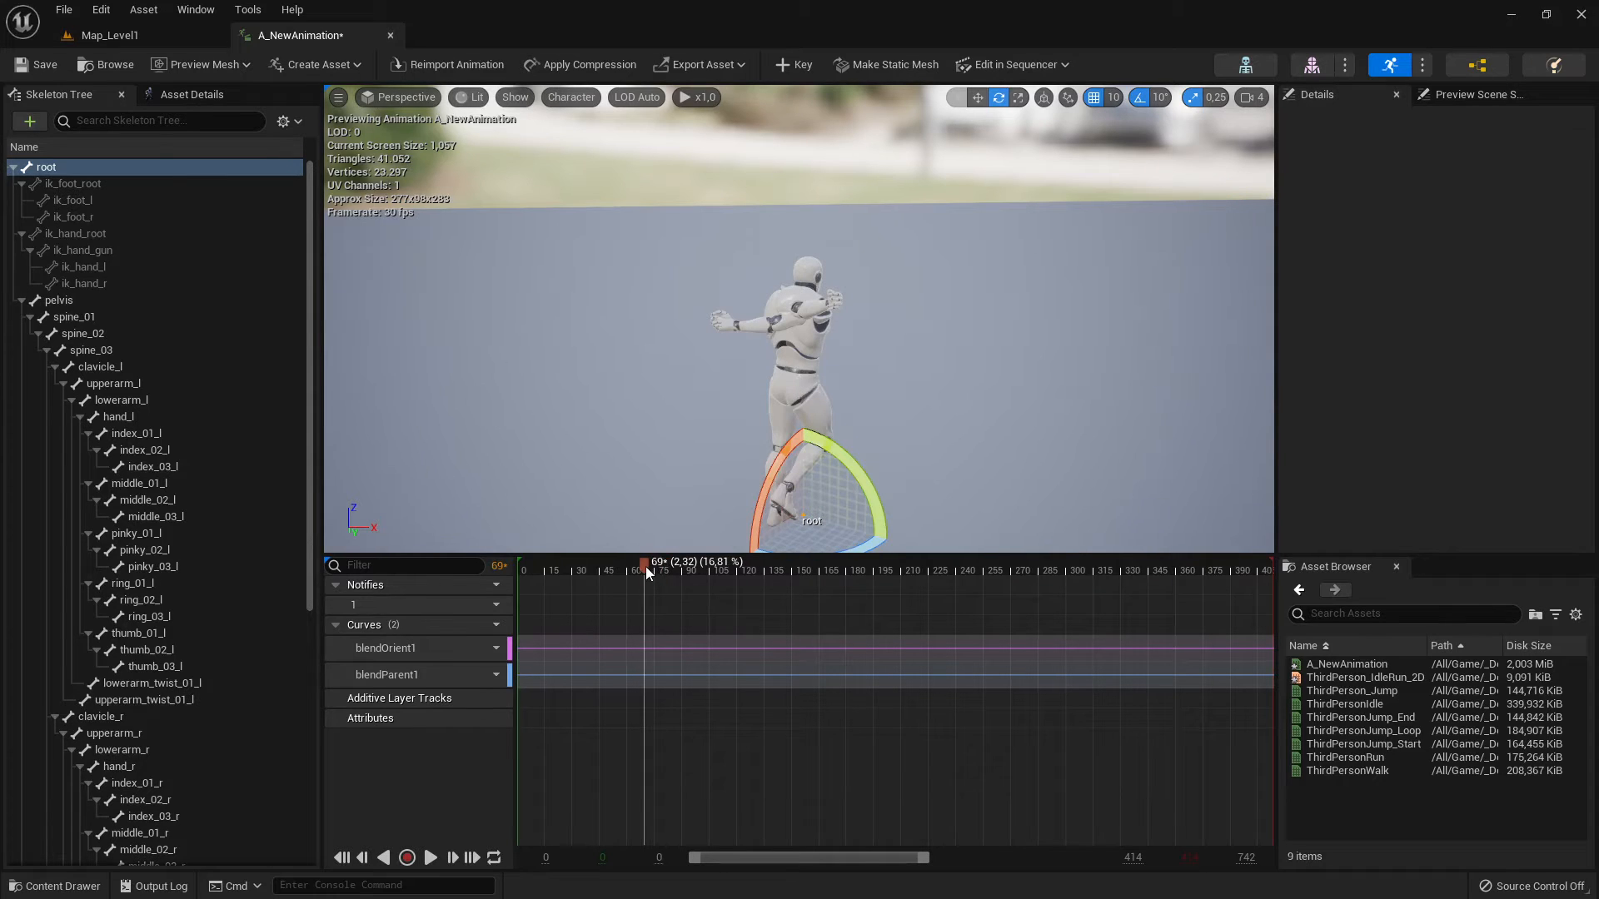
click(655, 570)
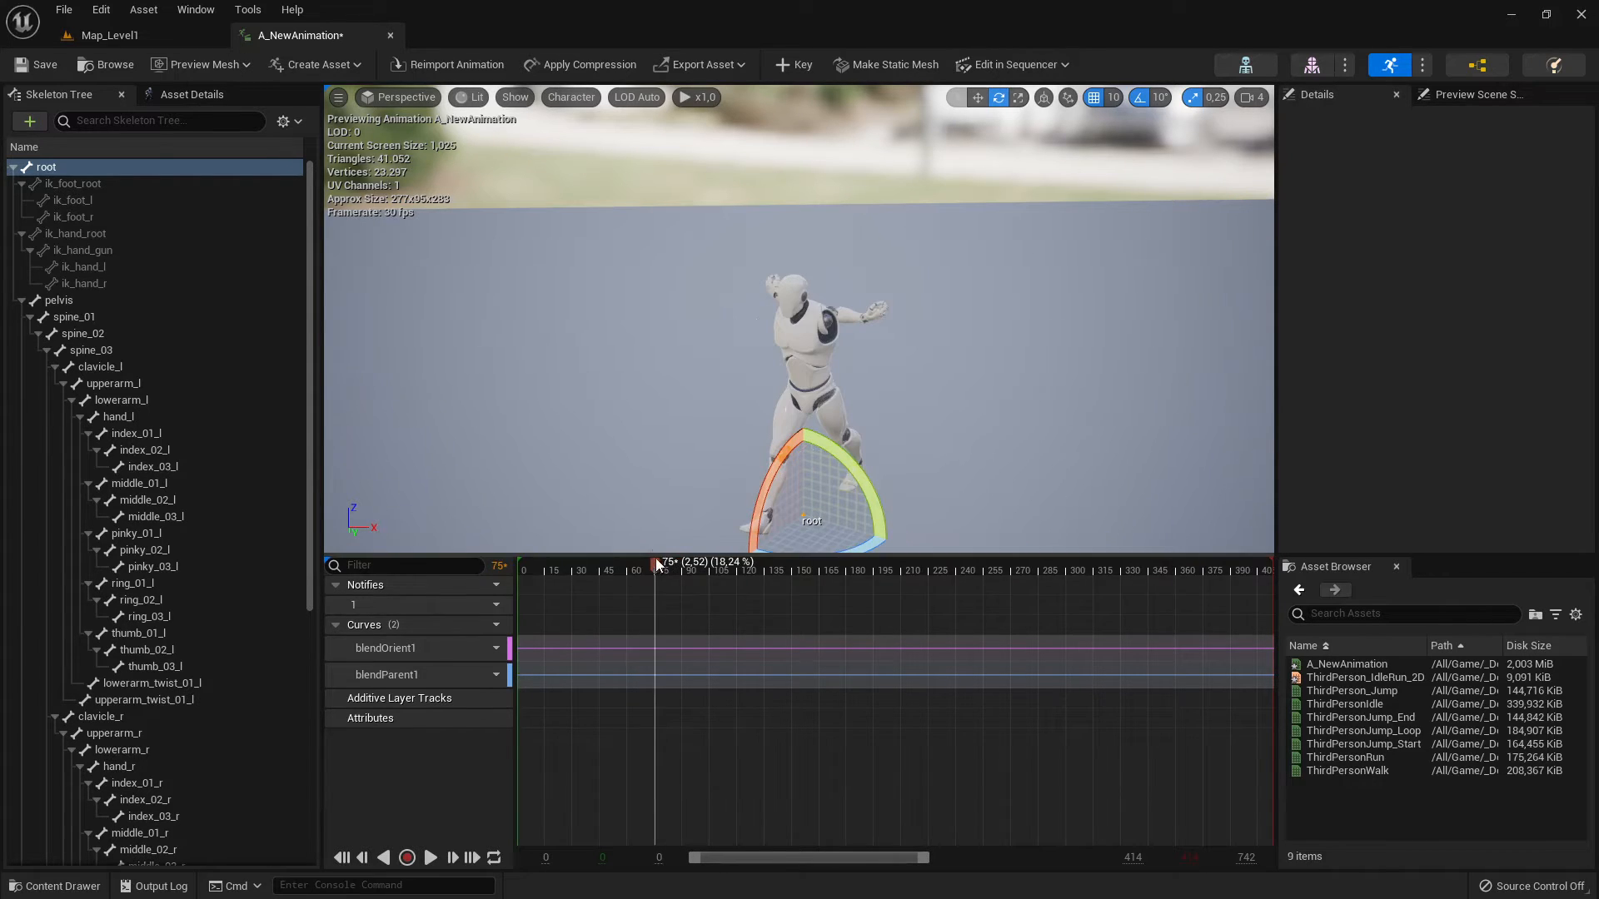
right_click(656, 560)
mouse_move(729, 656)
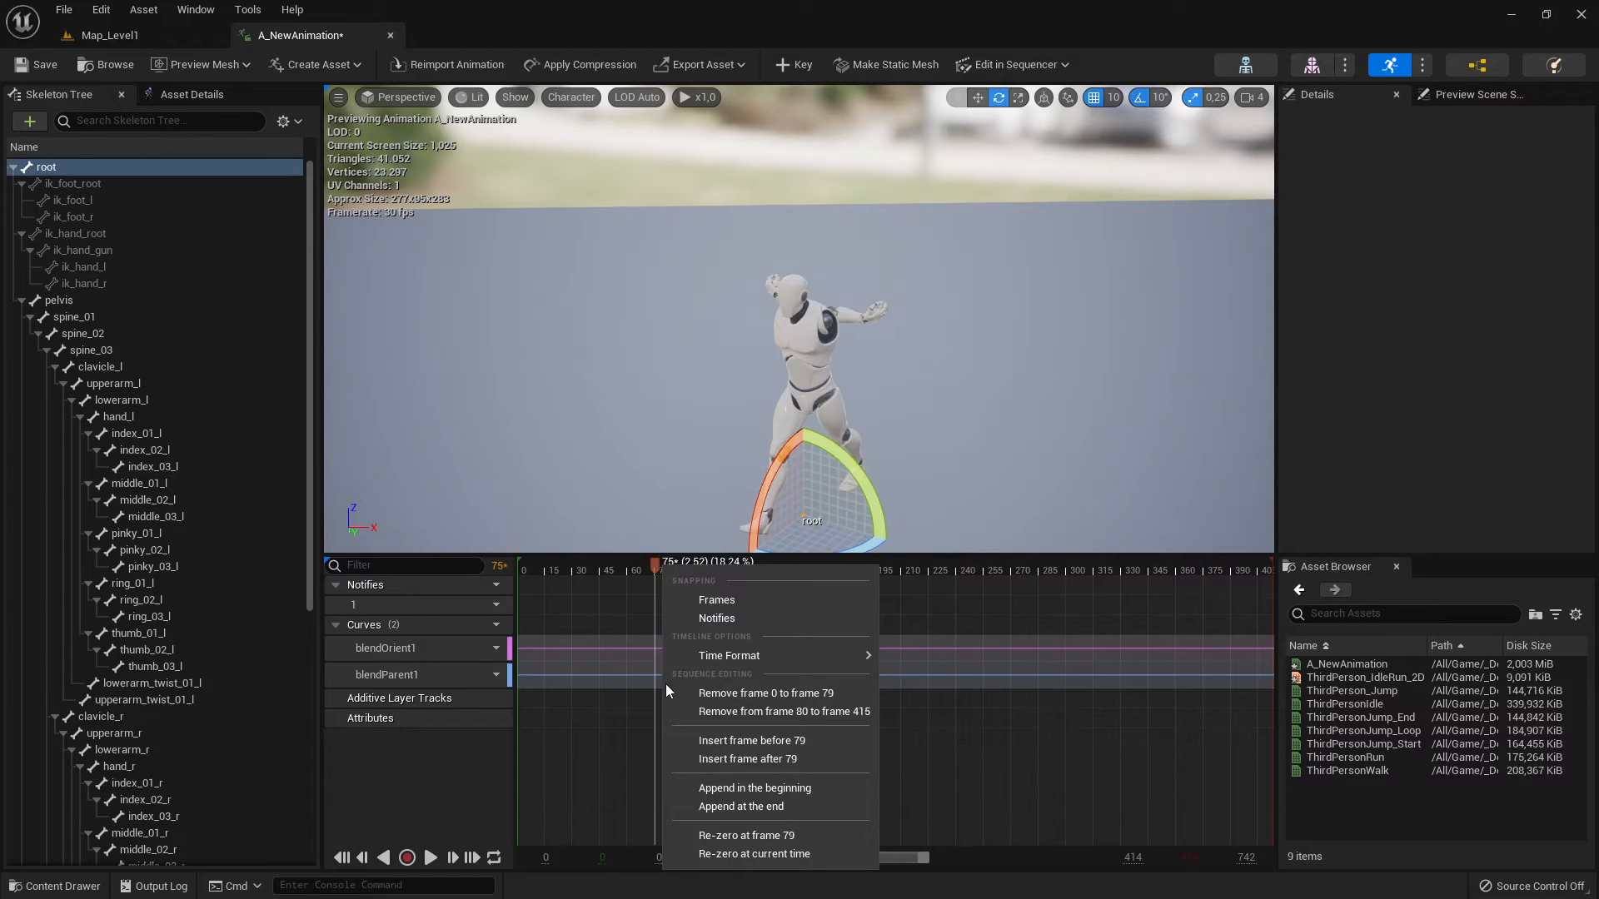
click(800, 712)
click(431, 858)
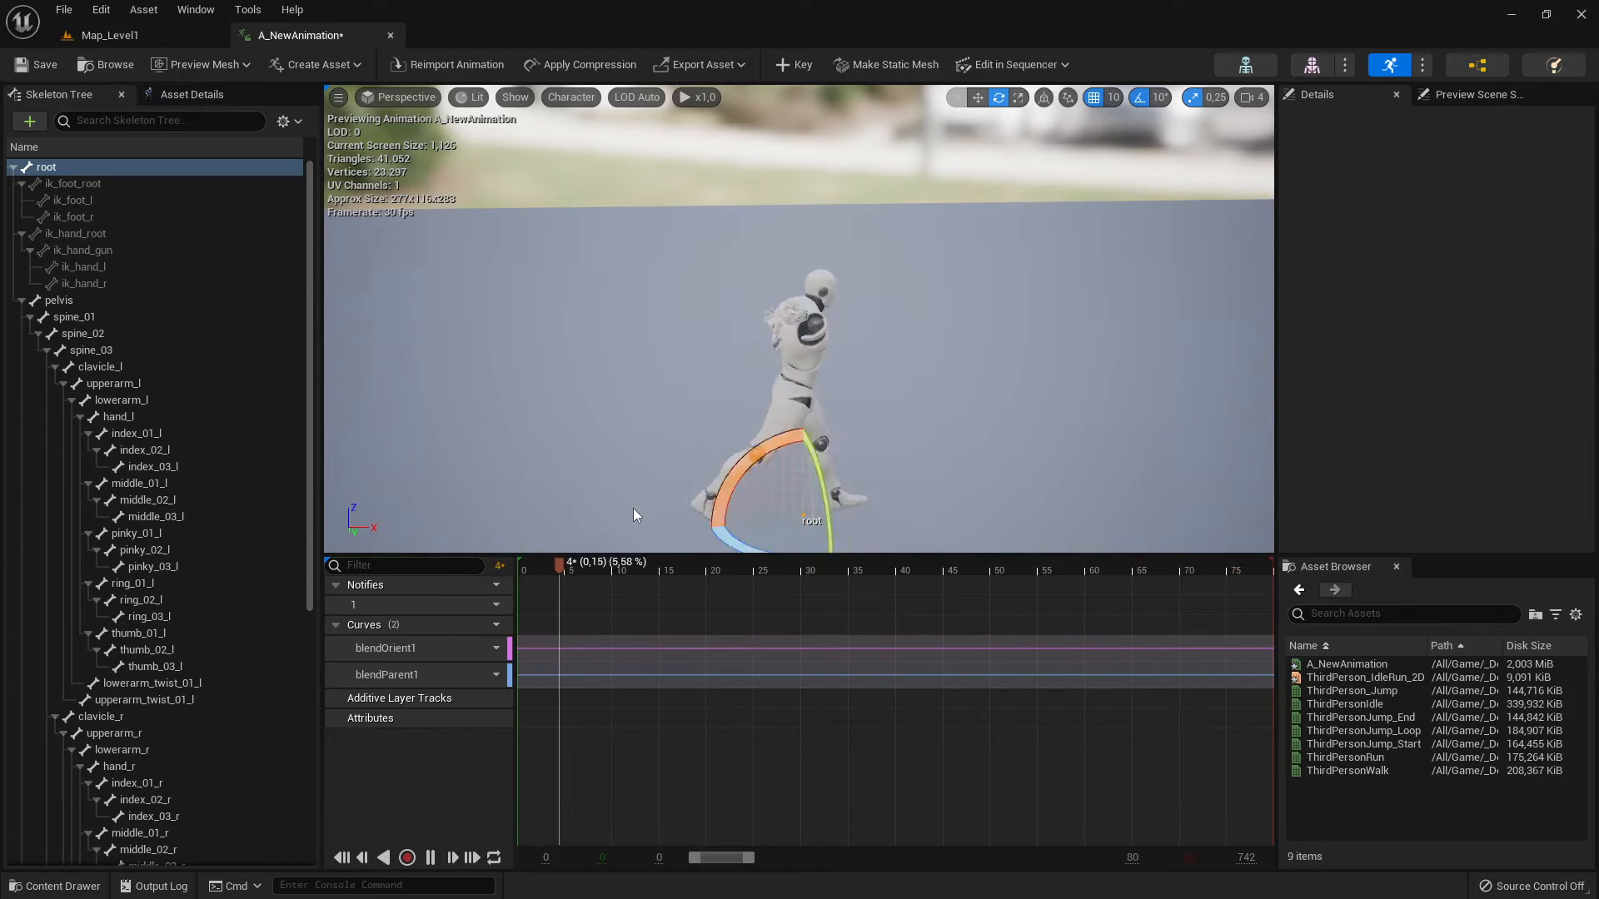
Return to Map_Level1 and save all modified content, including A_NewAnimation.
click(130, 38)
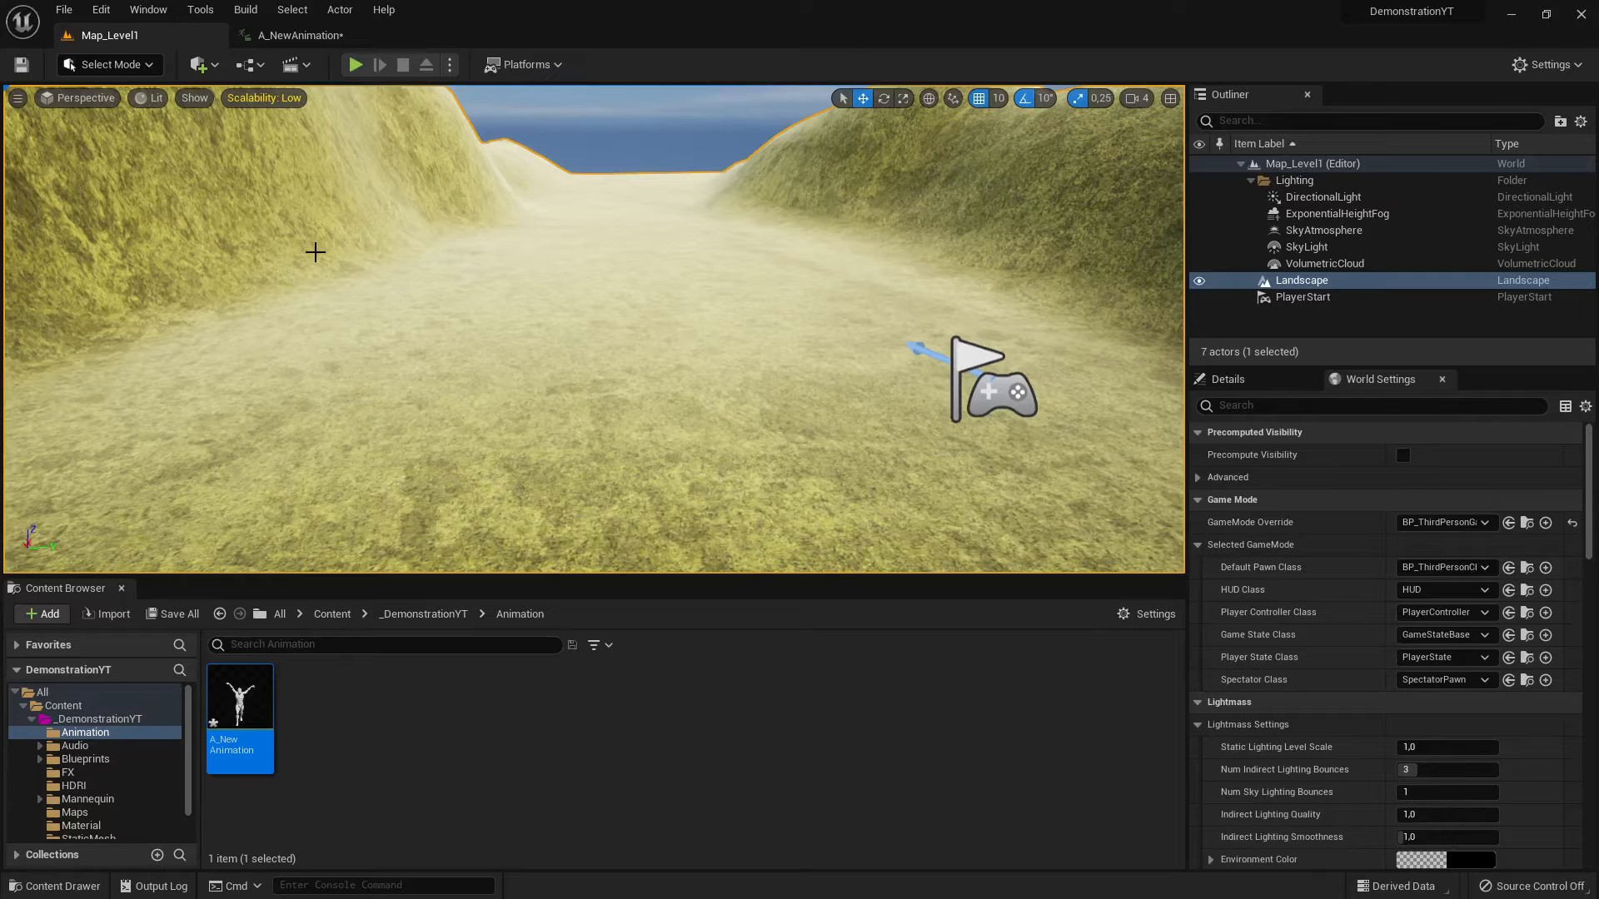
click(173, 614)
click(956, 643)
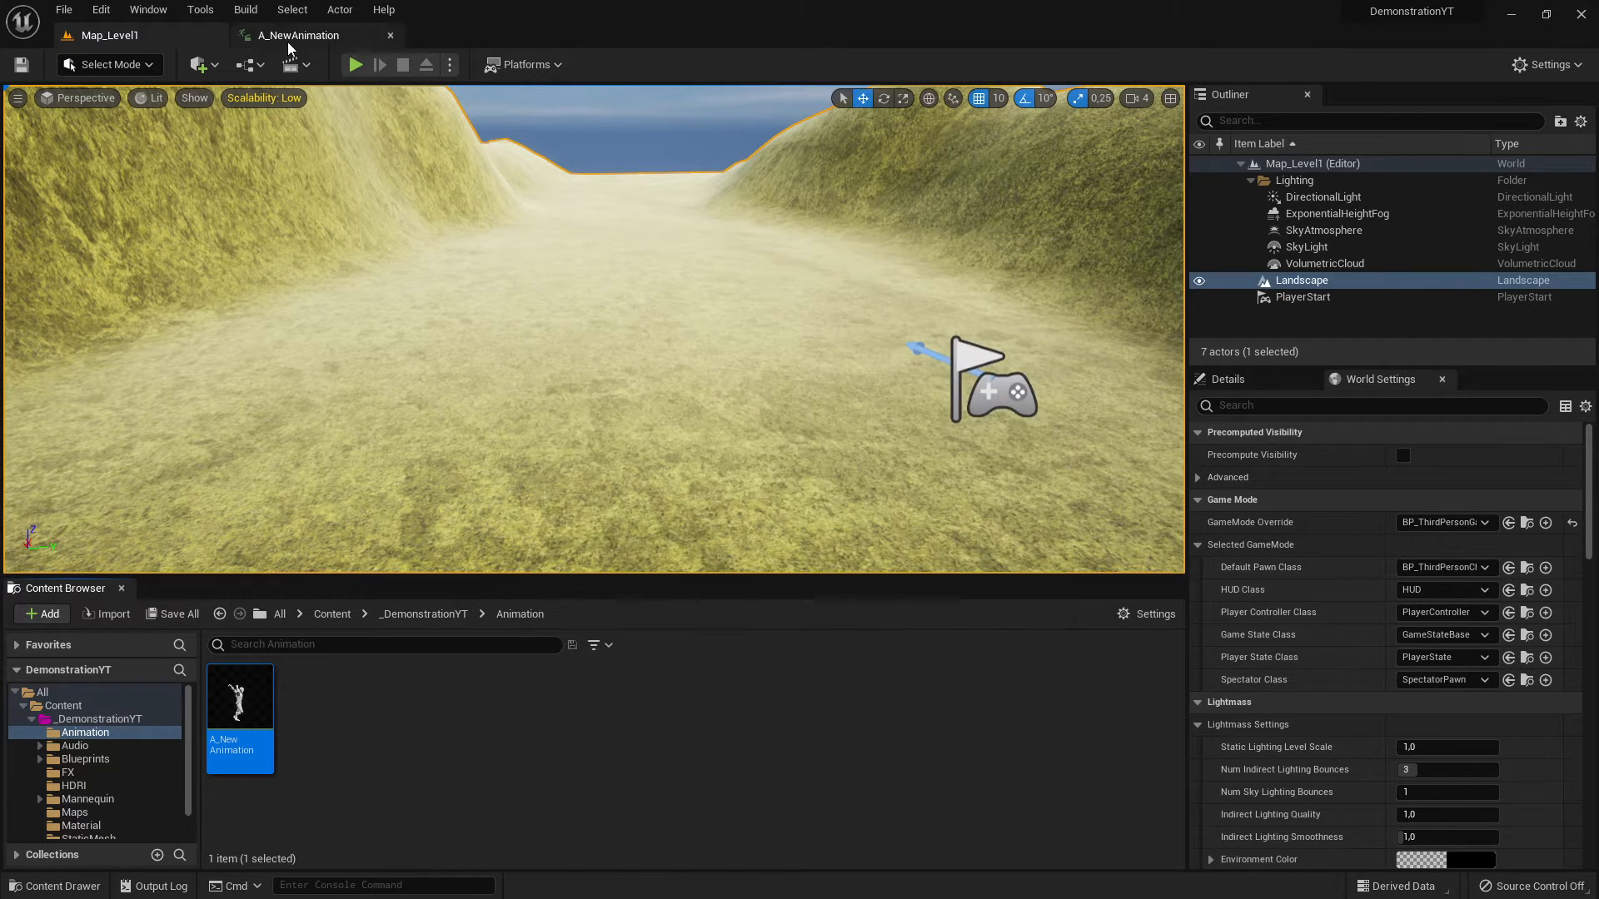
click(298, 35)
click(129, 40)
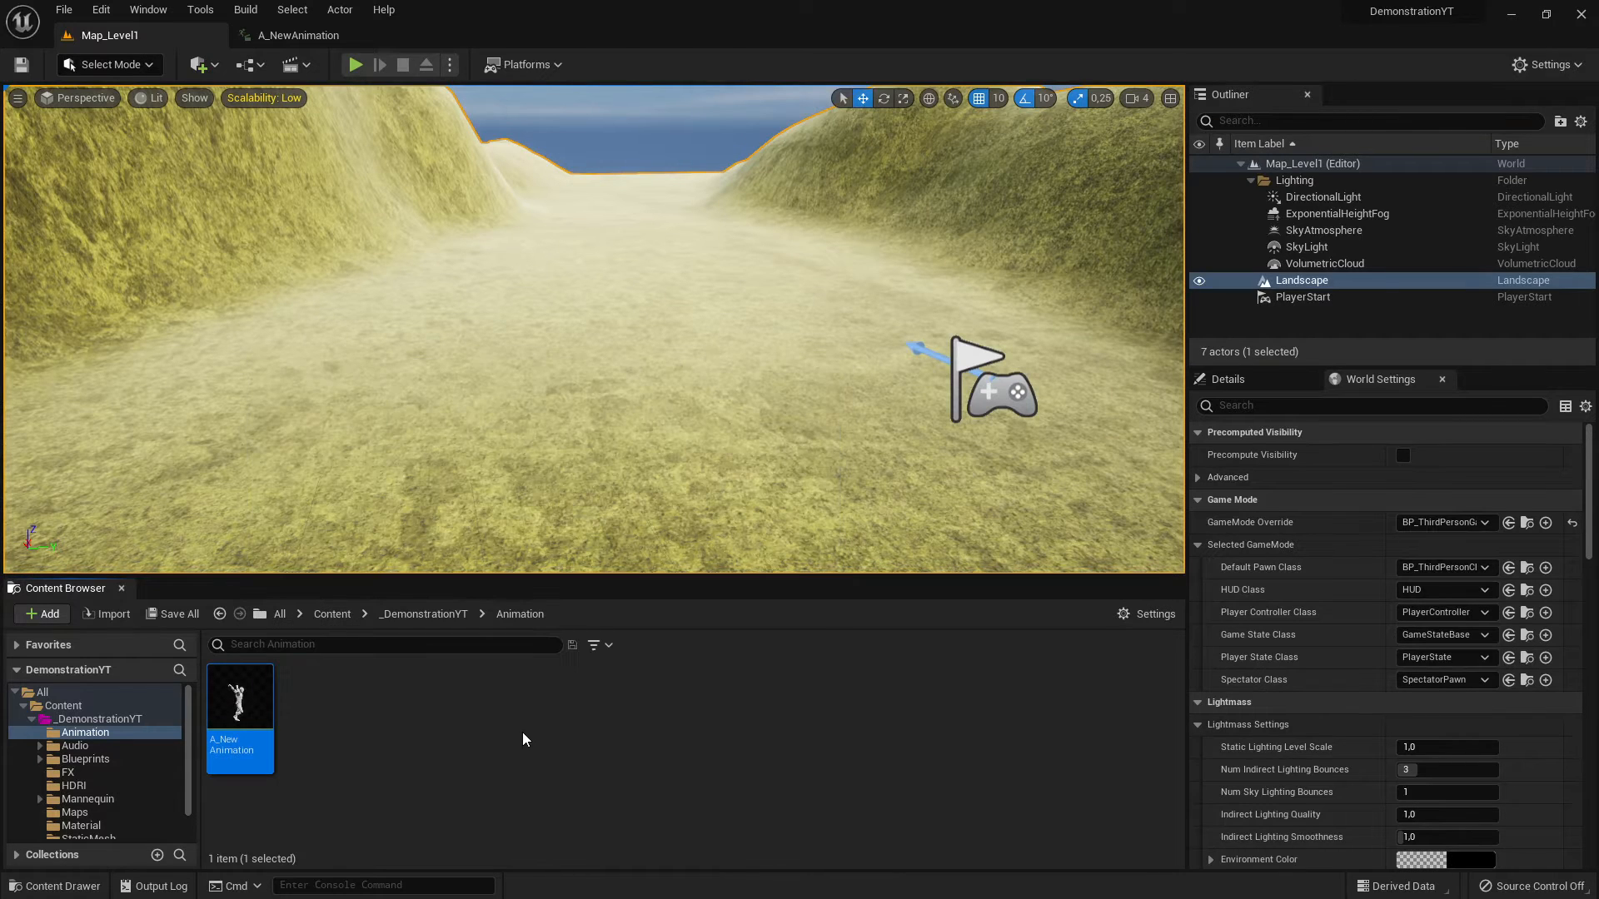
Play-test Map_Level1, run the character around in all directions to examine its current animation, and stop the session.
click(355, 64)
key(w)
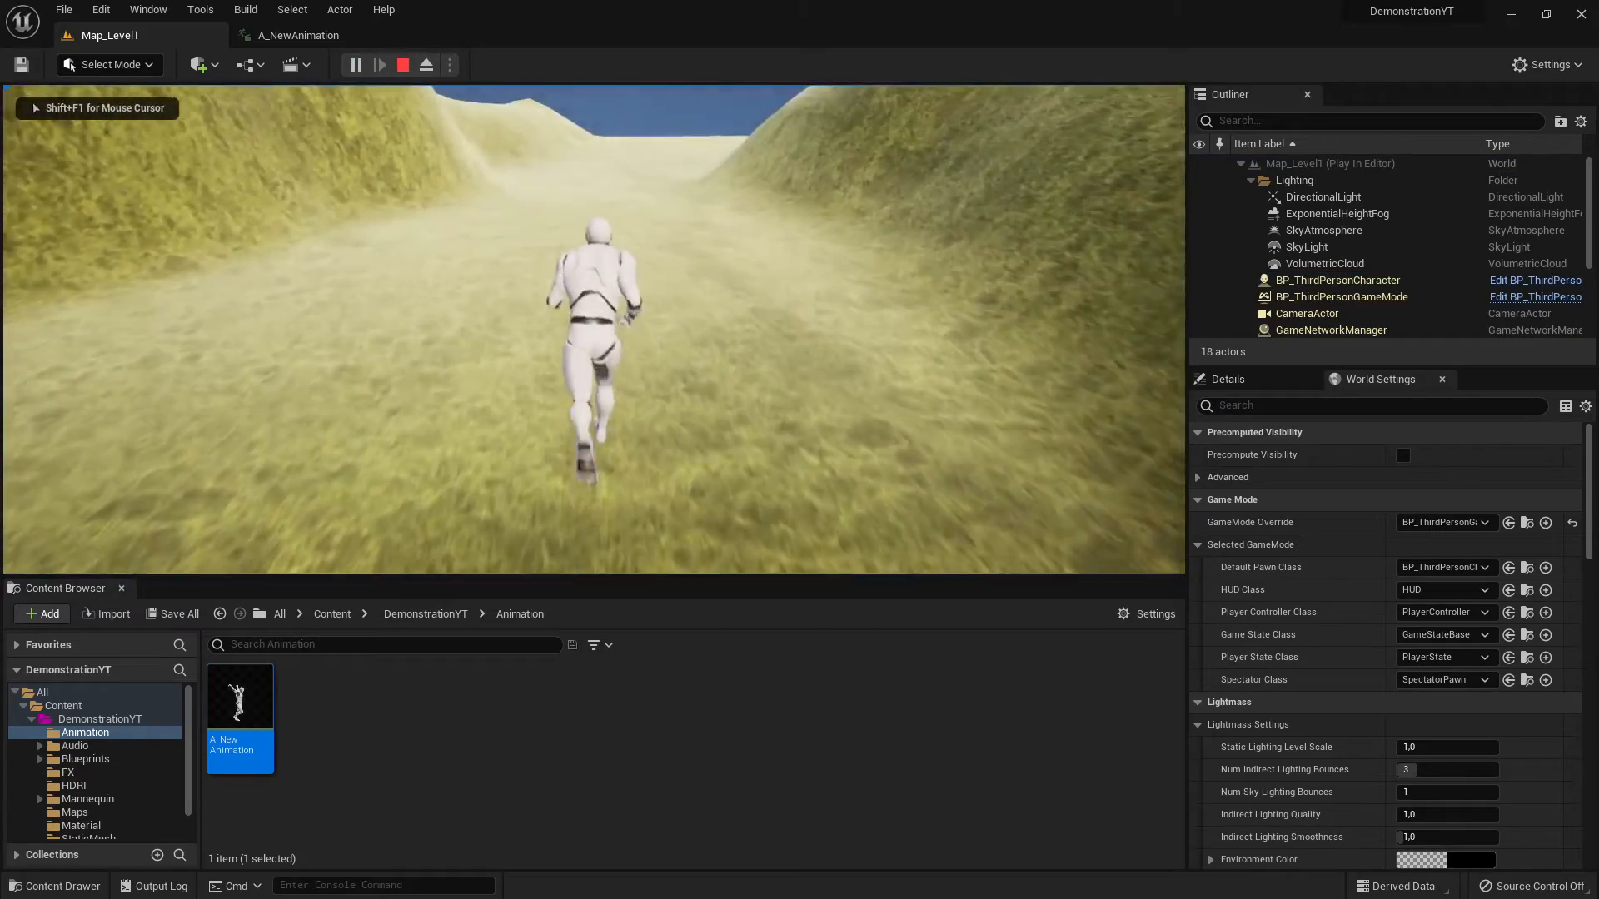
key(a)
key(s)
key(d)
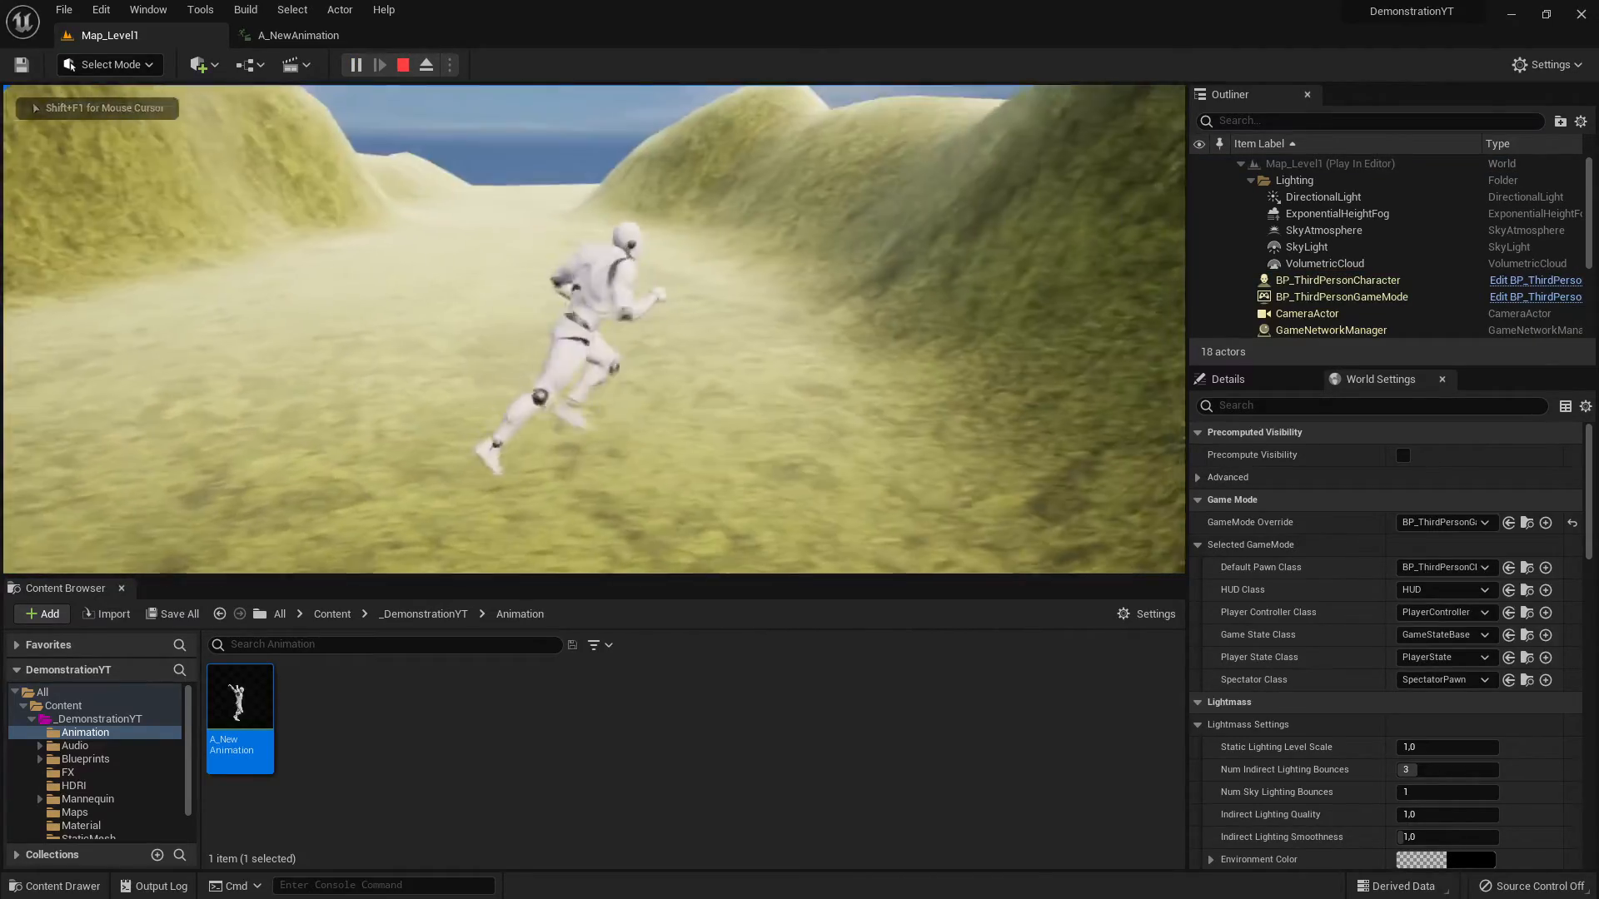
key(w)
key(a)
key(s)
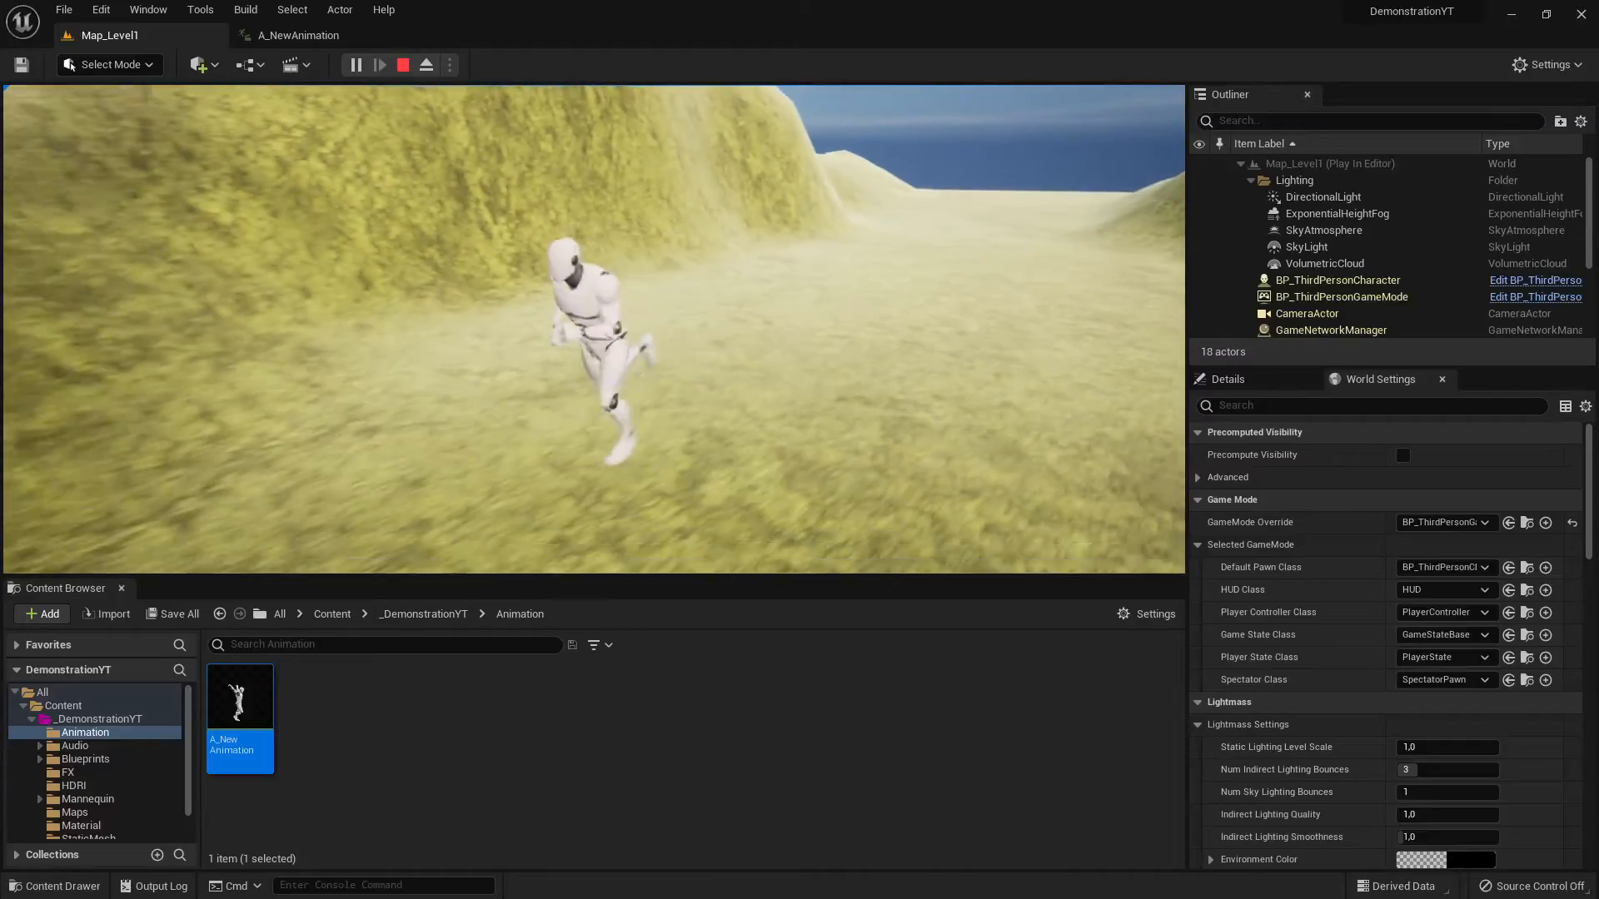
key(d)
key(w)
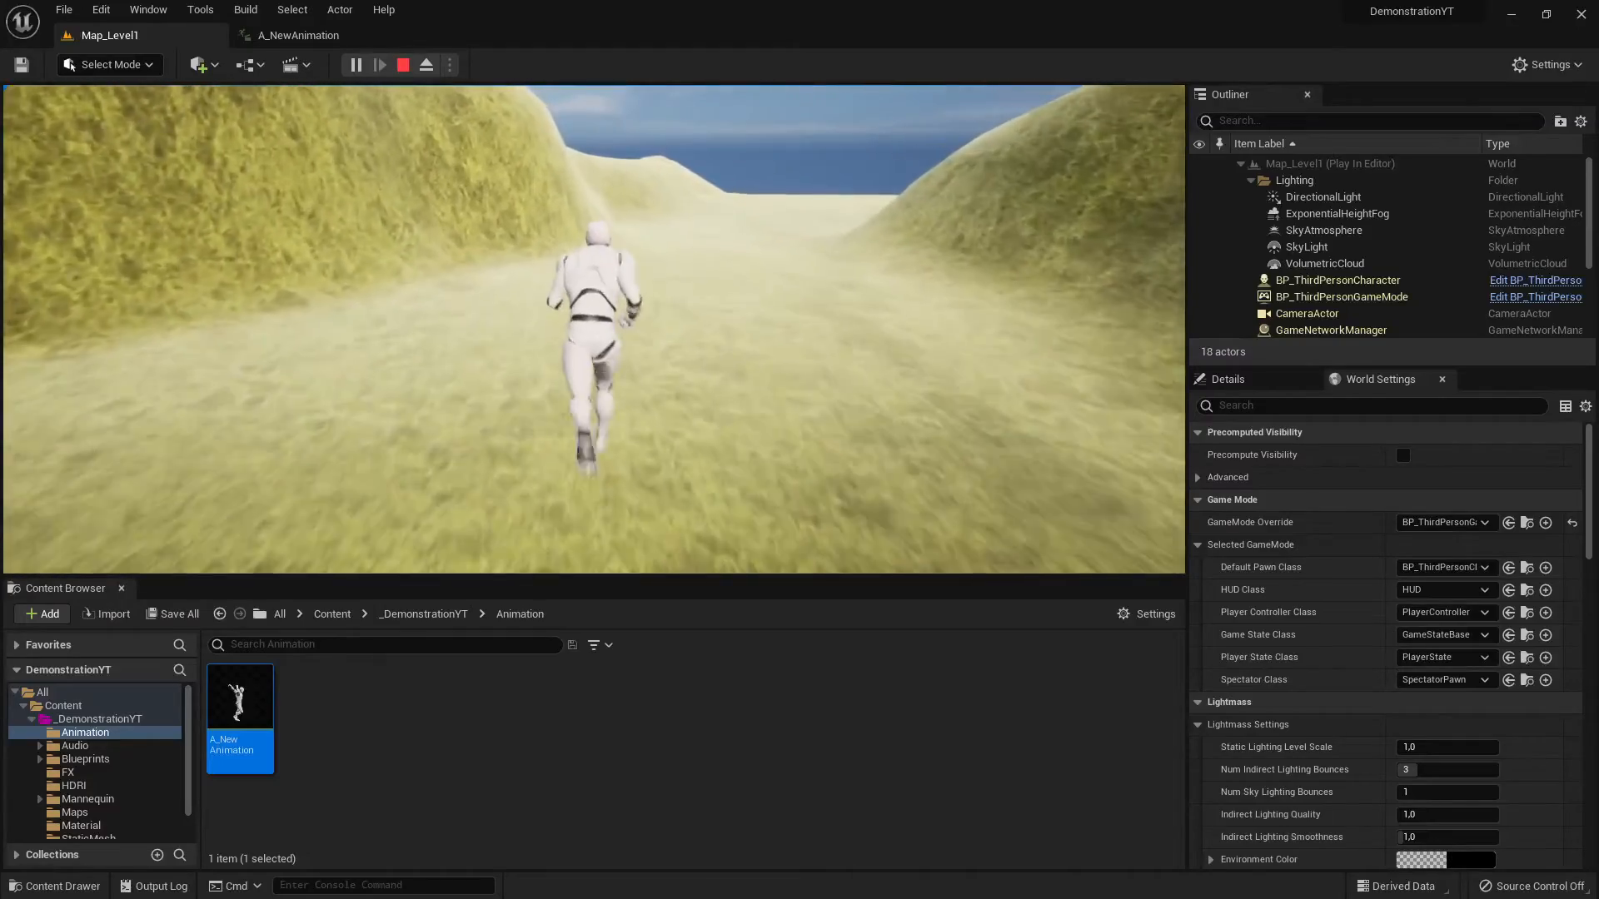
key(a)
key(s)
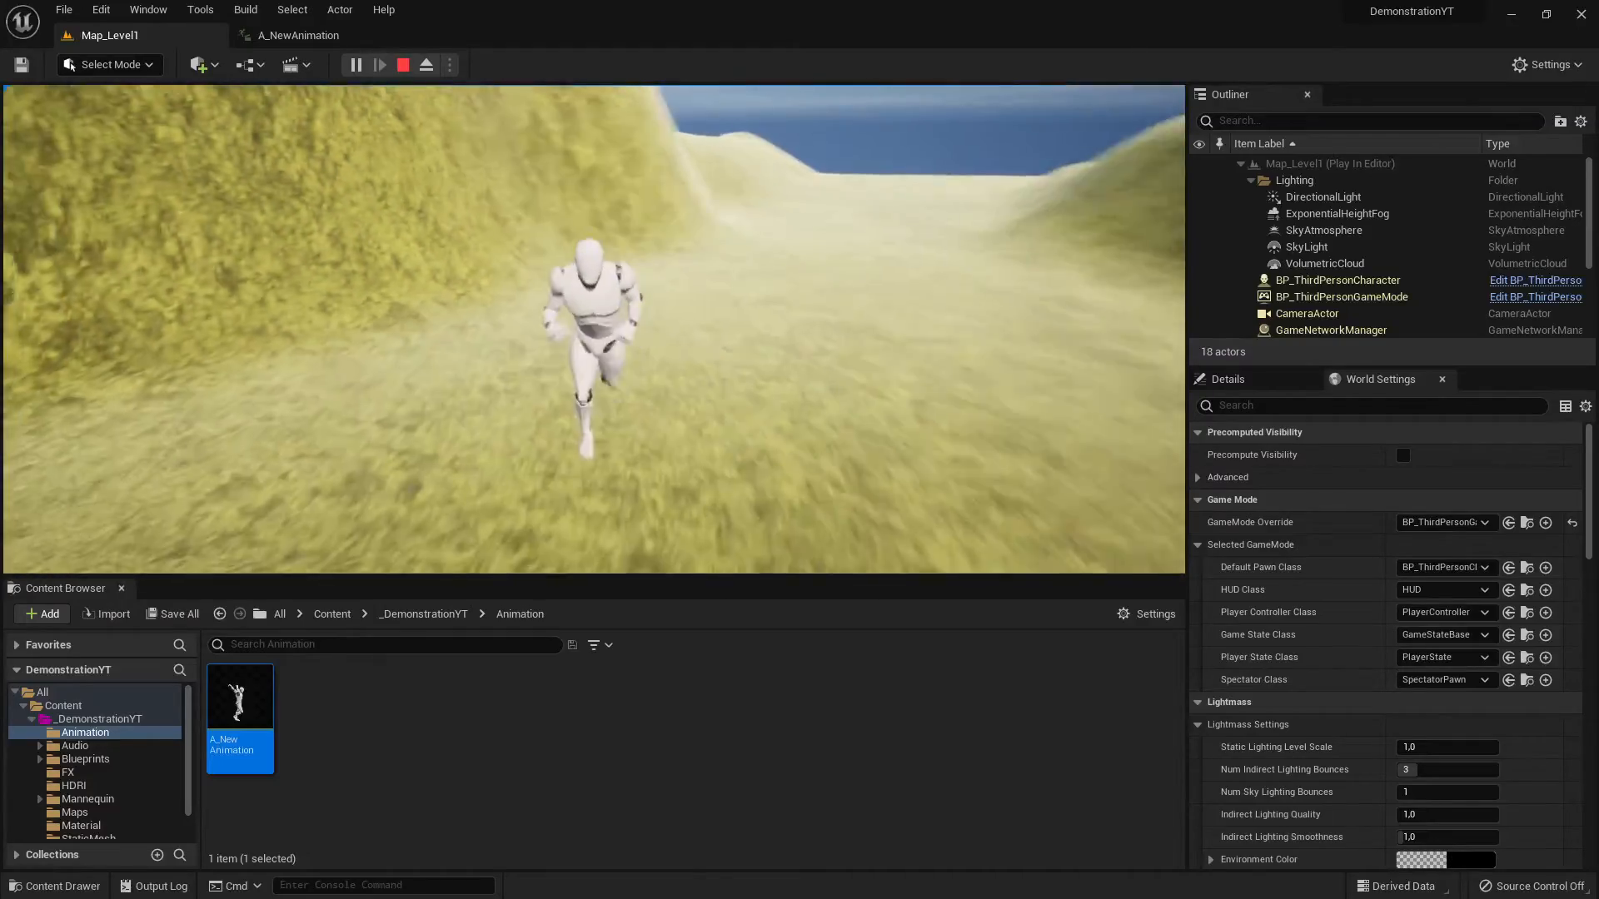
key(d)
key(Escape)
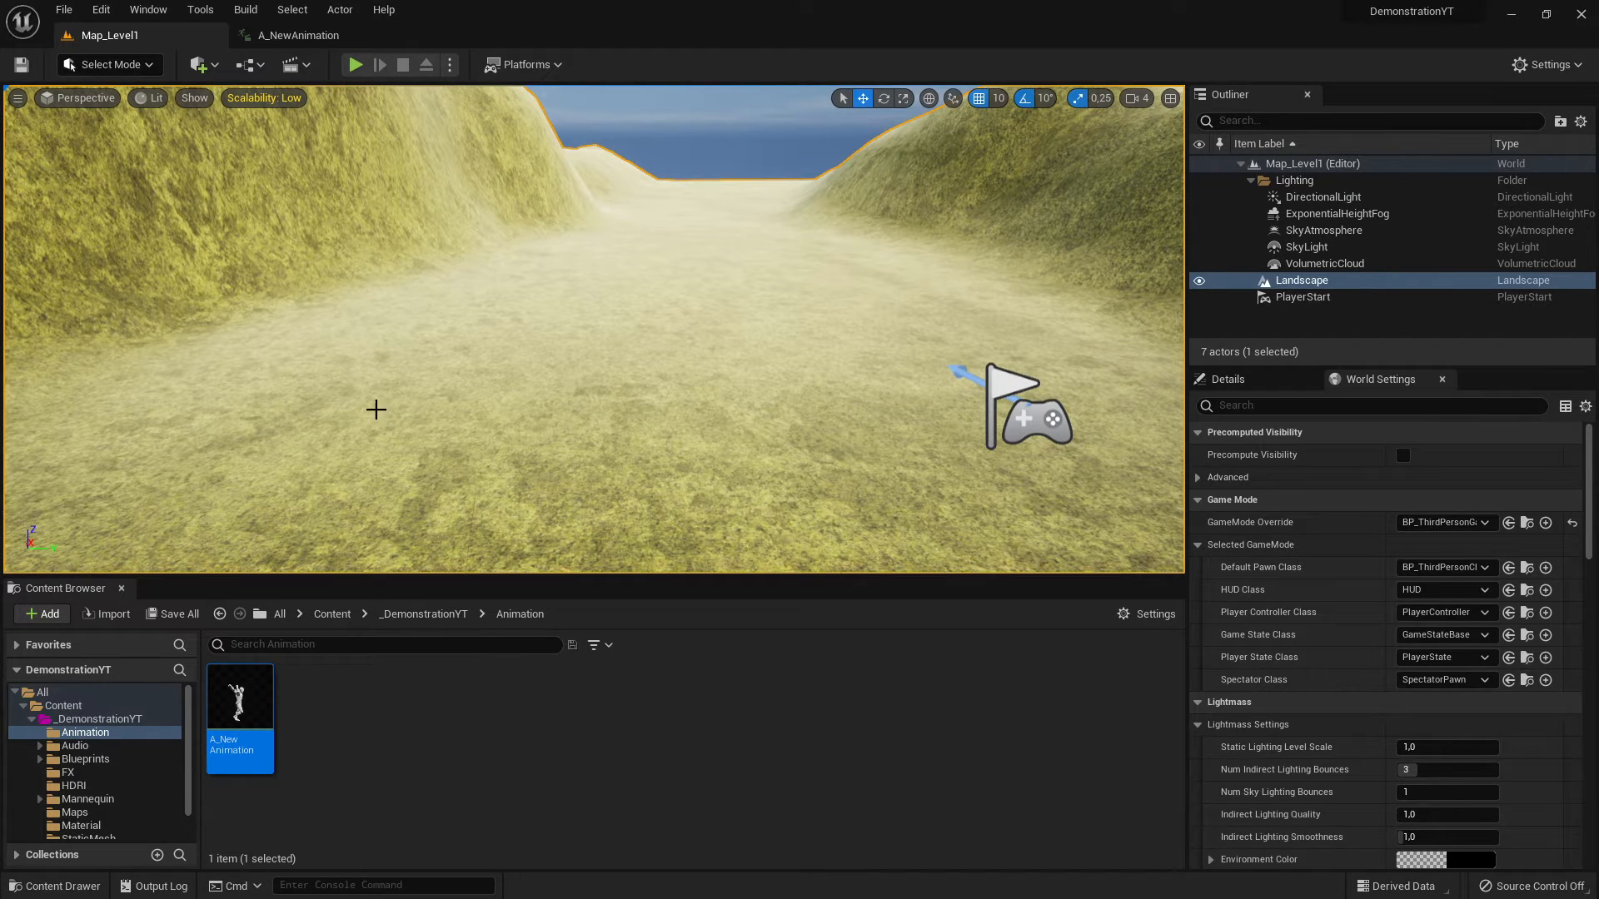
Locate the level's default pawn class, open the BP_ThirdPersonCharacter blueprint, and show its 3D preview.
click(299, 35)
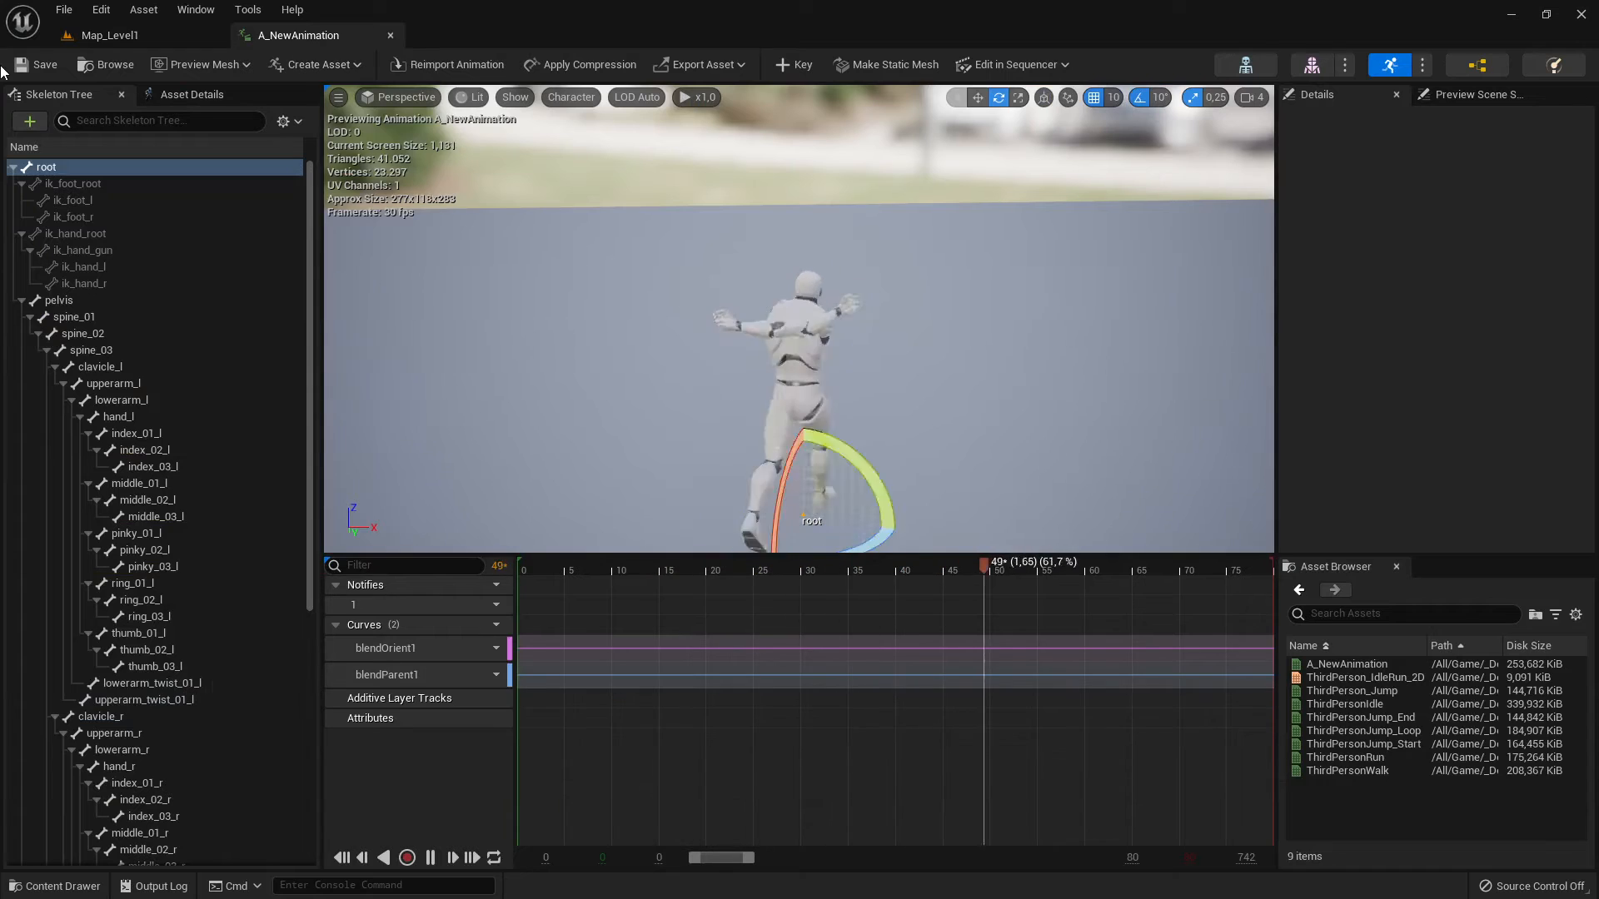
click(109, 35)
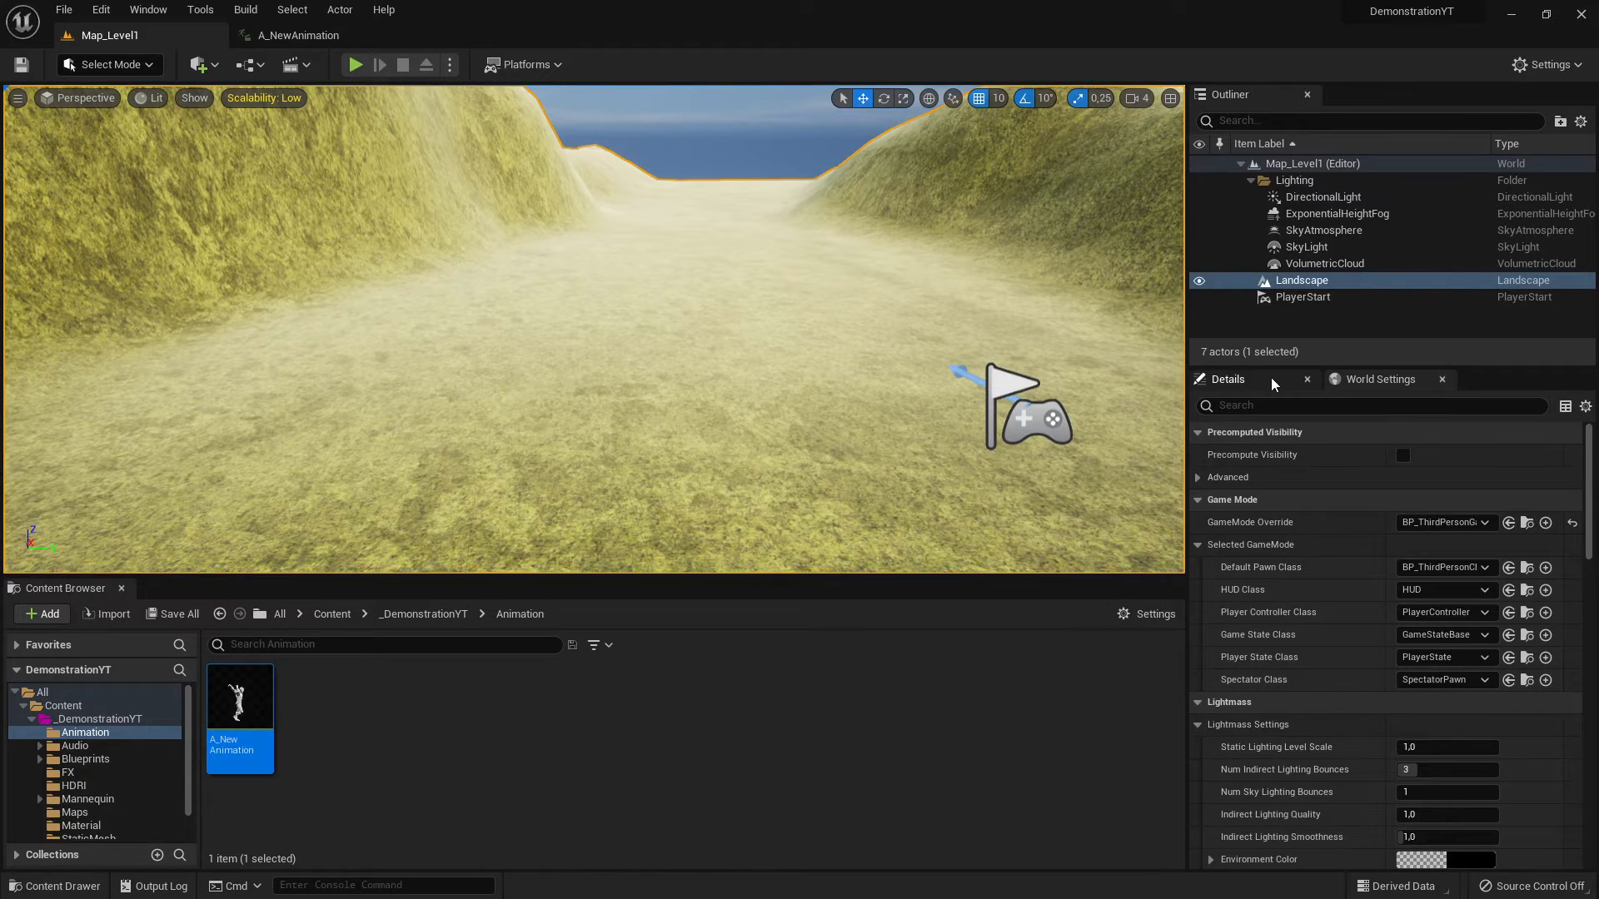
click(1265, 380)
click(1374, 380)
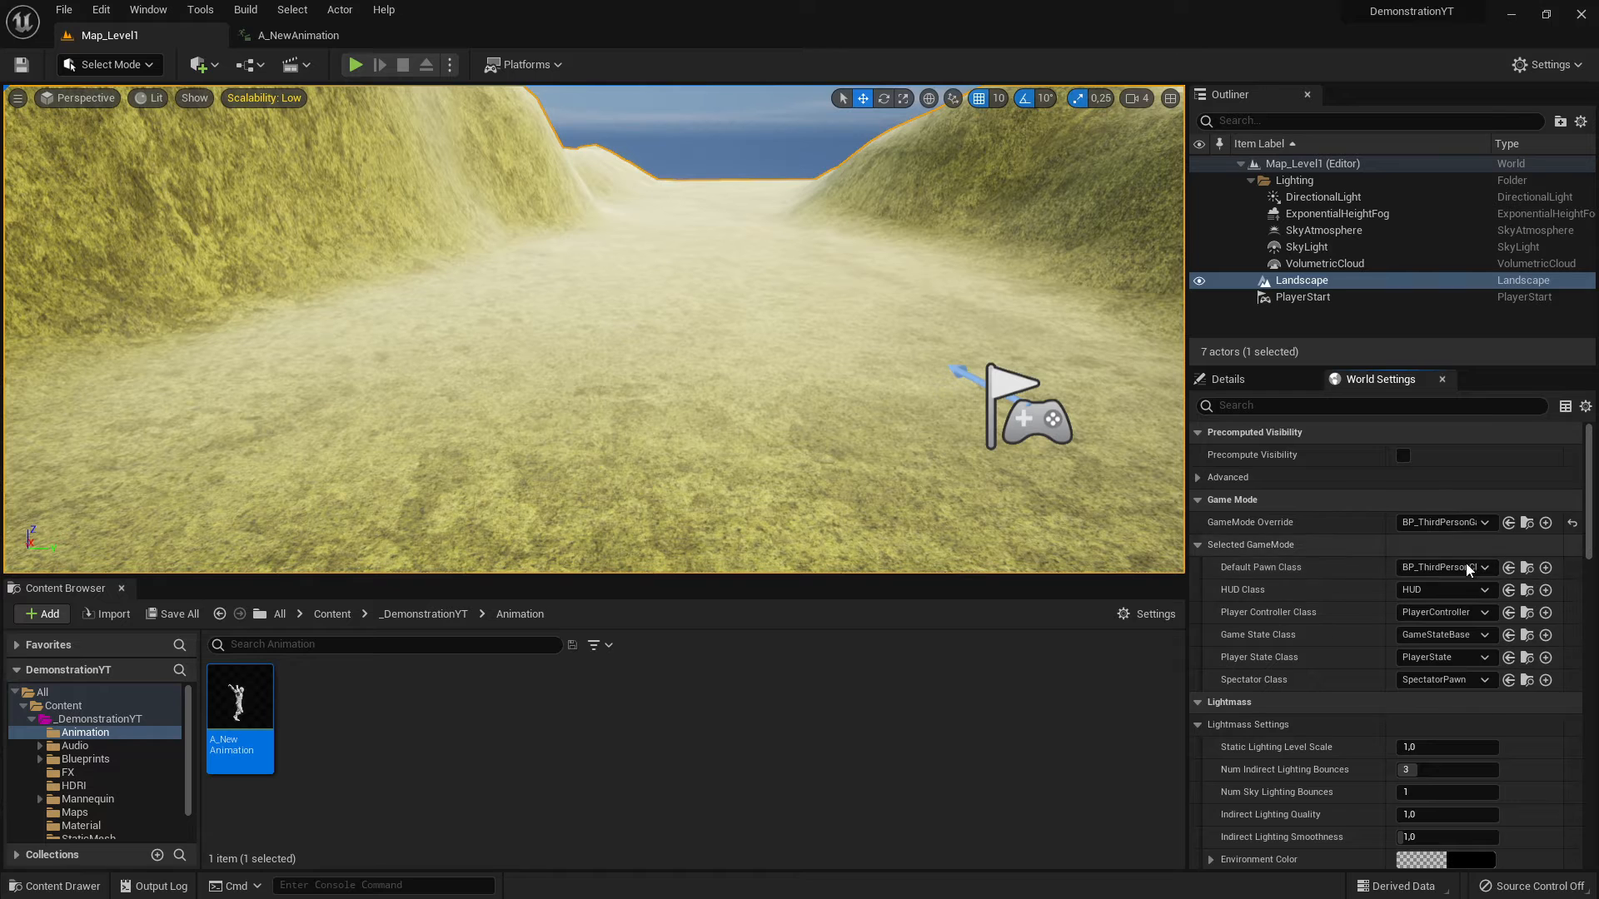
click(1528, 569)
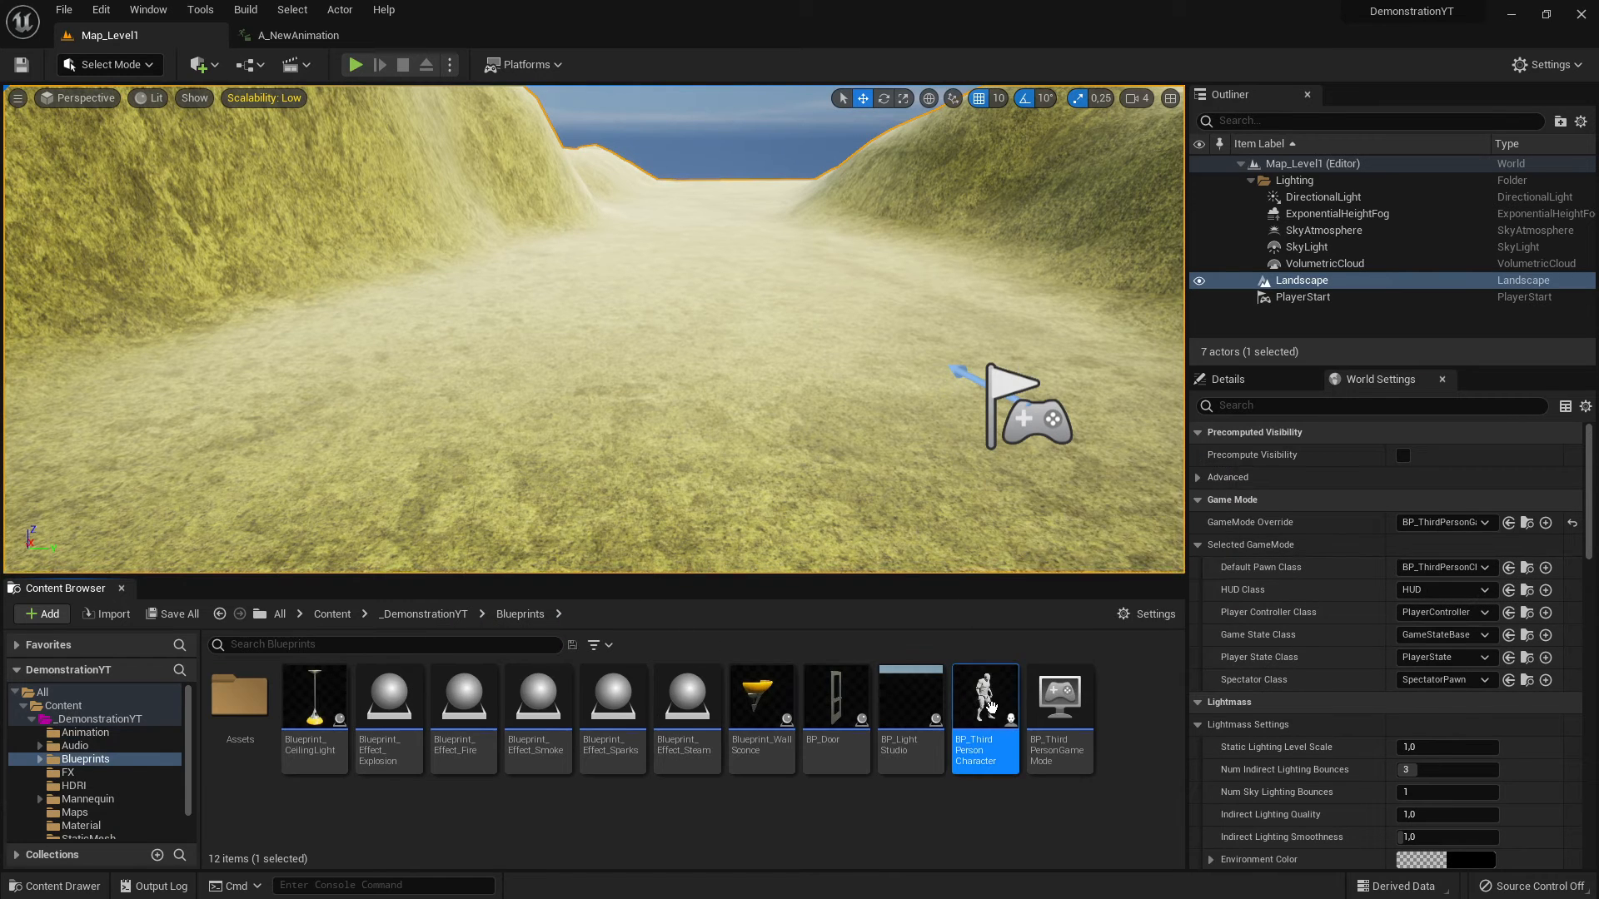
double_click(985, 704)
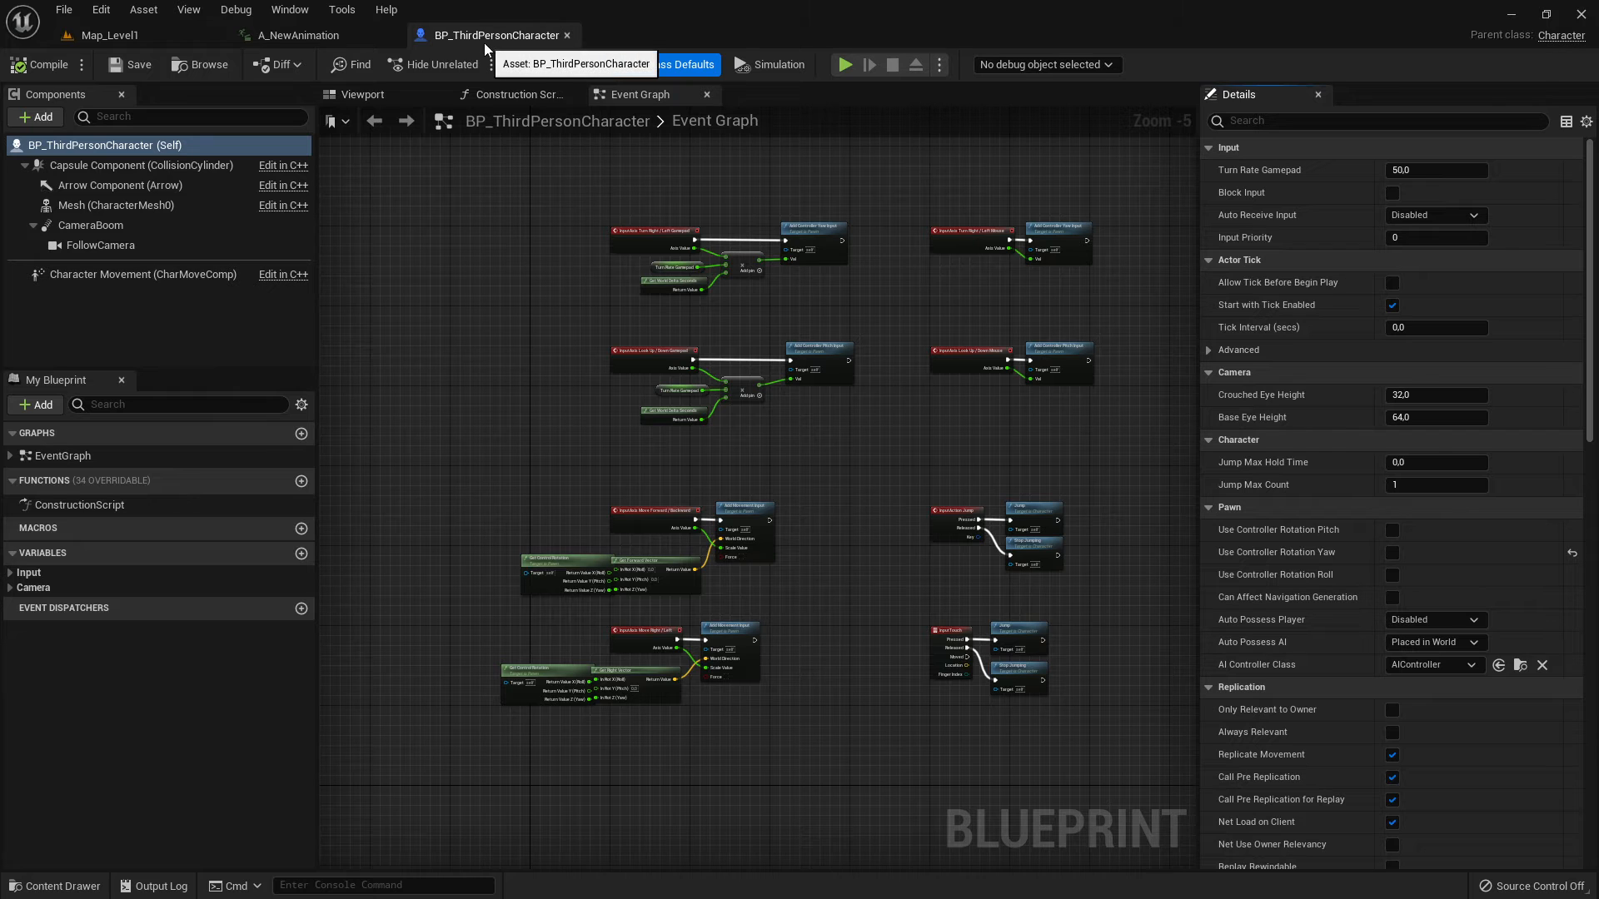
click(383, 93)
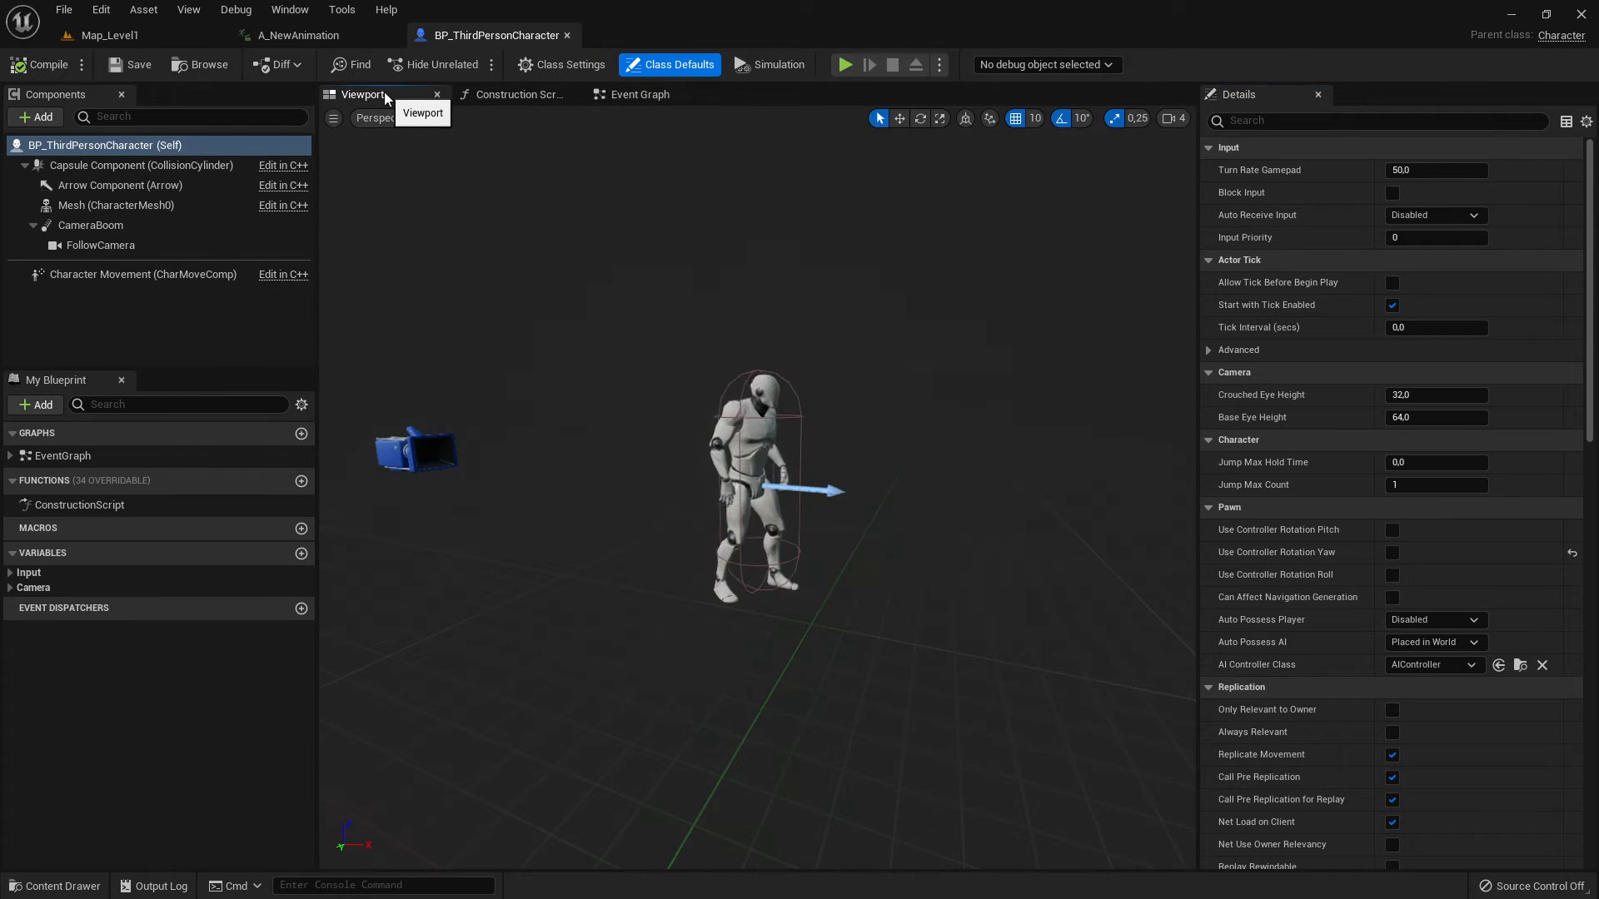
Set the character Mesh's animation mode to Use Animation Asset with A_NewAnimation as the animation to play.
click(101, 208)
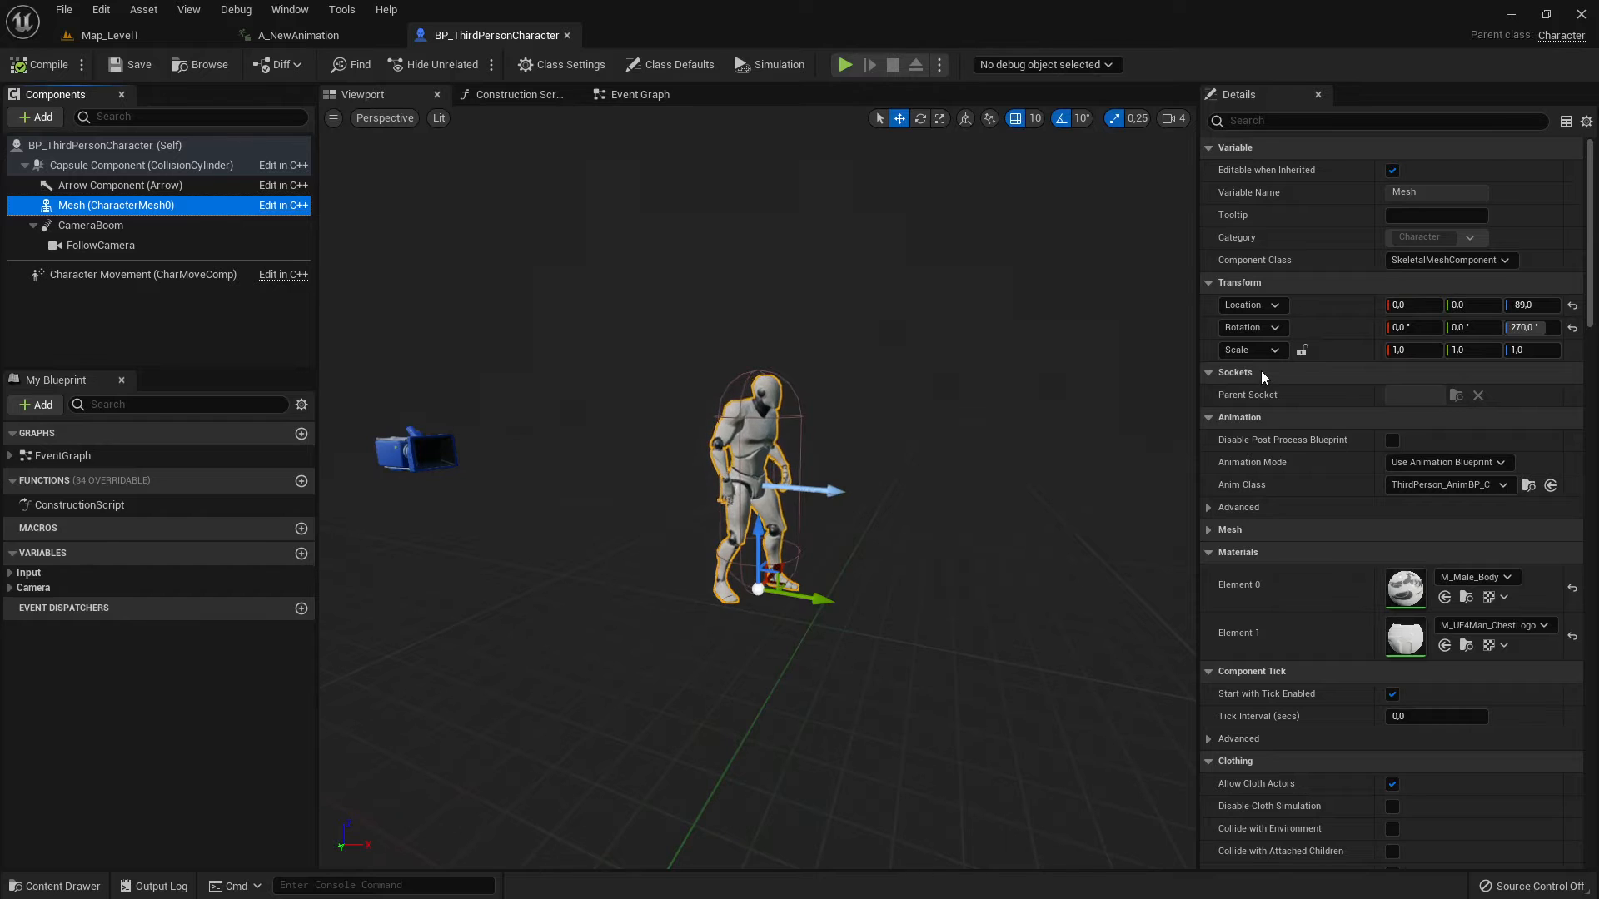
click(1443, 463)
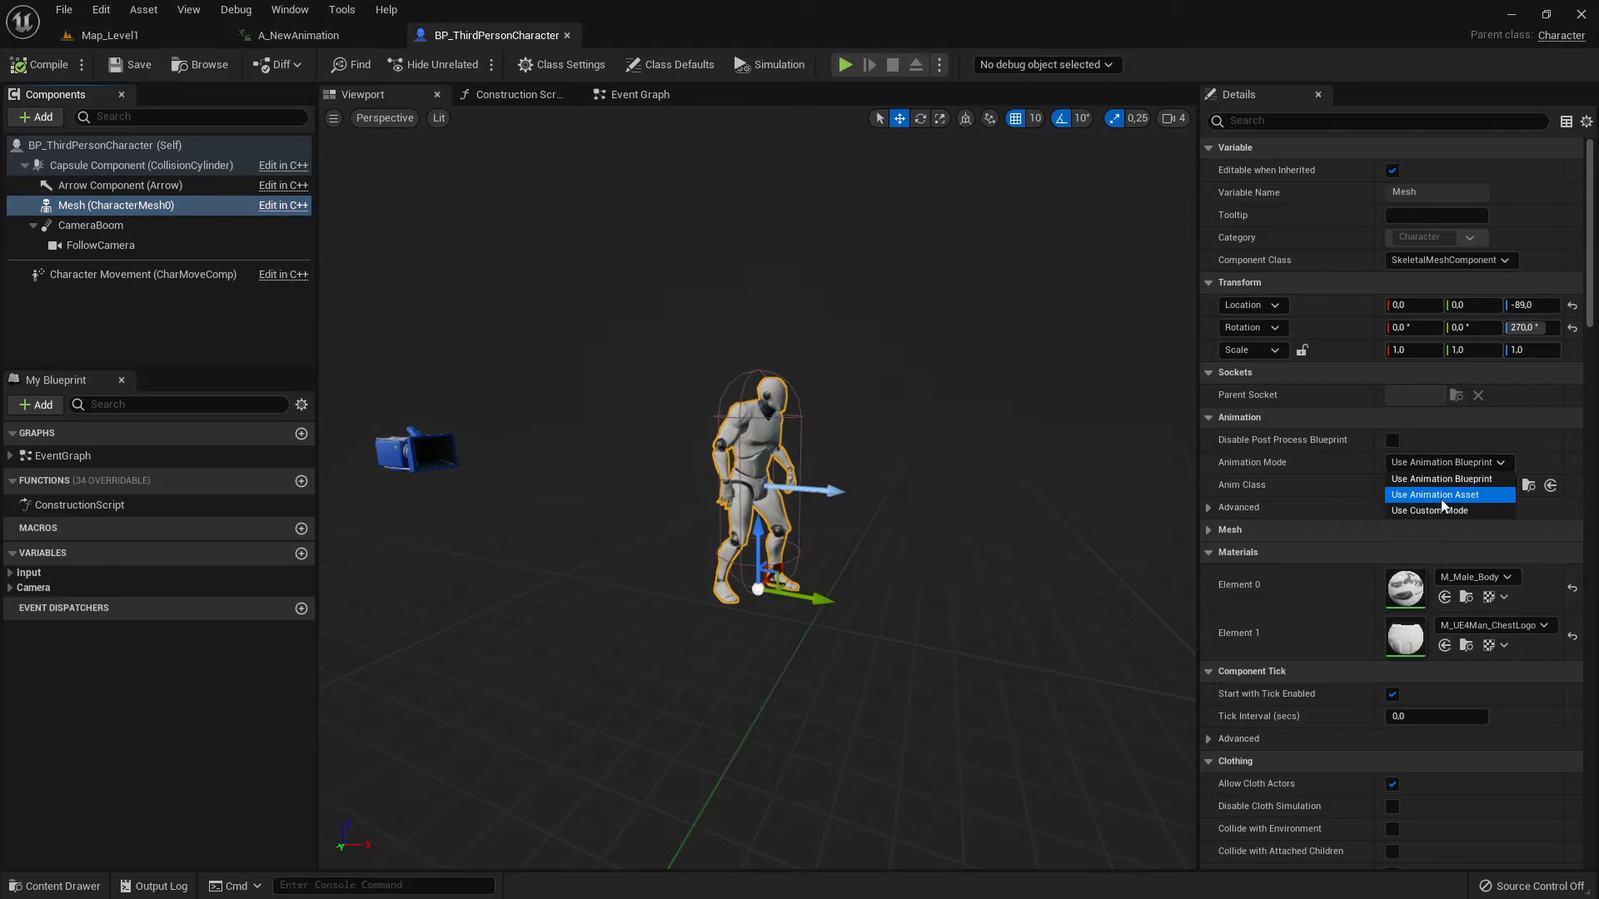
click(1434, 497)
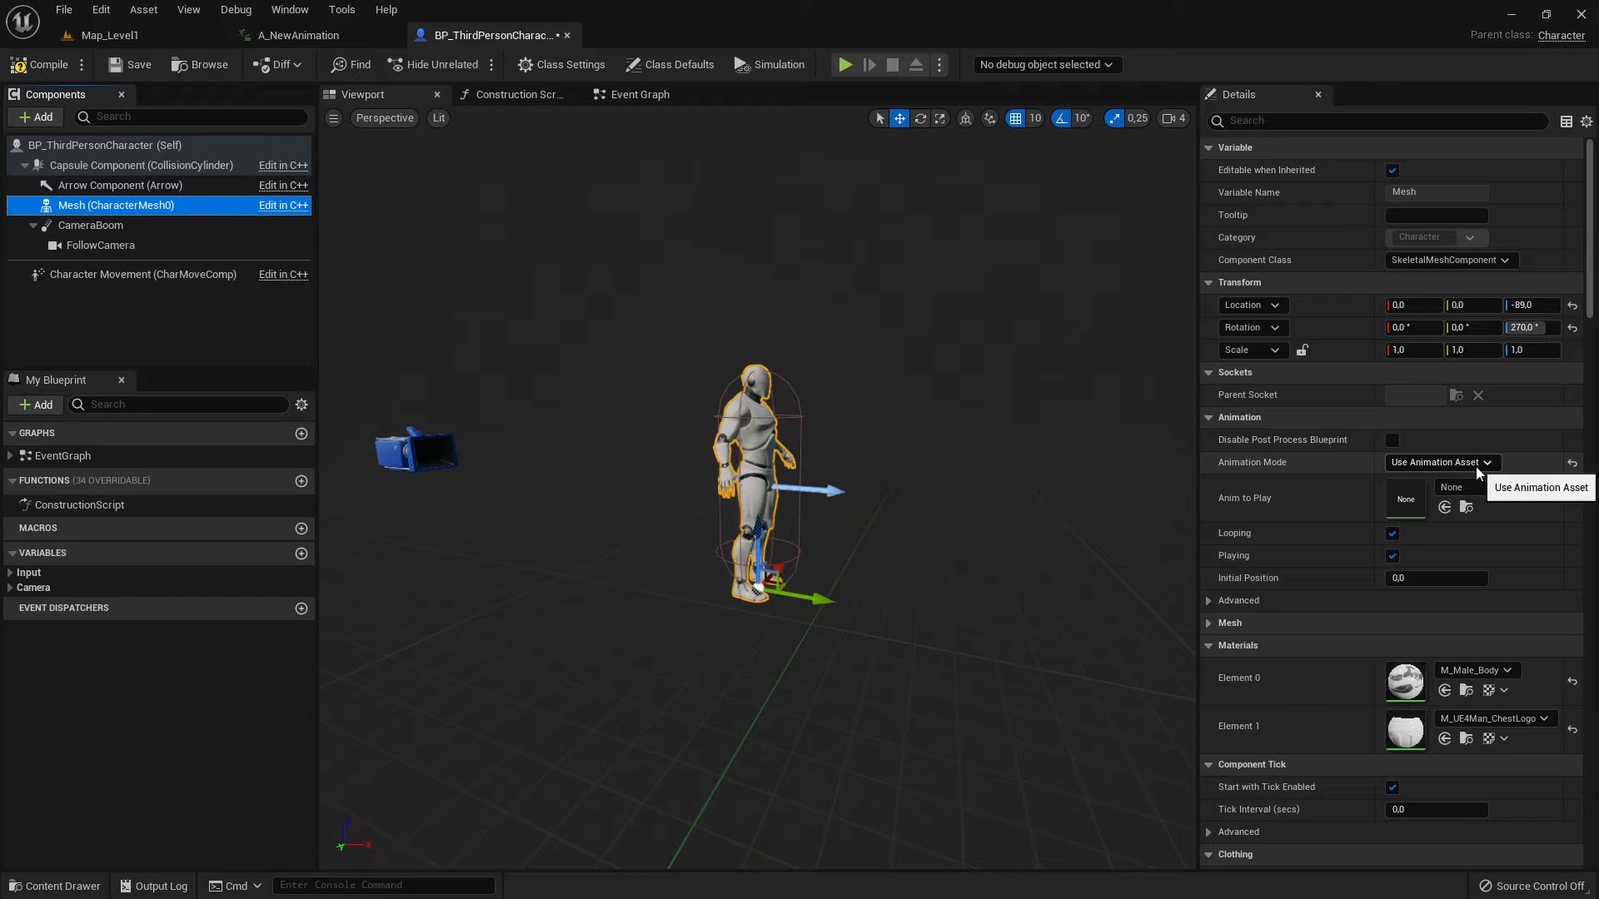
click(1482, 486)
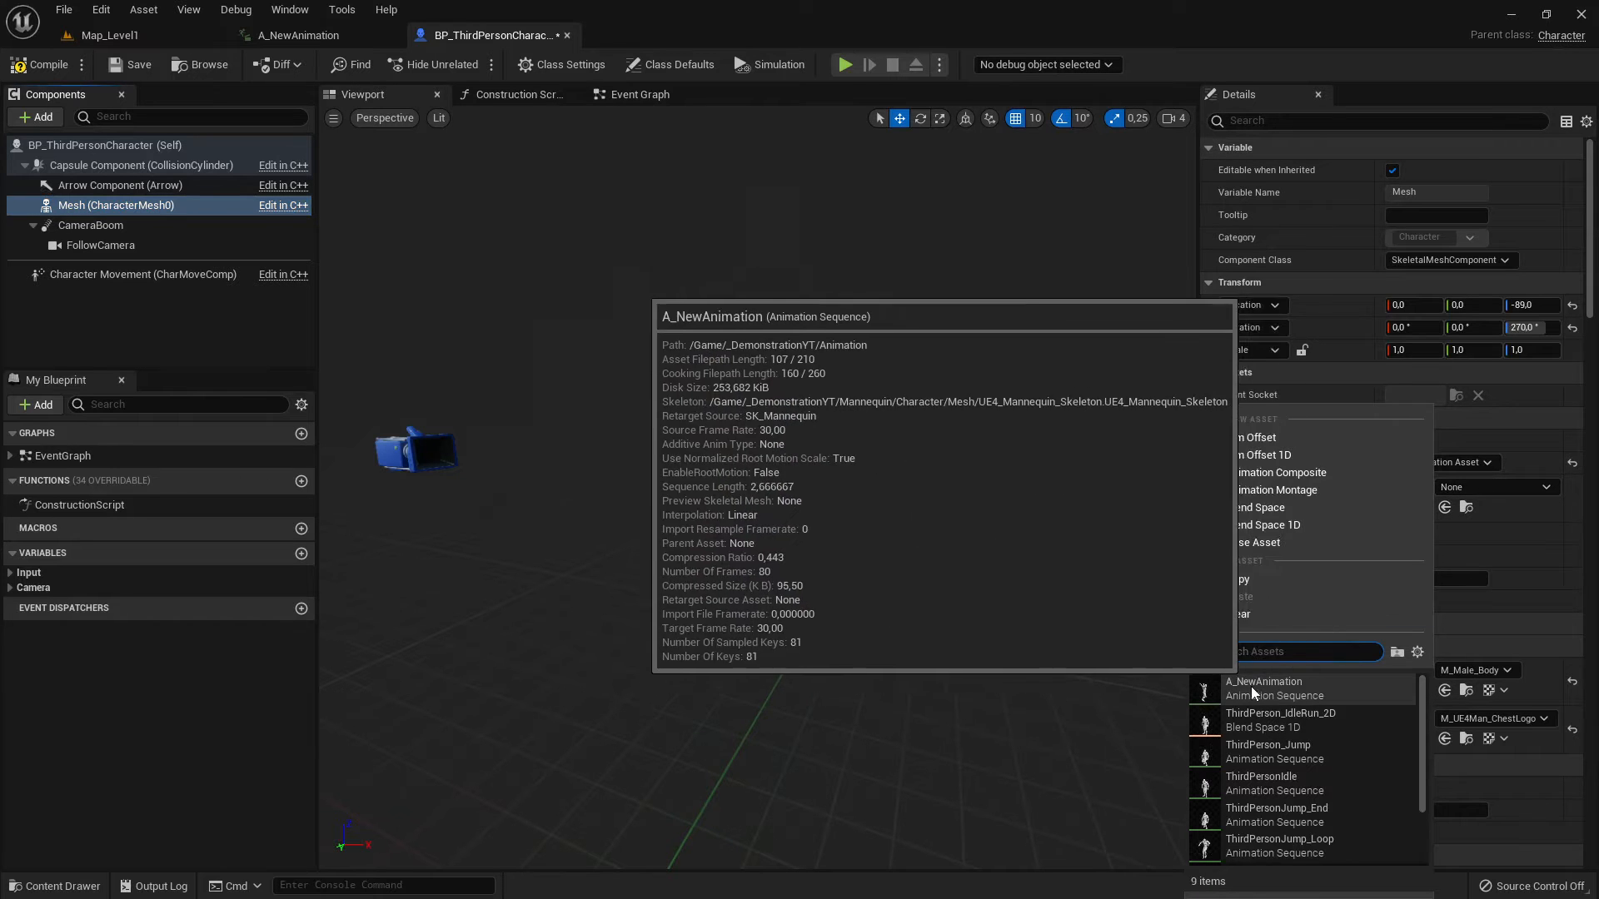
click(1512, 487)
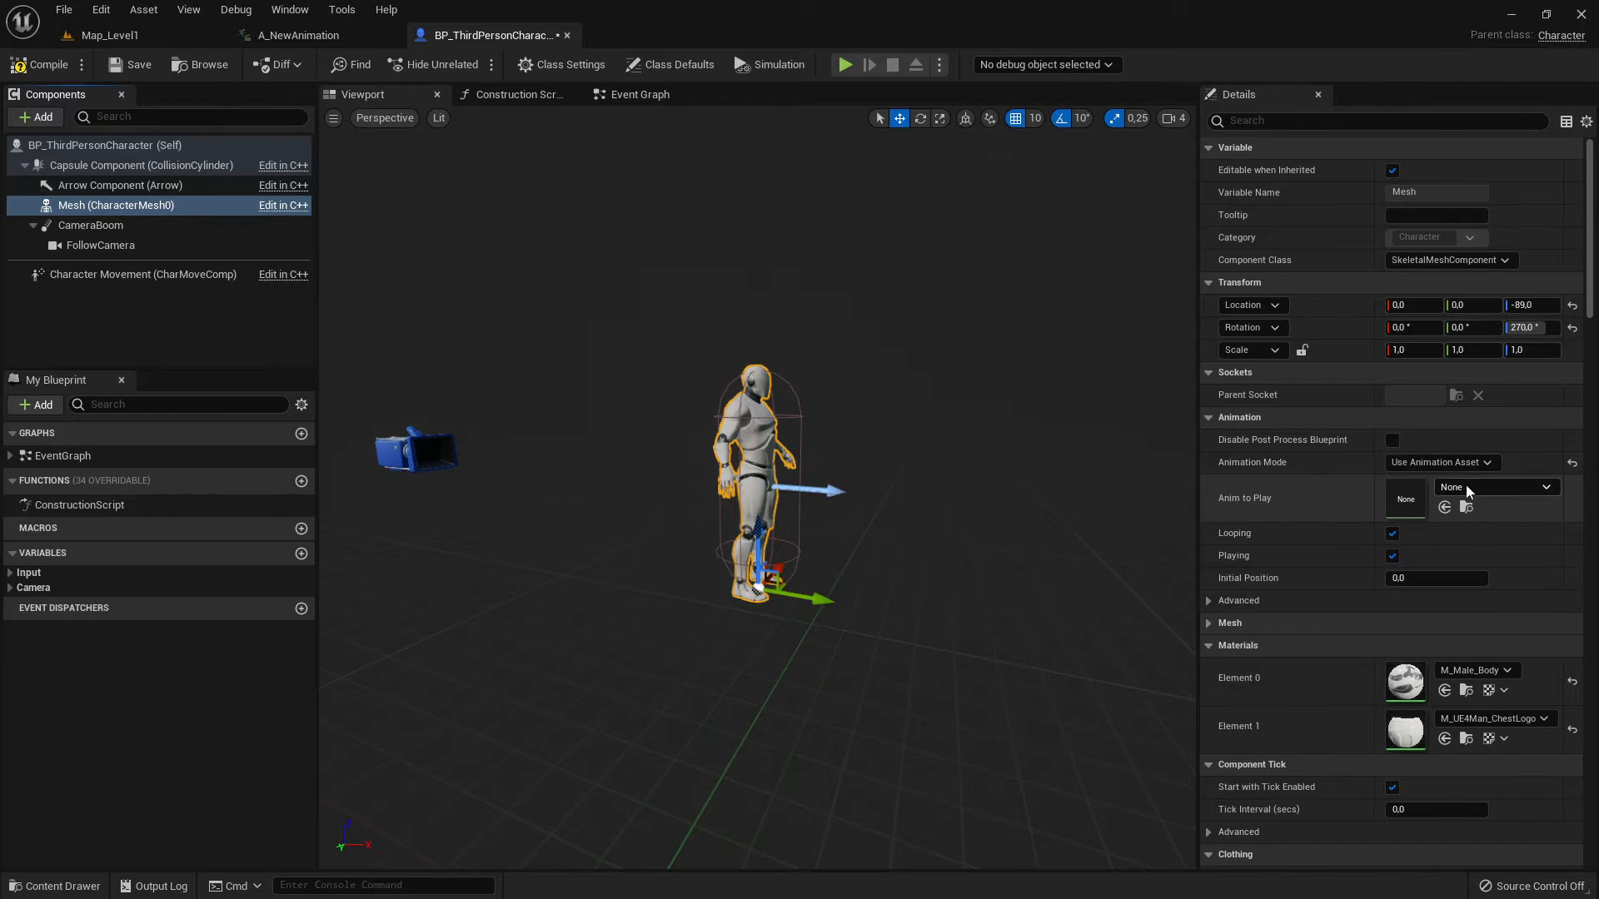
click(1497, 488)
click(1284, 688)
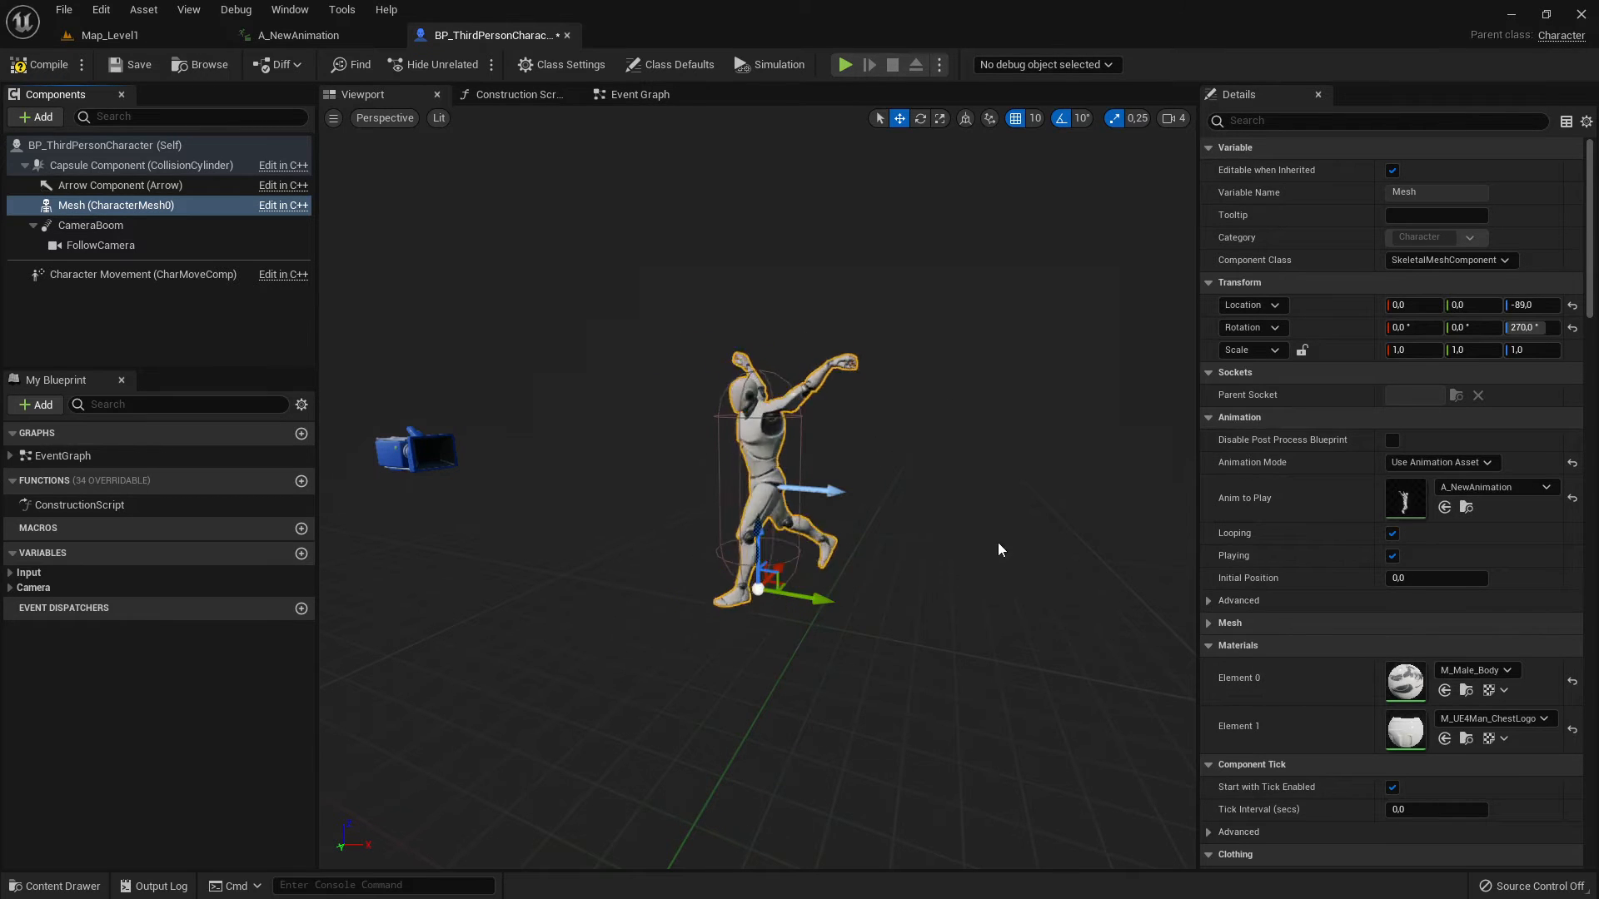
Compile and save BP_ThirdPersonCharacter, and return to Map_Level1.
click(40, 64)
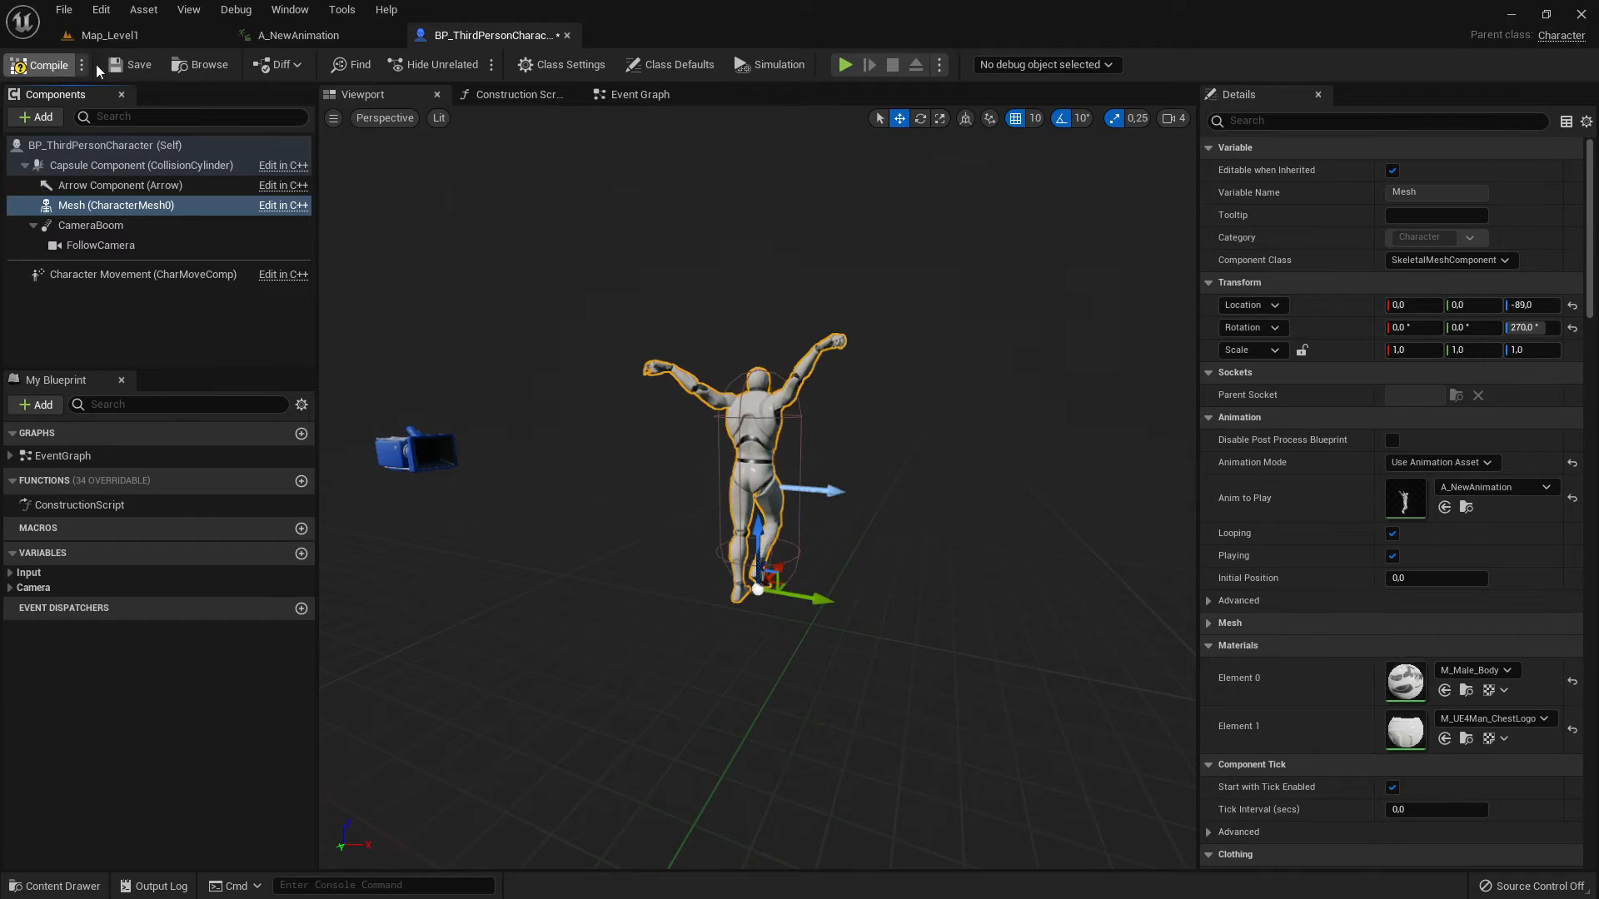
click(150, 64)
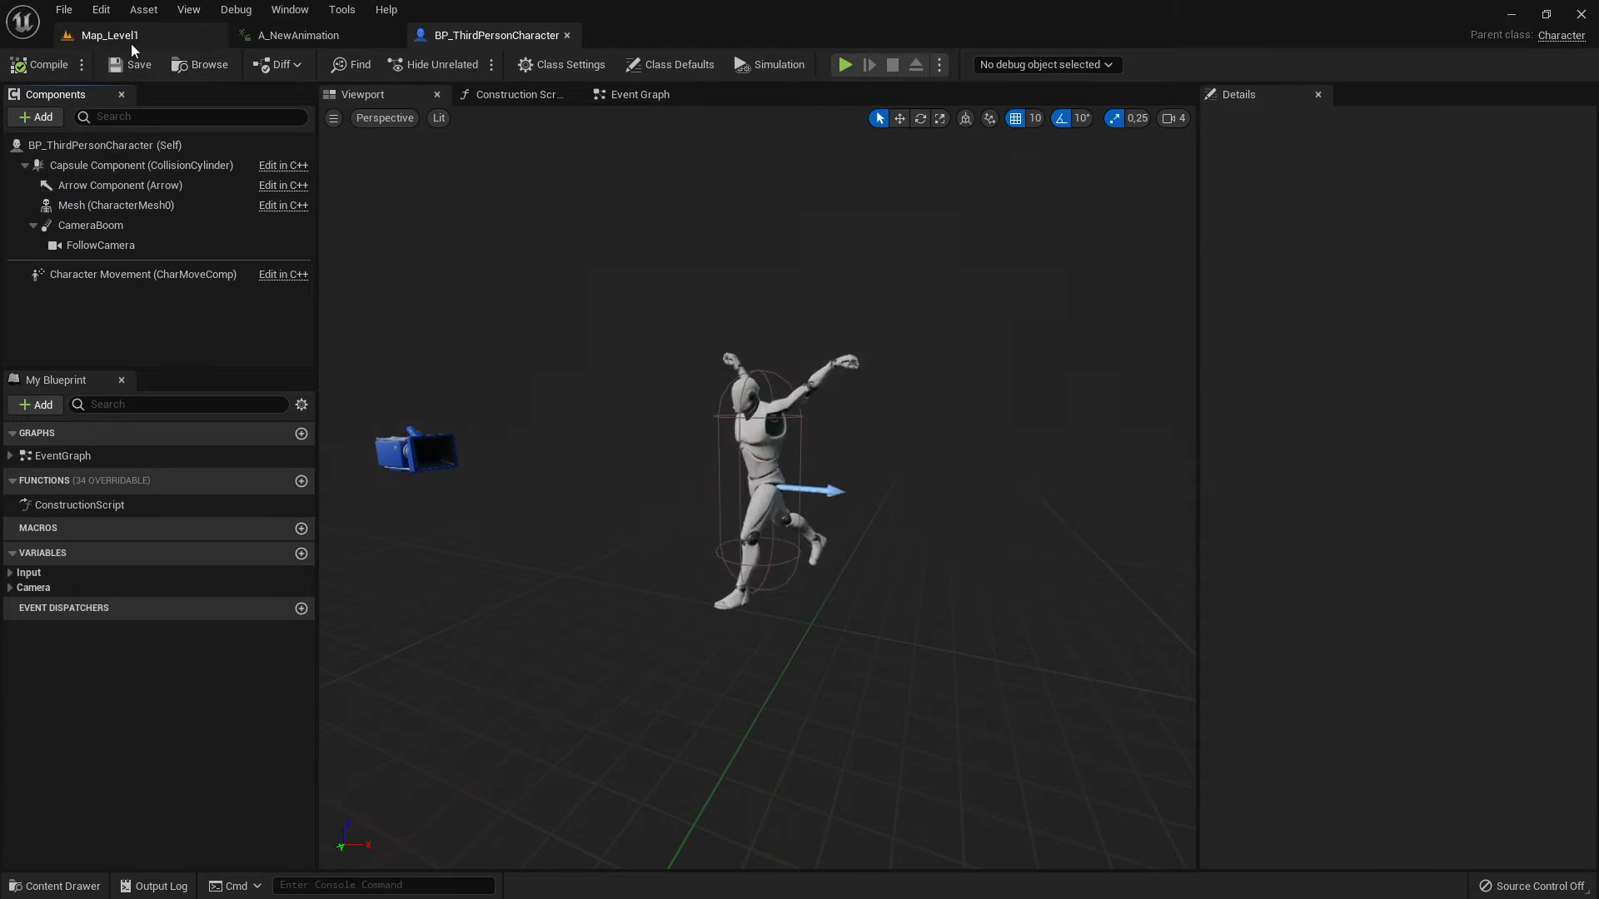
click(116, 36)
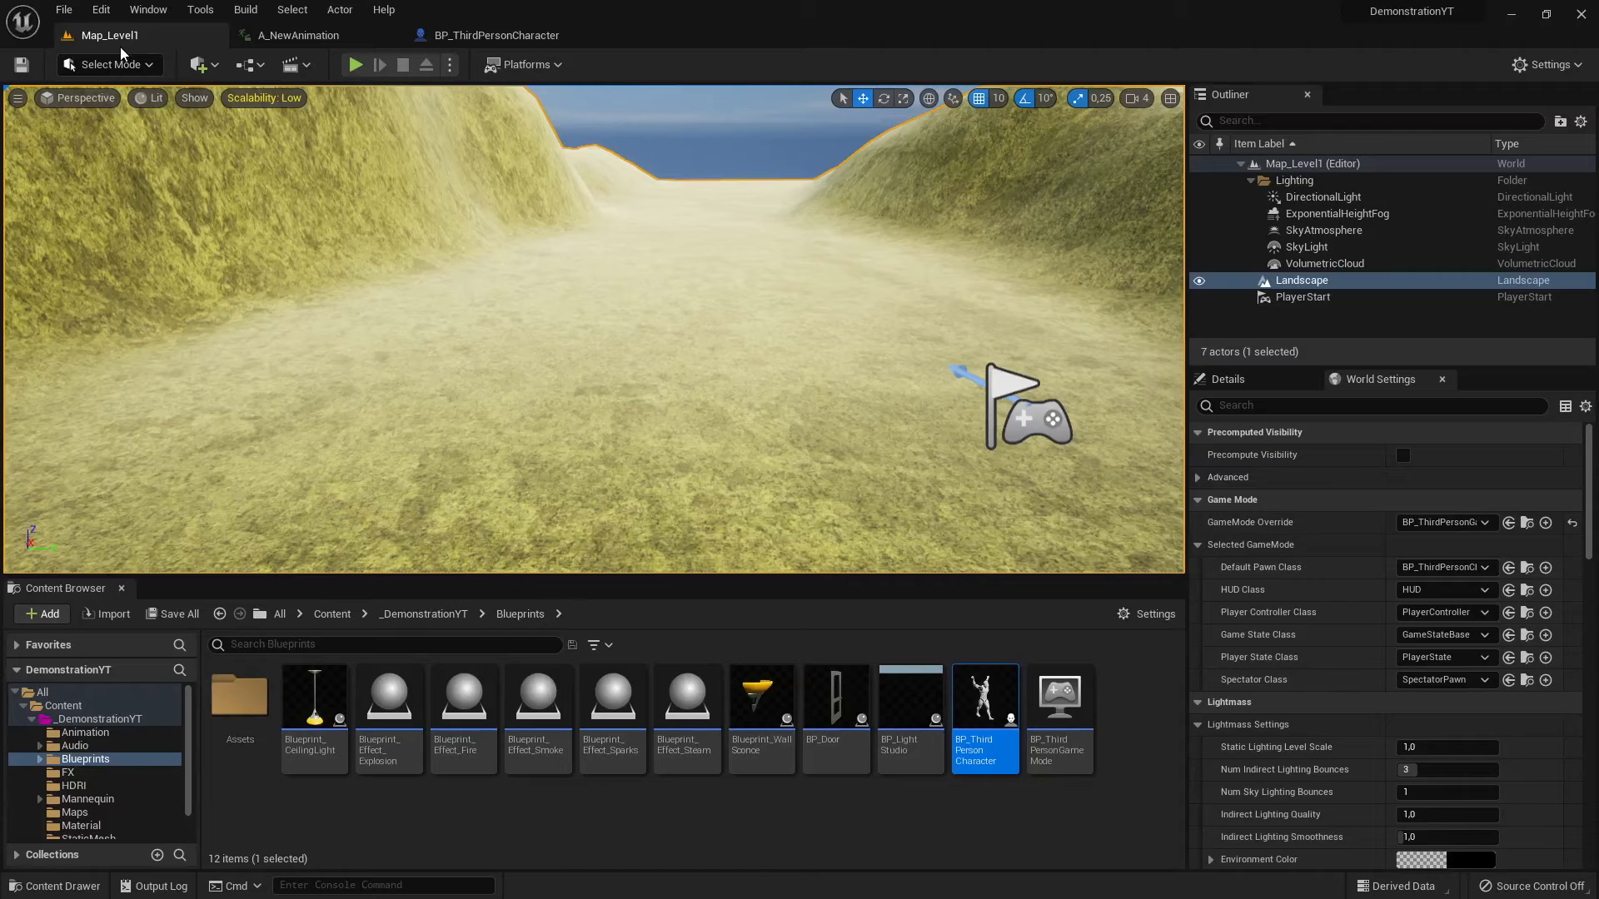
Play-test Map_Level1, run the character in all directions to examine A_NewAnimation on it, and stop the session.
click(356, 64)
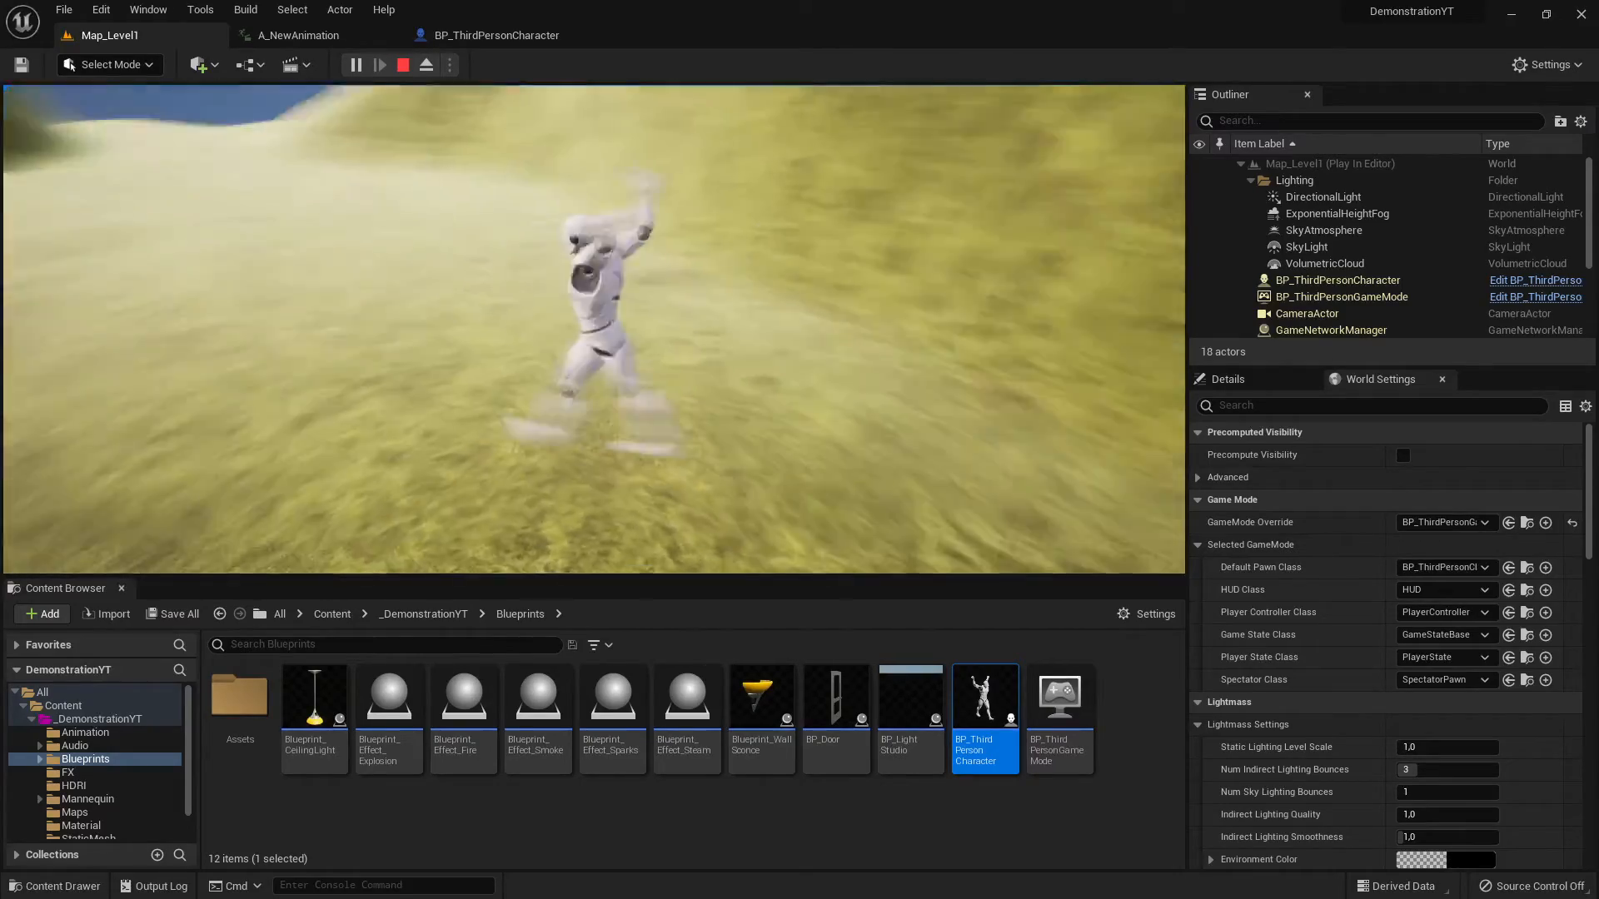
key(s)
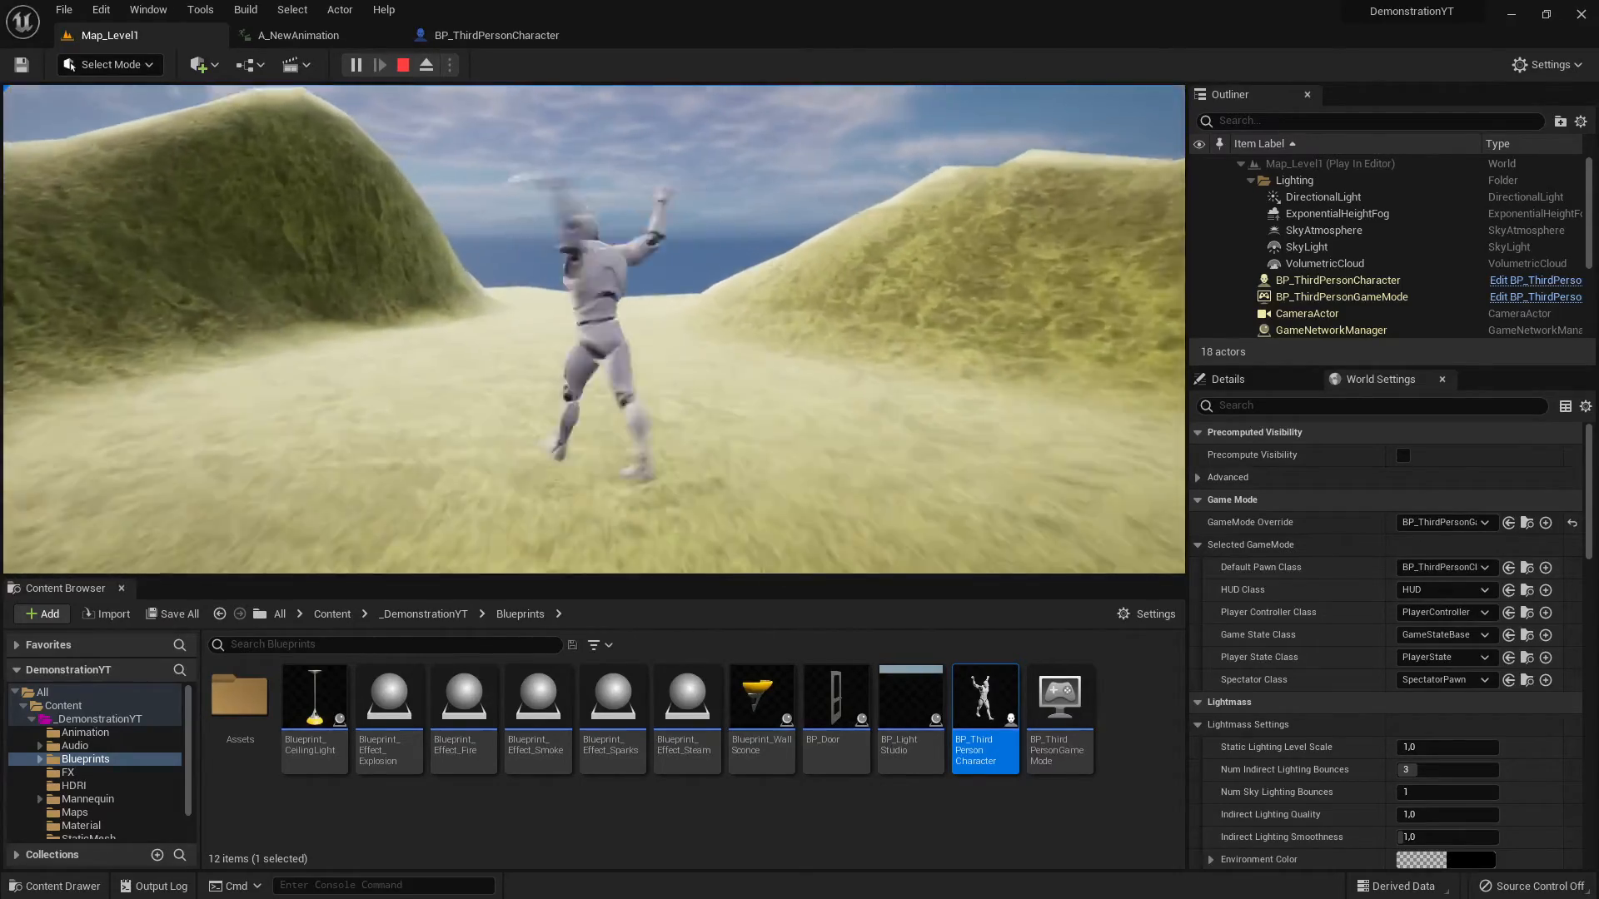
key(w)
key(s)
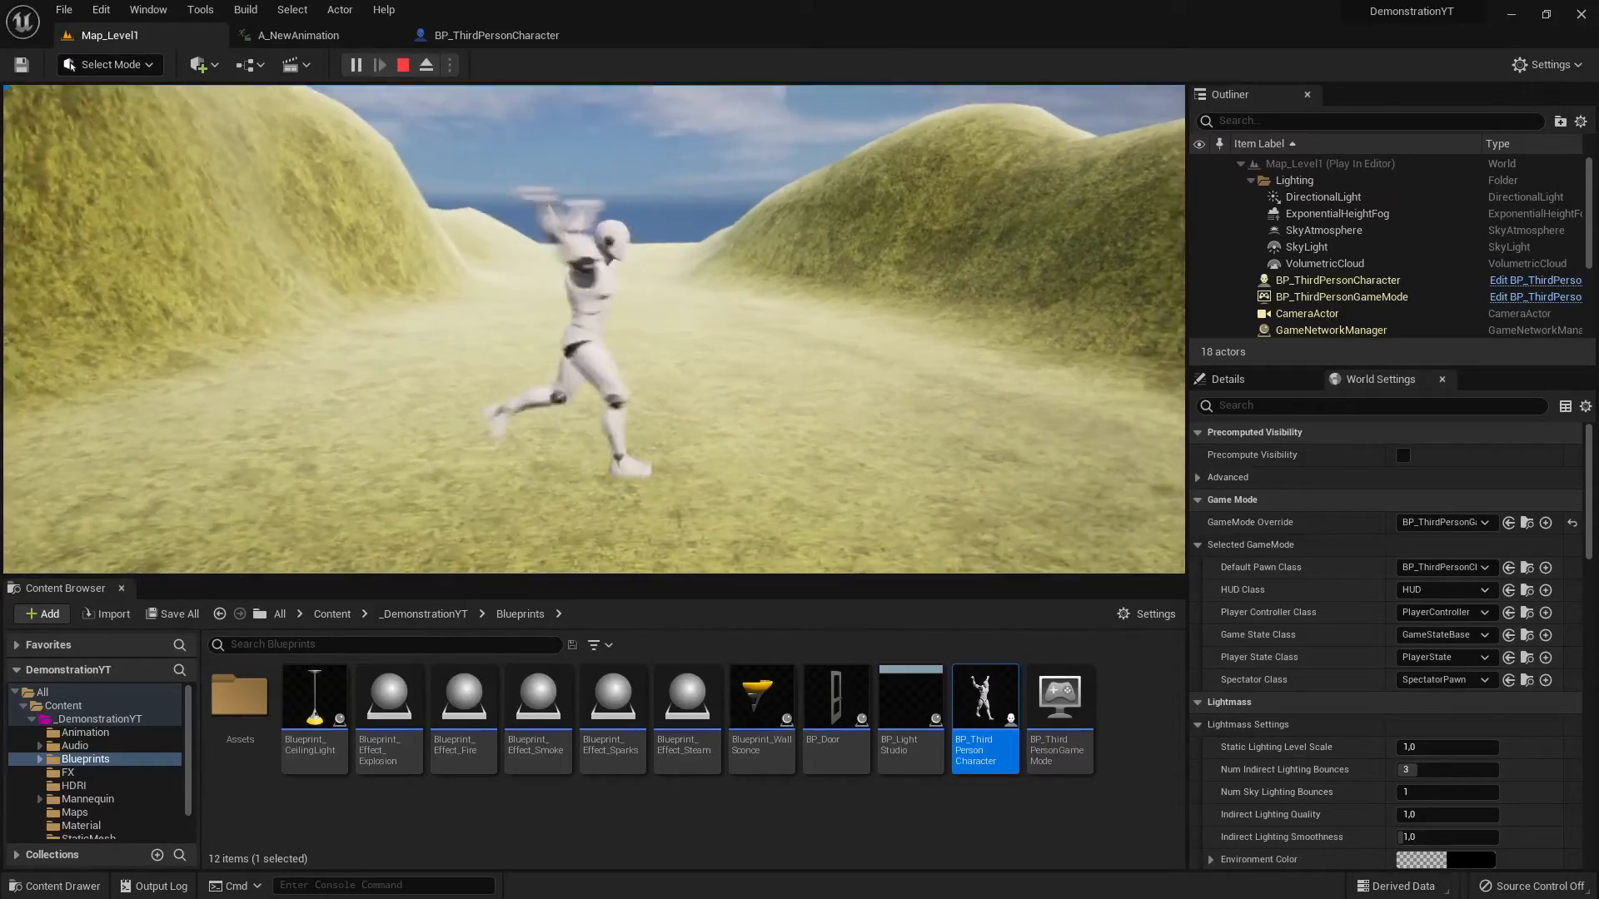
key(w)
key(s)
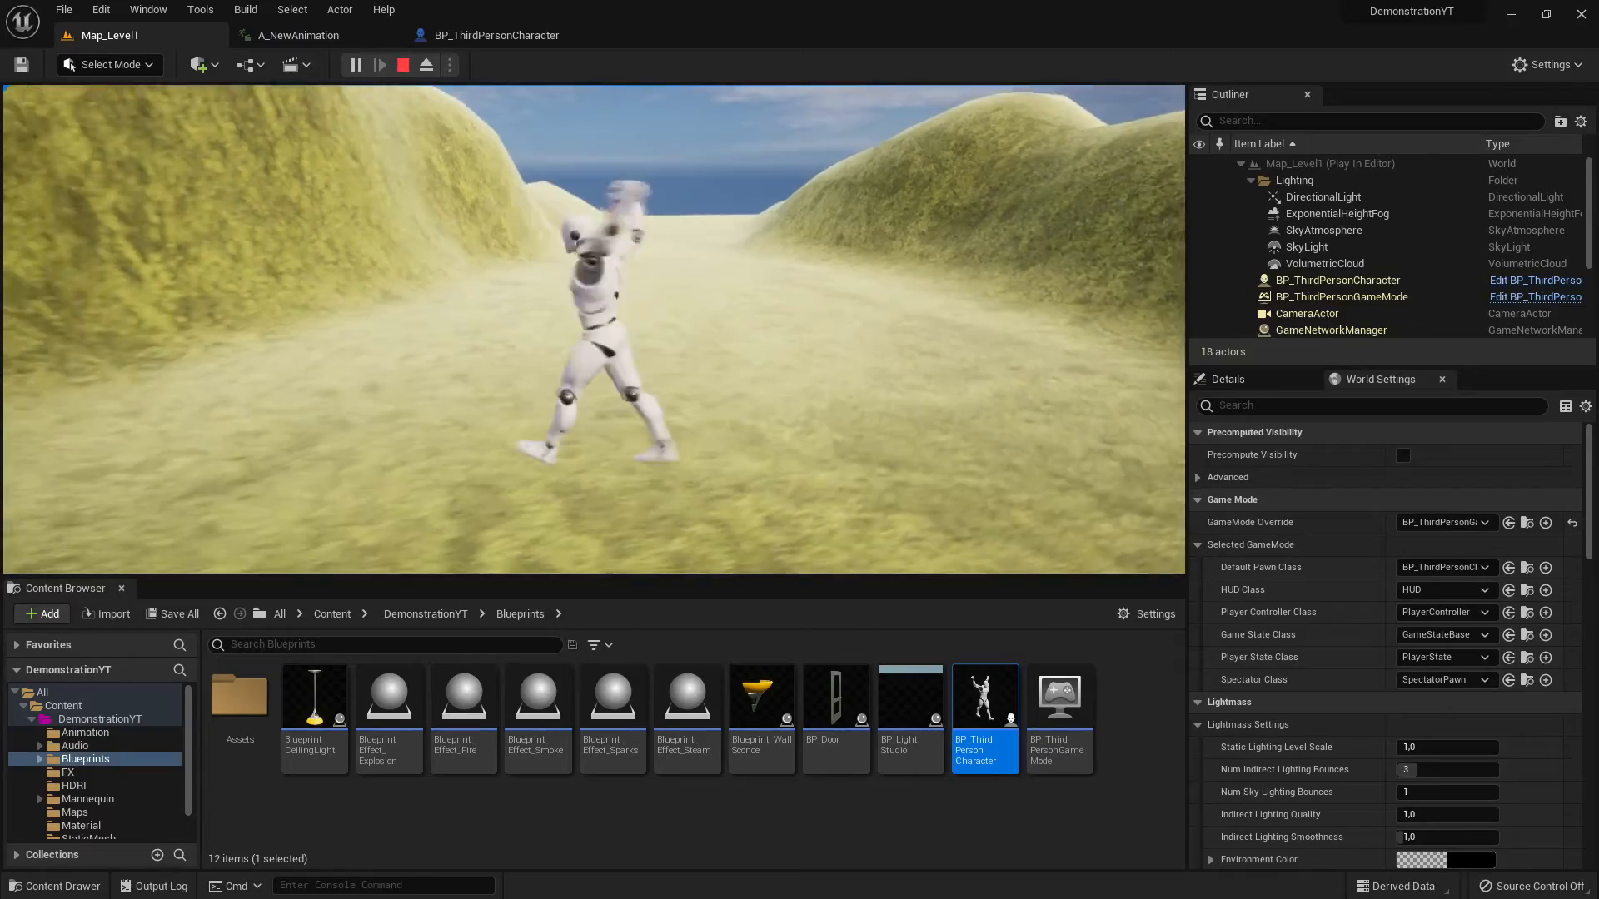
key(d)
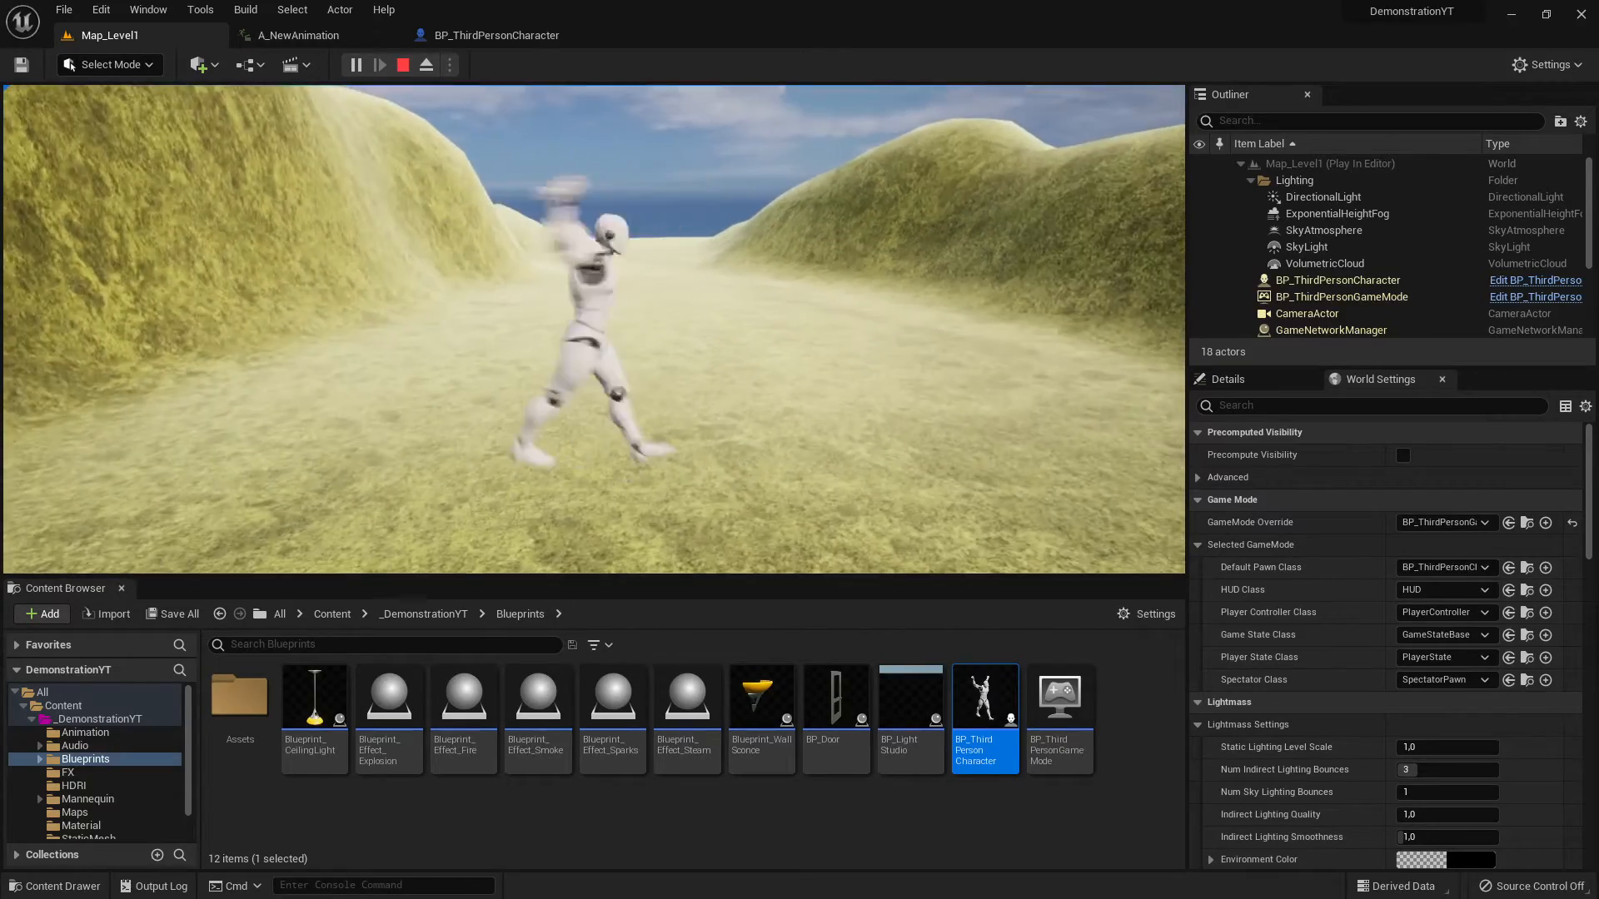
key(w)
key(s)
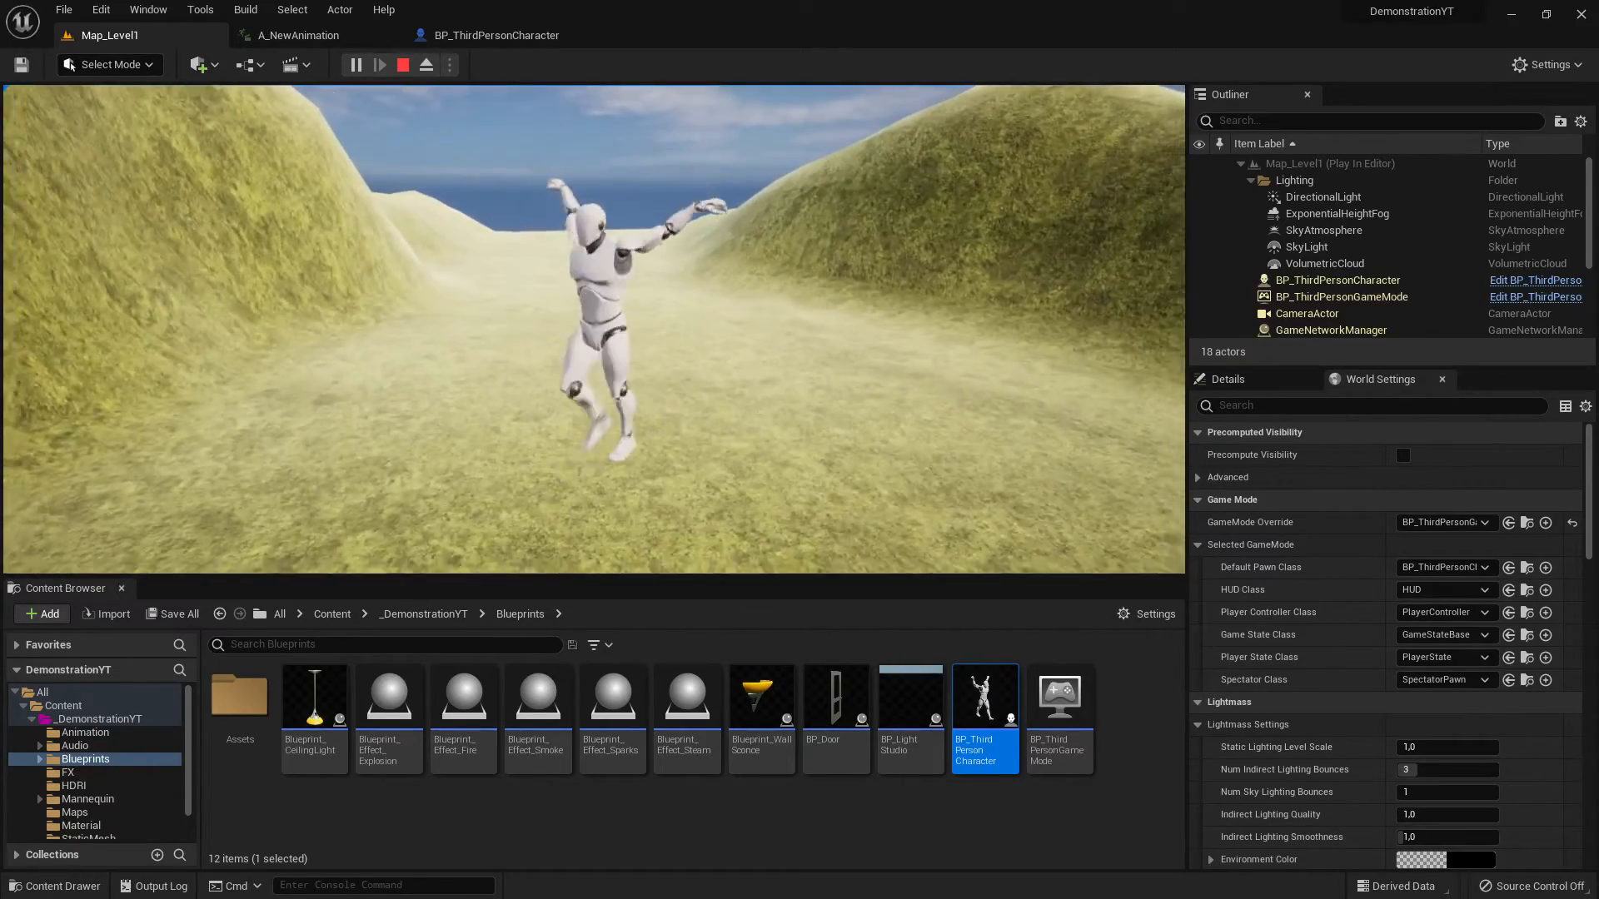
key(w)
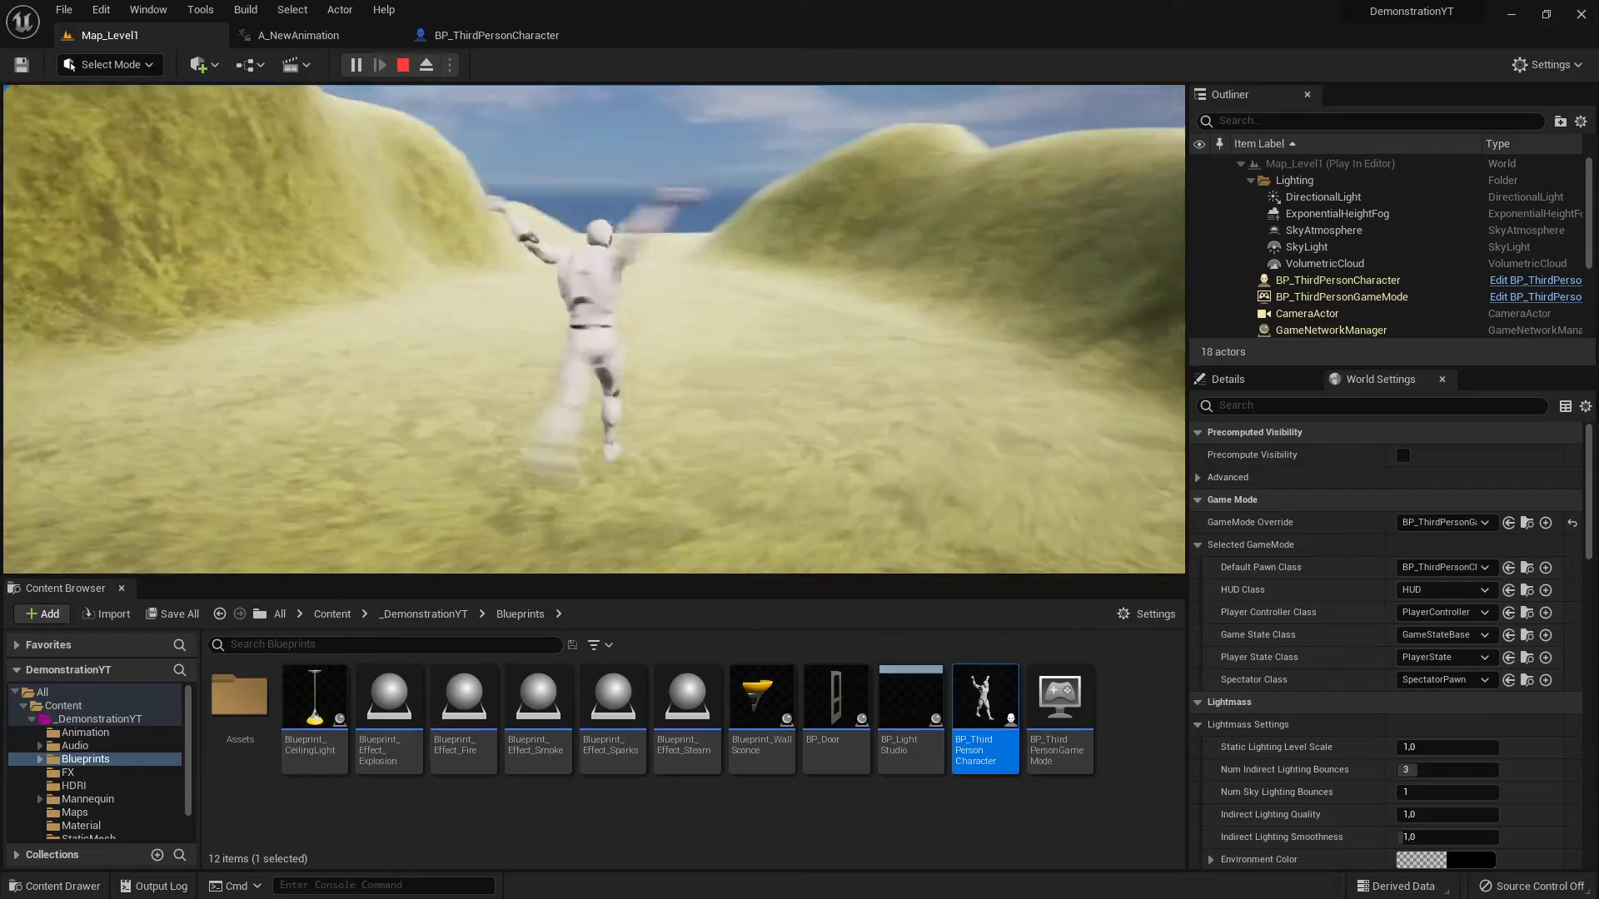
key(a)
key(w)
key(s)
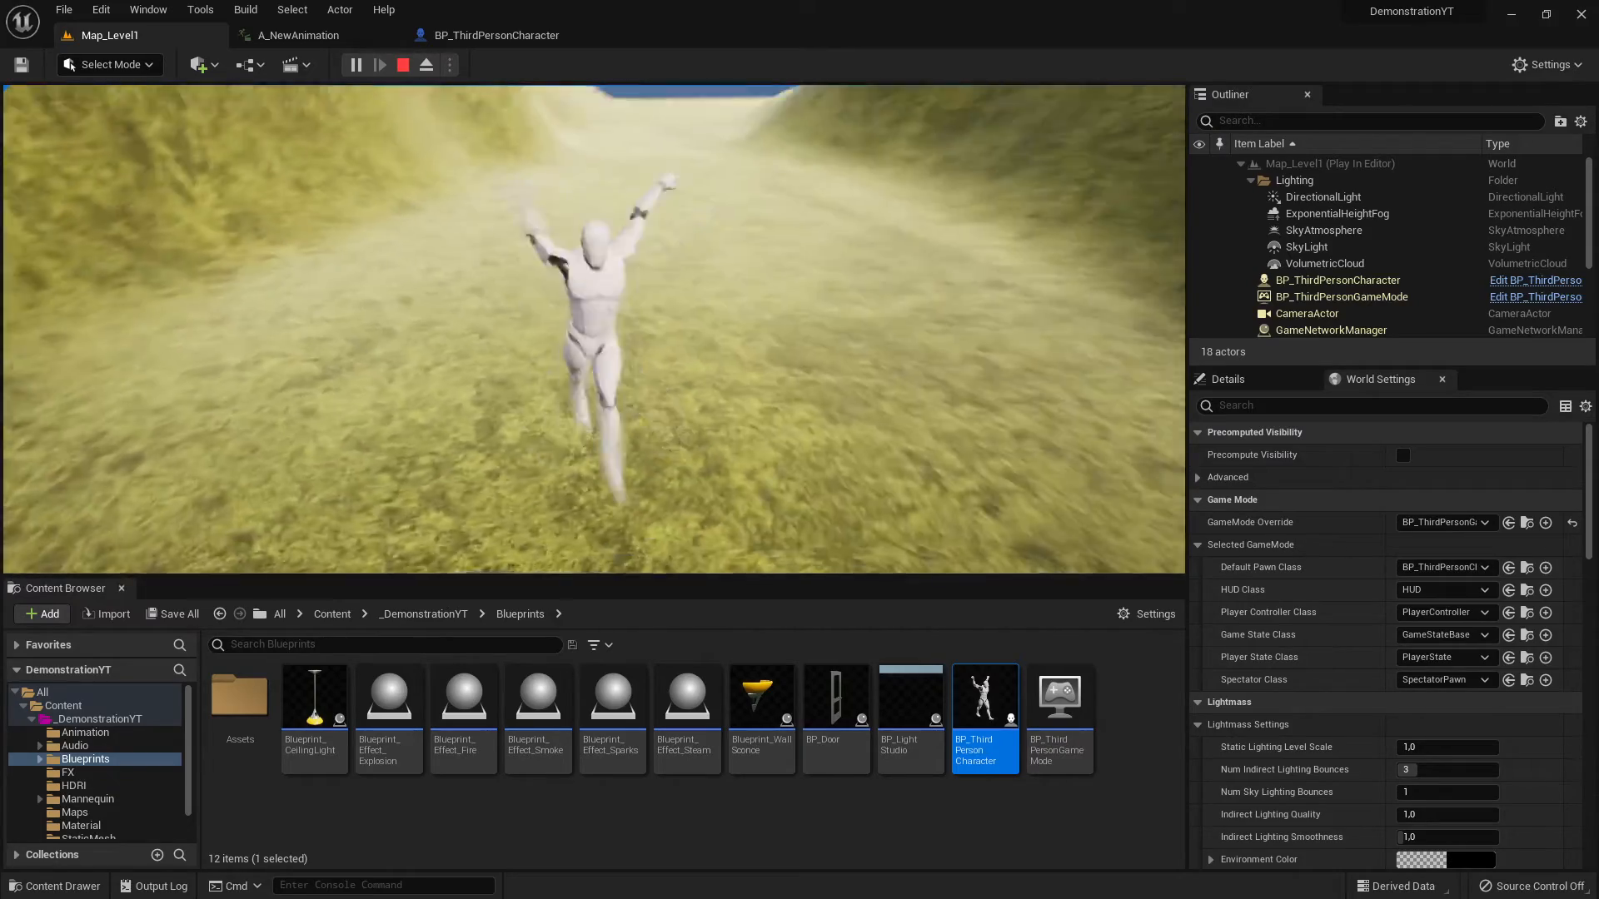
key(a)
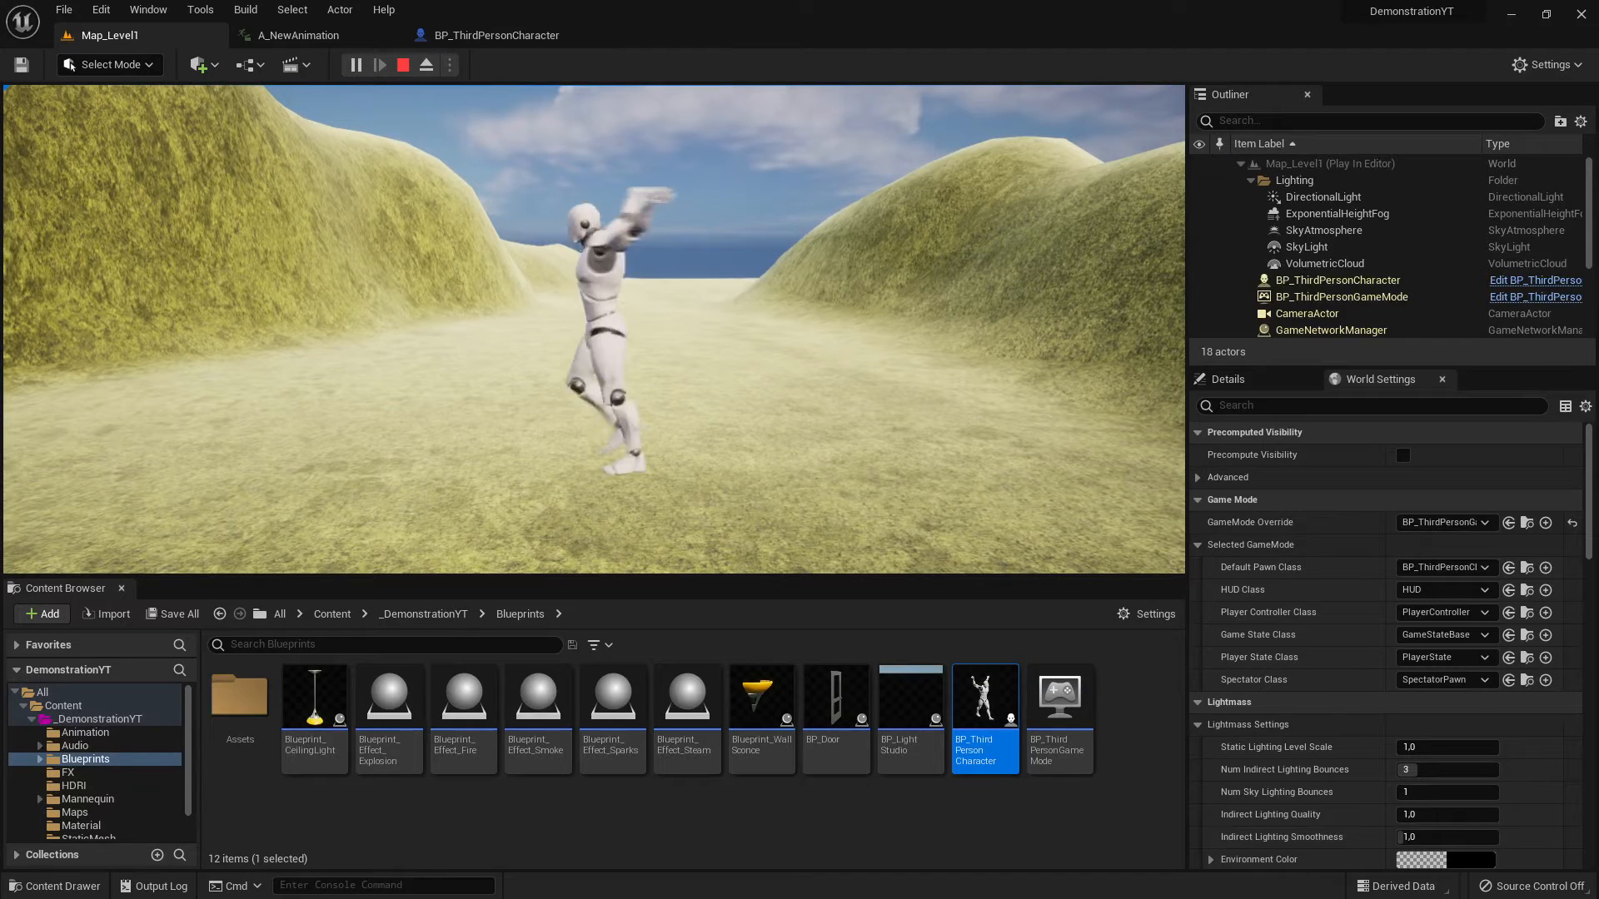
key(Escape)
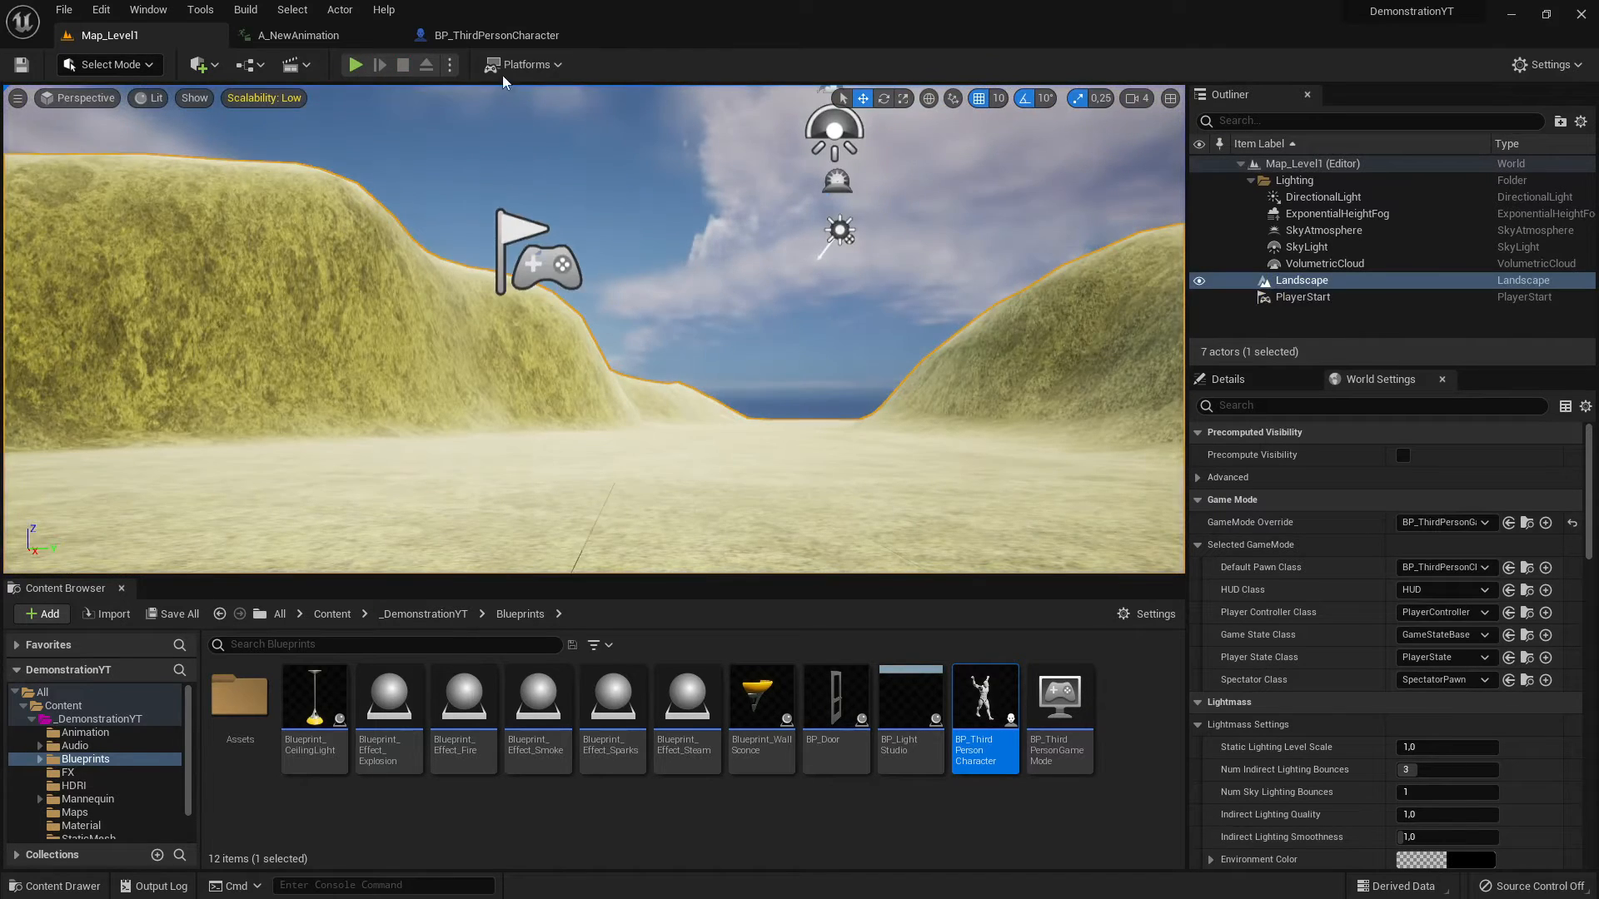
Set the character Mesh's animation mode back to Use Animation Blueprint in BP_ThirdPersonCharacter, then compile and save the blueprint.
click(496, 35)
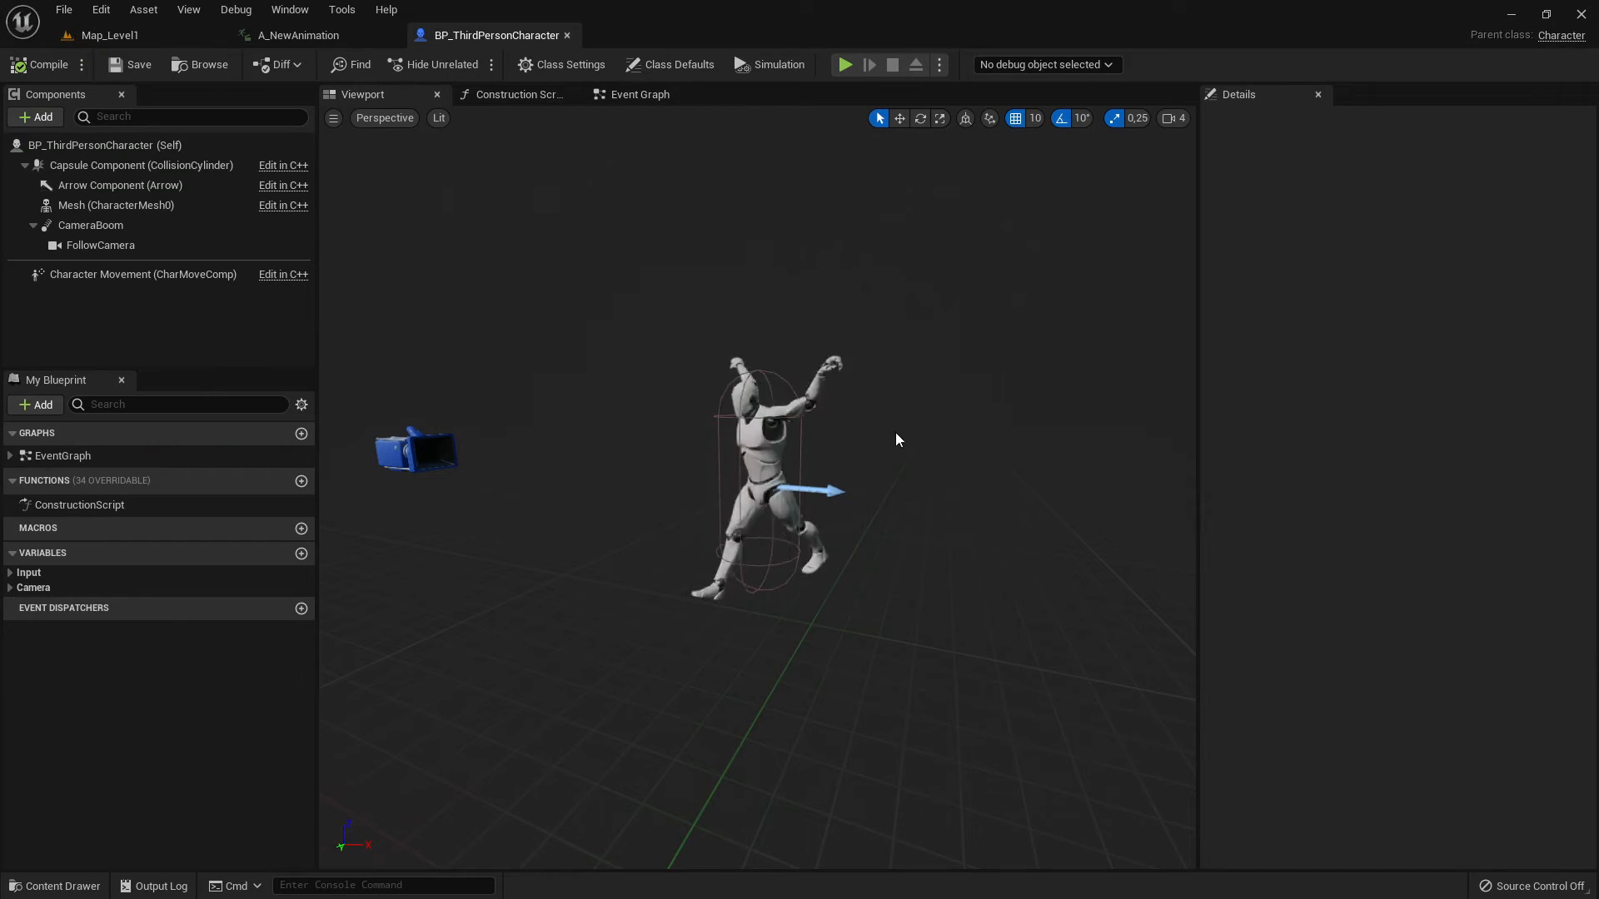
click(112, 205)
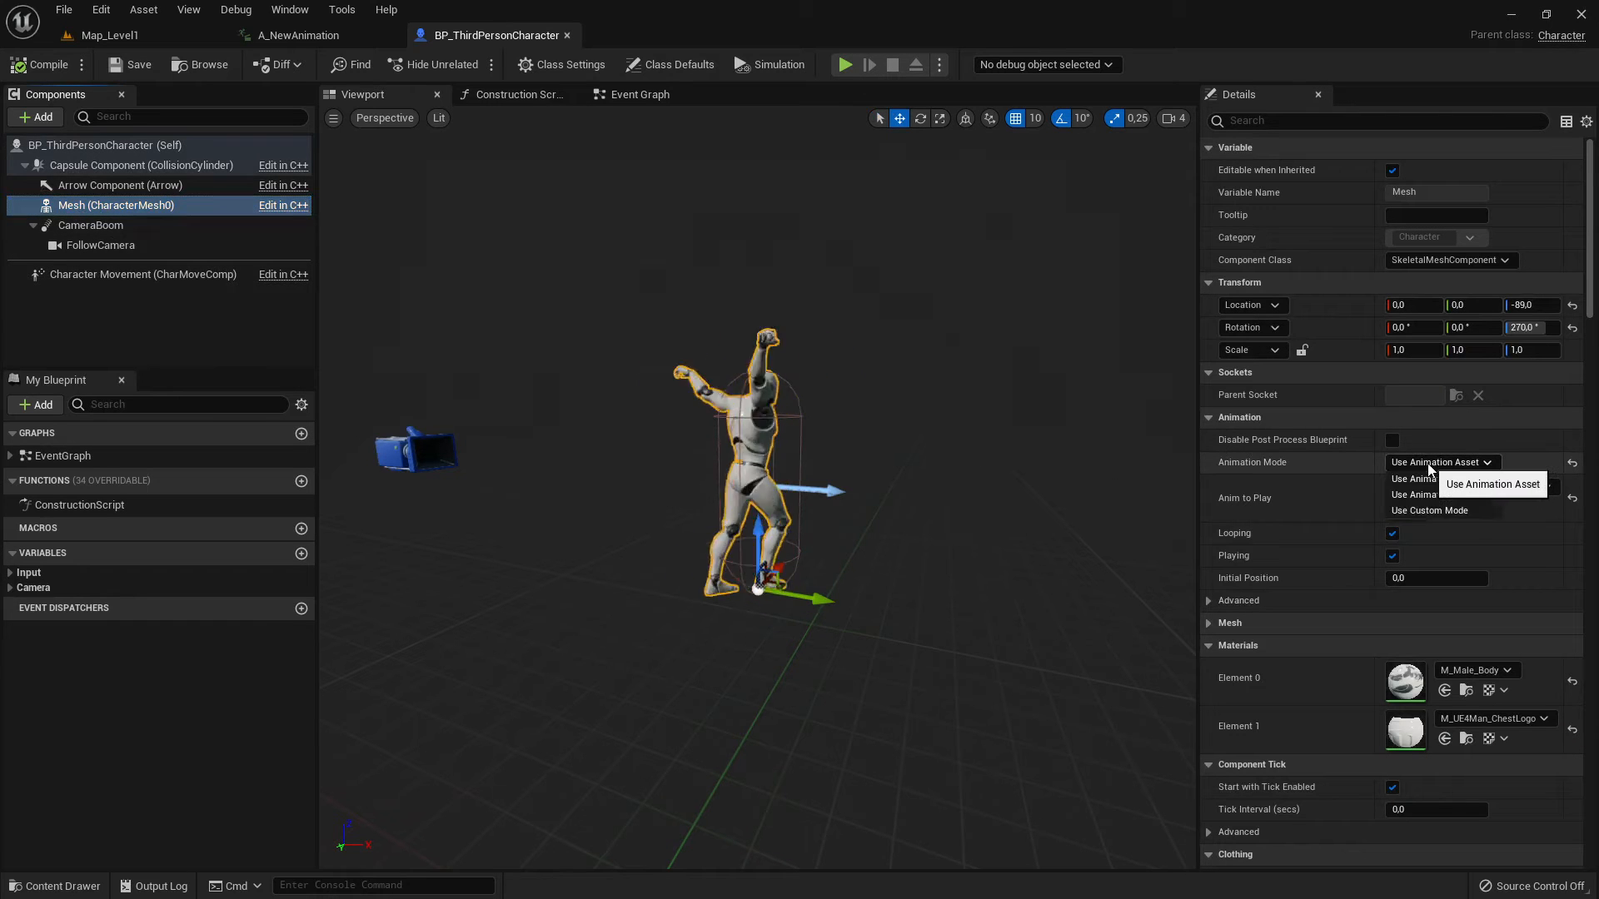
click(1473, 465)
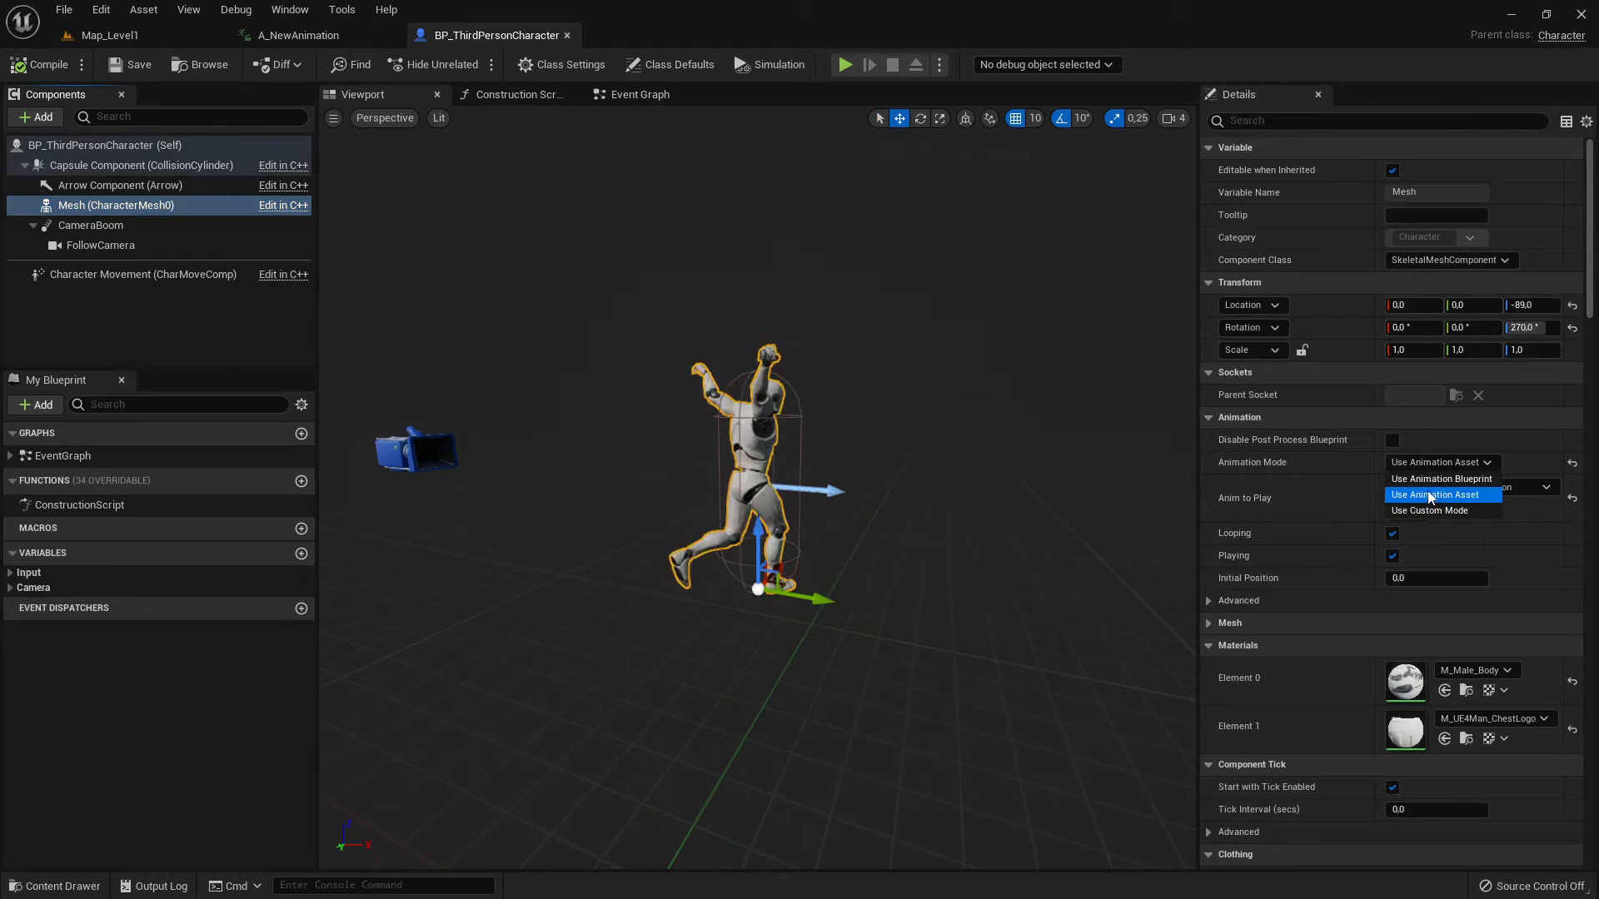
click(1433, 479)
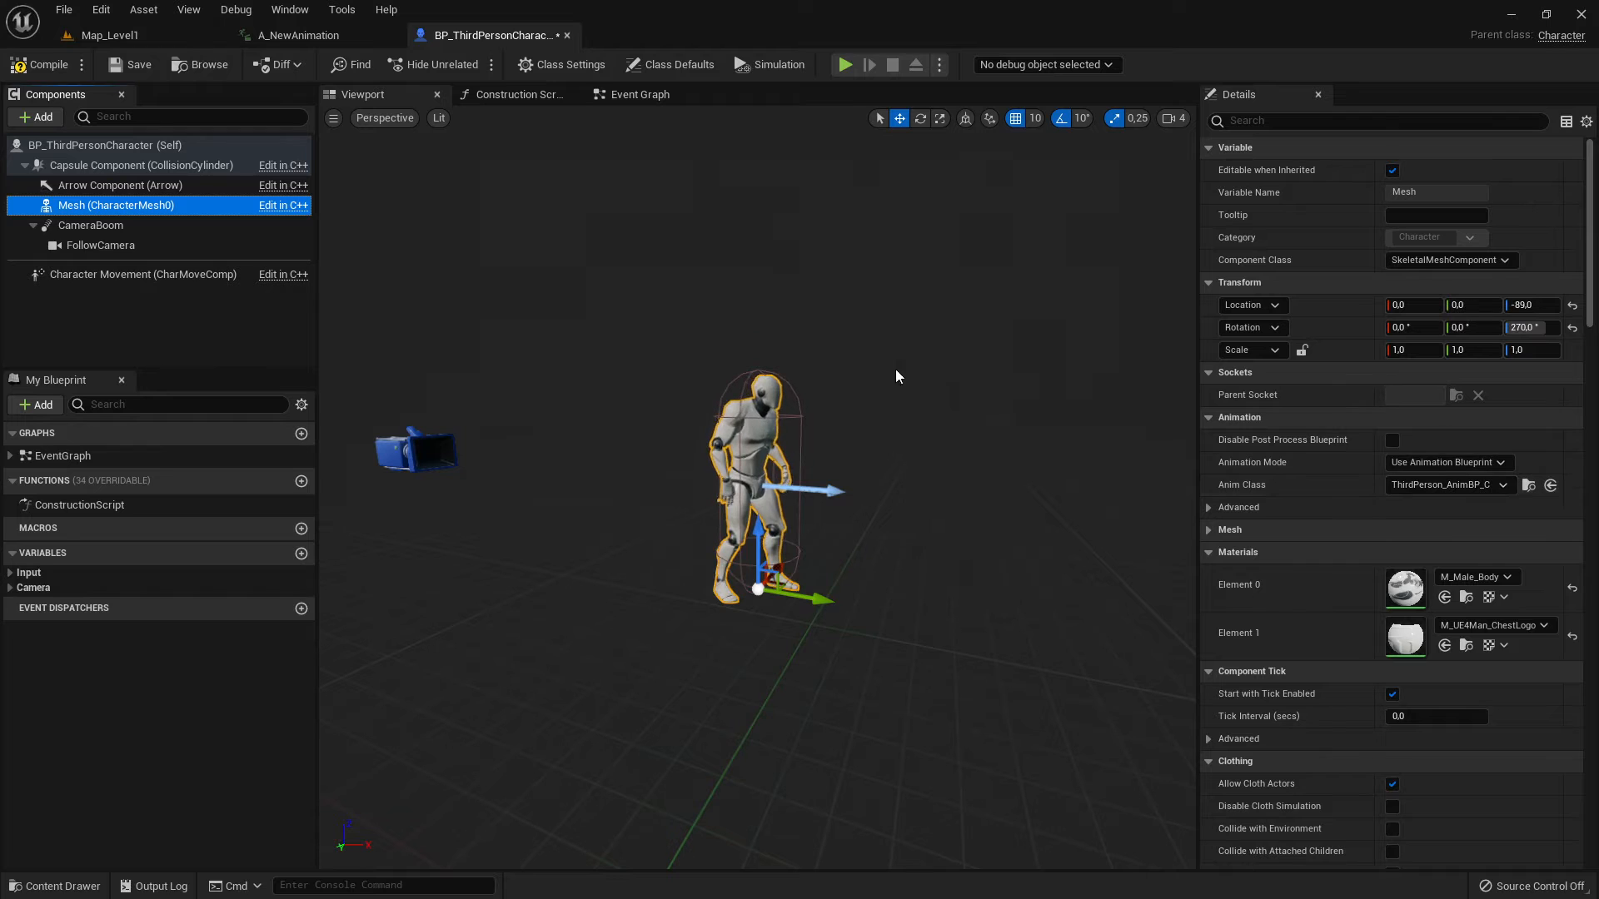
click(39, 64)
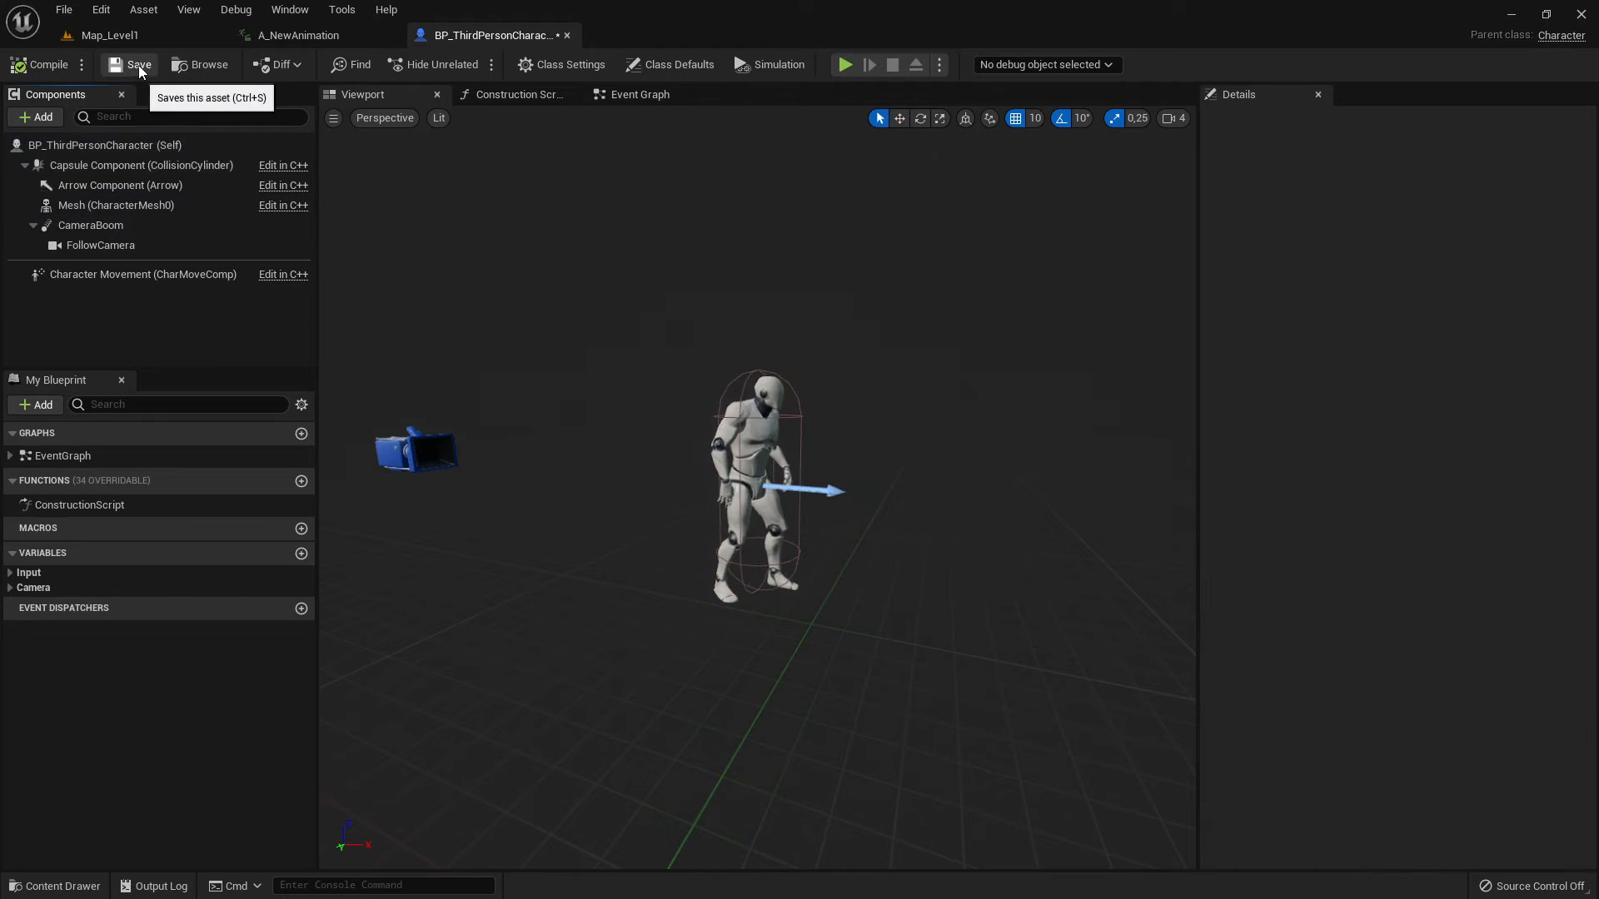
Open BP_ThirdPersonCharacter's Event Graph and look over its existing input node groups.
click(641, 97)
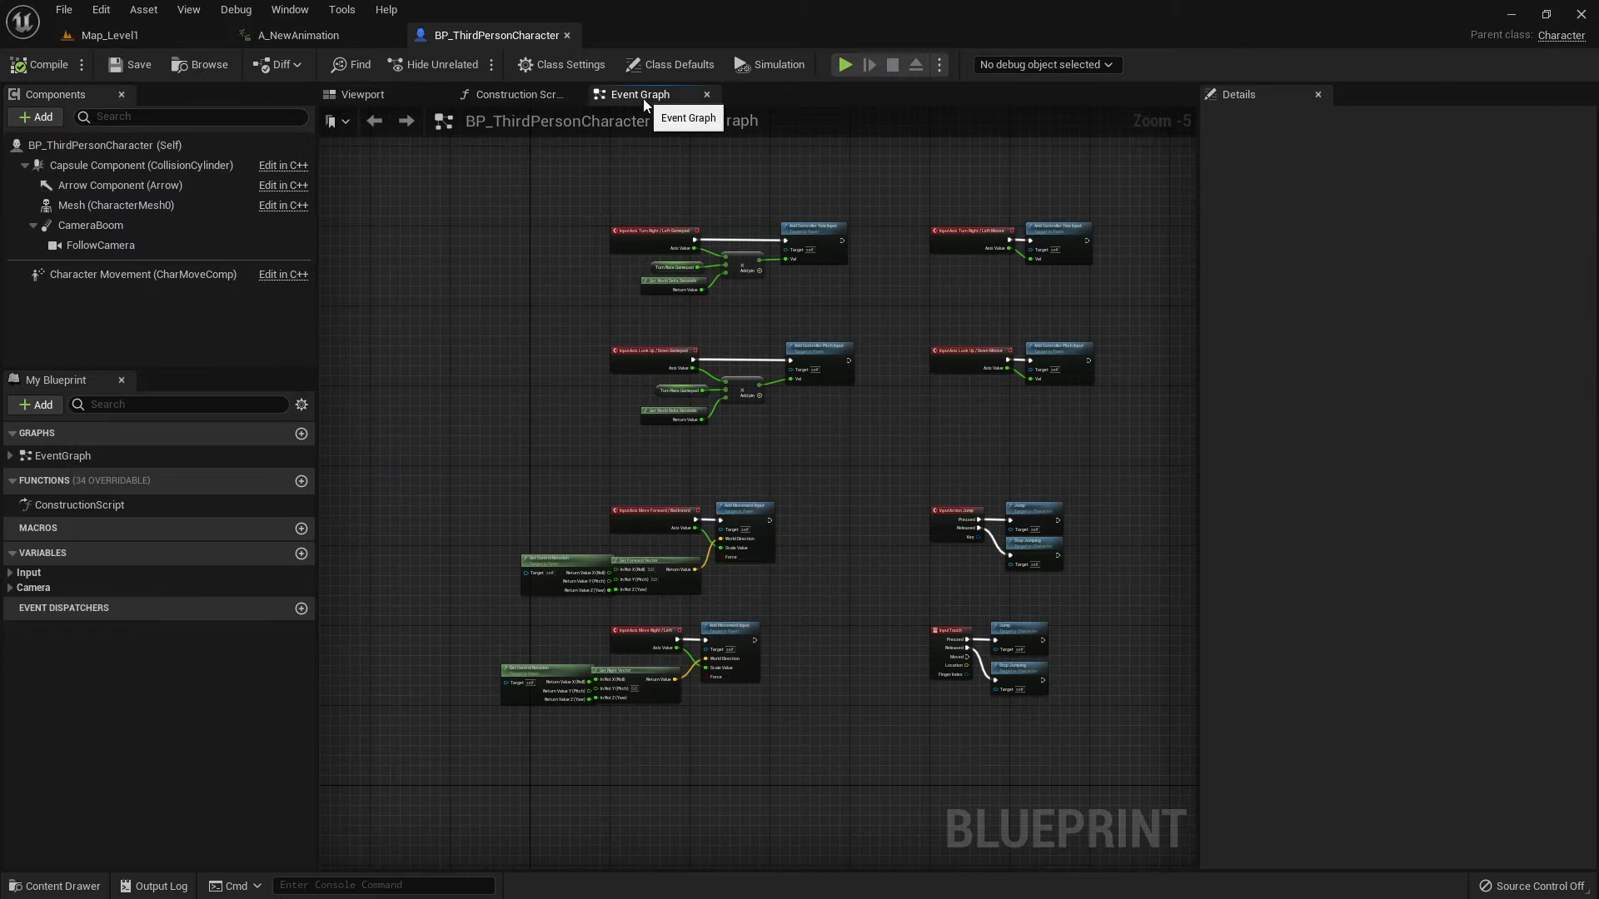
scroll(861, 525, down, 5)
right_drag(777, 296, 703, 315)
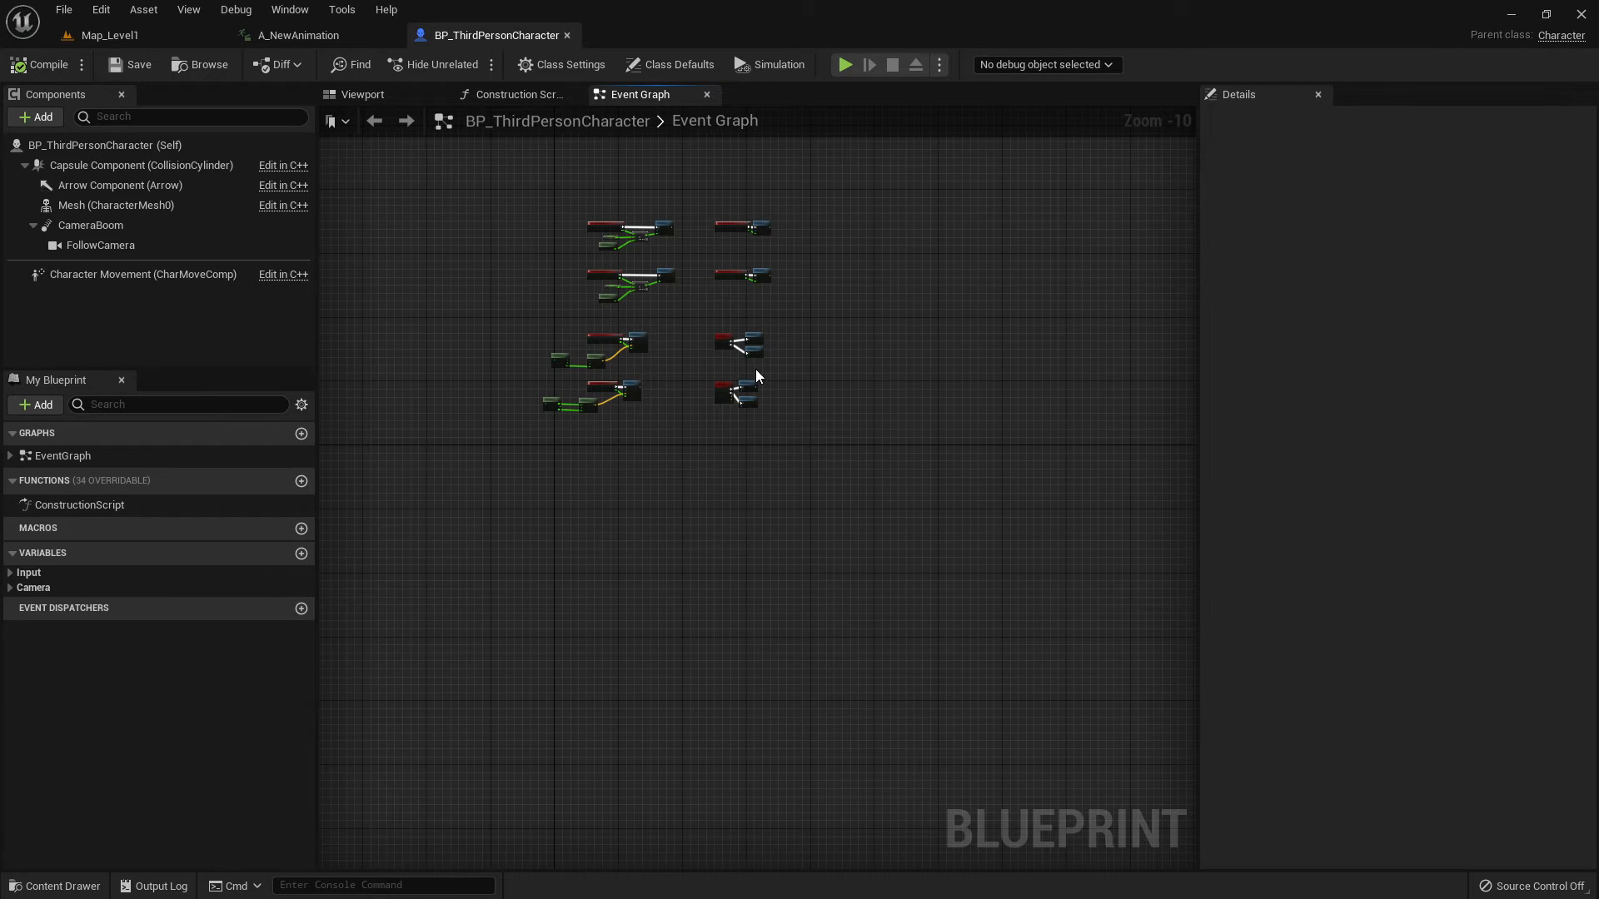
Play-test Map_Level1, run the character around to check its animation blueprint movement, and stop the session.
click(204, 35)
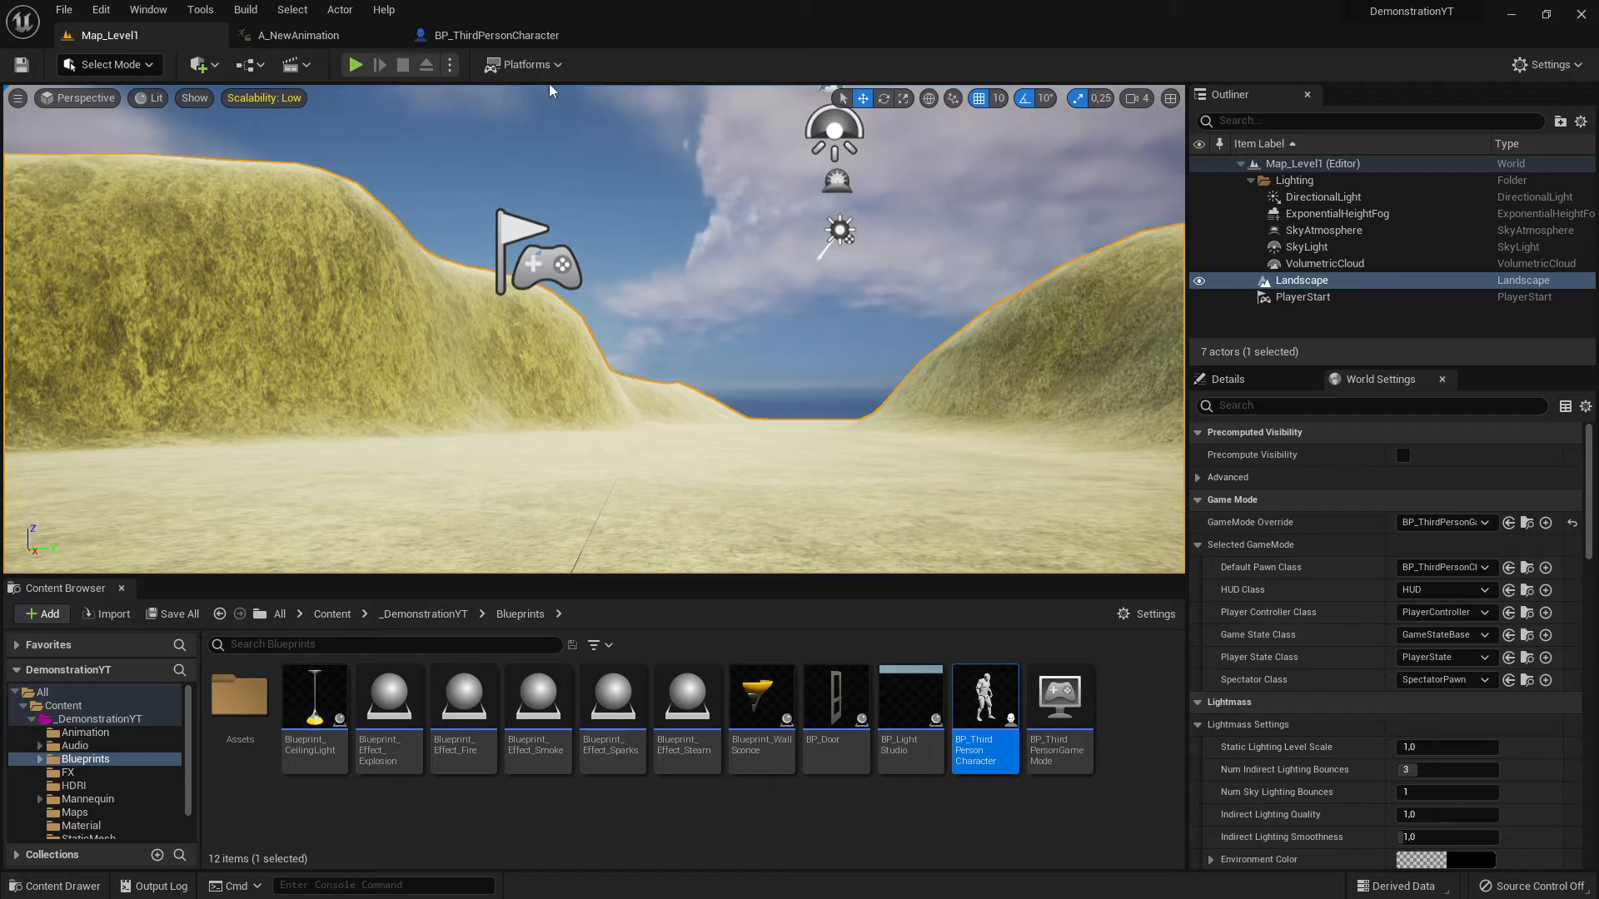
click(355, 65)
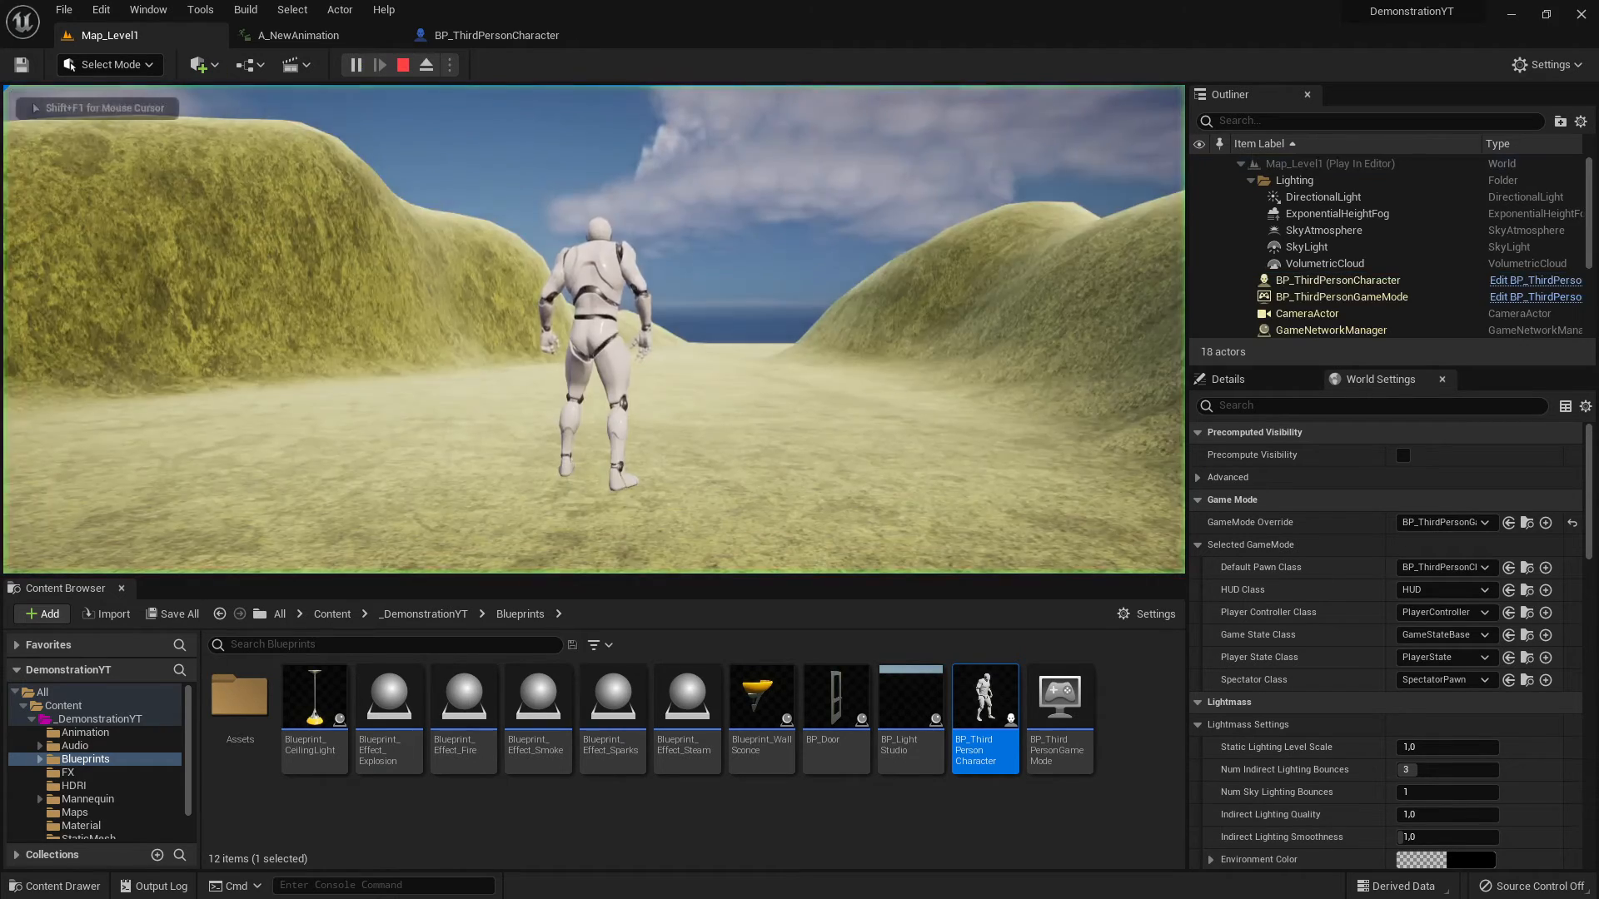
key(w)
key(d)
key(s)
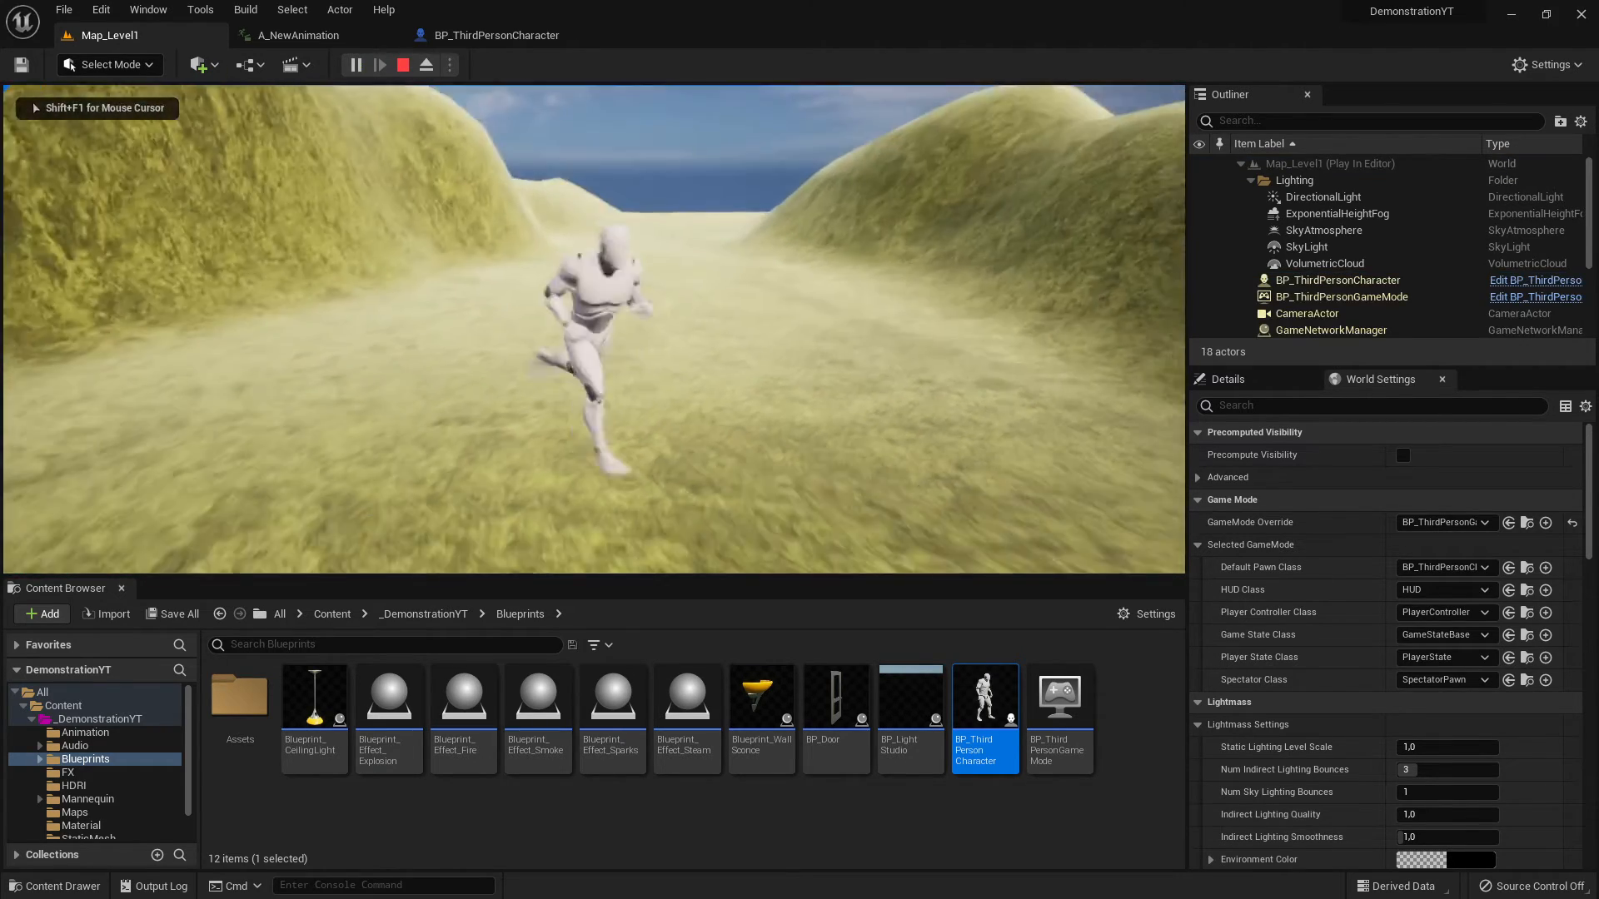
key(w)
key(a)
key(s)
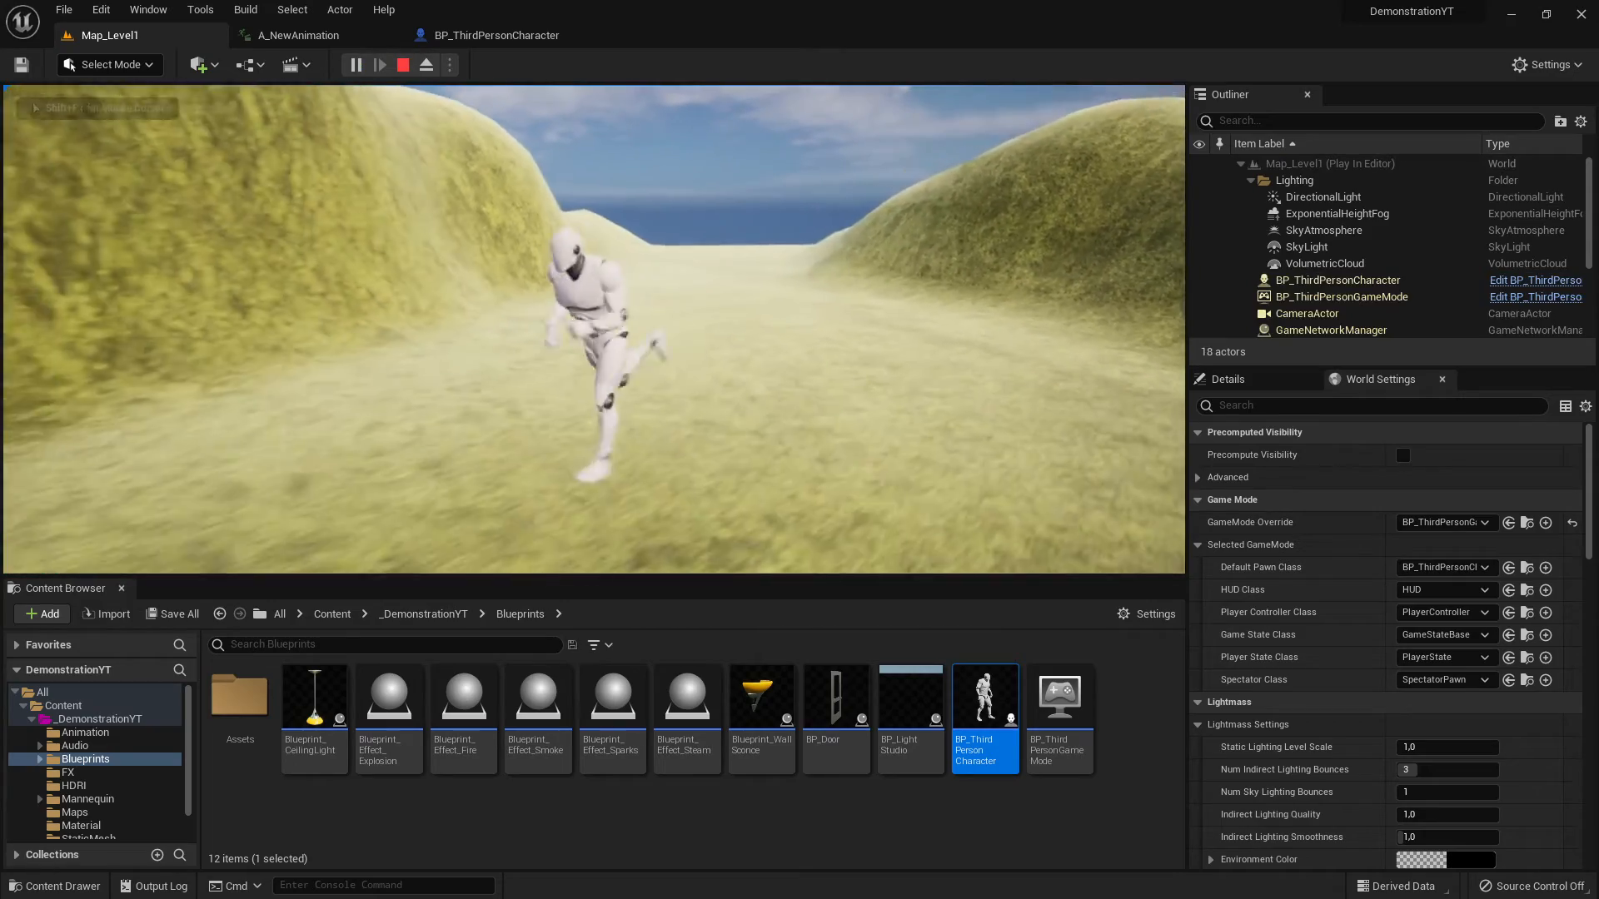
key(d)
key(w)
key(a)
key(w)
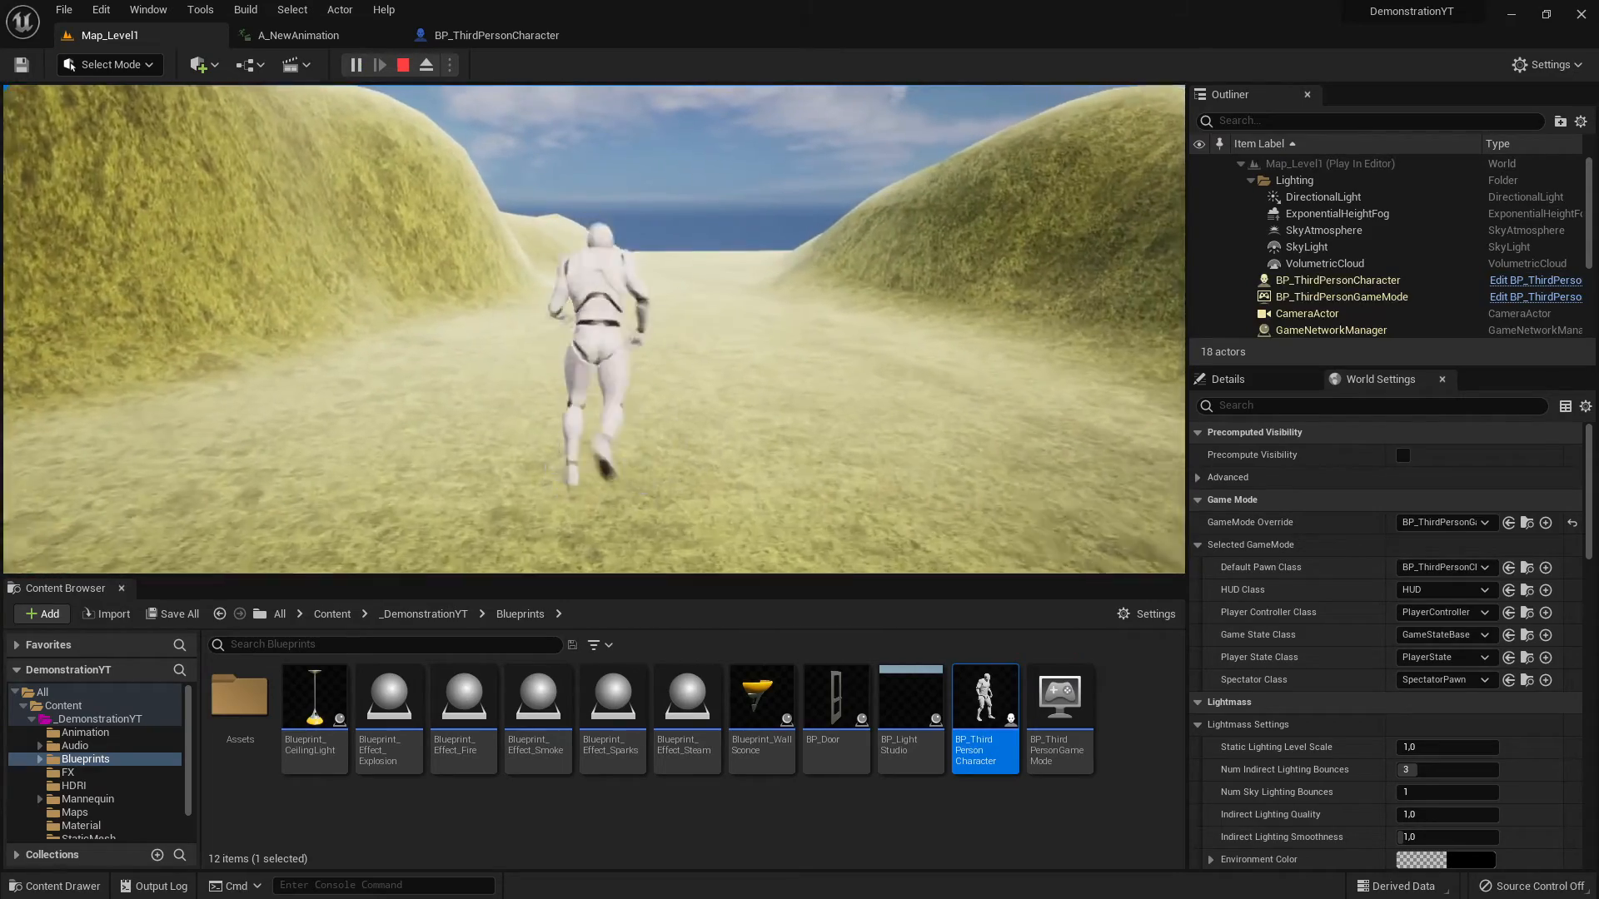
key(a)
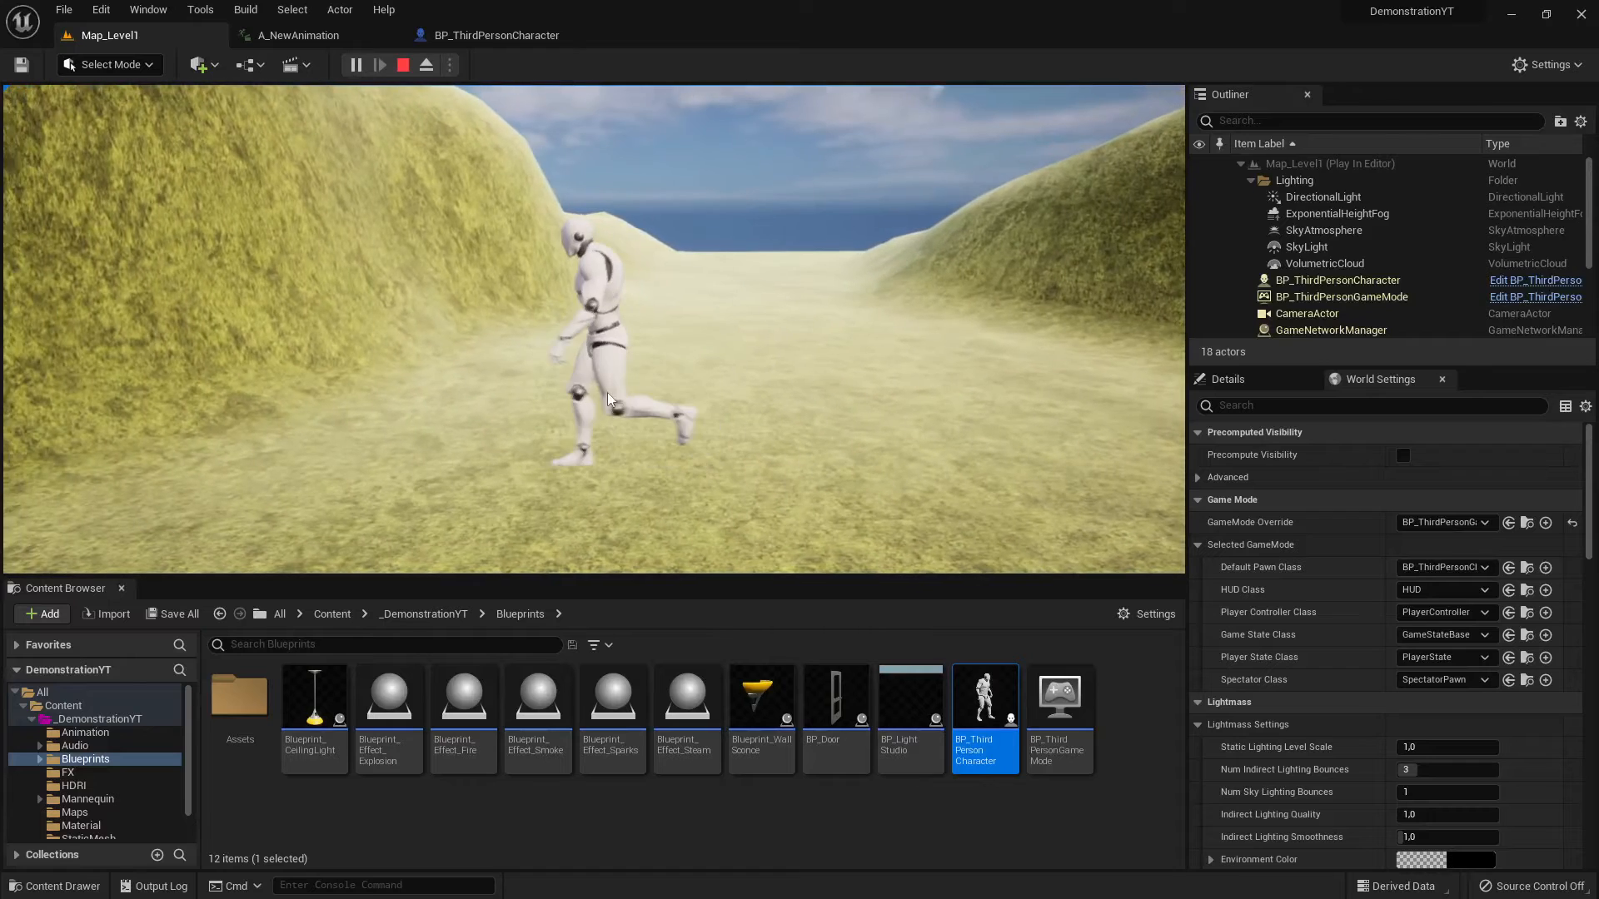
key(Escape)
Return to BP_ThirdPersonCharacter's Event Graph, widen the graph area, and bring up the empty space below the Move Right / Left nodes.
click(467, 35)
scroll(623, 473, up, 3)
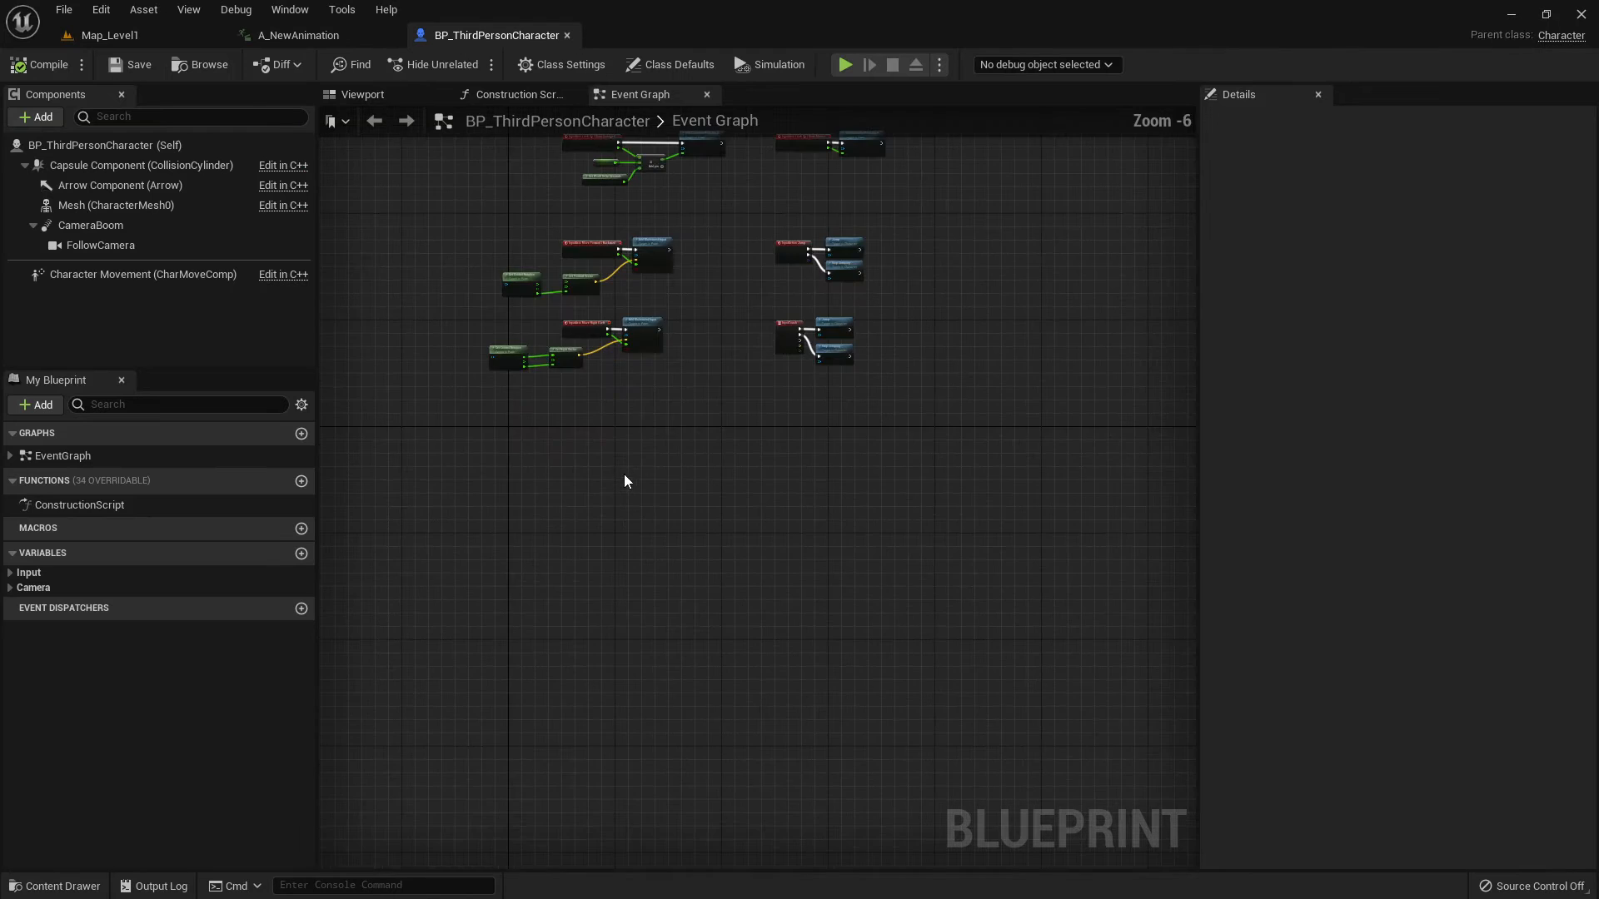
right_drag(623, 473, 700, 575)
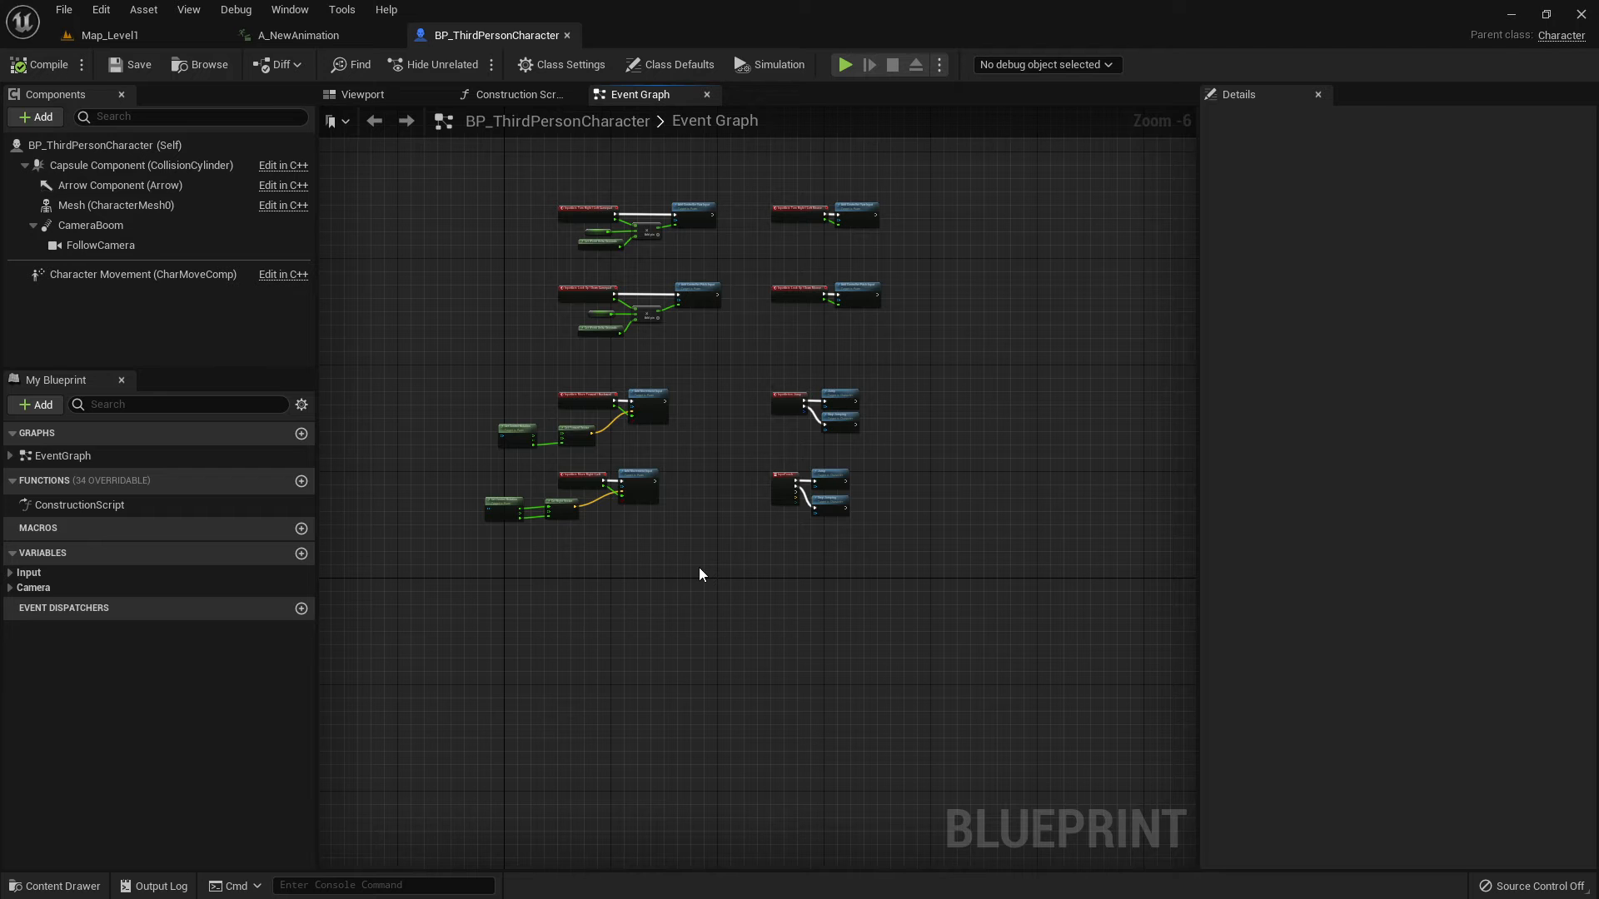
scroll(654, 515, up, 4)
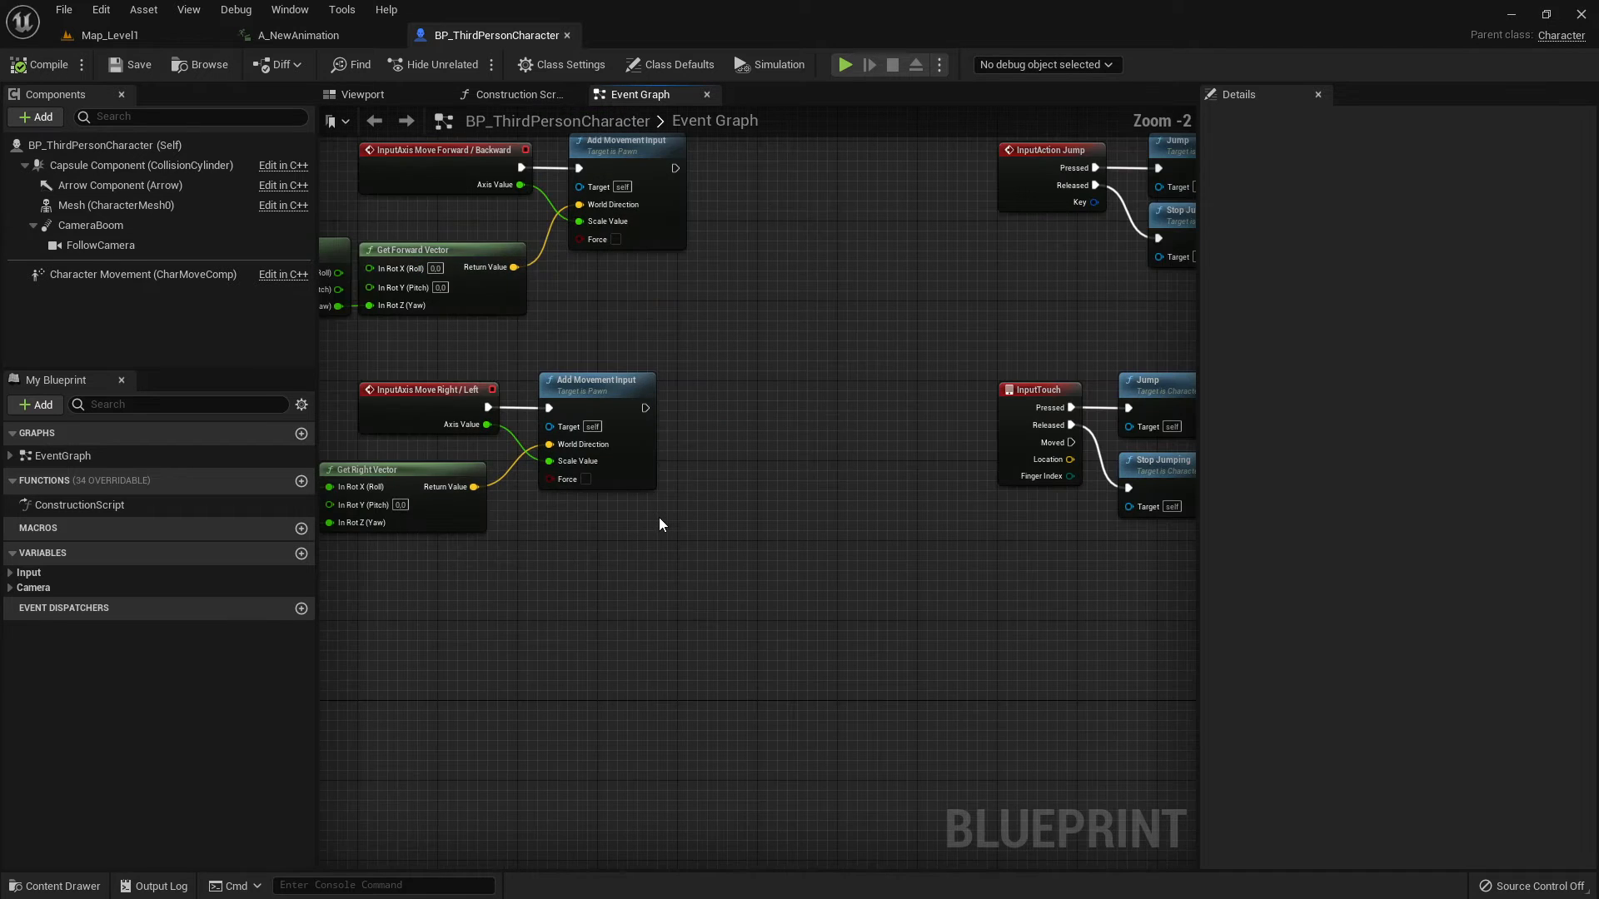
right_drag(861, 517, 944, 543)
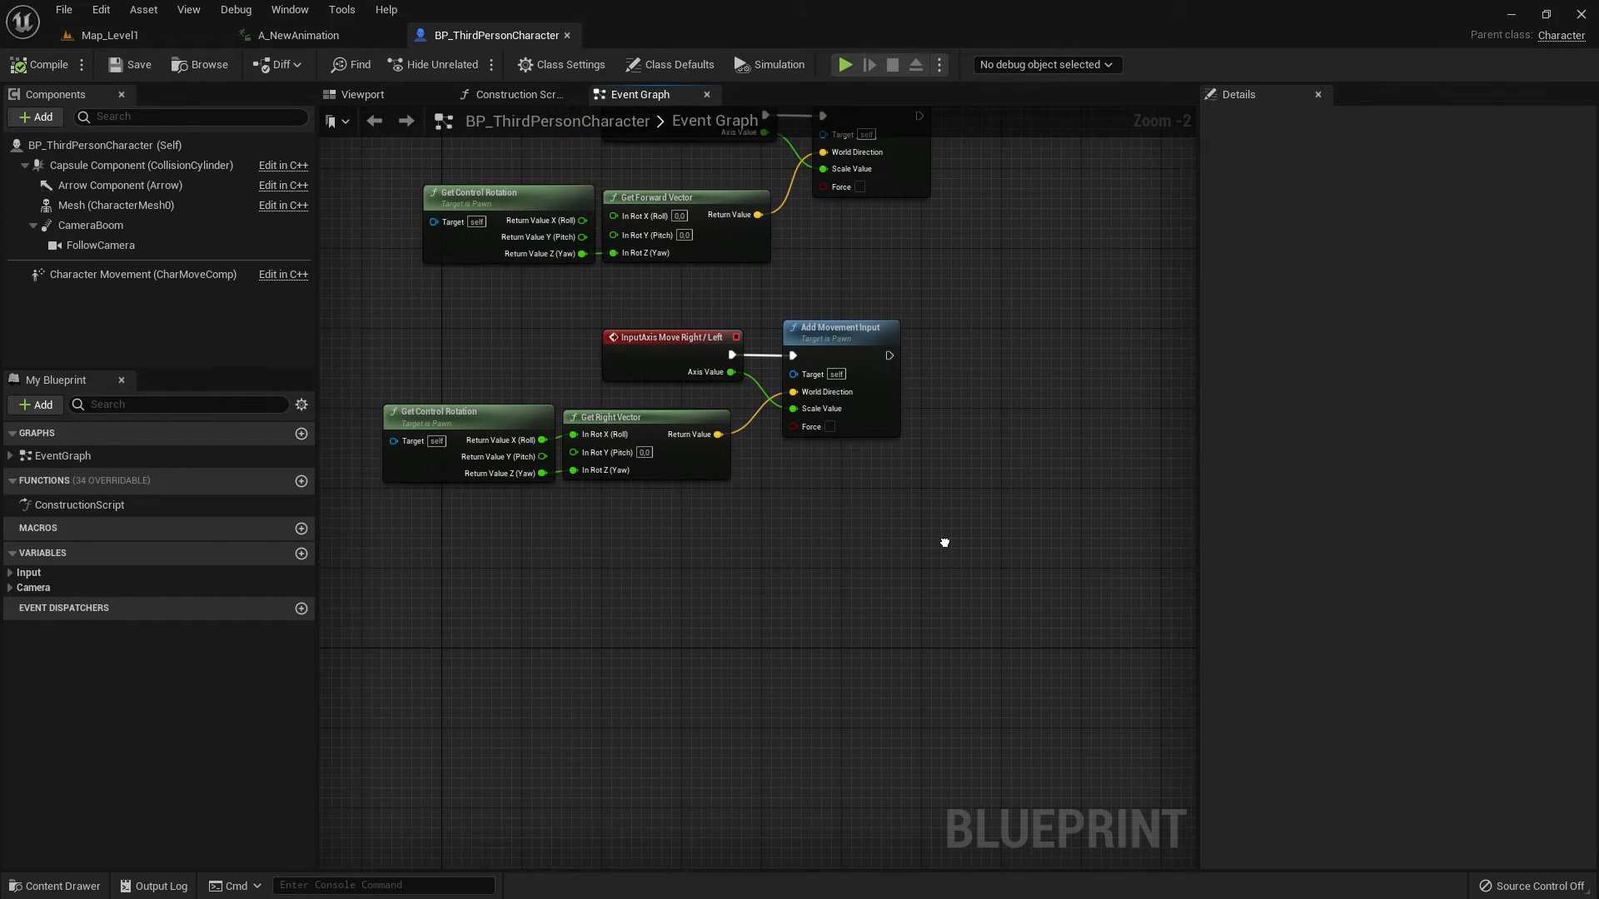
drag(1196, 358, 1377, 367)
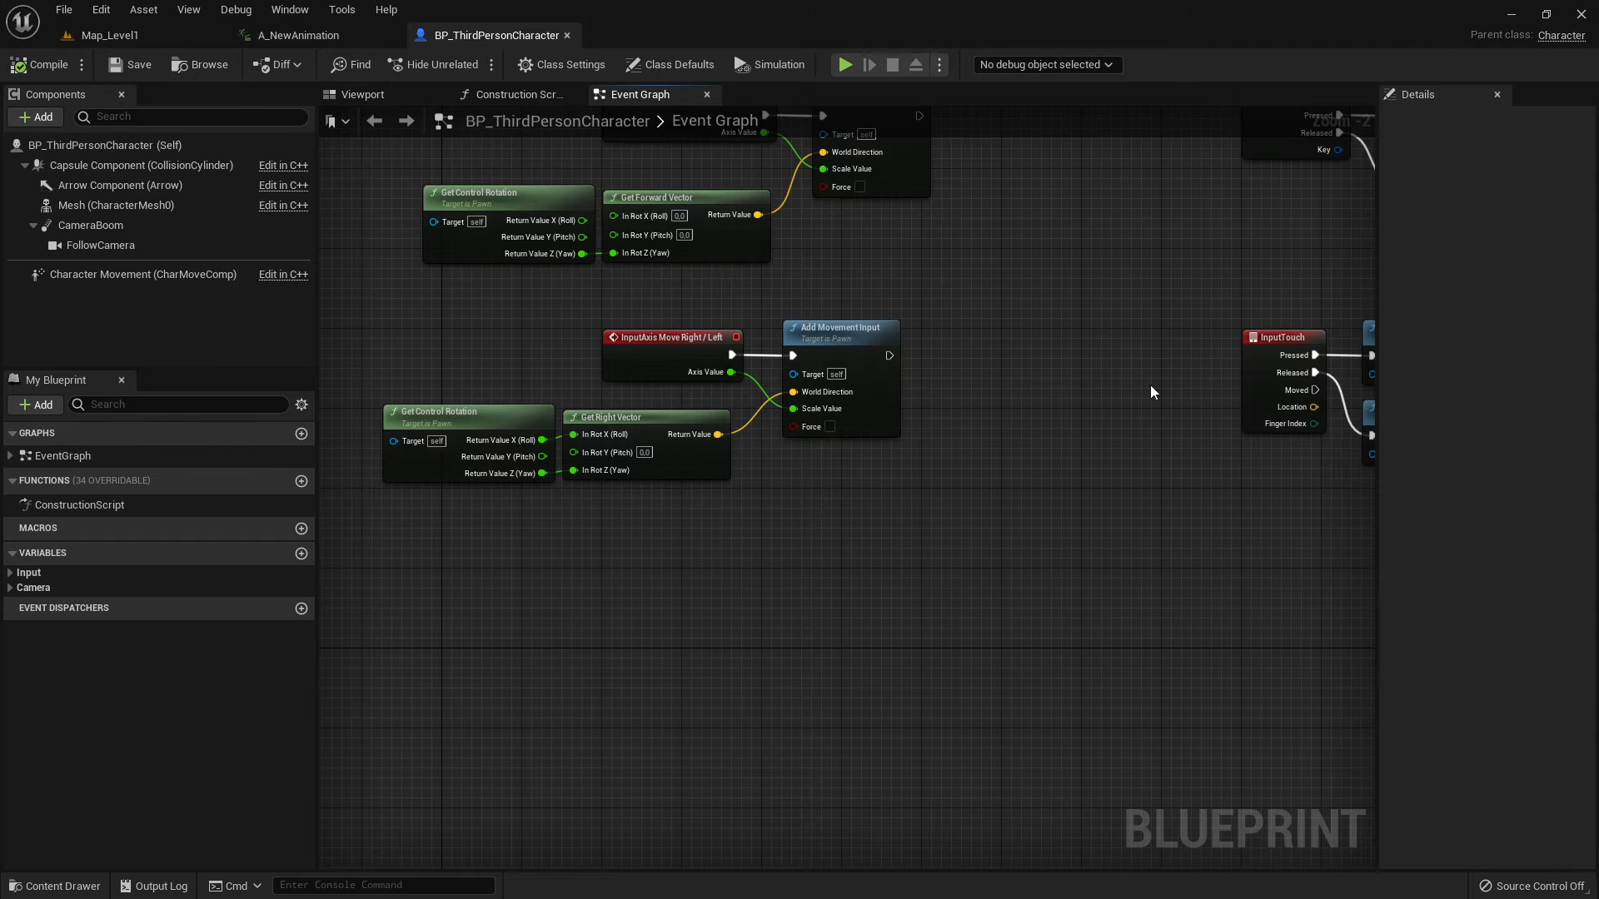
scroll(862, 421, down, 2)
right_drag(841, 458, 902, 474)
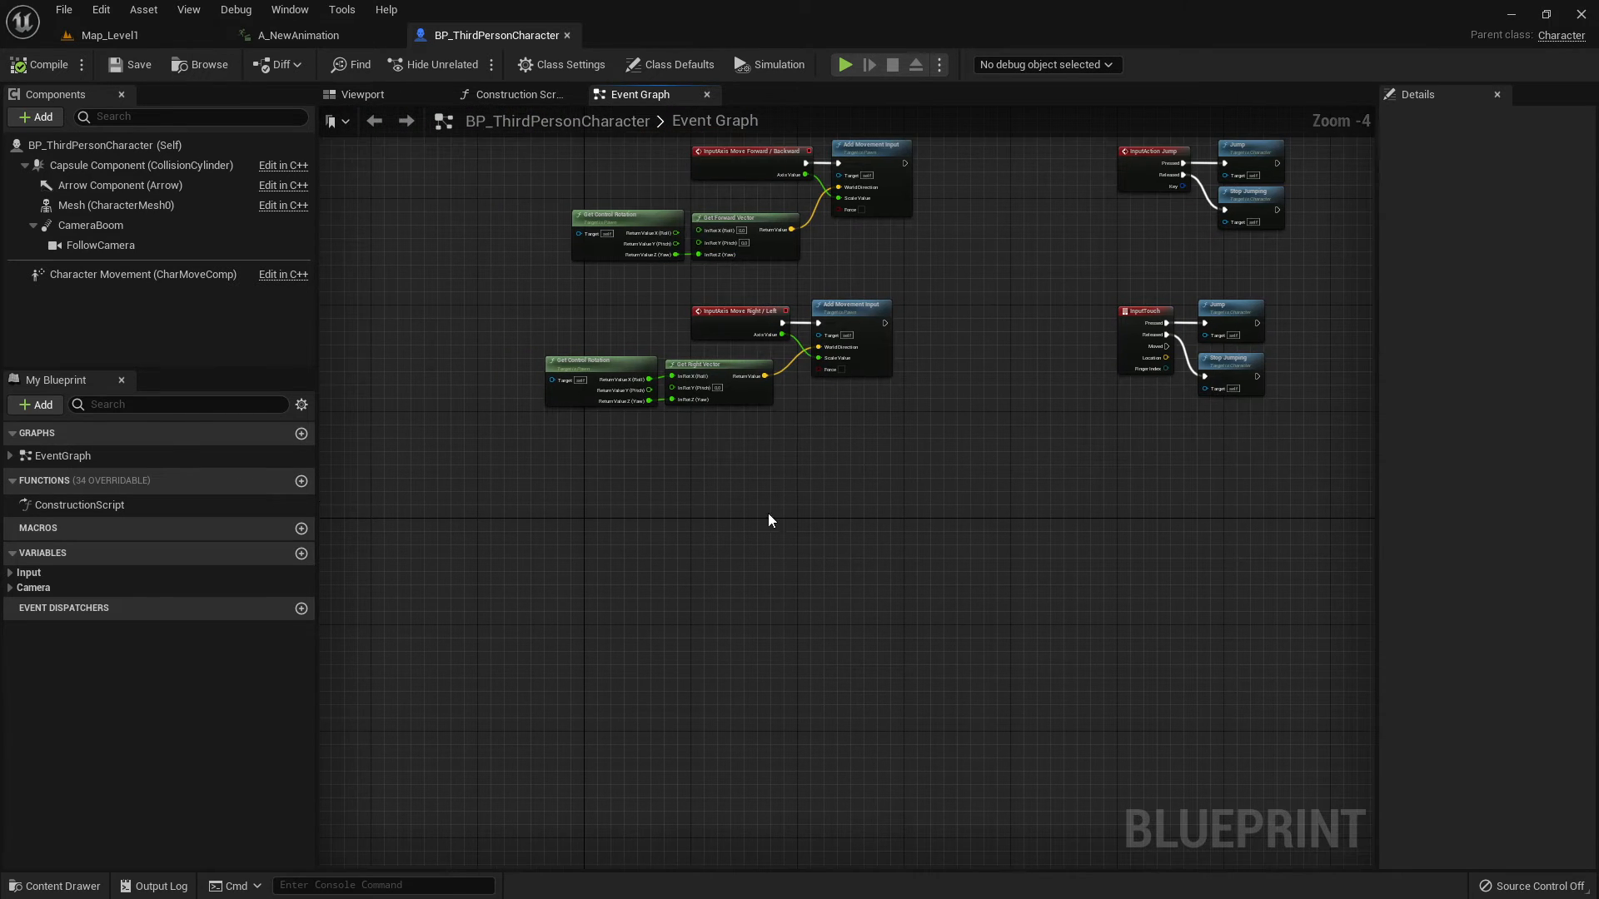
Add a keyboard event node for the K key in the empty graph area below the Move Right / Left nodes.
right_click(687, 558)
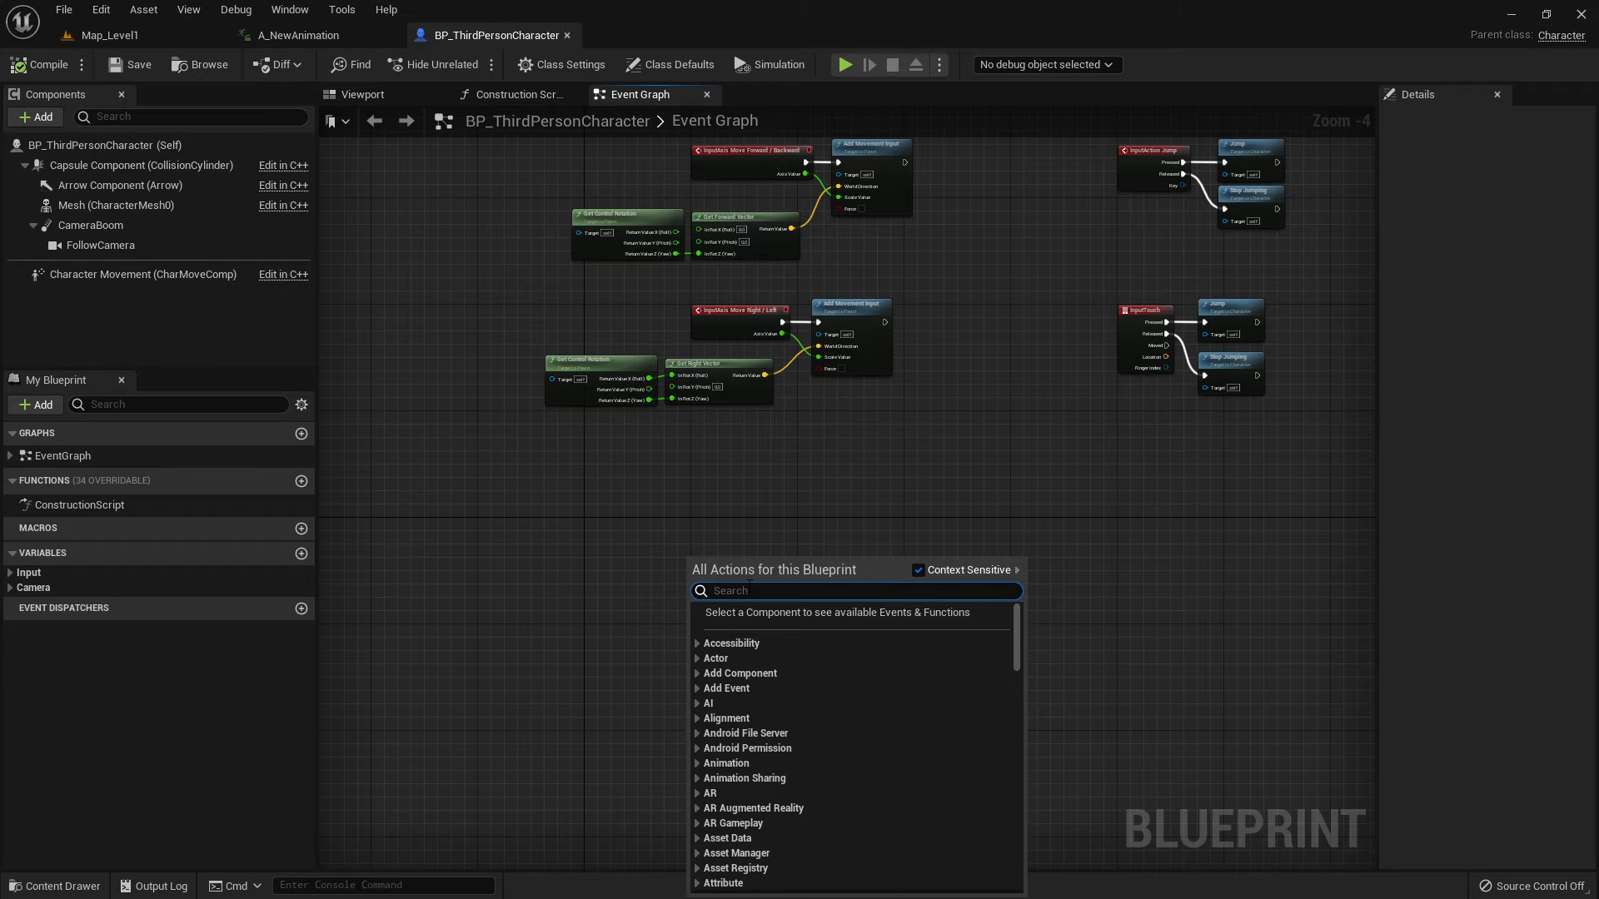
text(keyboar)
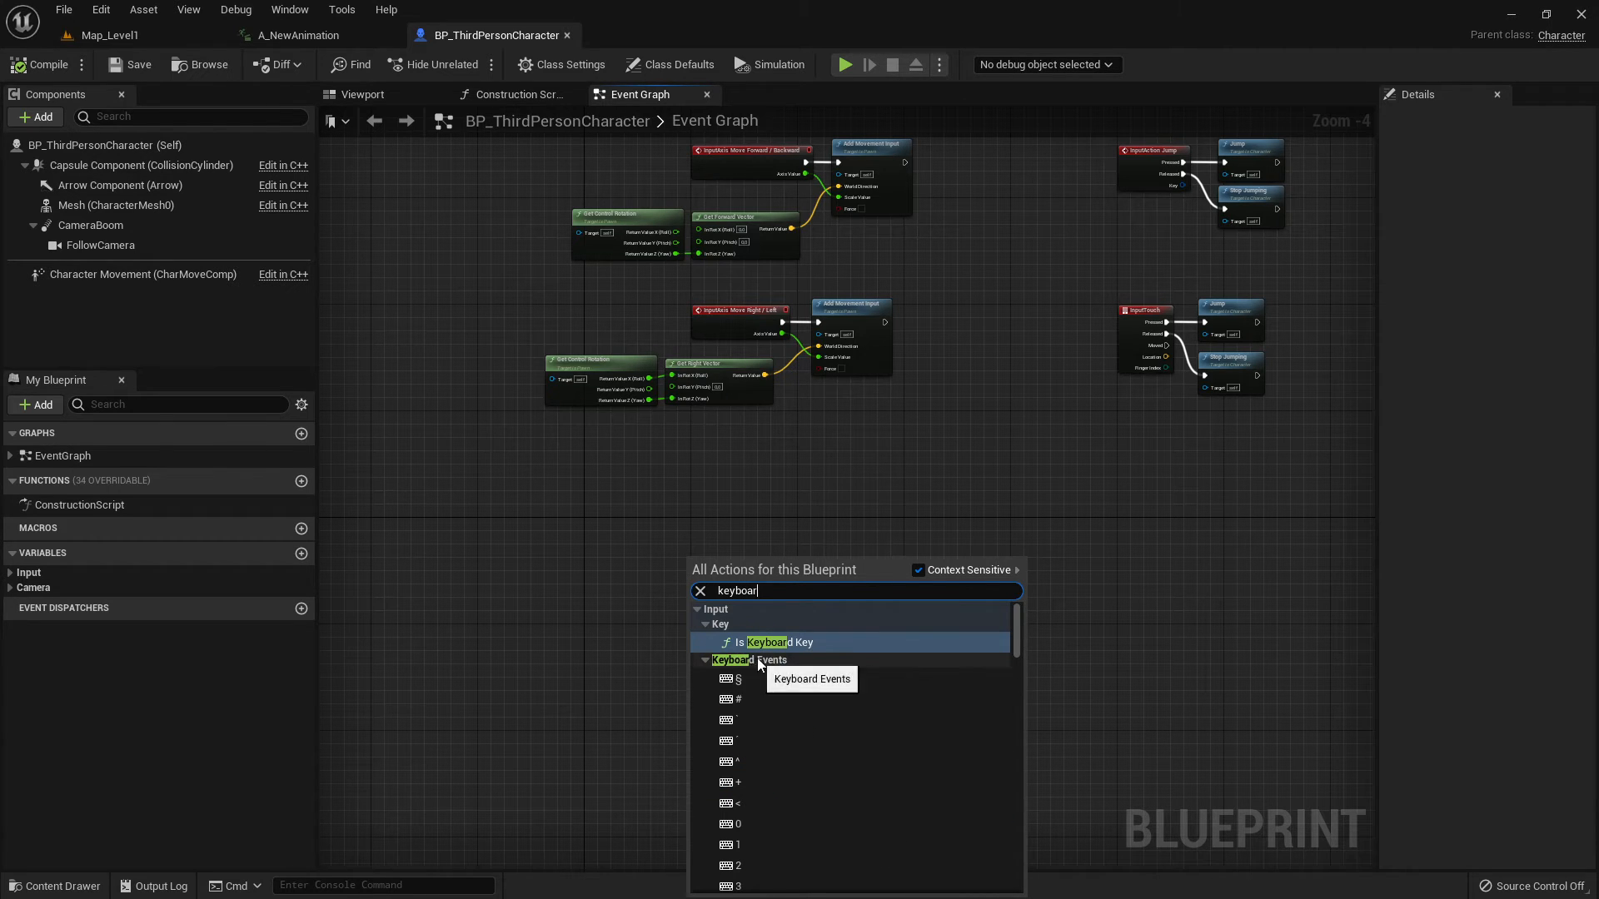
scroll(860, 709, down, 5)
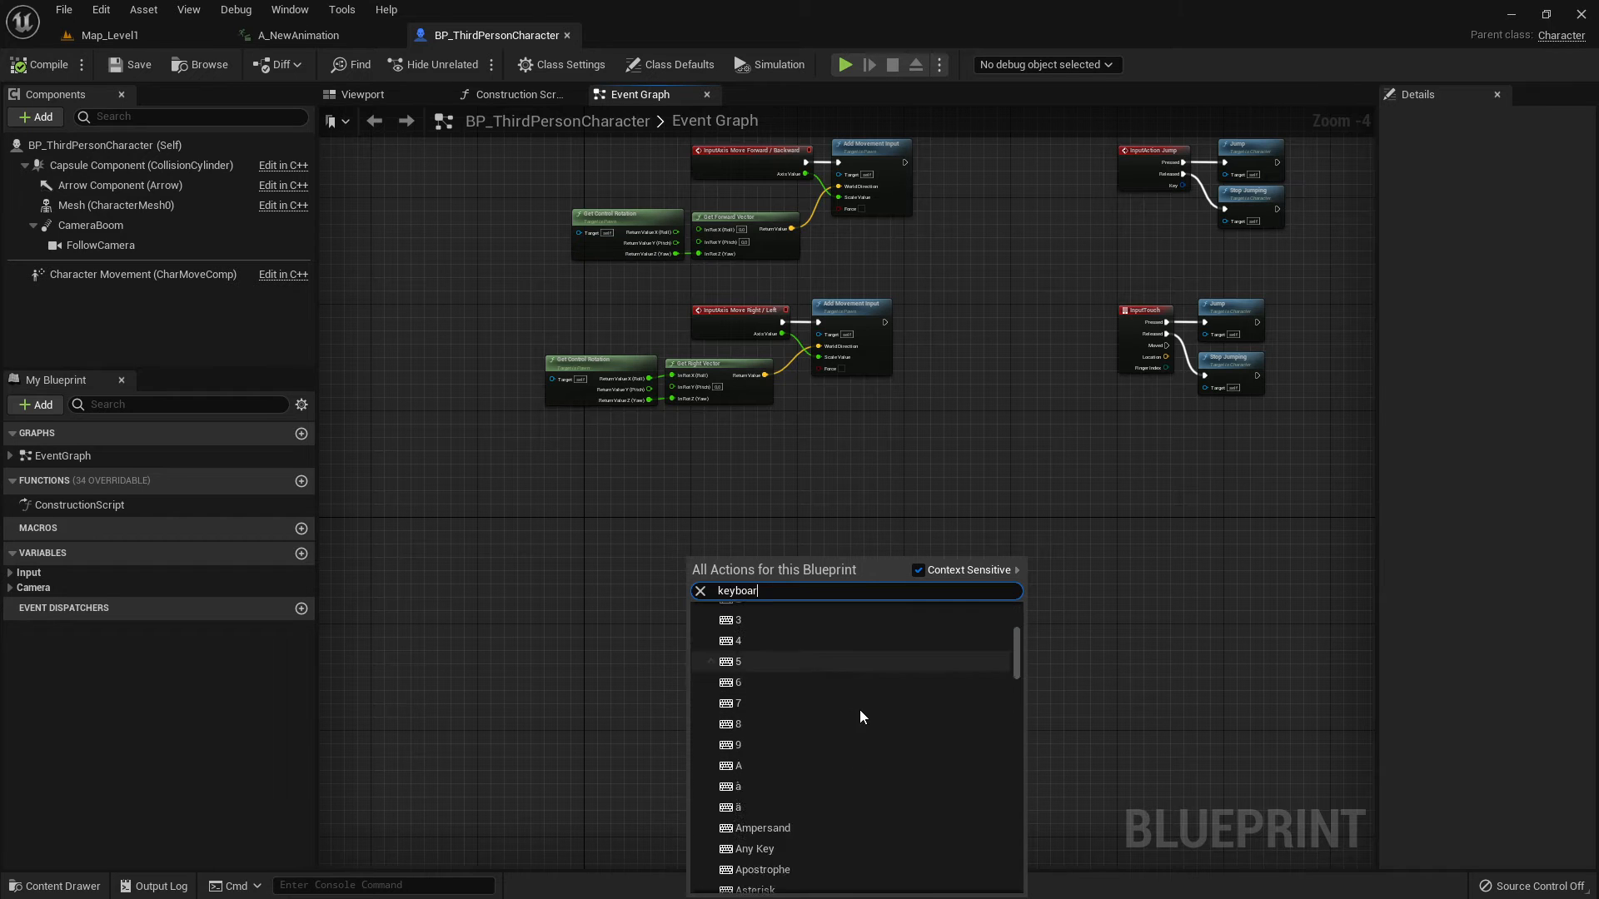
scroll(863, 716, down, 15)
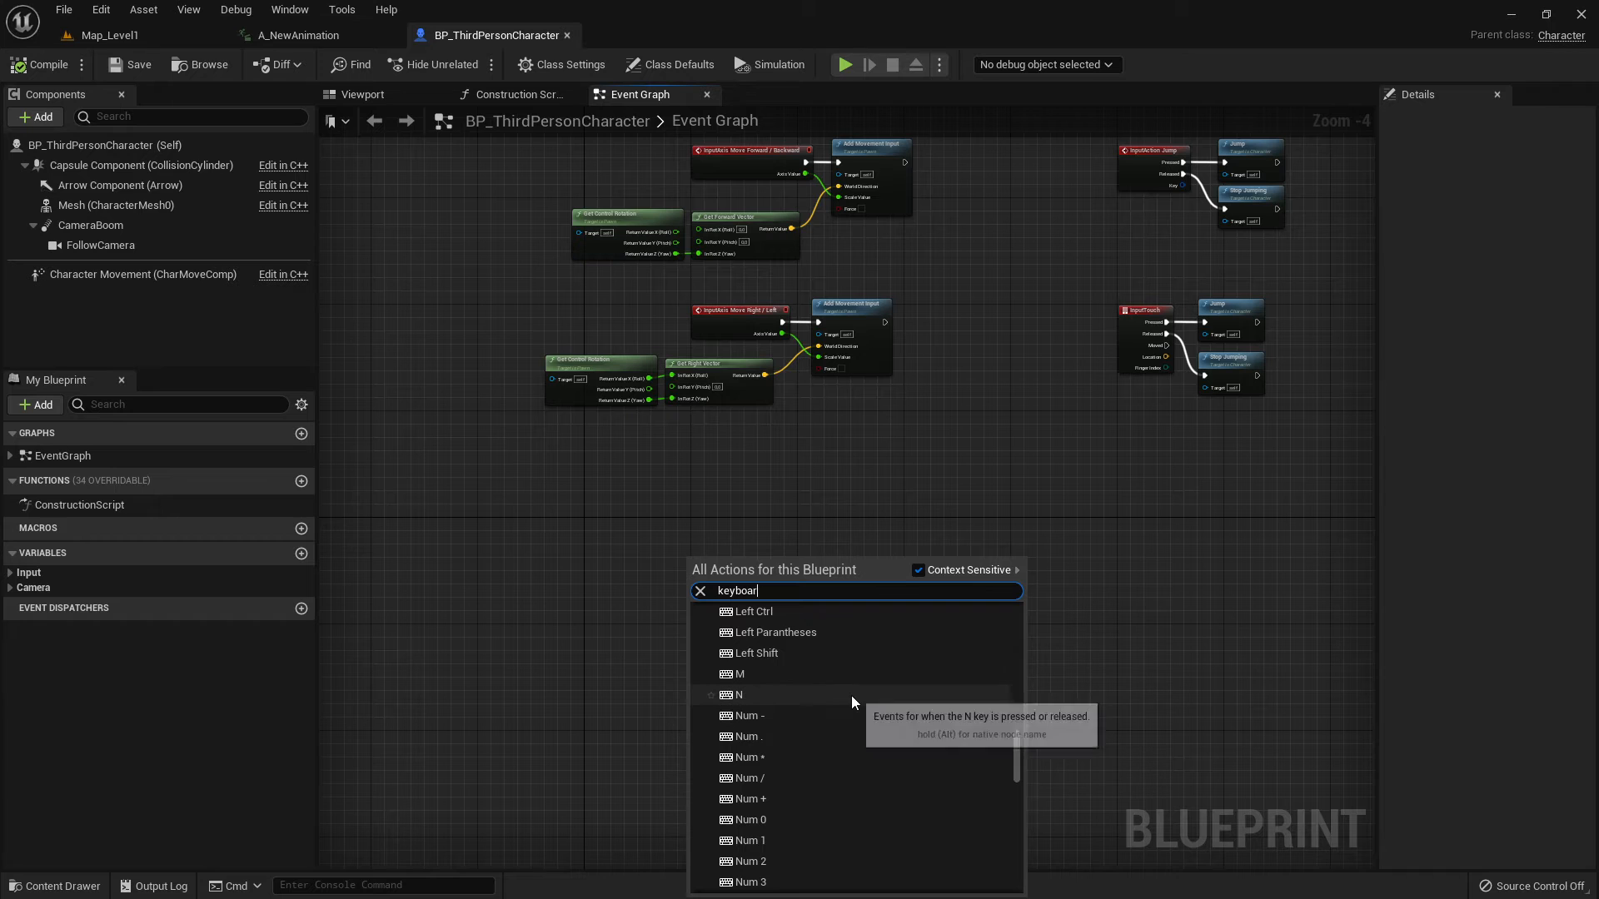
scroll(858, 700, up, 3)
click(757, 646)
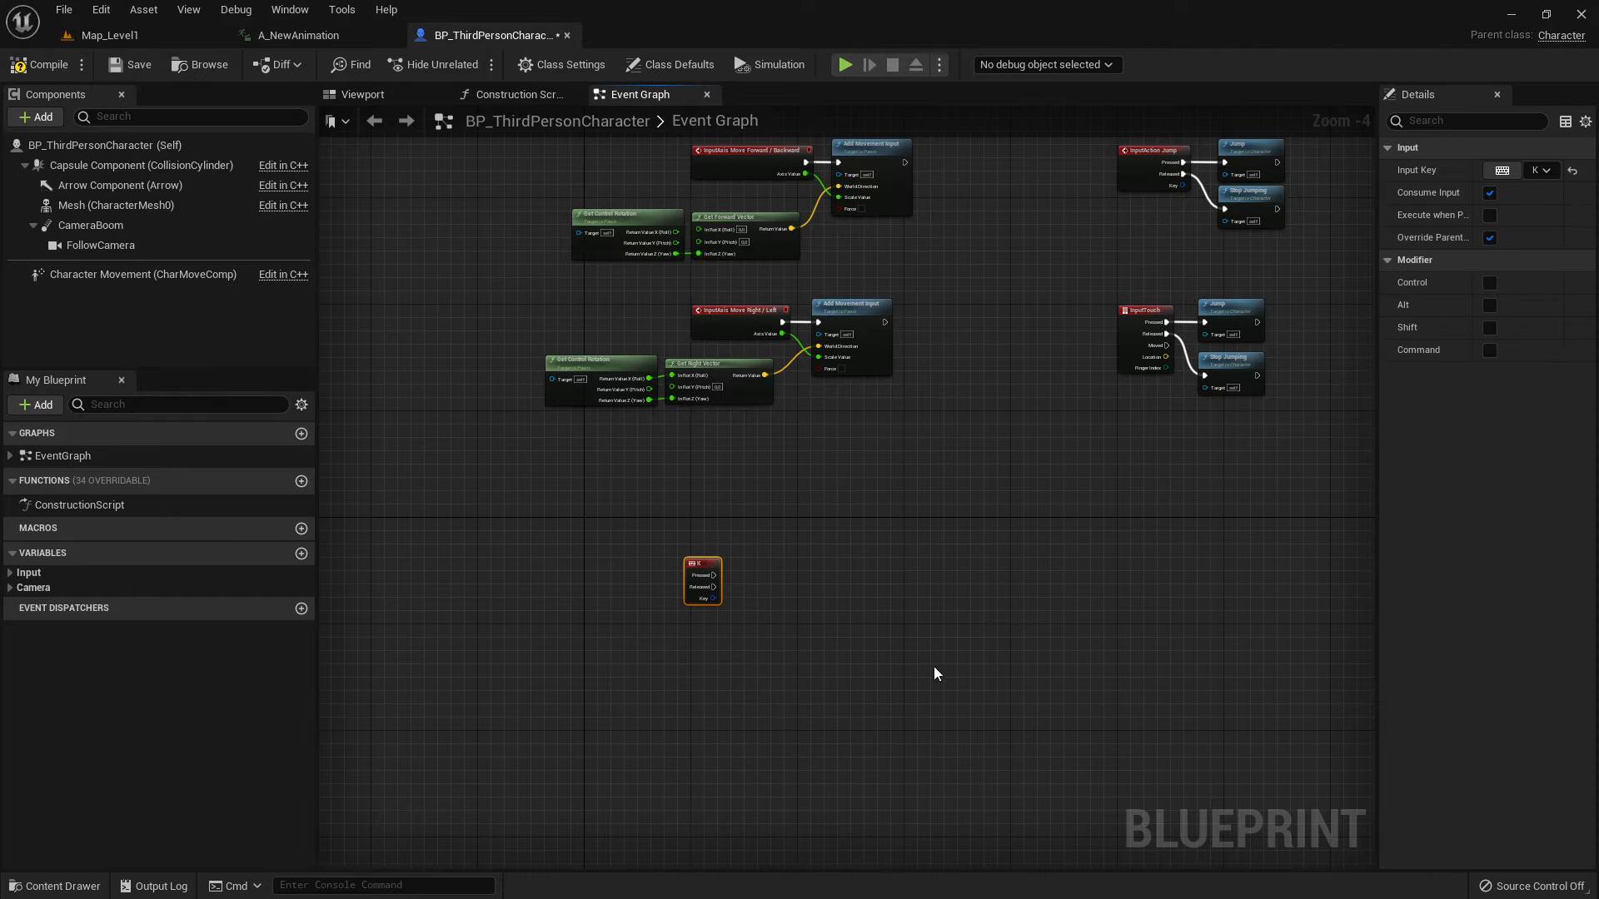
scroll(756, 598, up, 4)
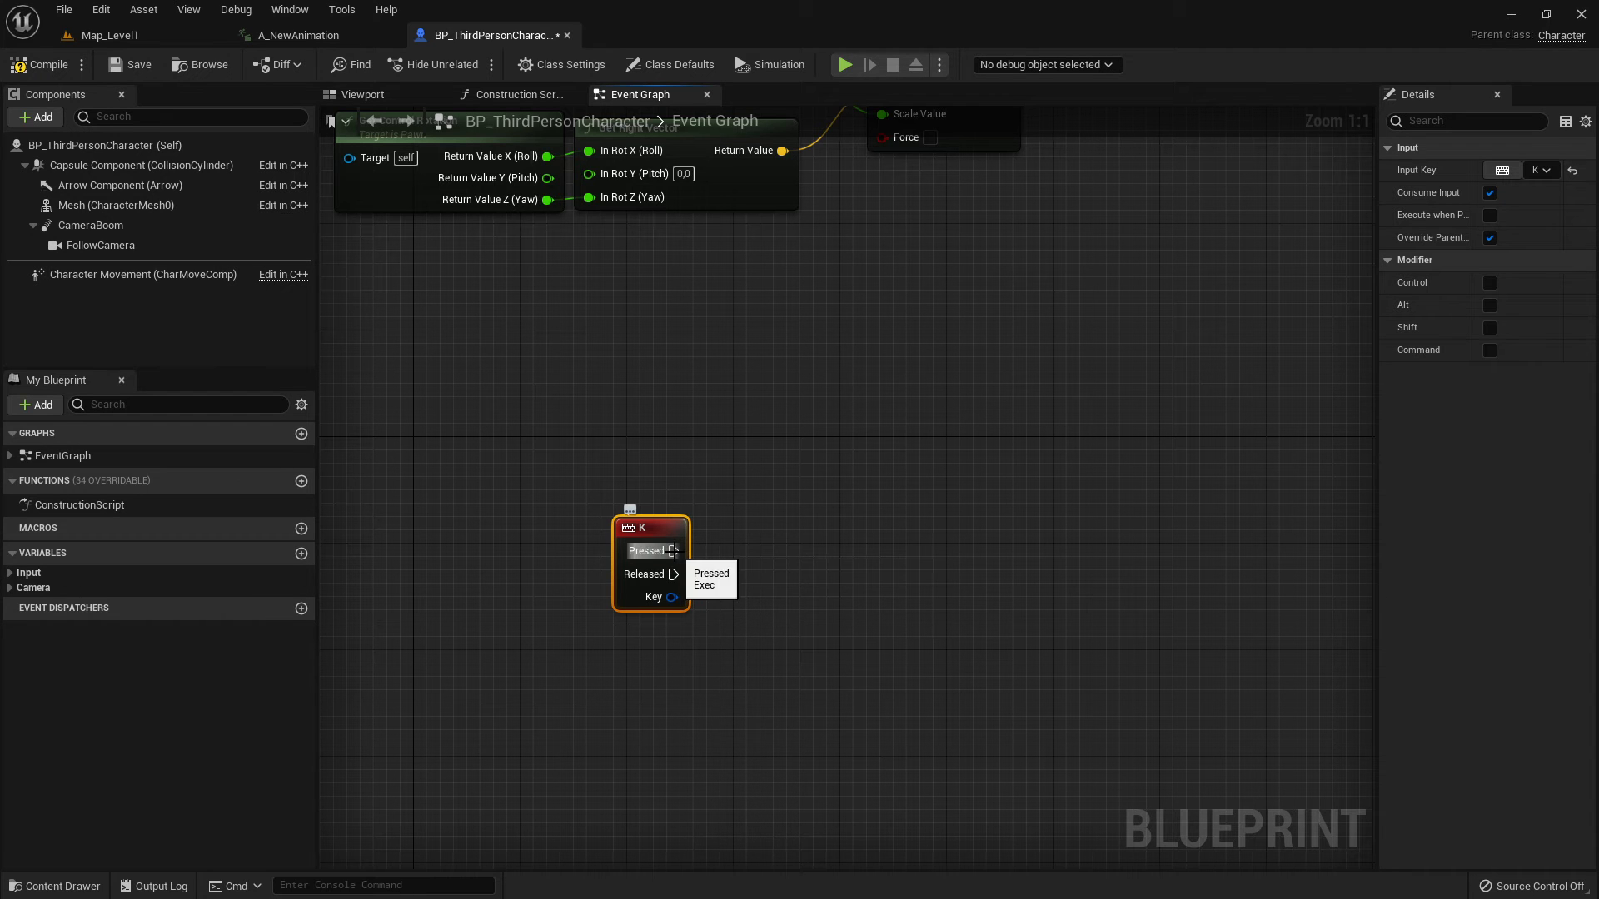
Add a Play Animation (Mesh) node executed from the K event's Pressed output.
drag(673, 550, 798, 548)
click(713, 546)
drag(673, 550, 851, 530)
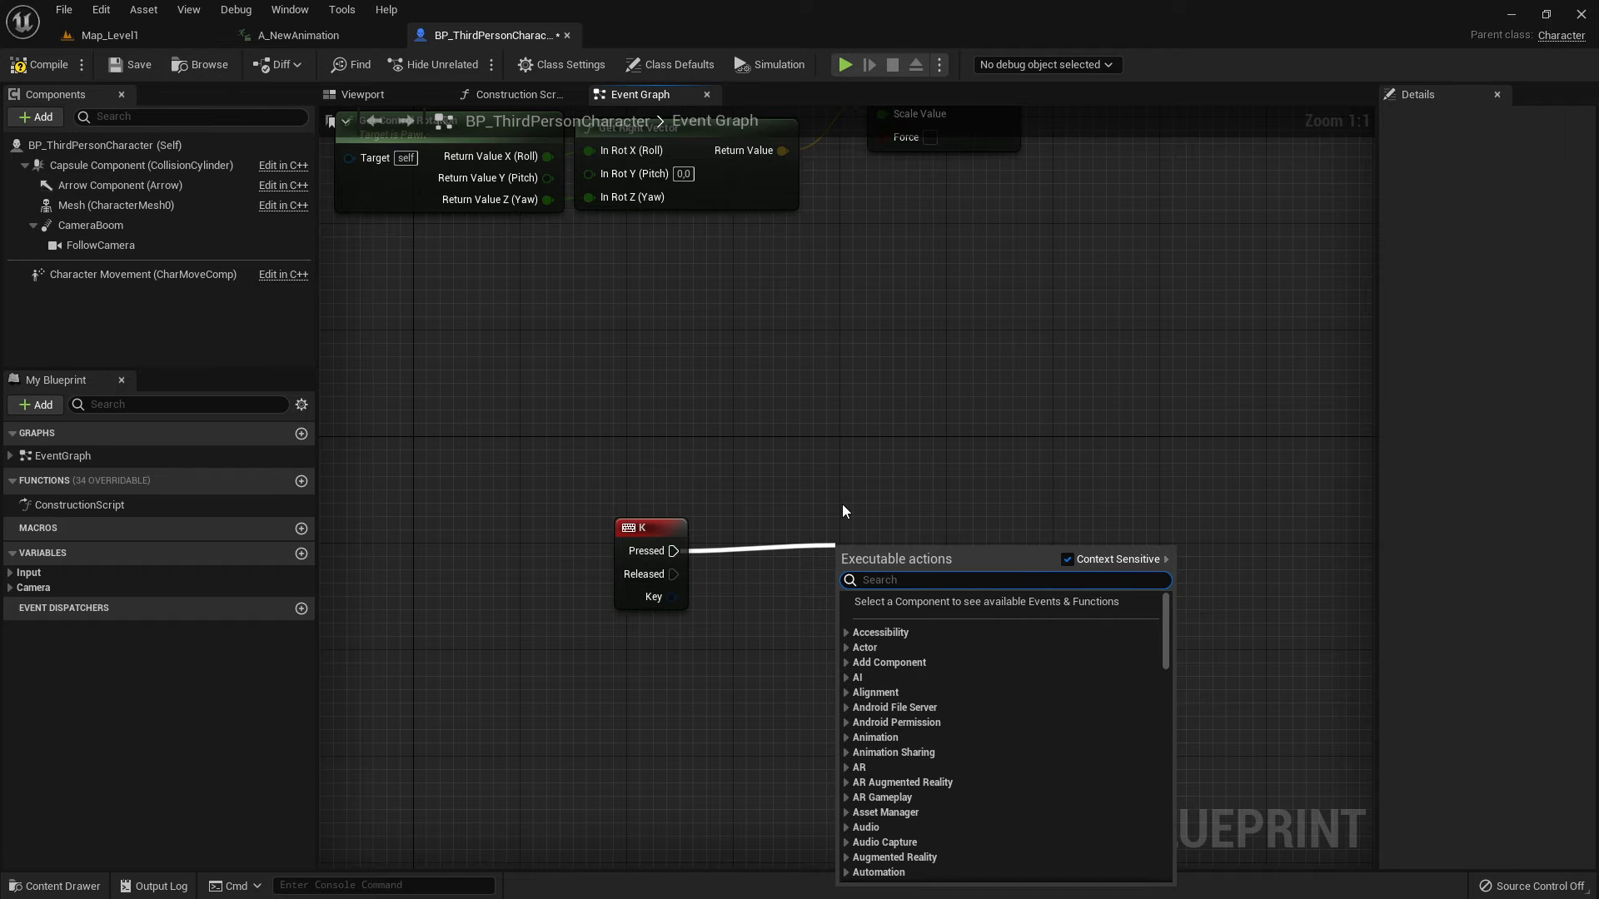
text(play)
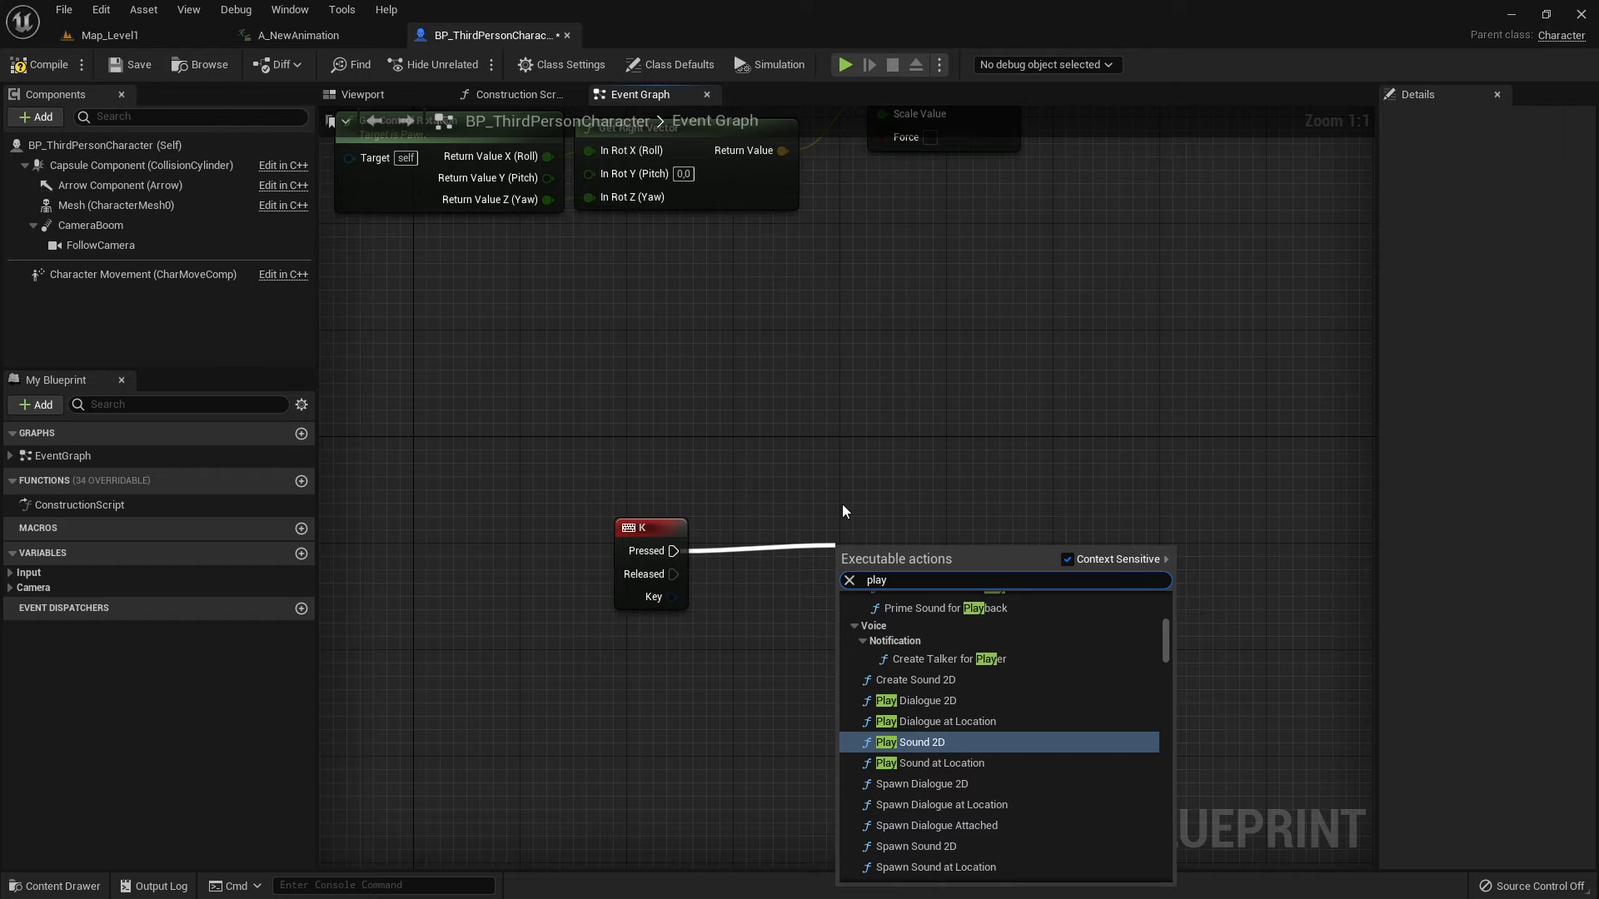
scroll(913, 658, down, 4)
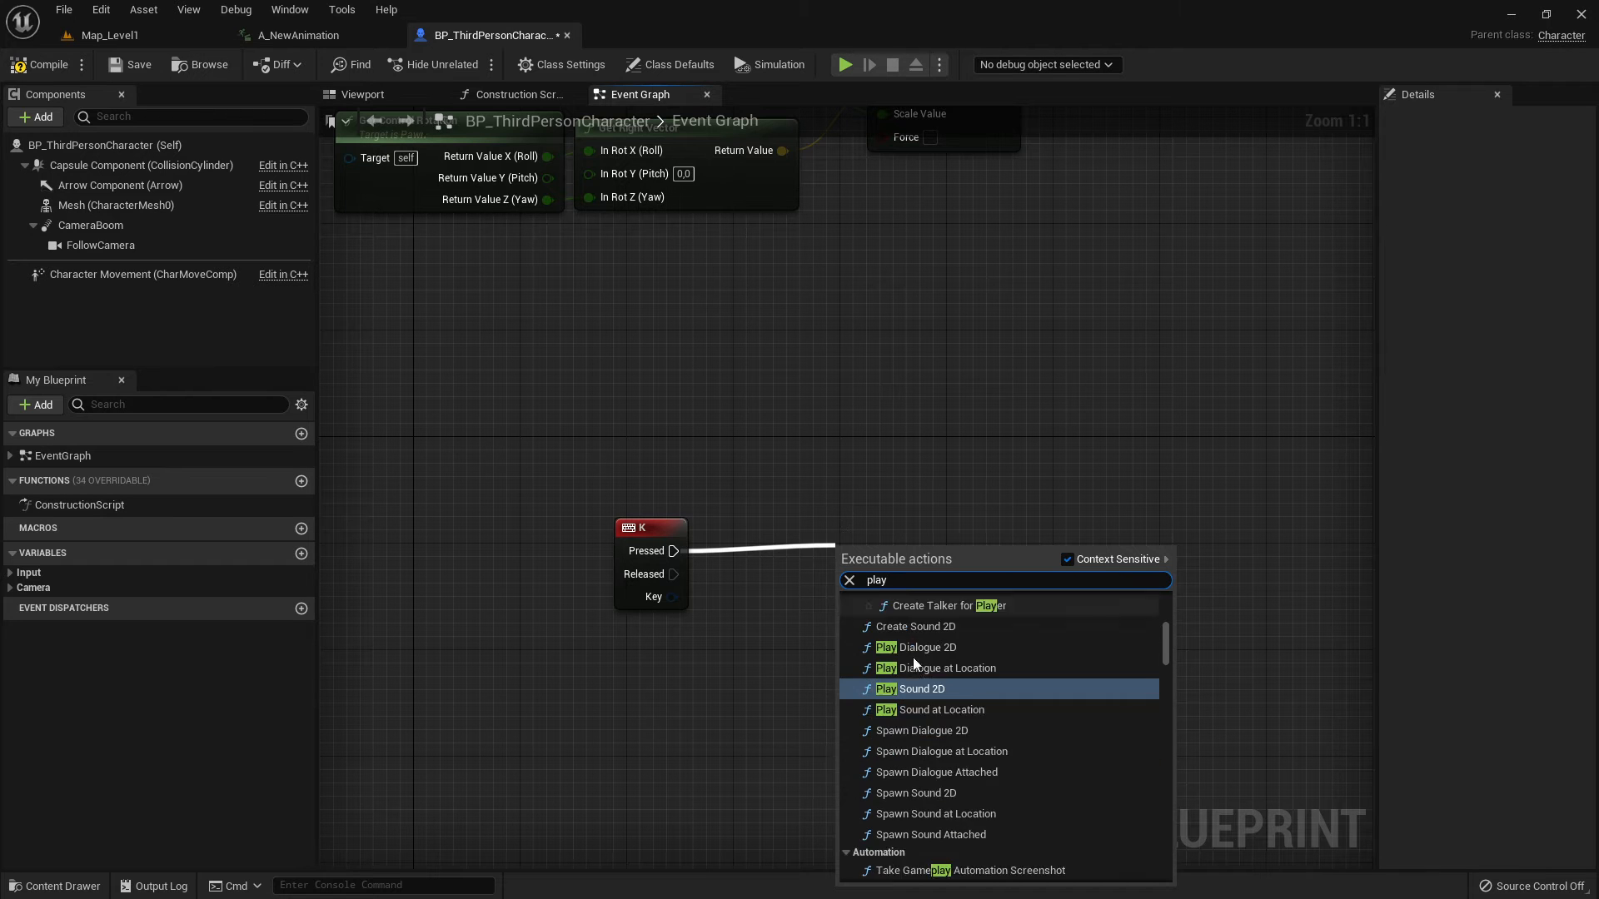
scroll(1017, 702, up, 8)
scroll(958, 621, up, 3)
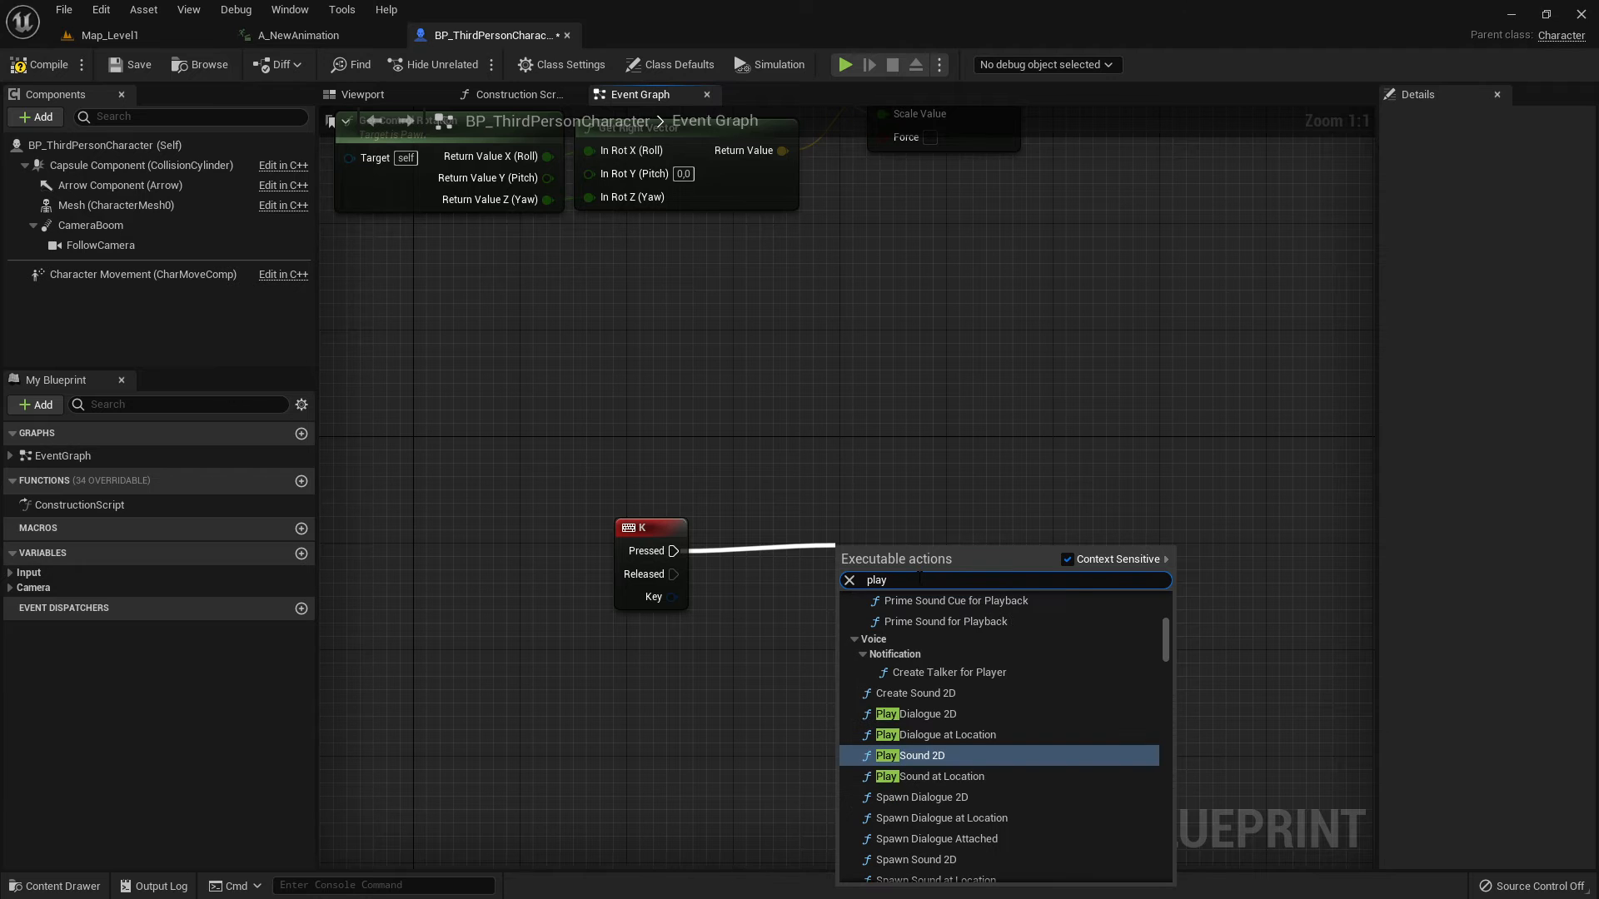
text(anim)
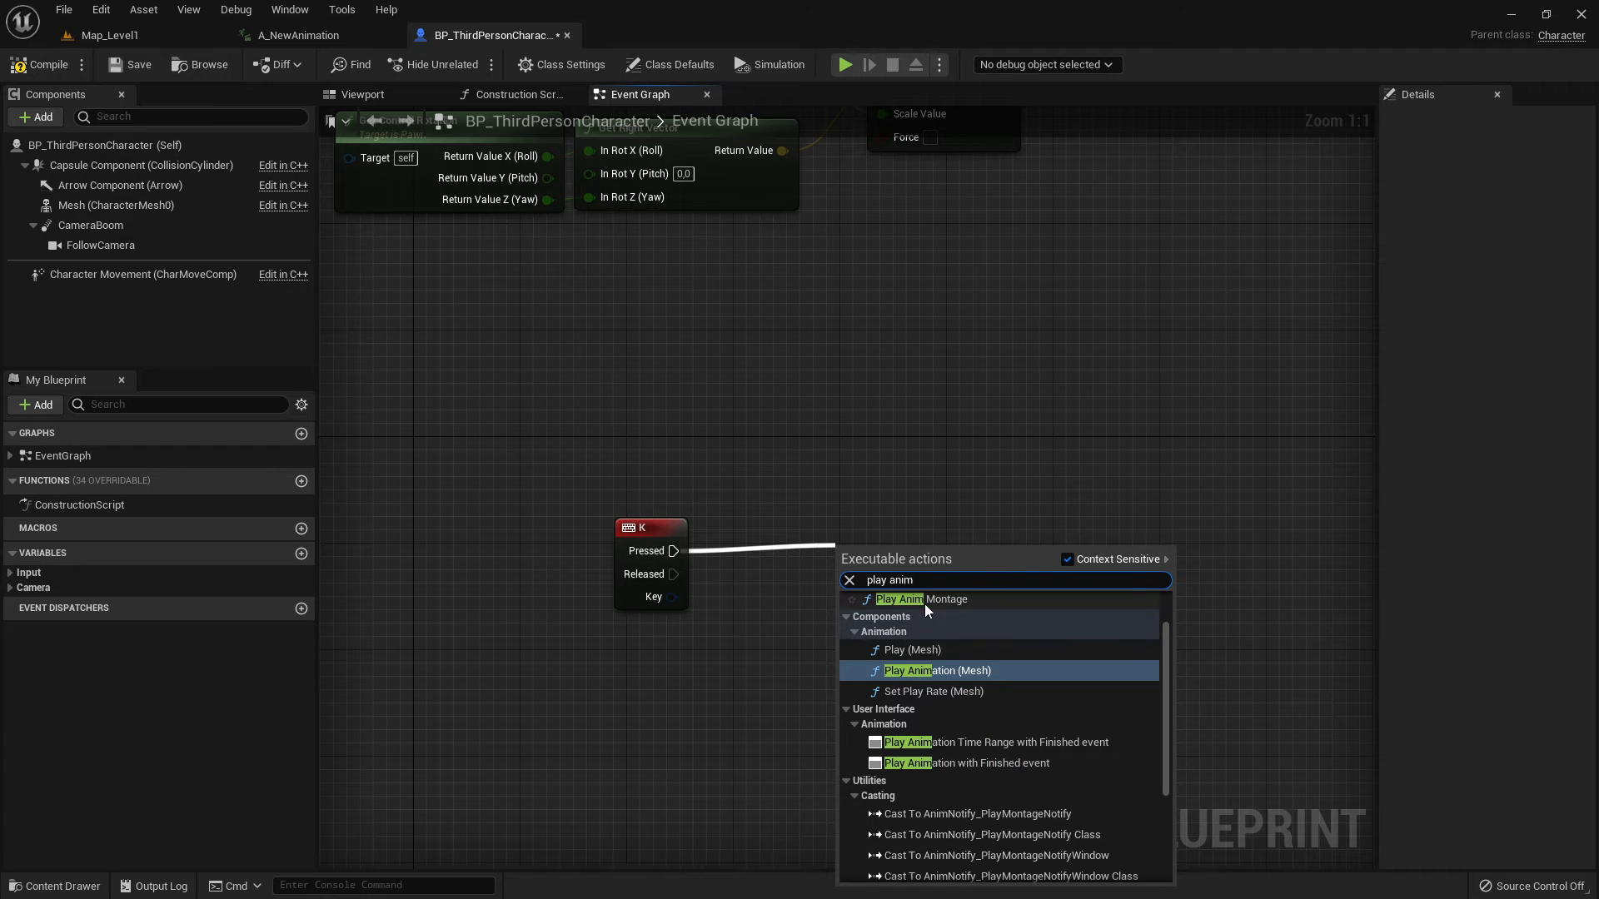
scroll(933, 606, up, 1)
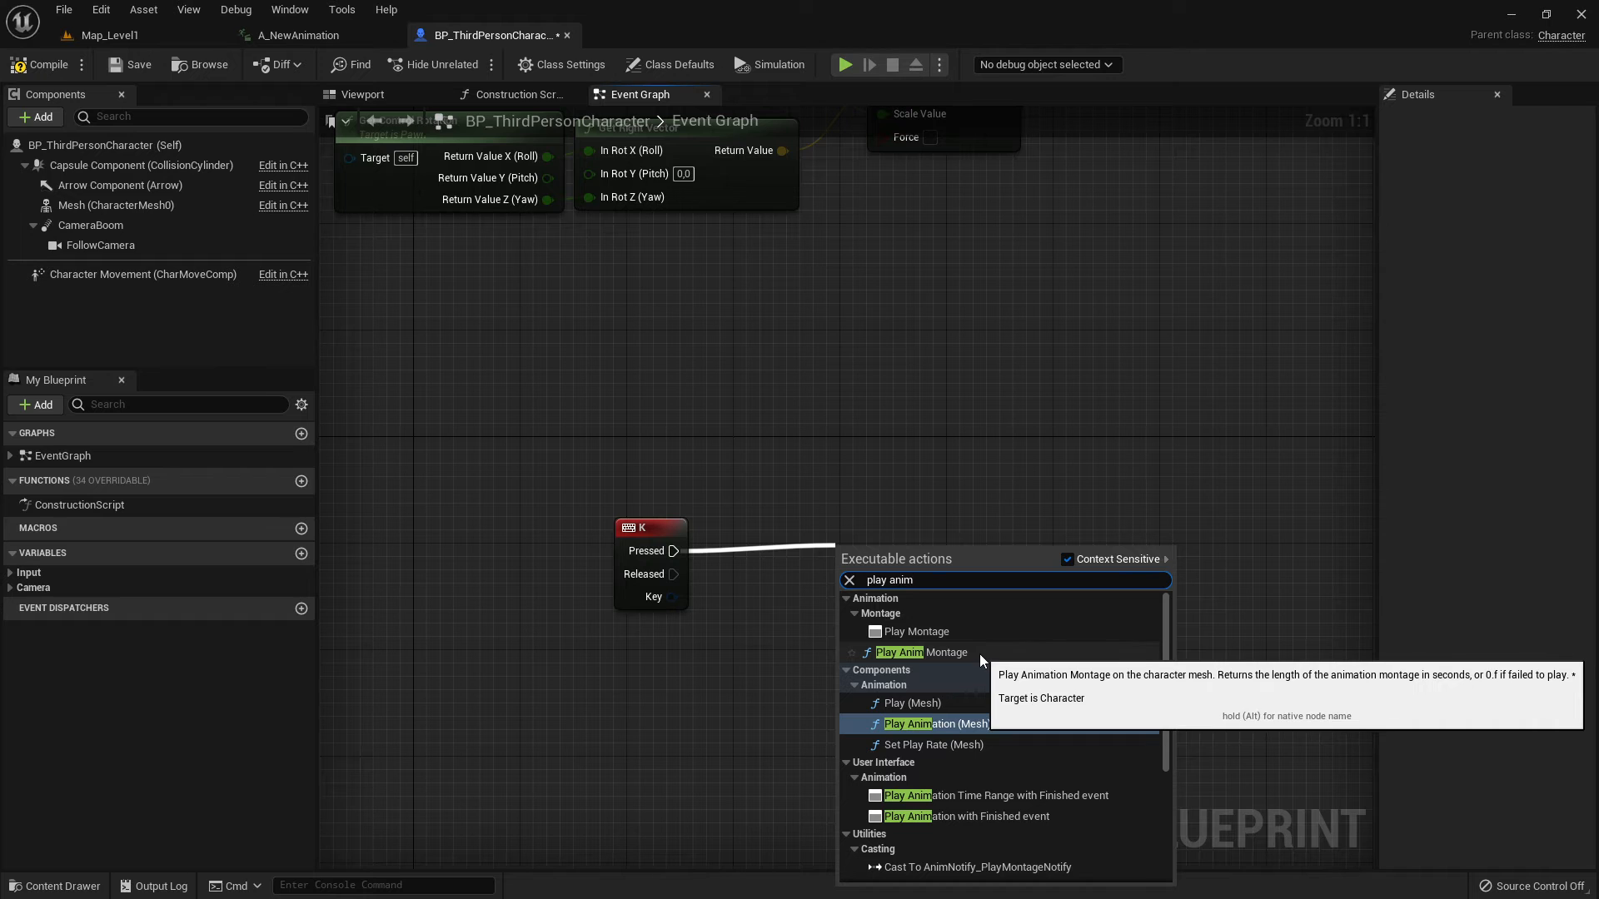
scroll(987, 655, down, 1)
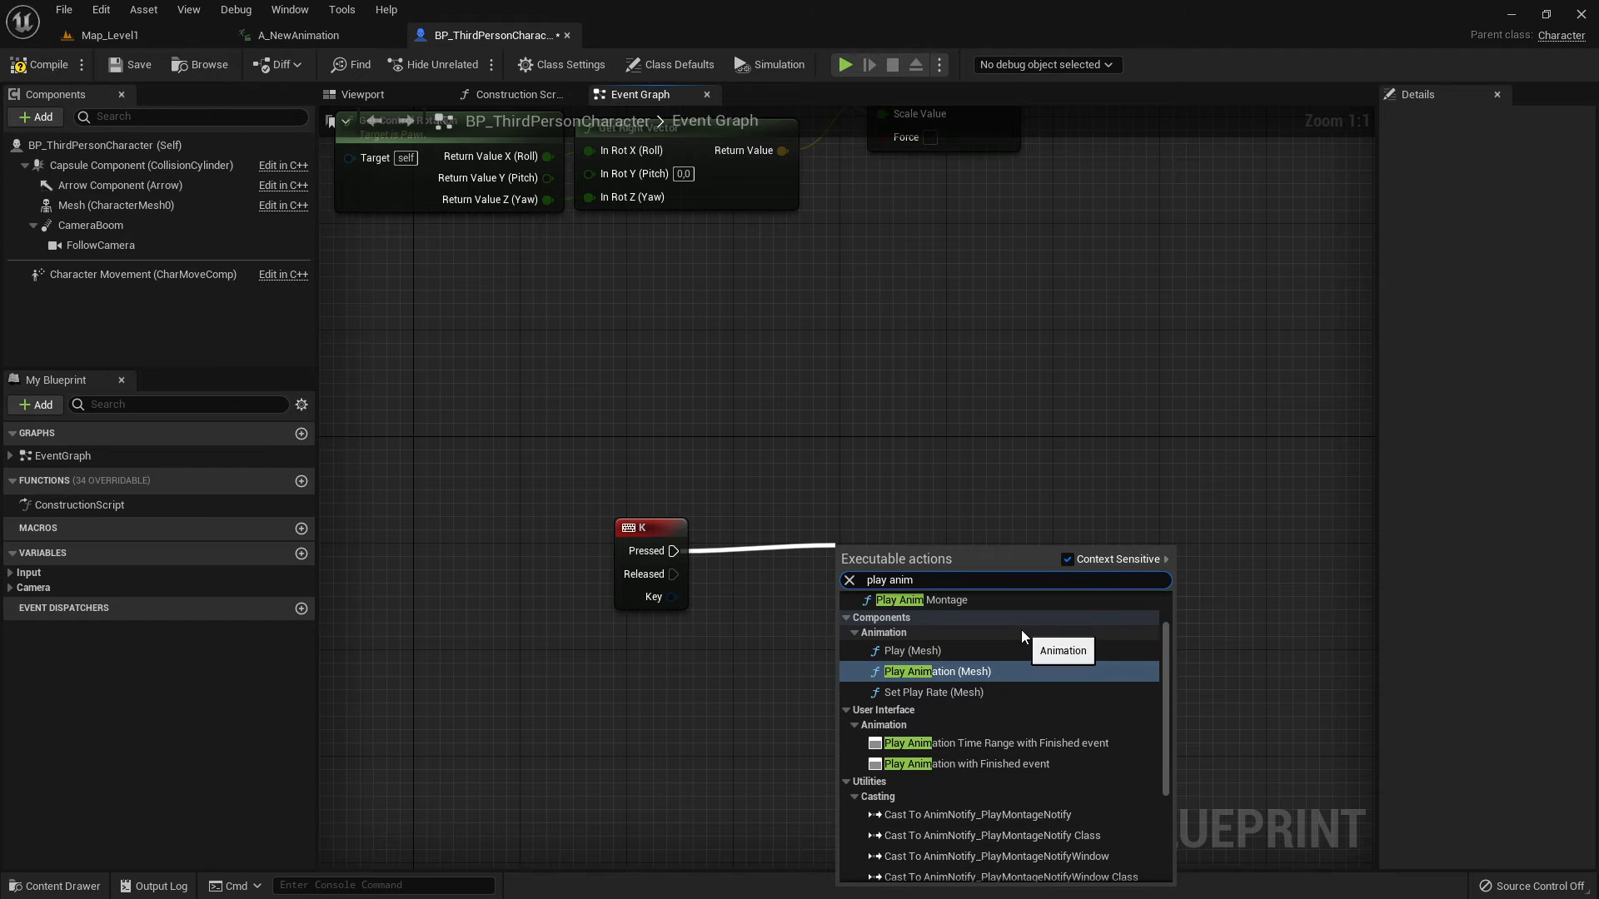
scroll(994, 691, down, 1)
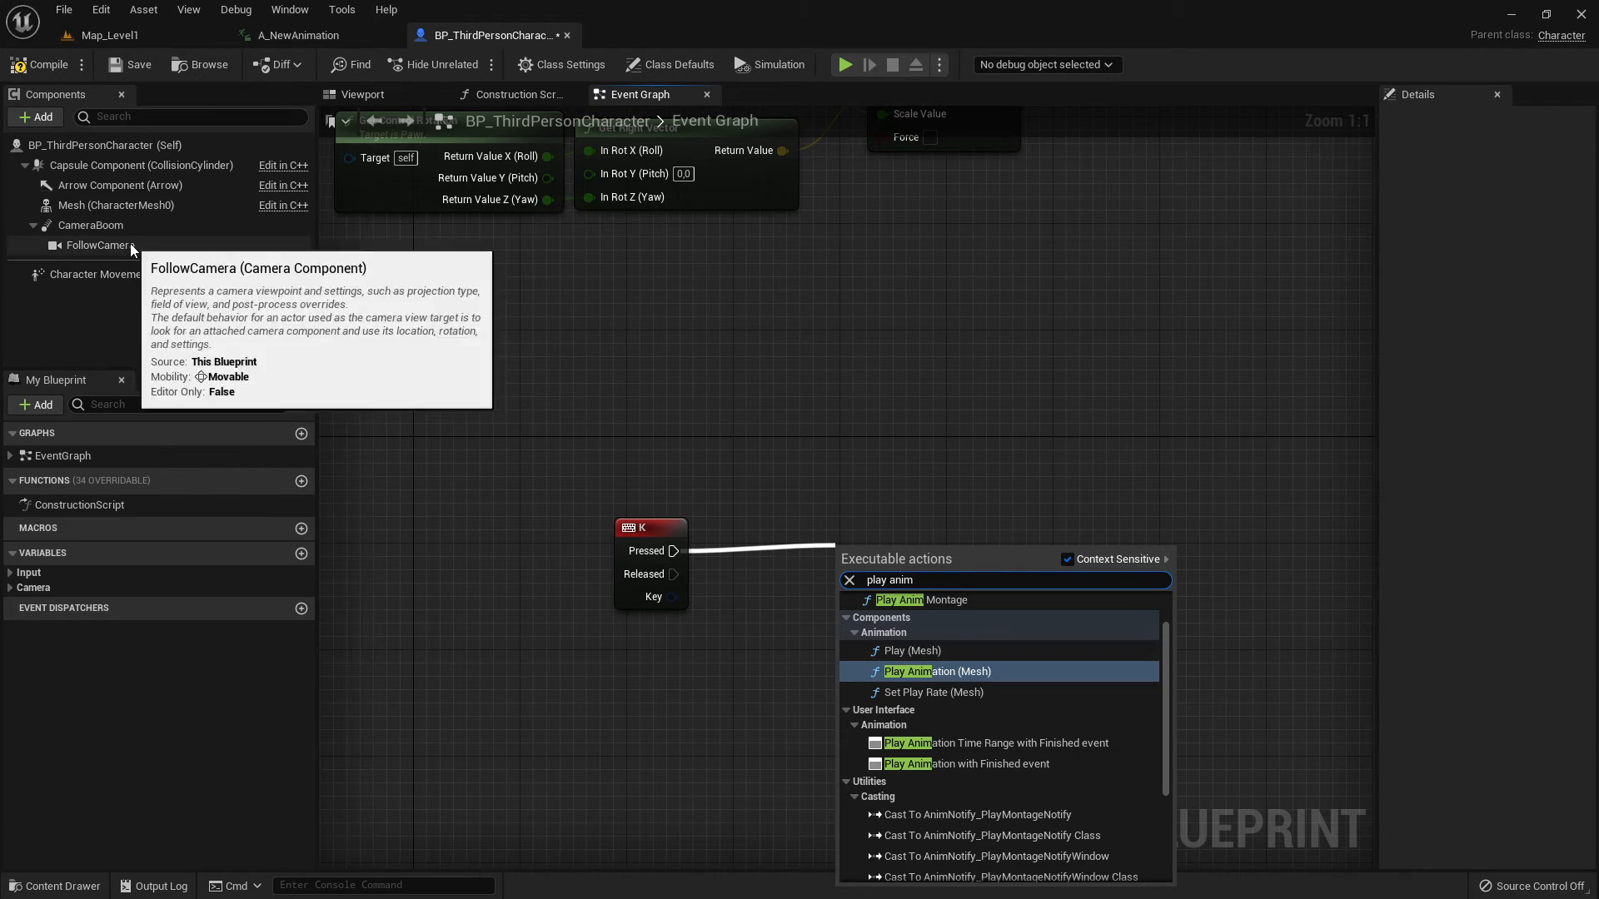
click(961, 672)
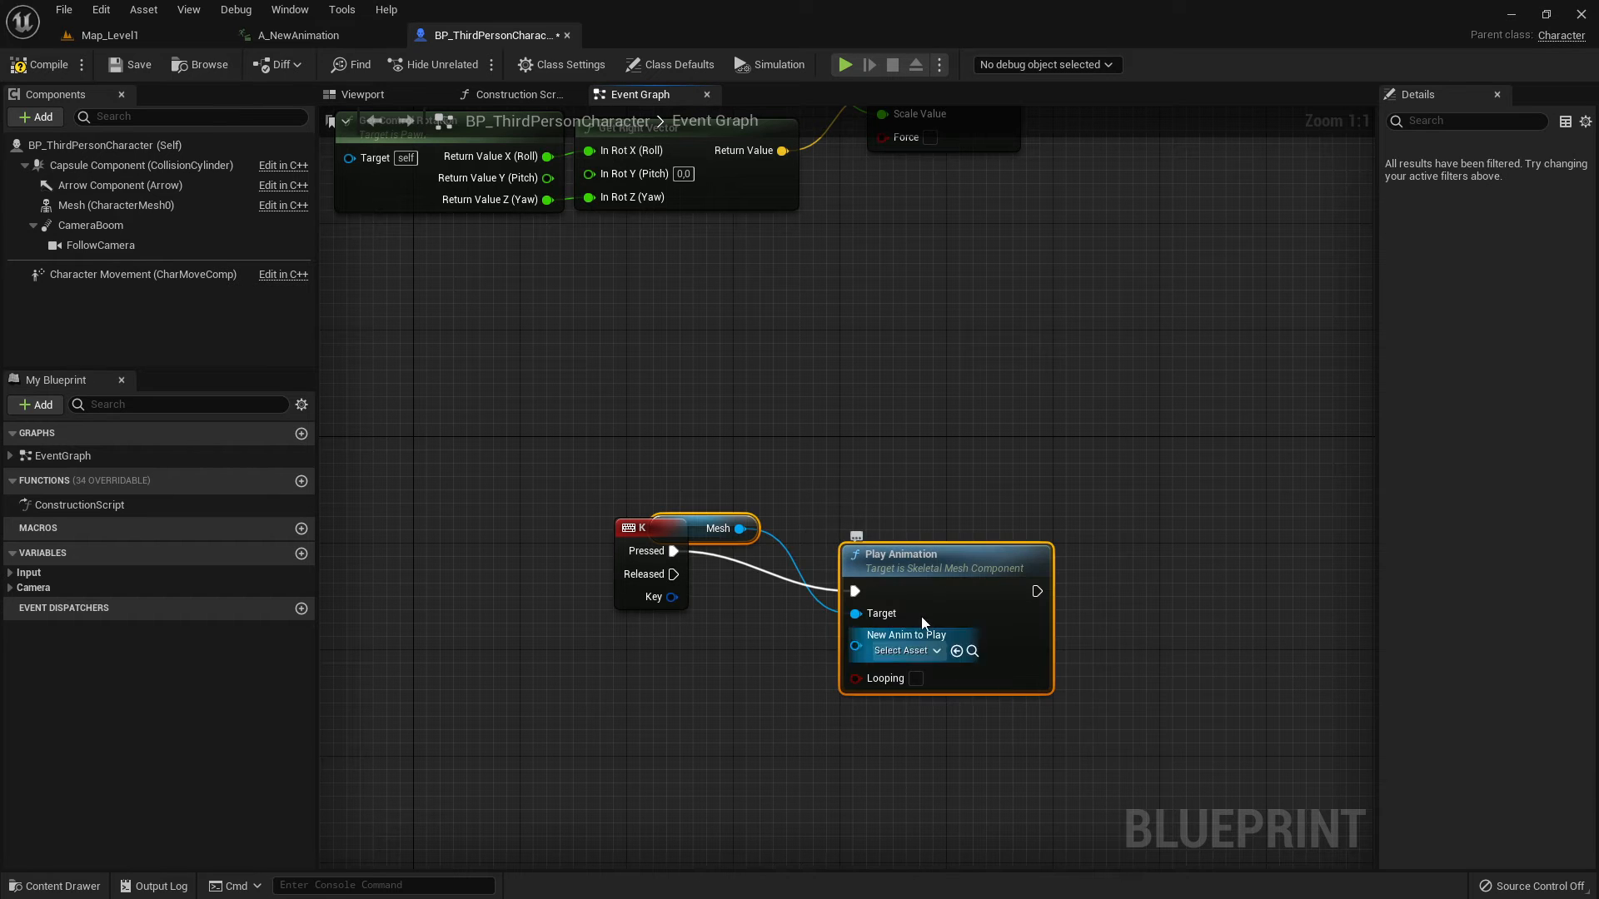
Line up the Play Animation node with the K event and place the Mesh reference node beneath their connecting wire.
drag(1086, 545, 1085, 530)
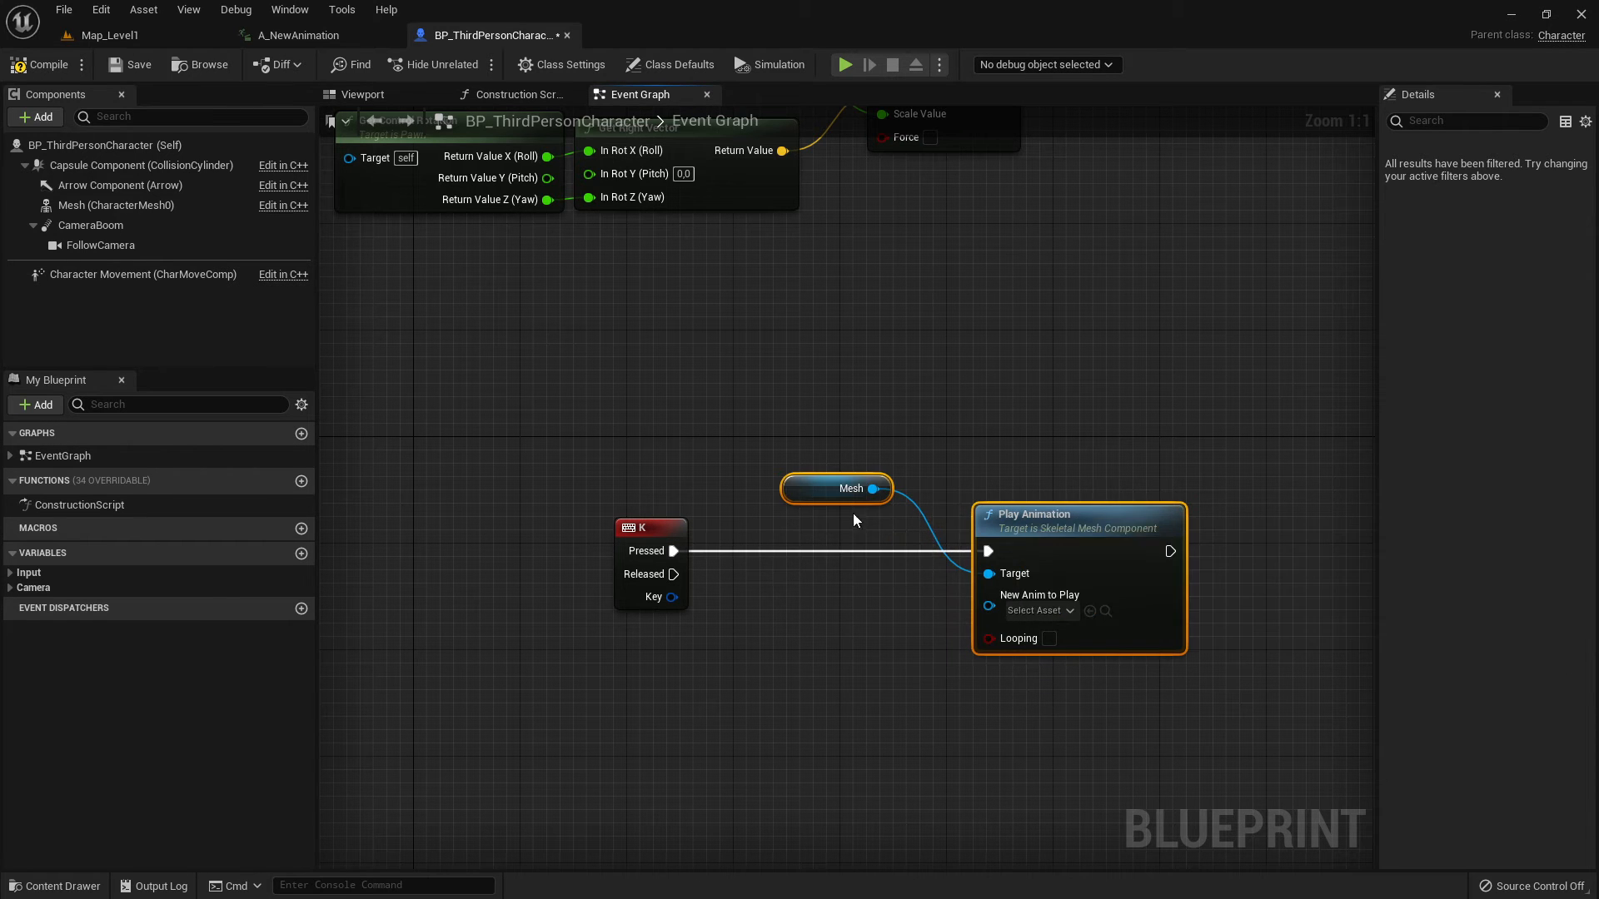
click(813, 495)
drag(813, 496, 834, 632)
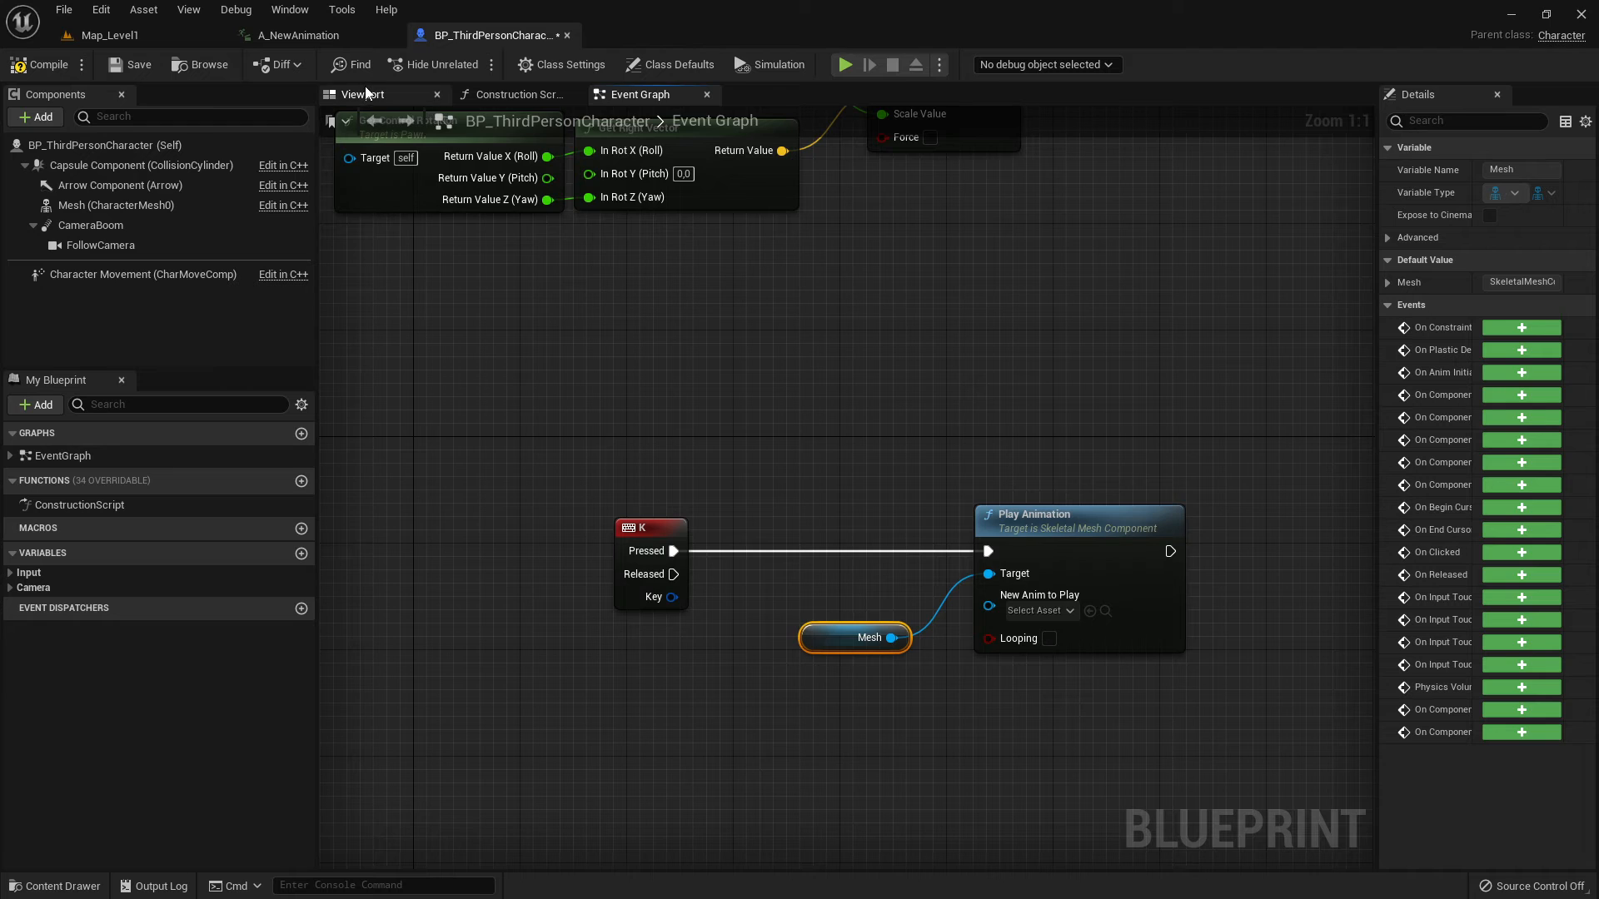
Look at the character's Mesh component in the Viewport, and return to the Event Graph.
click(365, 88)
click(98, 208)
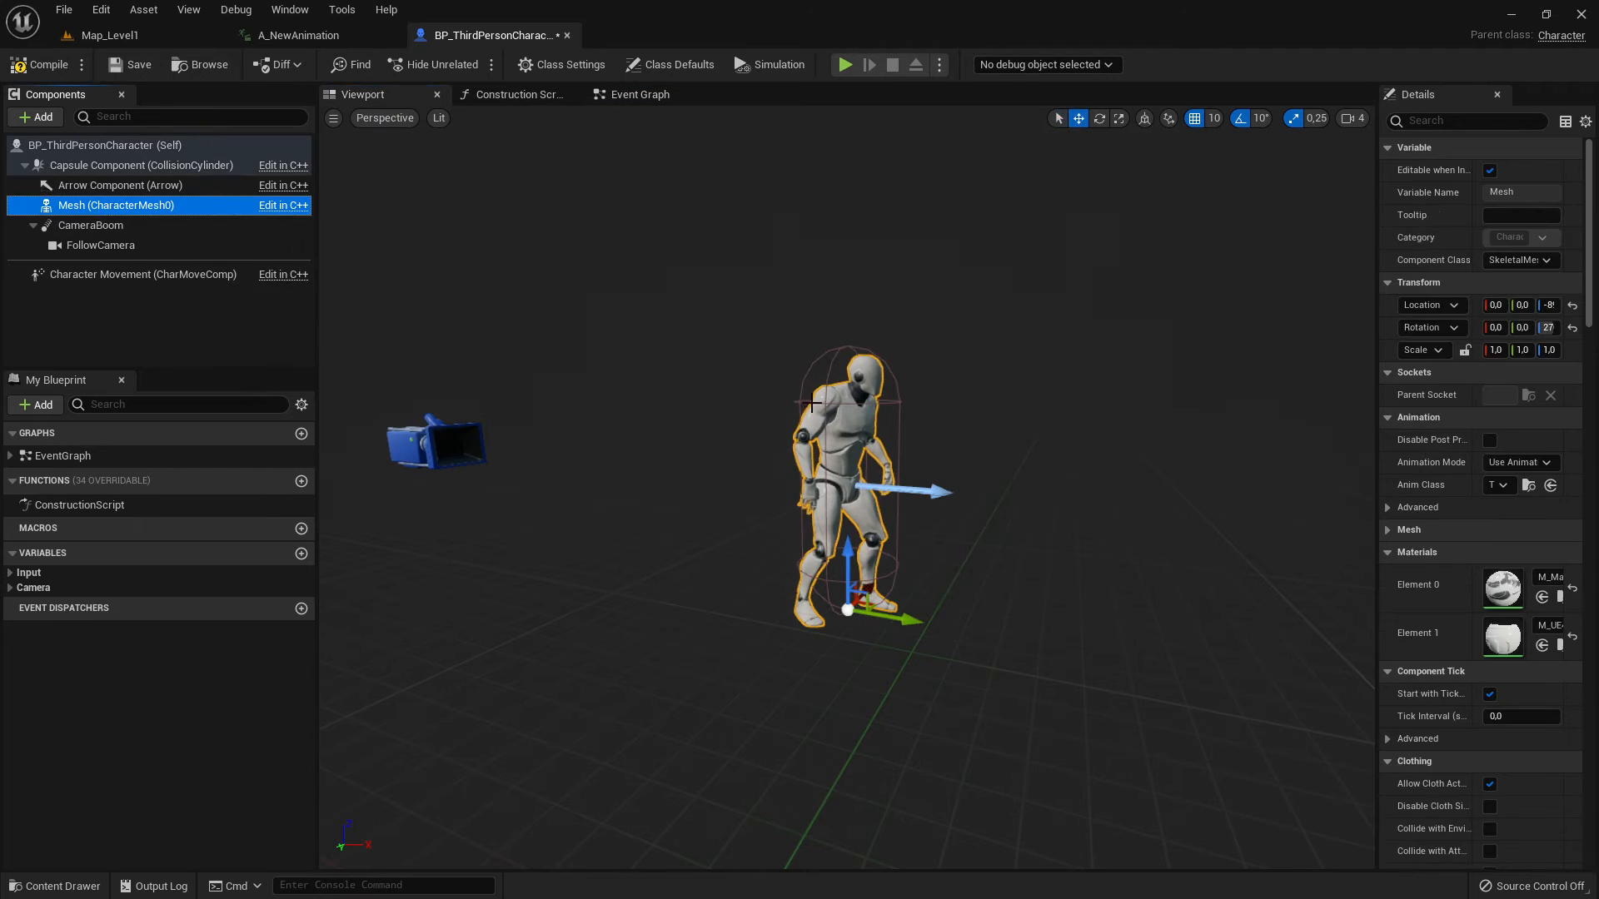
click(613, 91)
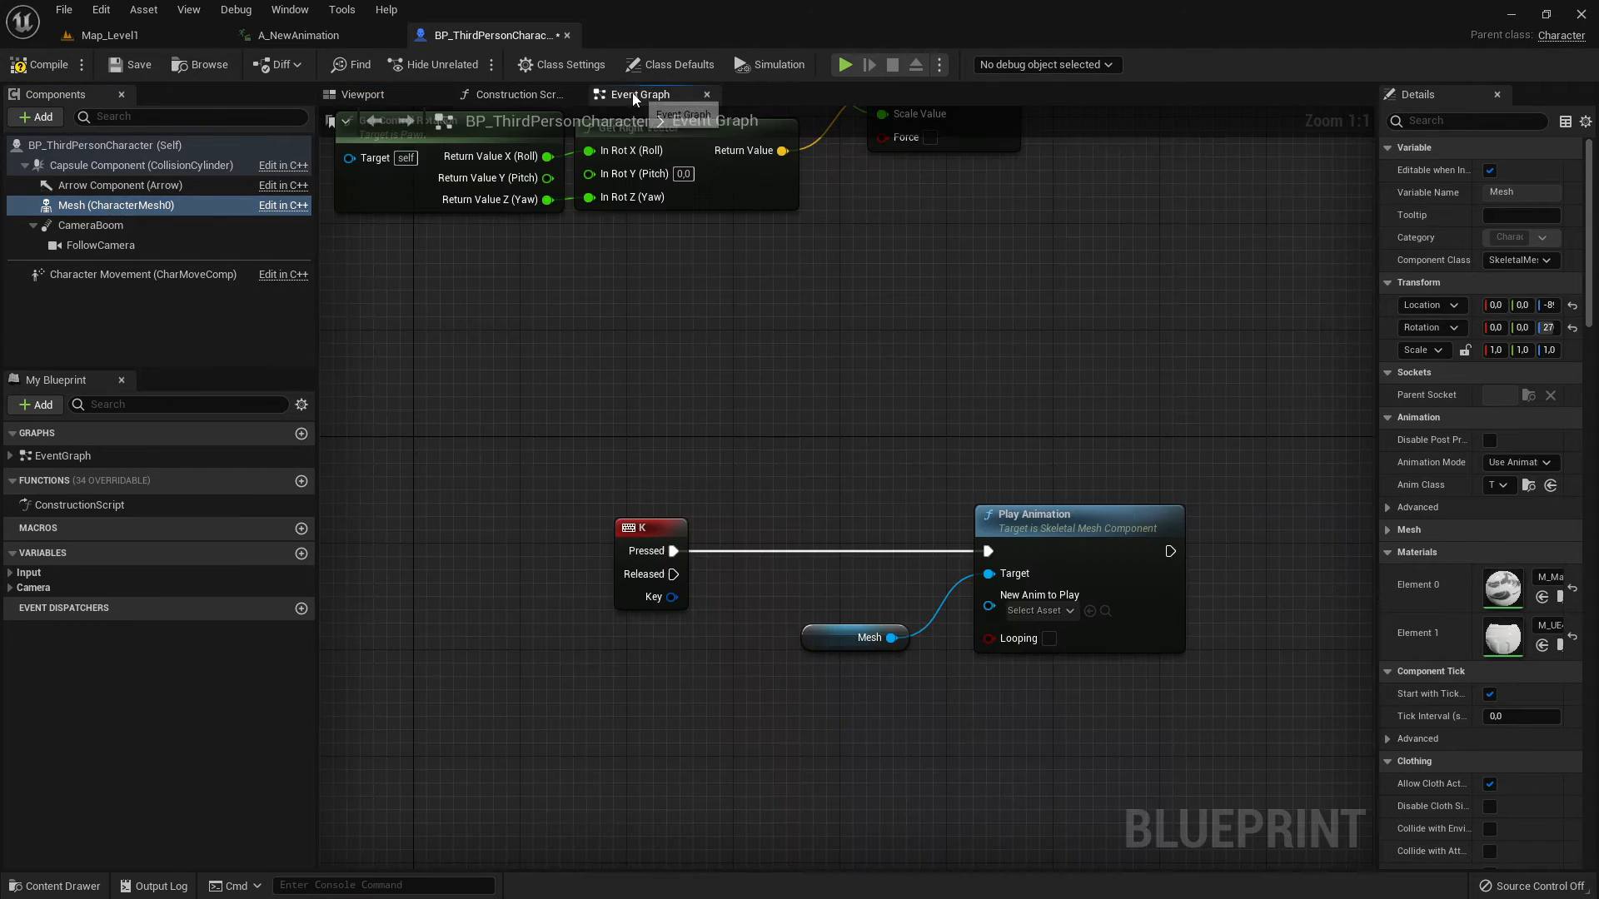
Check which animation assets are offered for New Anim to Play on the Play Animation node.
click(1041, 611)
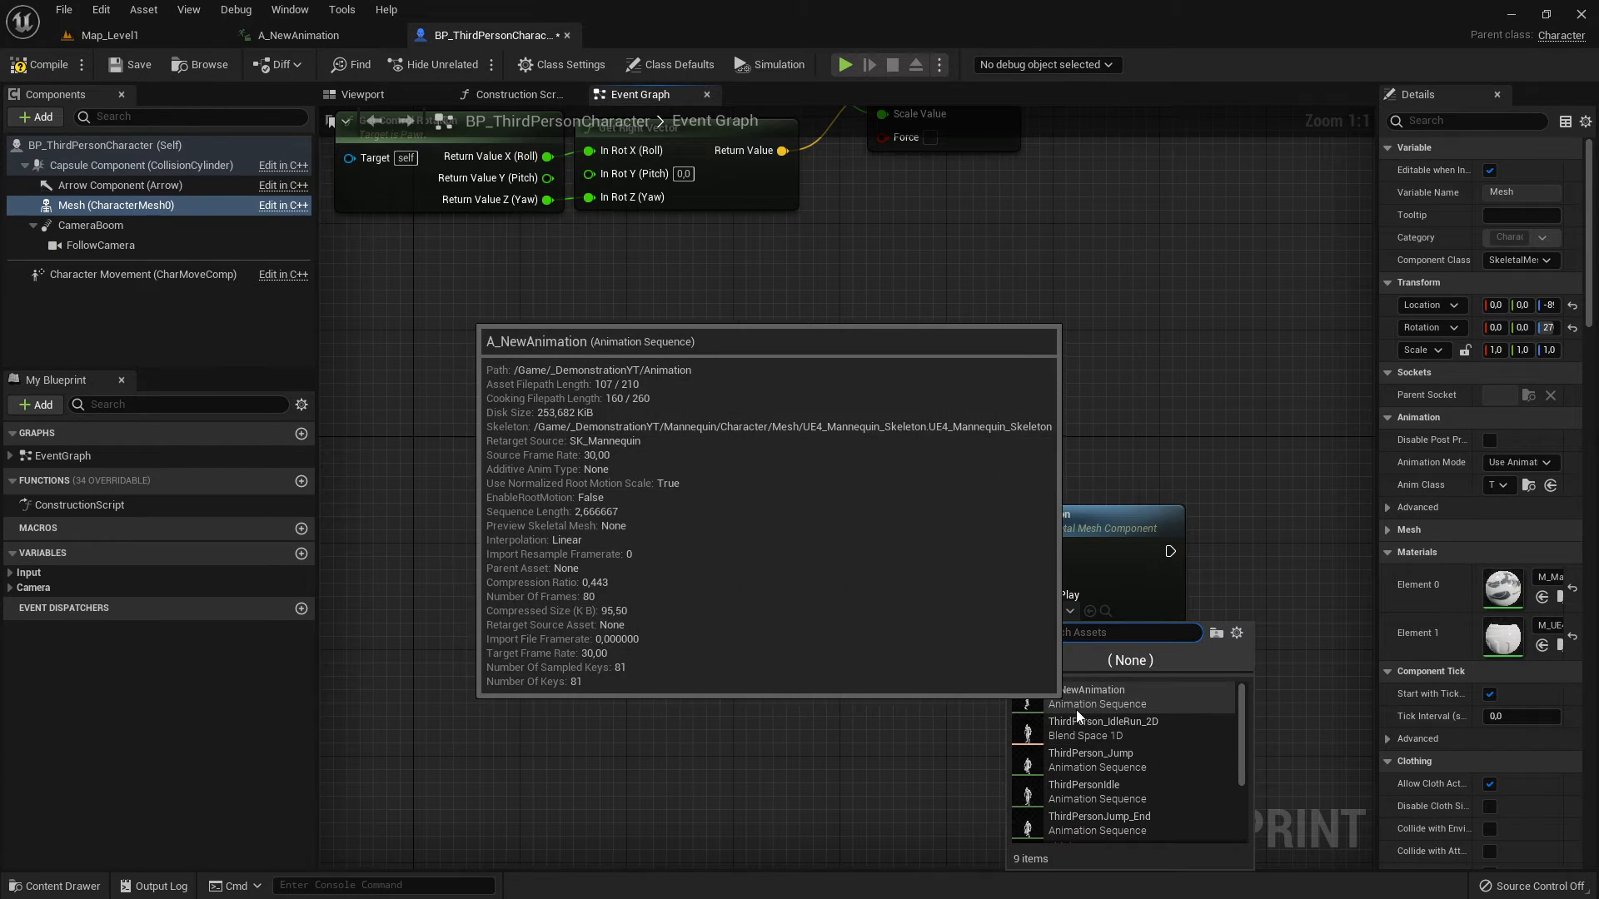
mouse_move(1033, 704)
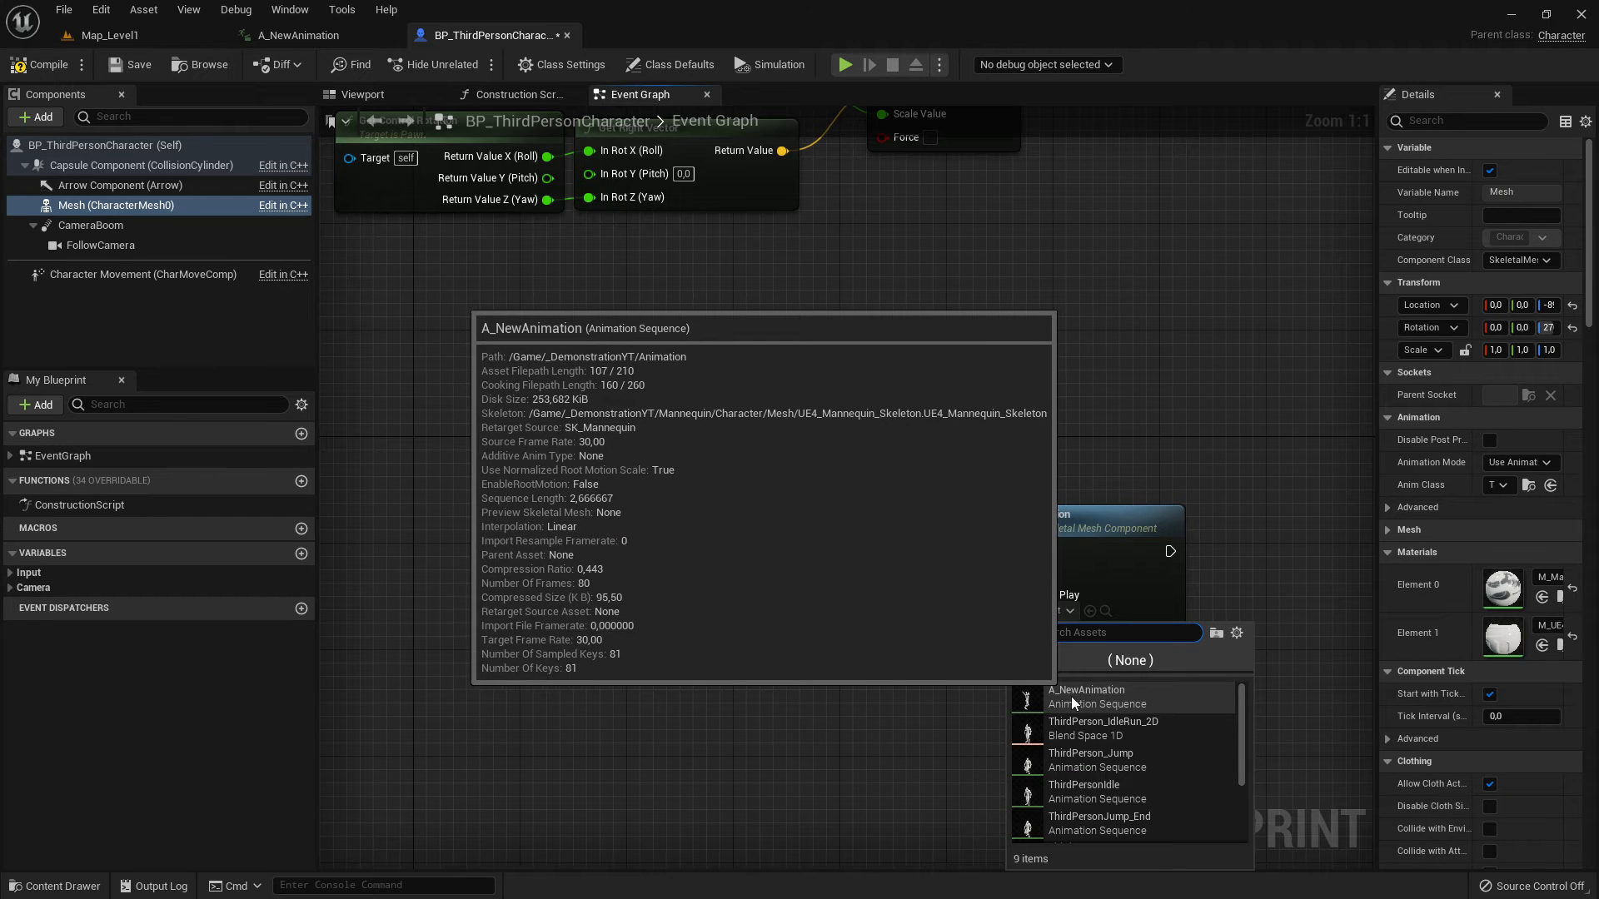
scroll(1074, 704, down, 1)
scroll(1063, 696, up, 1)
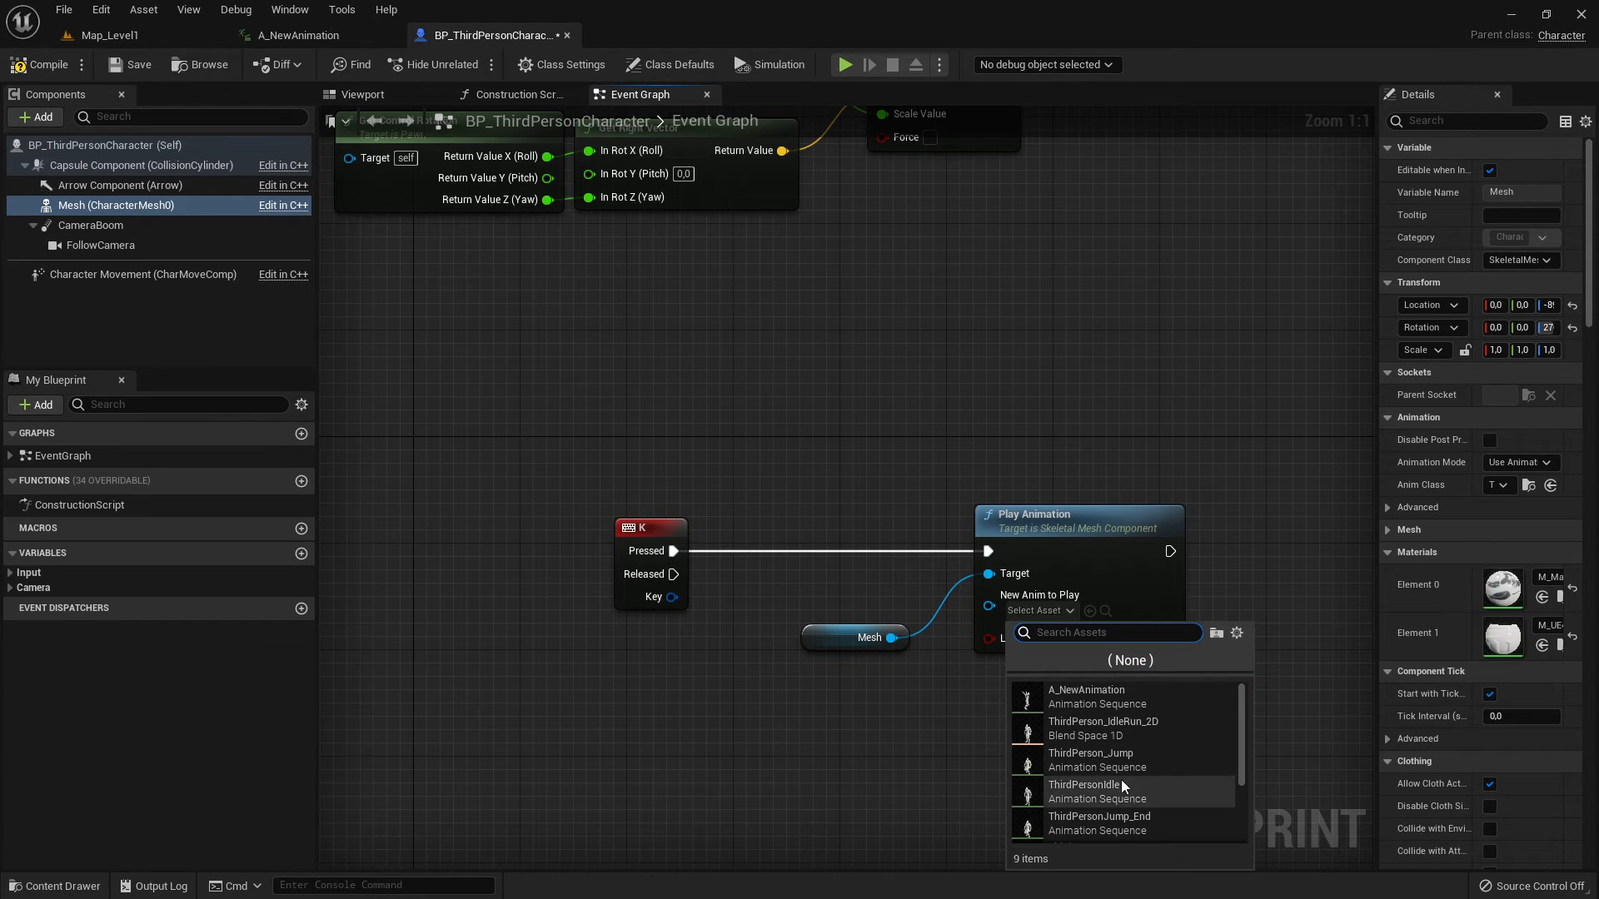
Select A_NewAnimation in Map_Level1's Animation content folder and assign it as New Anim to Play on the Play Animation node.
click(115, 33)
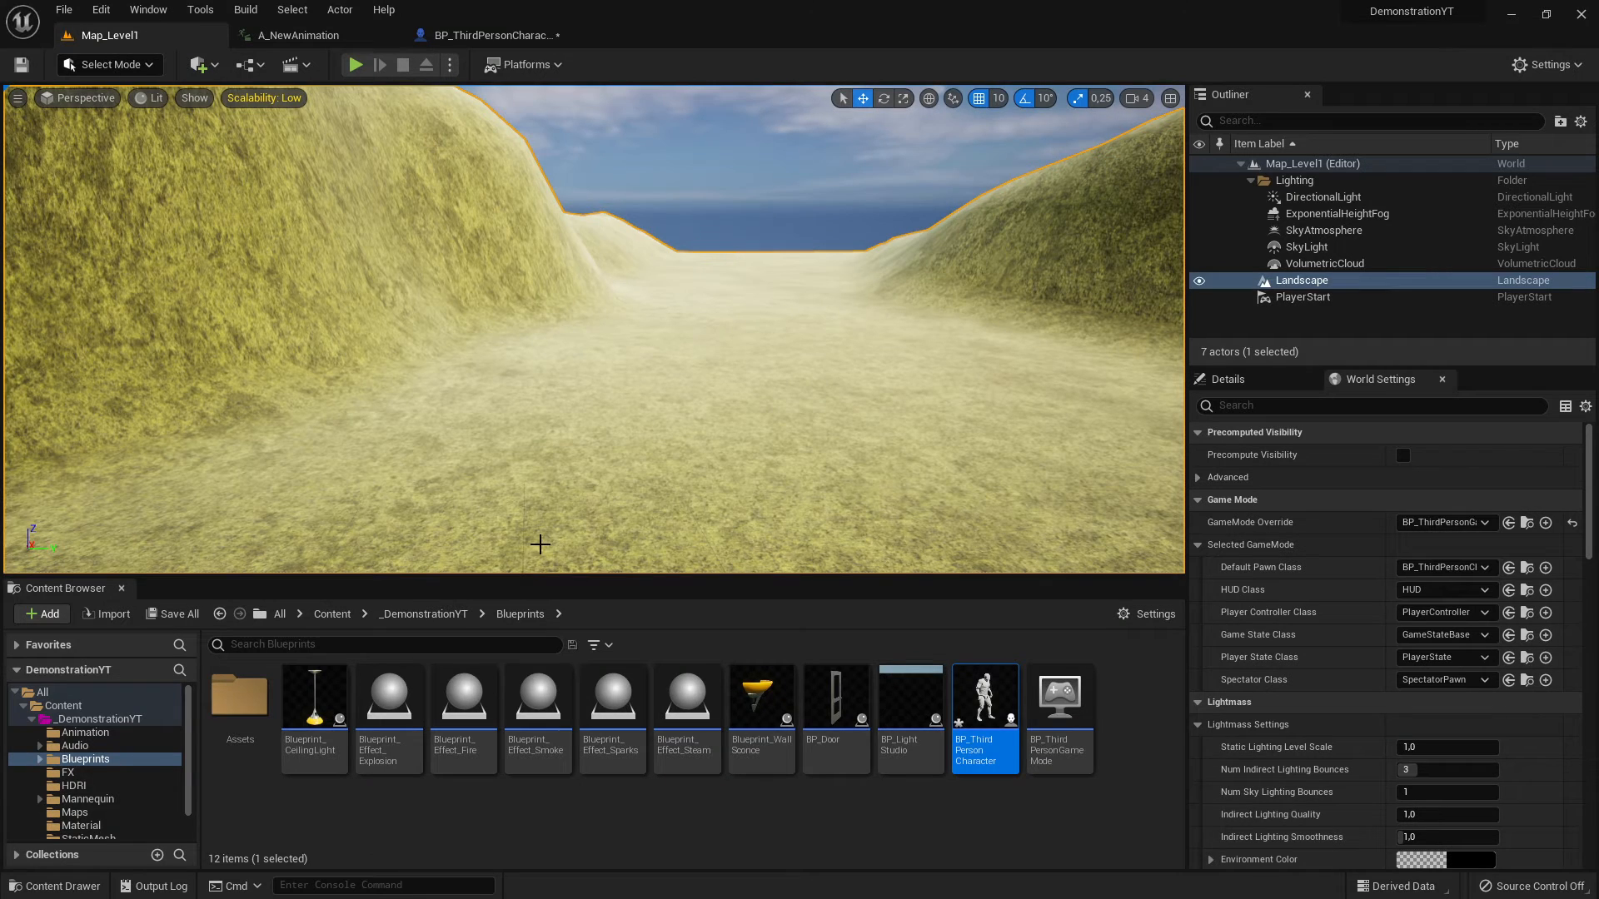
click(87, 732)
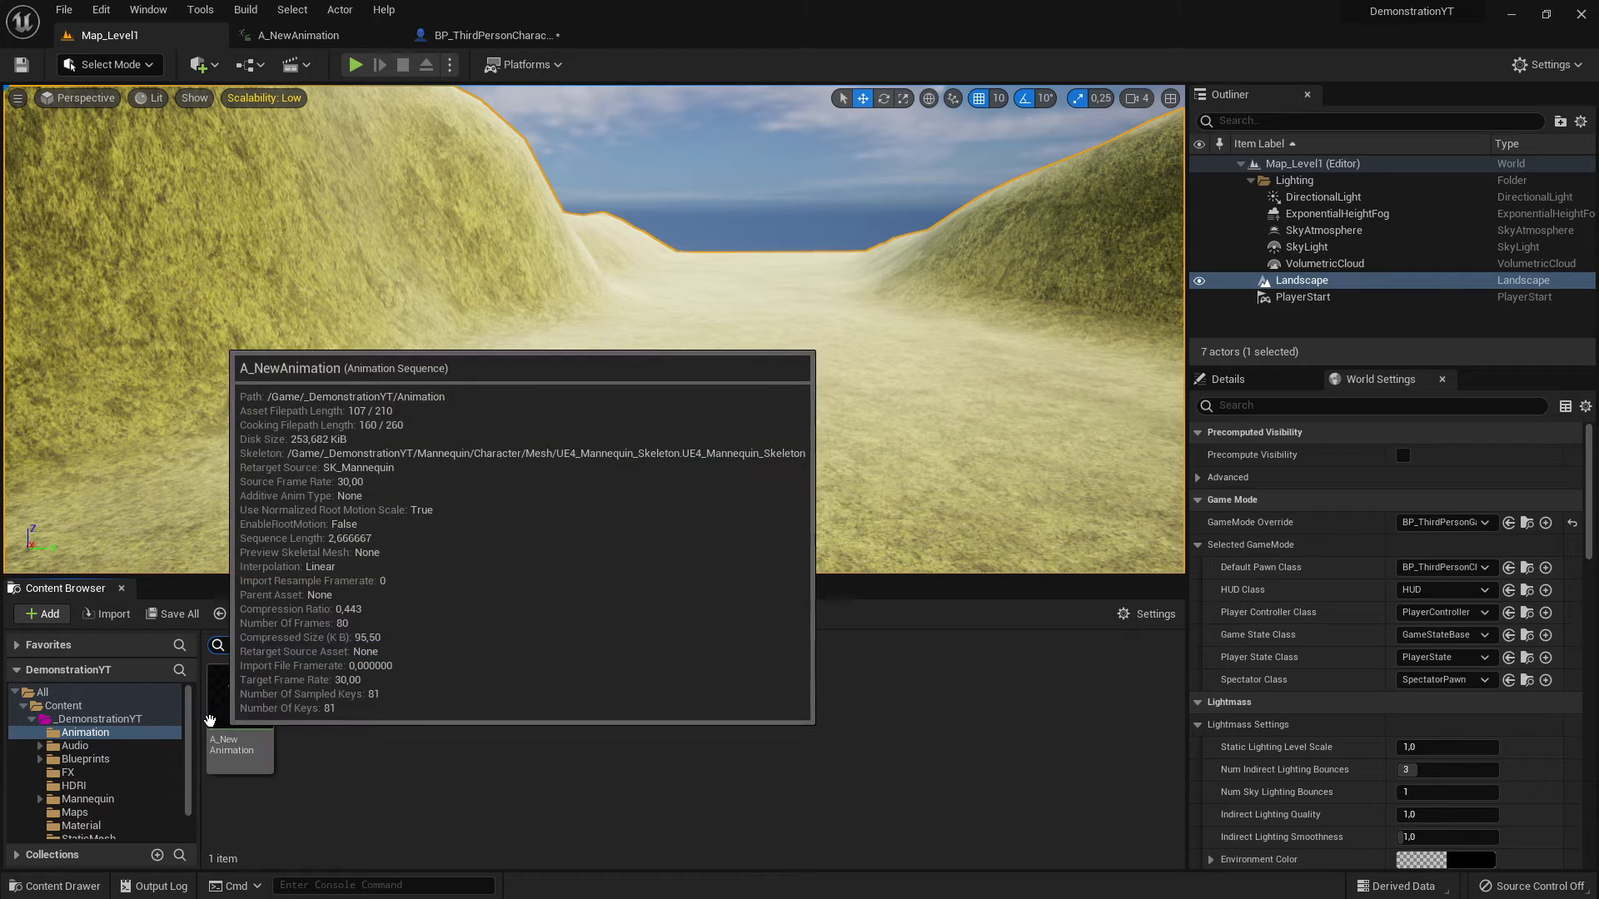
click(80, 735)
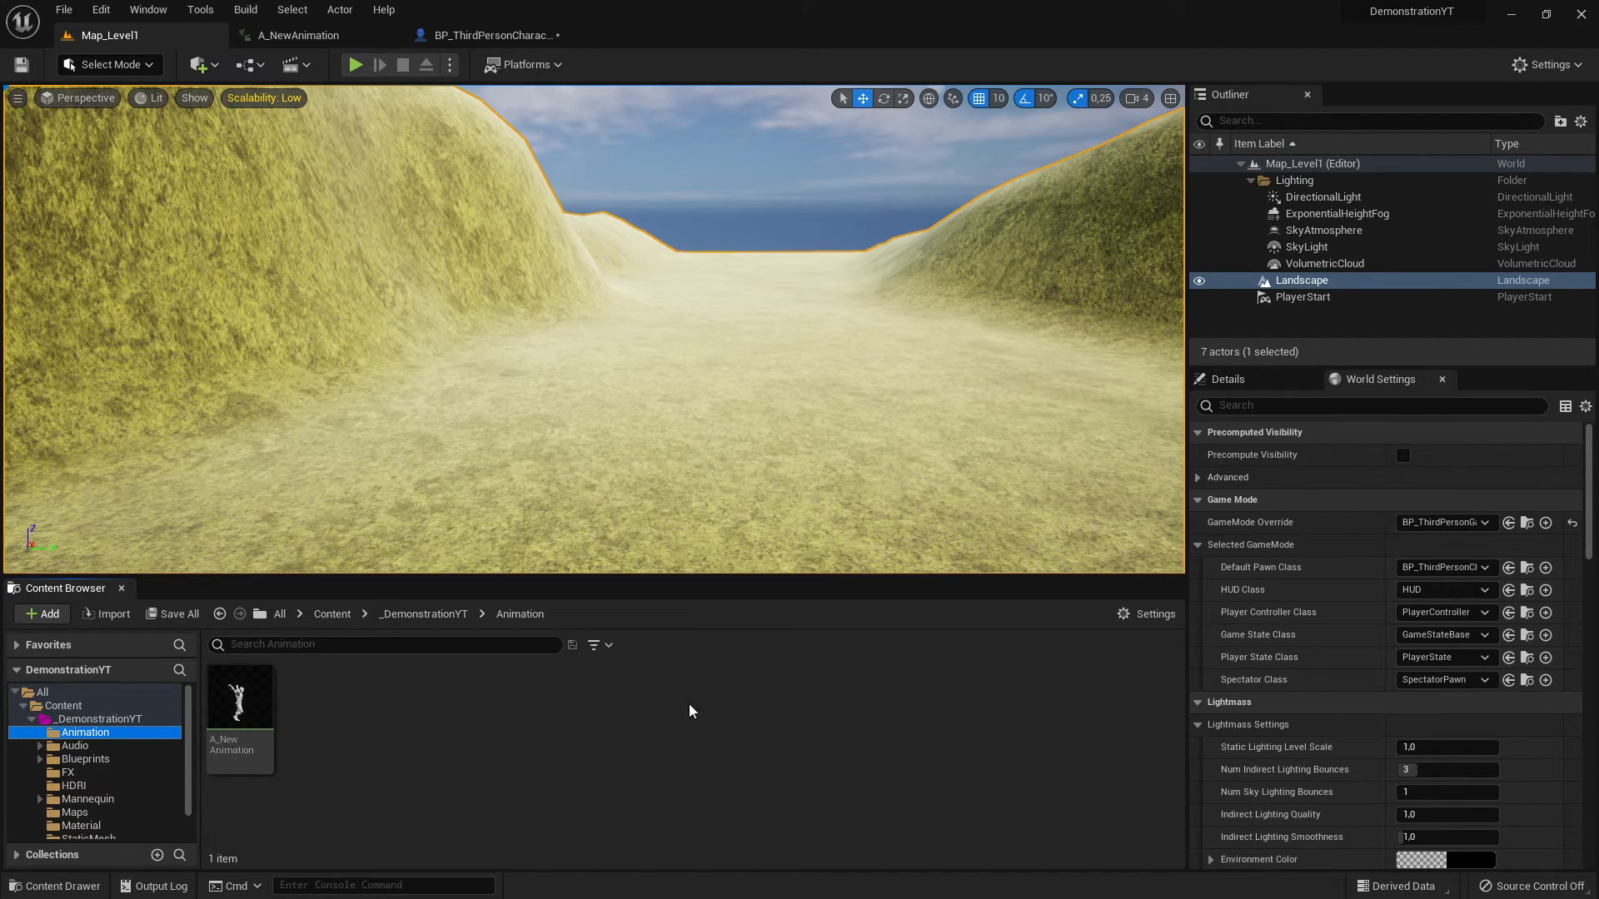
click(240, 707)
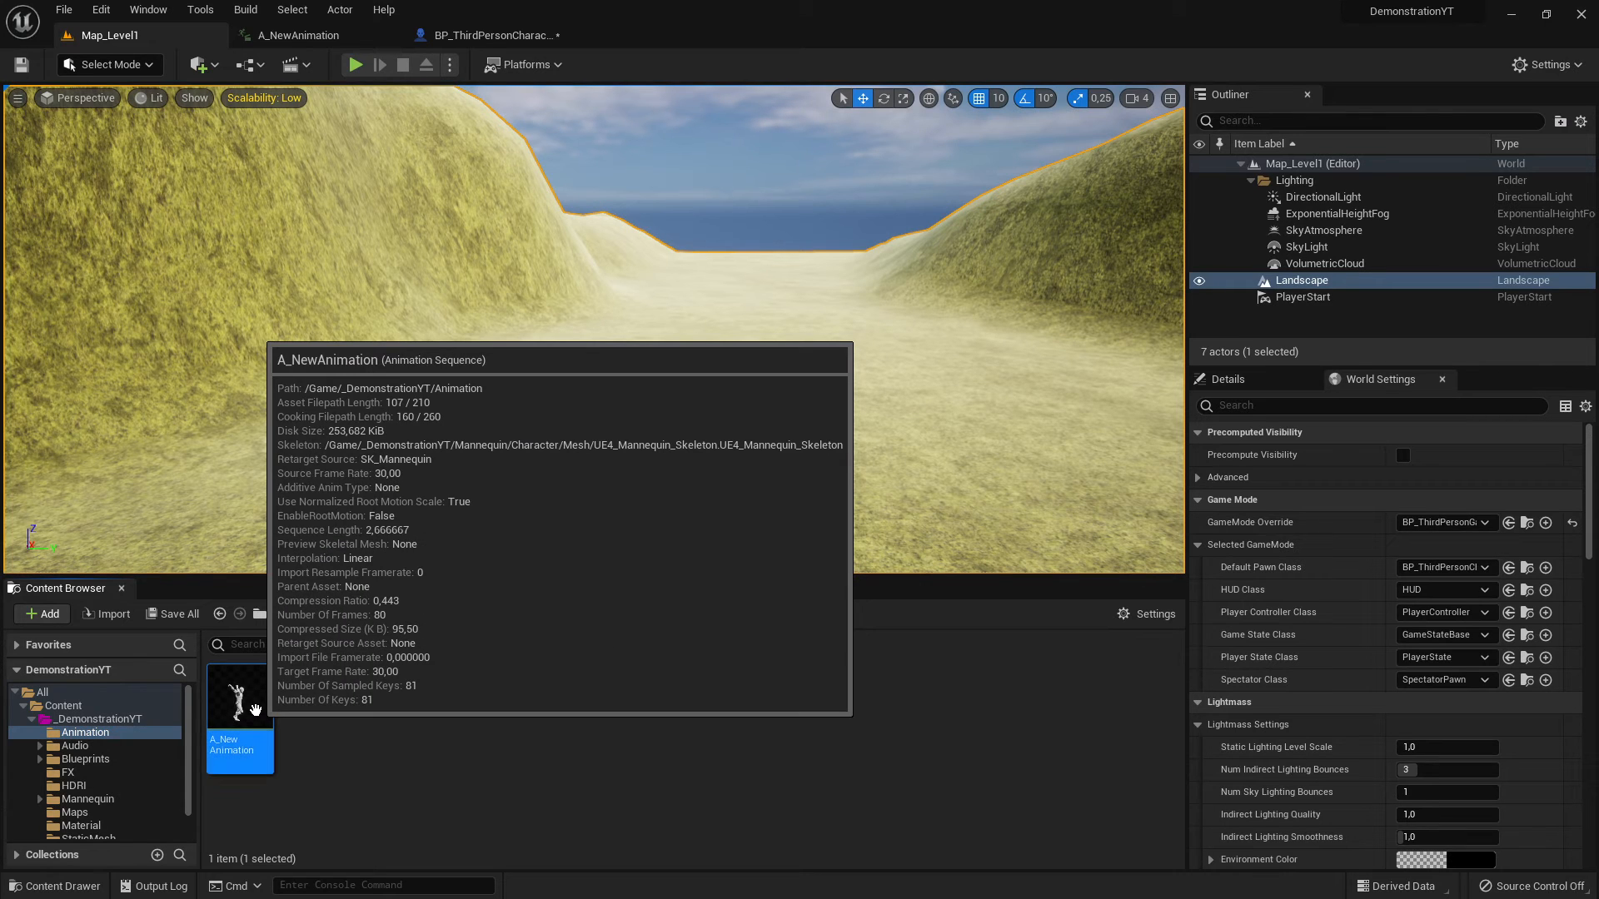
click(458, 35)
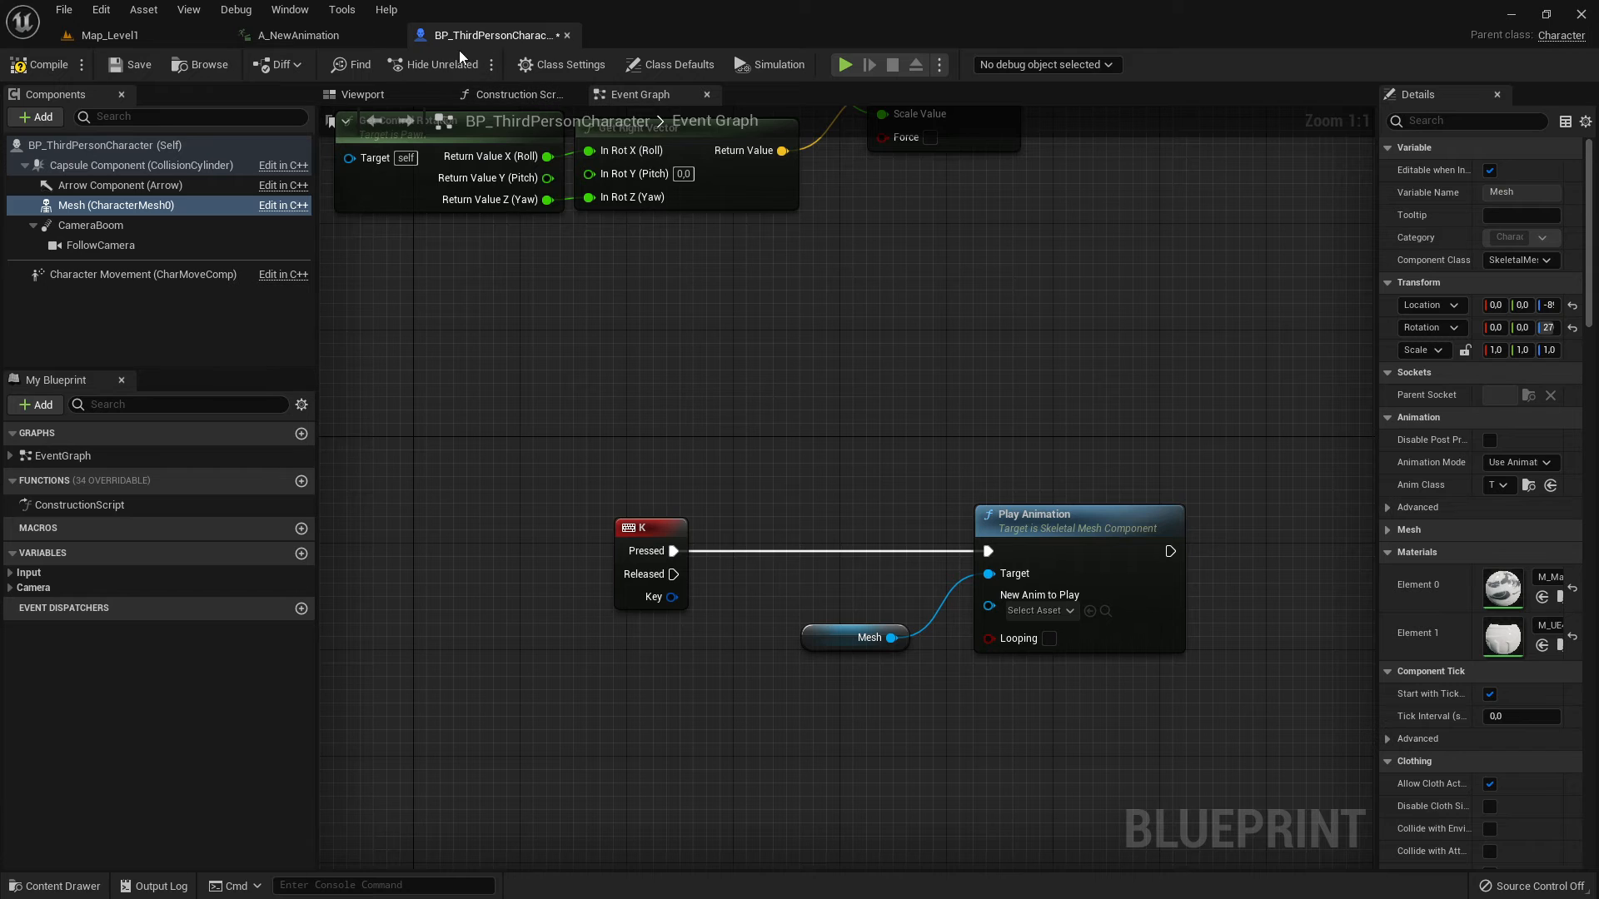
click(1091, 613)
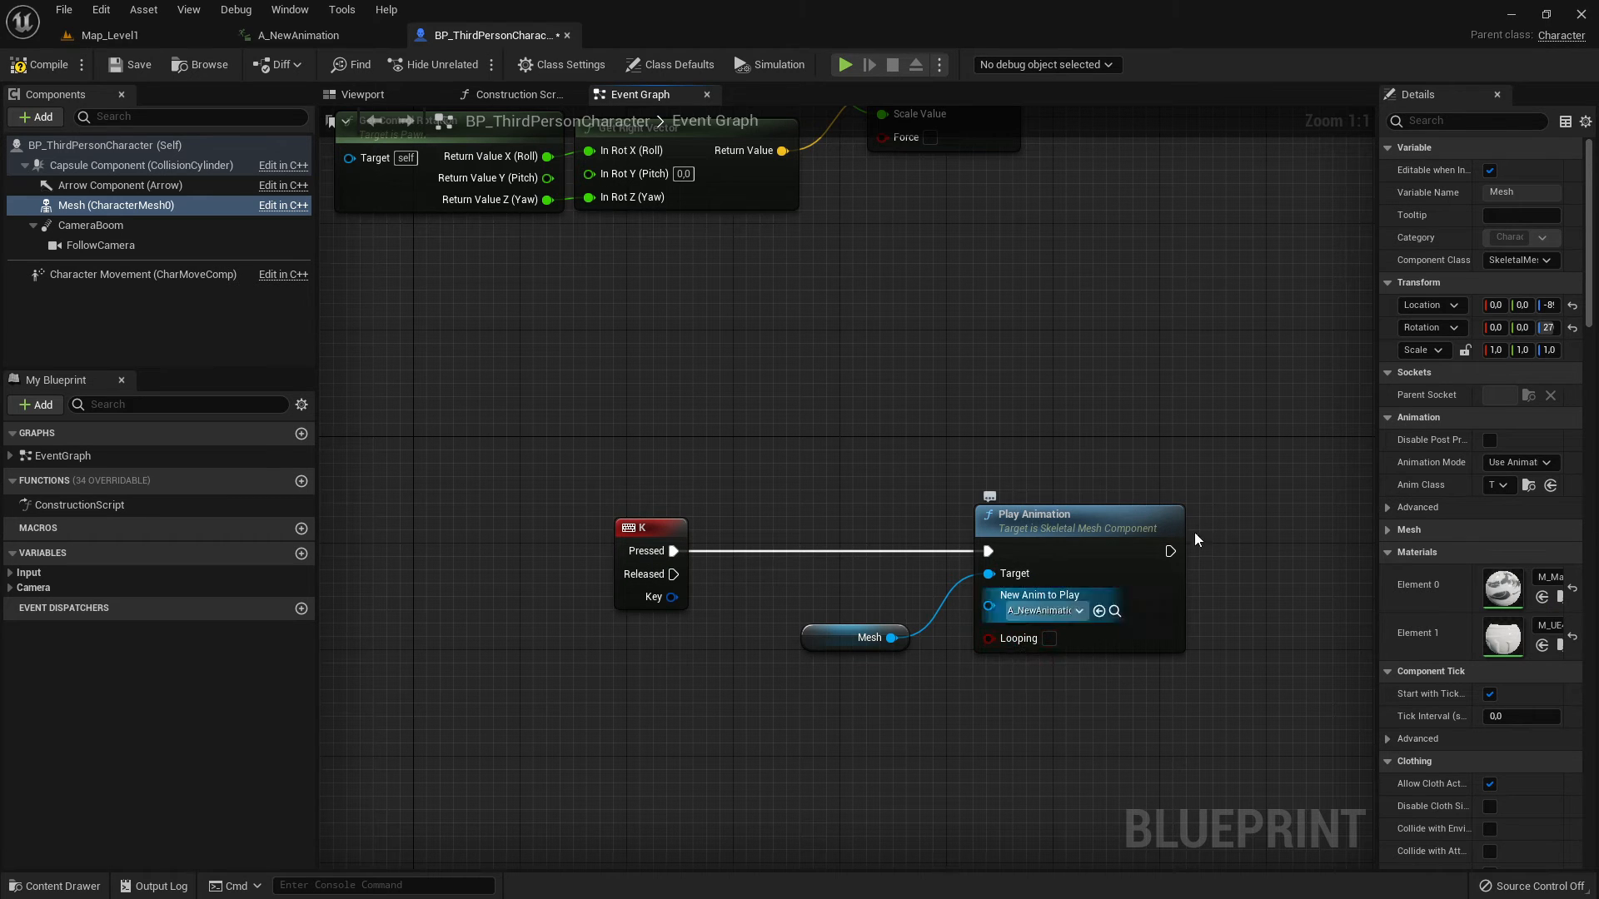
Save BP_ThirdPersonCharacter with the finished K event node setup.
right_drag(1000, 469, 861, 408)
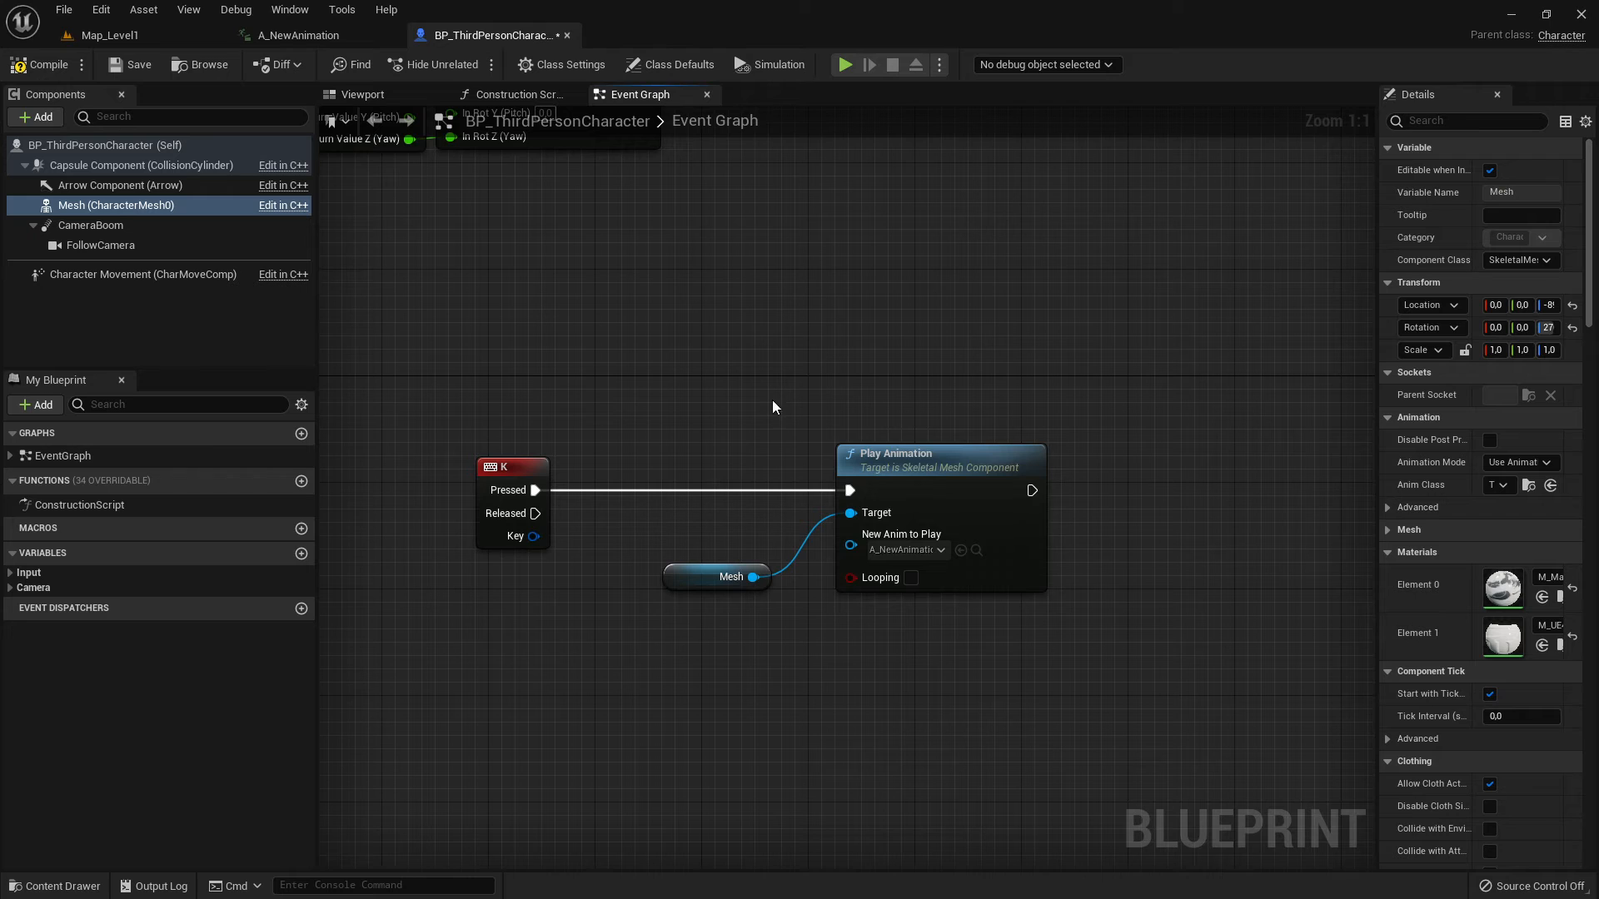
click(133, 66)
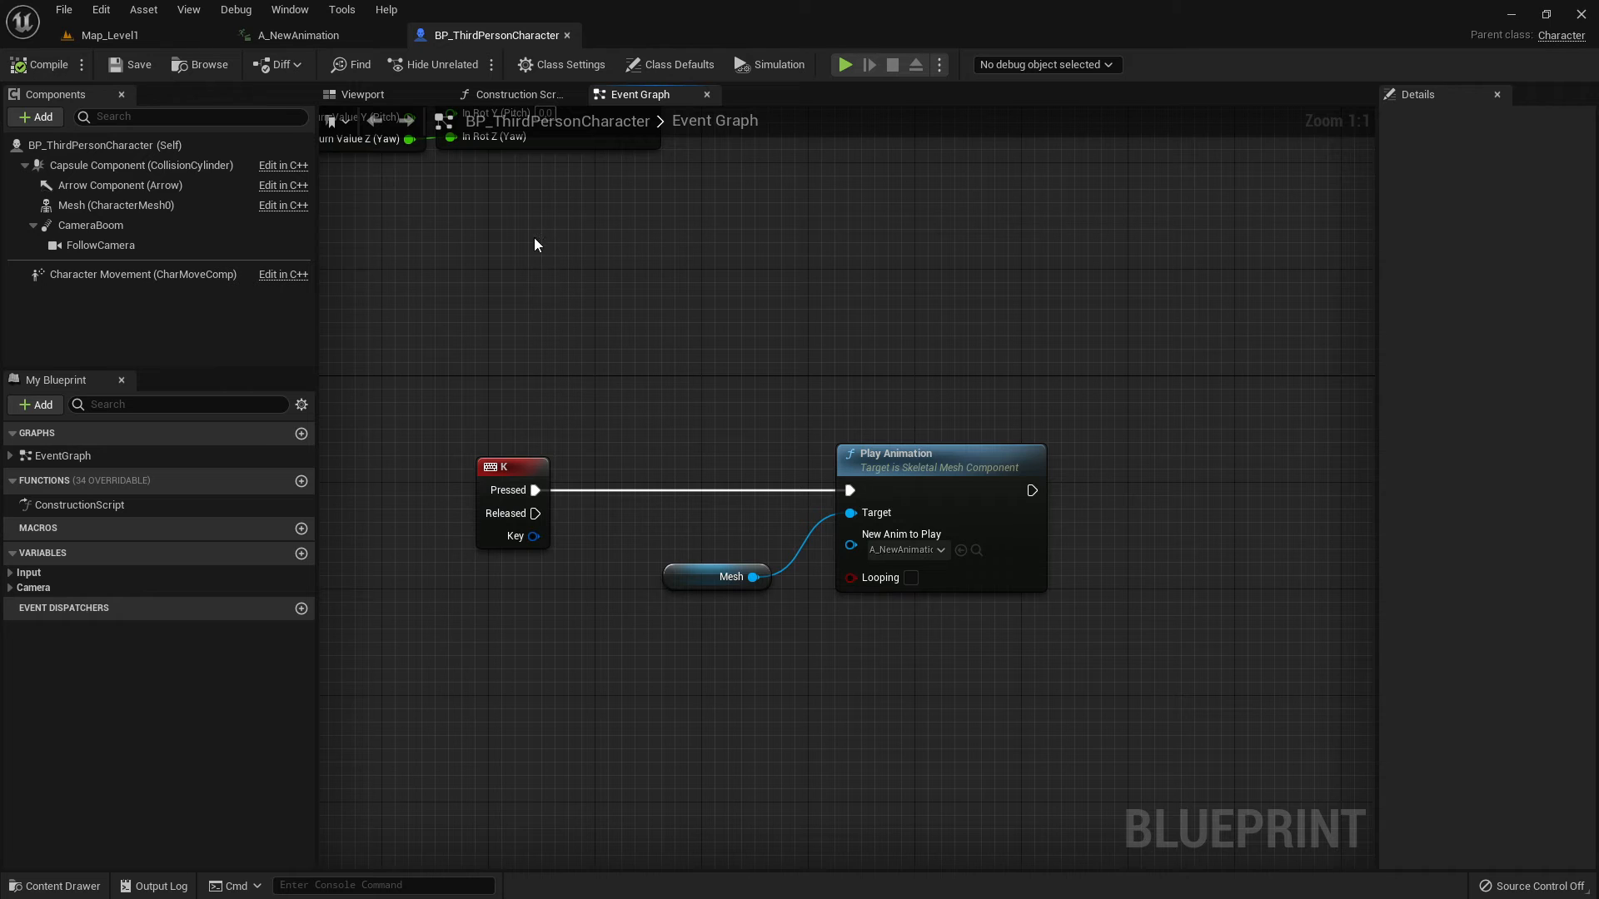
right_drag(669, 386, 682, 345)
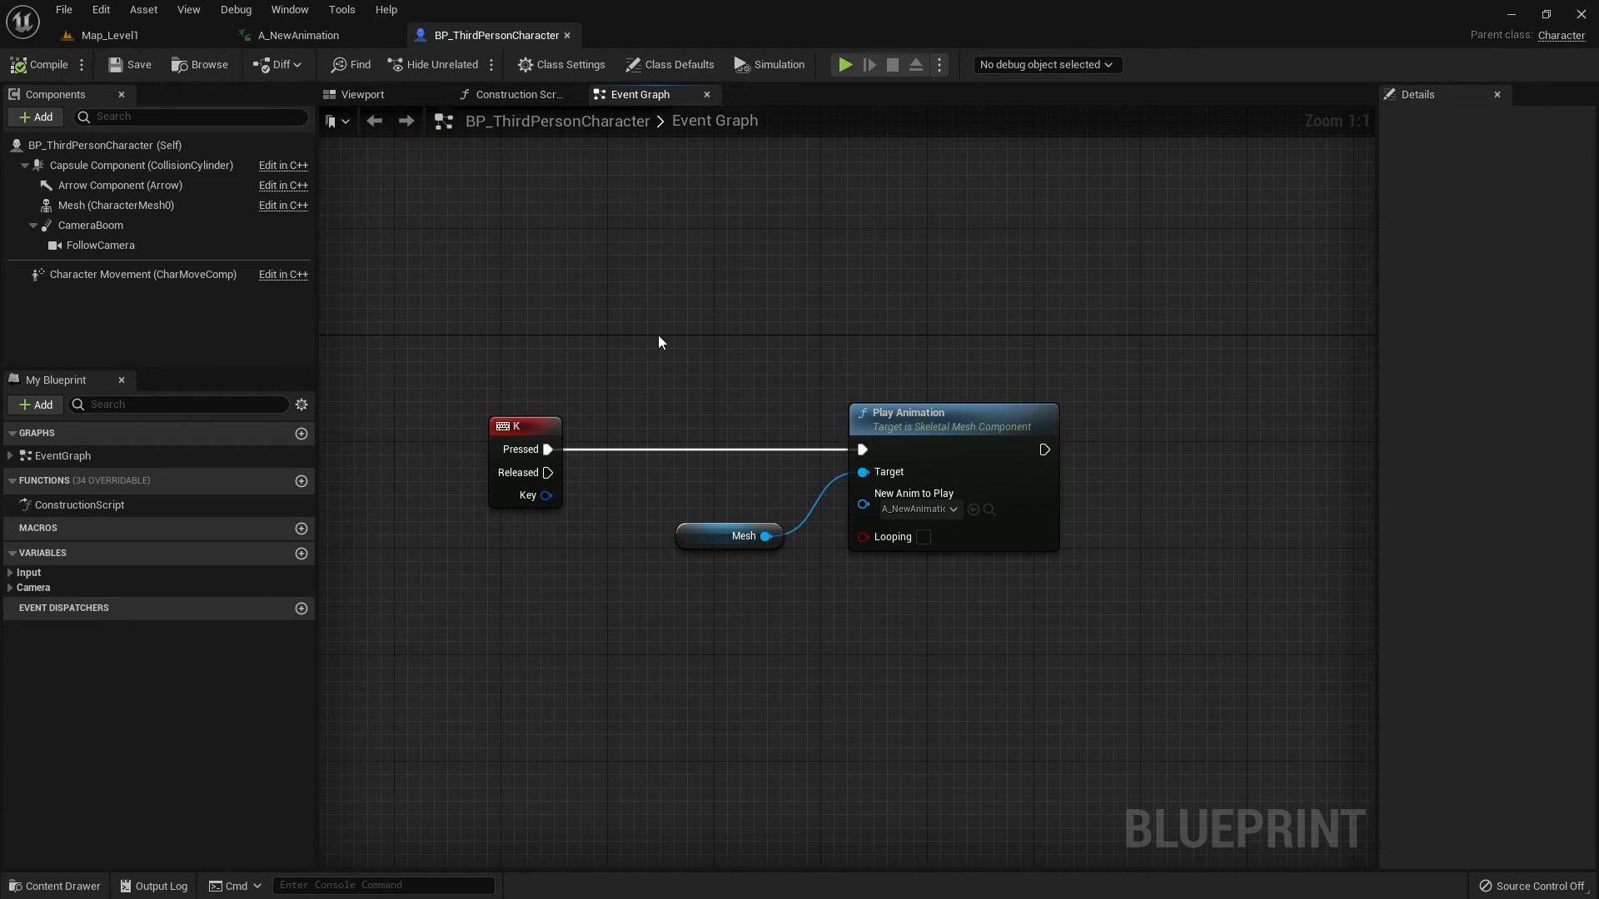
scroll(671, 358, down, 3)
scroll(671, 358, up, 3)
Play-test Map_Level1 with the Content Browser closed for a larger viewport, and run the character around.
click(123, 38)
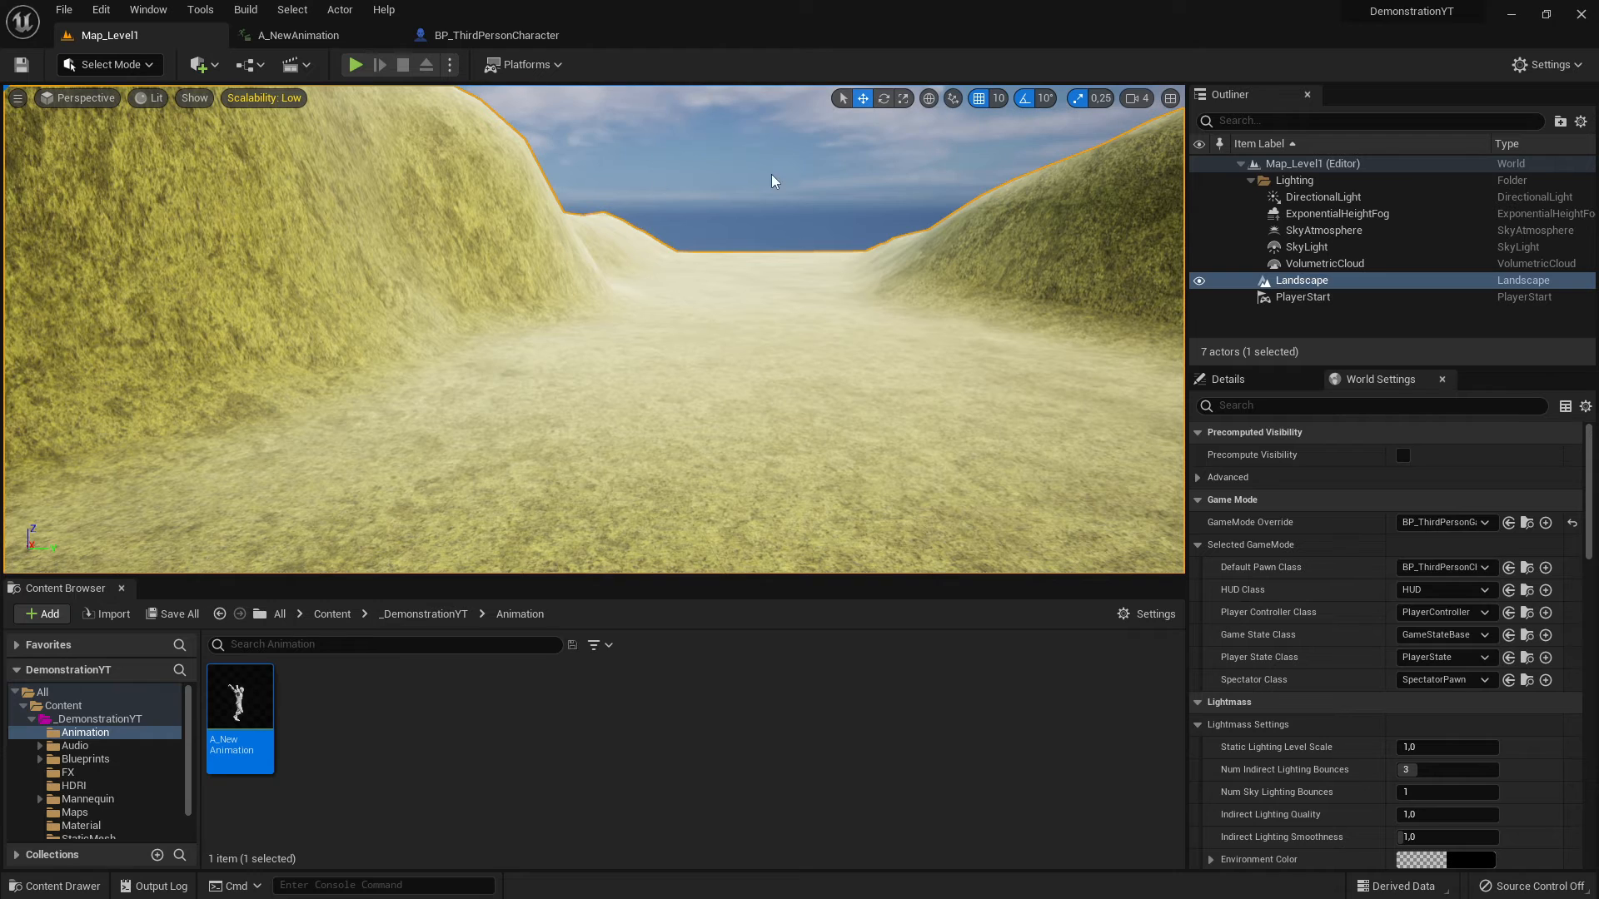
click(355, 65)
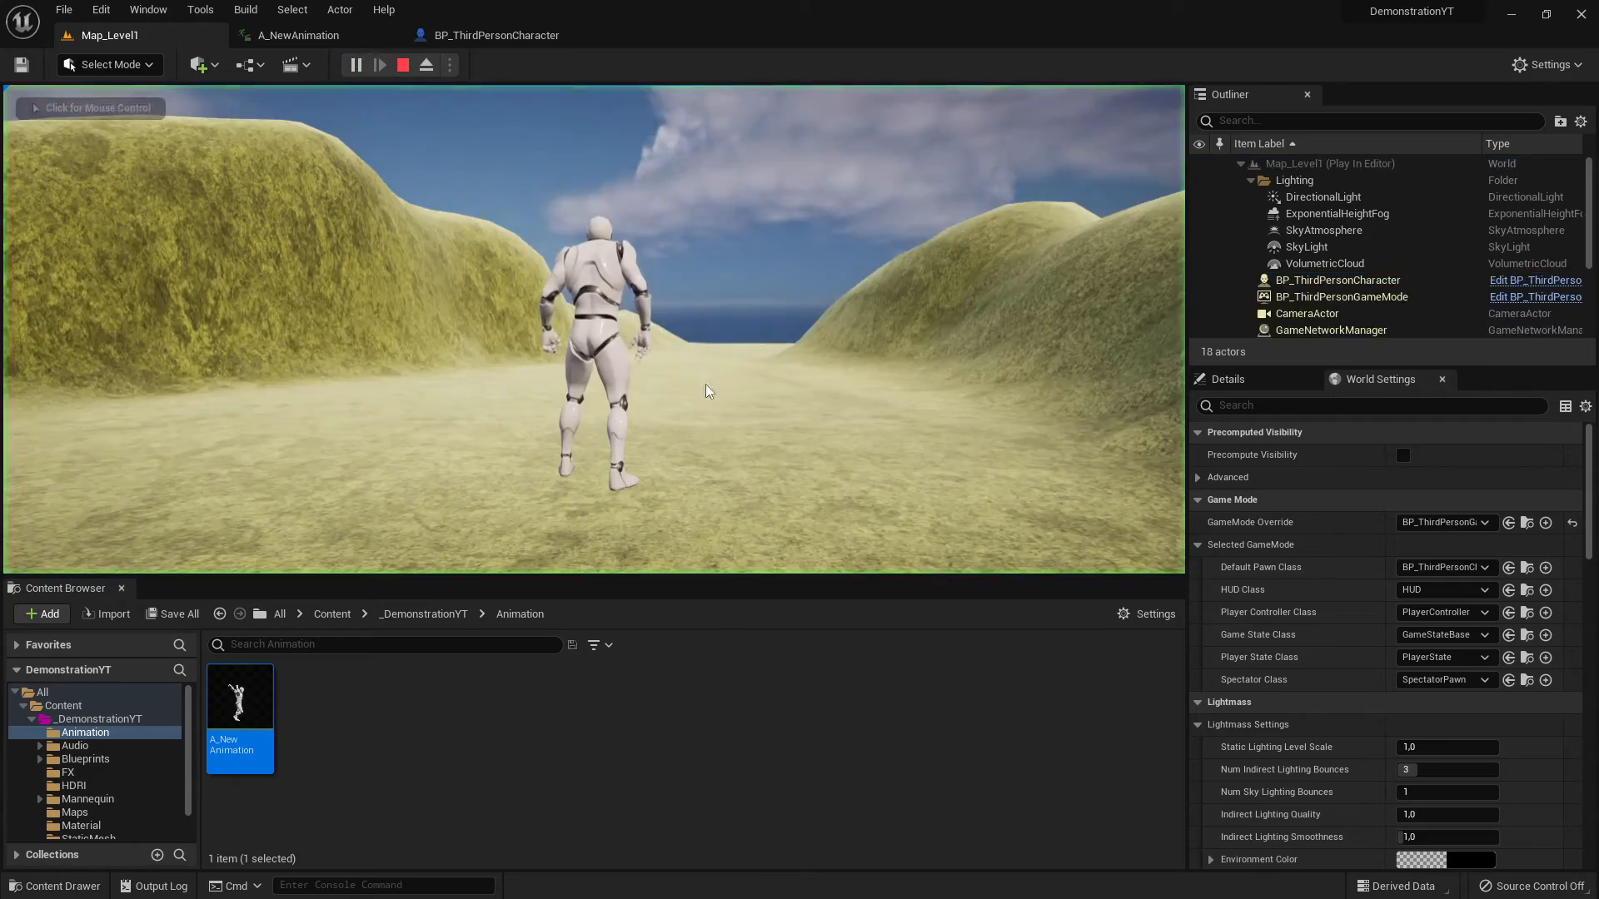
click(123, 588)
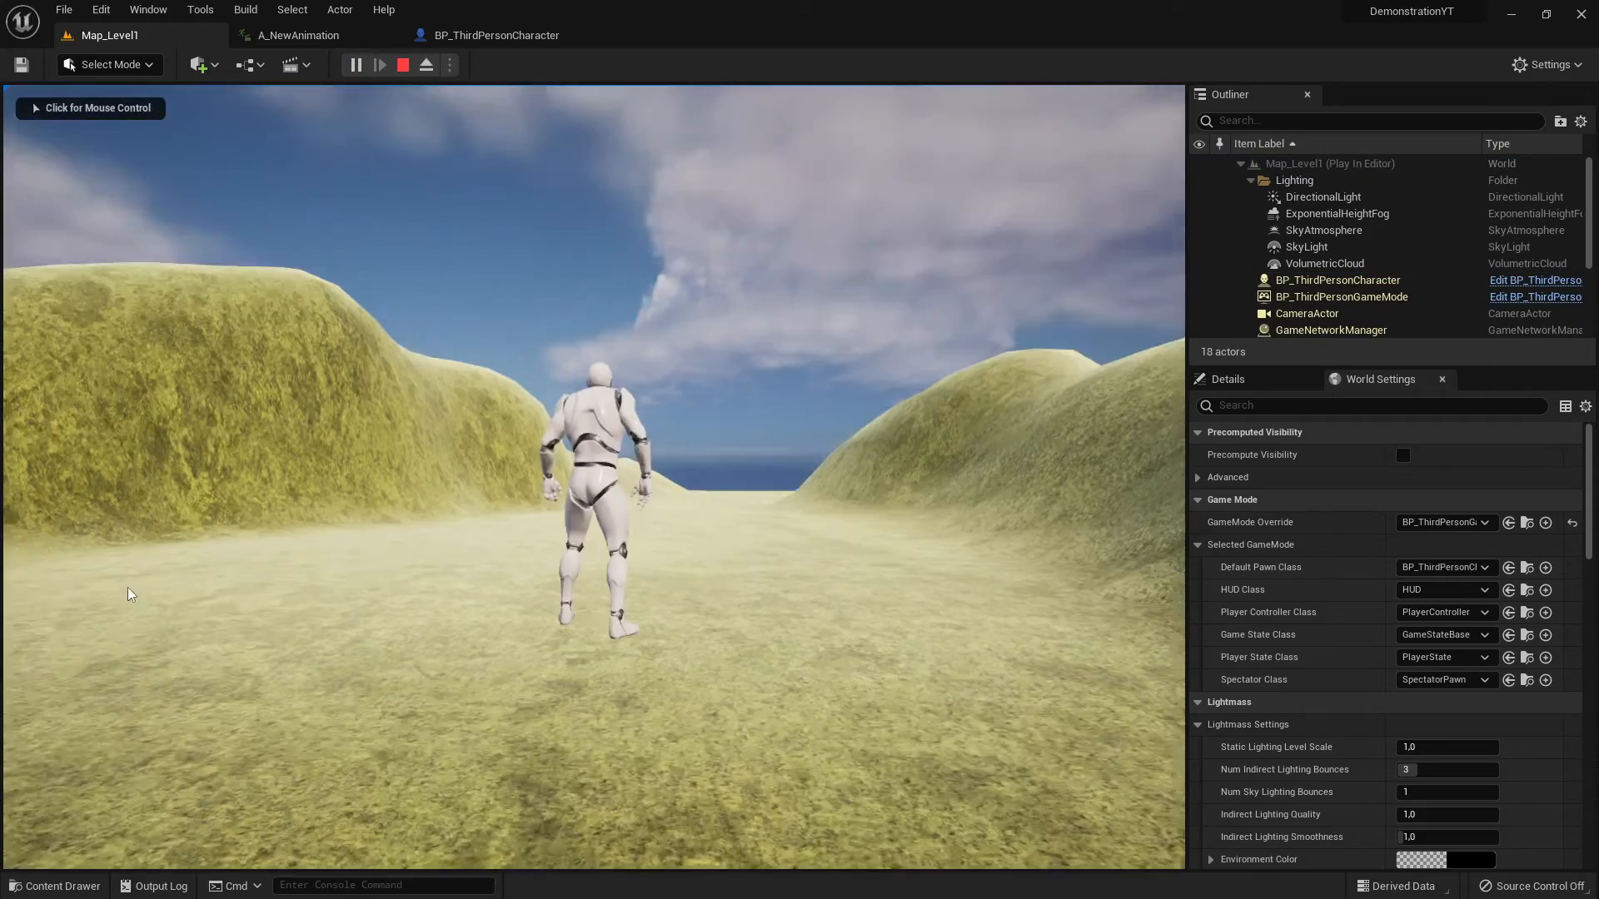
click(672, 566)
key(w)
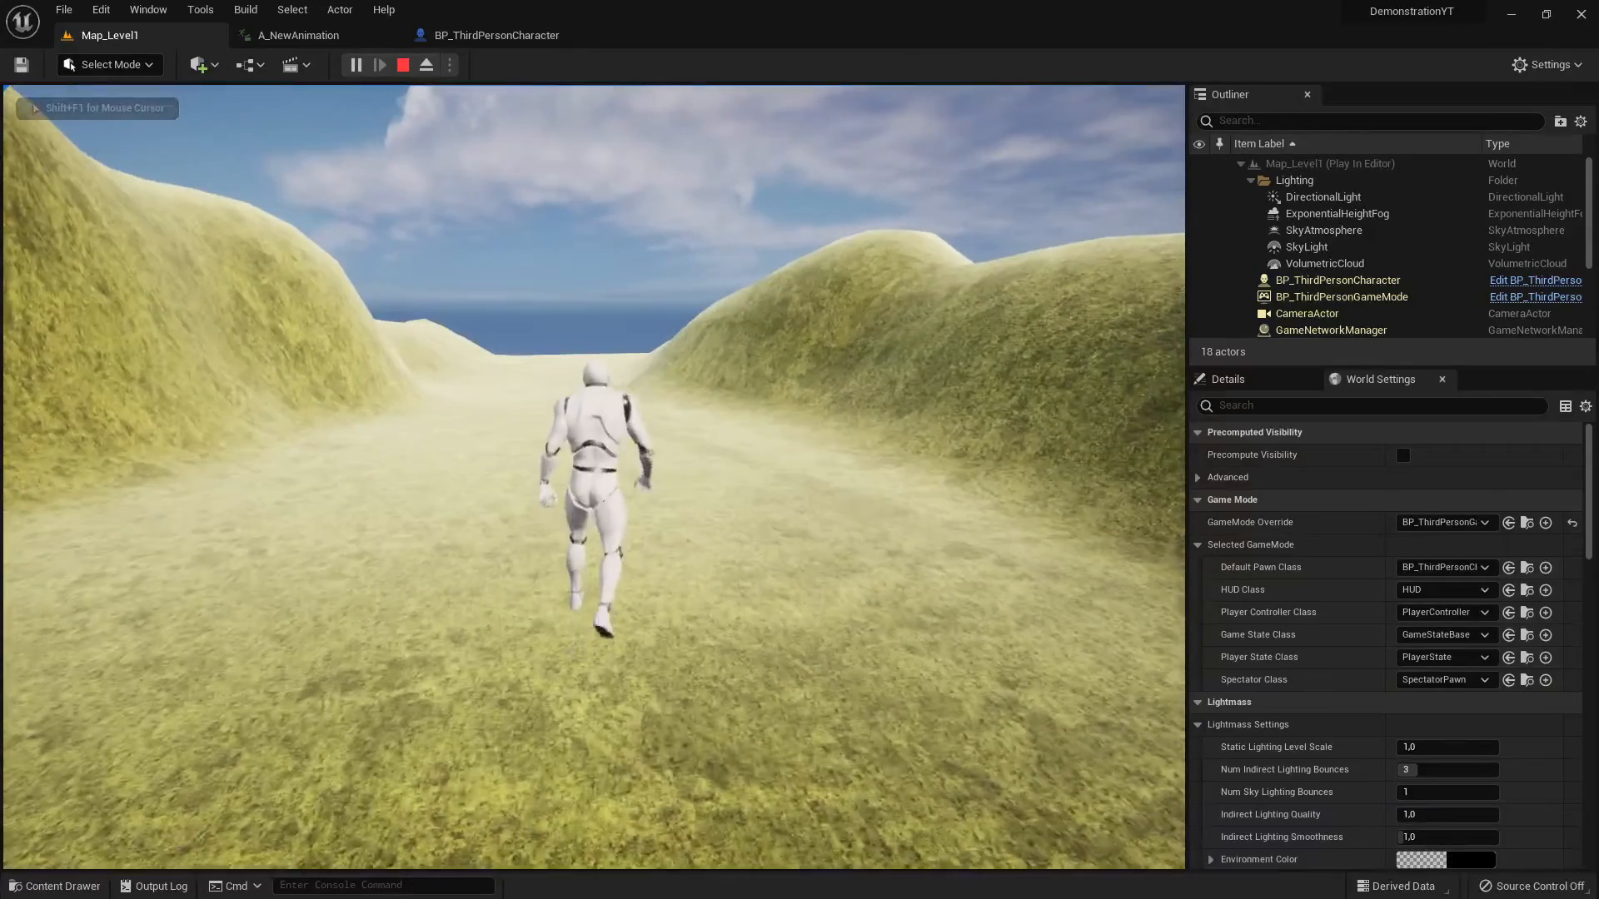
key(a)
key(s)
key(d)
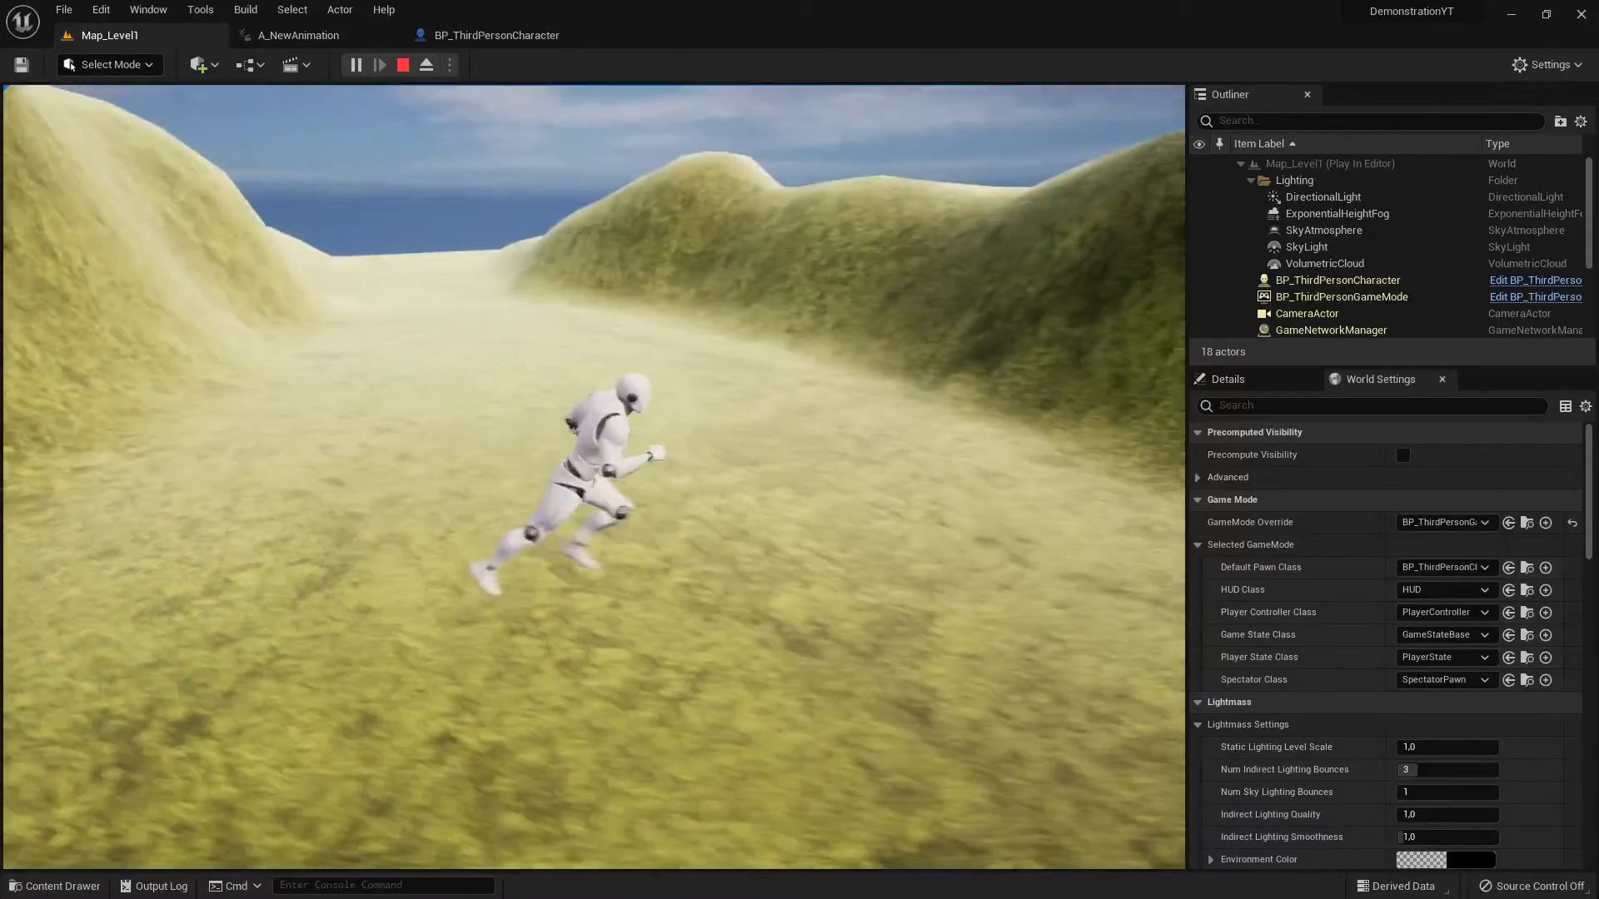
Trigger the K event's animation during the play session and try moving the character in several directions while it plays.
key(w)
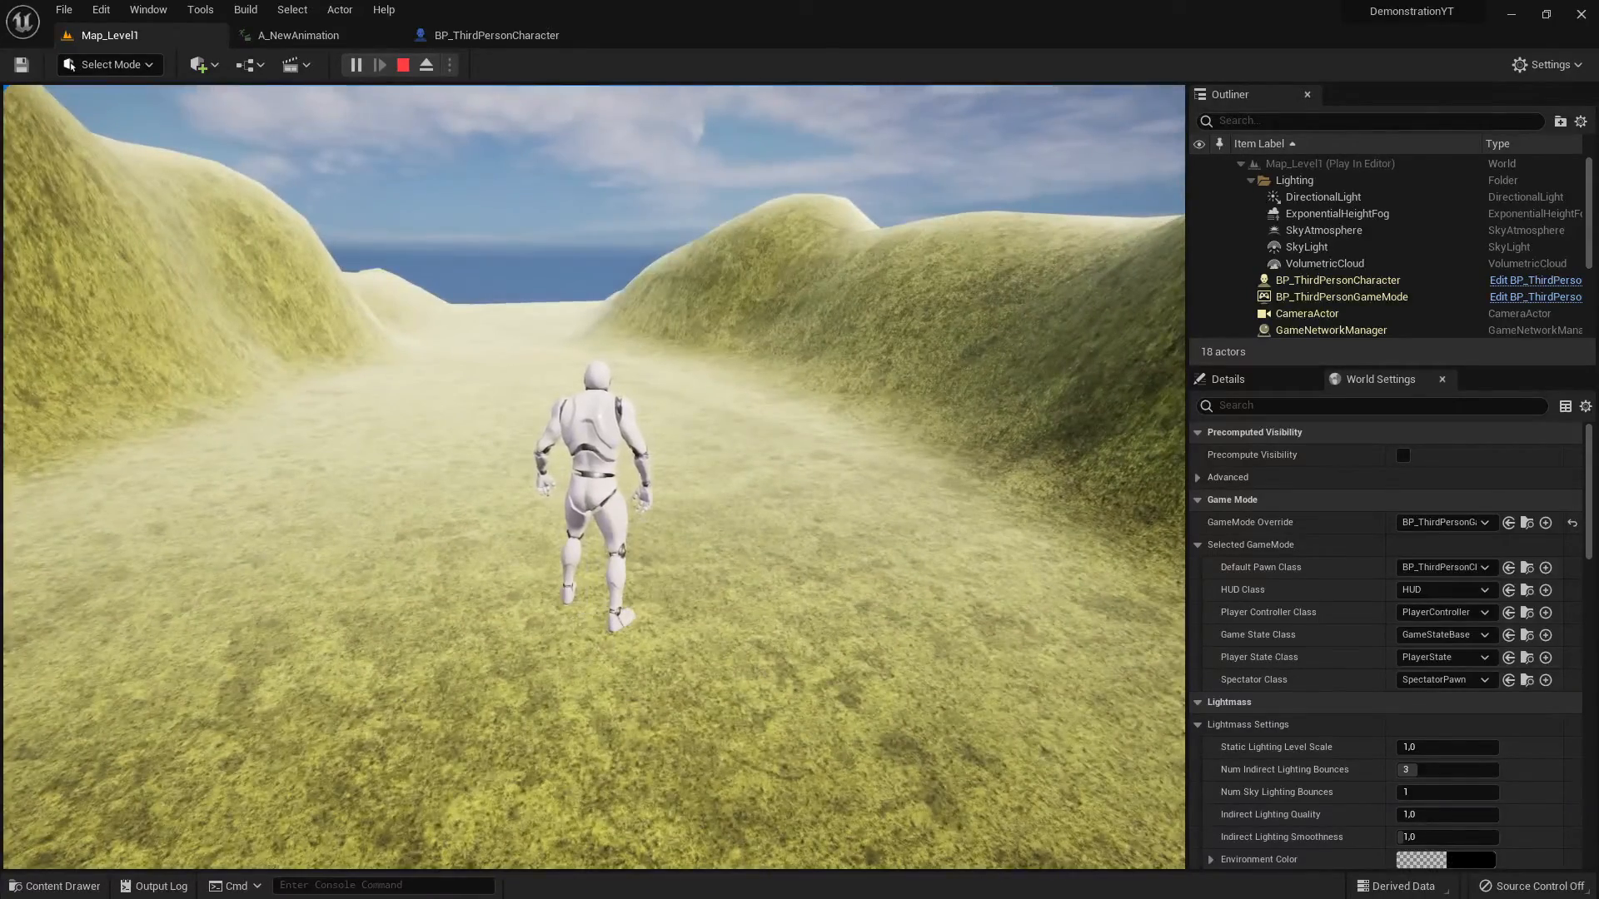
key(e)
key(w)
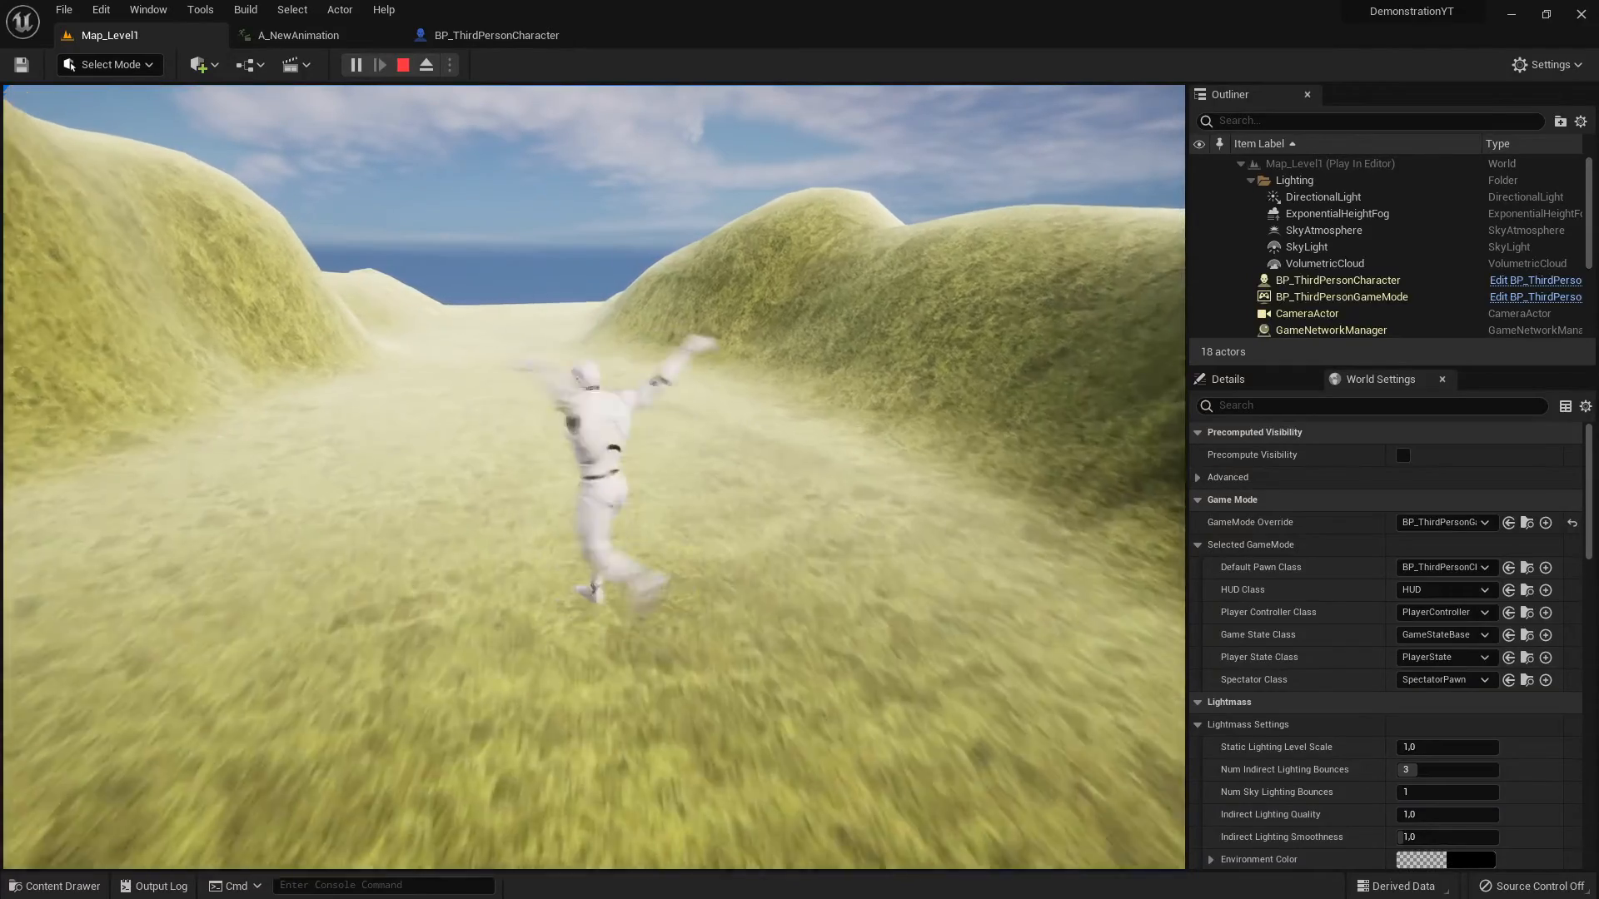
key(a)
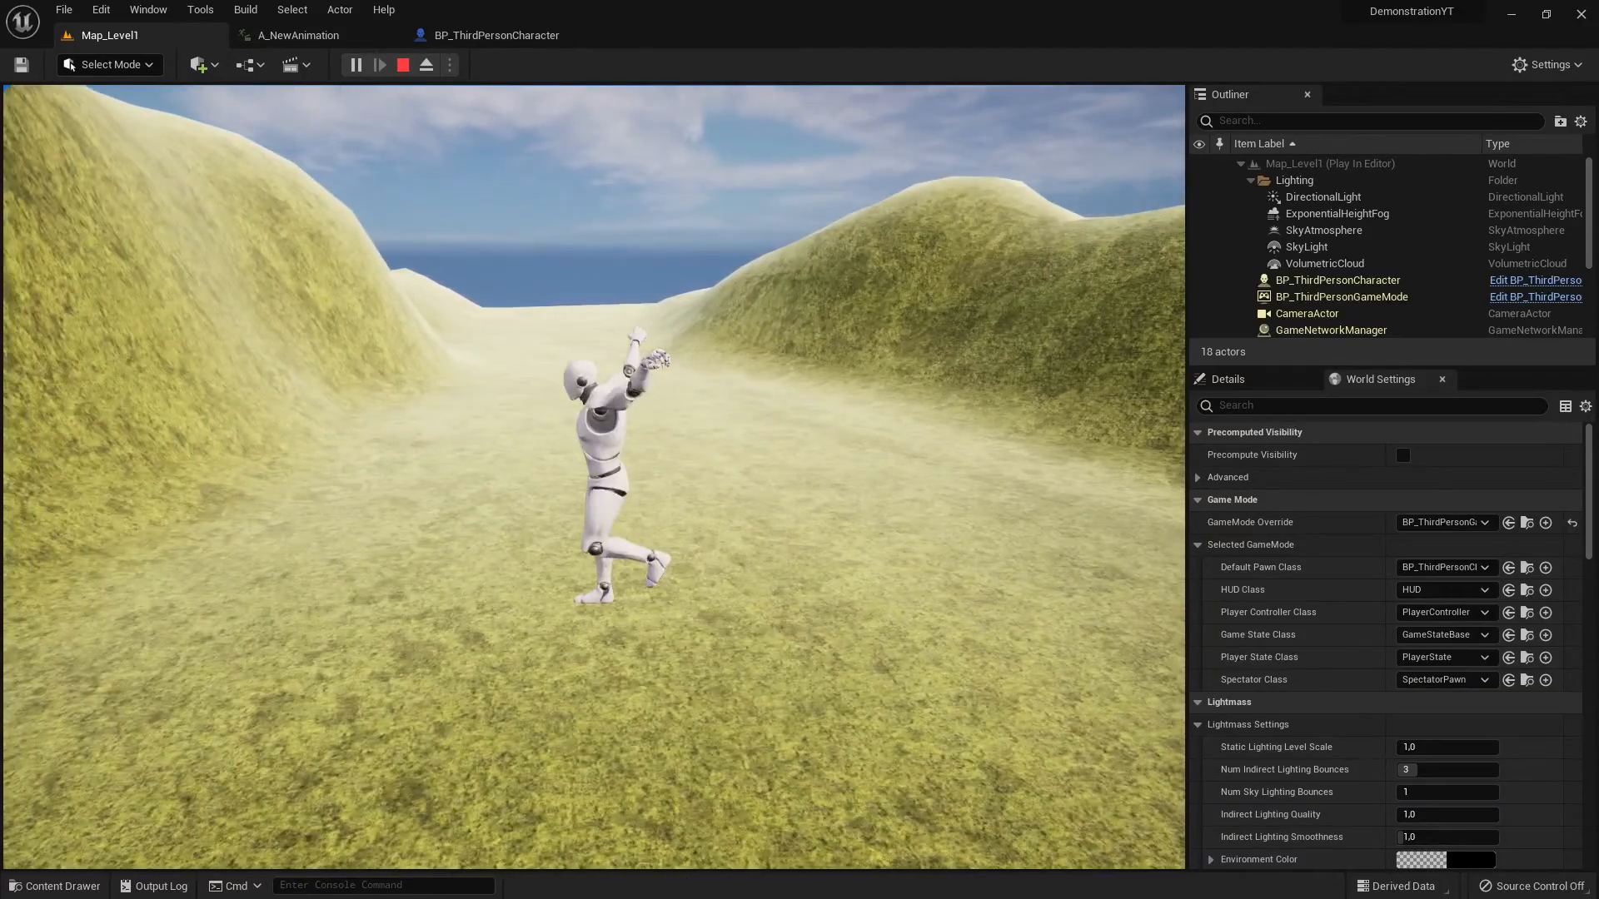
key(s)
key(w)
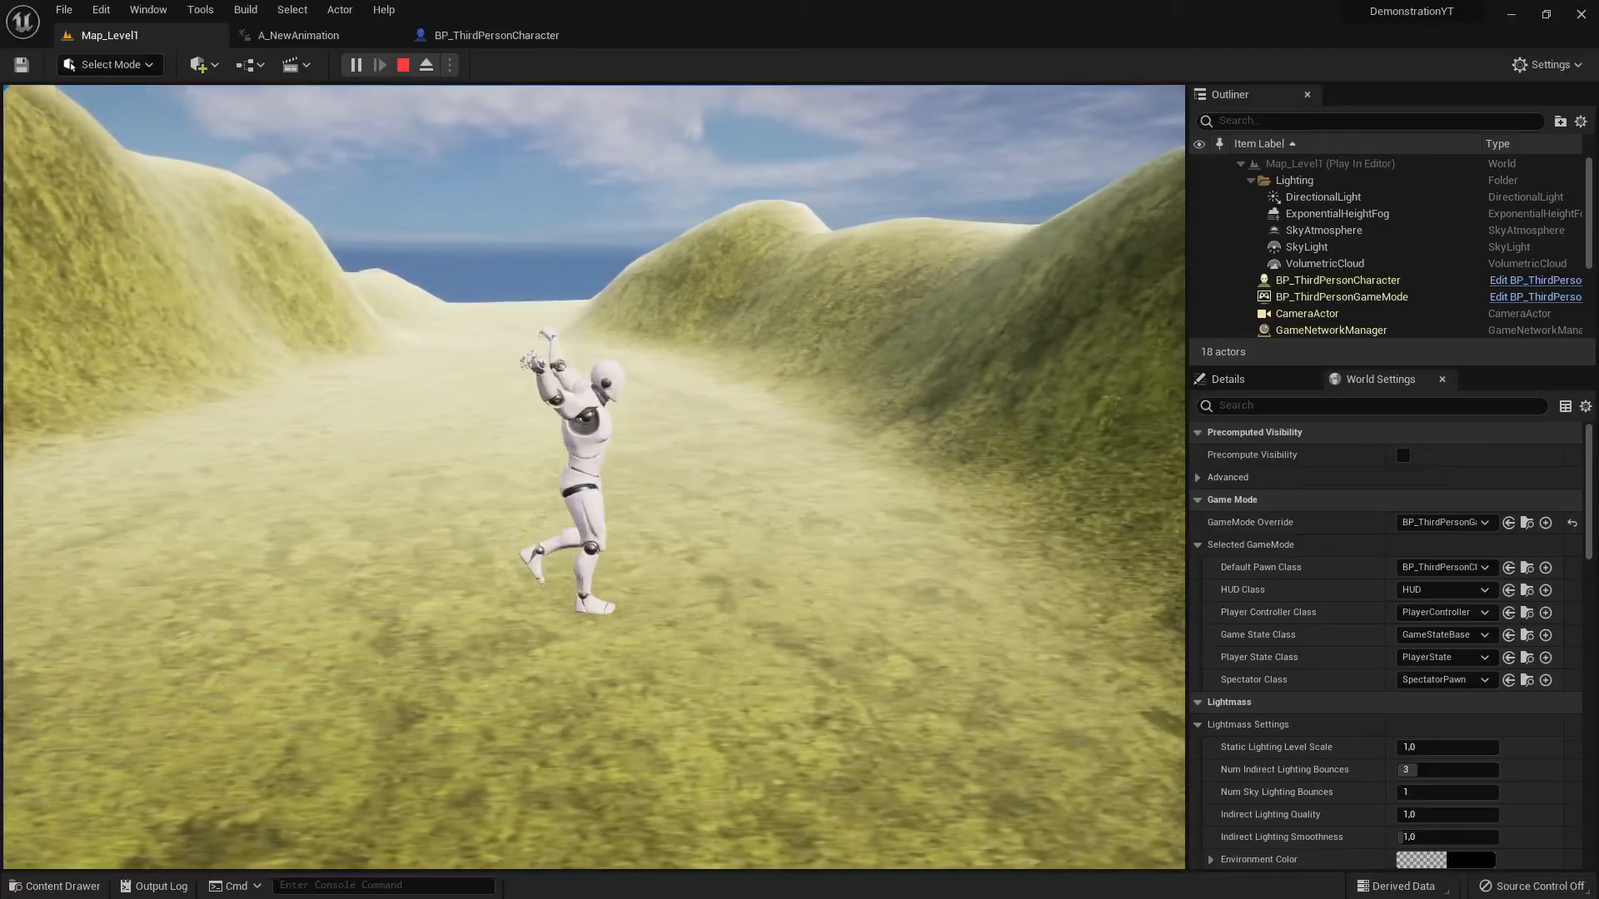
key(a)
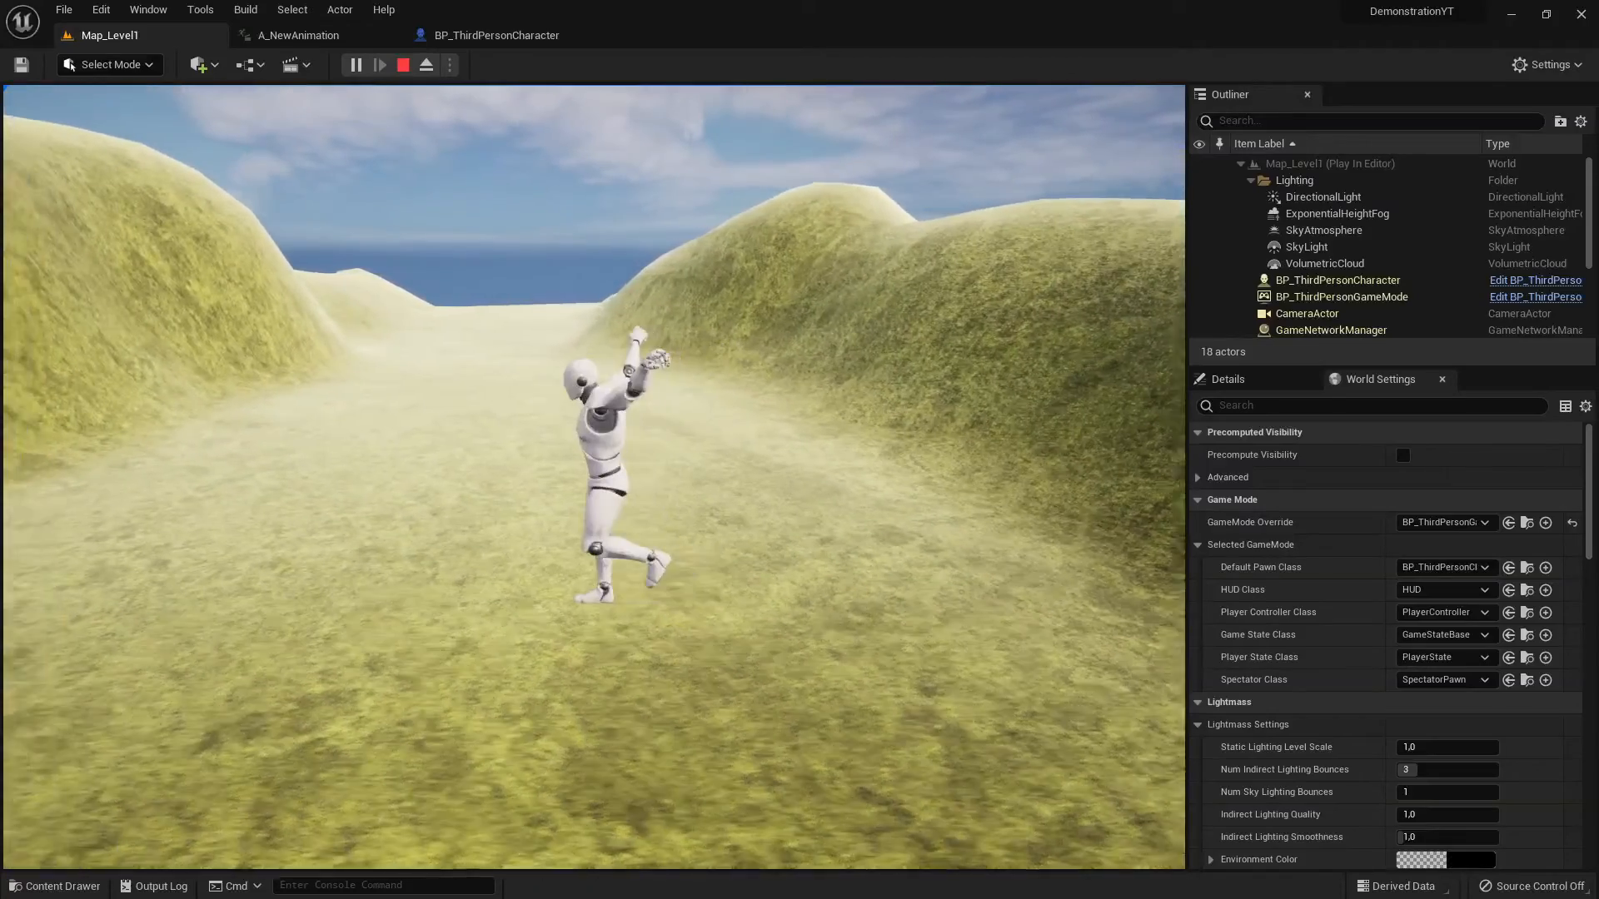
Move the character in all directions while it holds the new animation's pose, and end the play session.
key(s)
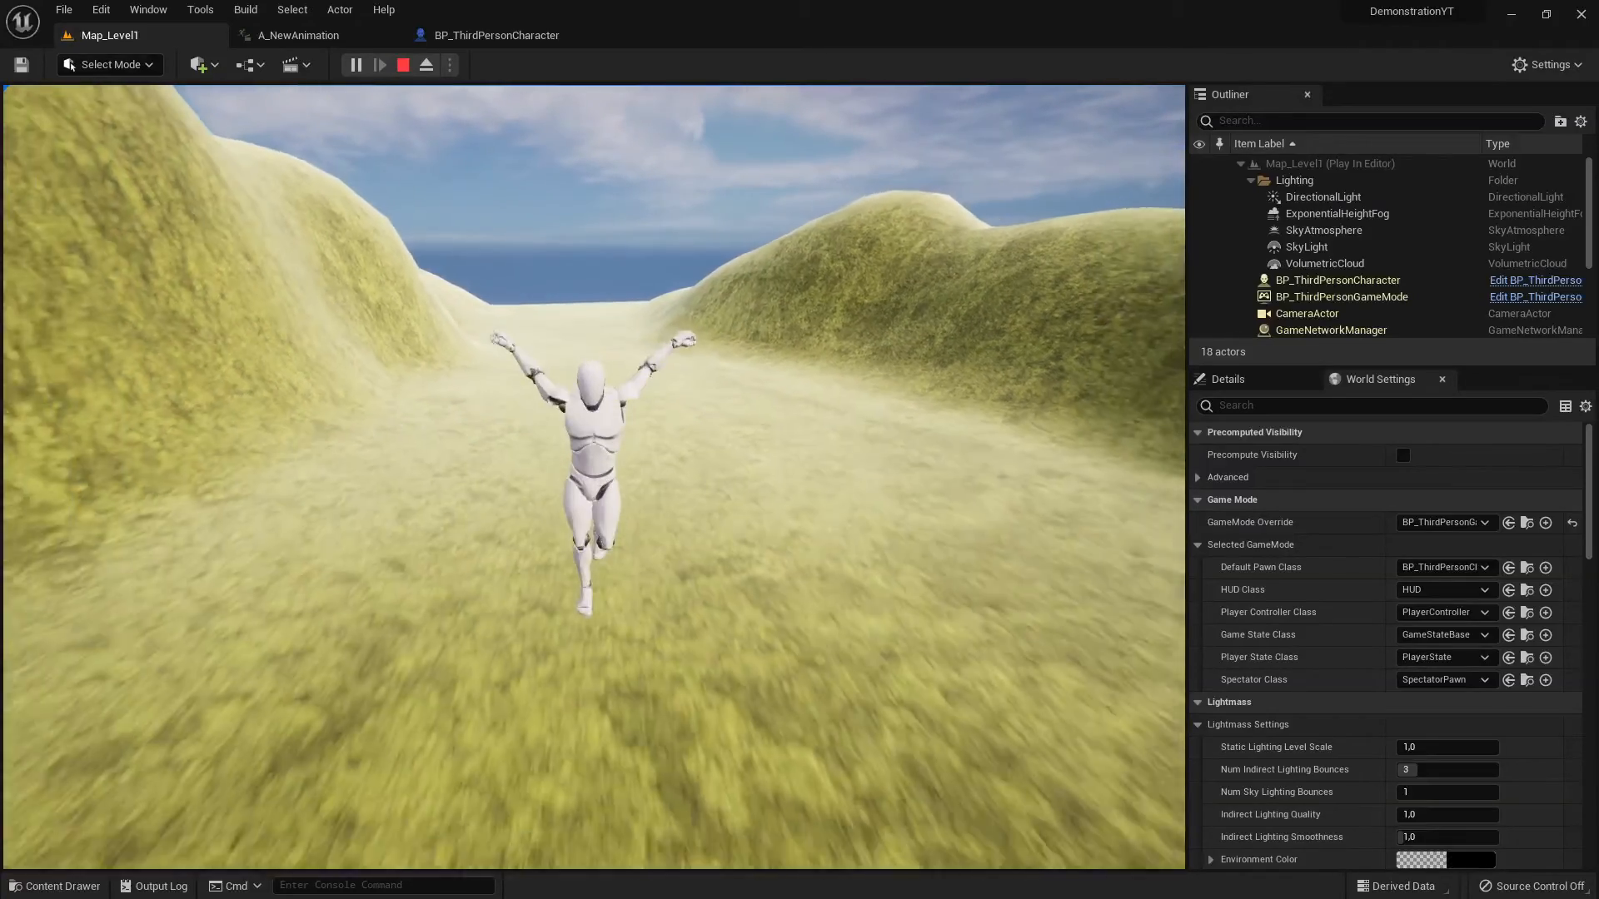
key(d)
key(w)
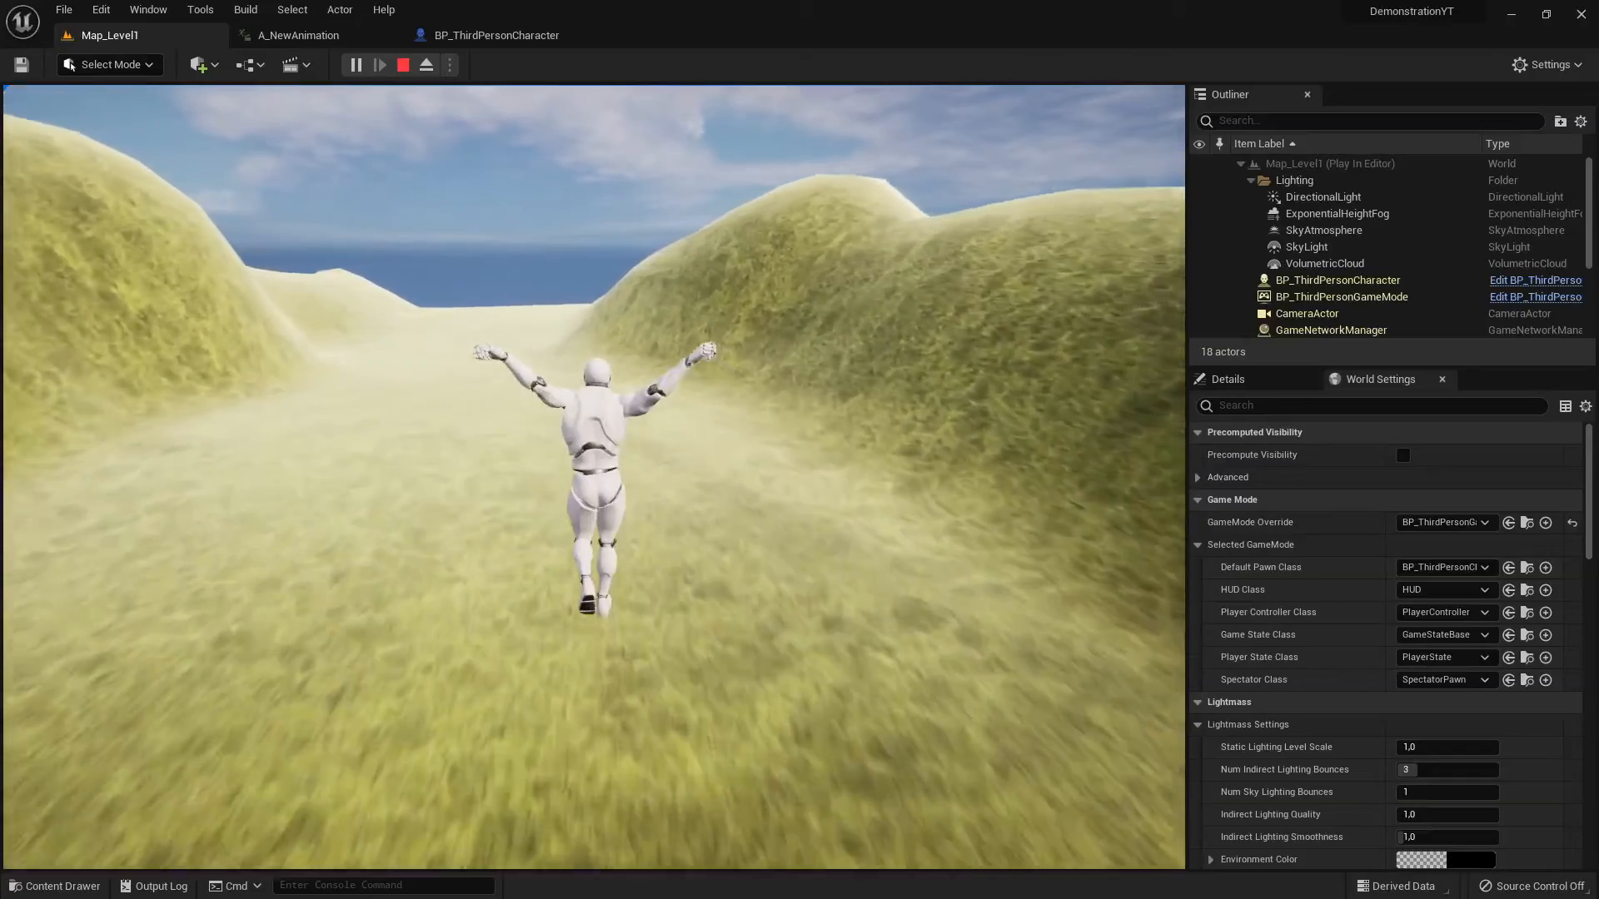
key(a)
key(s)
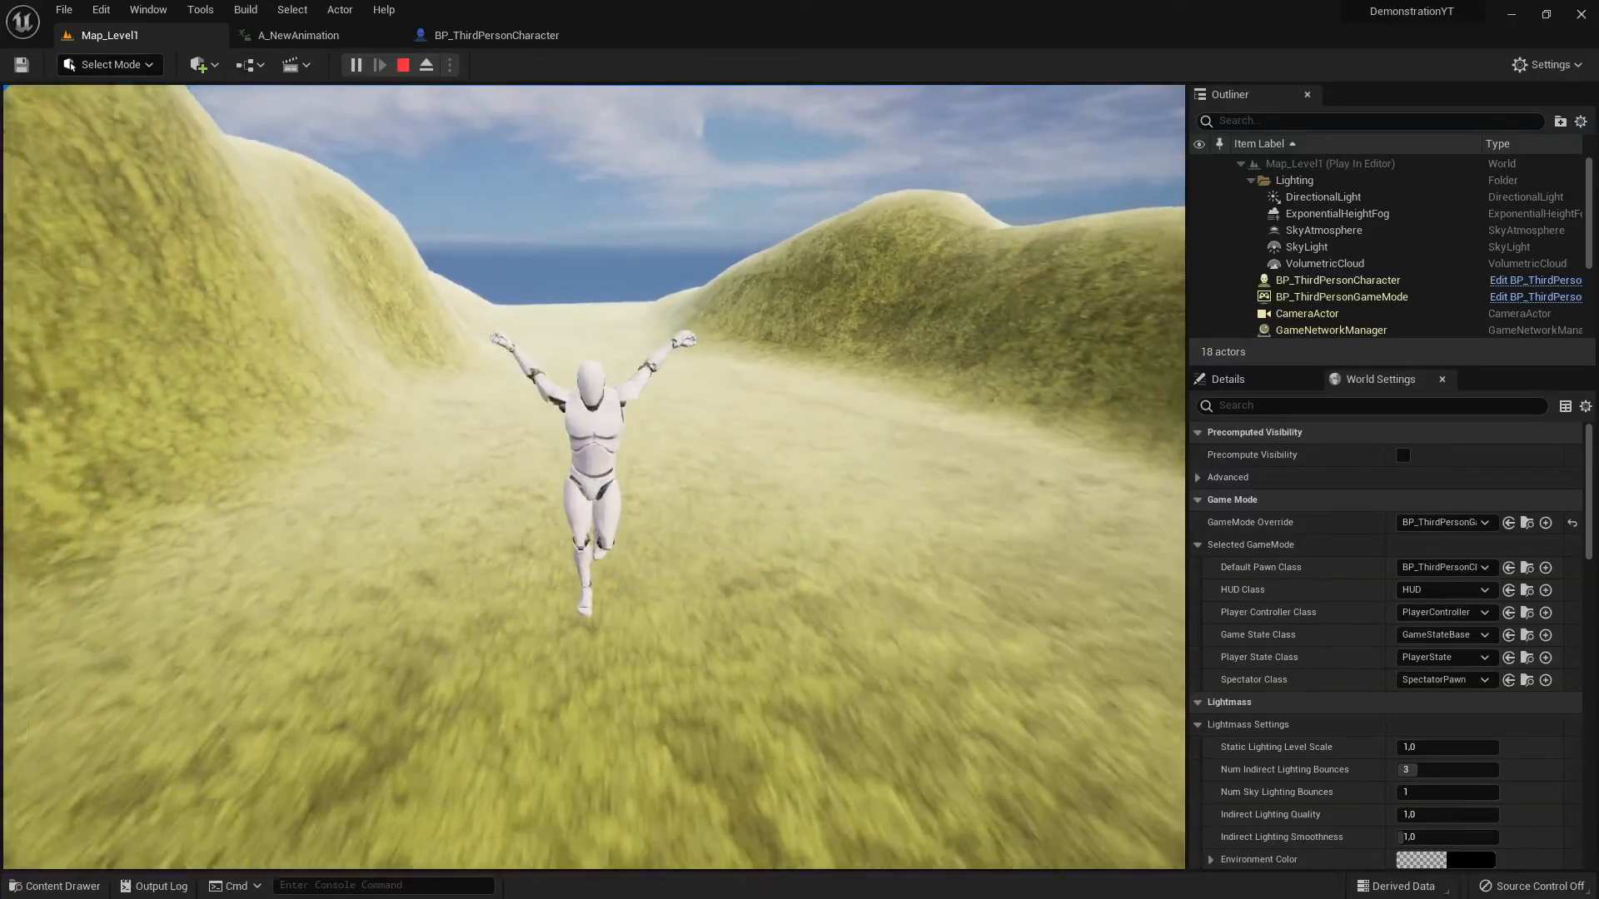
key(d)
key(w)
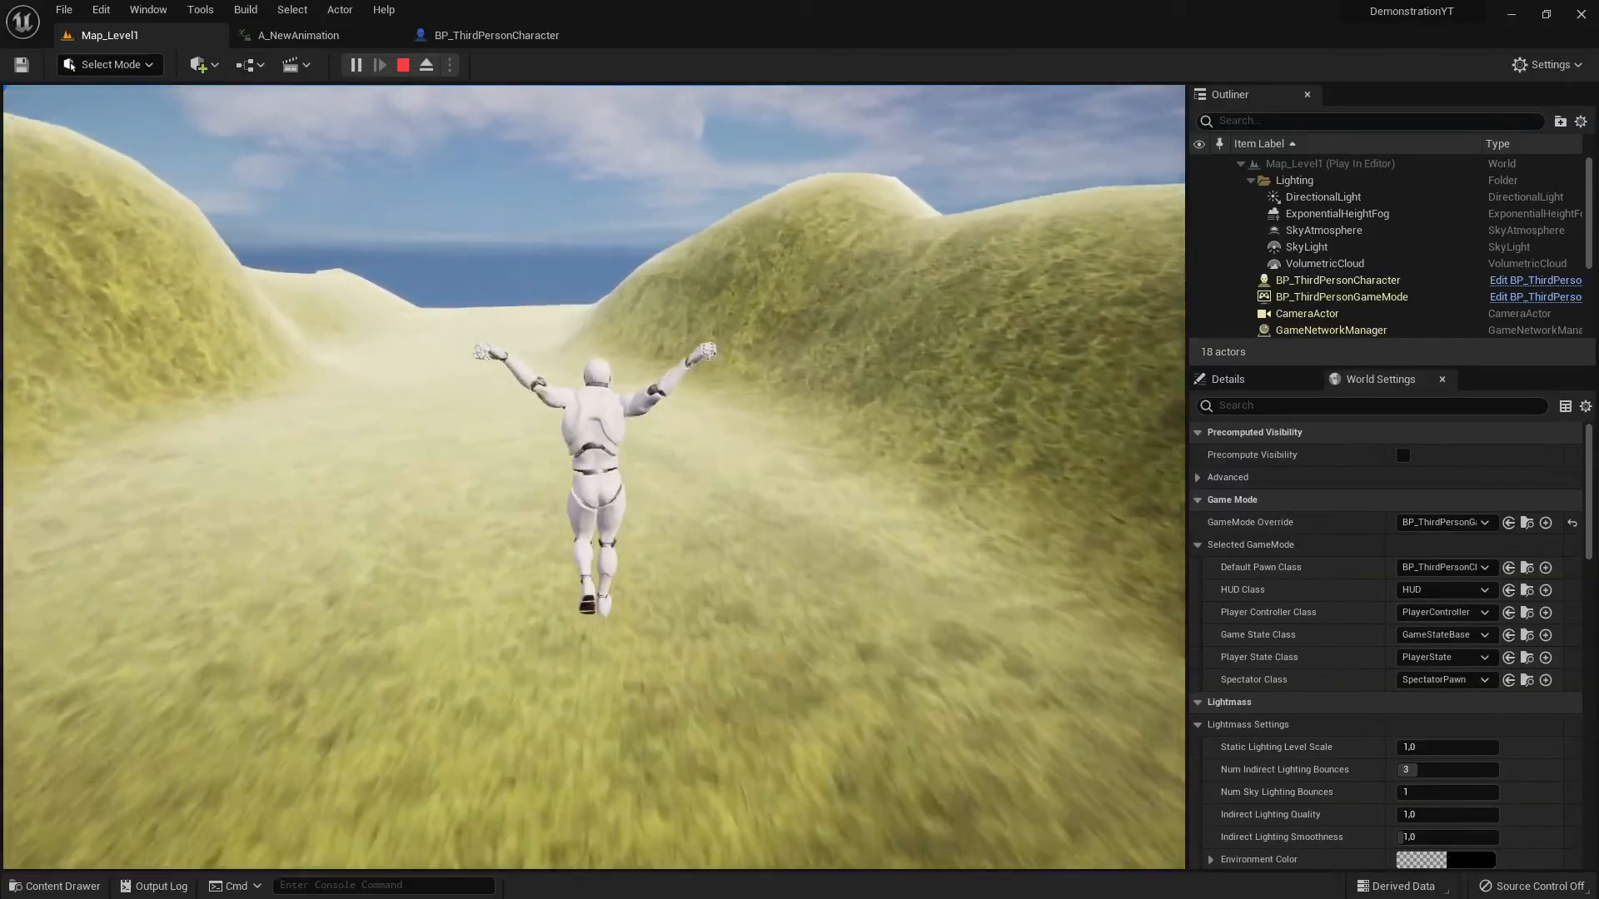
key(a)
key(s)
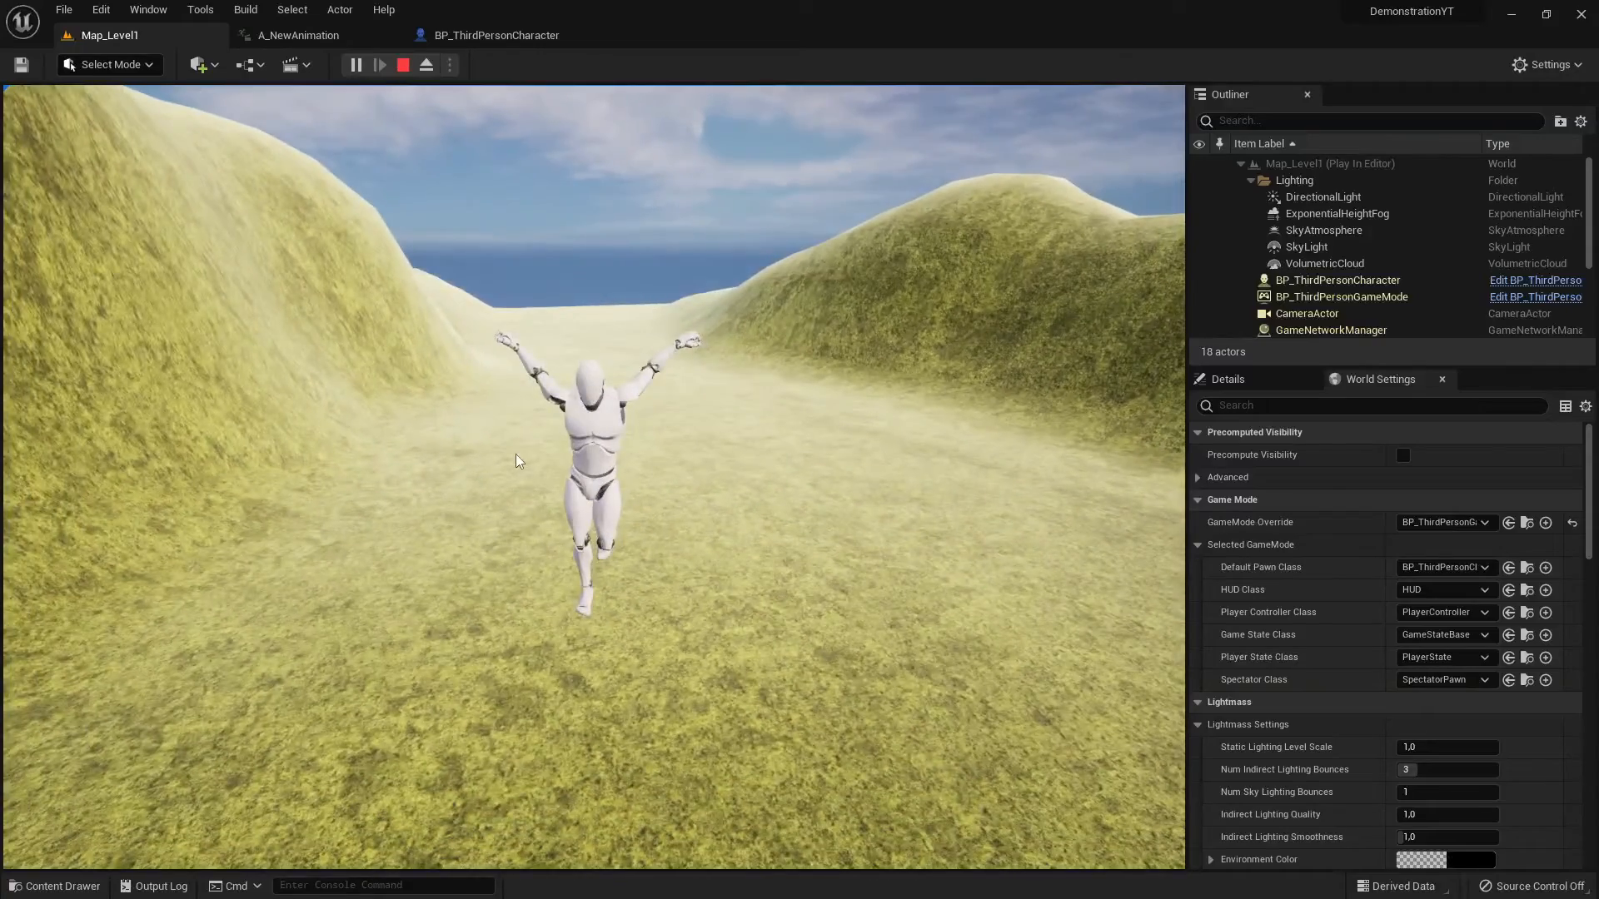
key(Escape)
Restart the play-test of Map_Level1 and run the character around with its normal locomotion.
click(356, 66)
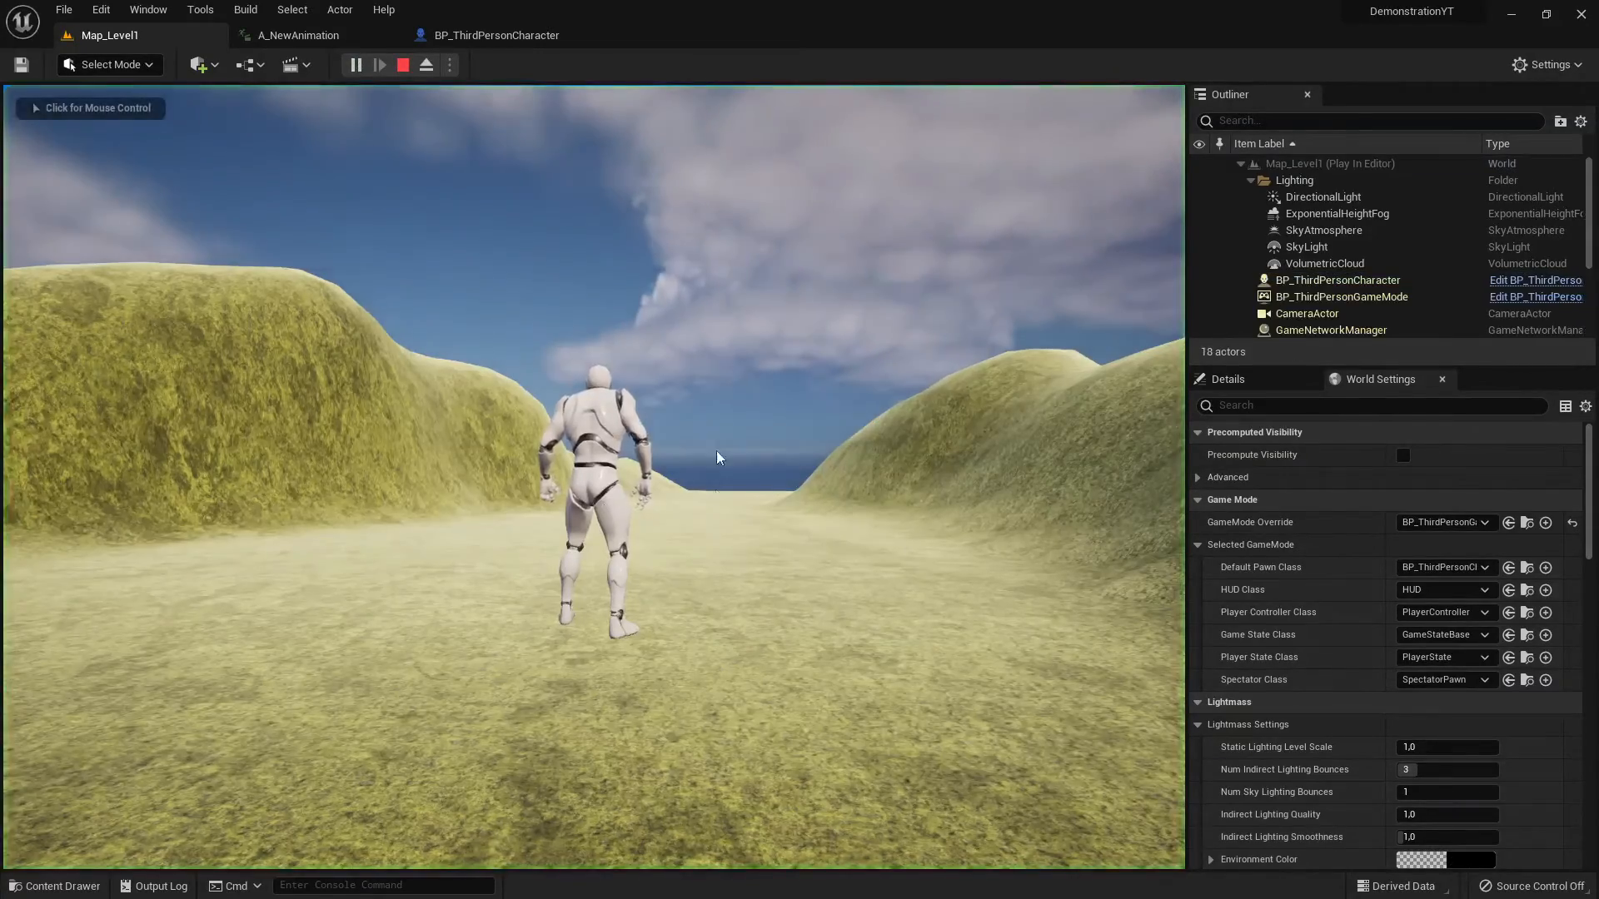
key(s)
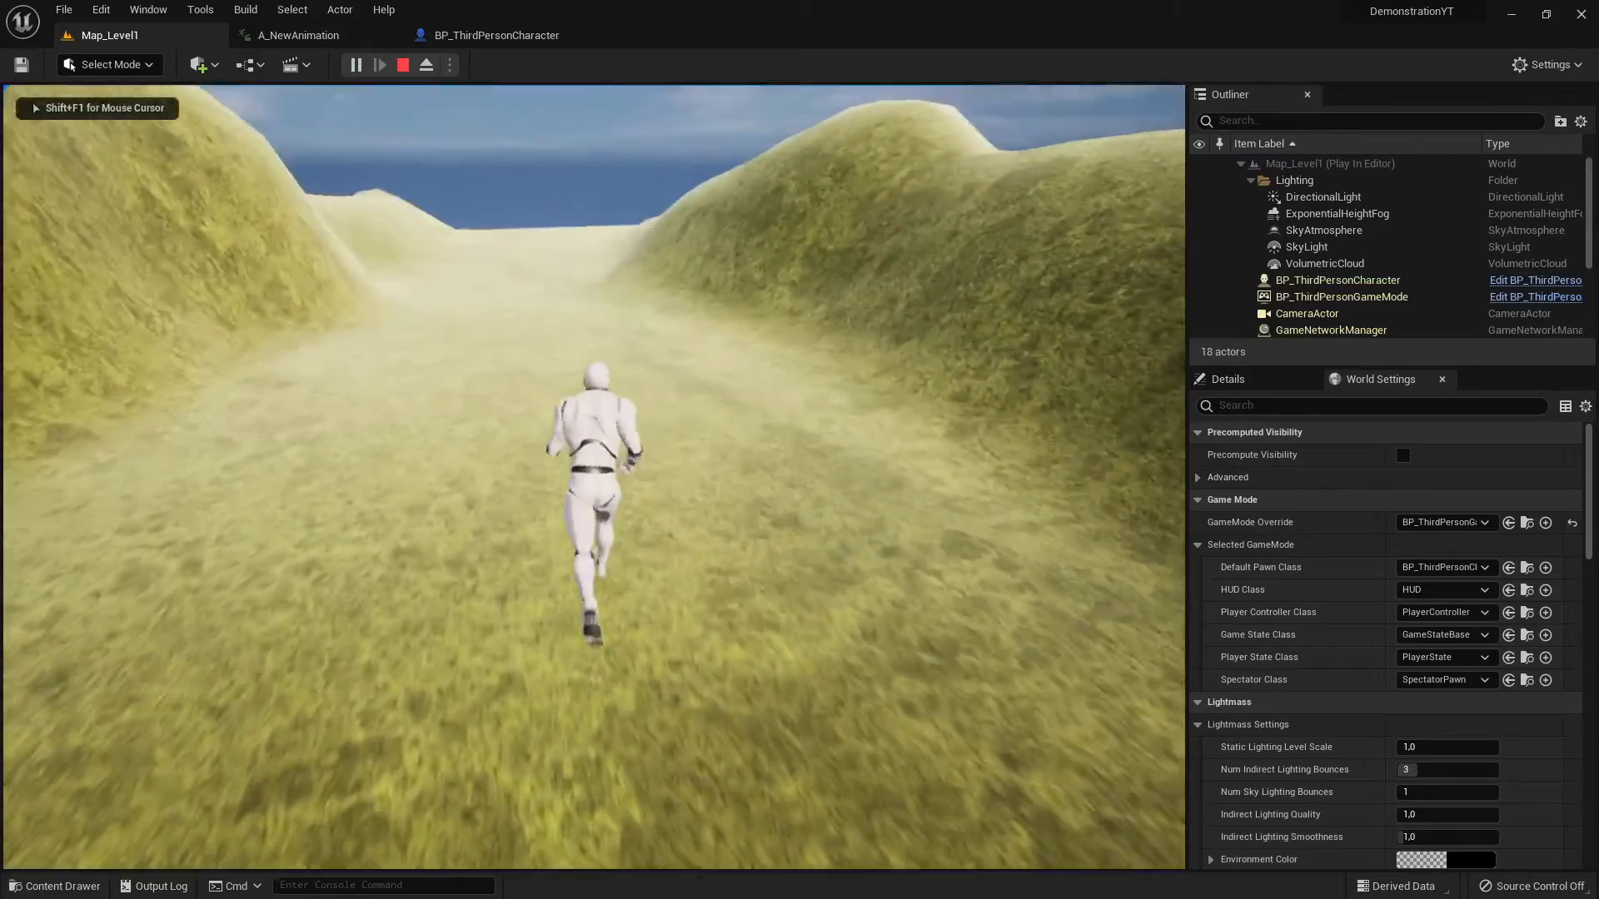
key(w)
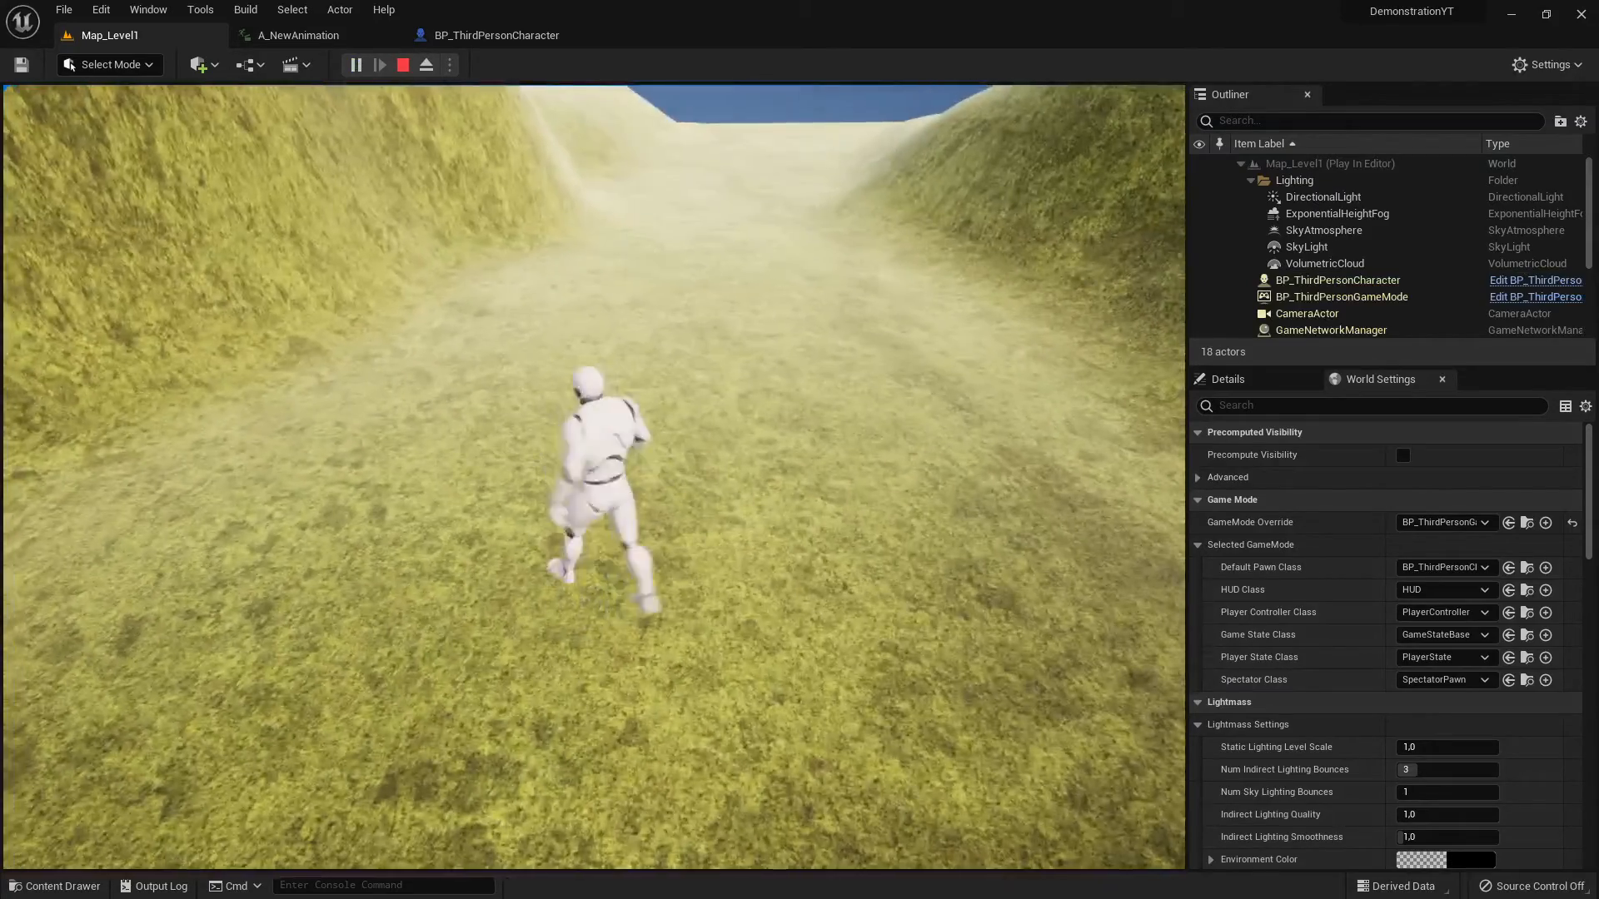
key(a)
key(d)
key(w)
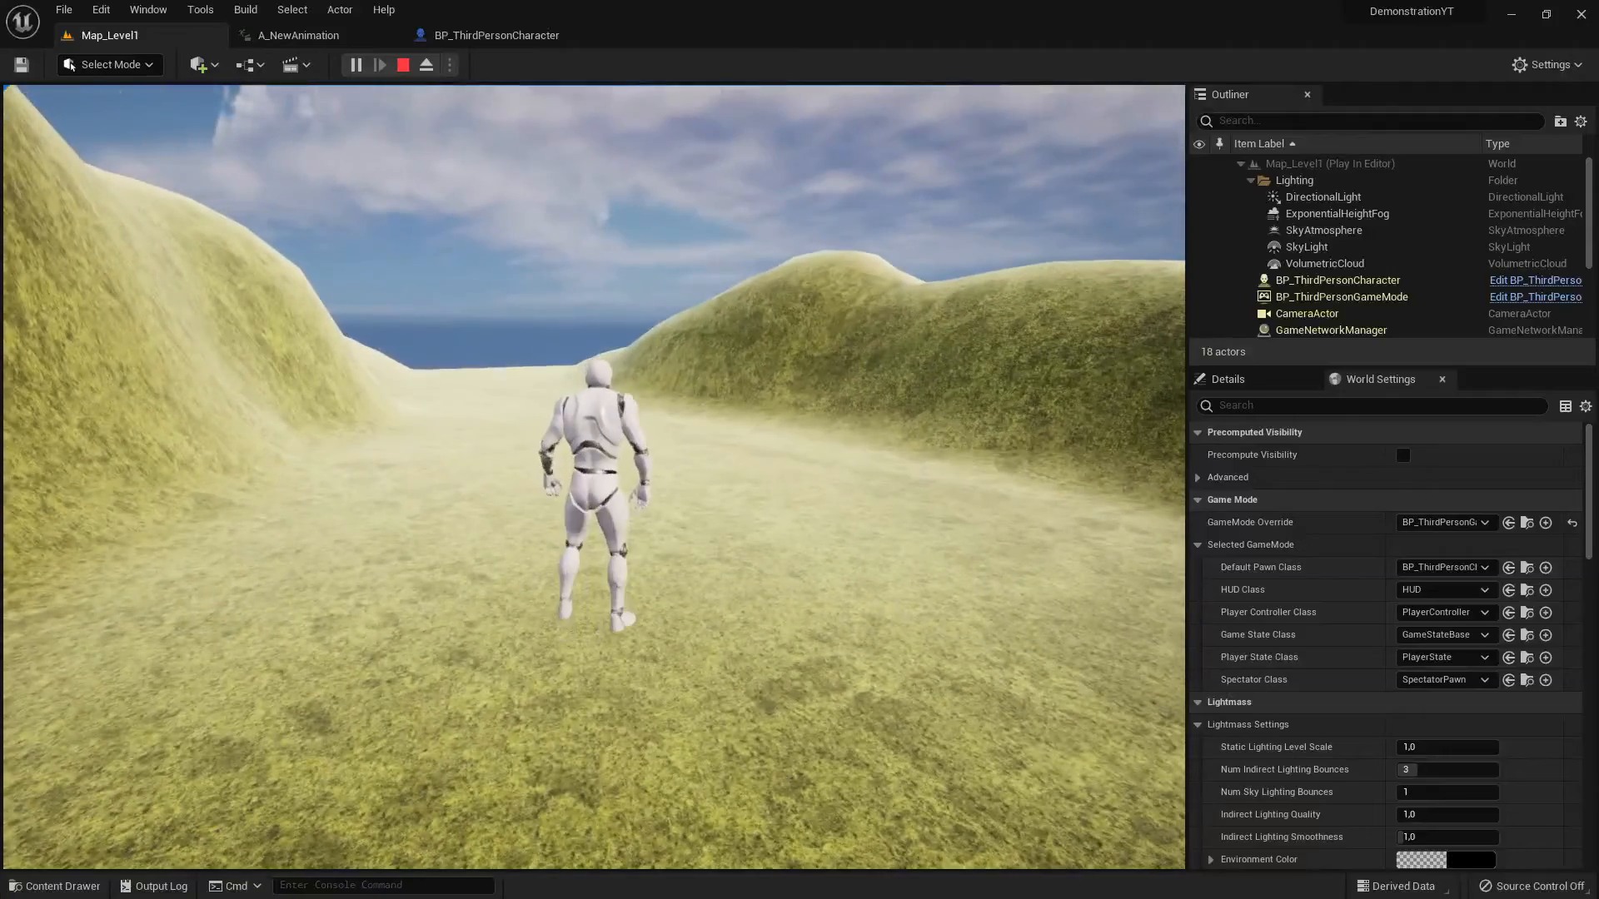
Trigger the K event's animation in the new session, steer the character in several directions with it active, and stop playing.
key(space)
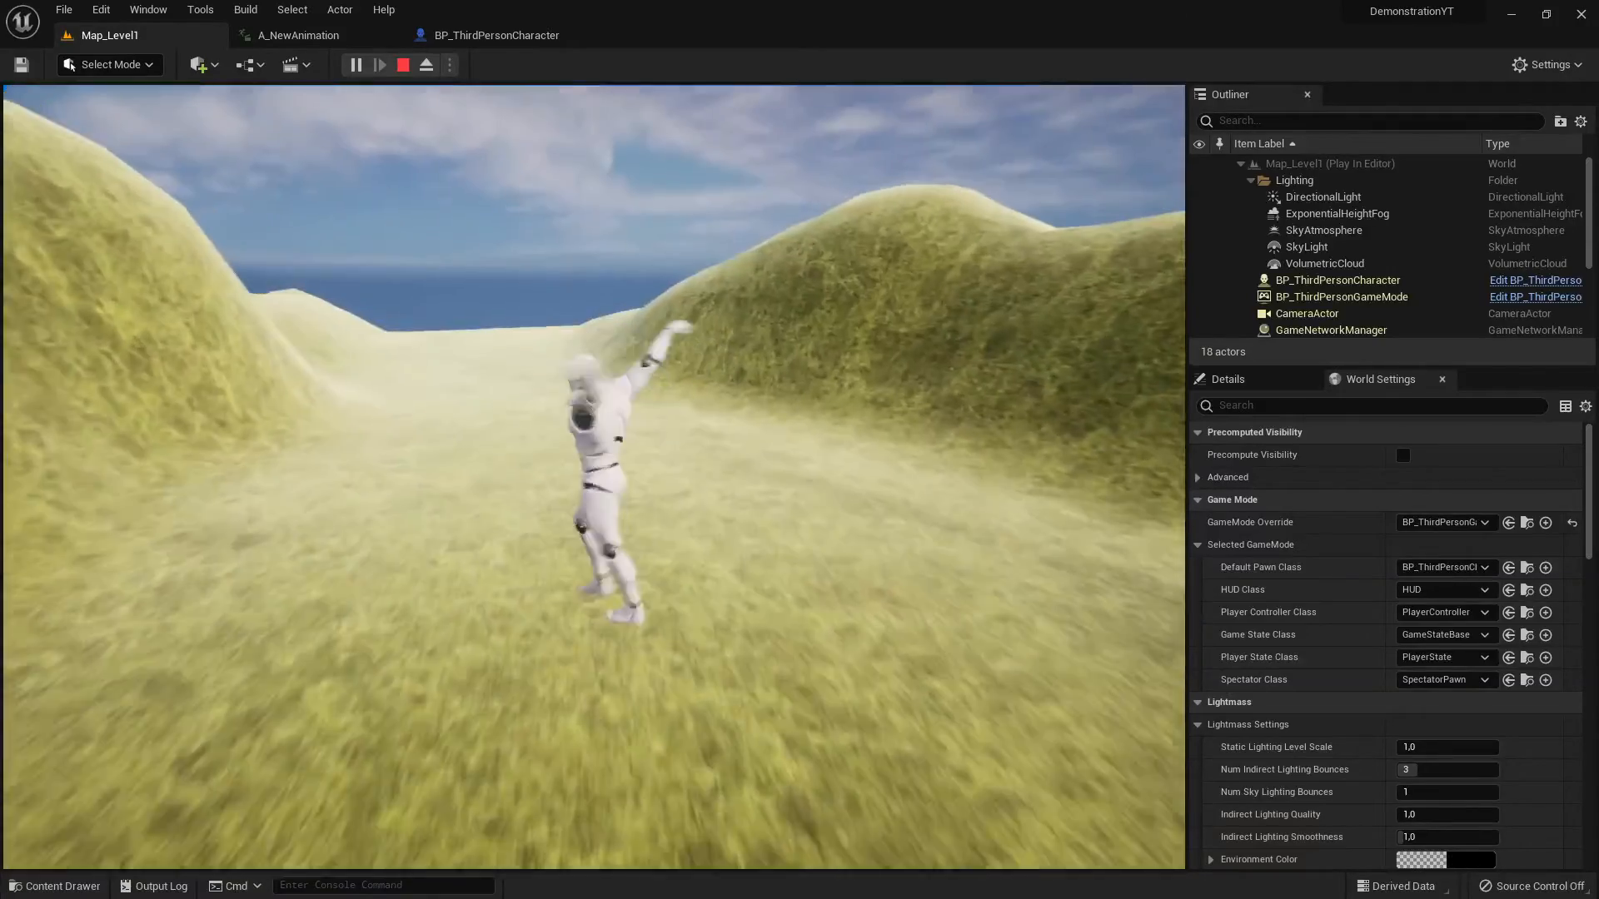
key(w)
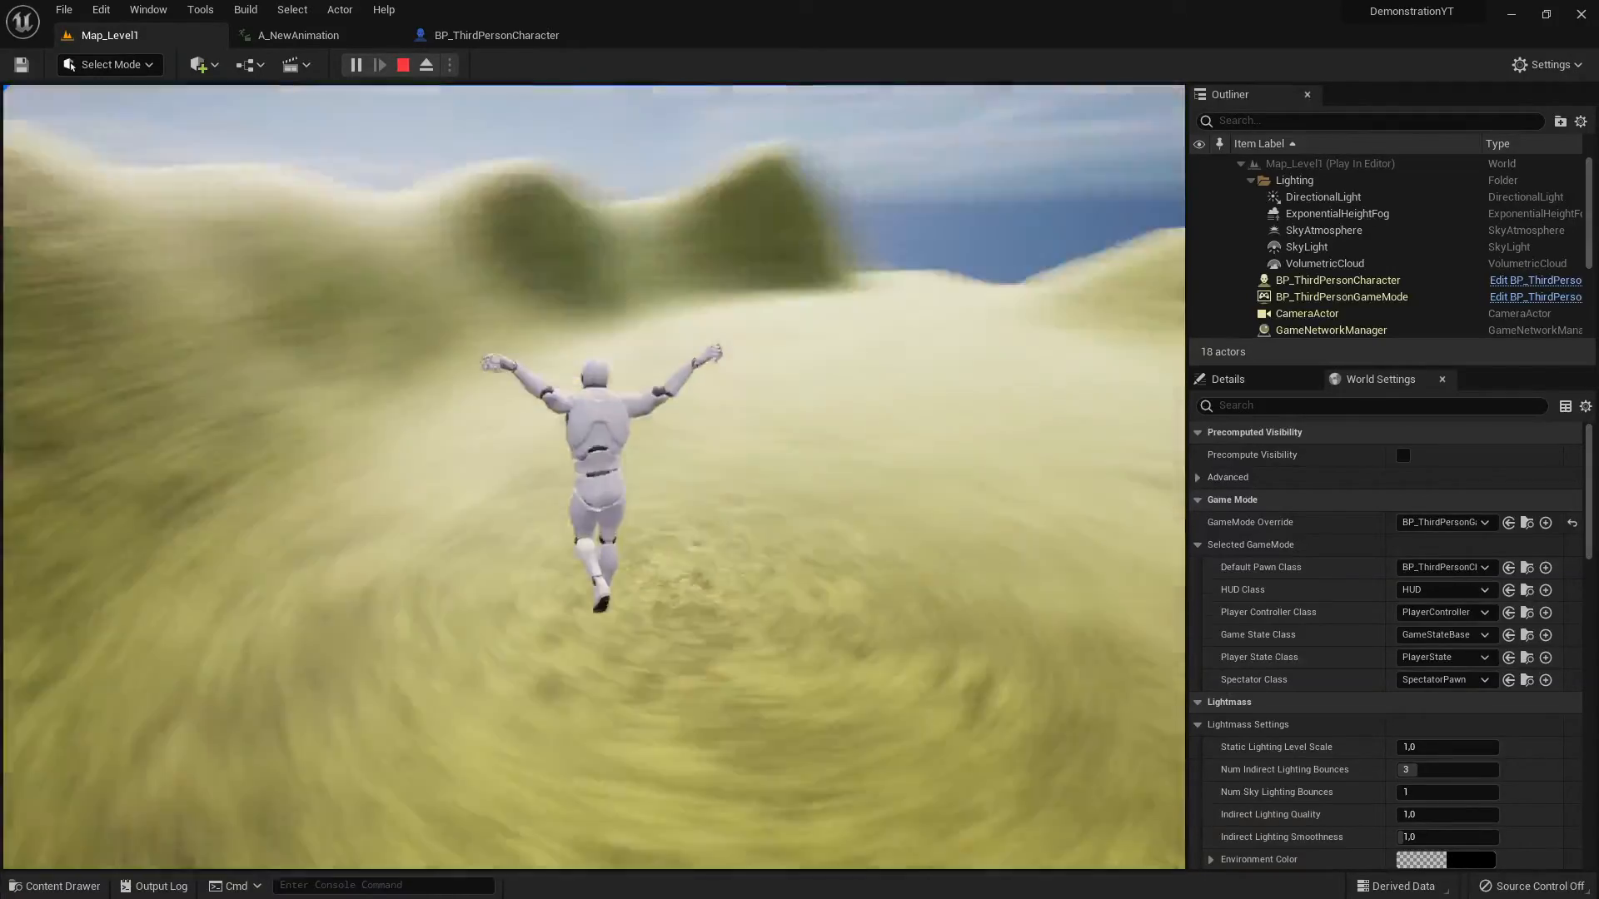
key(d)
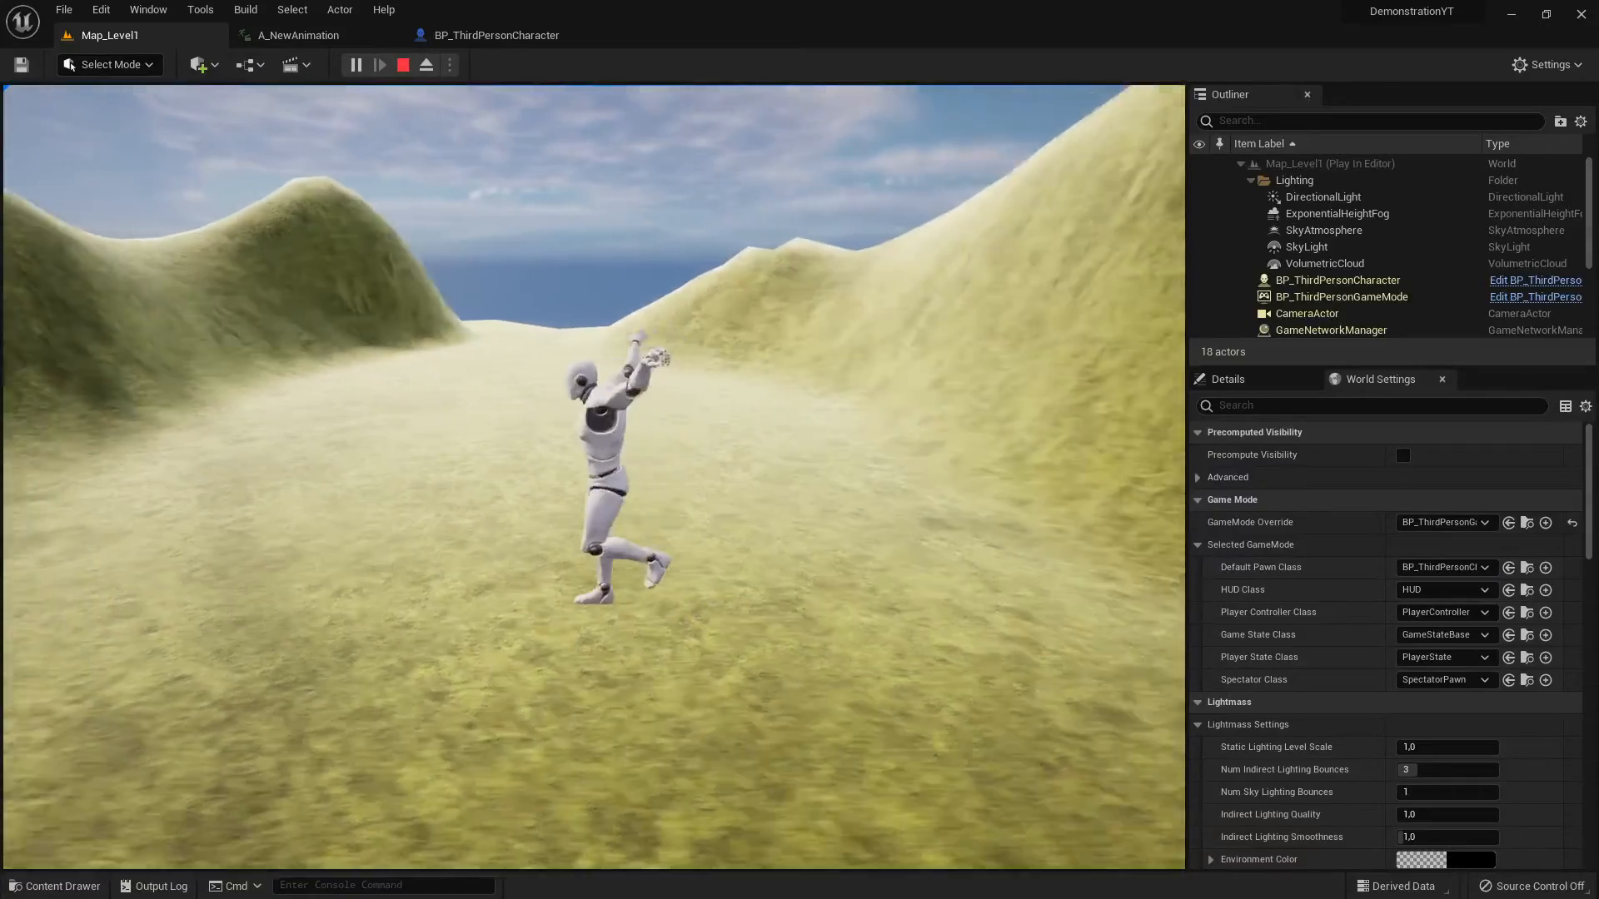
key(w)
key(w)
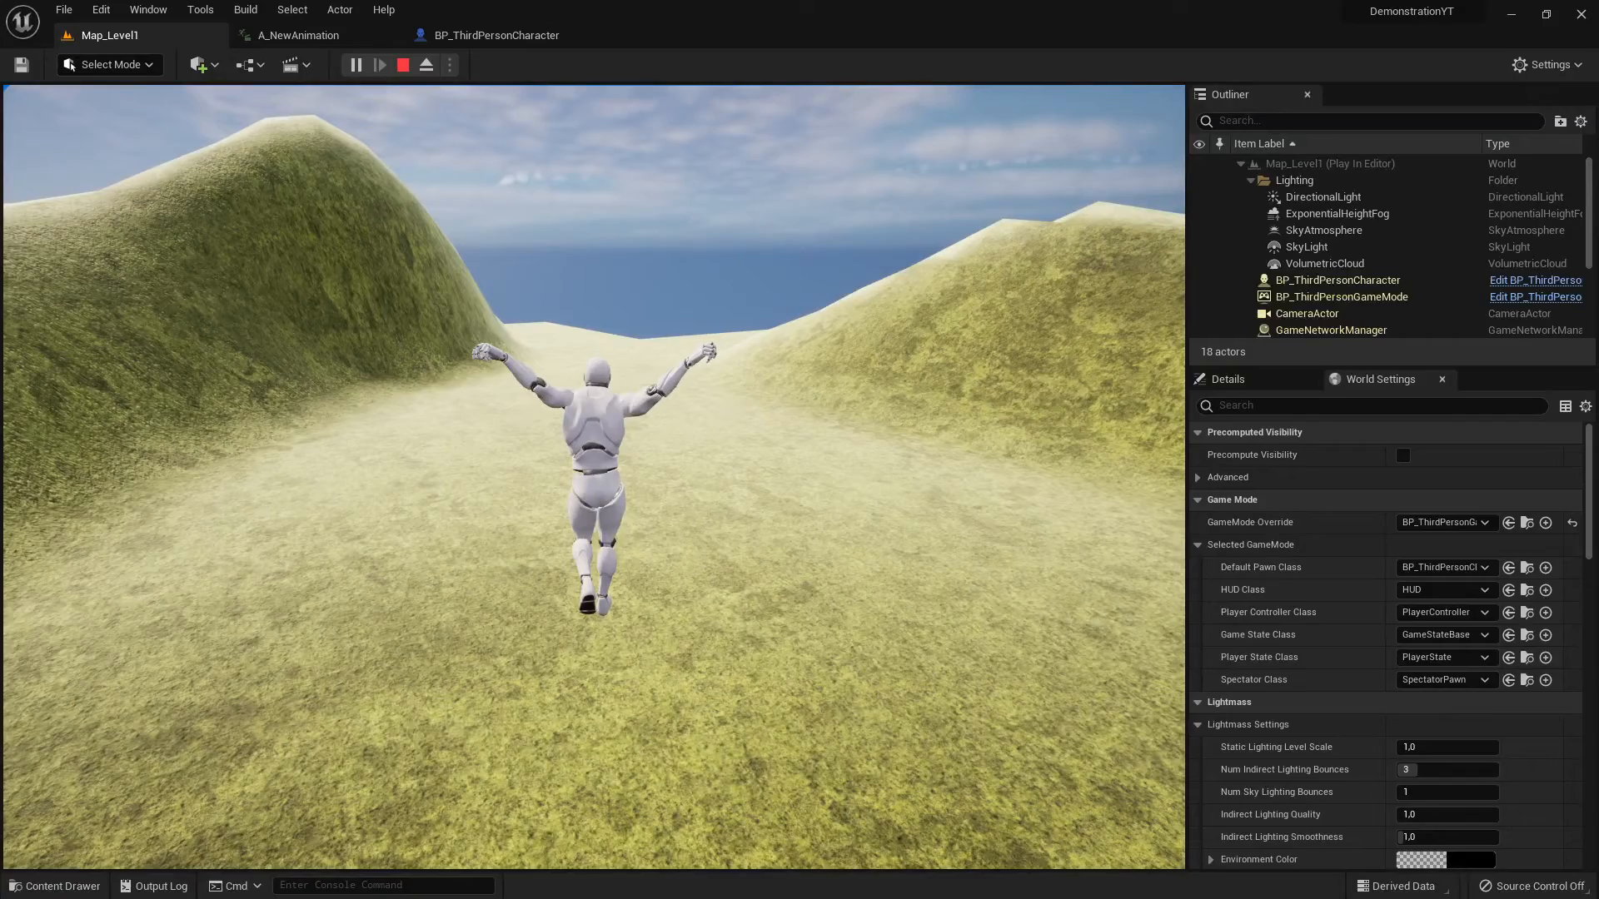
key(a)
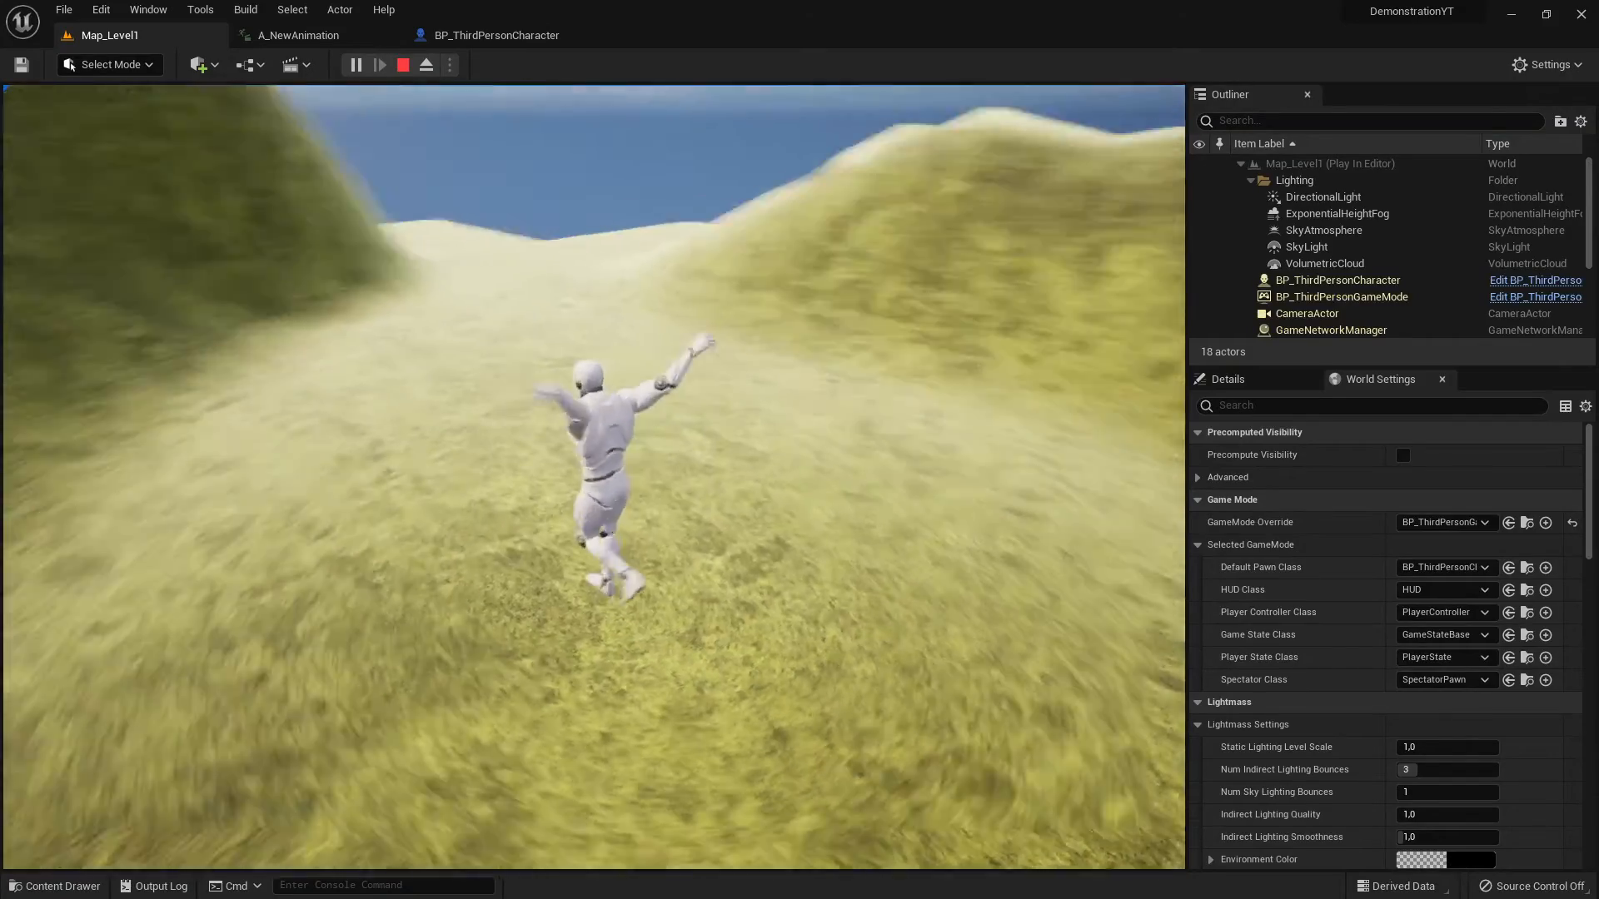
key(d)
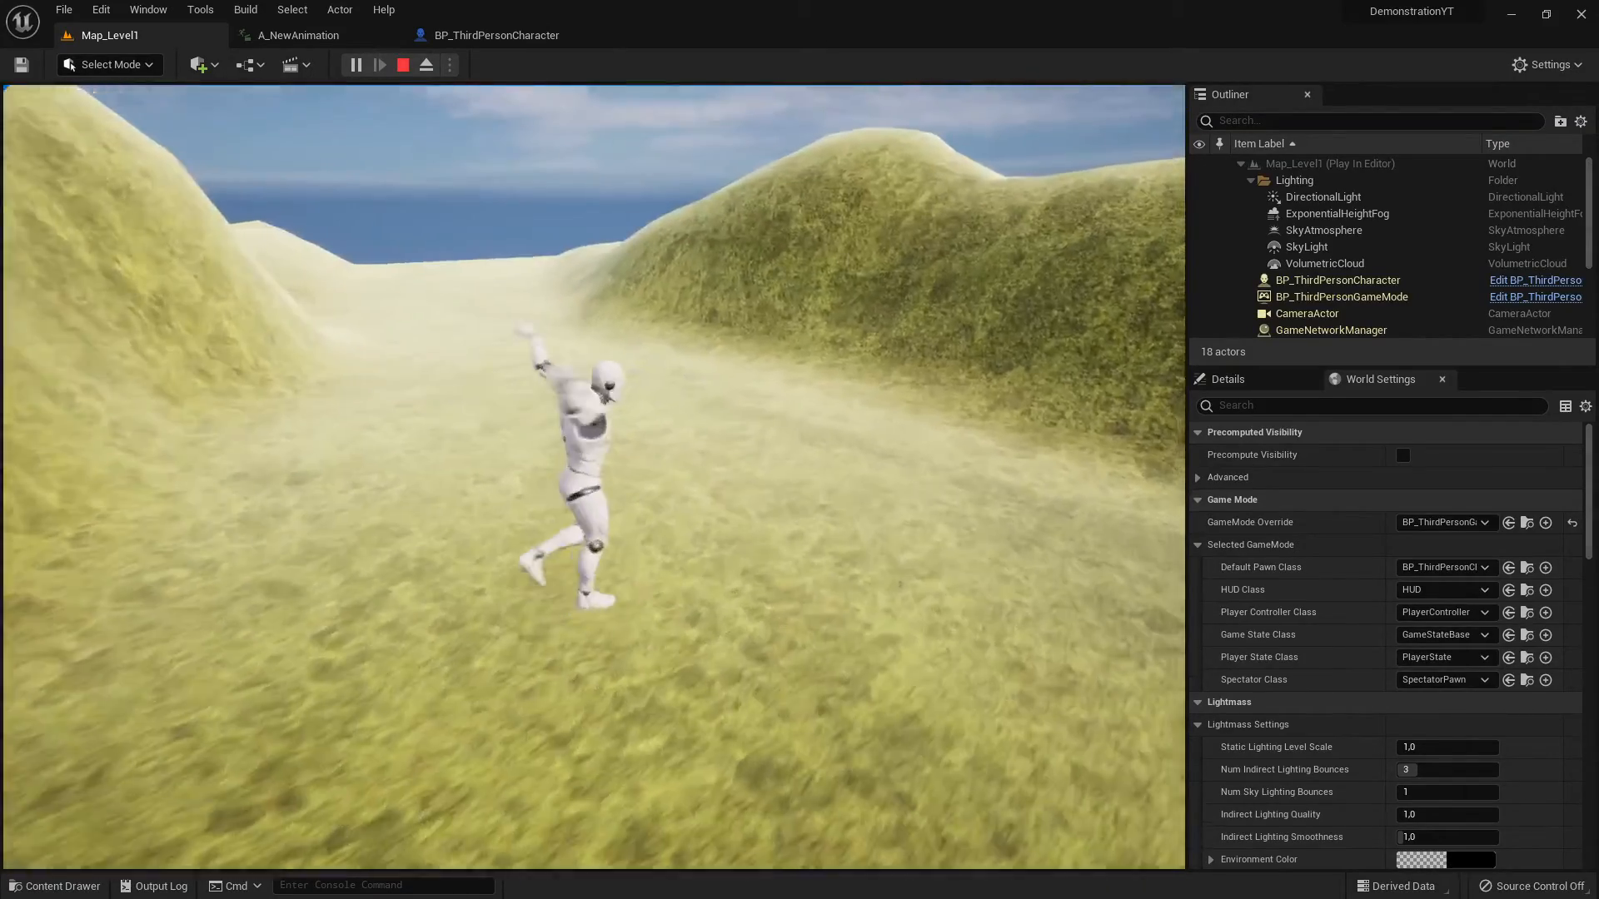
key(w)
key(a)
key(w)
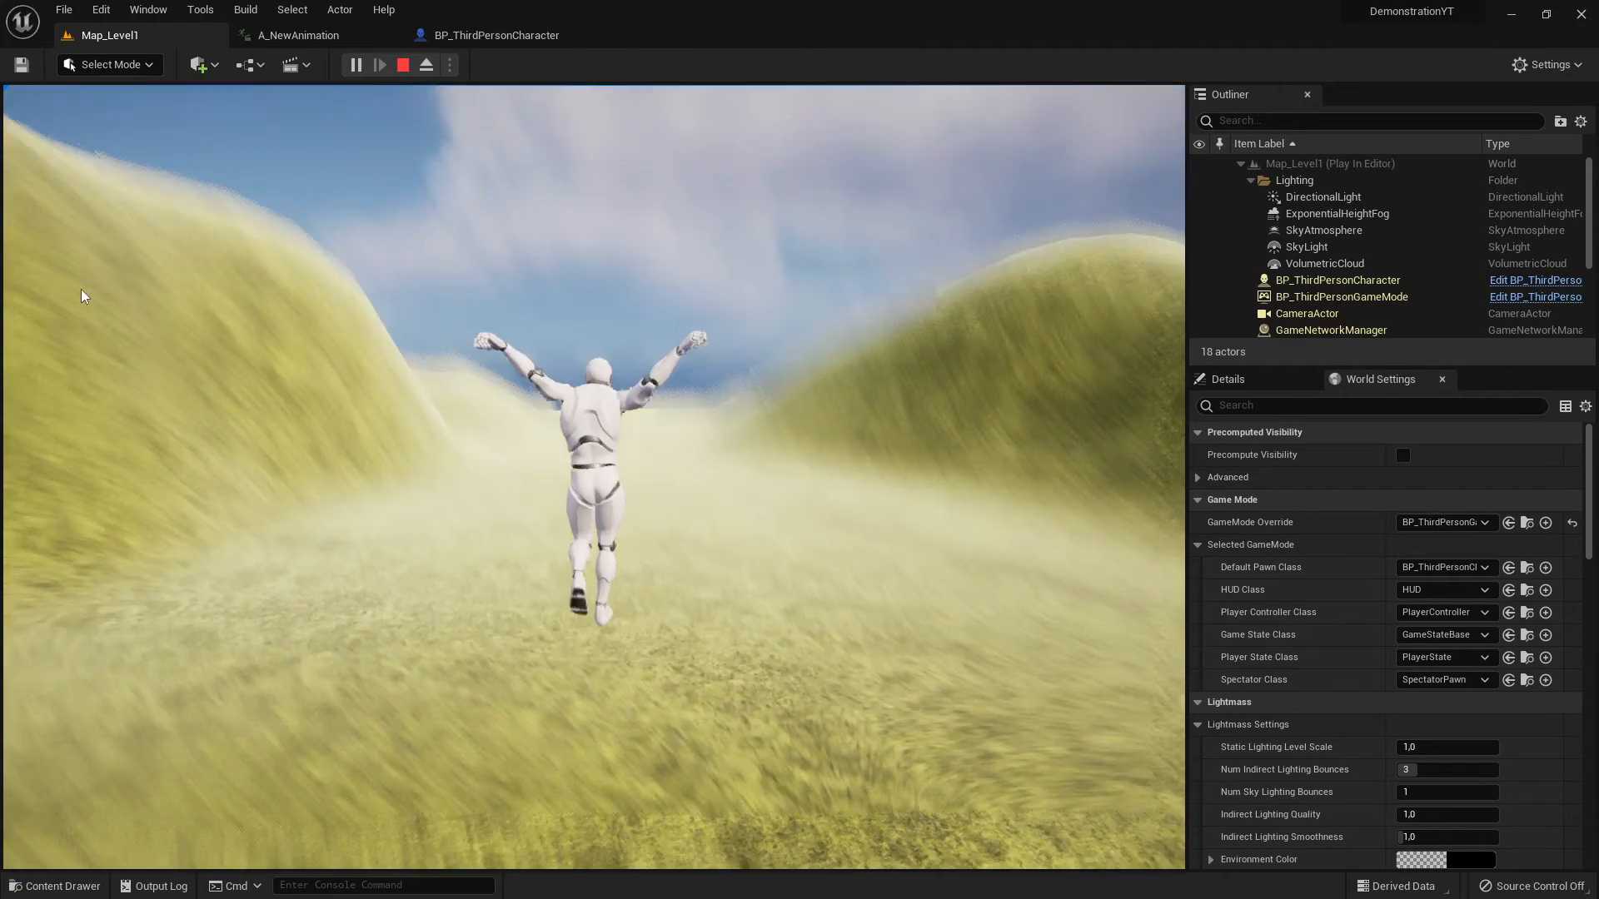
key(Escape)
In BP_ThirdPersonCharacter's Event Graph, shift Play Animation away from Mesh and chain a Set Animation Mode node to its execution output.
click(497, 35)
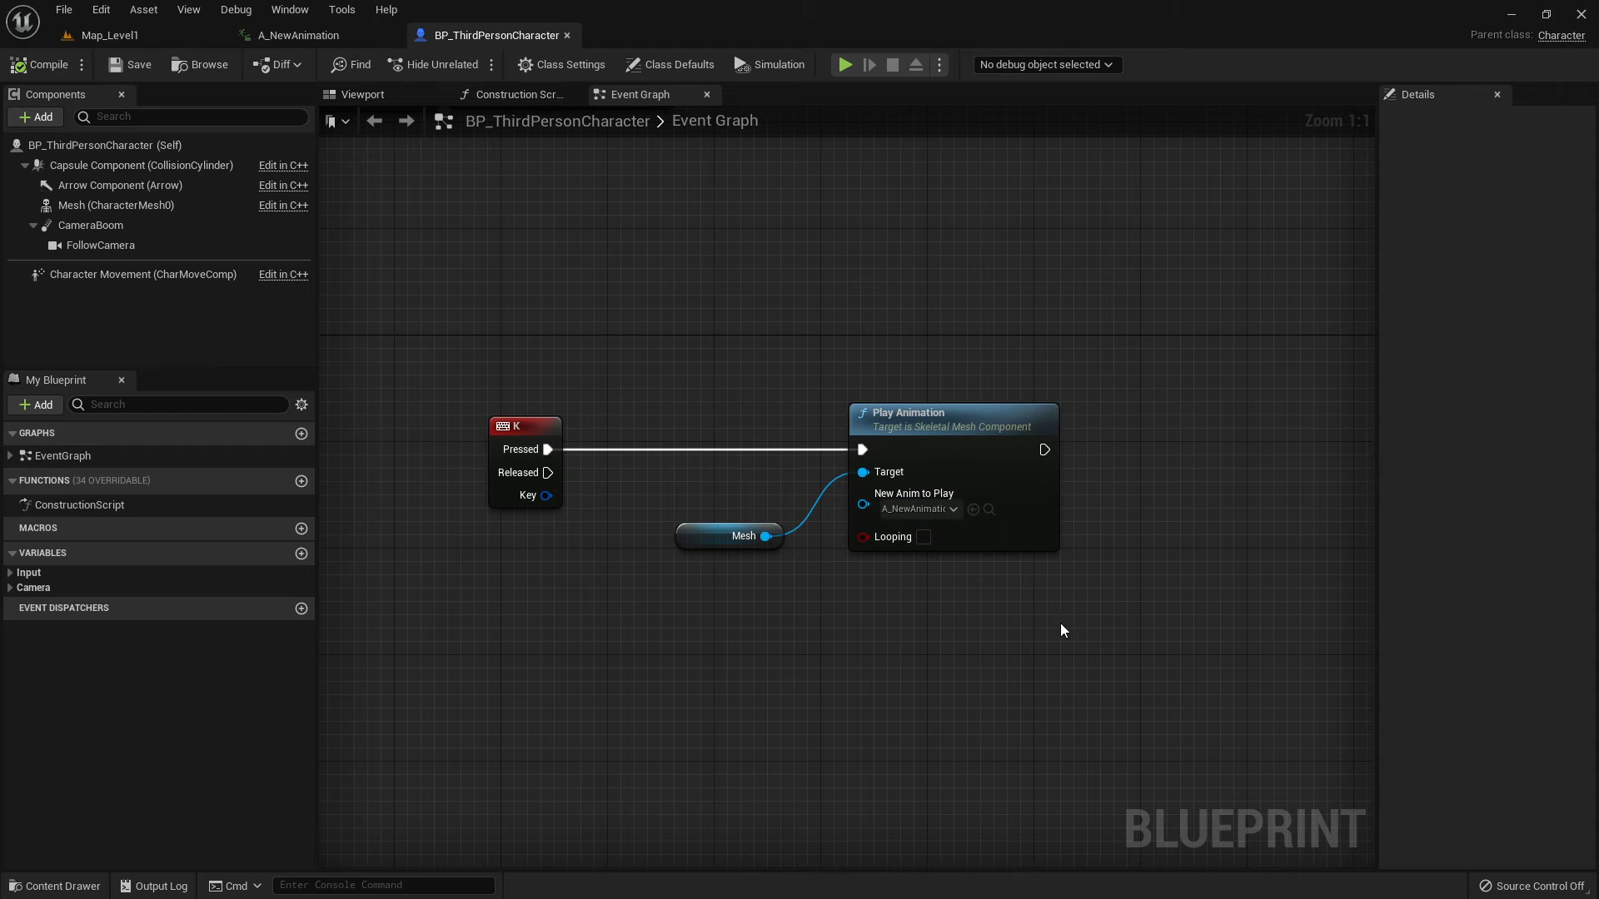
right_drag(1063, 631, 837, 539)
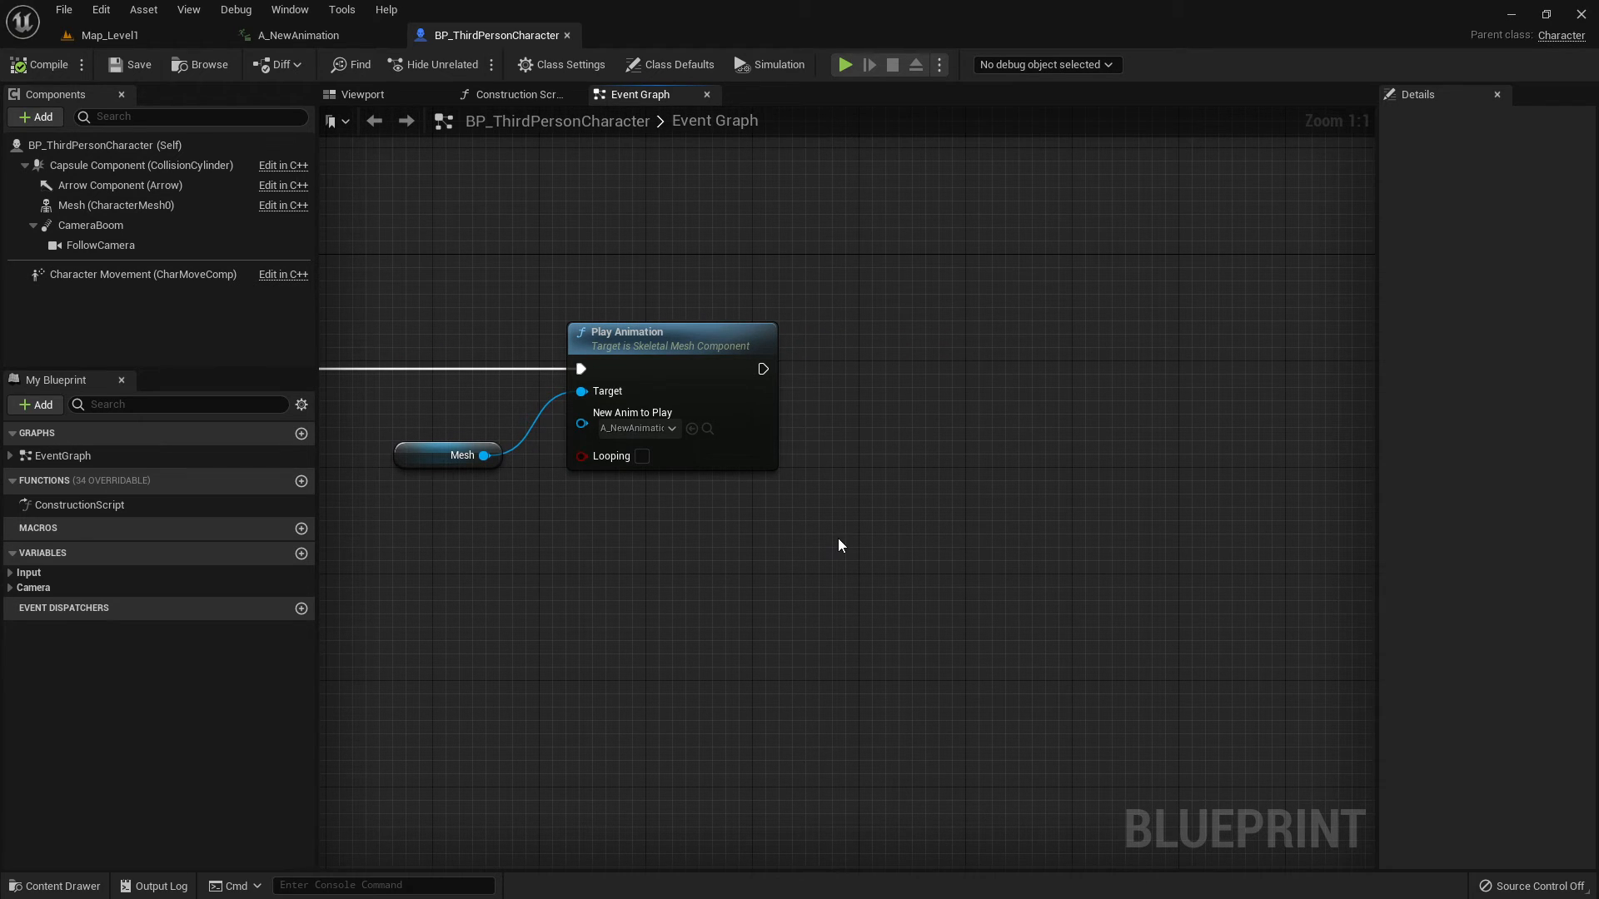
drag(770, 371, 963, 360)
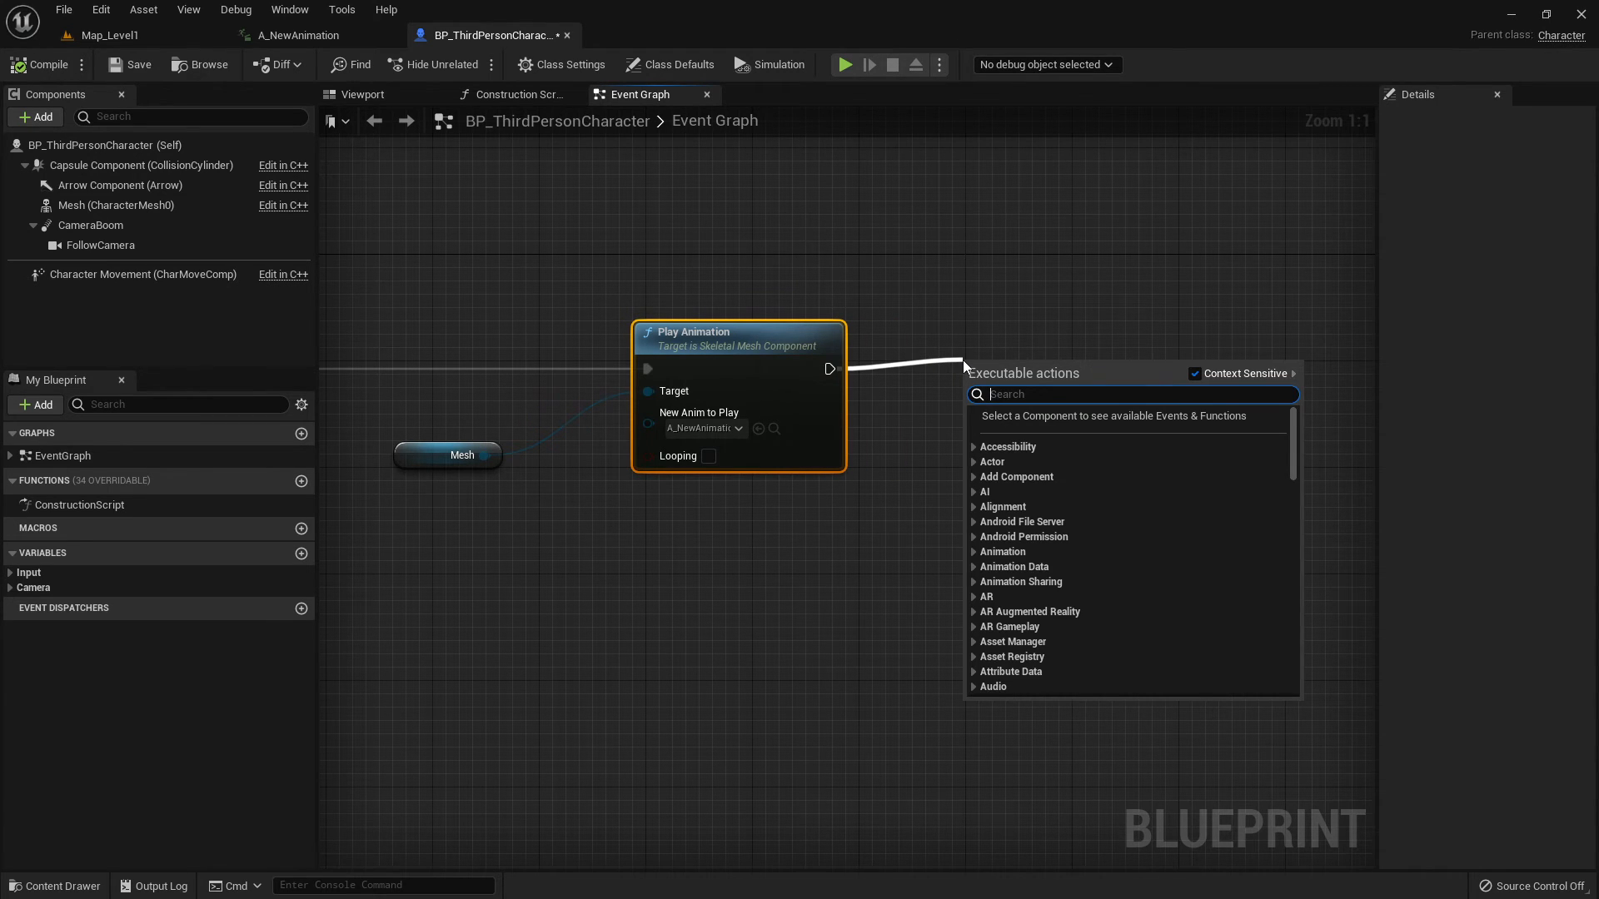
text(anim)
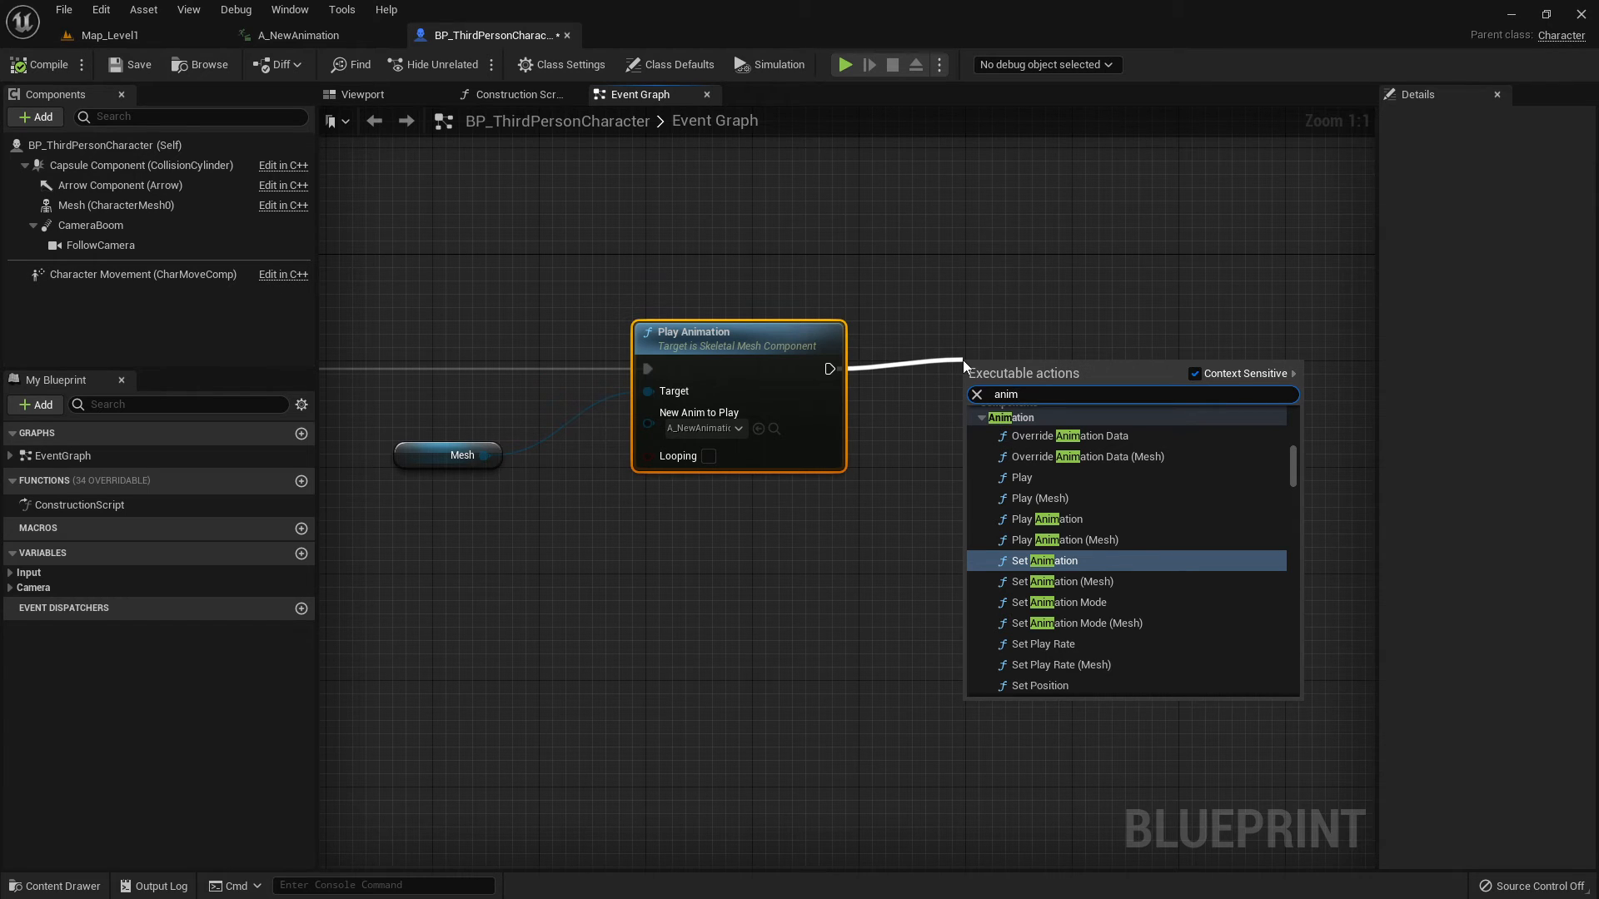
text(ma)
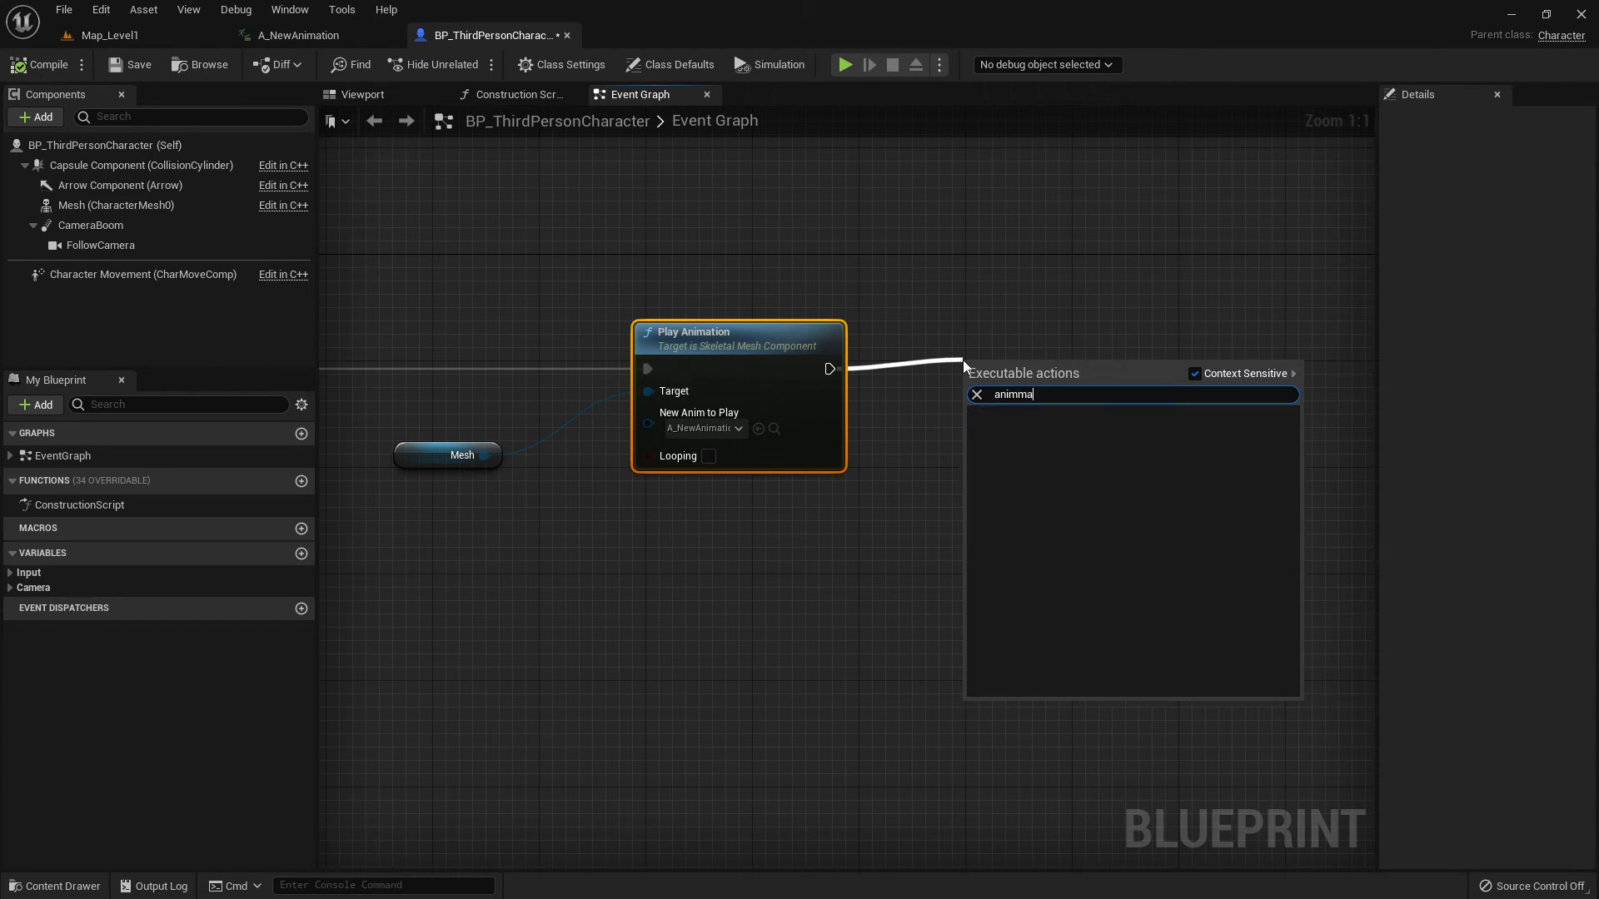
key(BackSpace)
key(BackSpace)
key(BackSpace)
key(BackSpace)
key(BackSpace)
key(BackSpace)
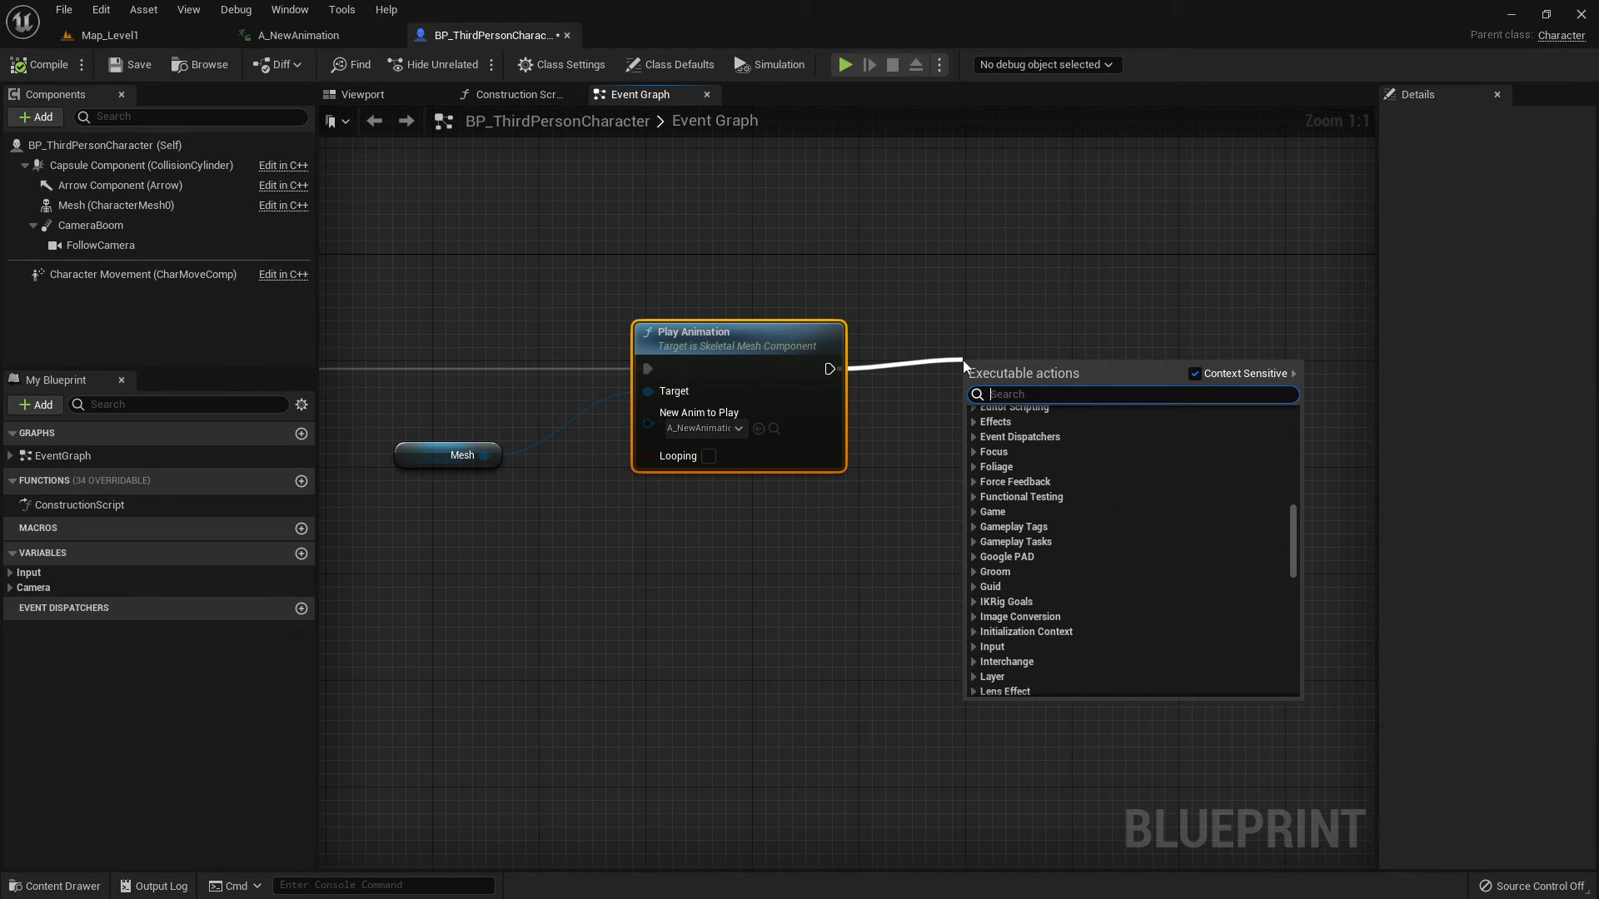
text(anima)
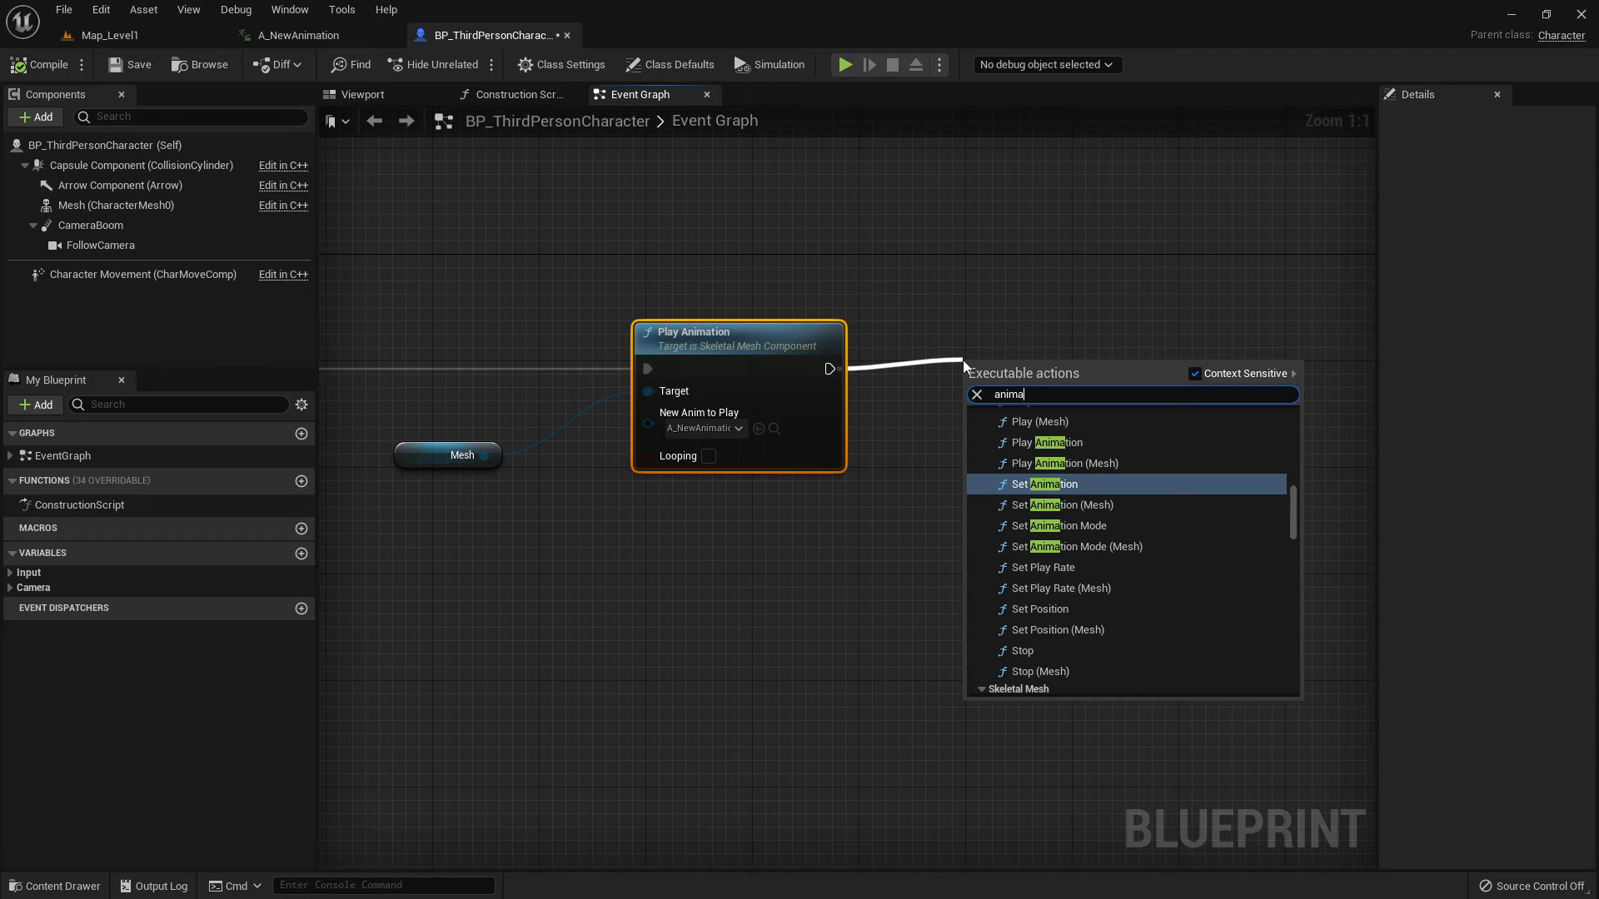
text(tion )
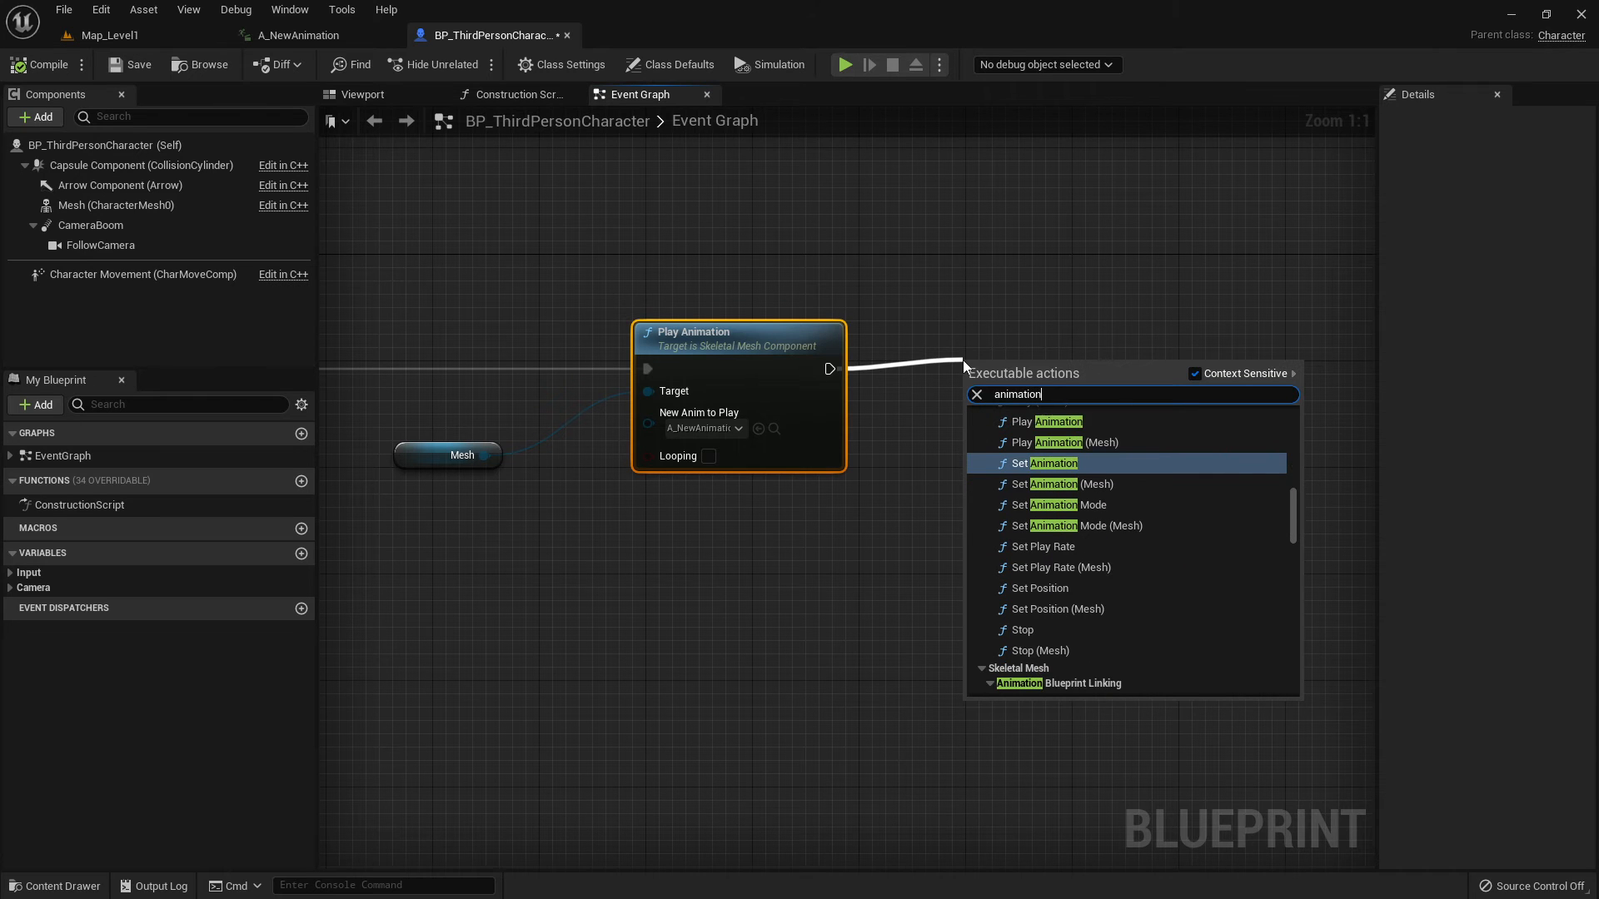
text(mode)
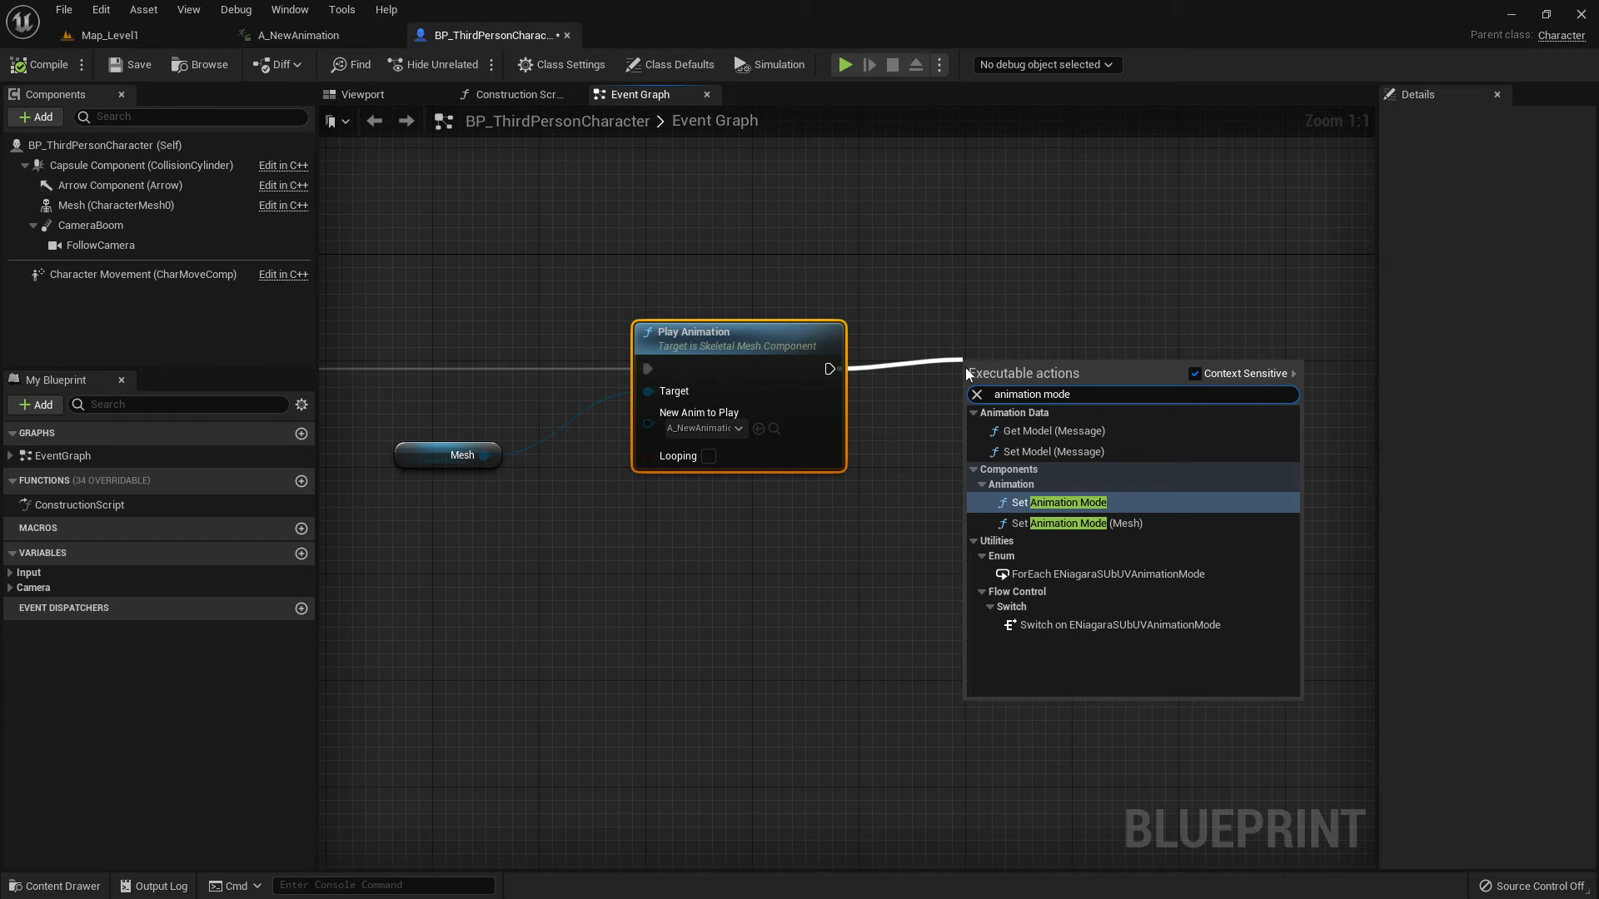
click(1033, 503)
drag(1096, 391, 1136, 350)
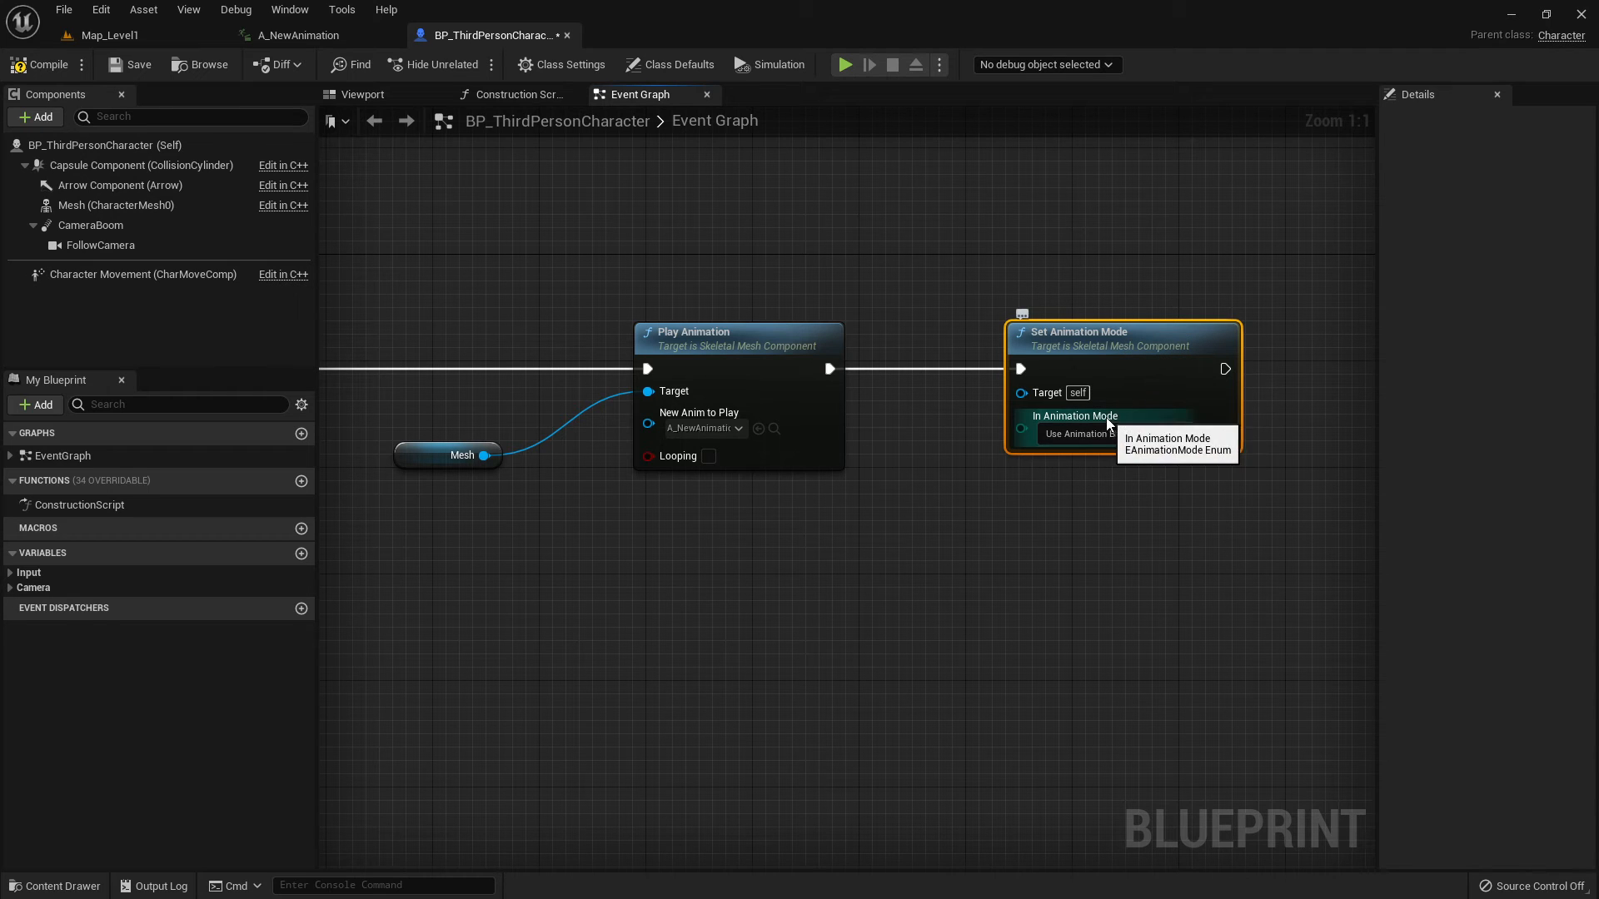
Choose Use Animation Blueprint as the In Animation Mode of the Set Animation Mode node and compile the blueprint.
click(1164, 436)
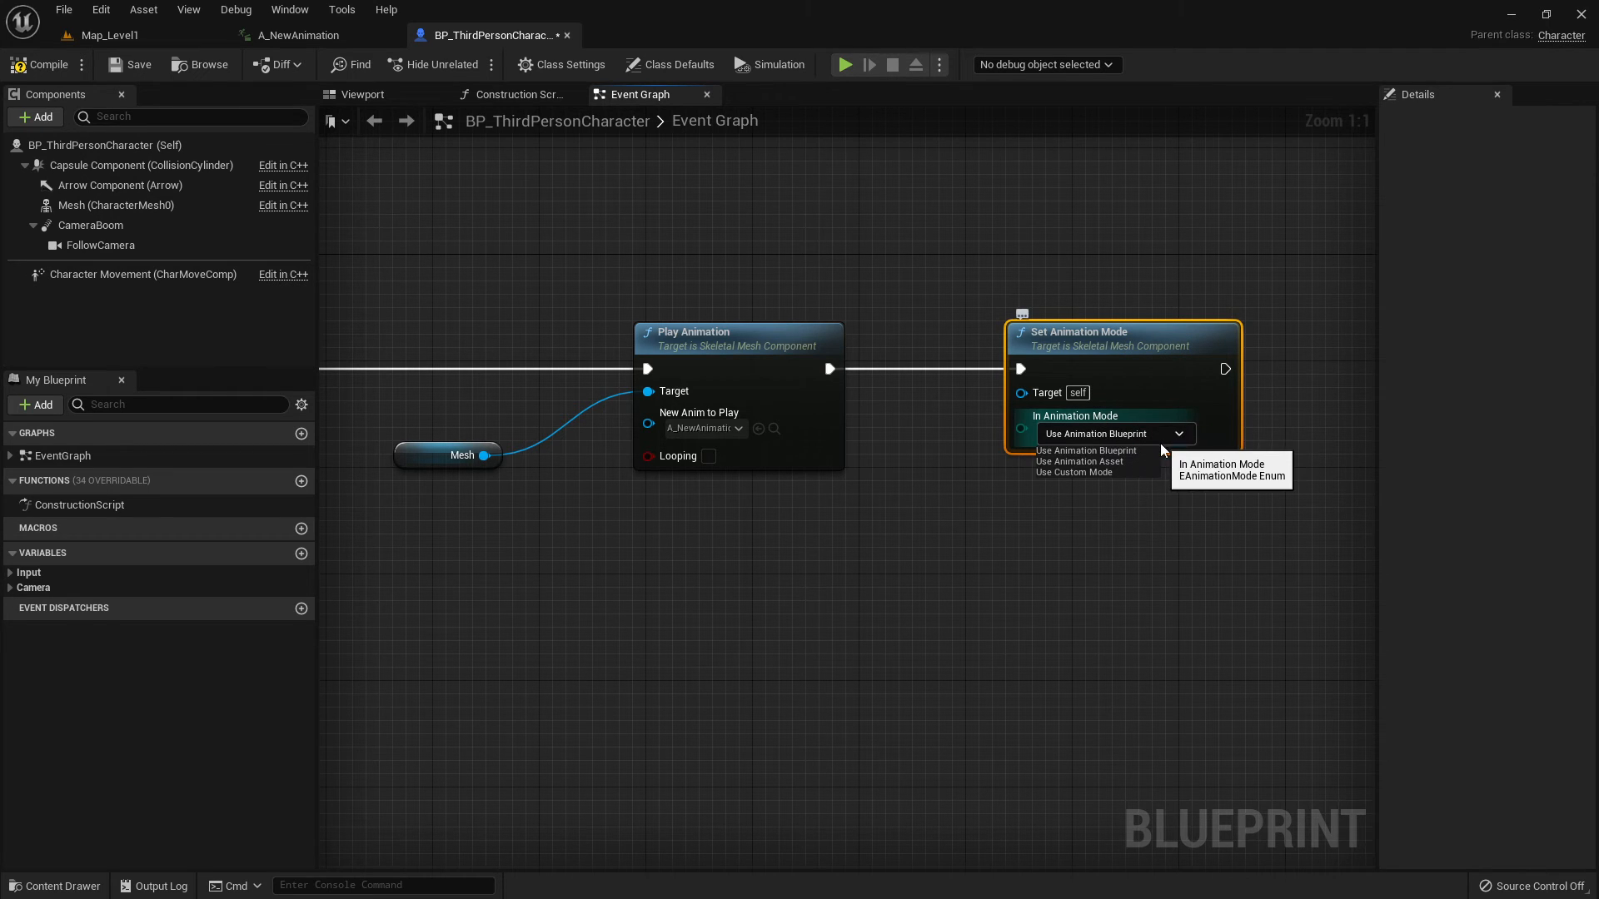
click(1098, 452)
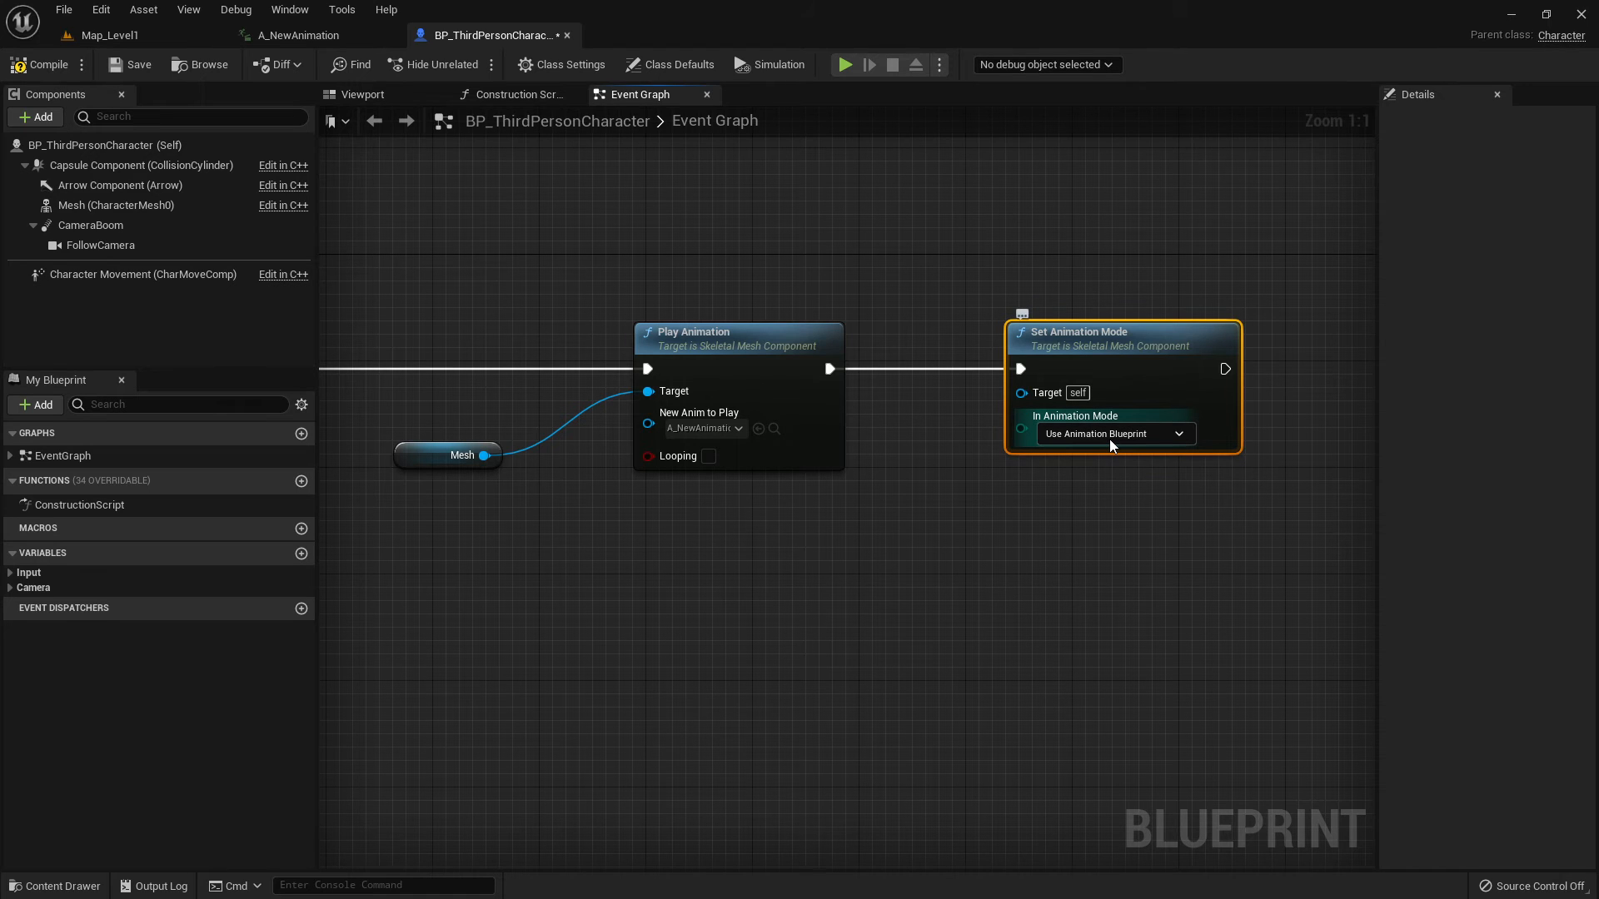
right_drag(1126, 453, 929, 492)
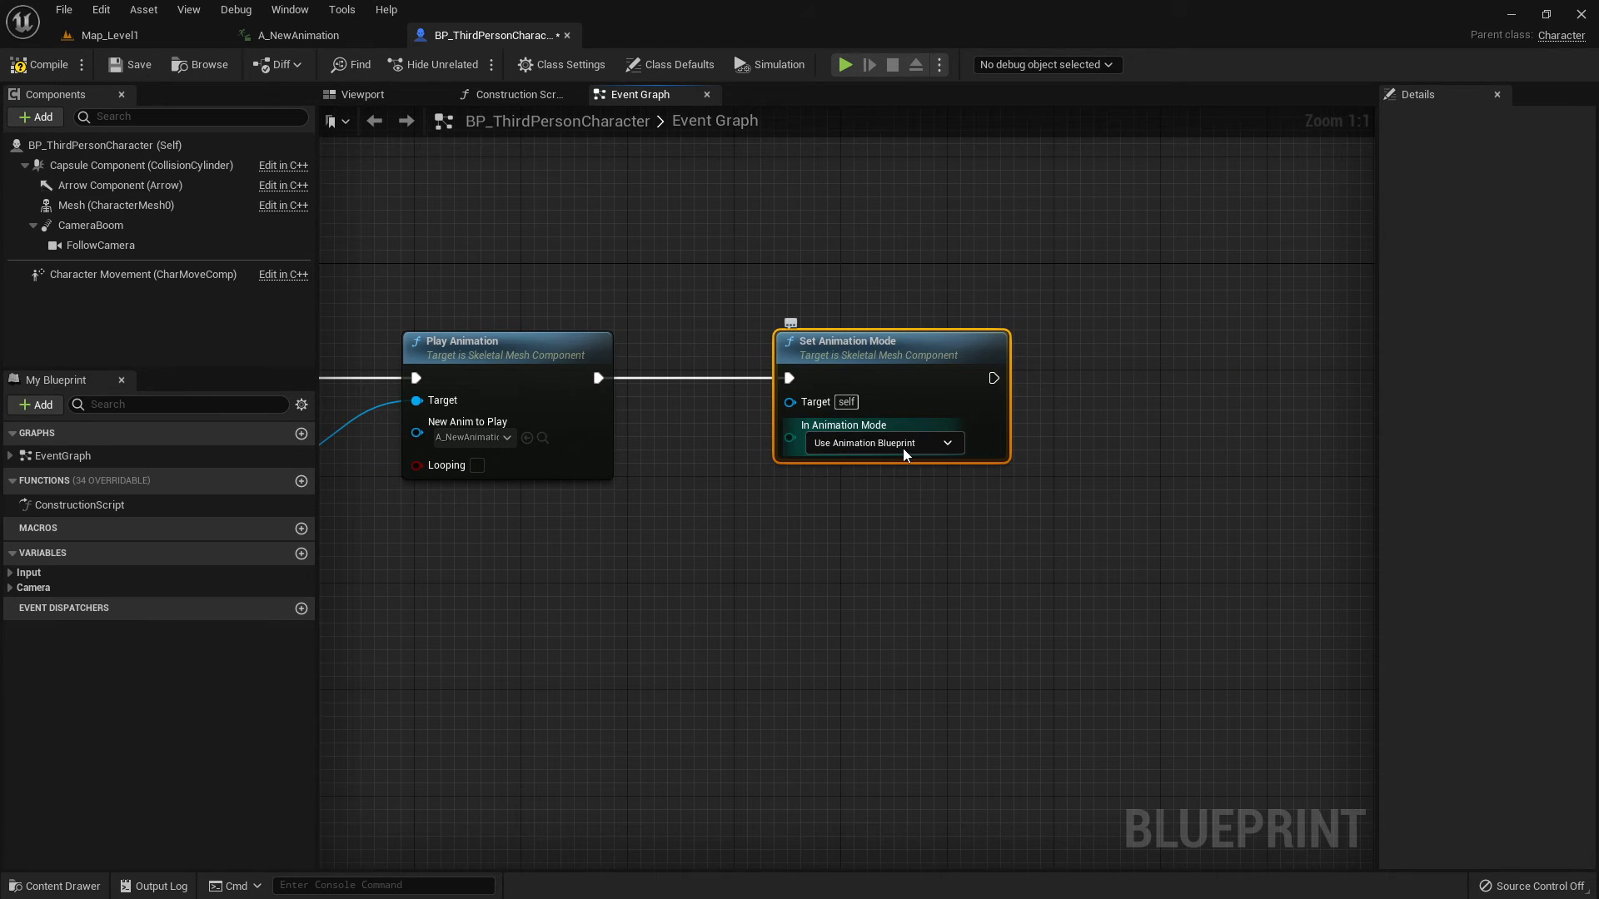
right_drag(782, 531, 969, 510)
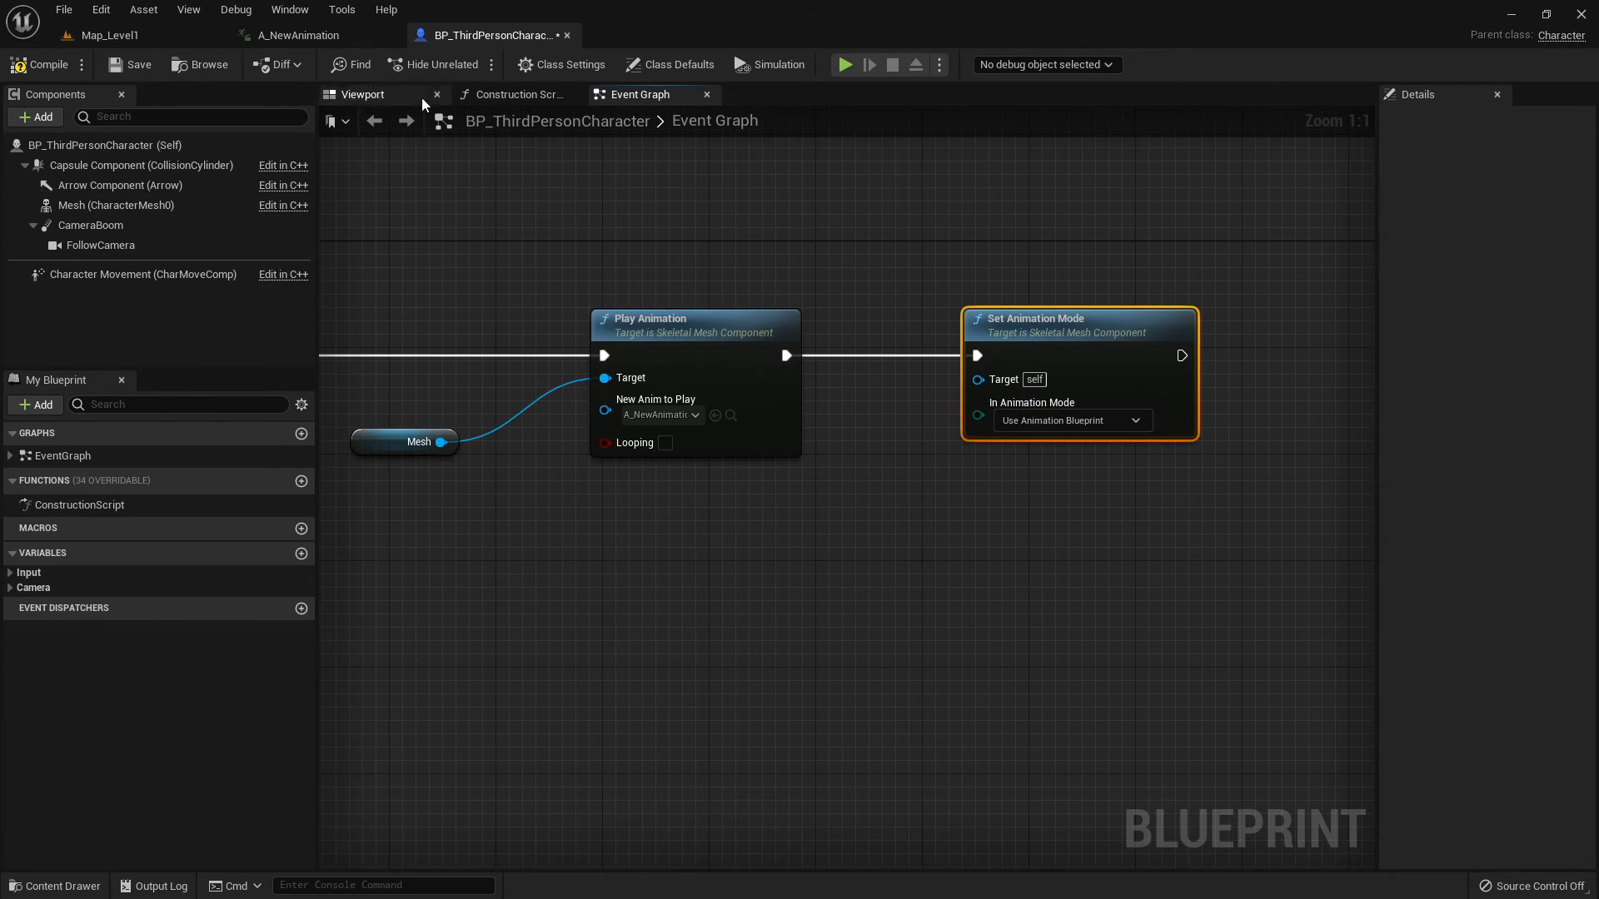
click(38, 63)
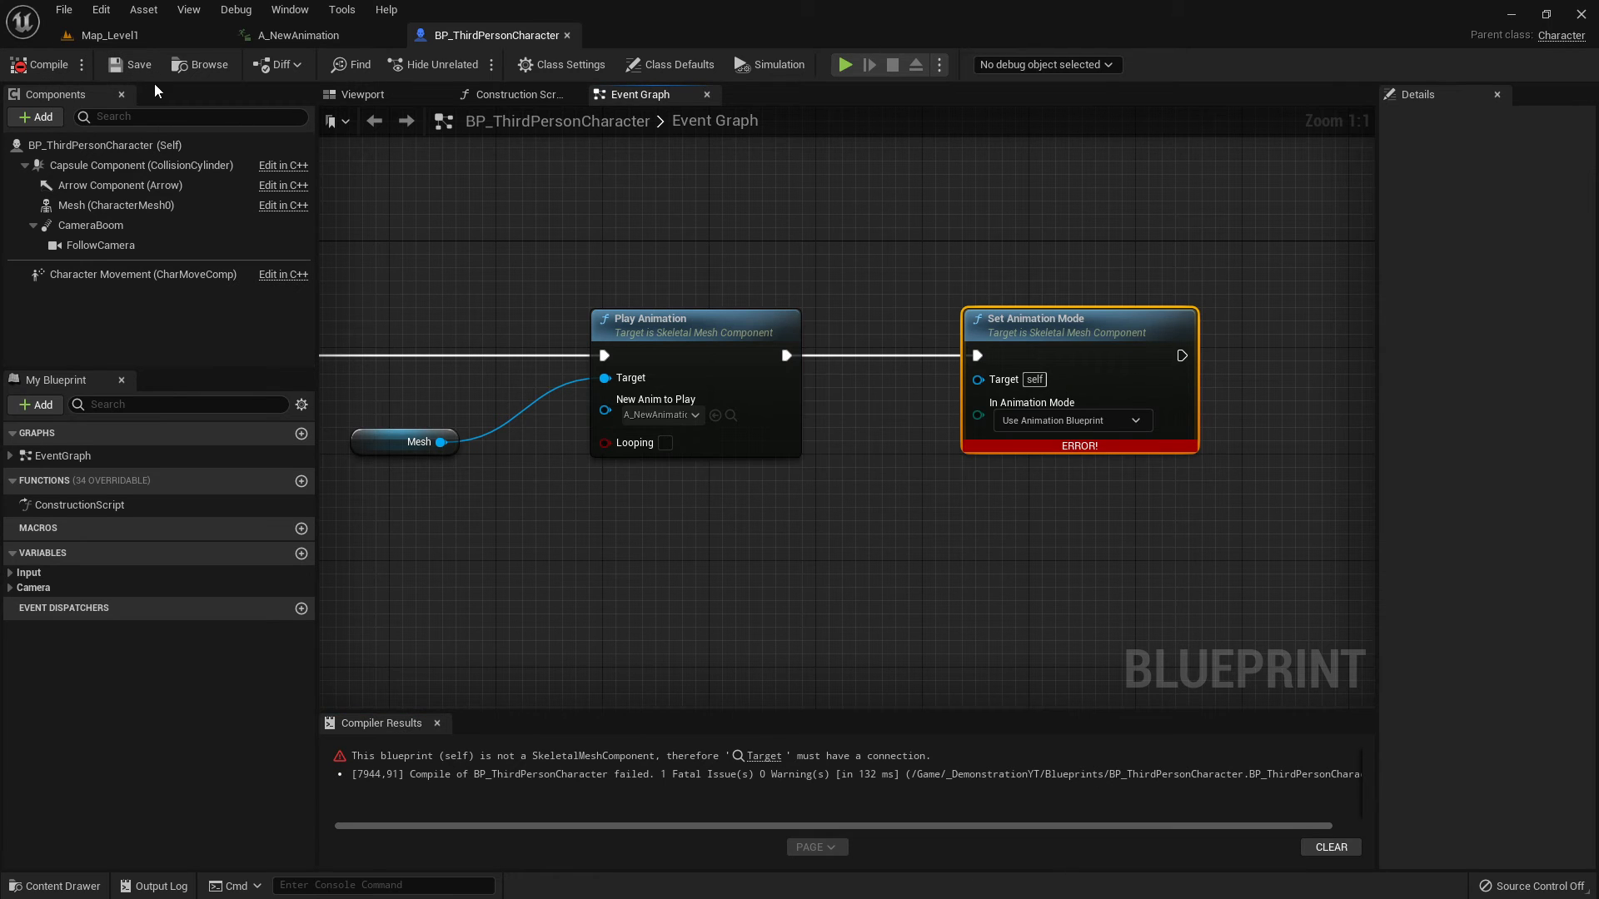
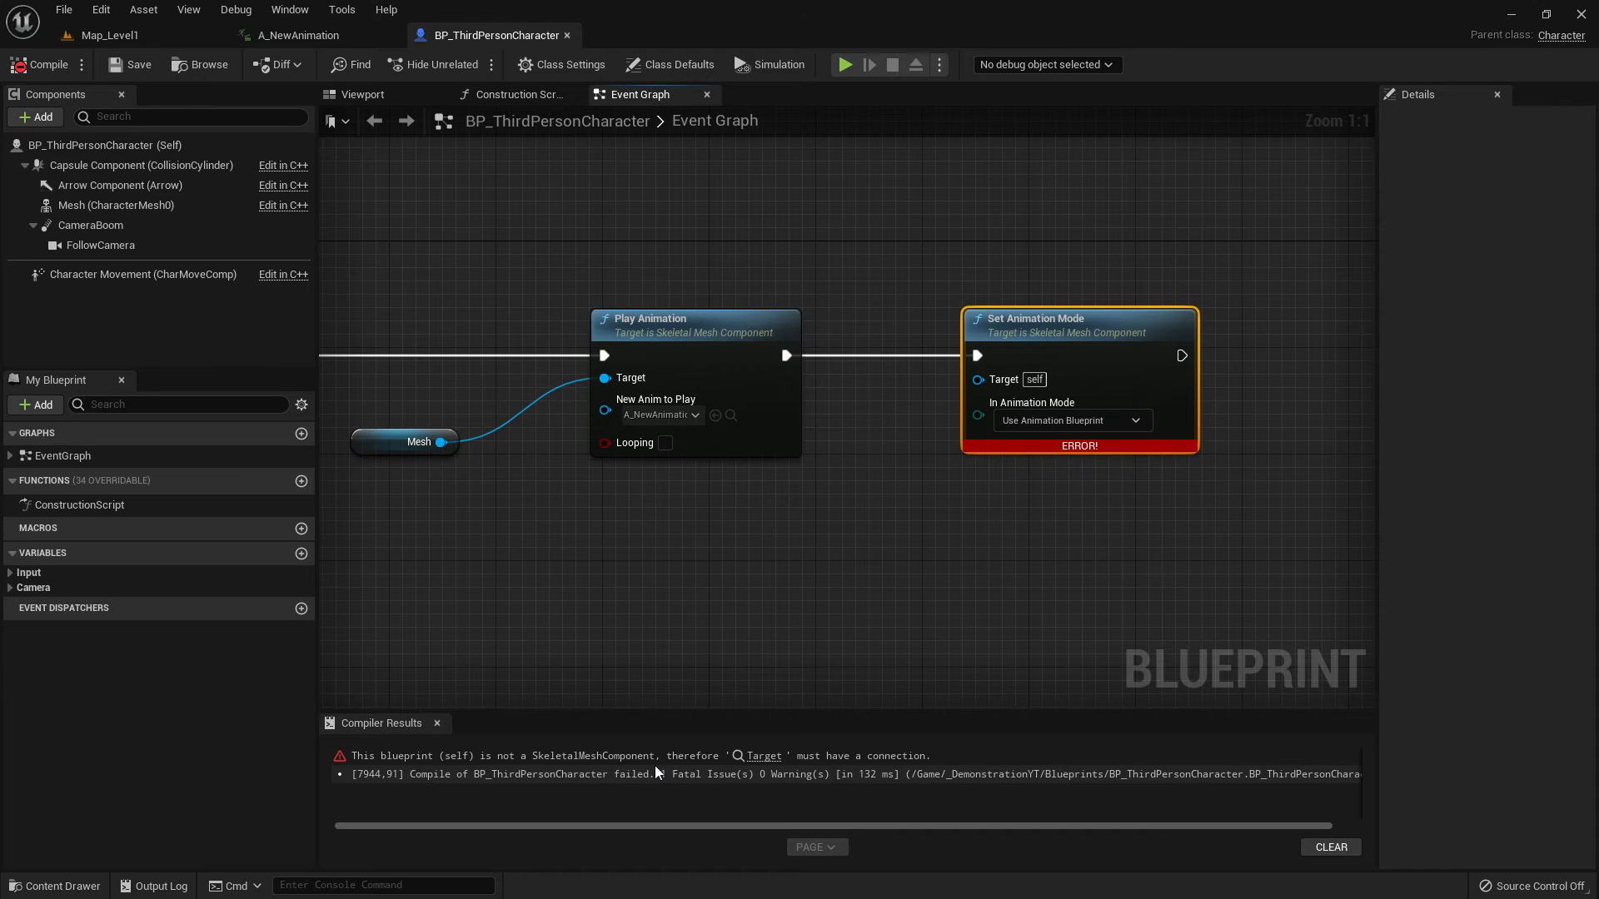
Close the compiler results, space Set Animation Mode farther from Play Animation, and connect a Mesh component reference to its Target.
click(438, 723)
right_drag(917, 589, 652, 659)
drag(756, 416, 896, 401)
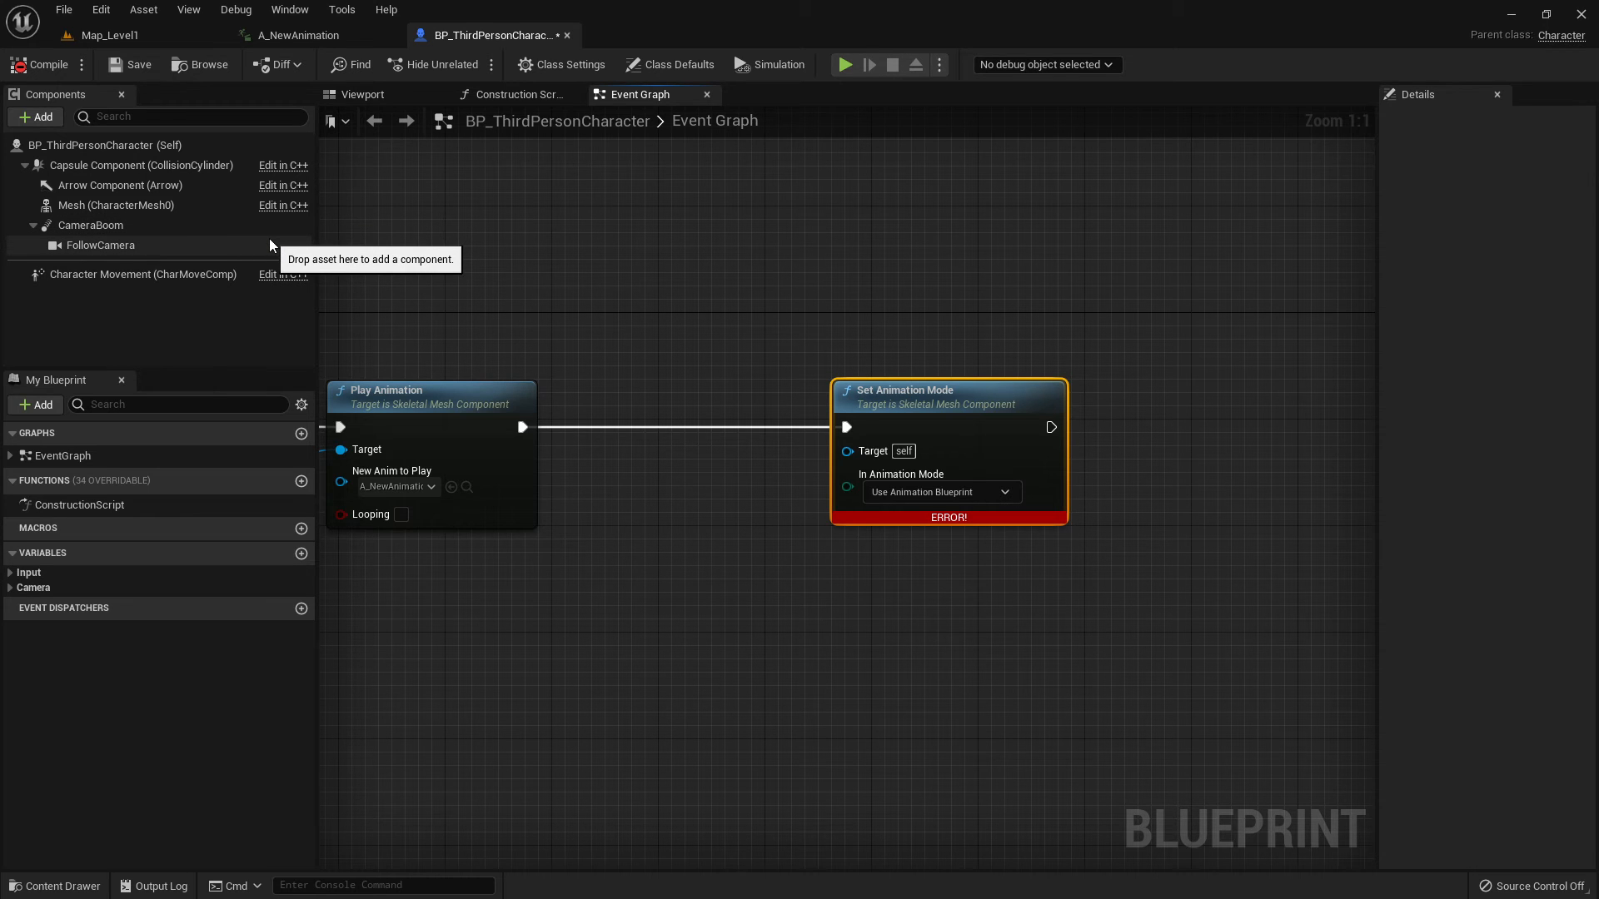
right_drag(454, 314, 329, 299)
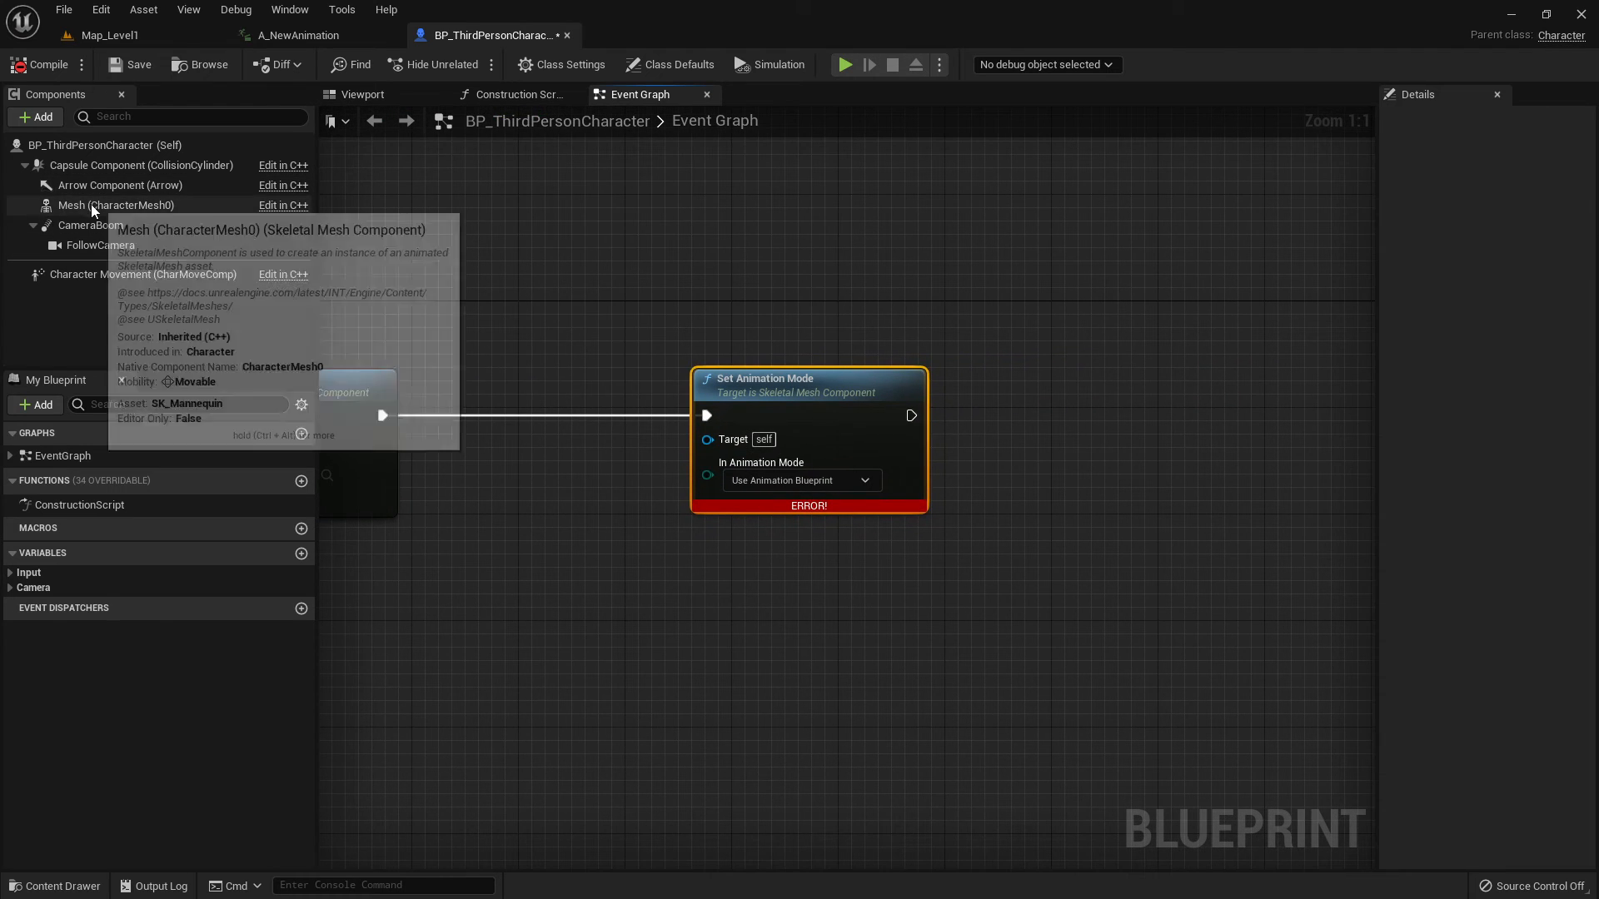
drag(92, 207, 705, 441)
drag(572, 423, 566, 483)
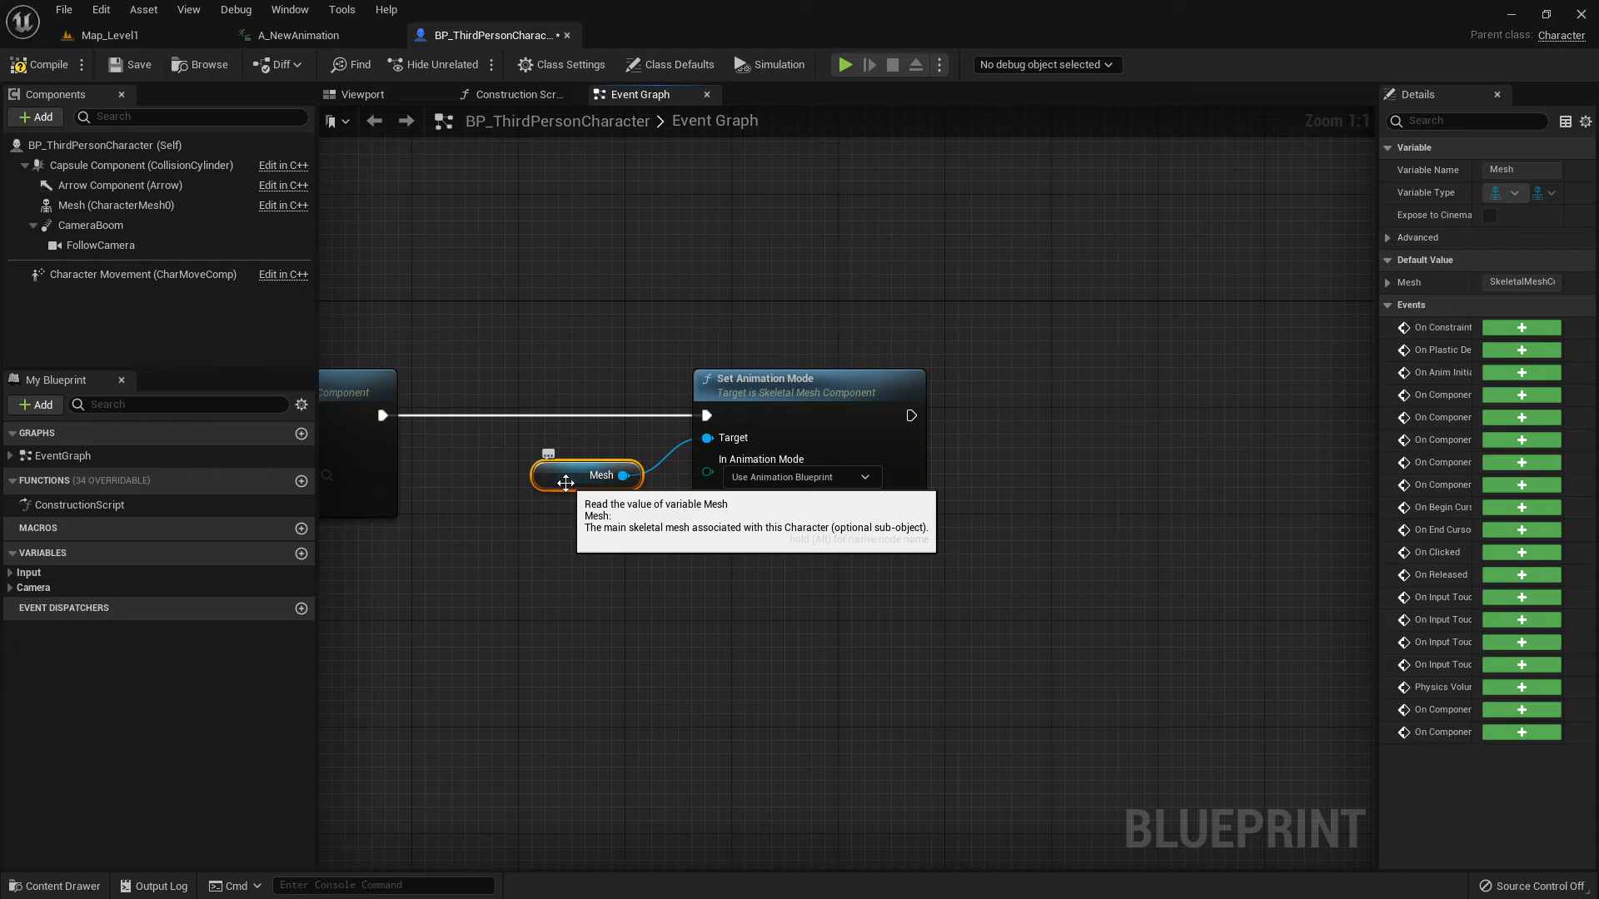
Compile and save BP_ThirdPersonCharacter, and start a play session in Map_Level1.
click(40, 64)
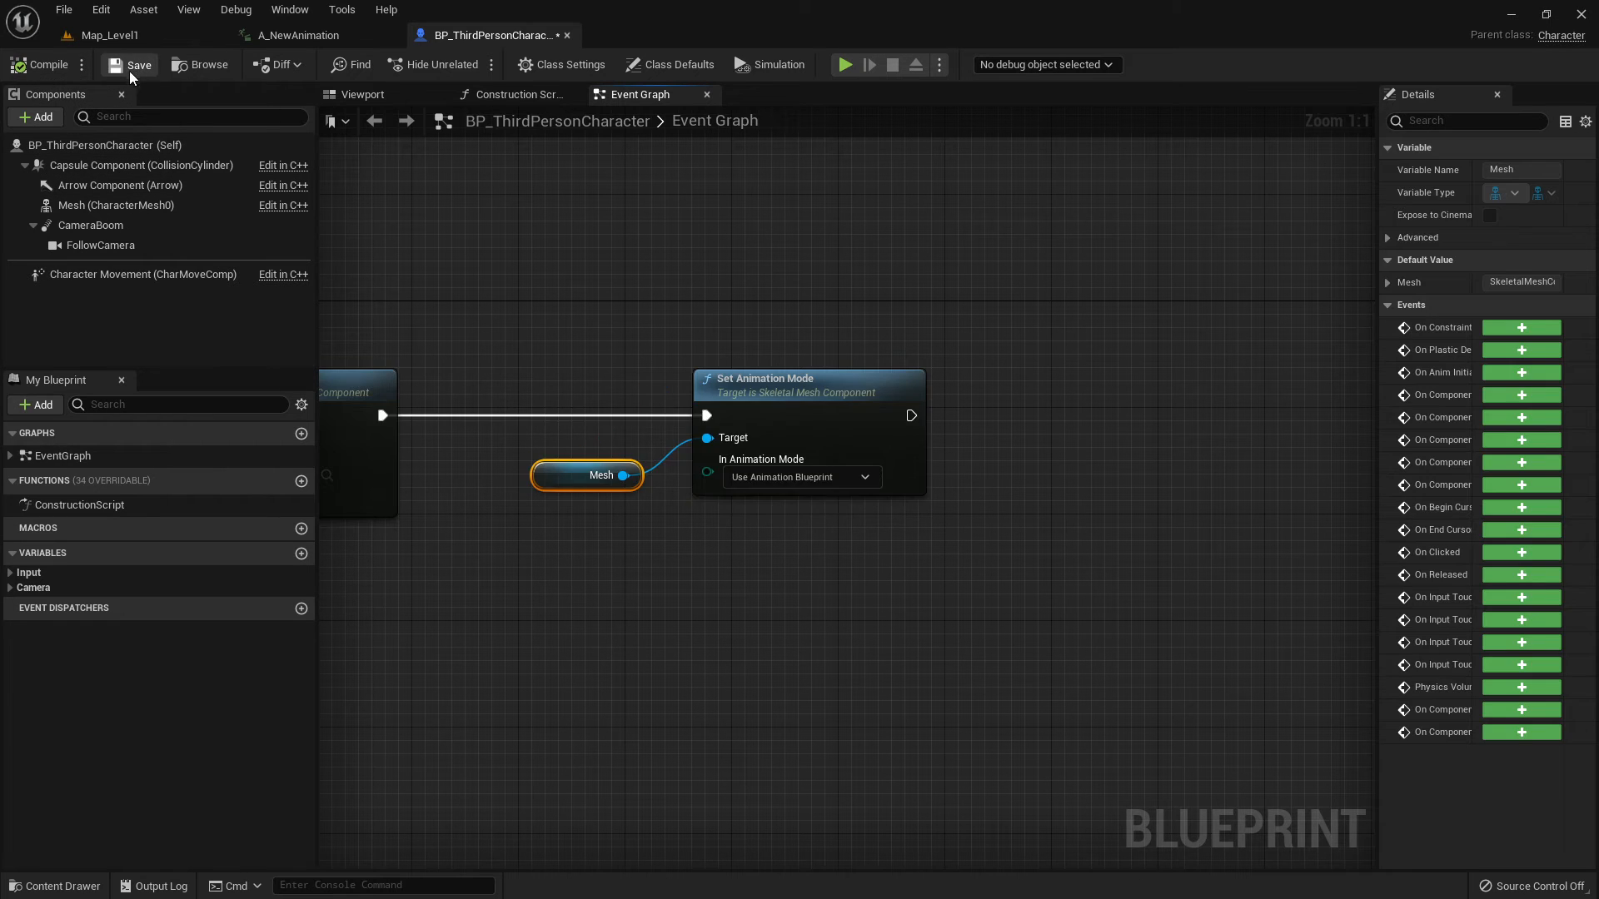
click(130, 66)
click(110, 35)
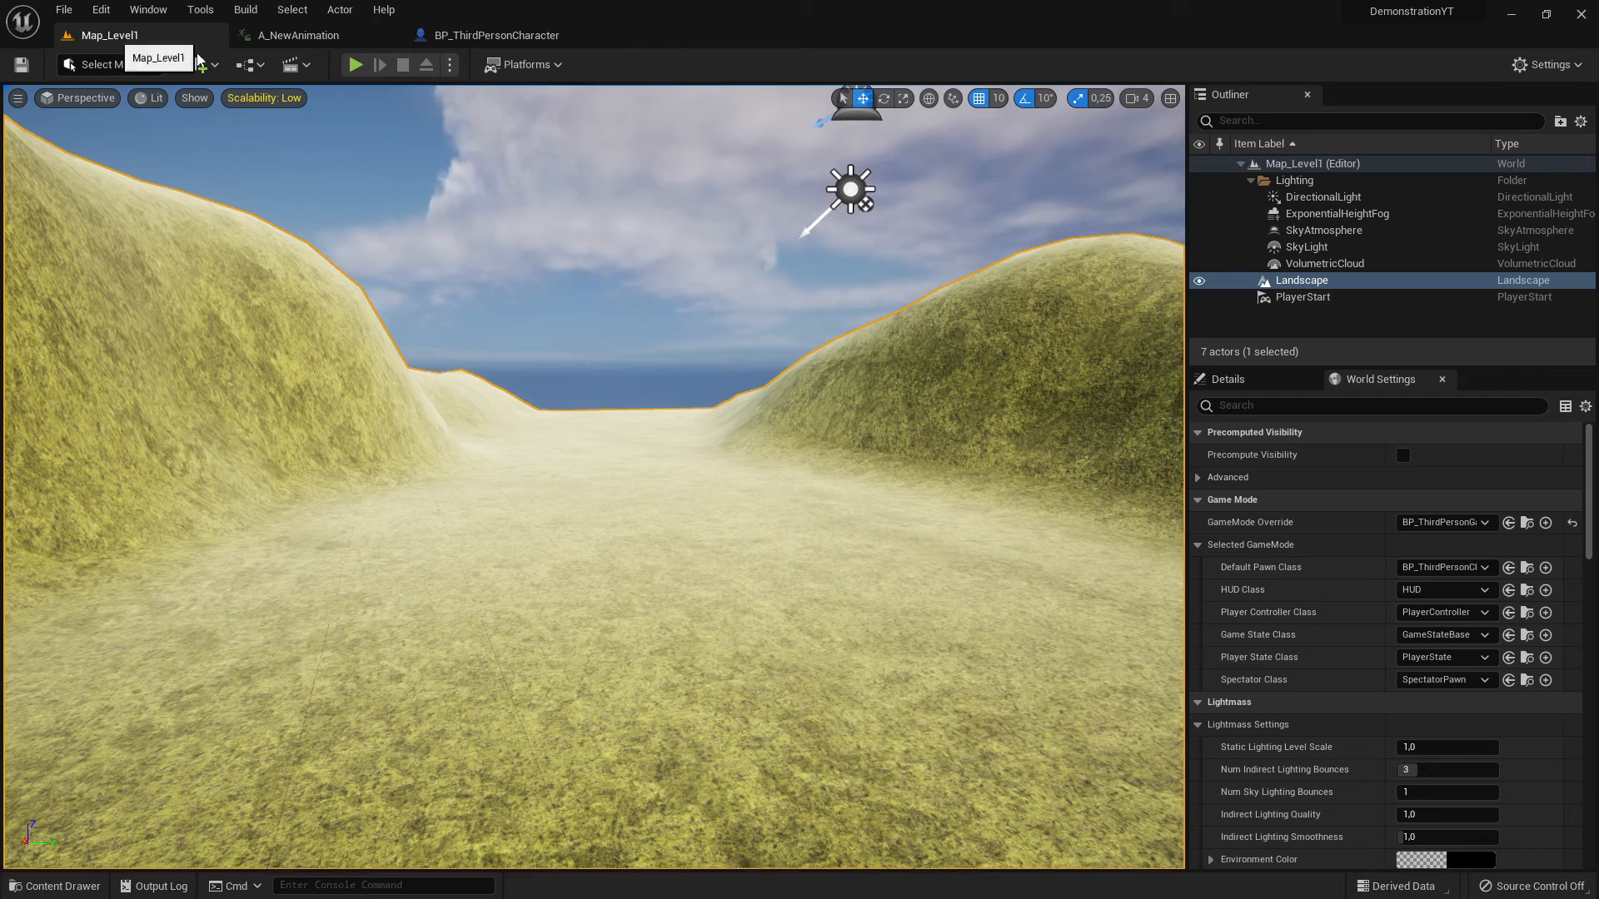
click(356, 65)
Steer the character forward, backward and sideways across the landscape to test the animation mode switch, and stop playing.
key(w)
key(a)
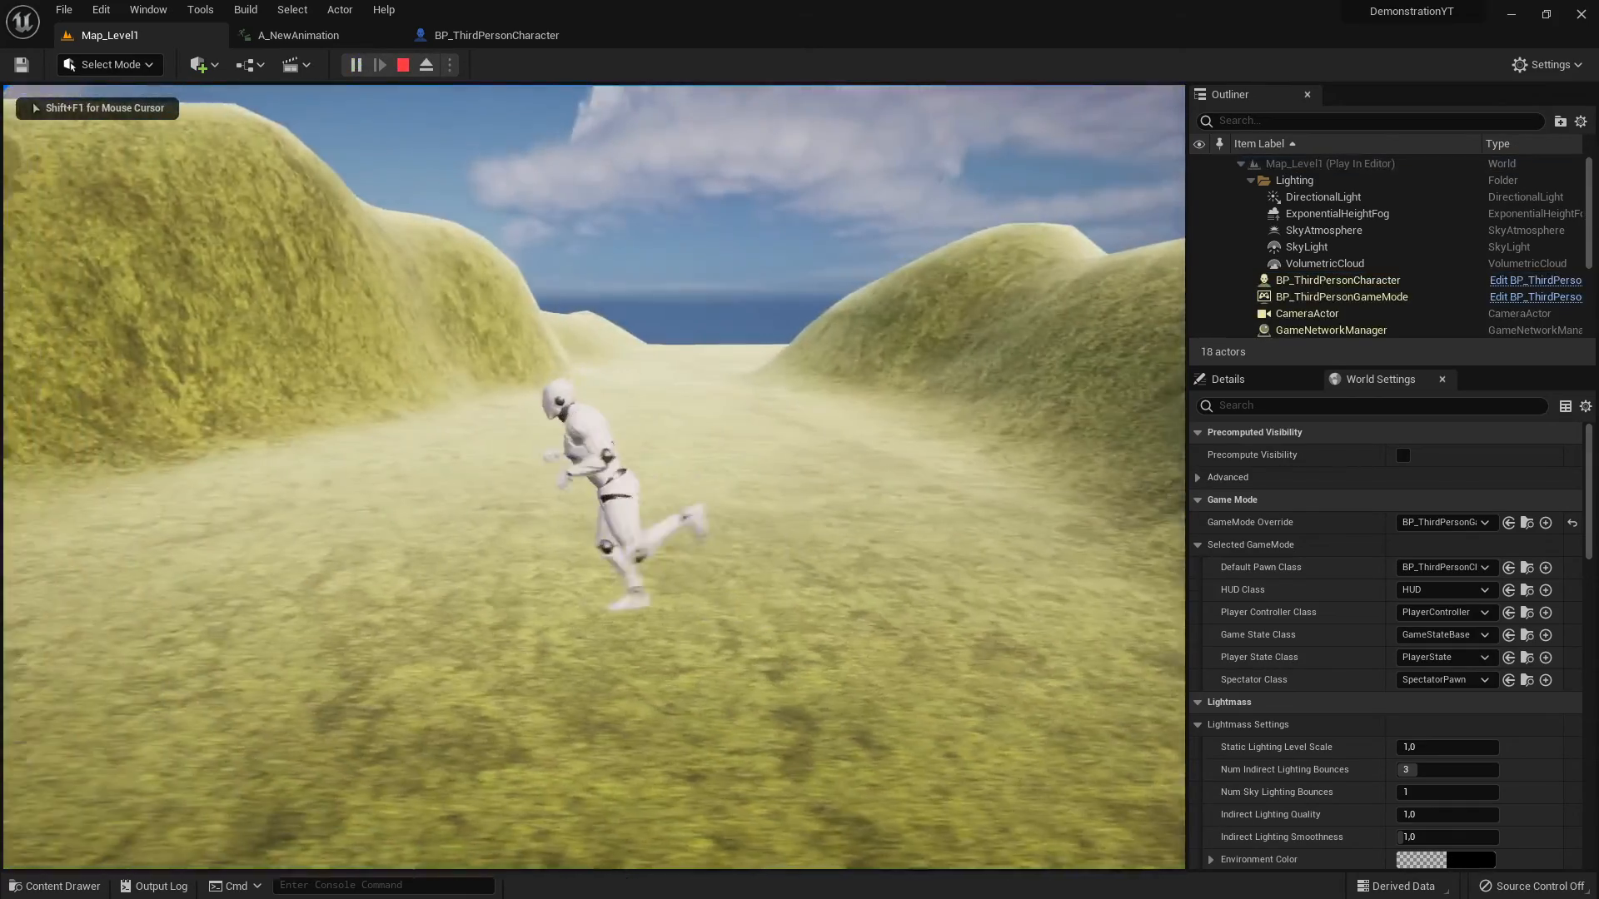
key(w)
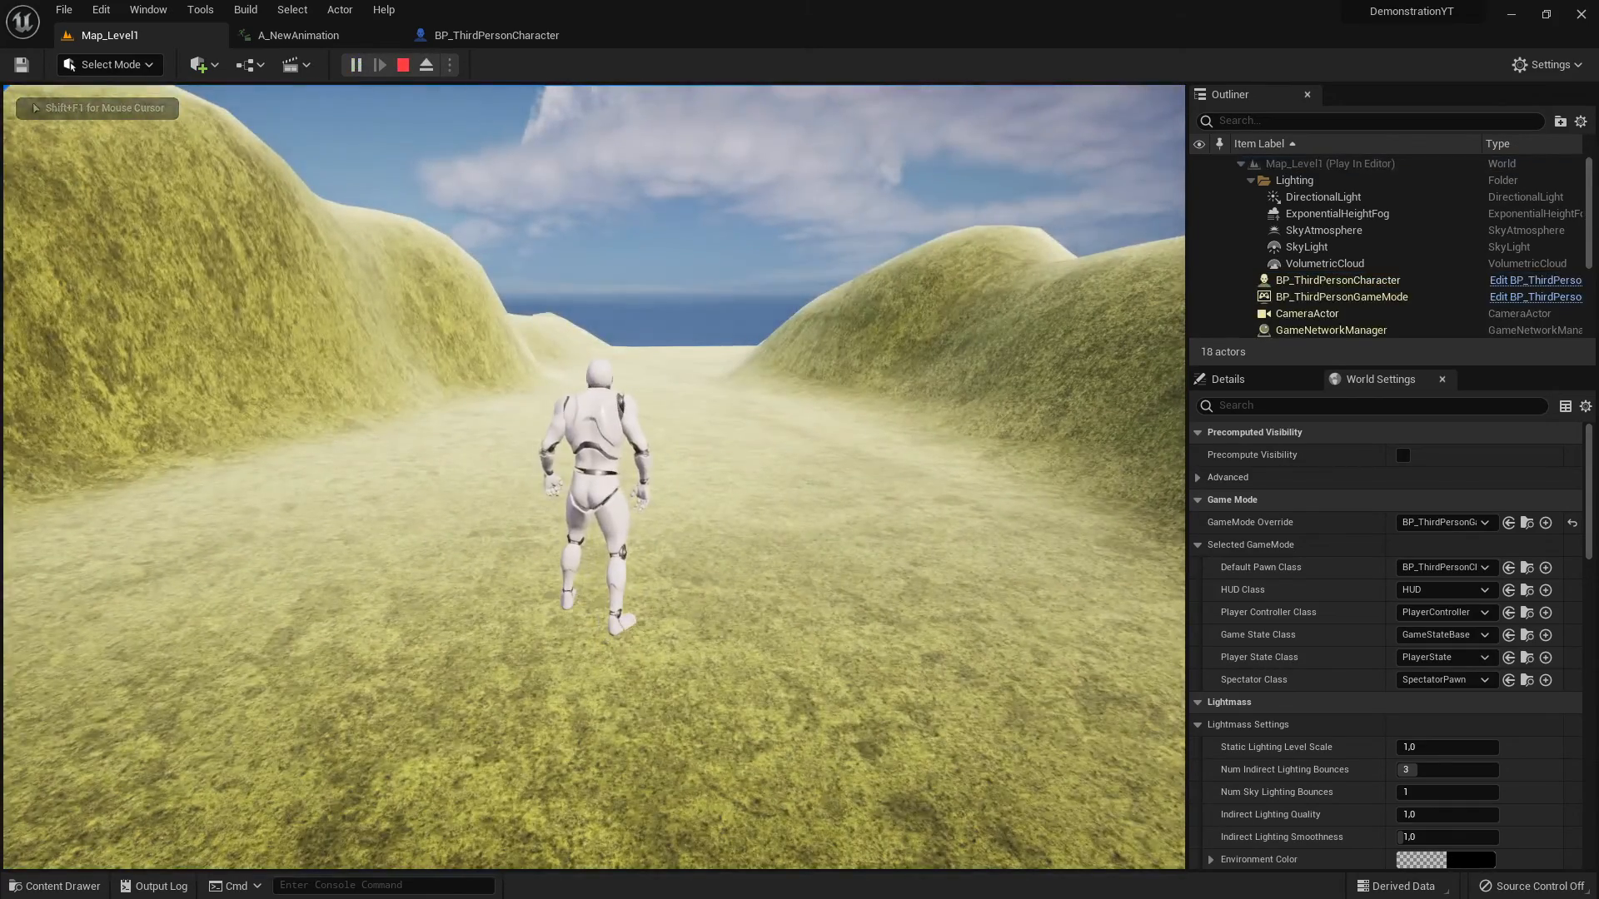
key(w)
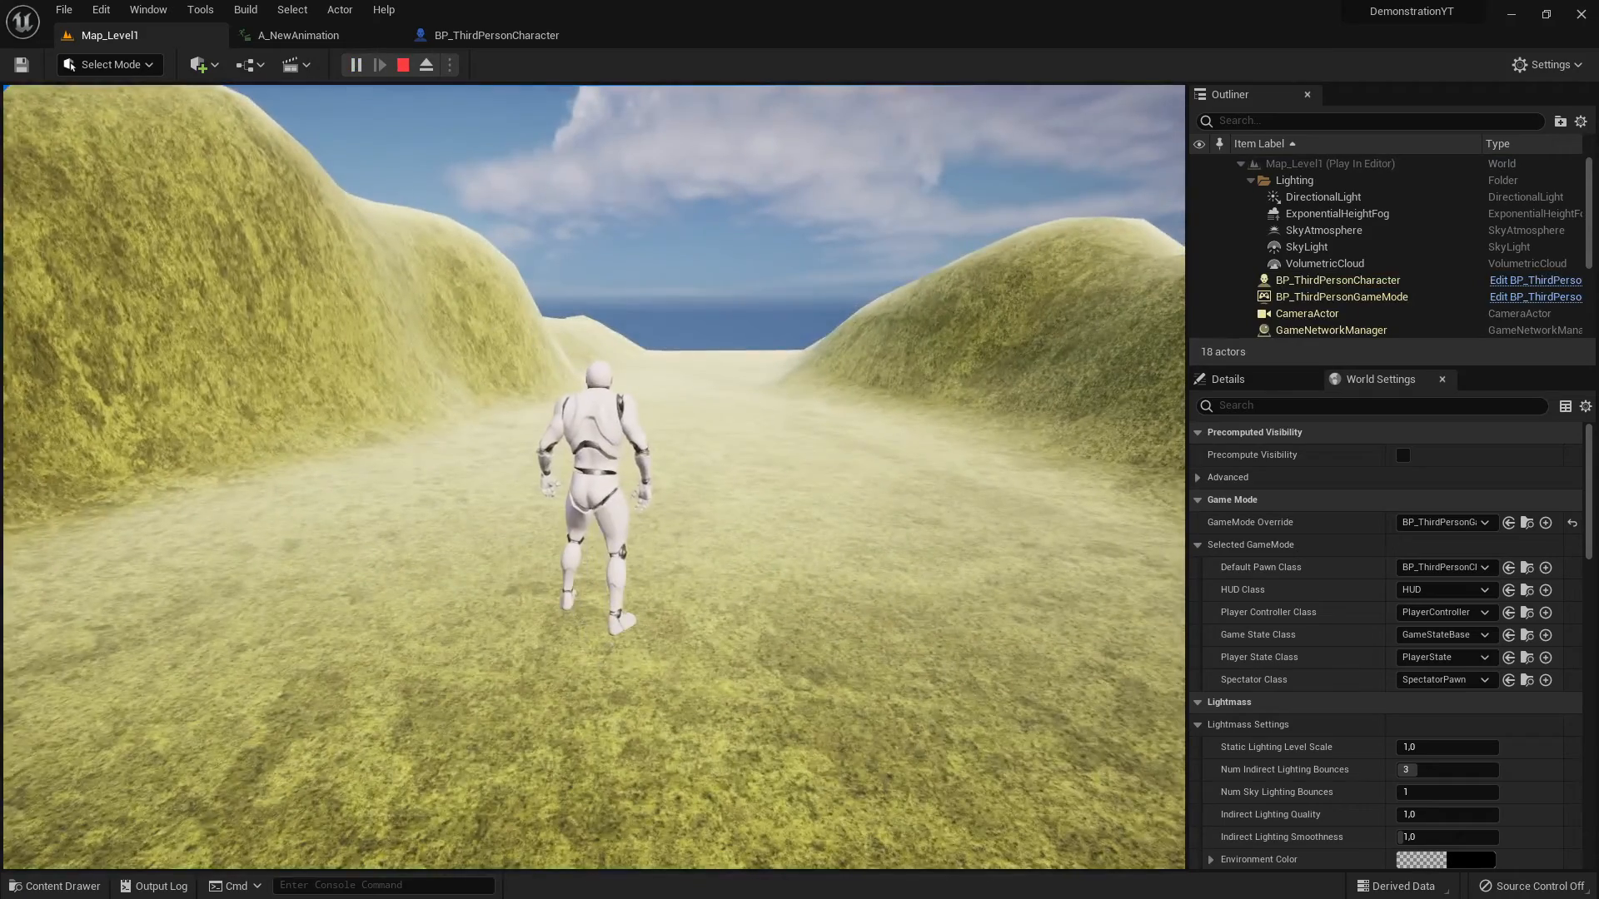
key(d)
key(w)
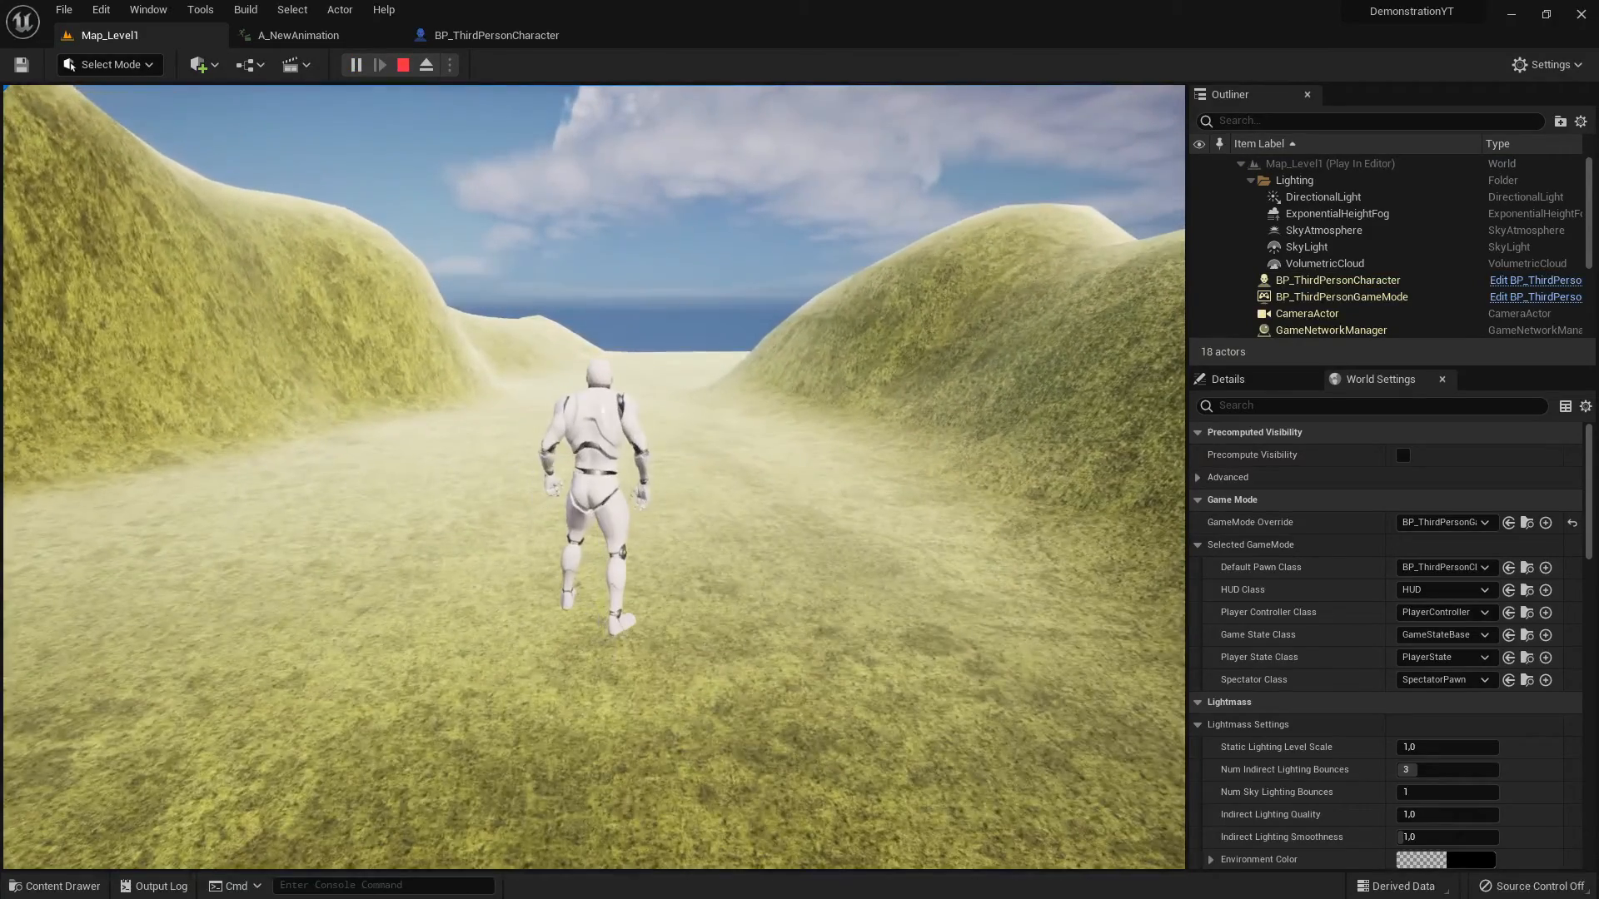
key(w)
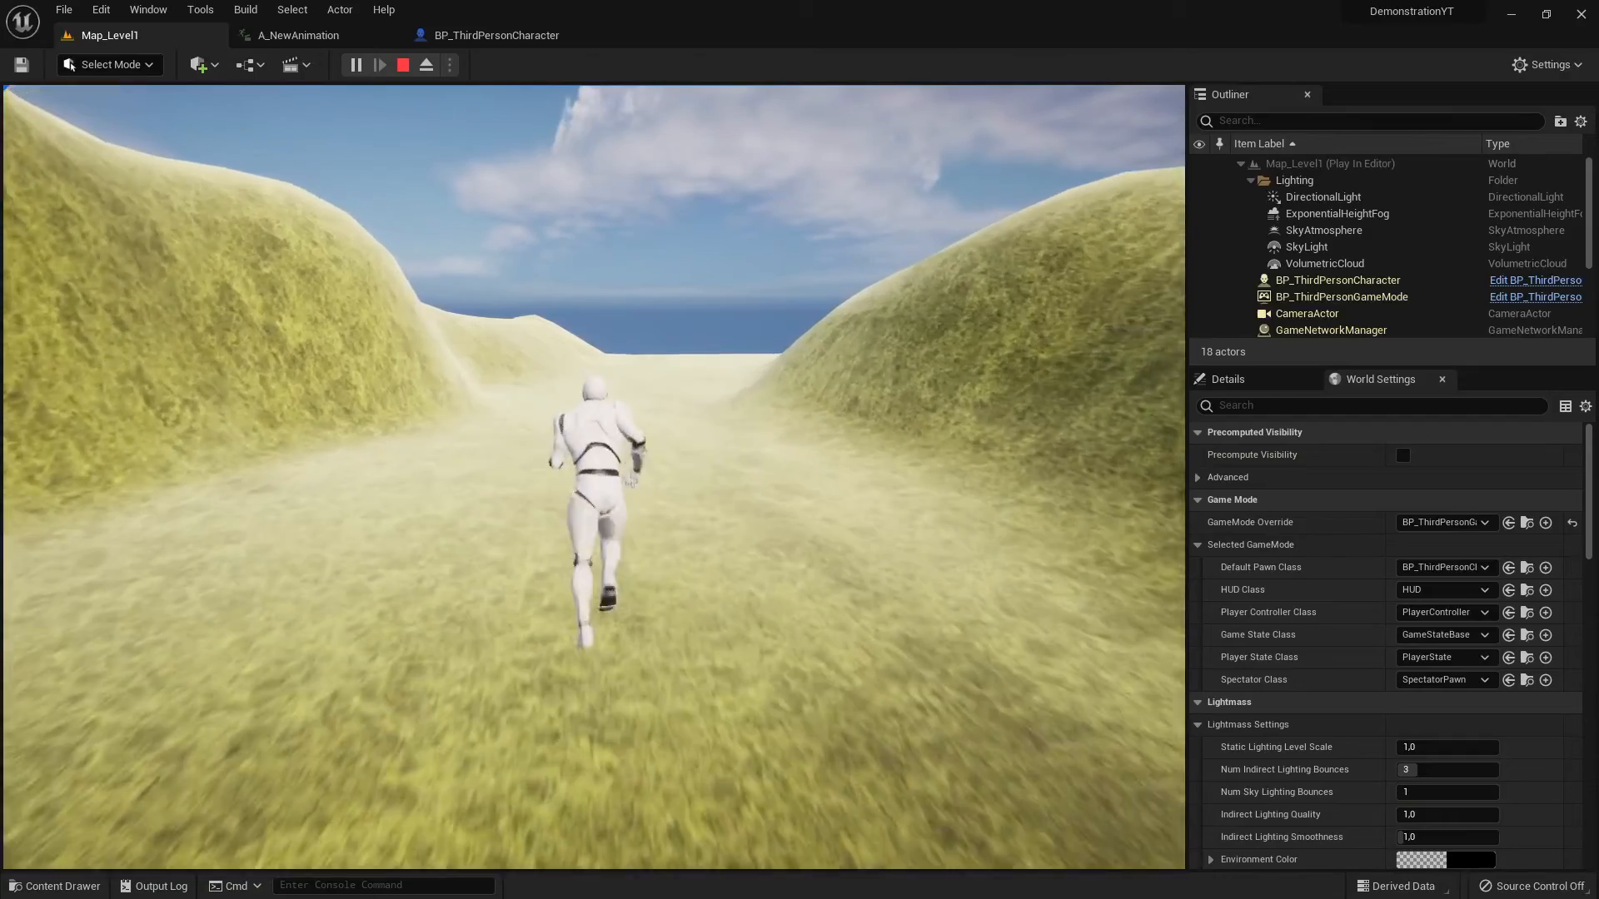
key(s)
key(a)
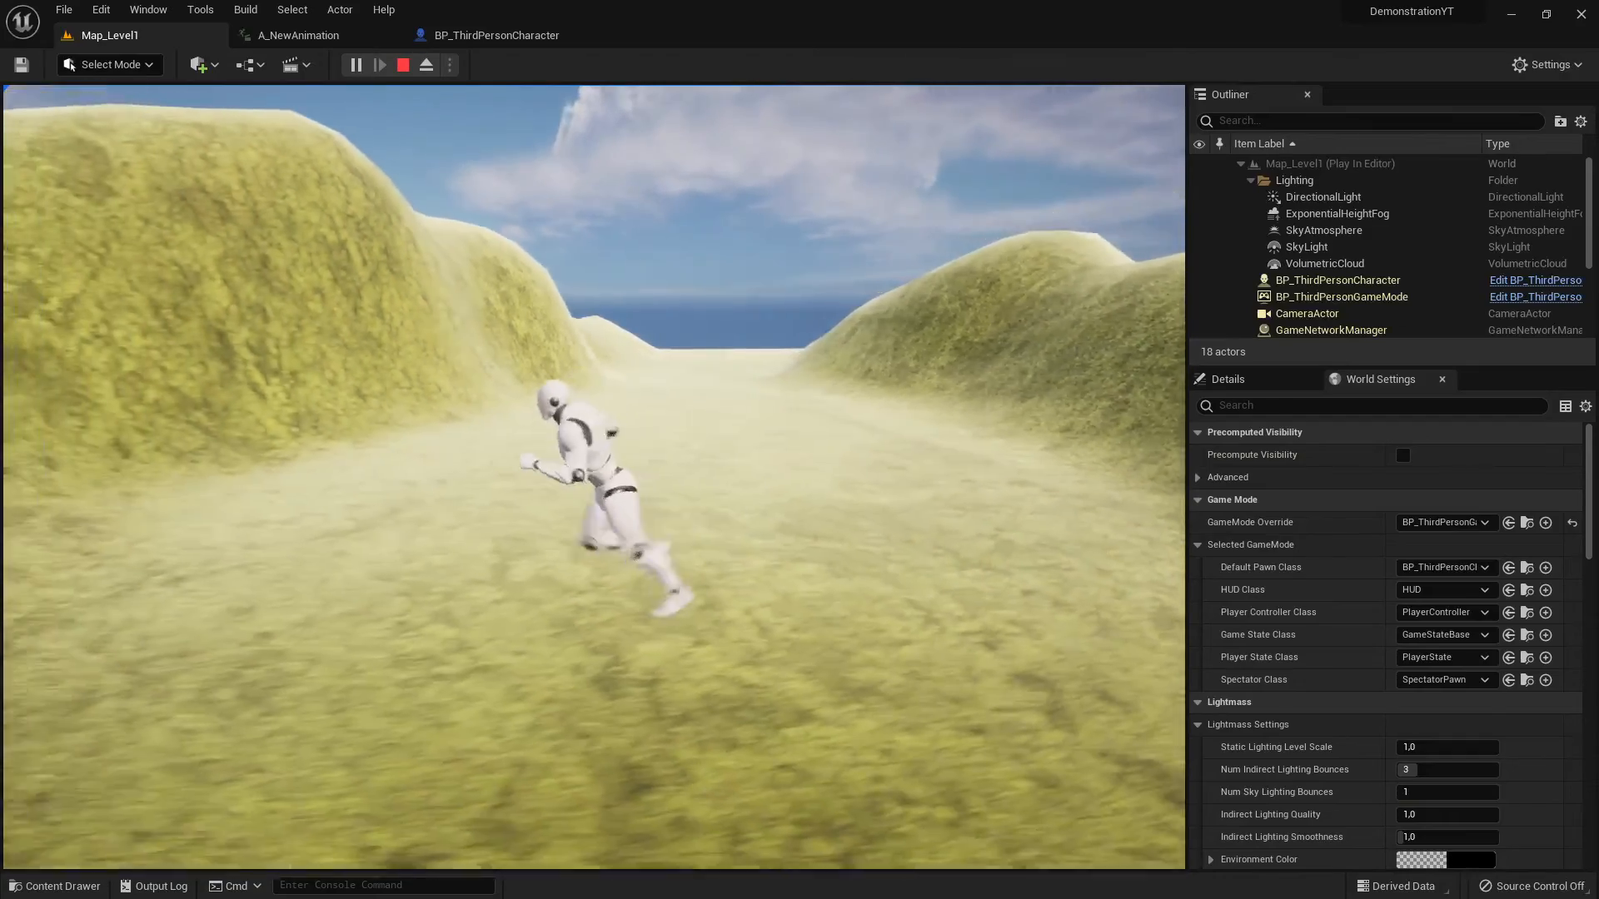
key(Escape)
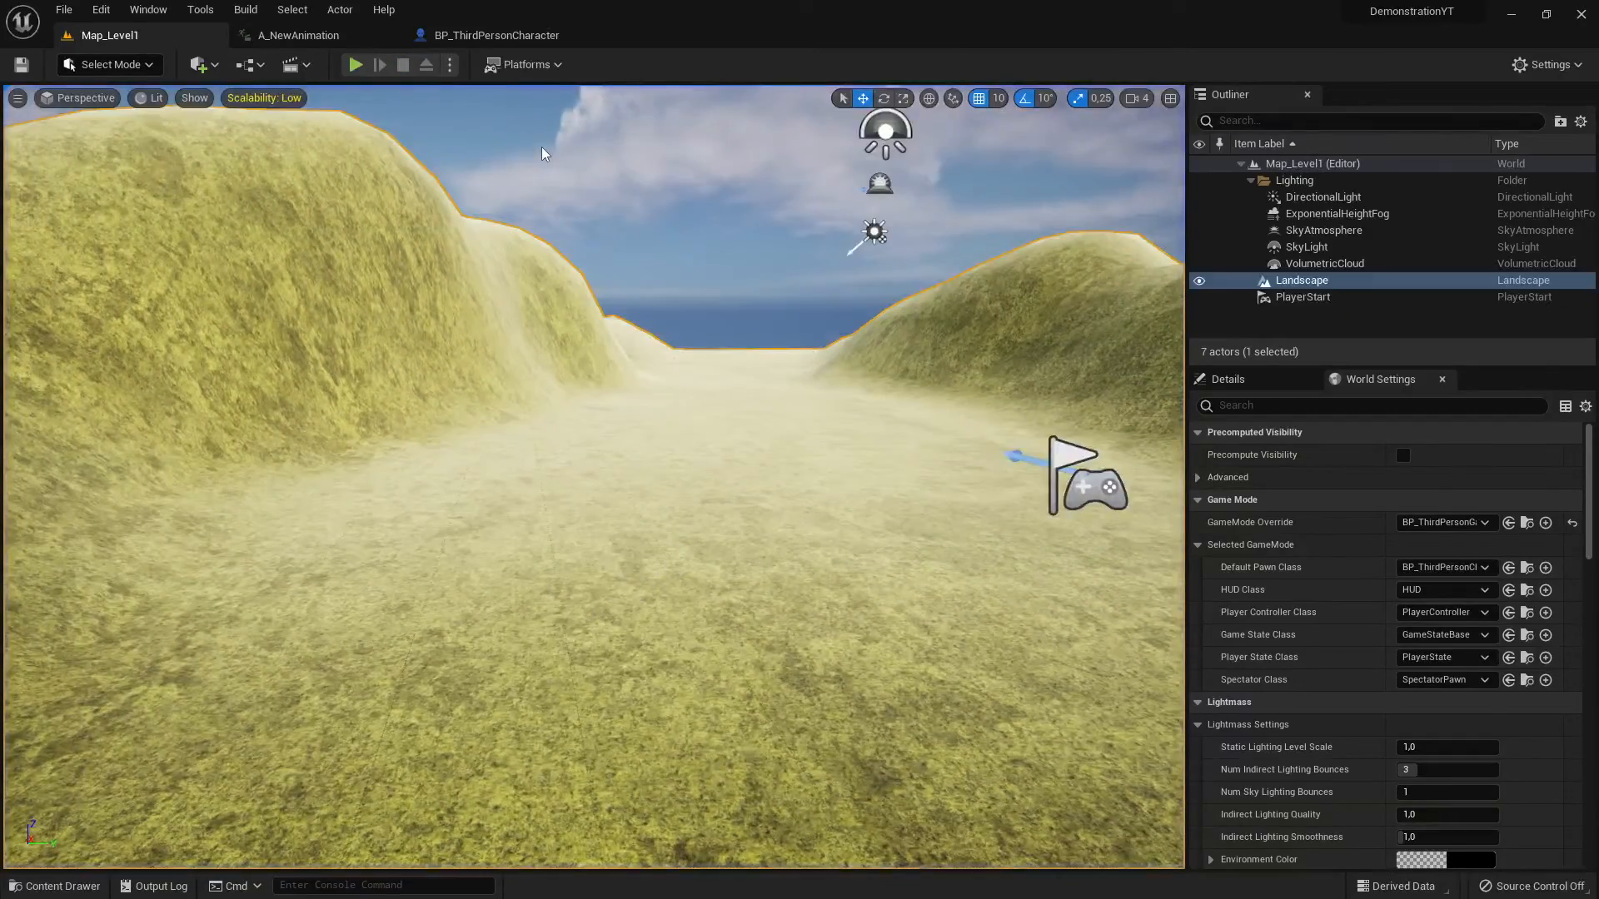
Examine the execution chain from the K event through Play Animation to Set Animation Mode in BP_ThirdPersonCharacter's Event Graph.
click(468, 34)
right_drag(400, 341, 881, 316)
right_drag(580, 348, 876, 316)
scroll(887, 342, down, 1)
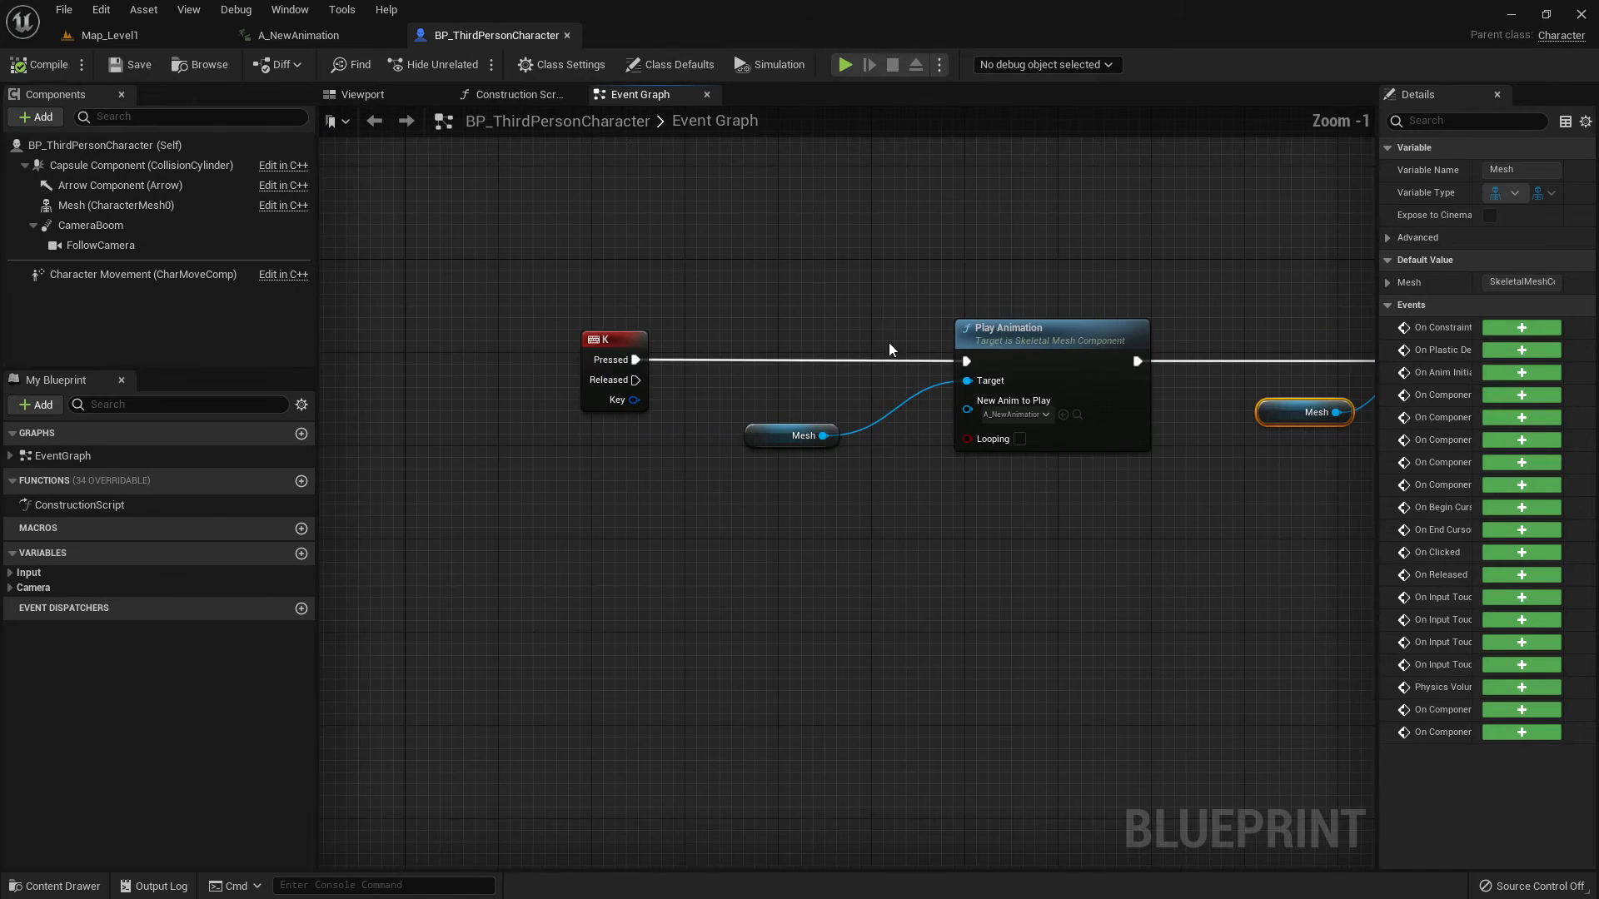
right_drag(1240, 336, 862, 332)
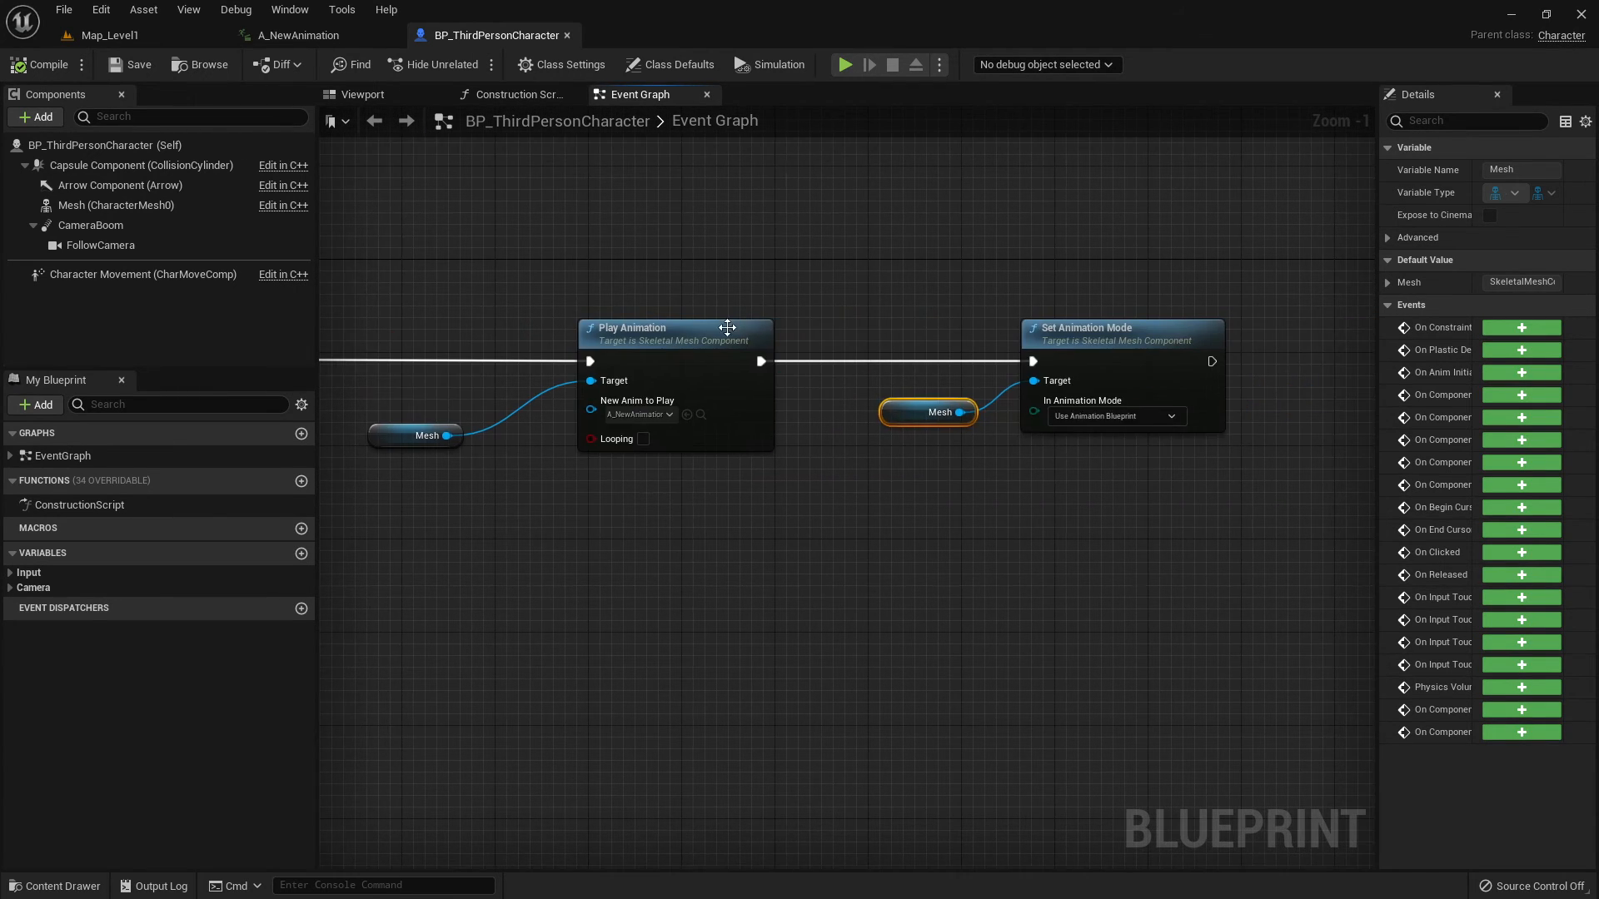
right_drag(725, 323, 1022, 315)
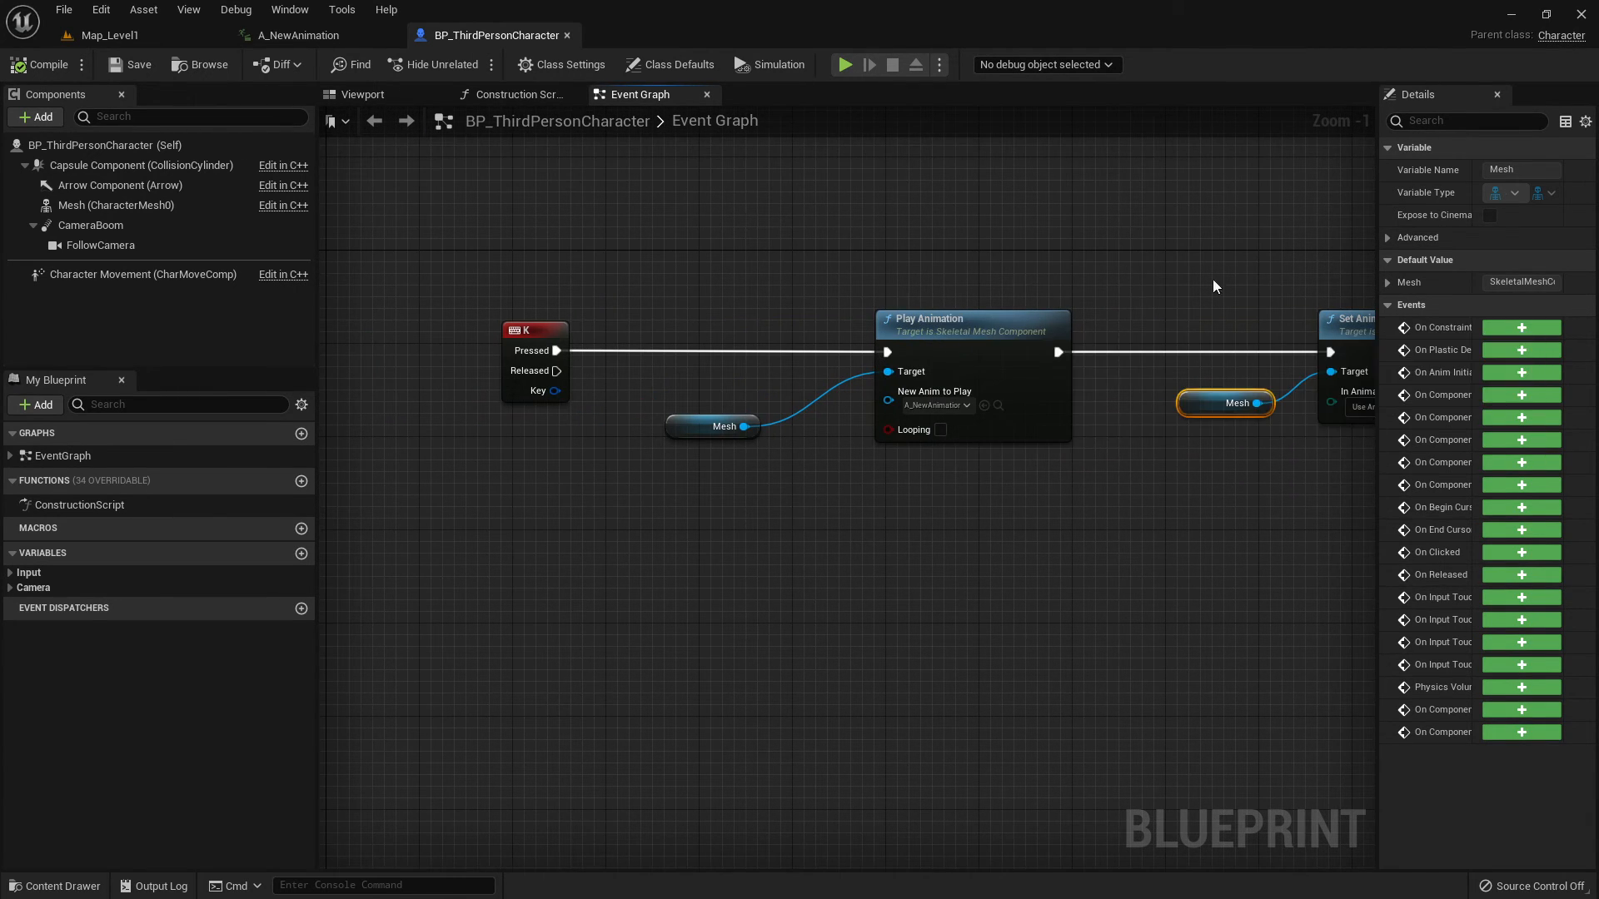
right_drag(1213, 285, 965, 313)
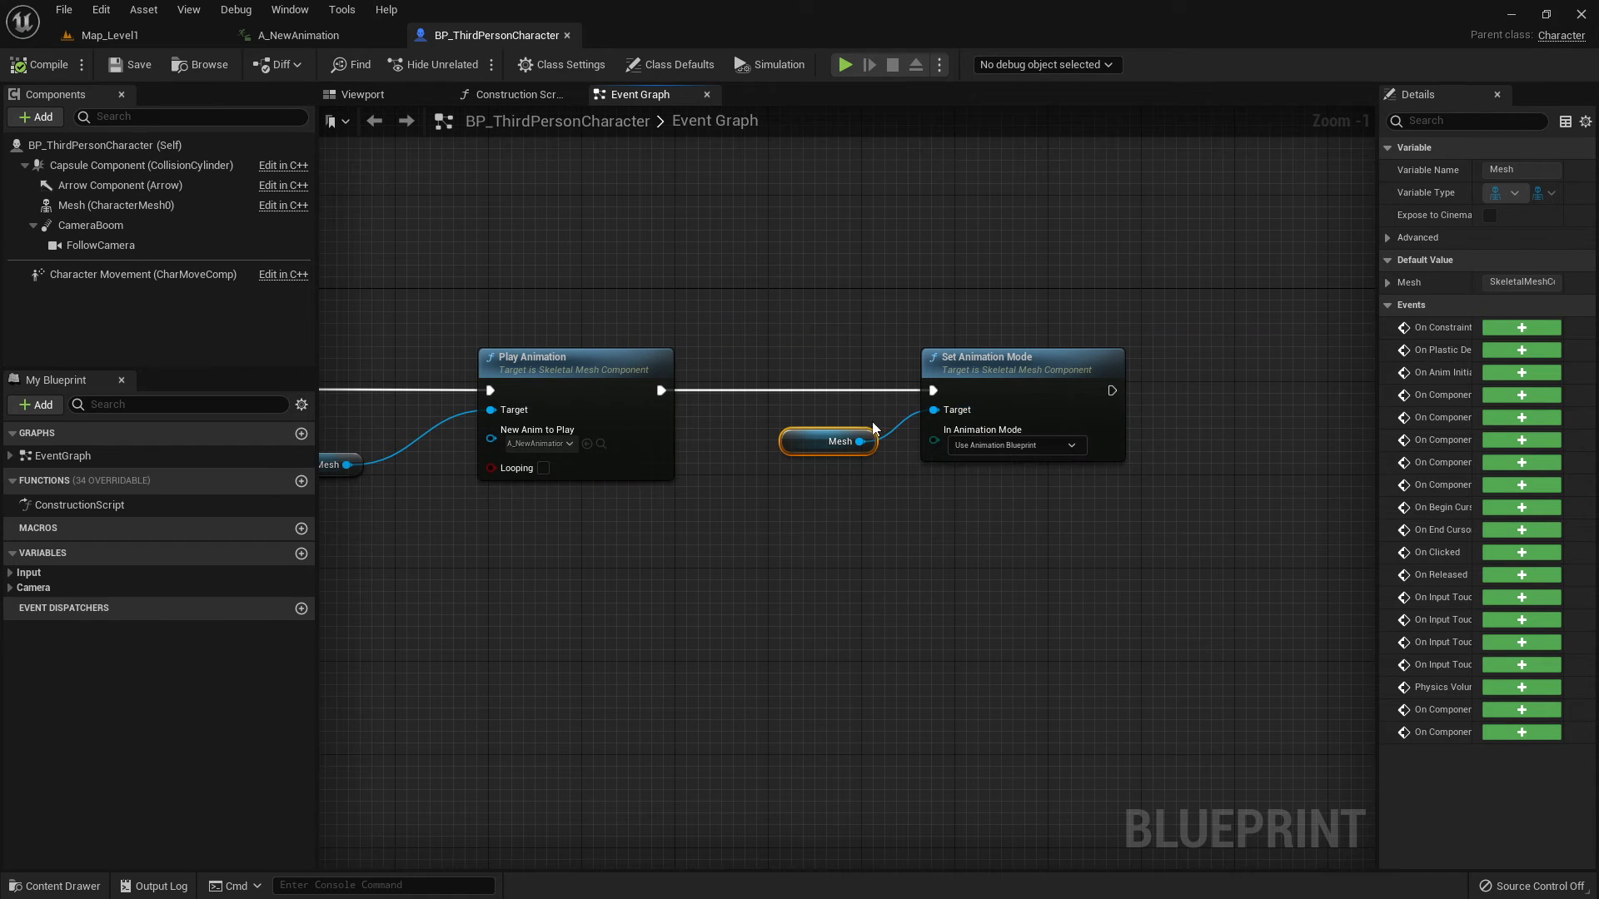
right_drag(791, 537, 908, 525)
Move Set Animation Mode and its Mesh reference together farther from Play Animation to make room between them.
drag(921, 311, 1191, 473)
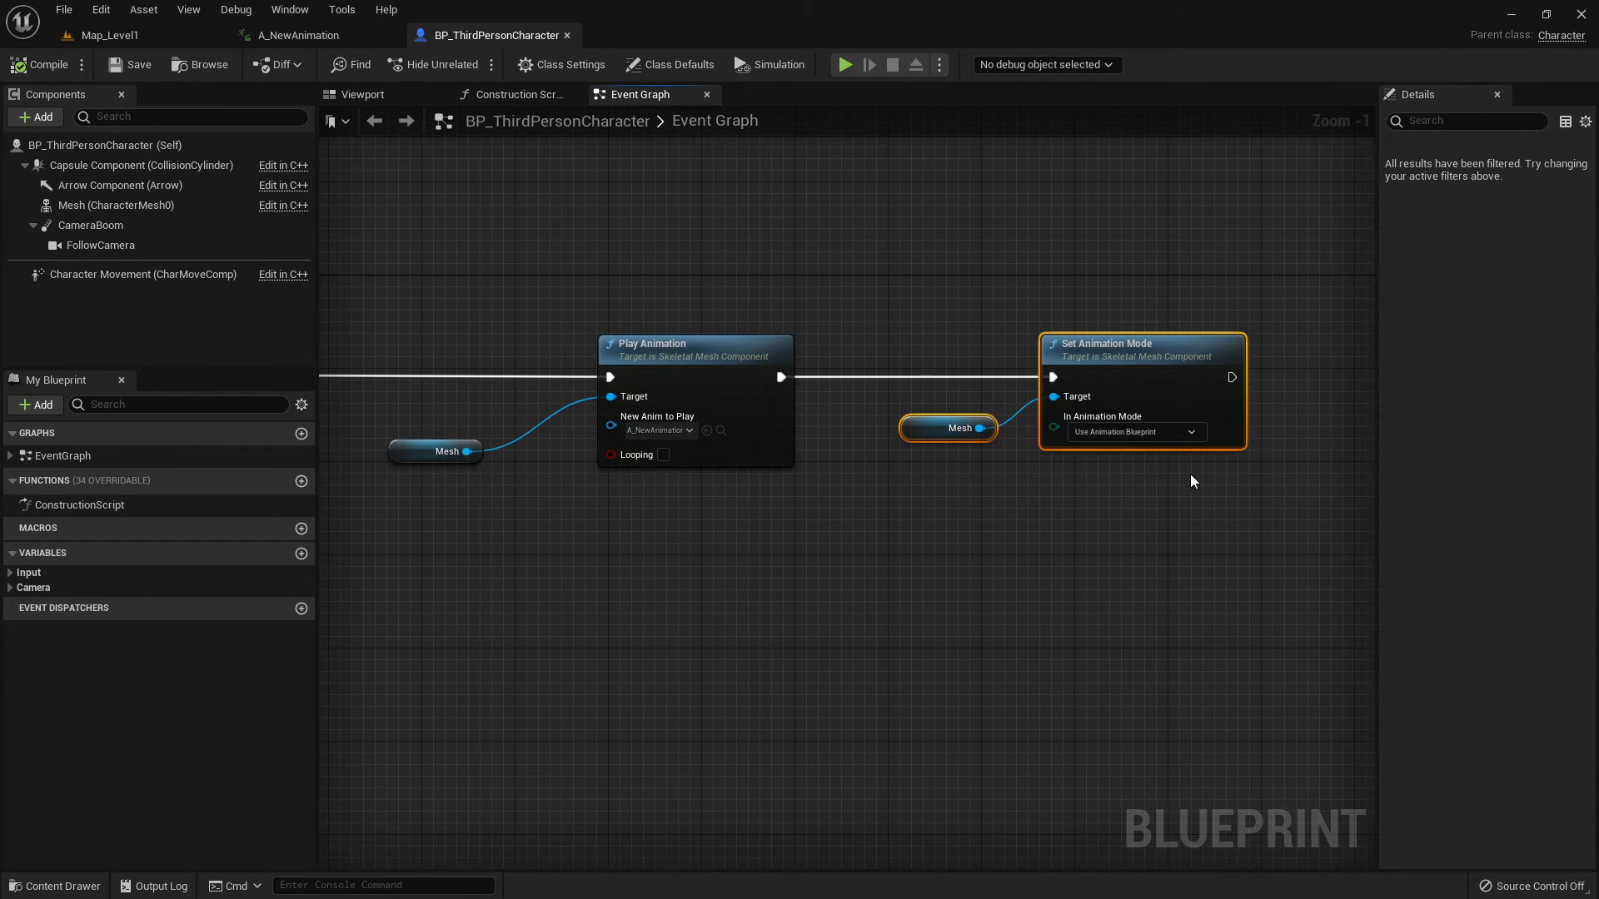
right_drag(1096, 542, 700, 521)
drag(682, 378, 1068, 371)
right_drag(714, 445, 982, 483)
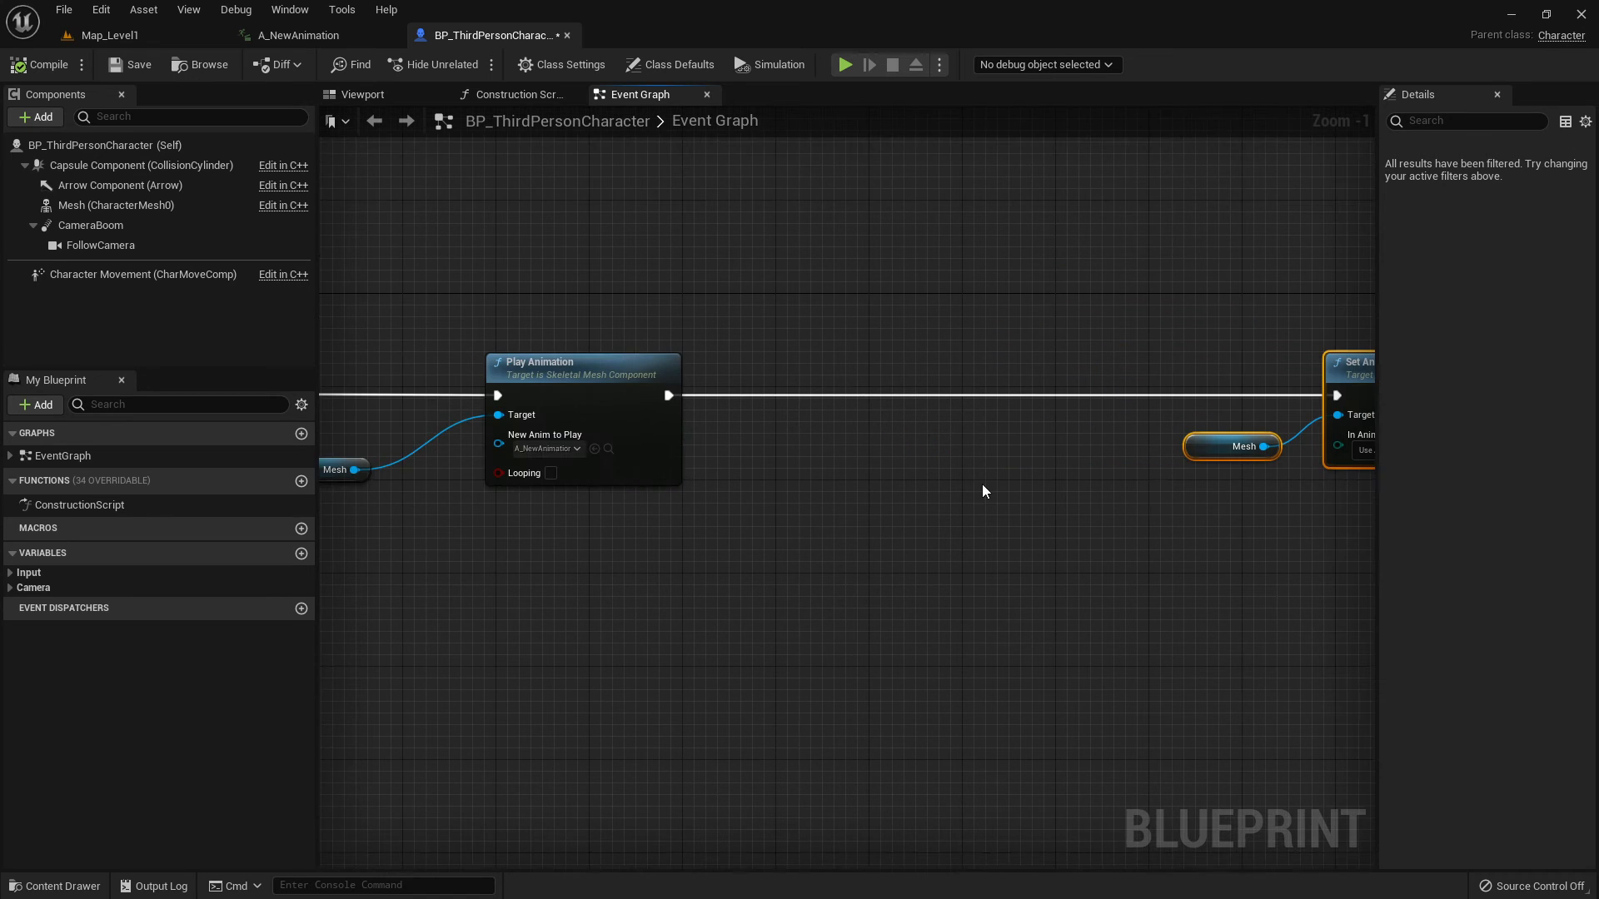
Insert a Delay node in the execution line between Play Animation and Set Animation Mode.
drag(668, 396, 906, 367)
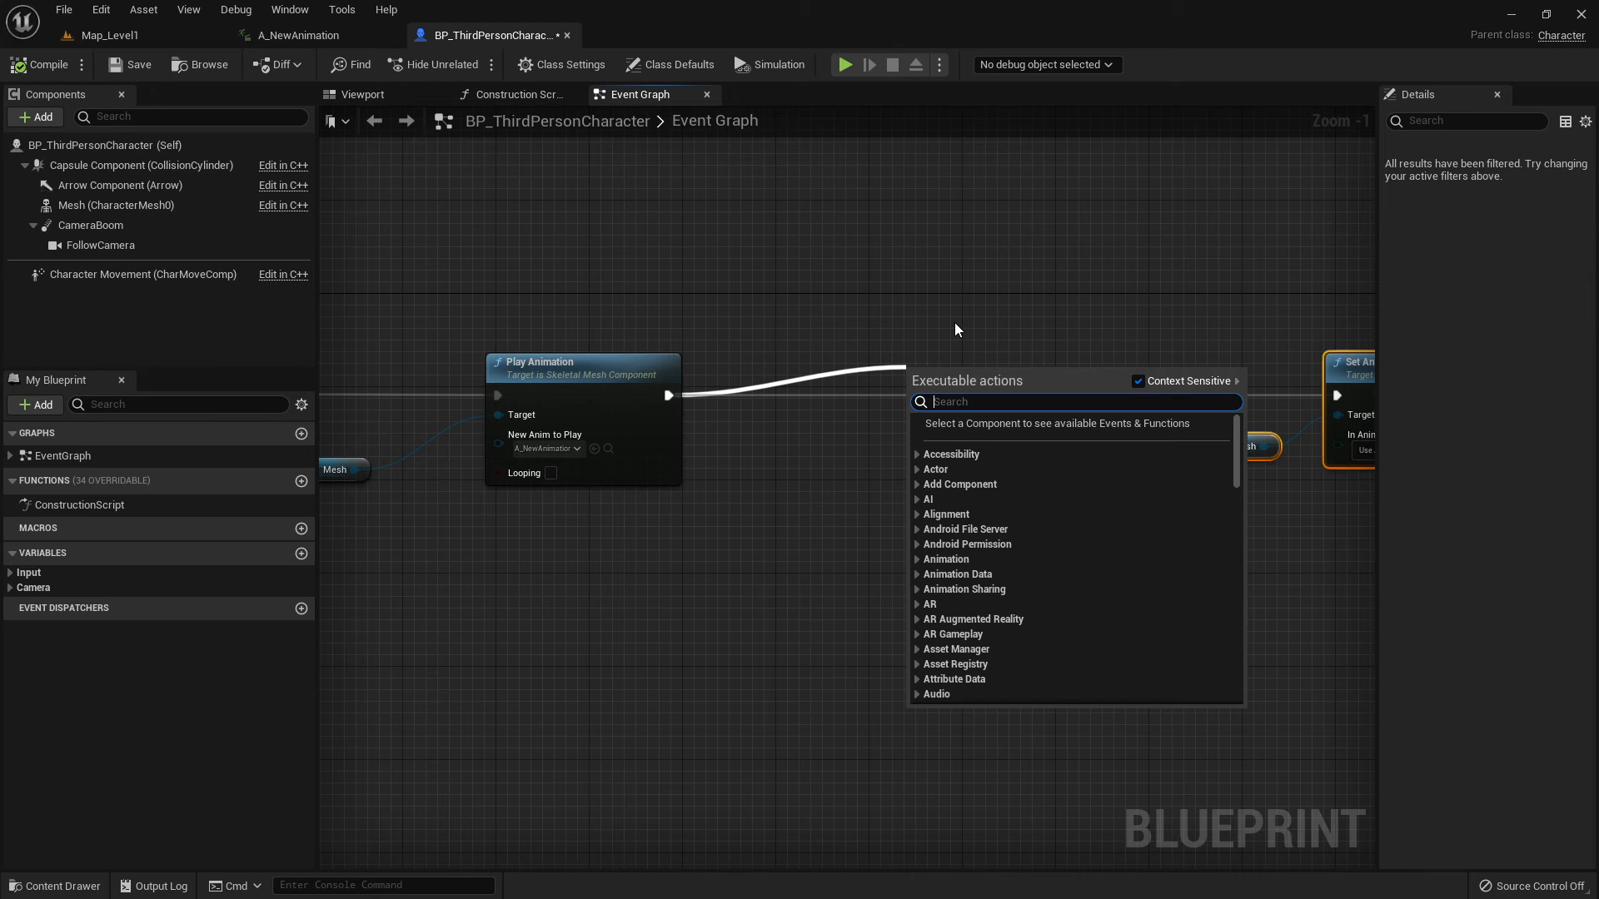
text(de)
text(lay)
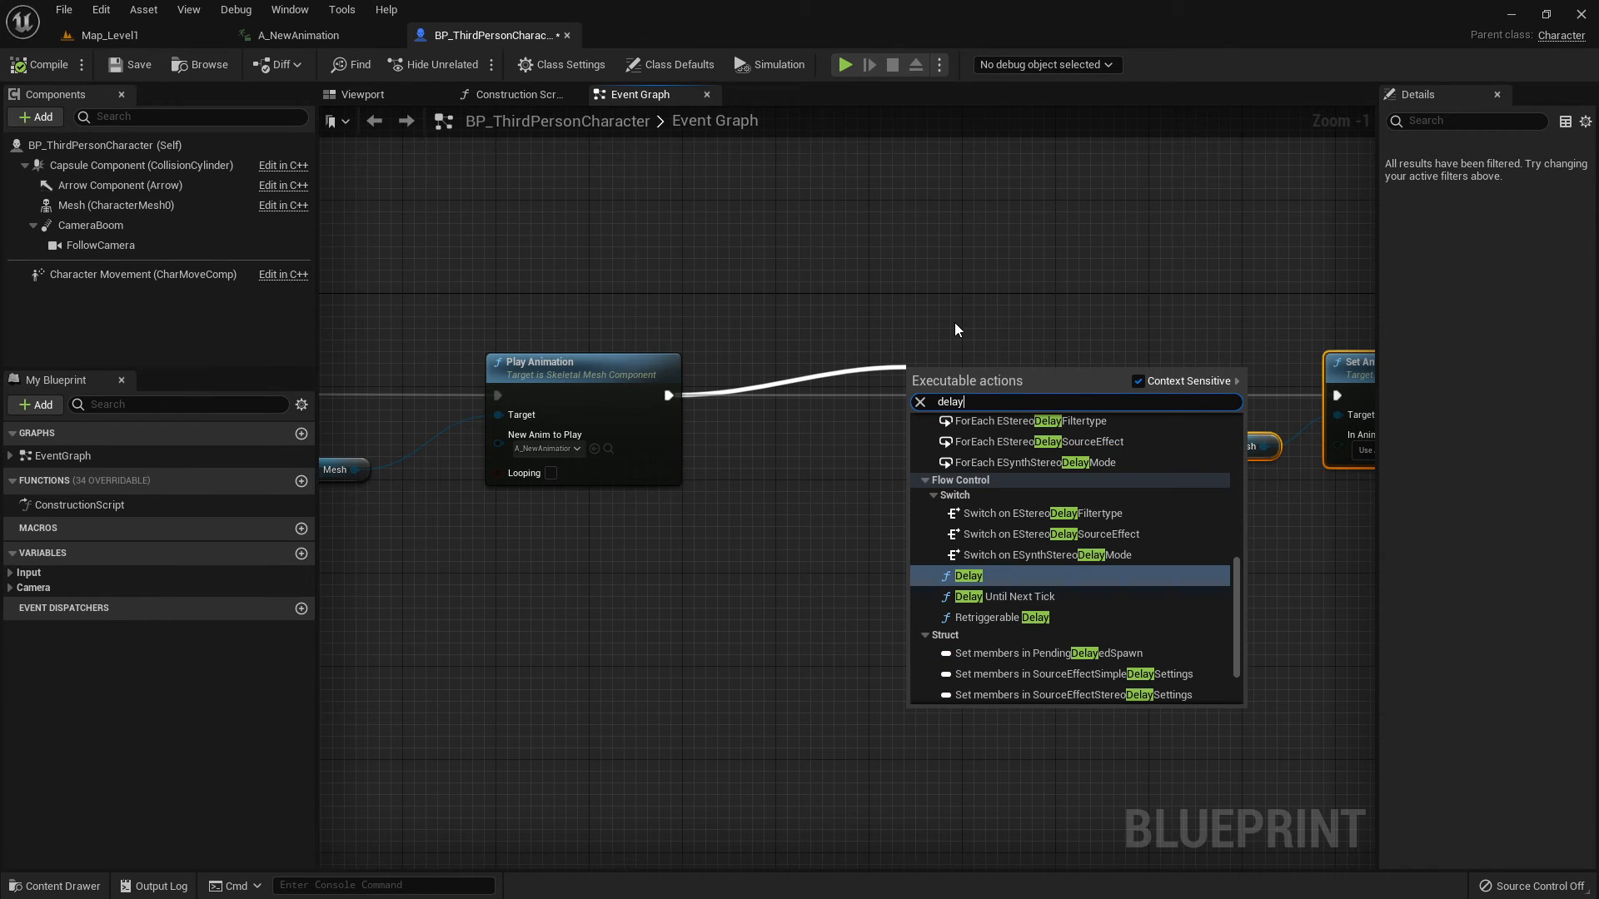
key(Return)
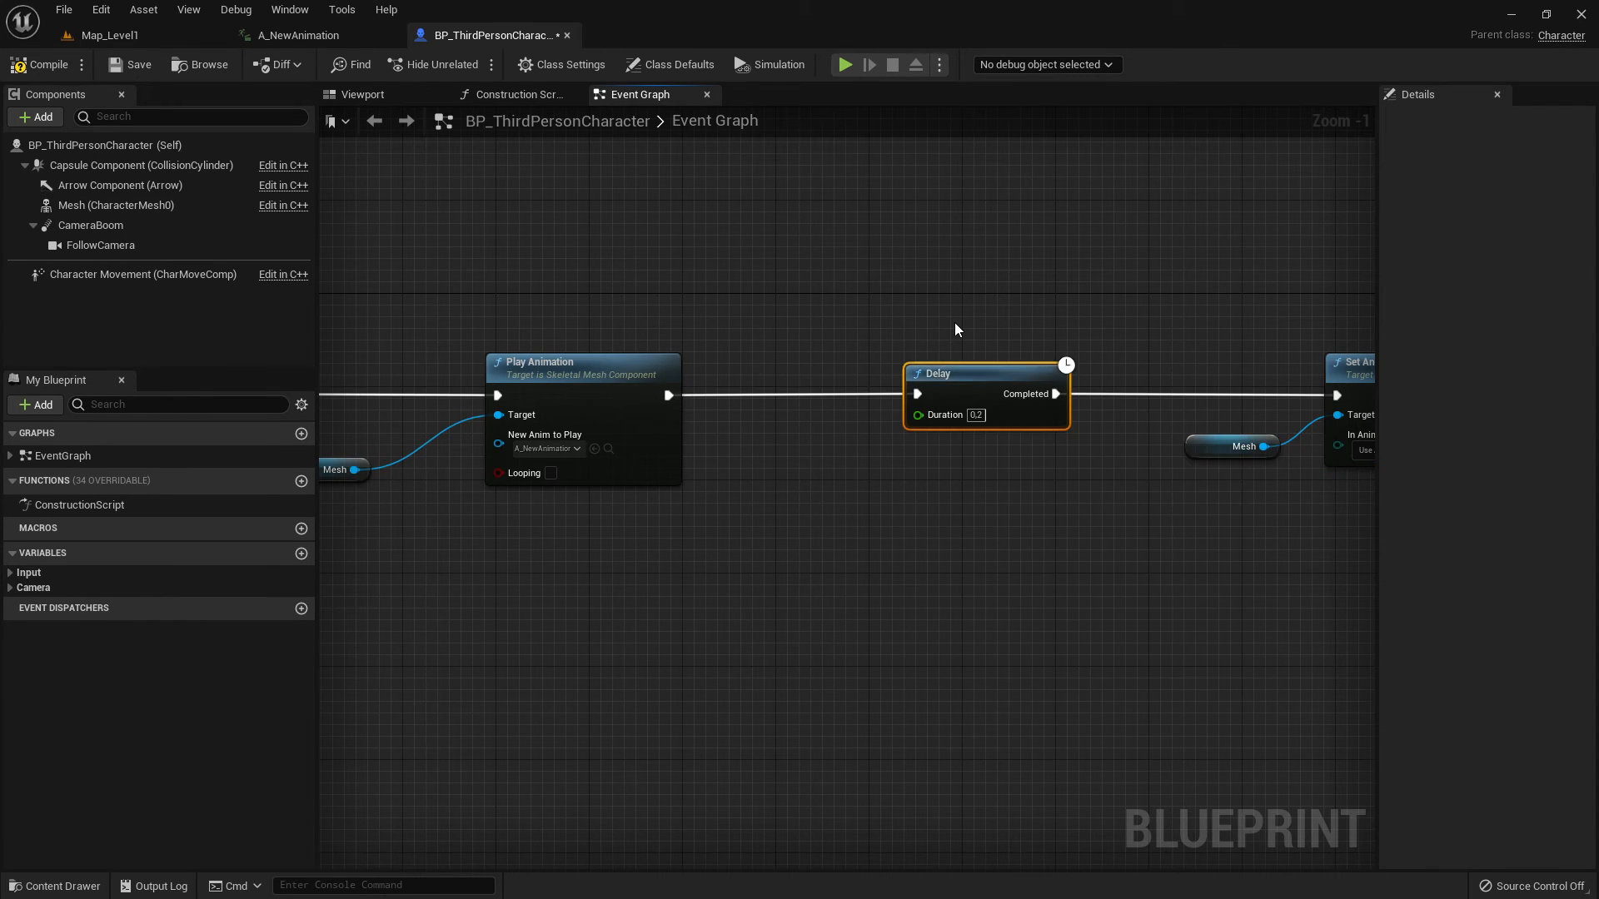
click(976, 415)
Pause the A_NewAnimation preview and scrub to the end of its timeline to read the animation's length in seconds.
click(300, 37)
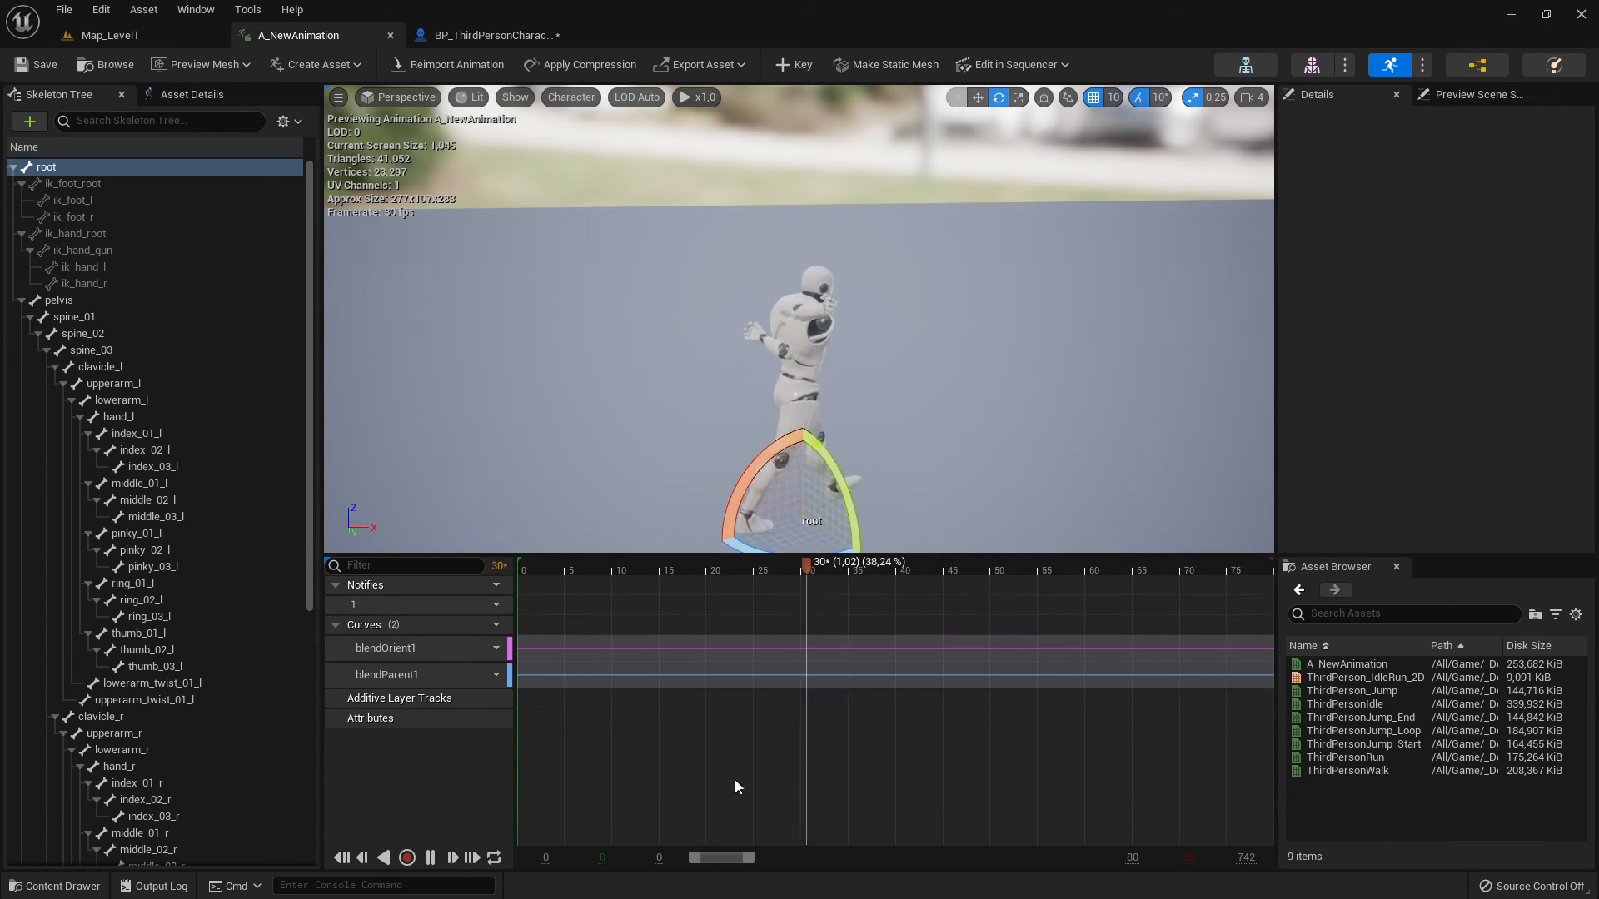
click(433, 857)
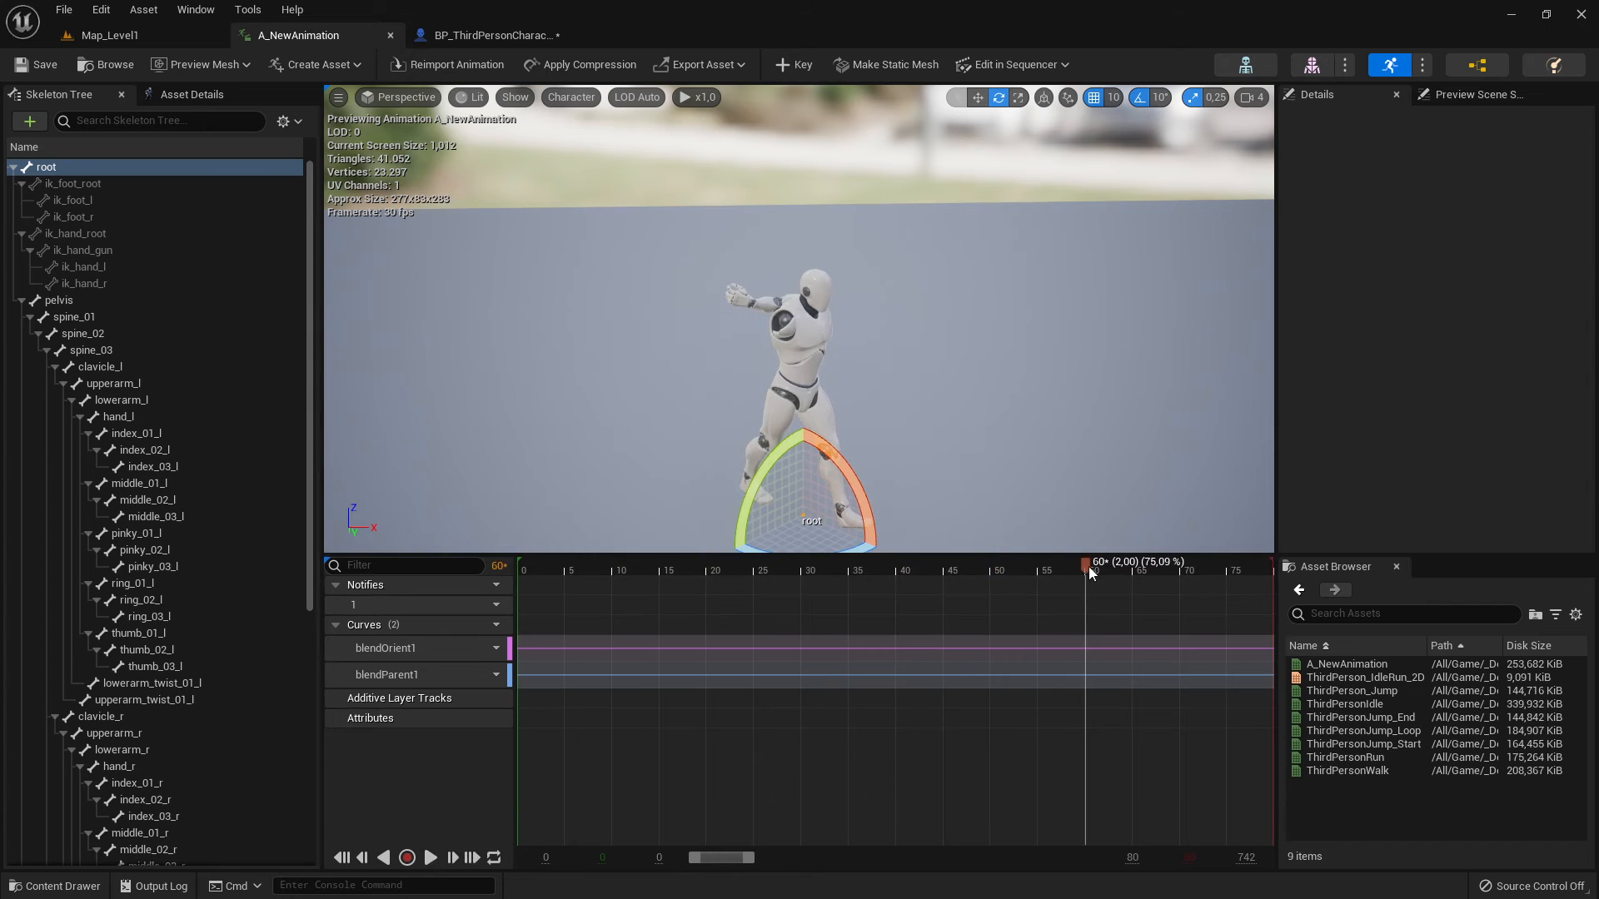
drag(1077, 565, 1273, 571)
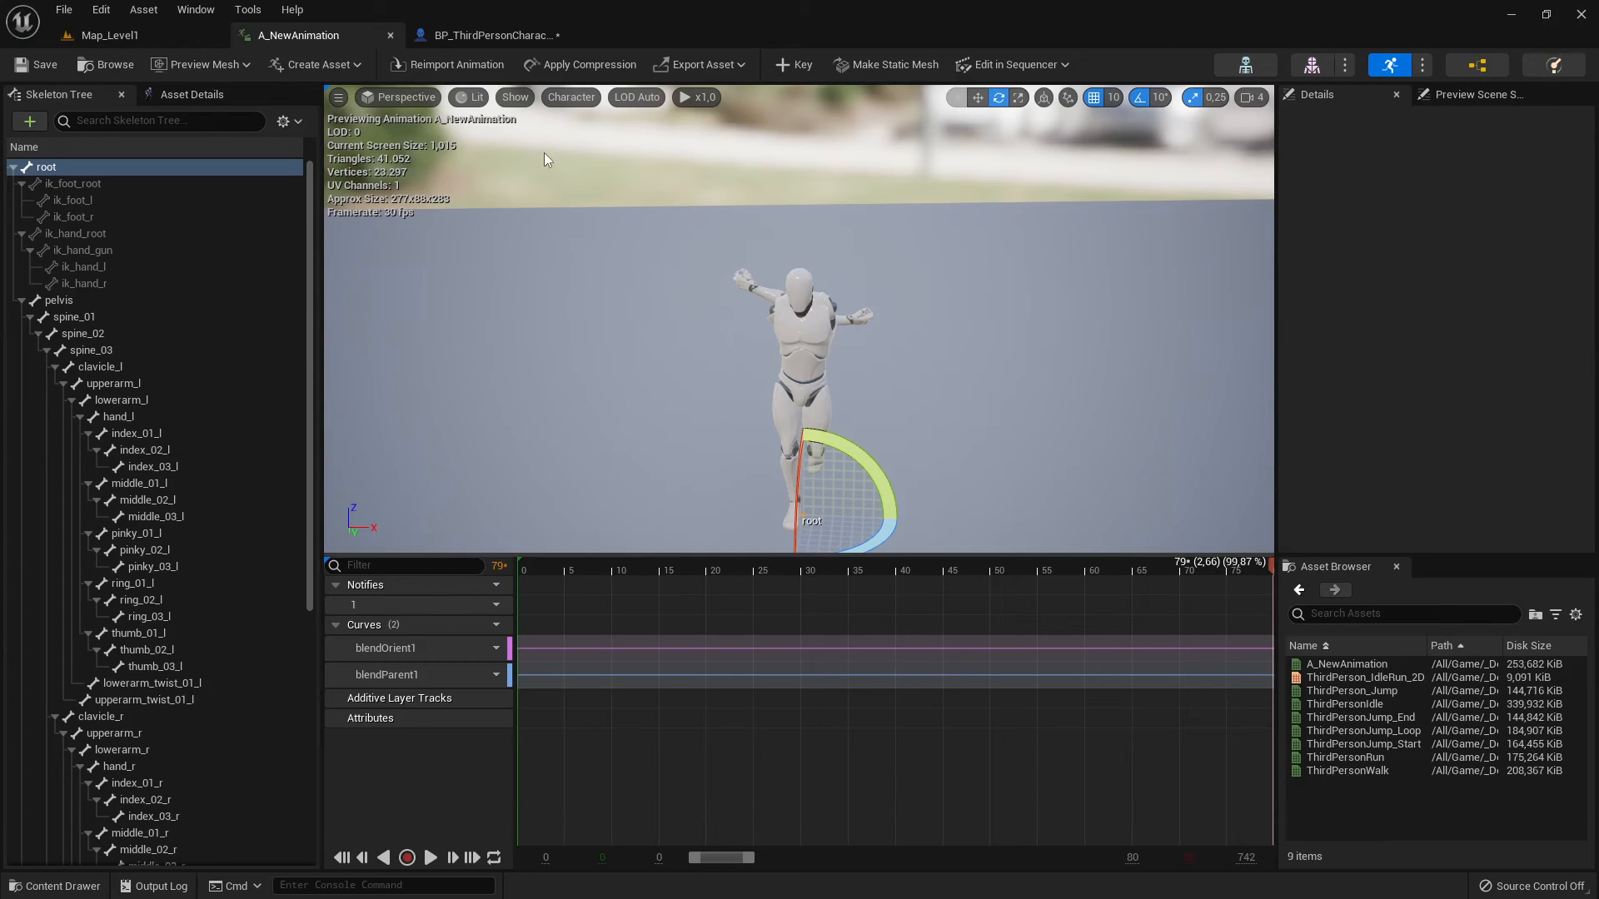
Set the Delay node's Duration to 2,7 seconds in BP_ThirdPersonCharacter, rechecking the length of A_NewAnimation.
click(471, 36)
click(978, 417)
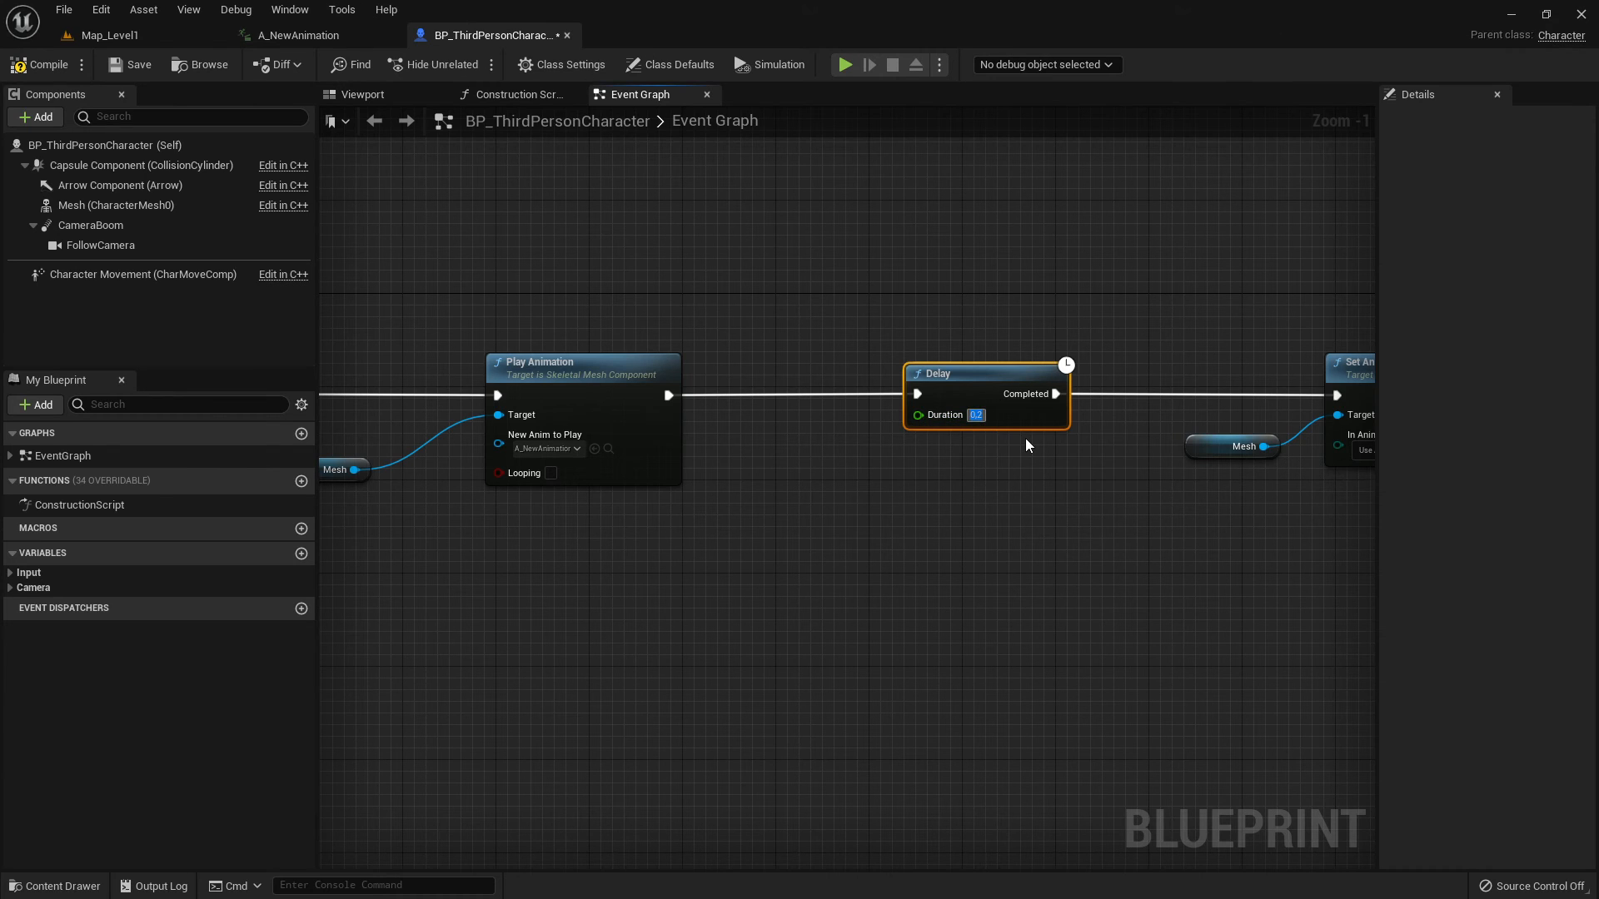
key(BackSpace)
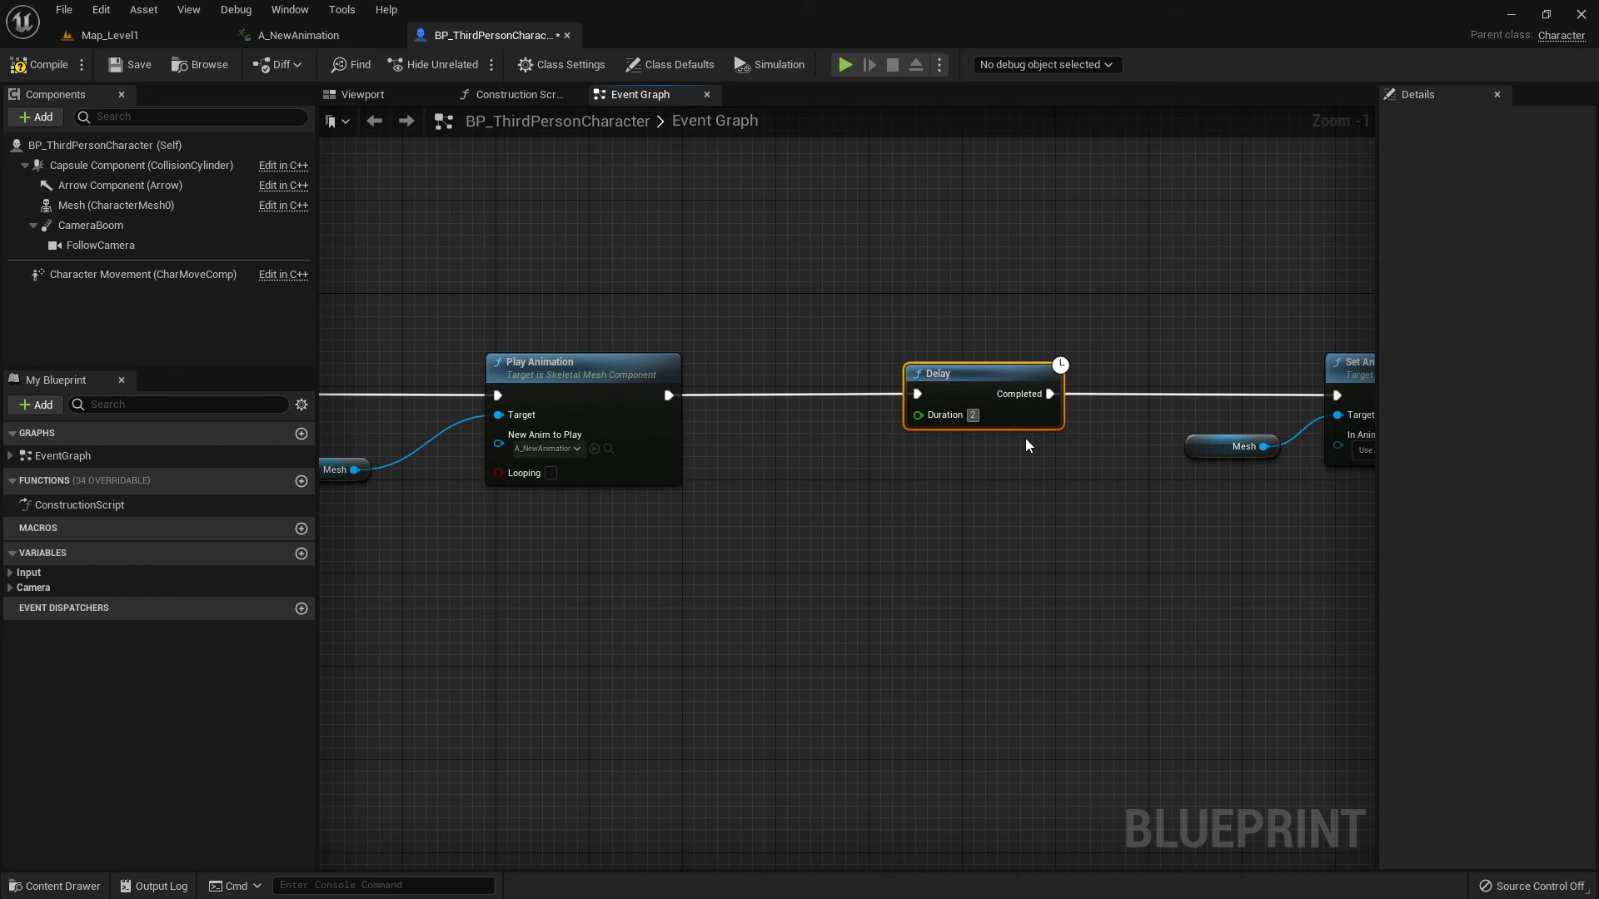
text(2)
click(316, 36)
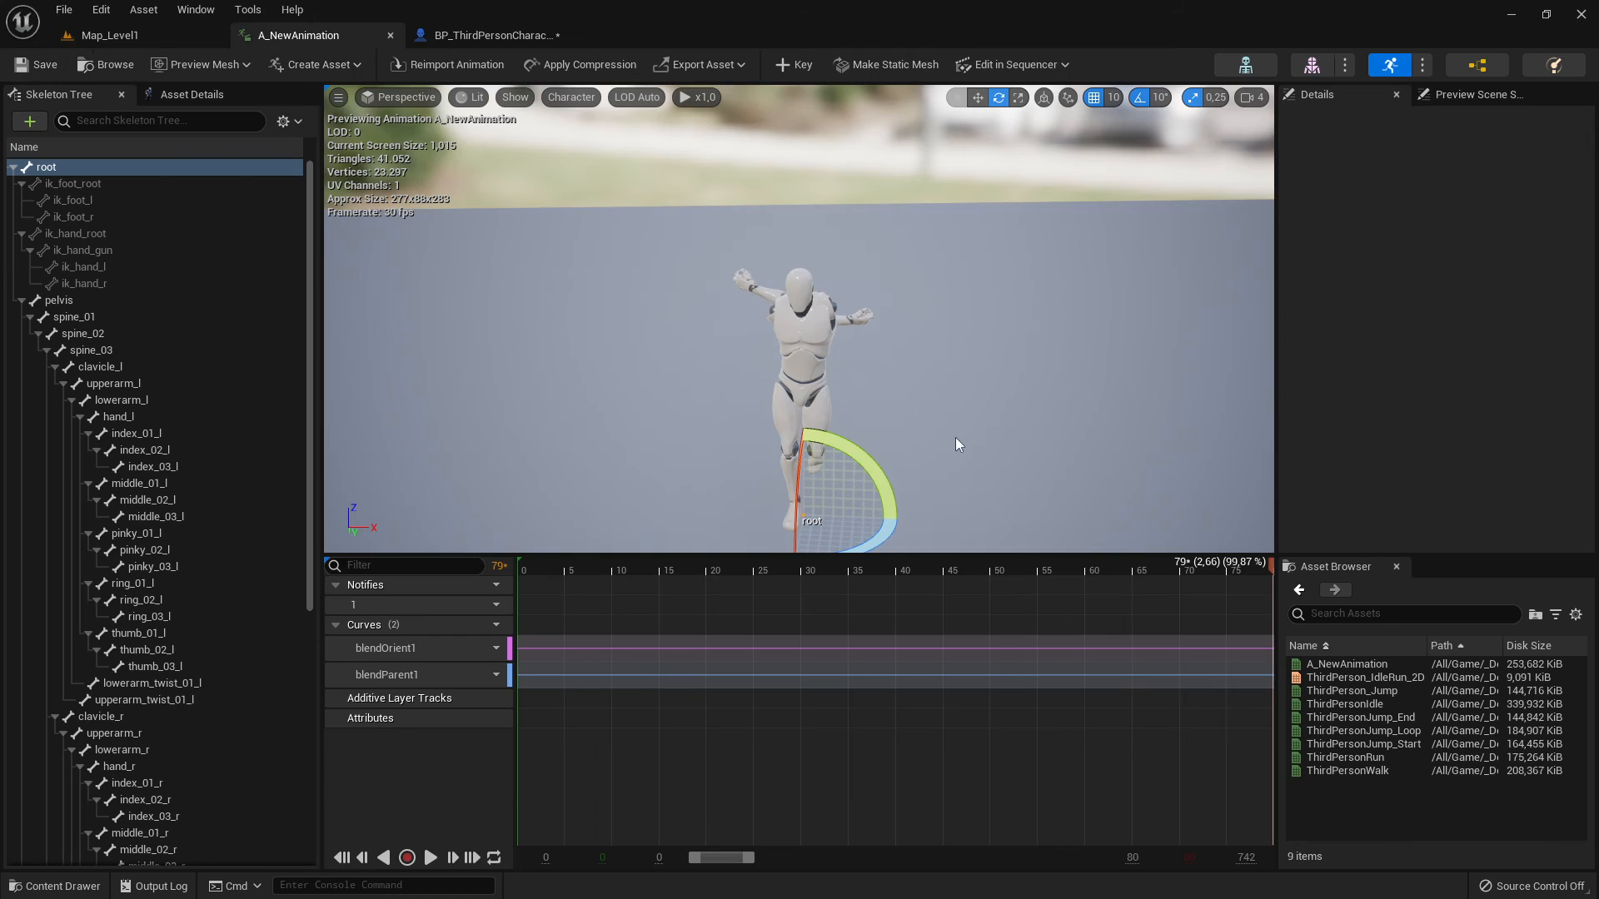
click(434, 36)
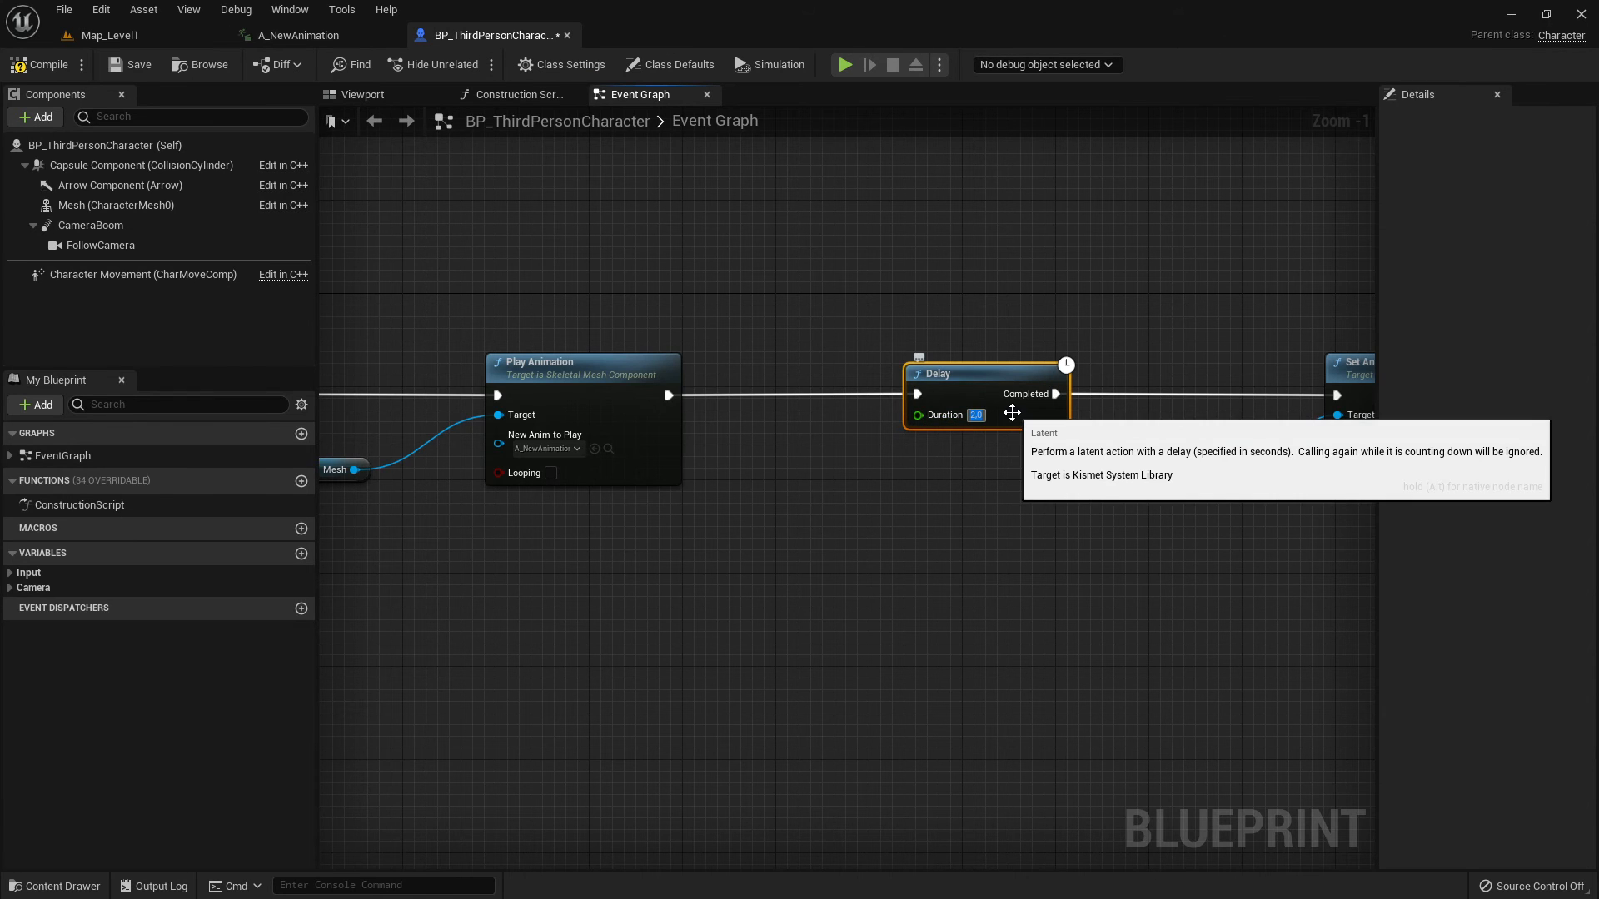
key(BackSpace)
text(5)
key(BackSpace)
text(7)
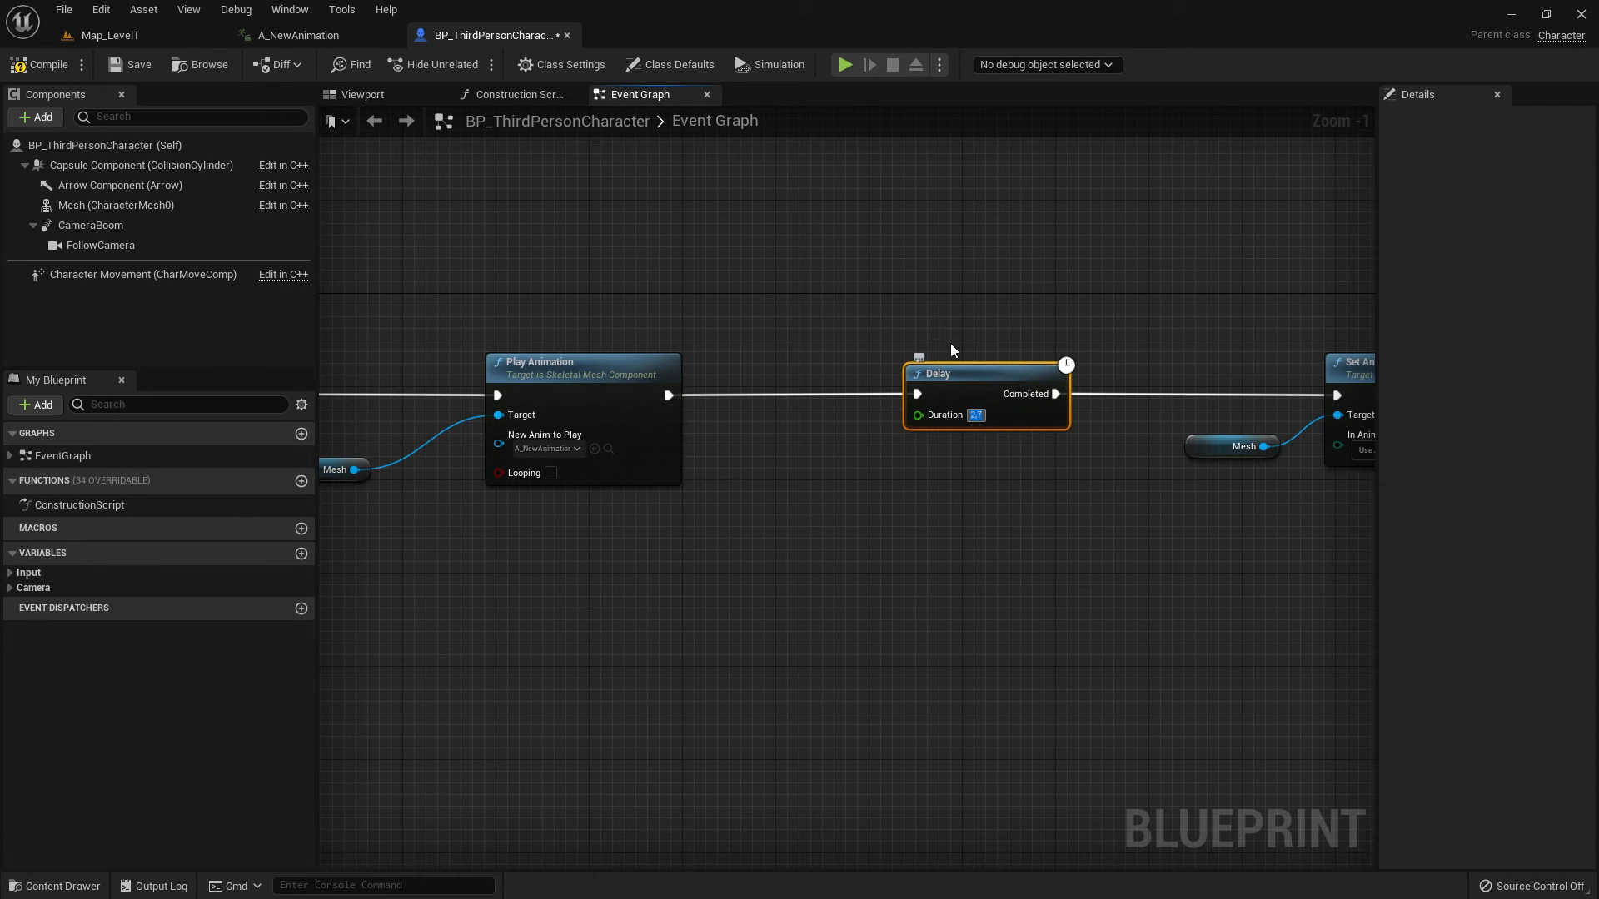
Review the node chain from the K event through Play Animation and Delay to Set Animation Mode.
right_drag(963, 298, 810, 298)
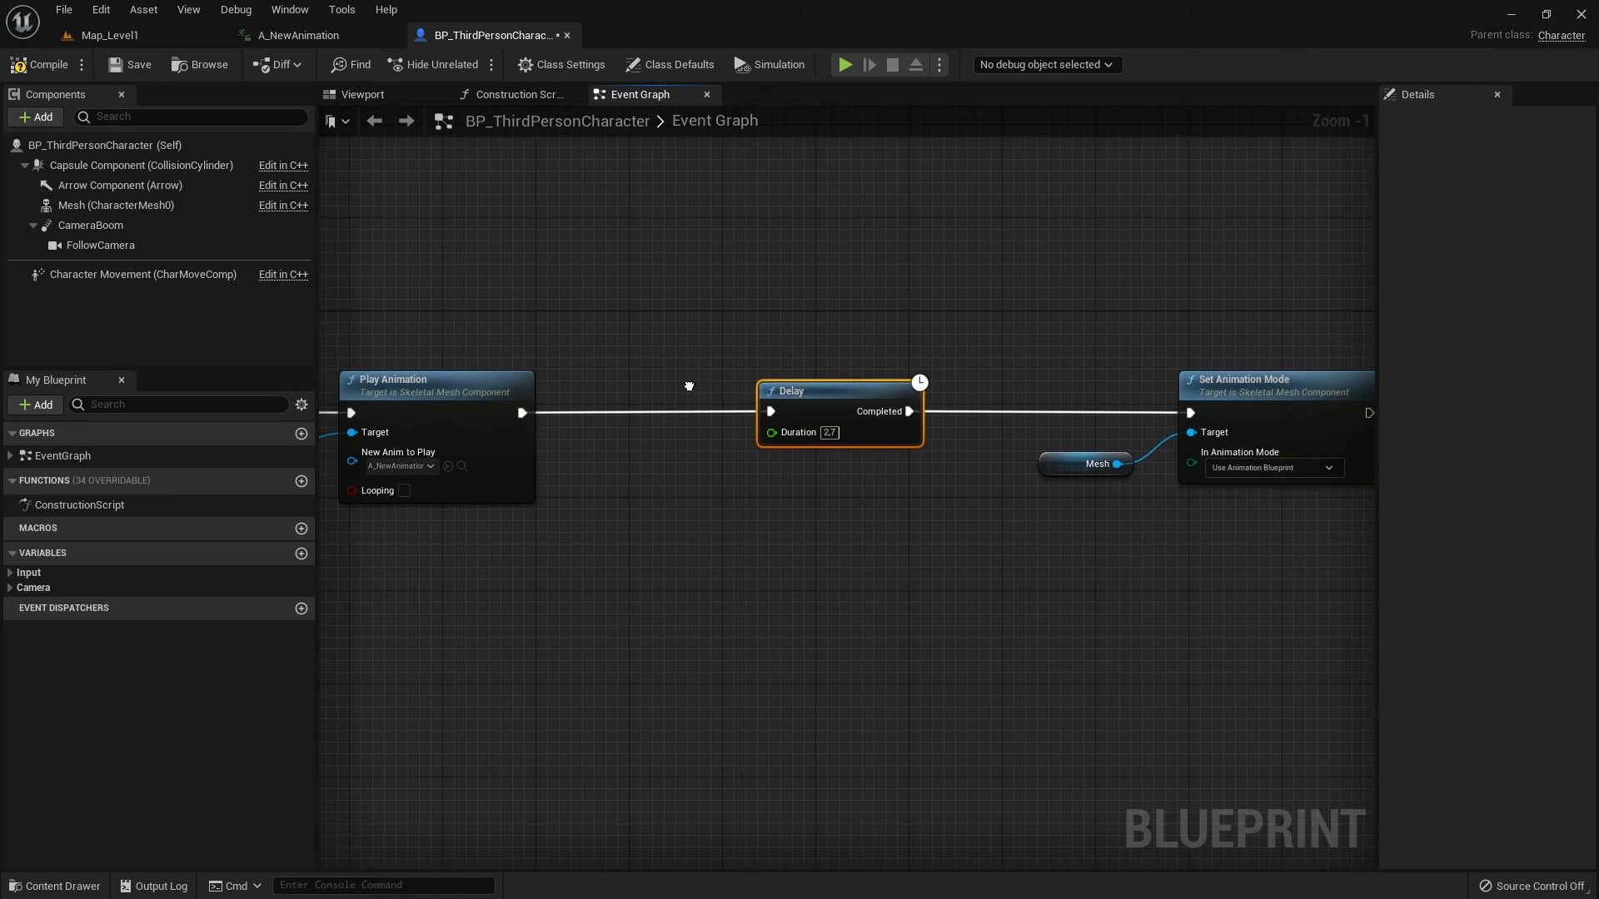
right_drag(714, 410, 941, 407)
scroll(807, 356, down, 2)
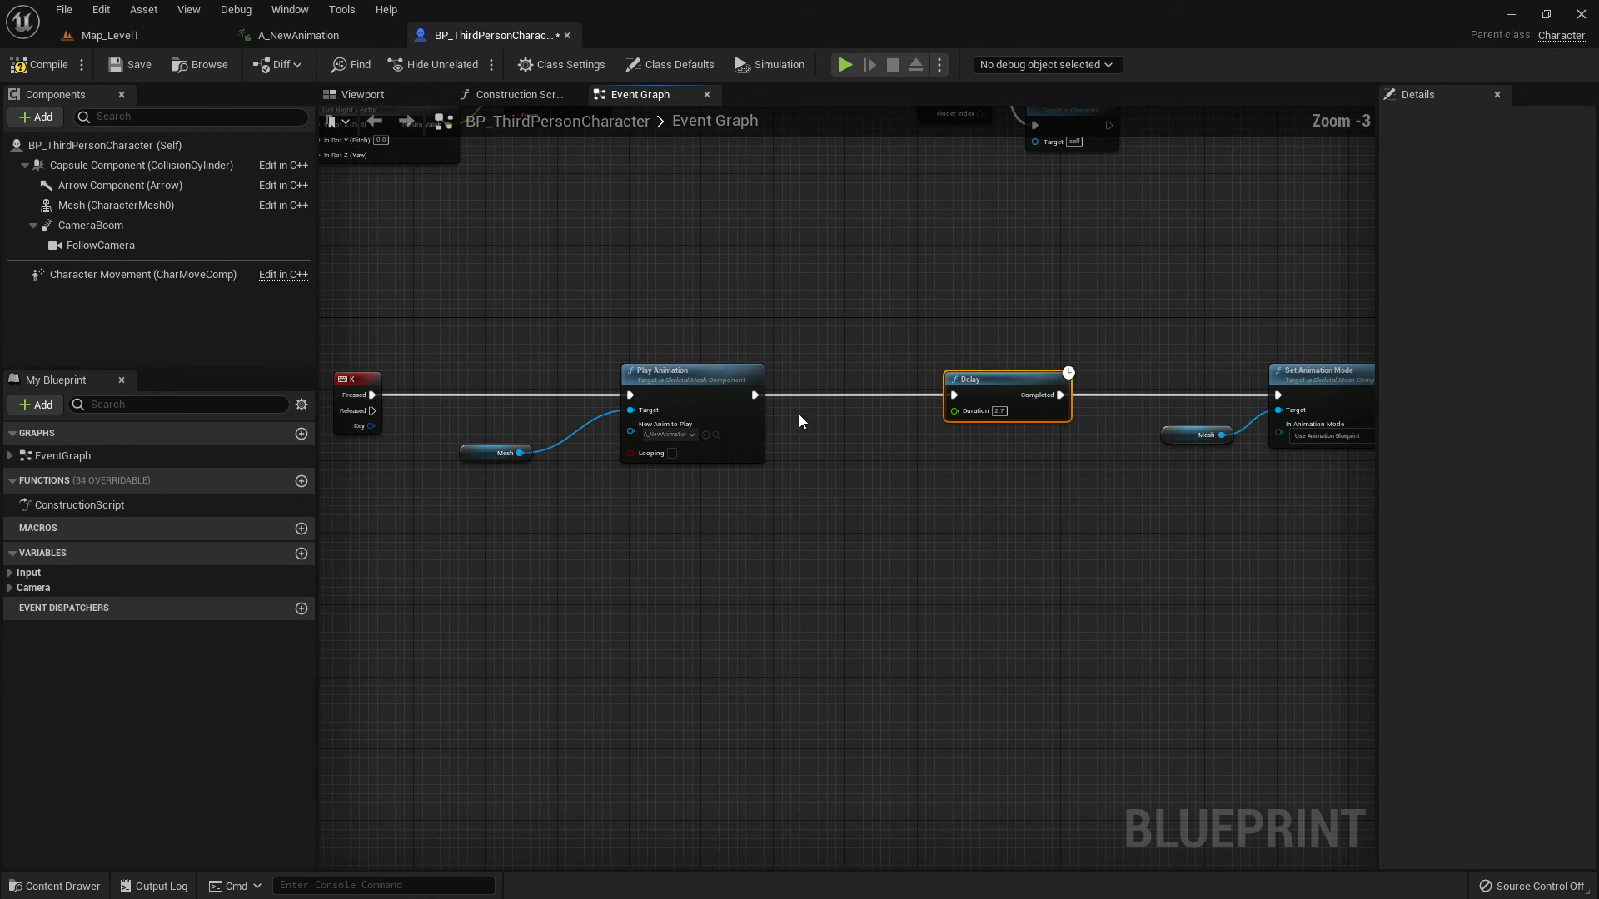
scroll(866, 505, up, 2)
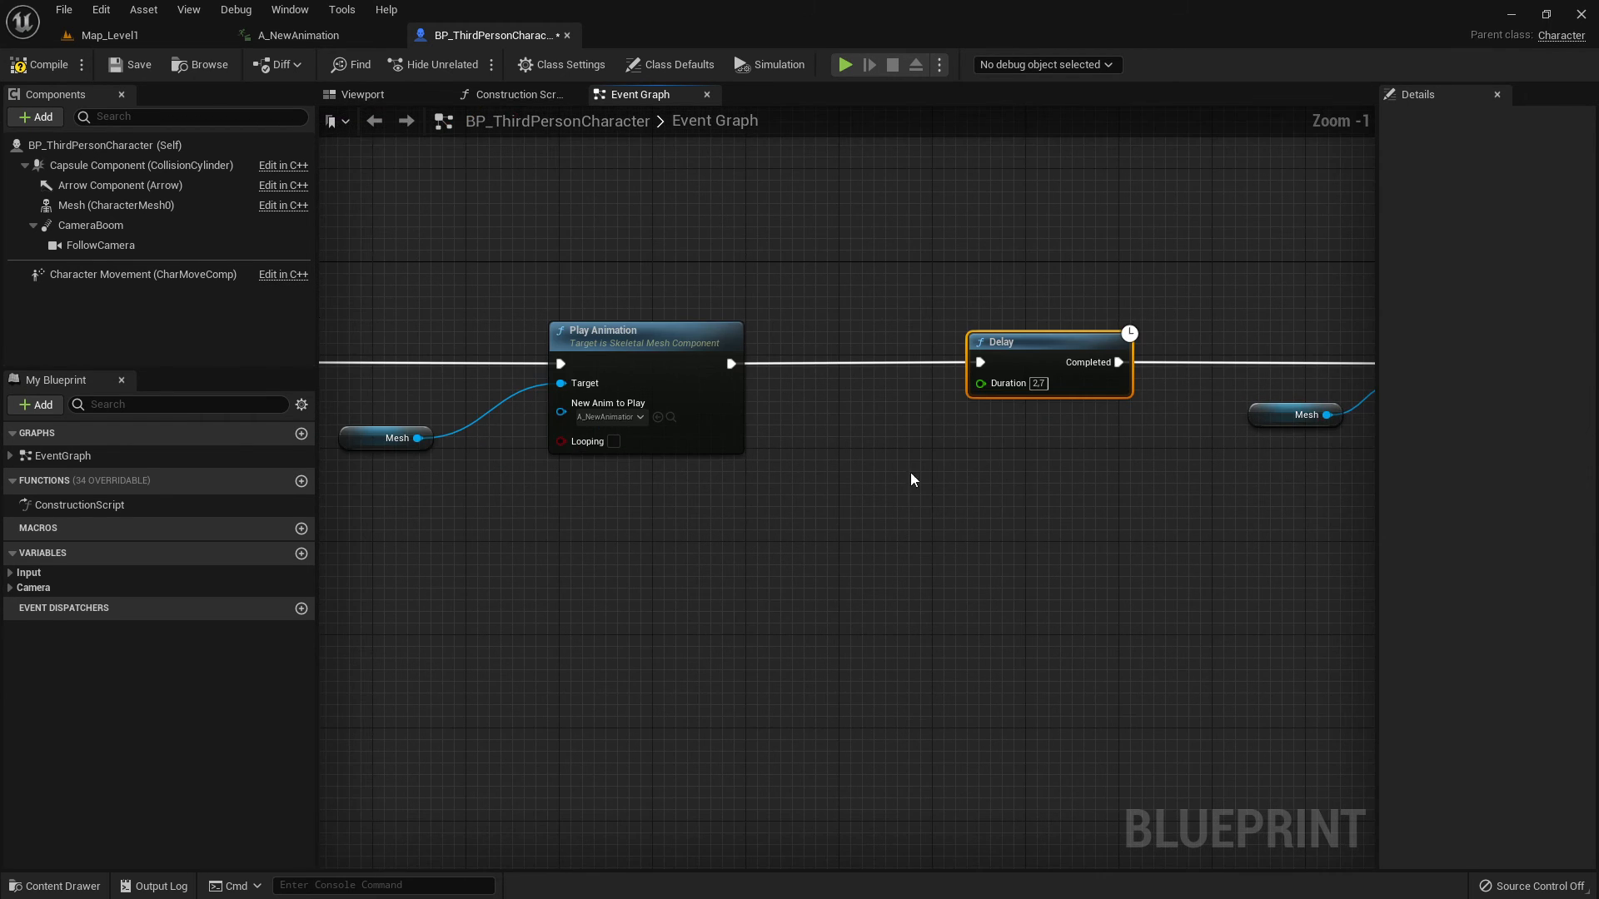
right_drag(1004, 460, 838, 491)
mouse_move(744, 304)
right_down()
mouse_move(797, 336)
mouse_move(1001, 322)
right_up()
right_drag(466, 333, 890, 352)
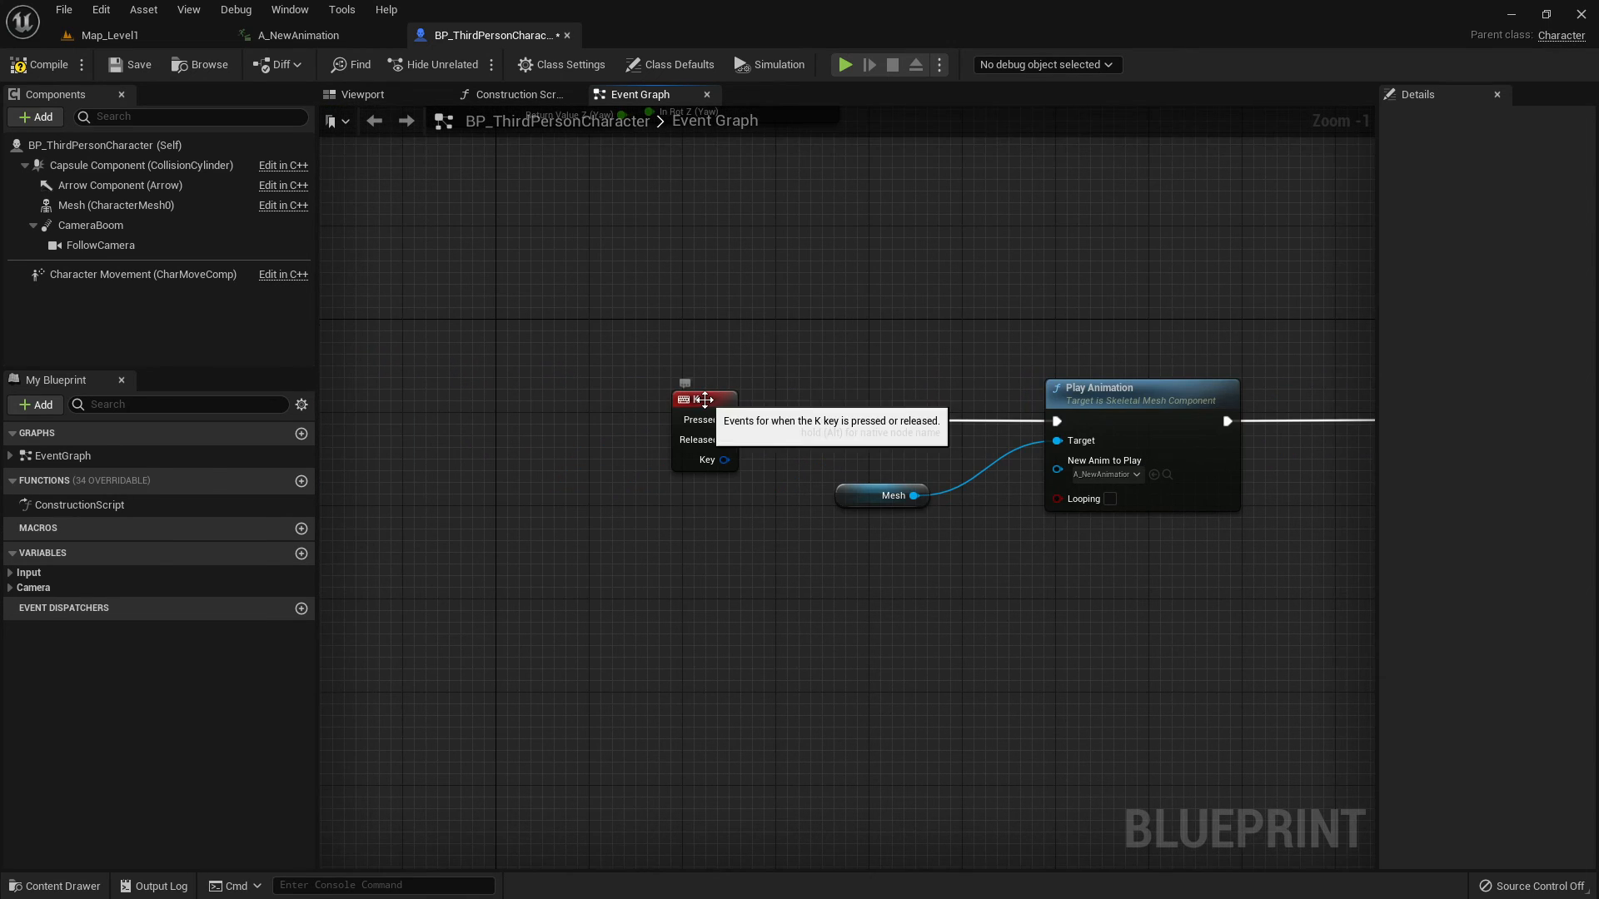
right_drag(1013, 378, 682, 393)
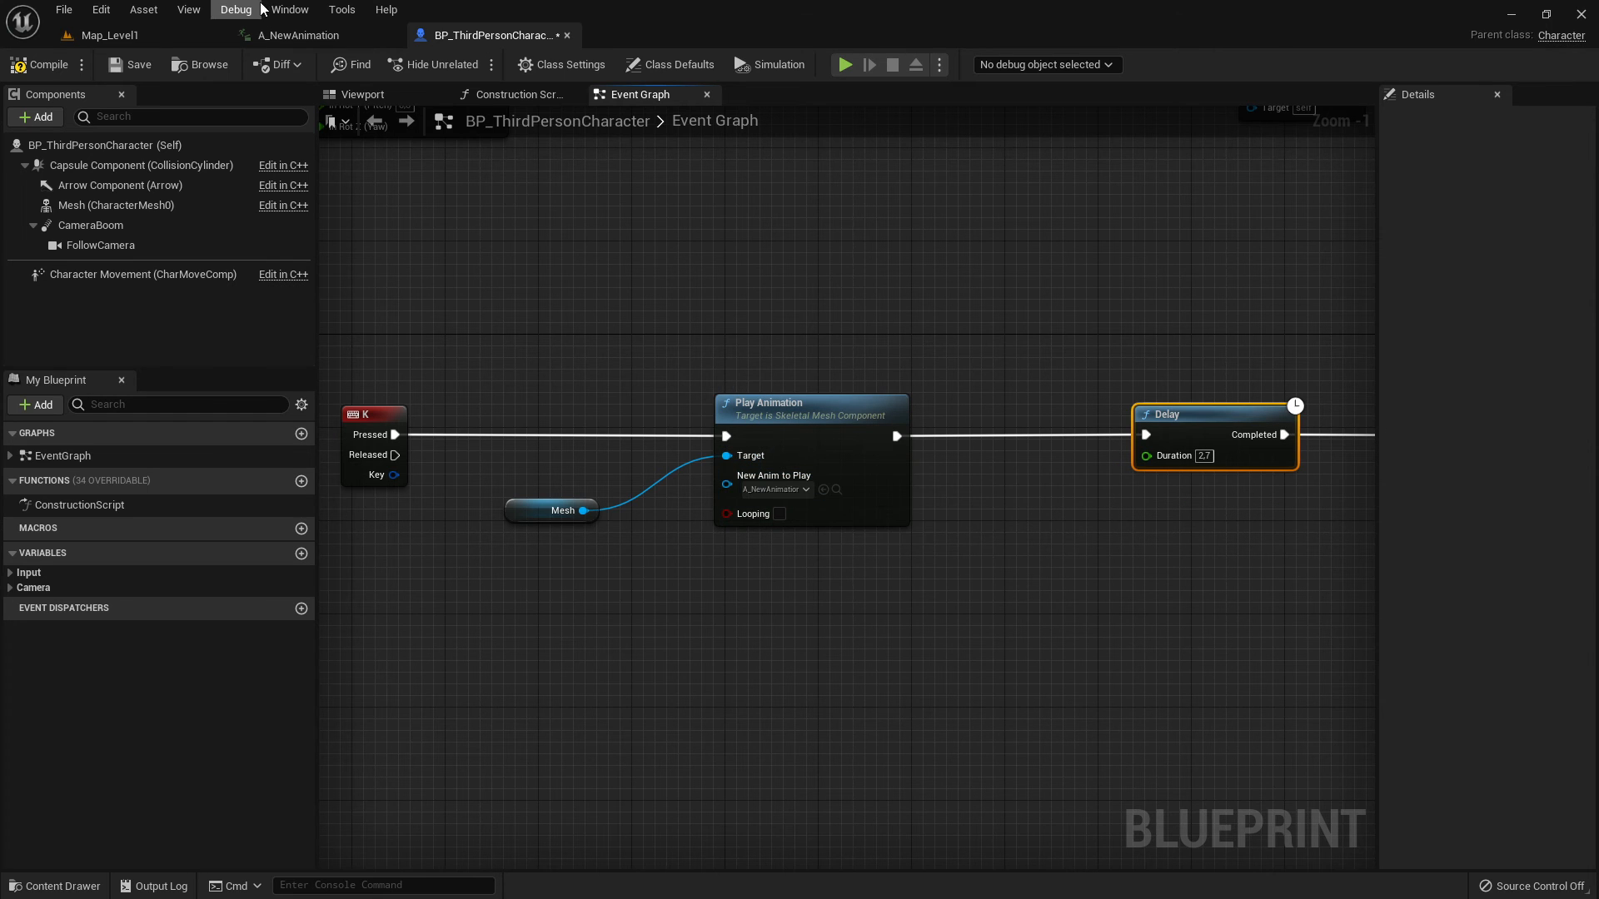
right_drag(1097, 313, 671, 296)
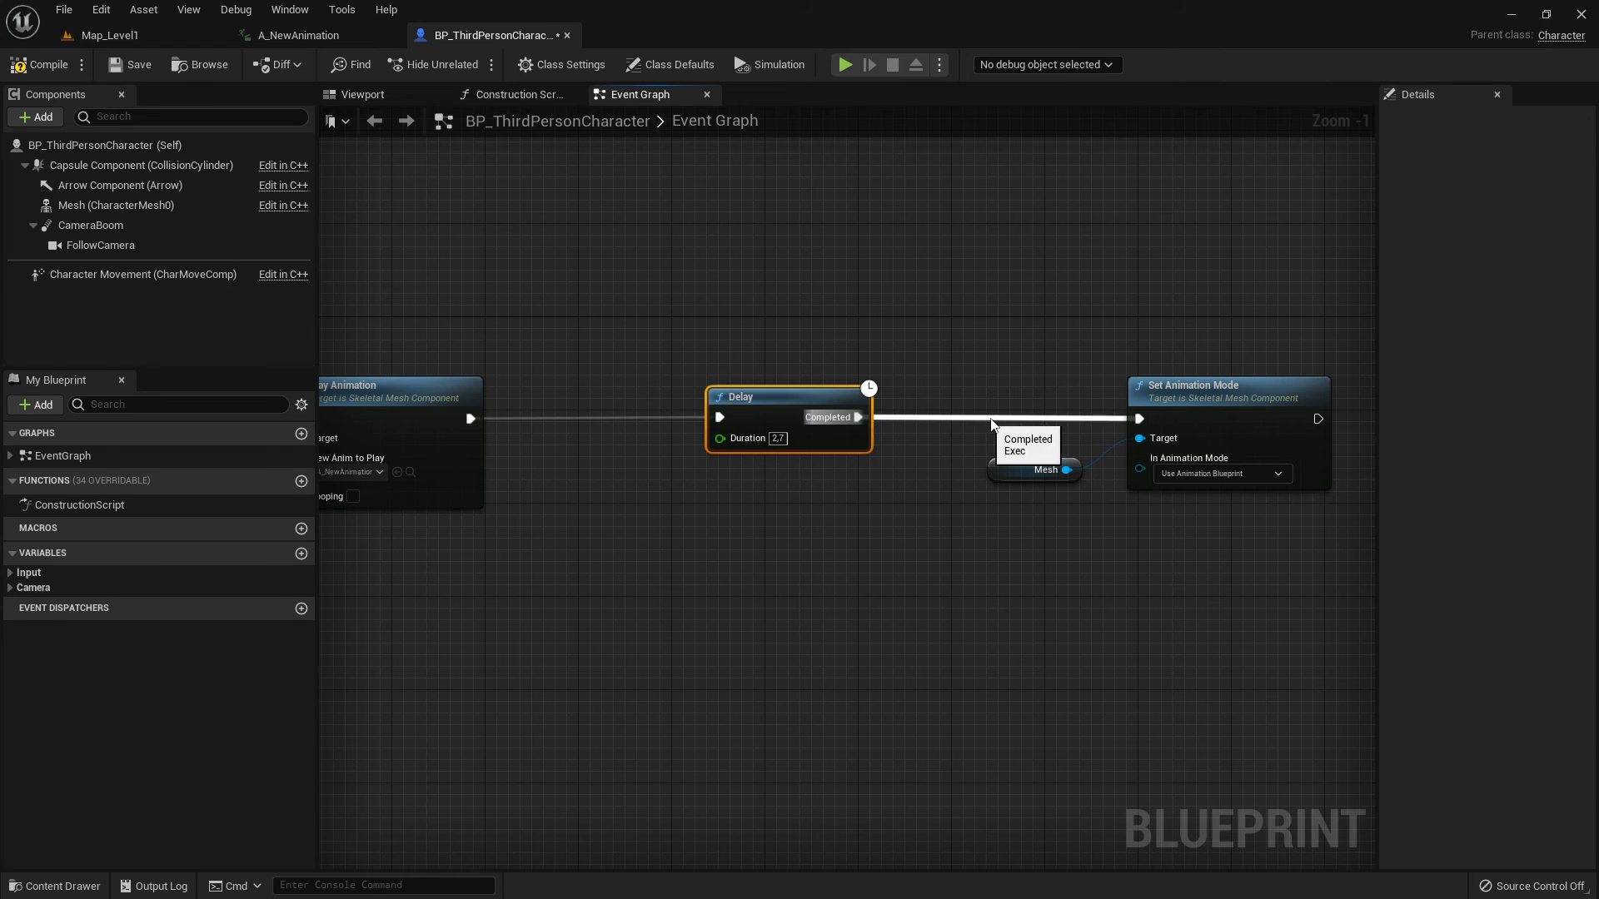
right_drag(1083, 422, 840, 420)
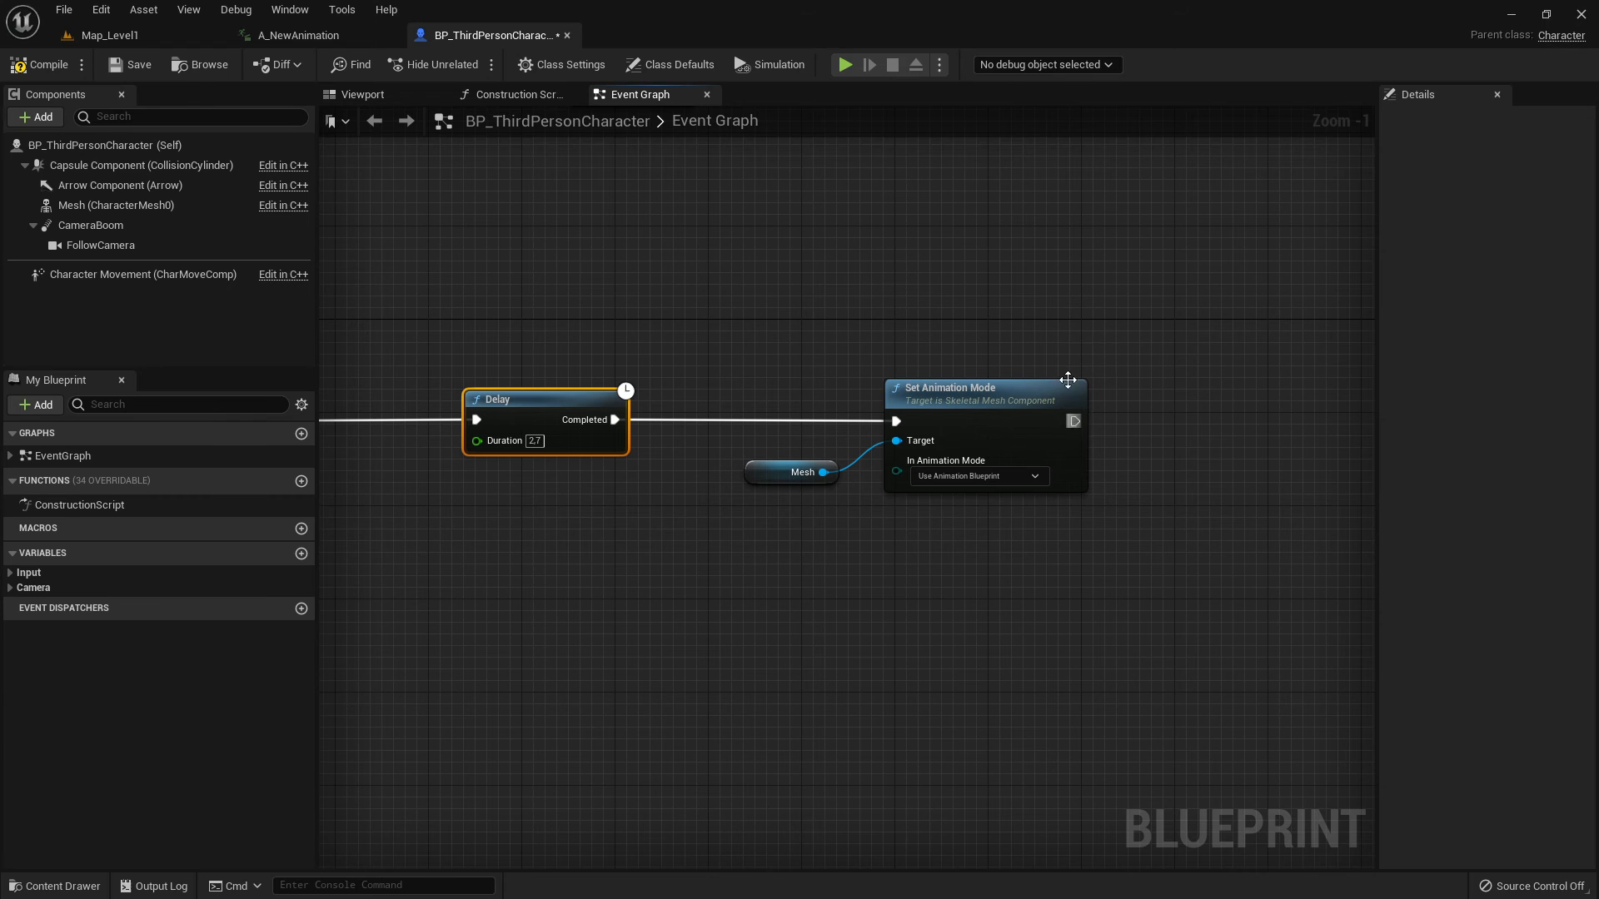
right_drag(887, 476, 1218, 426)
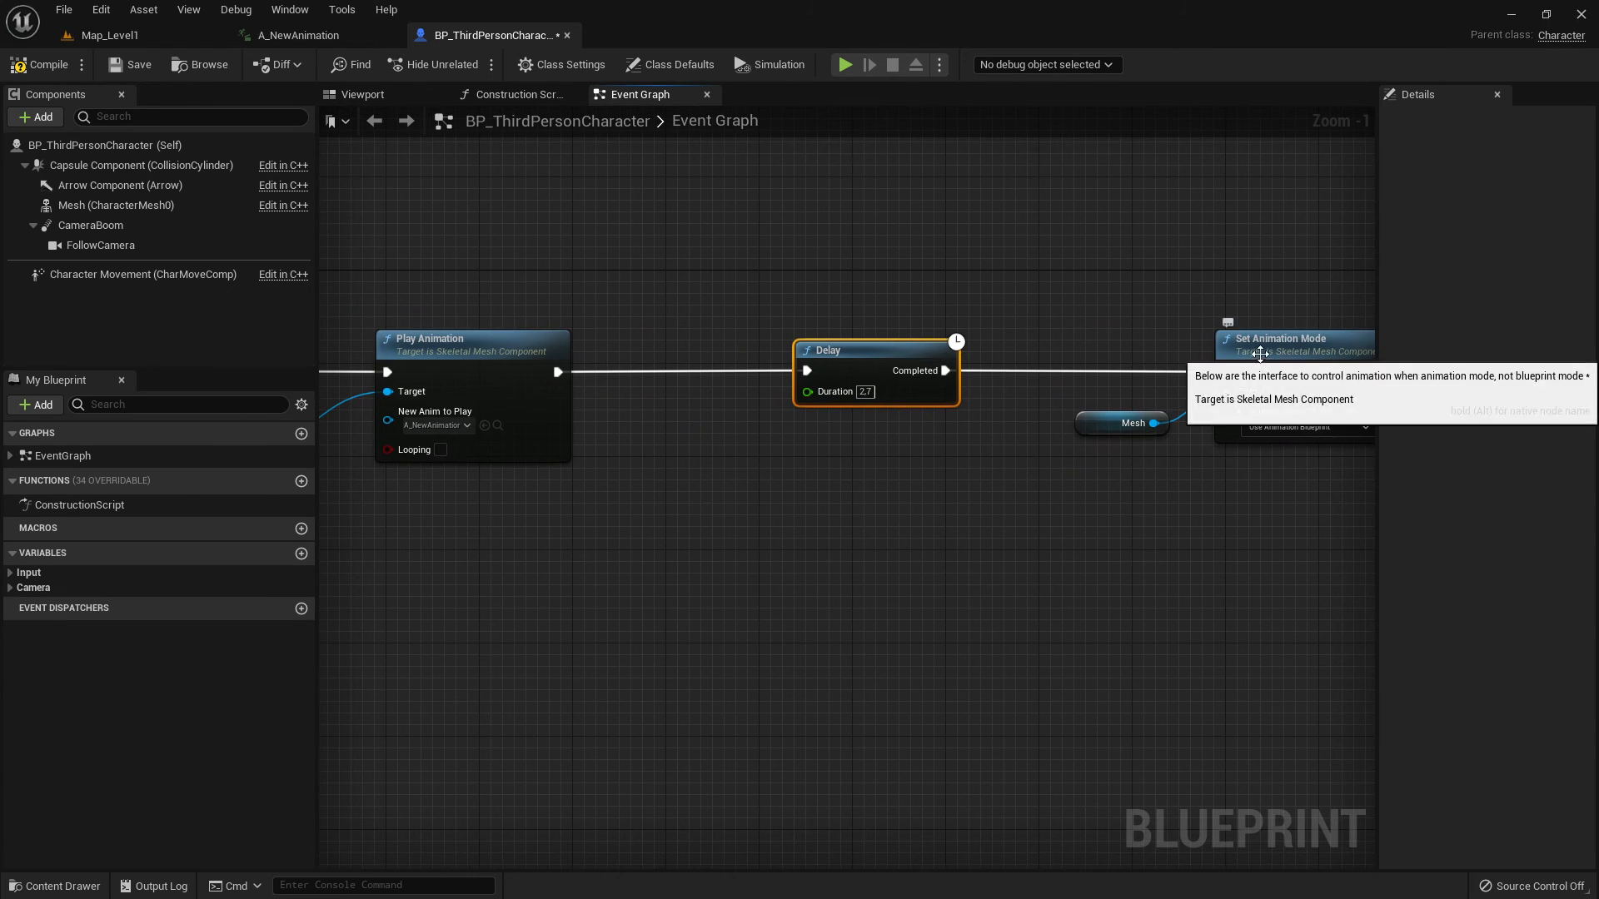
right_drag(1251, 297, 935, 301)
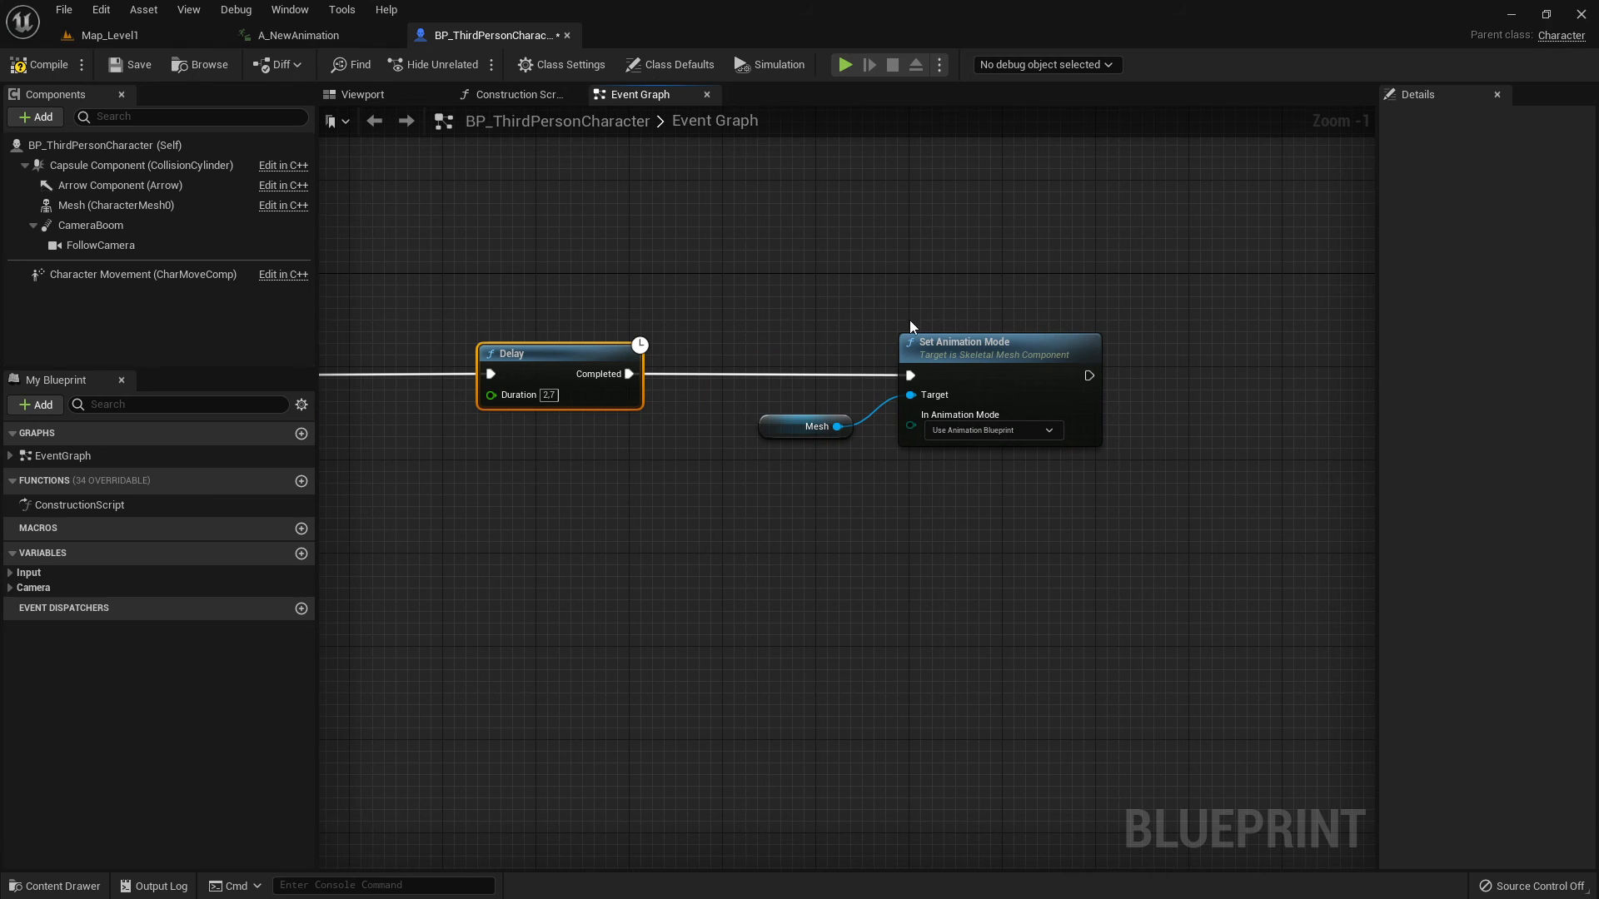
Save BP_ThirdPersonCharacter and start a play session in Map_Level1.
right_drag(928, 427, 1202, 390)
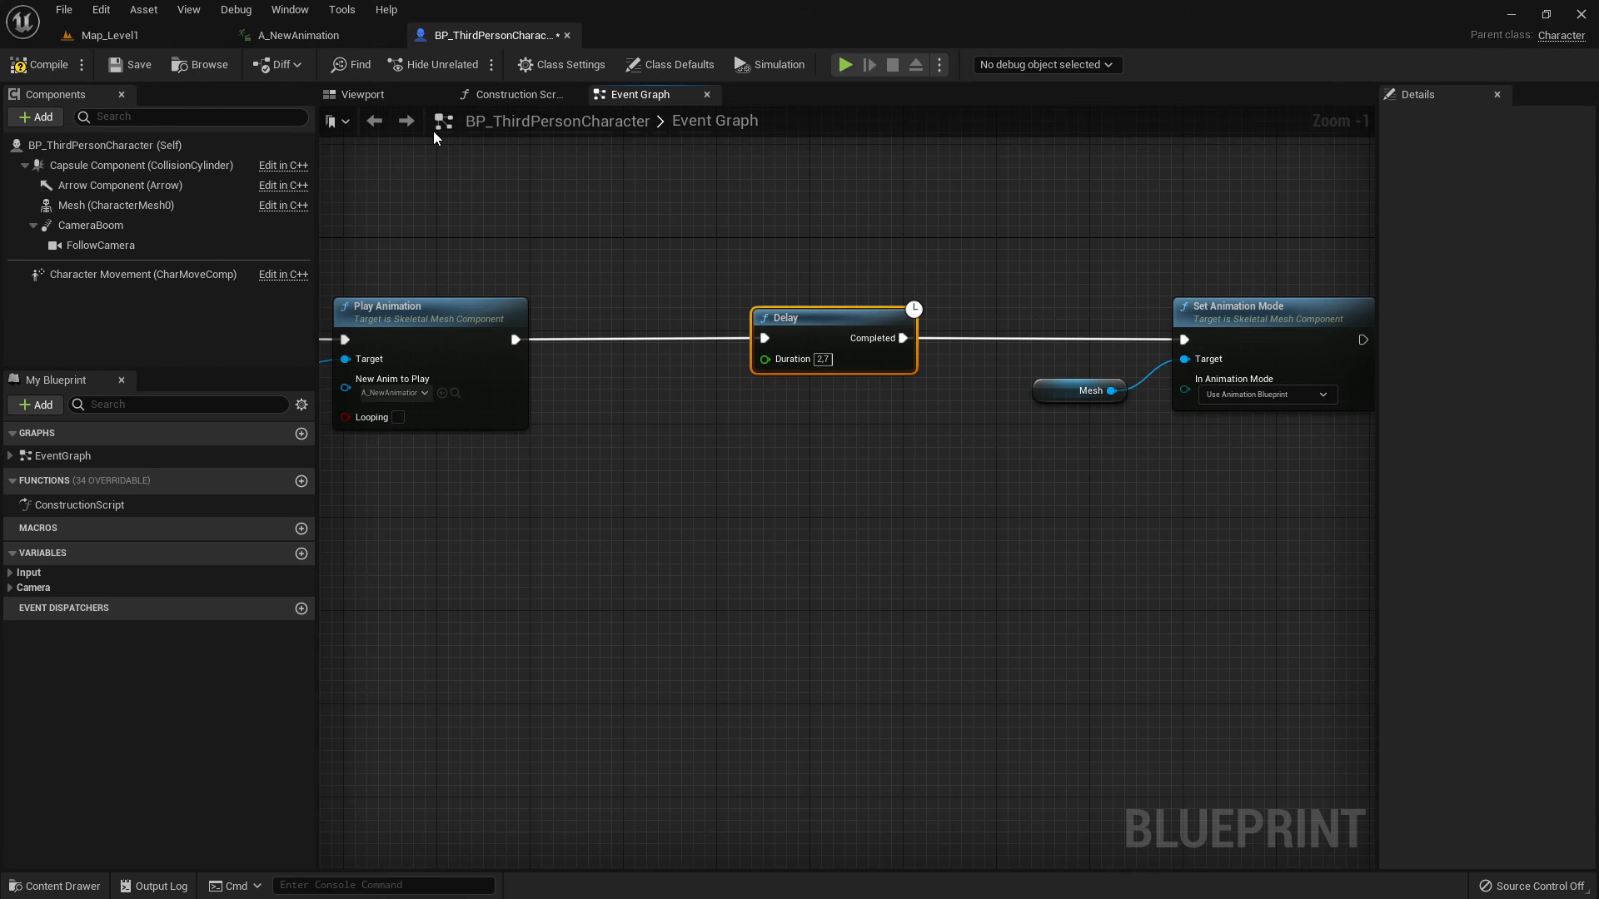
click(140, 64)
click(133, 35)
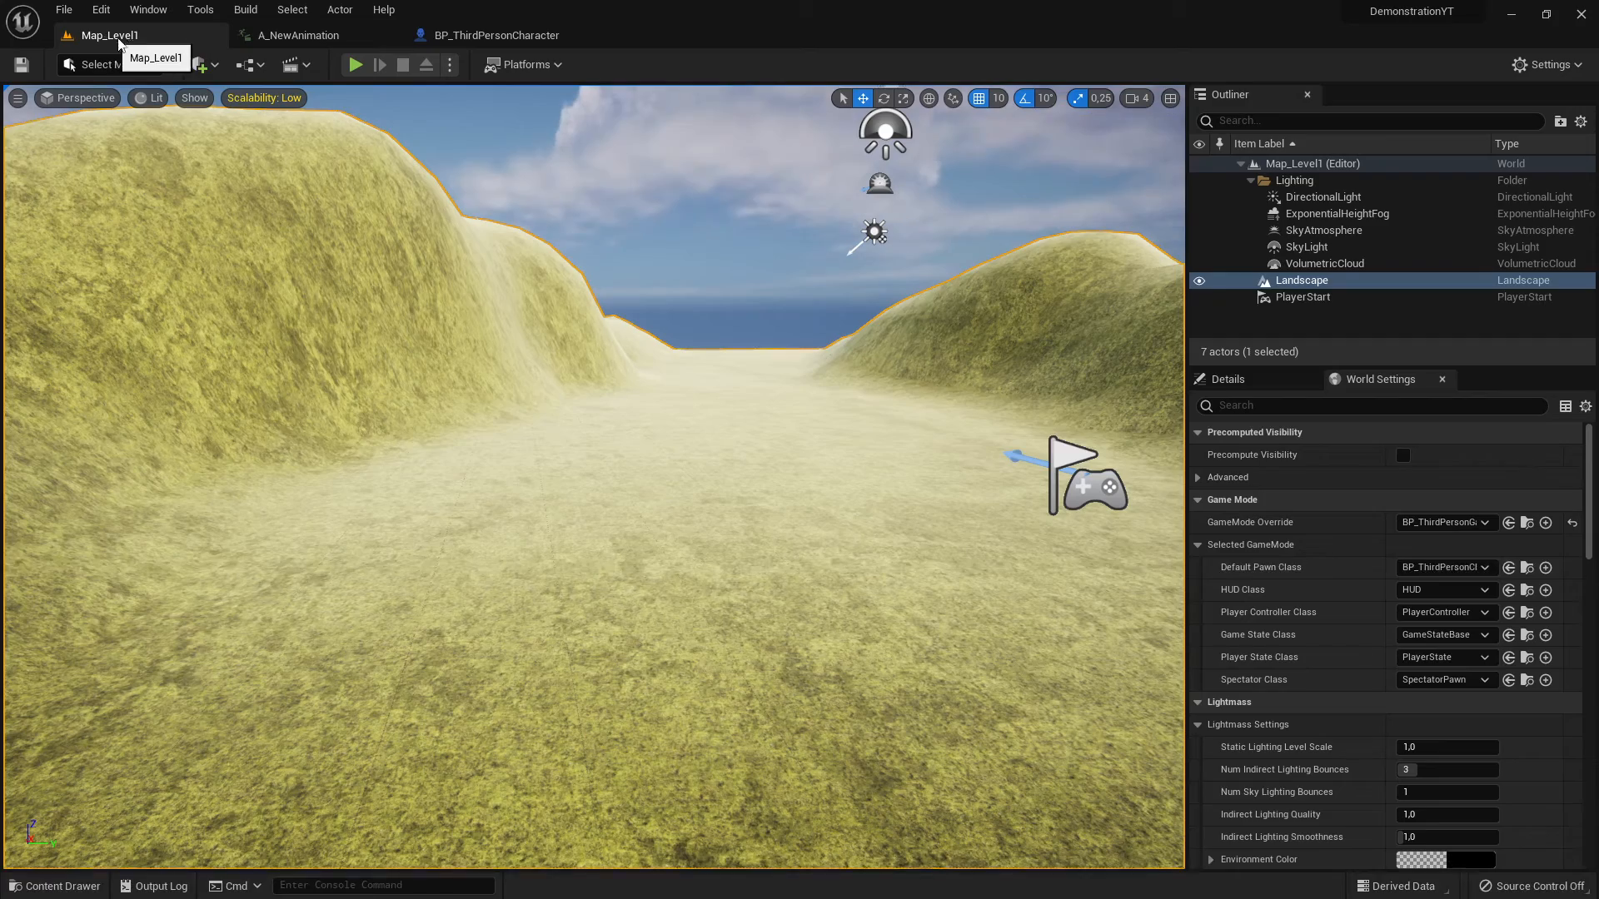
click(355, 64)
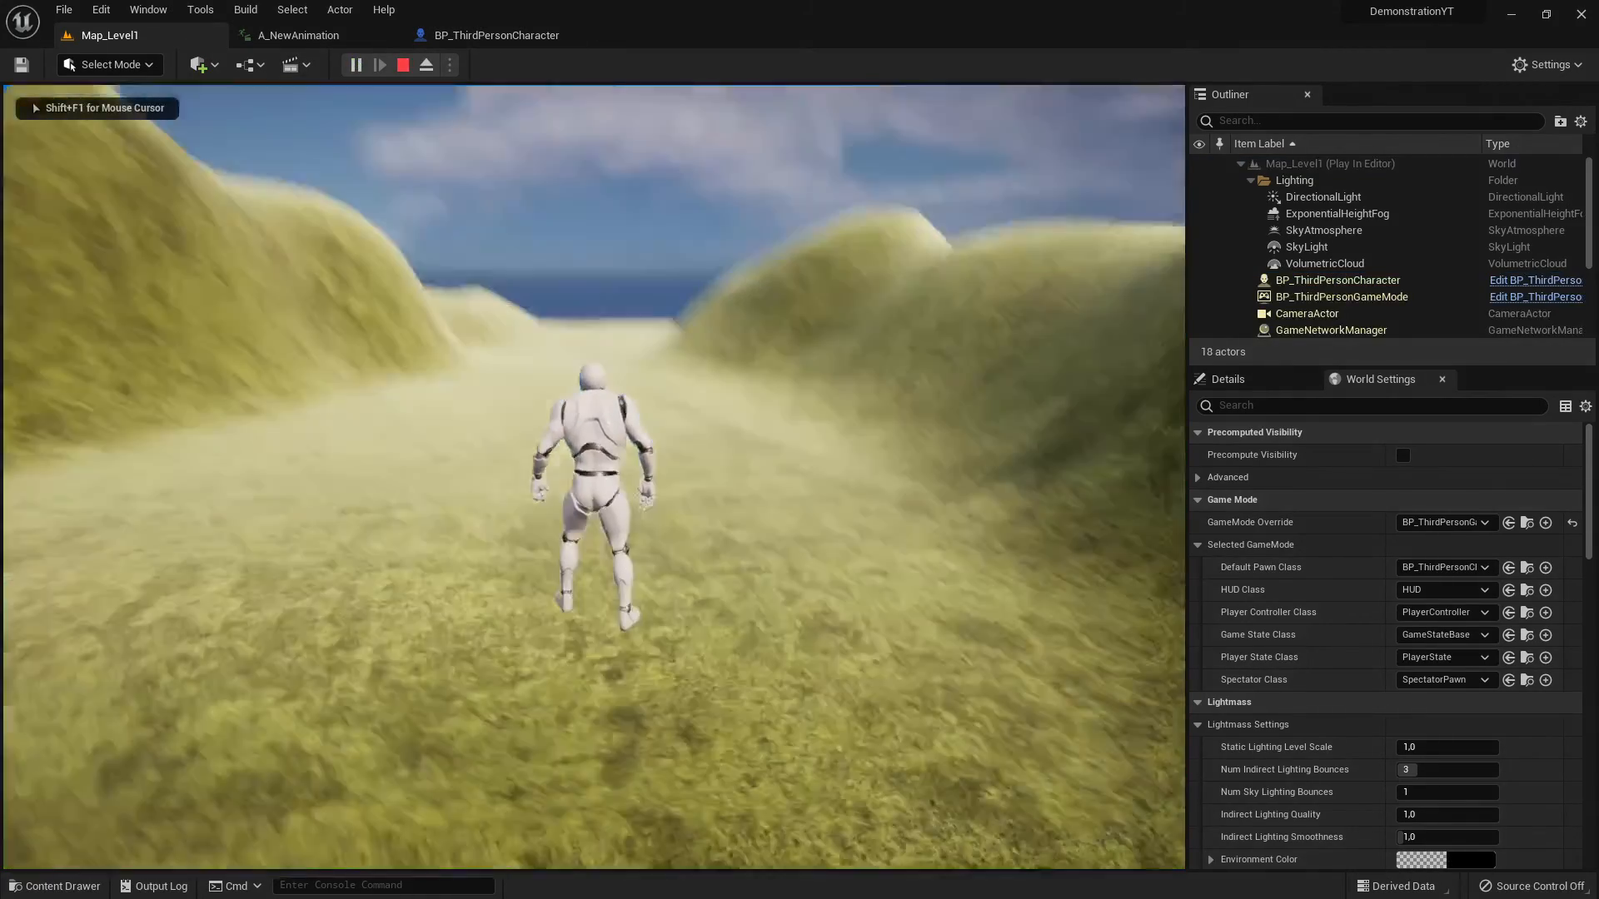
Run the character around Map_Level1 in several directions and trigger the K animation to test its return to normal movement.
key(w)
key(a)
key(s)
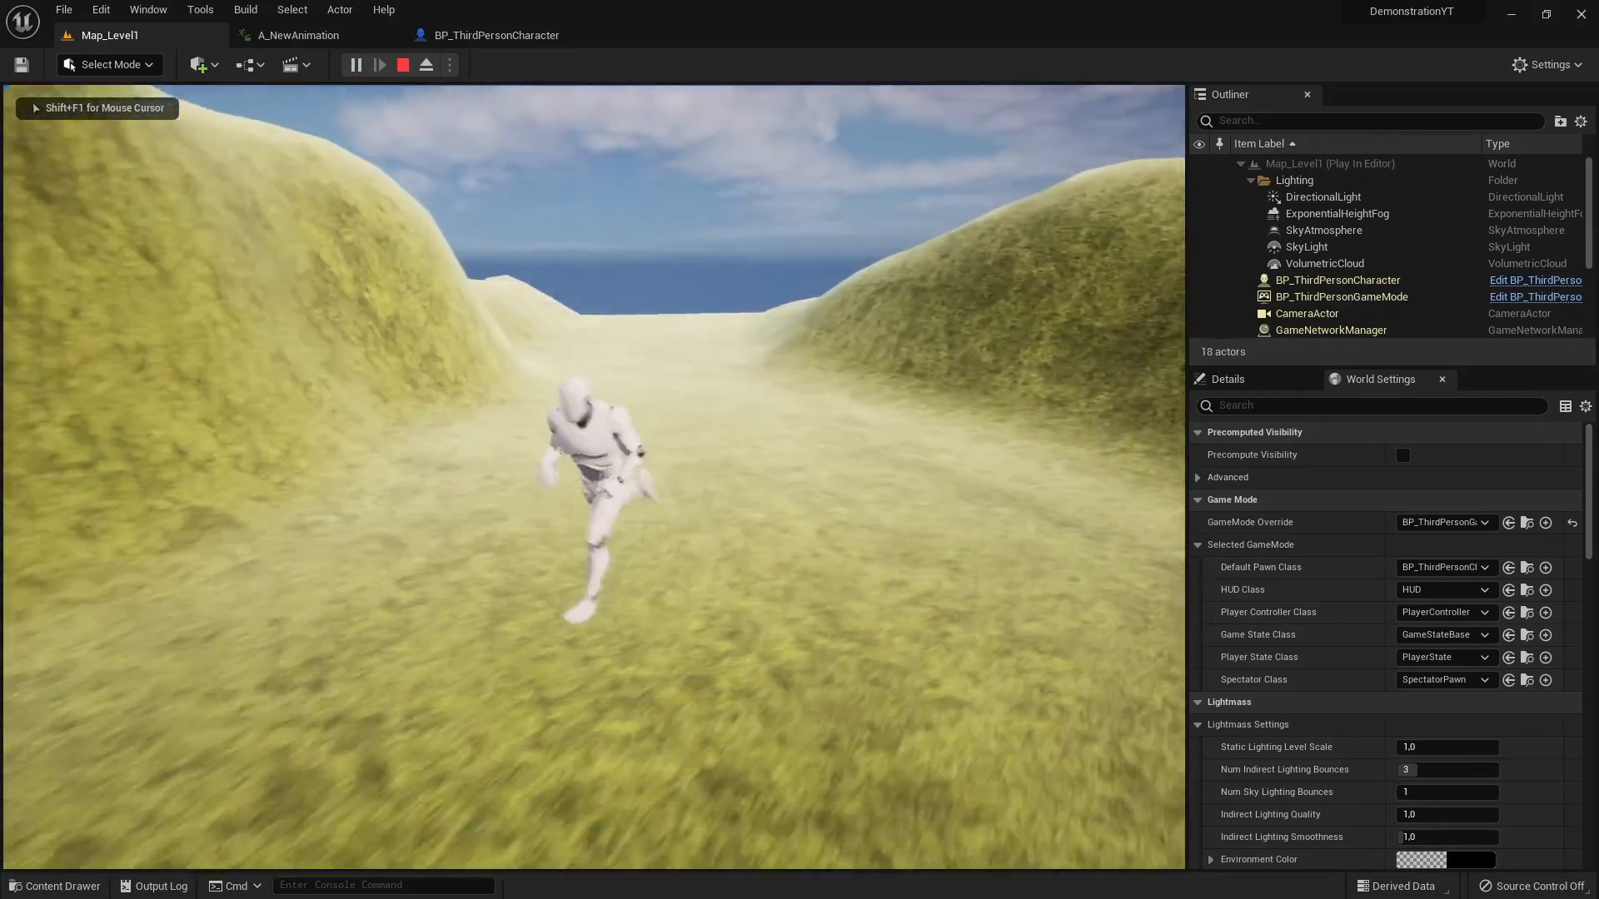
key(d)
key(w)
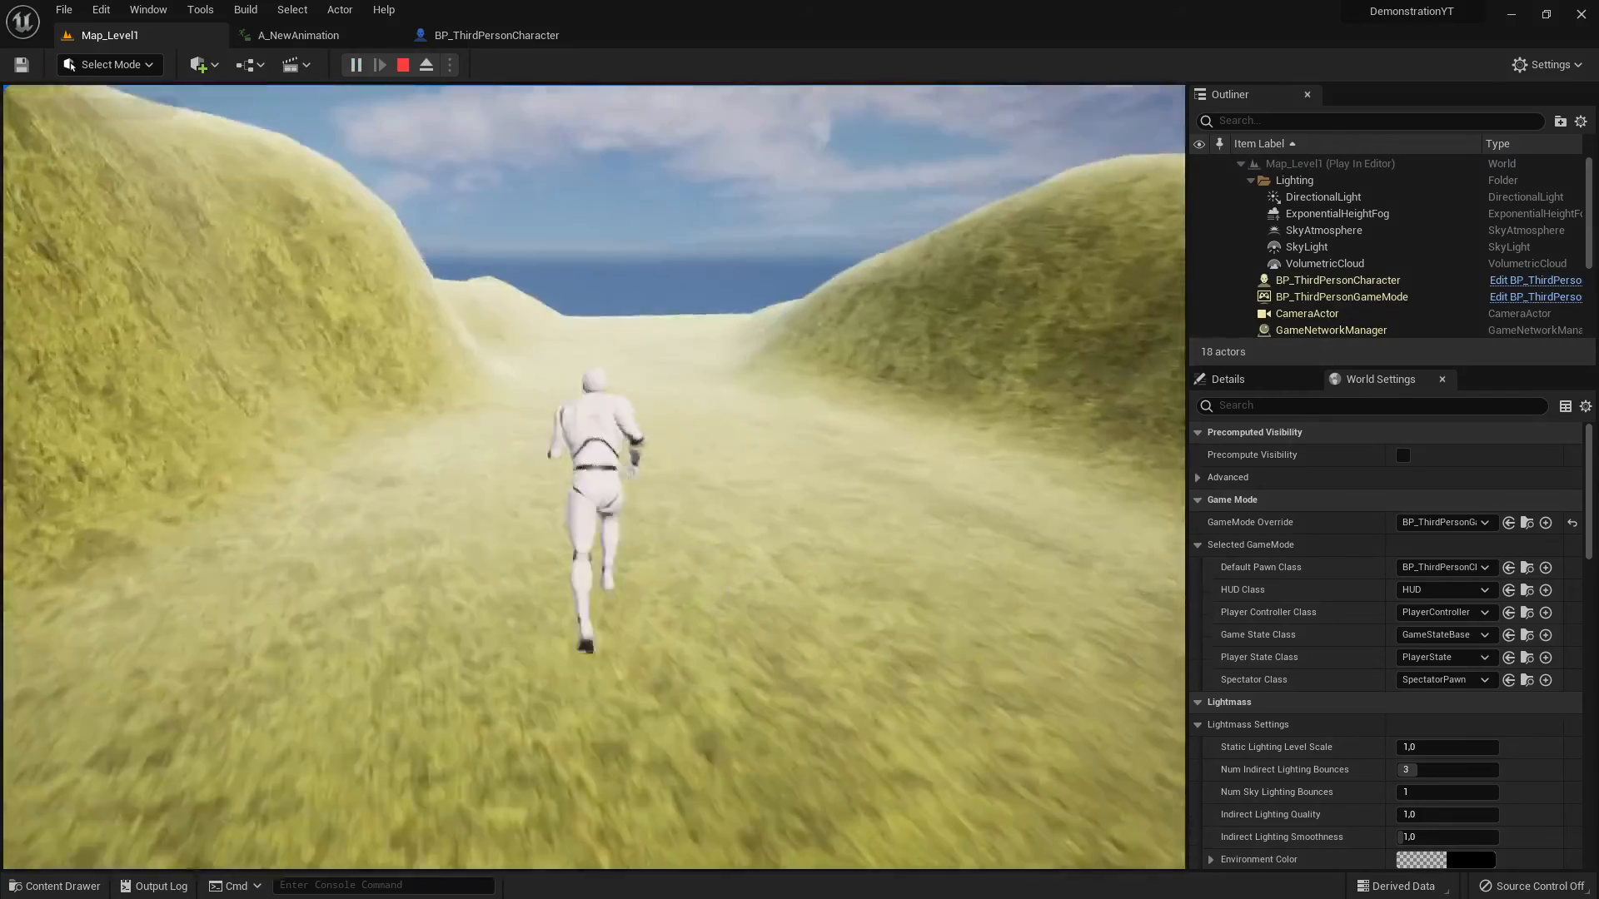
key(w)
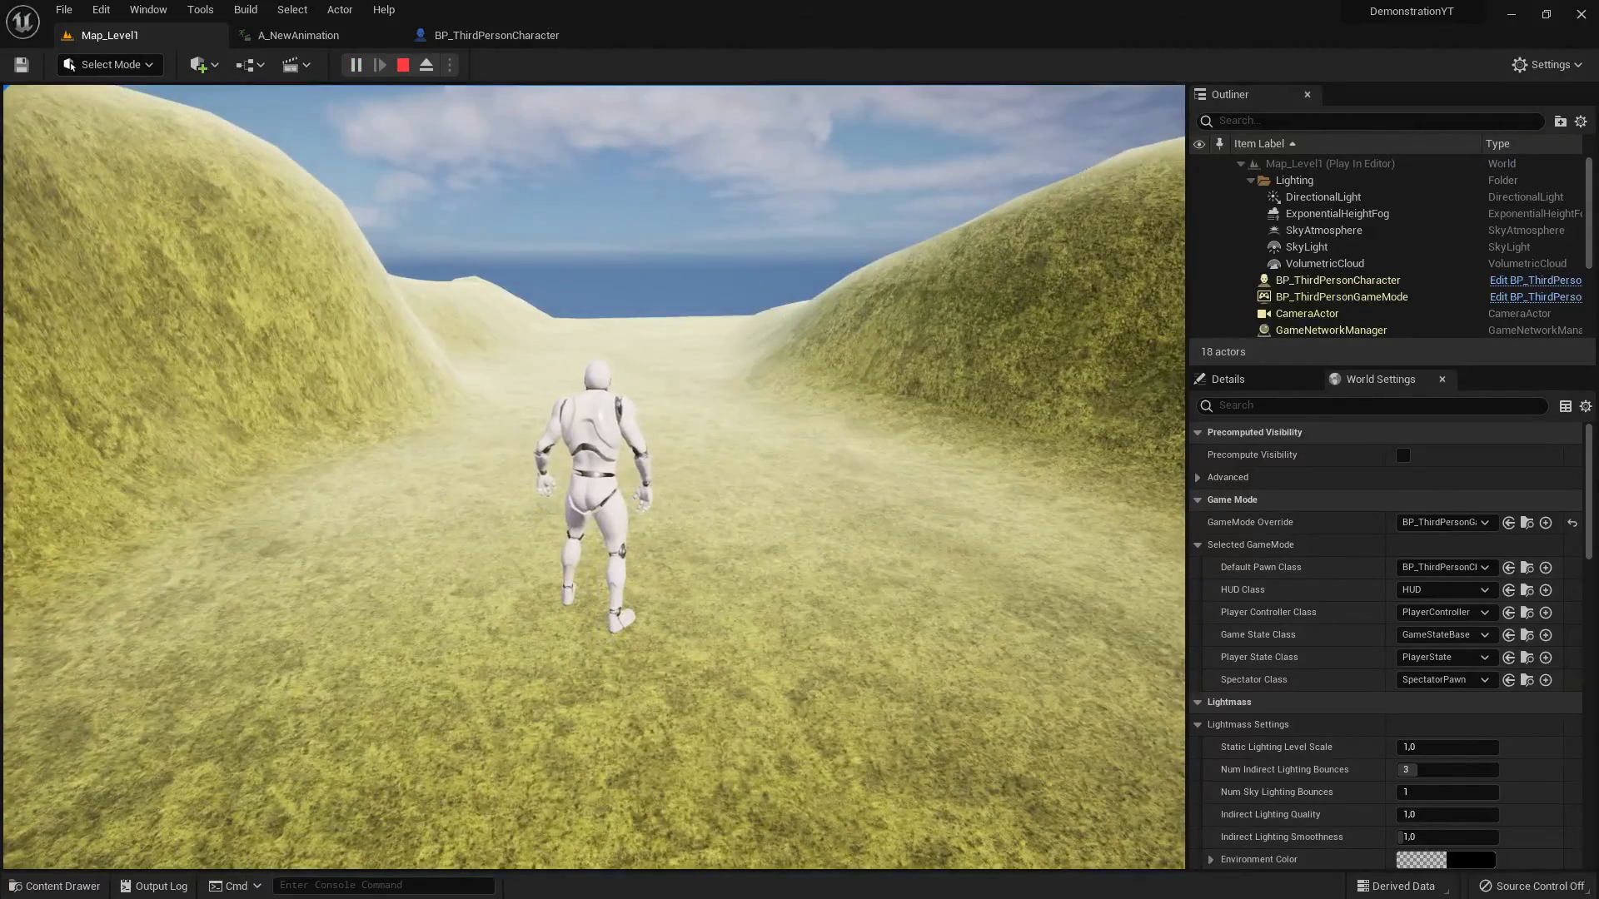
key(w)
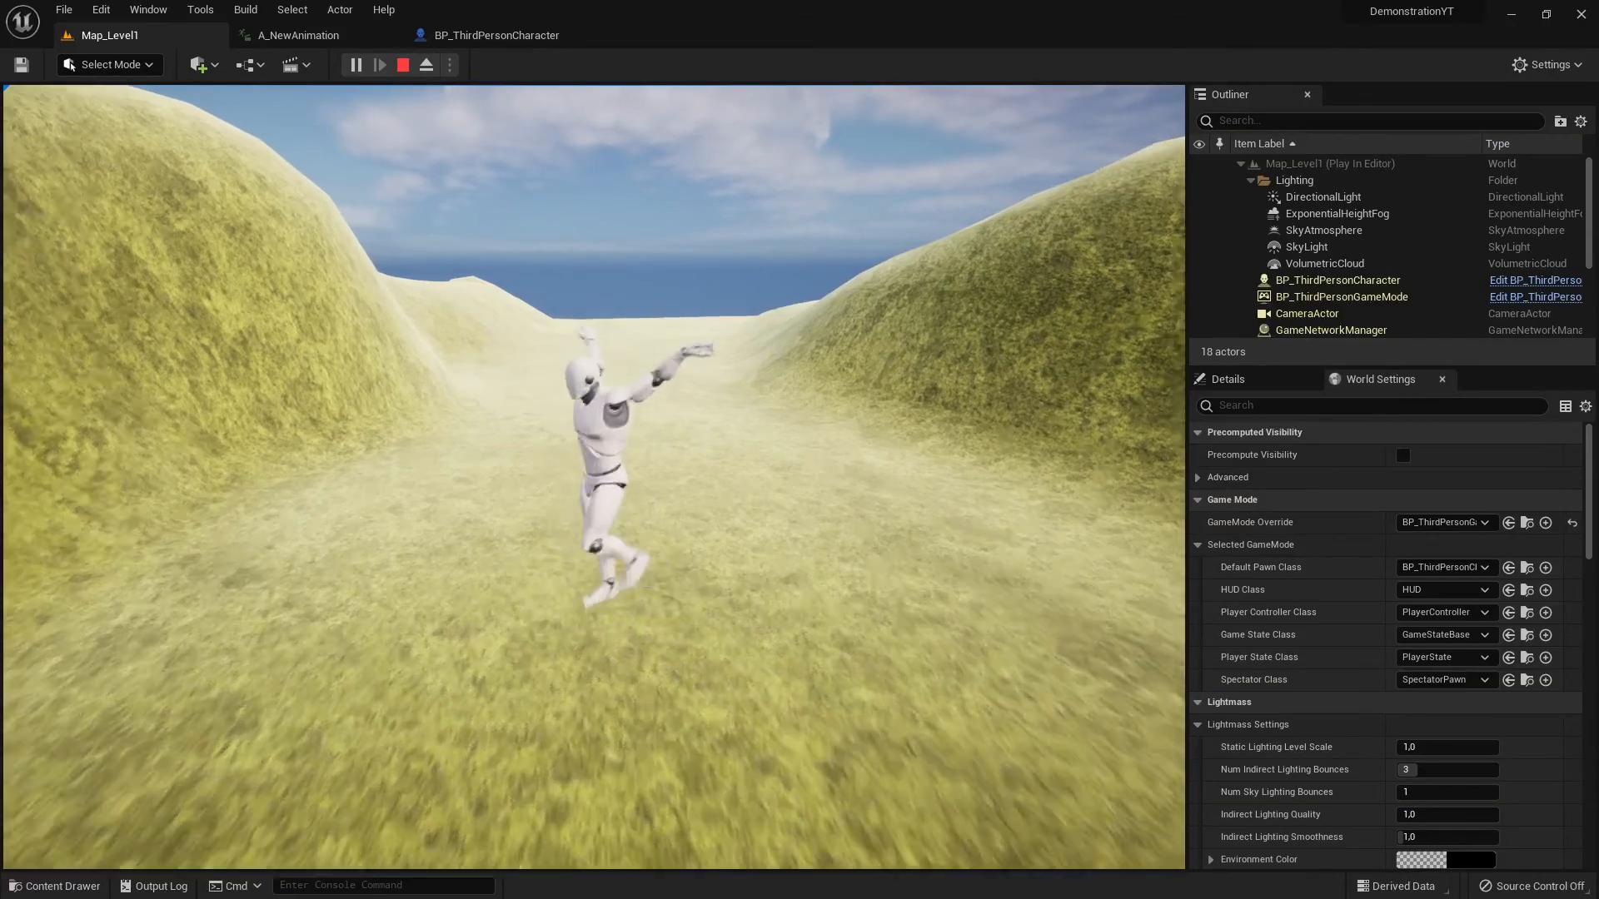
key(w)
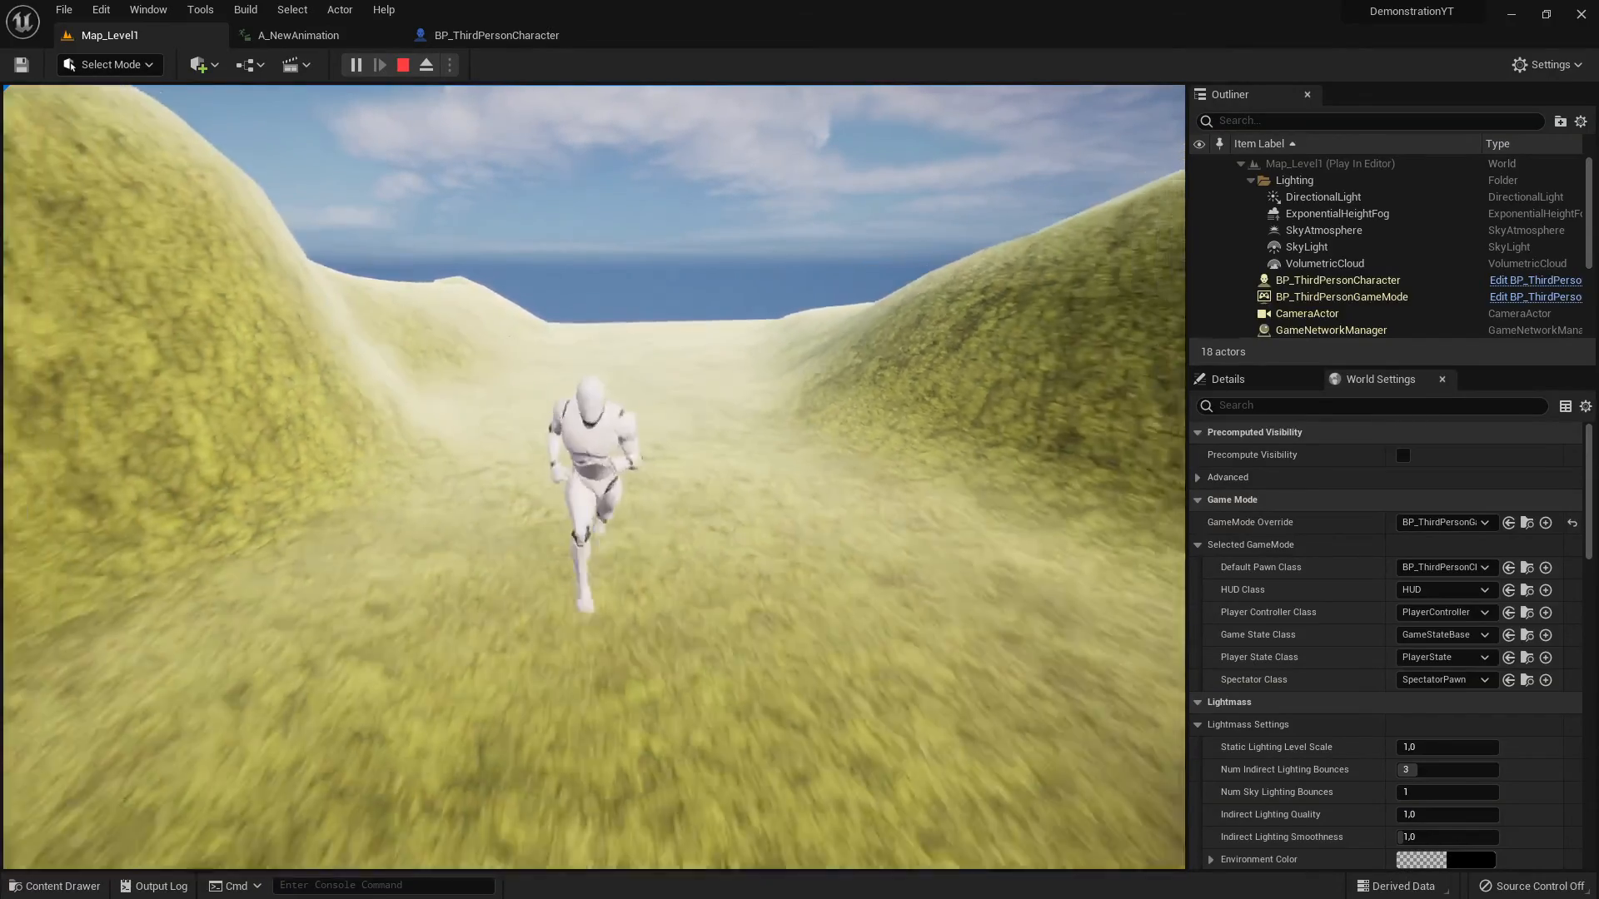
key(w)
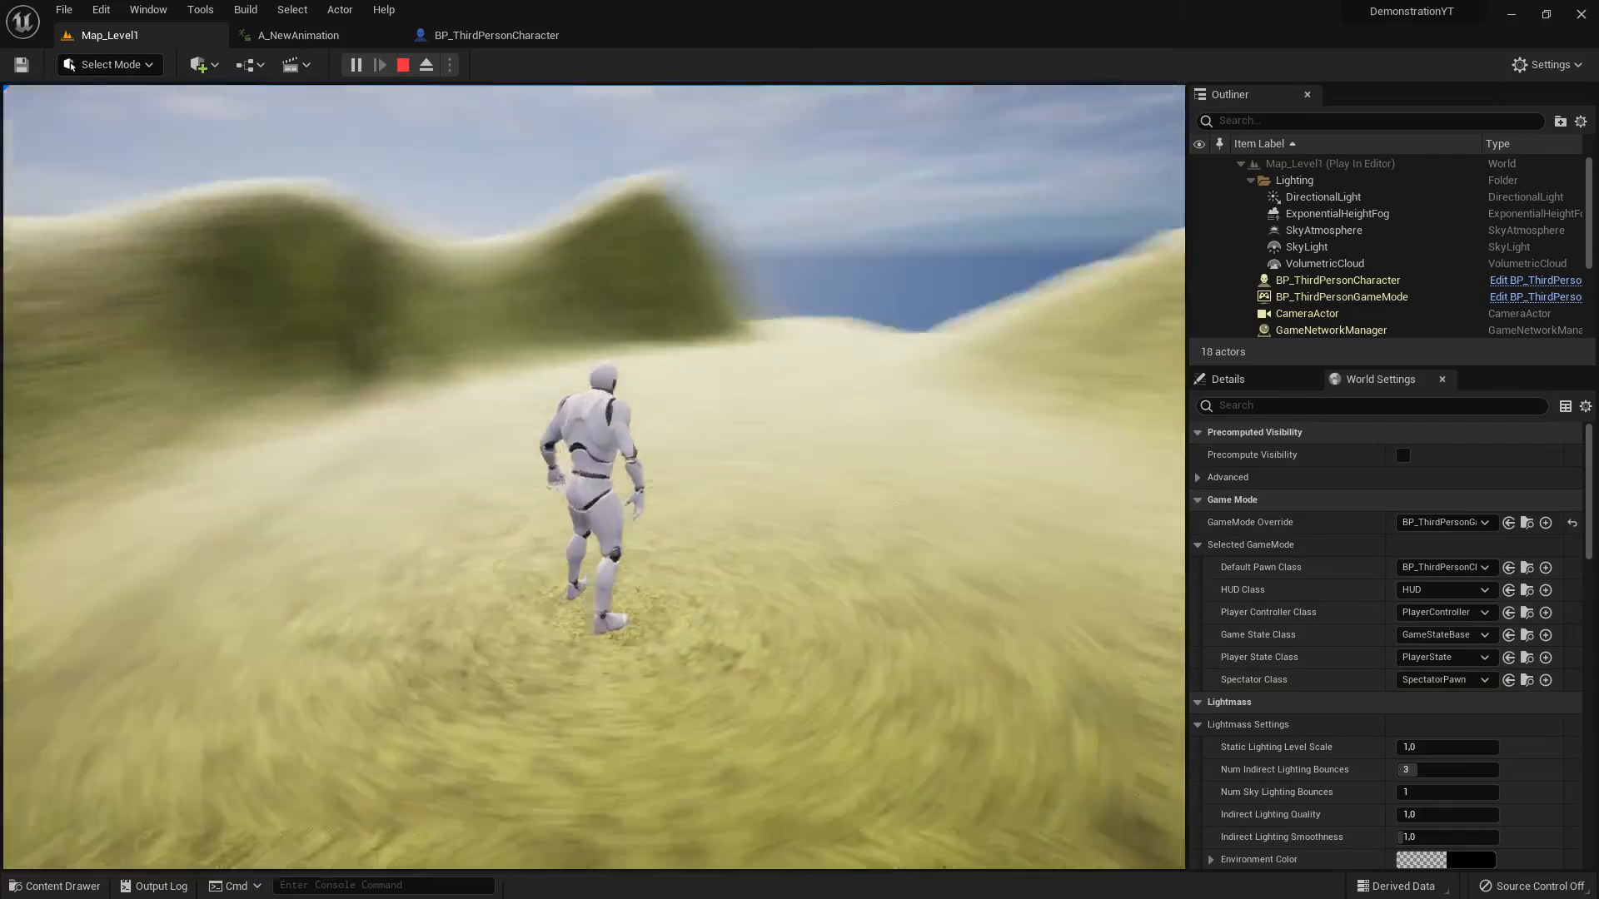
key(w)
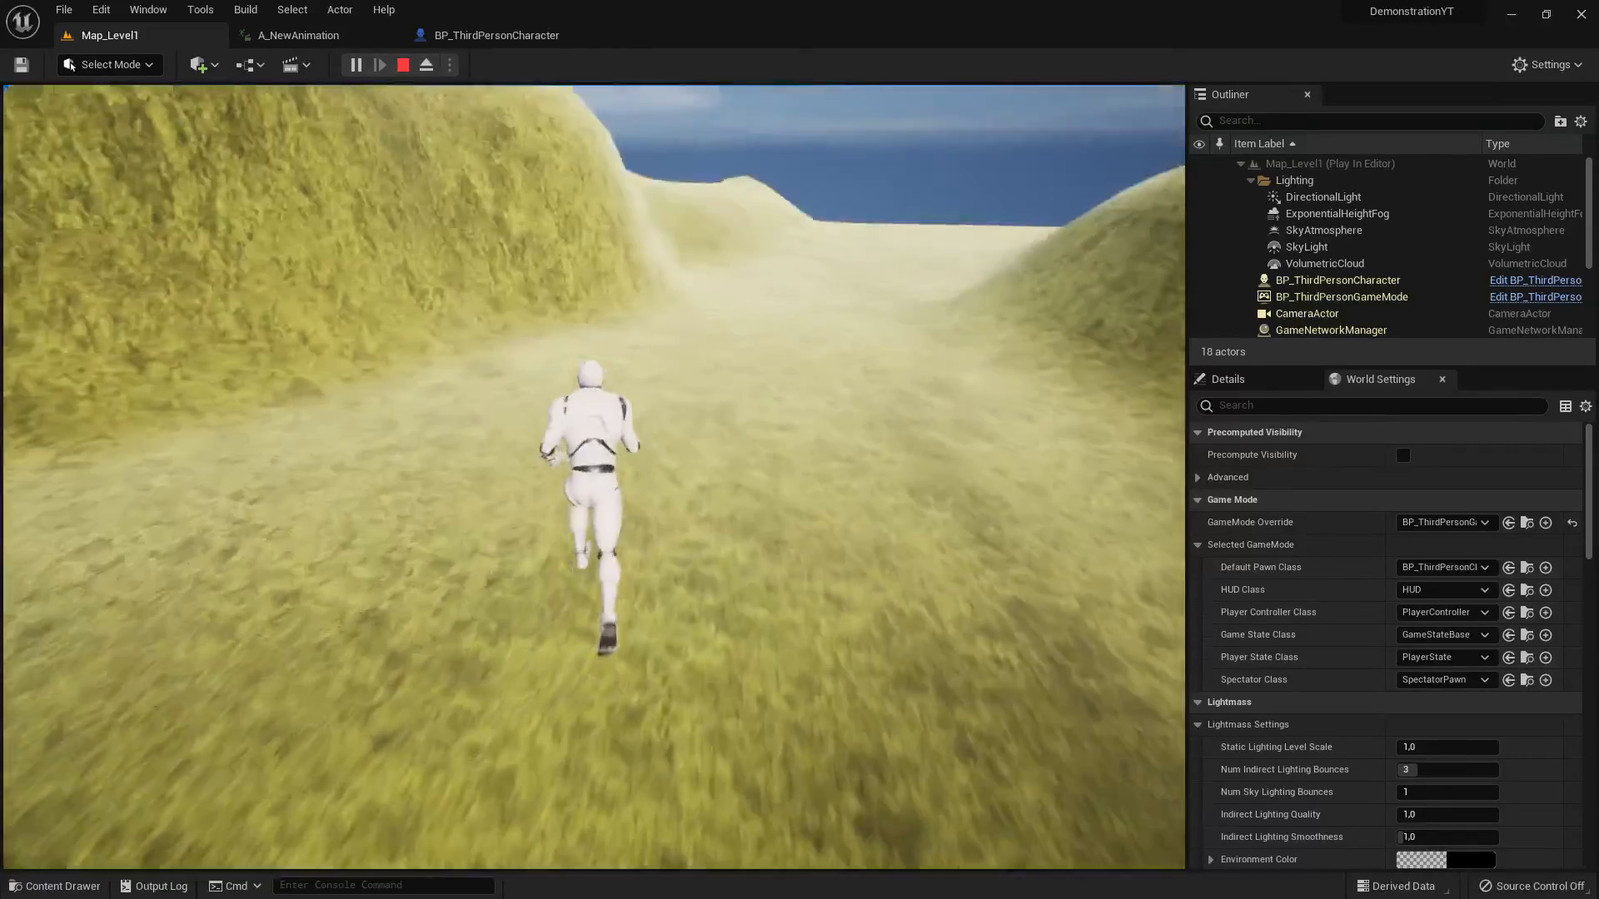
key(w)
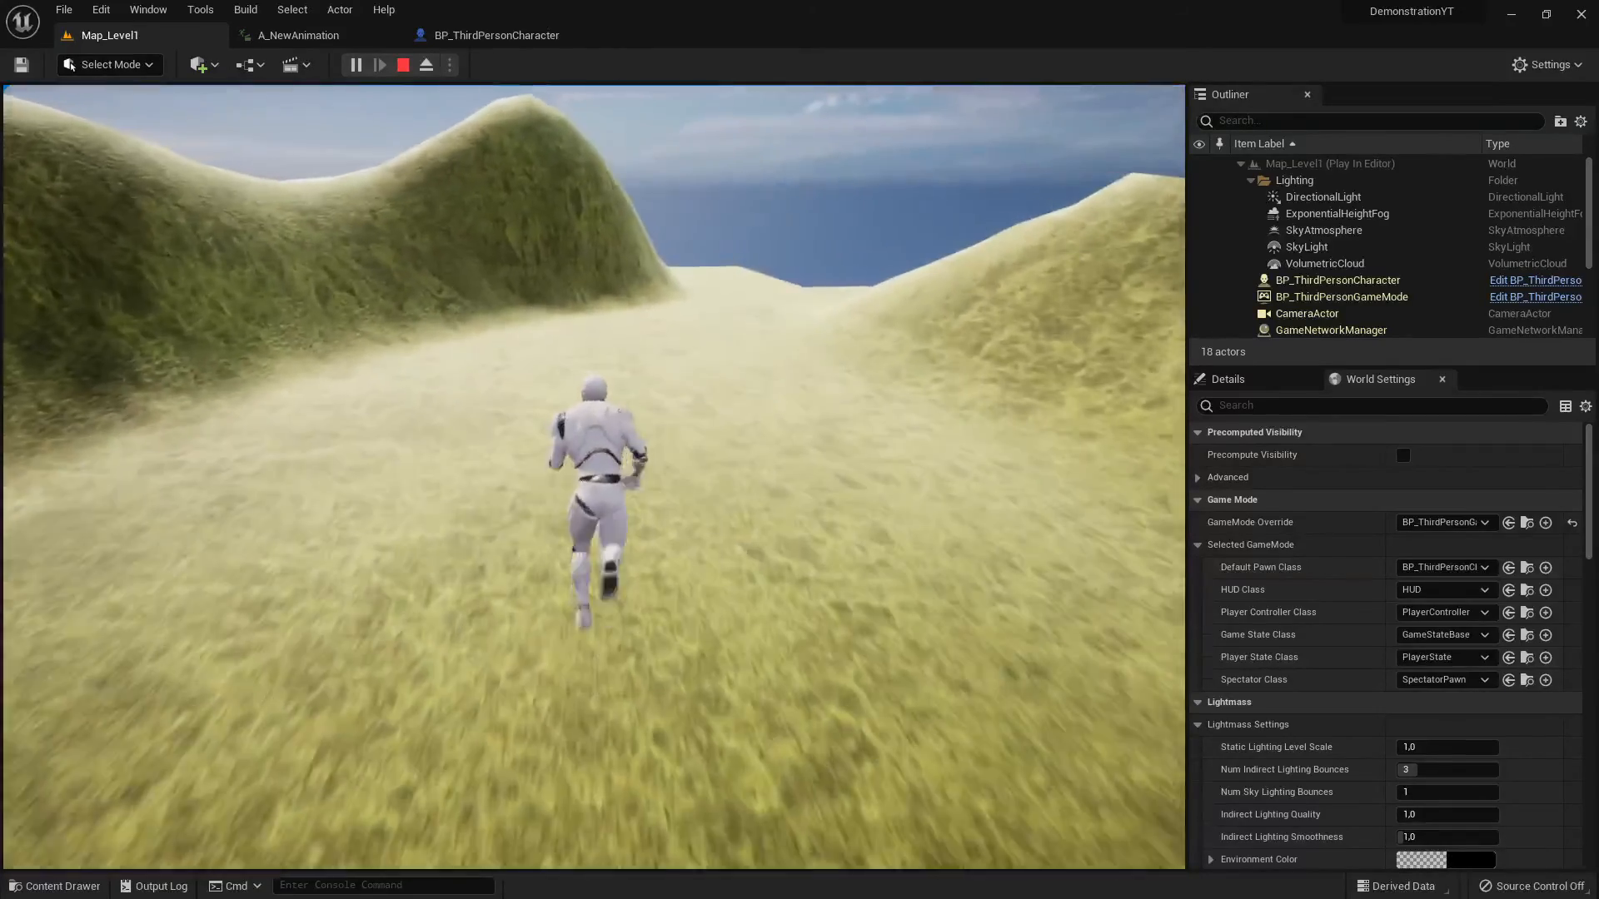
key(d)
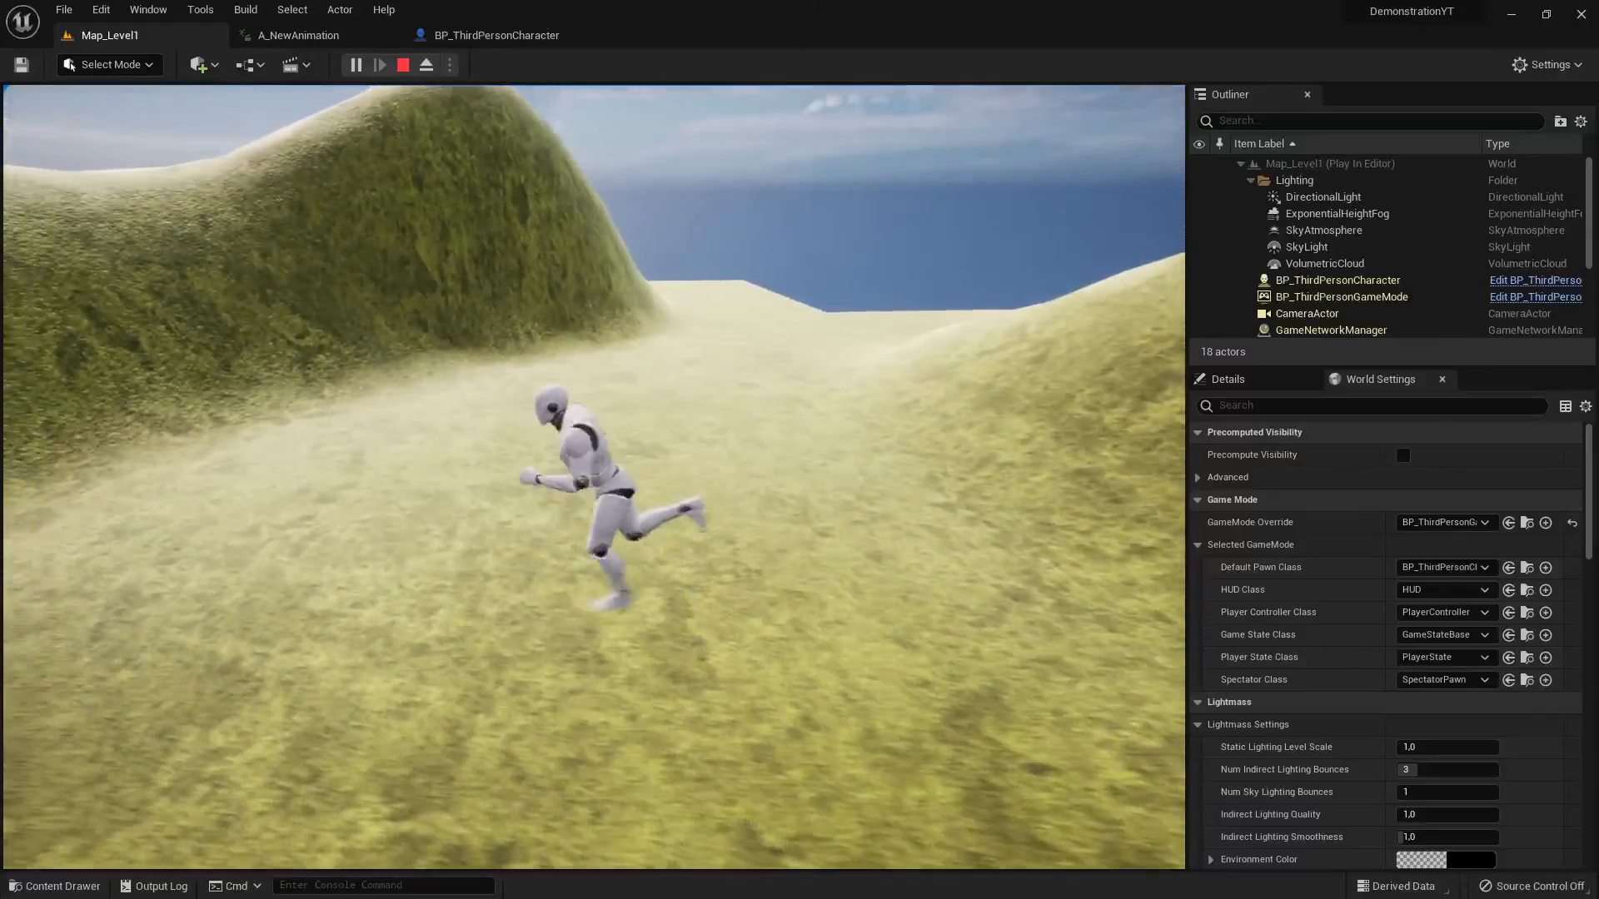
key(s)
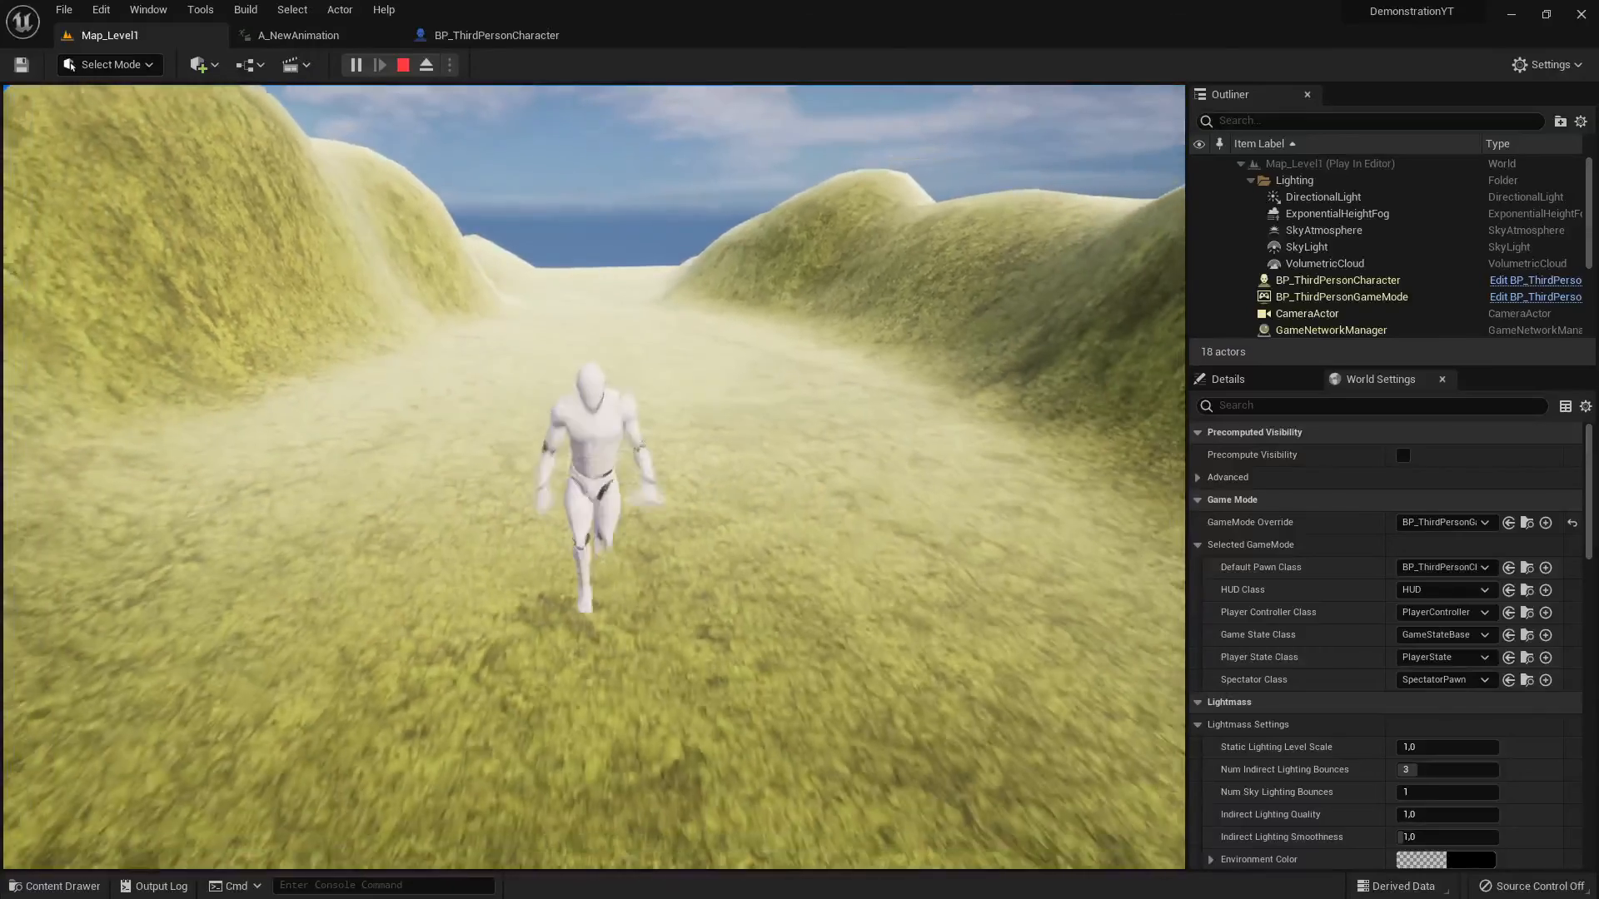
Trigger the K animation repeatedly while moving the character, checking the return to normal locomotion, and end the play session.
key(w)
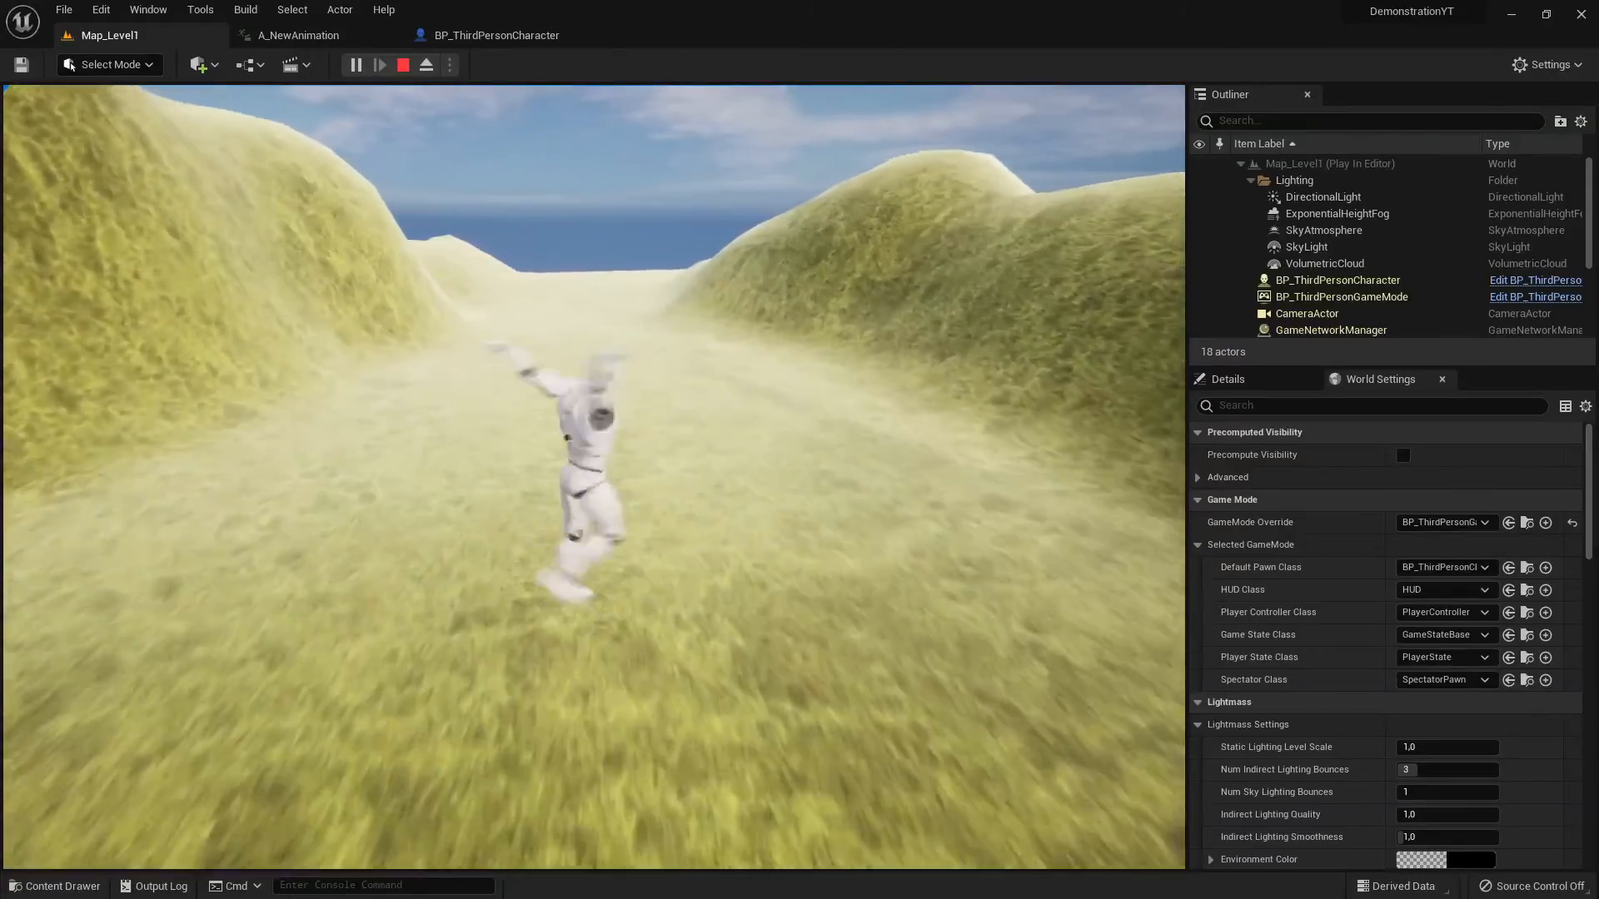
key(w)
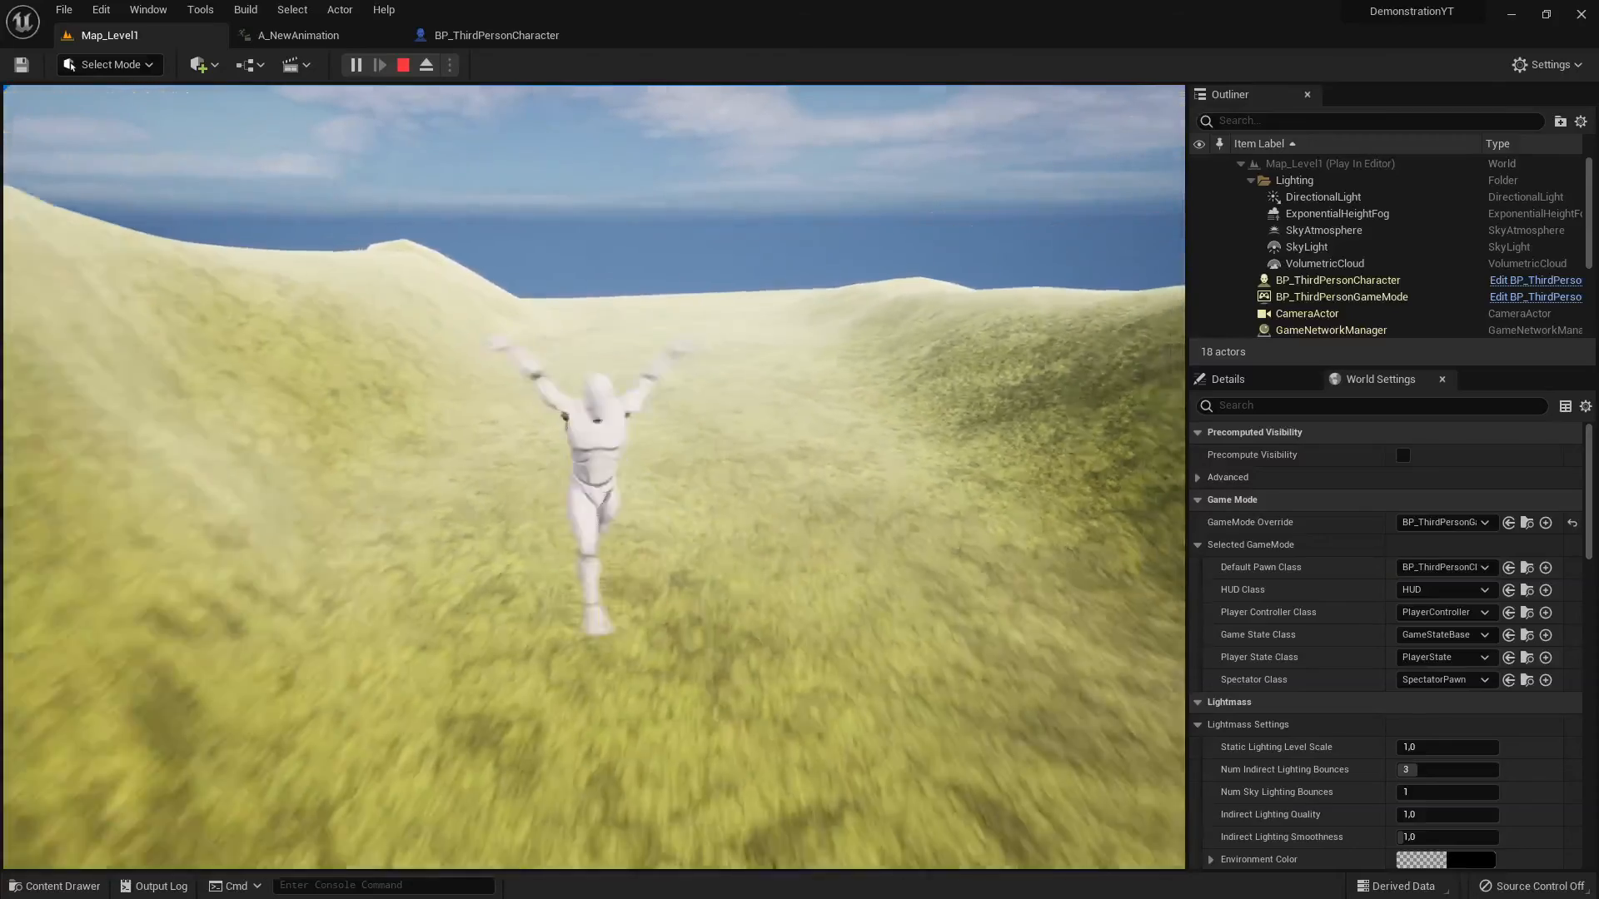
key(s)
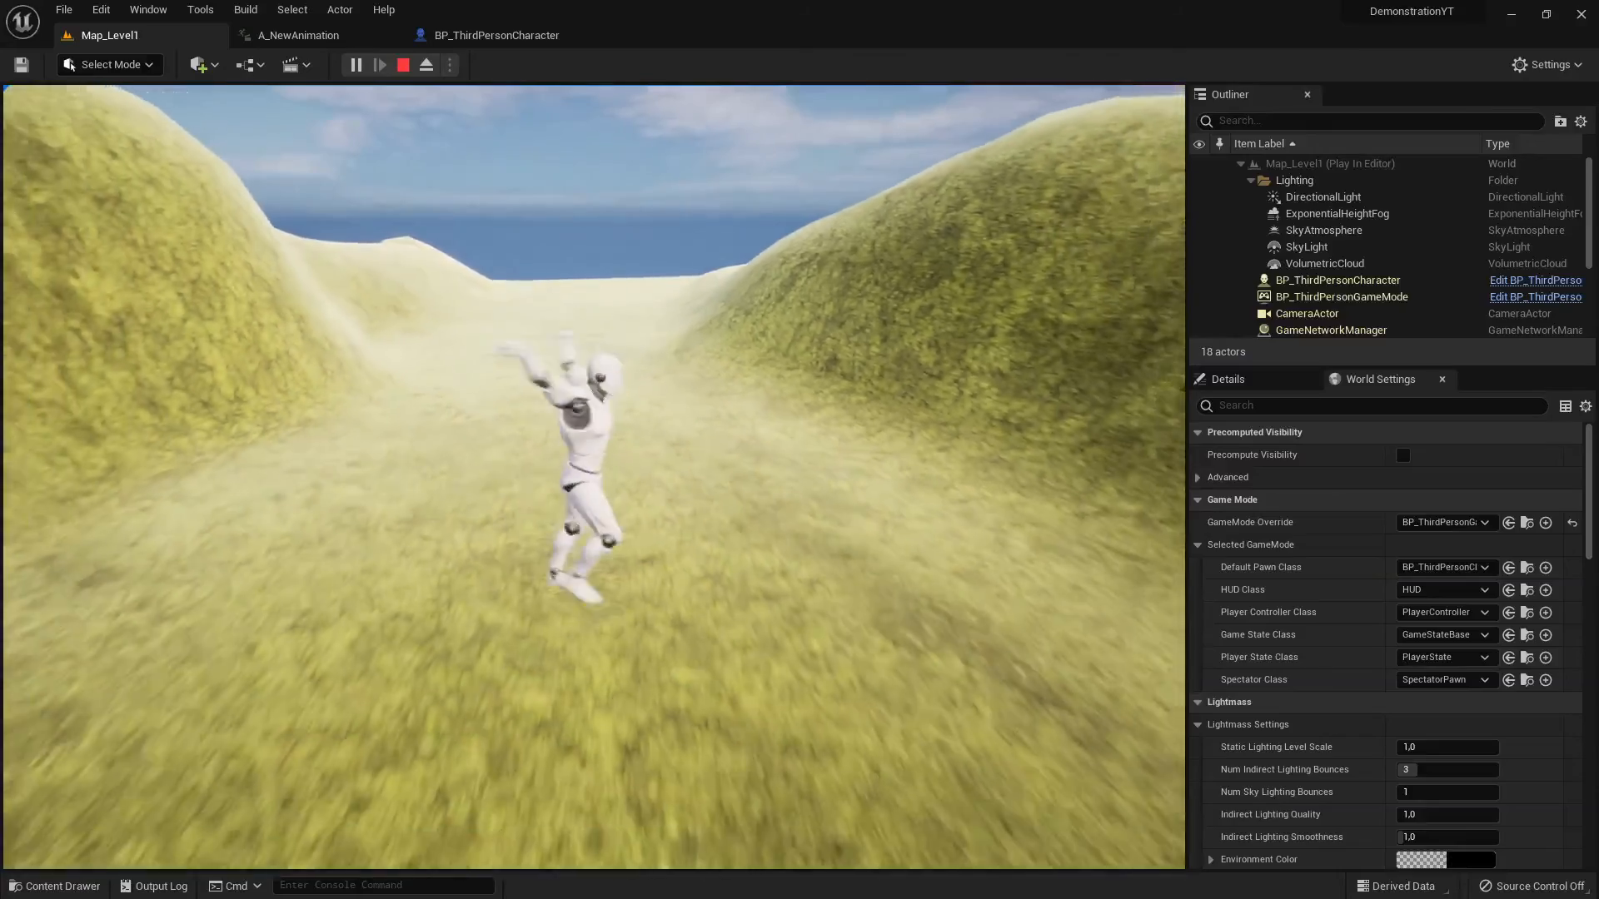
key(a)
key(w)
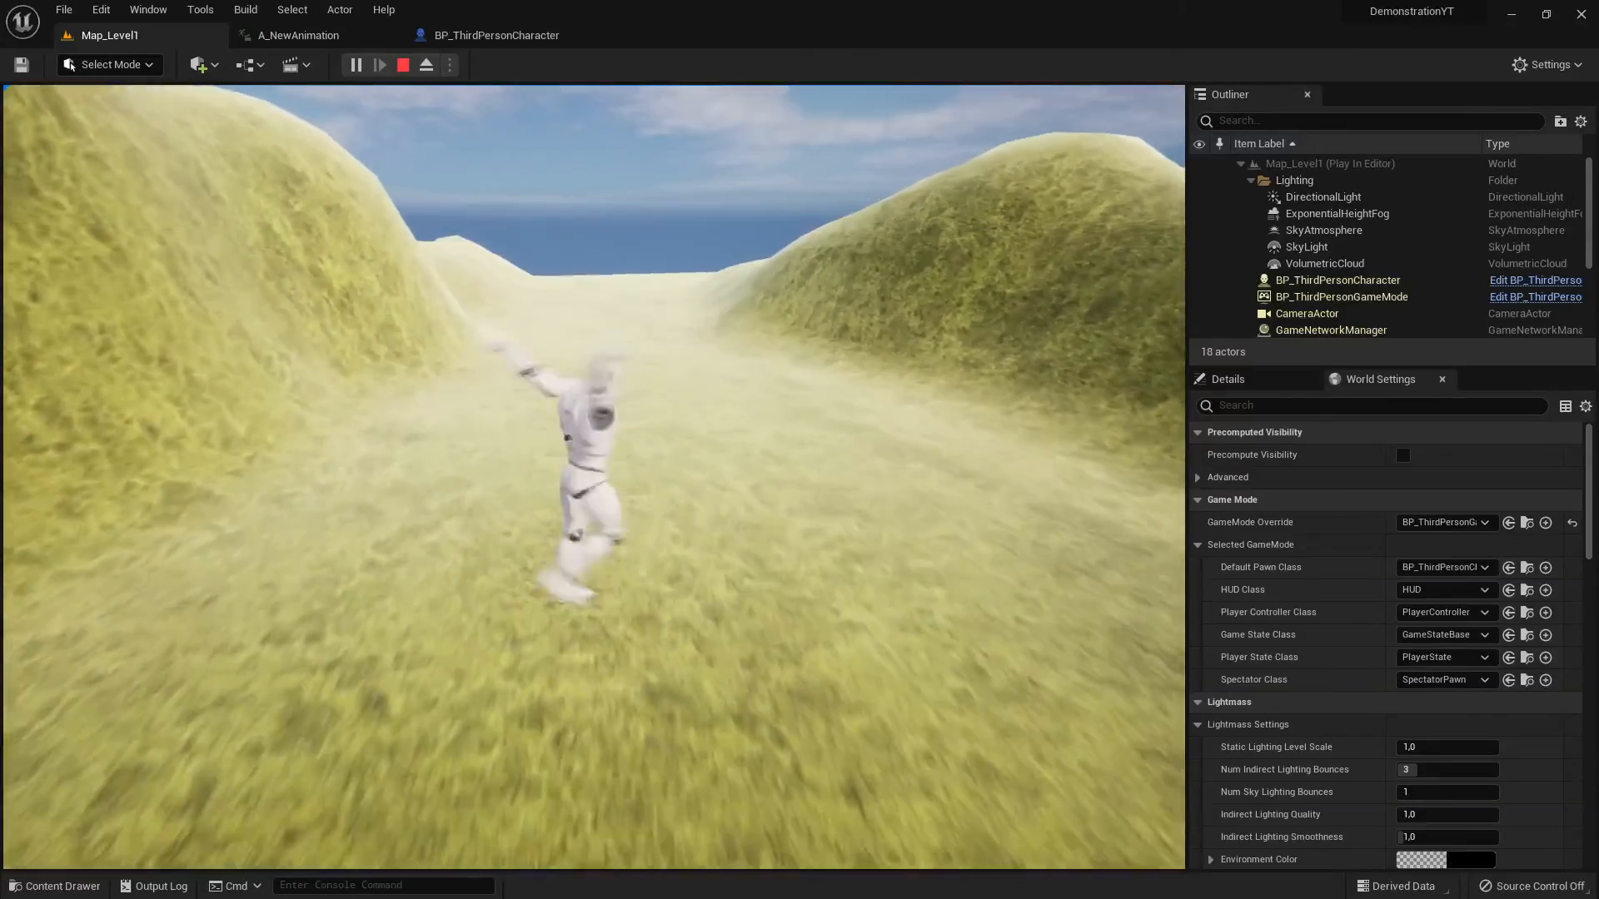
key(w)
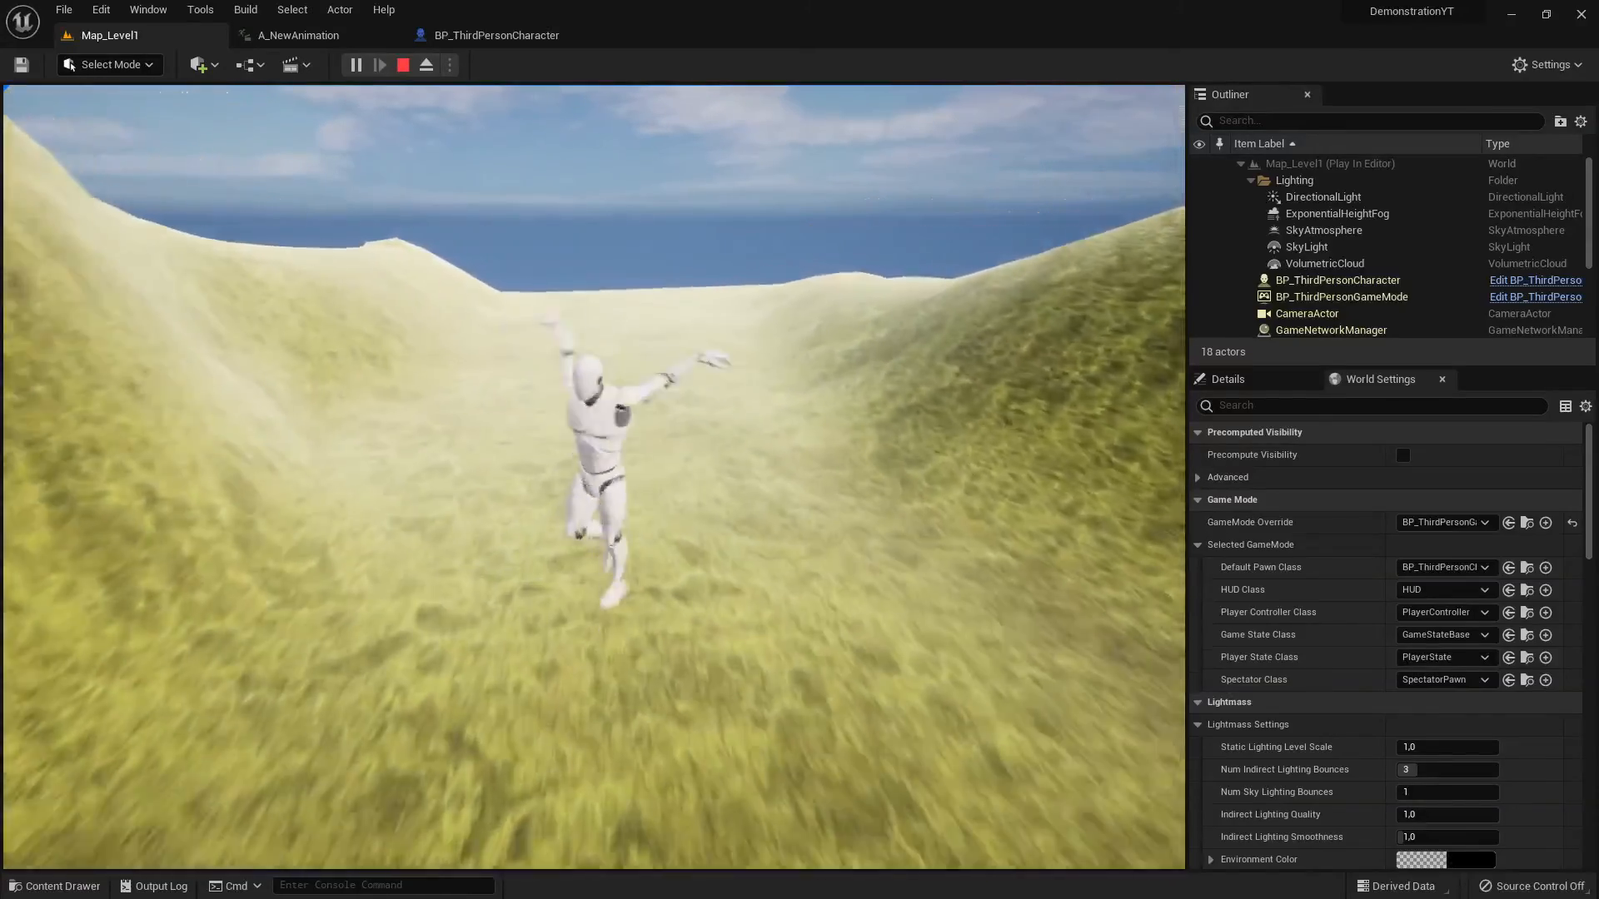
key(s)
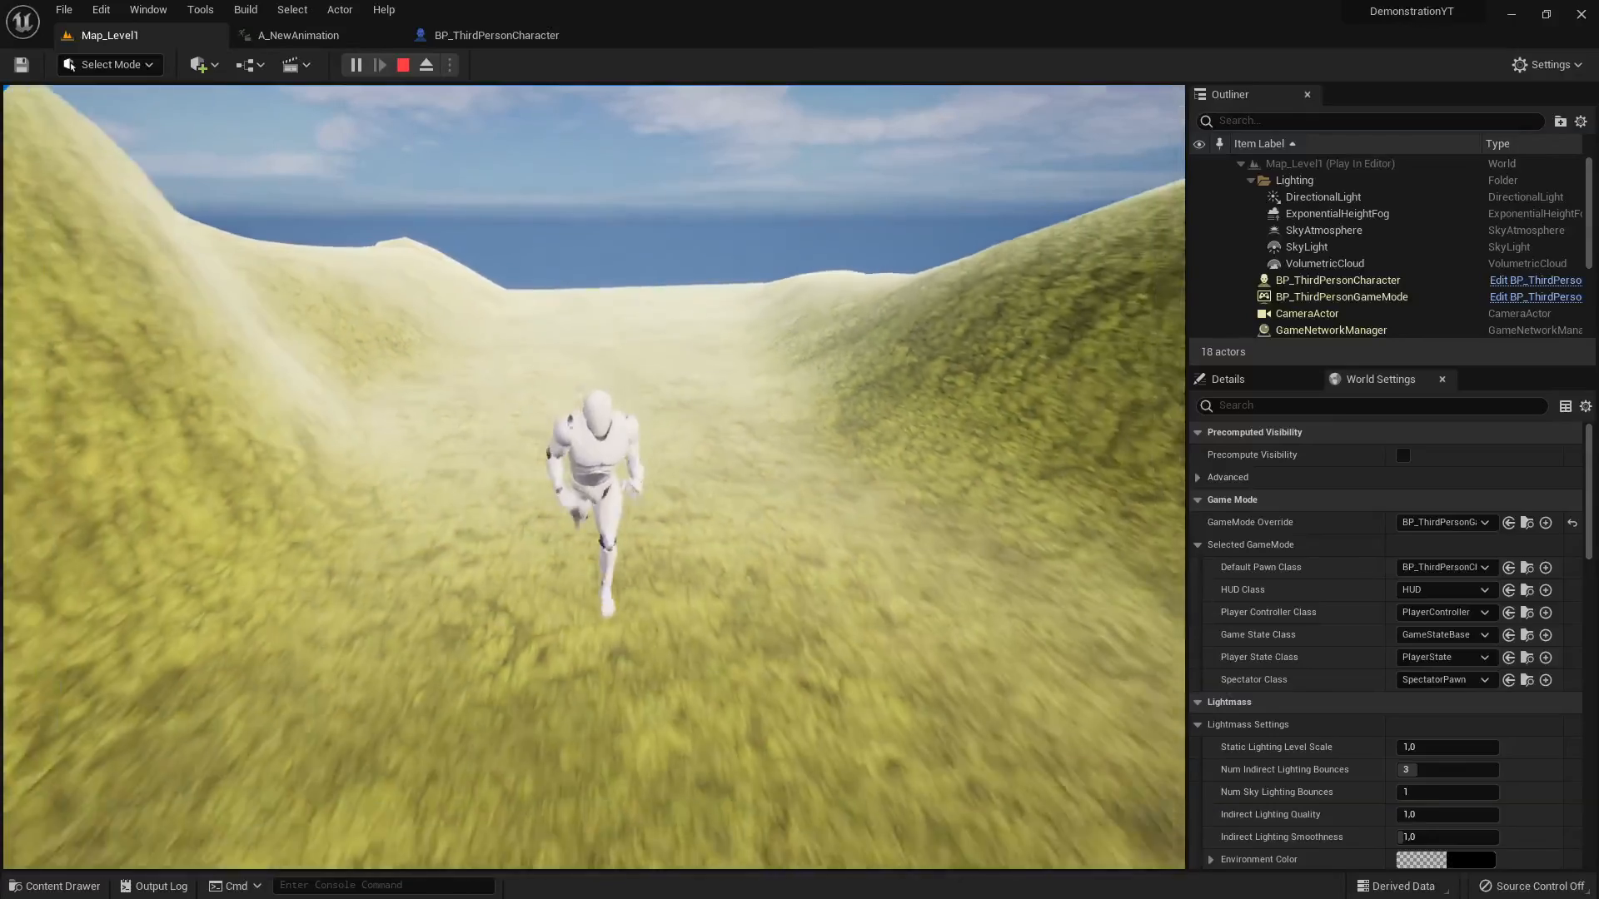
key(d)
key(a)
key(s)
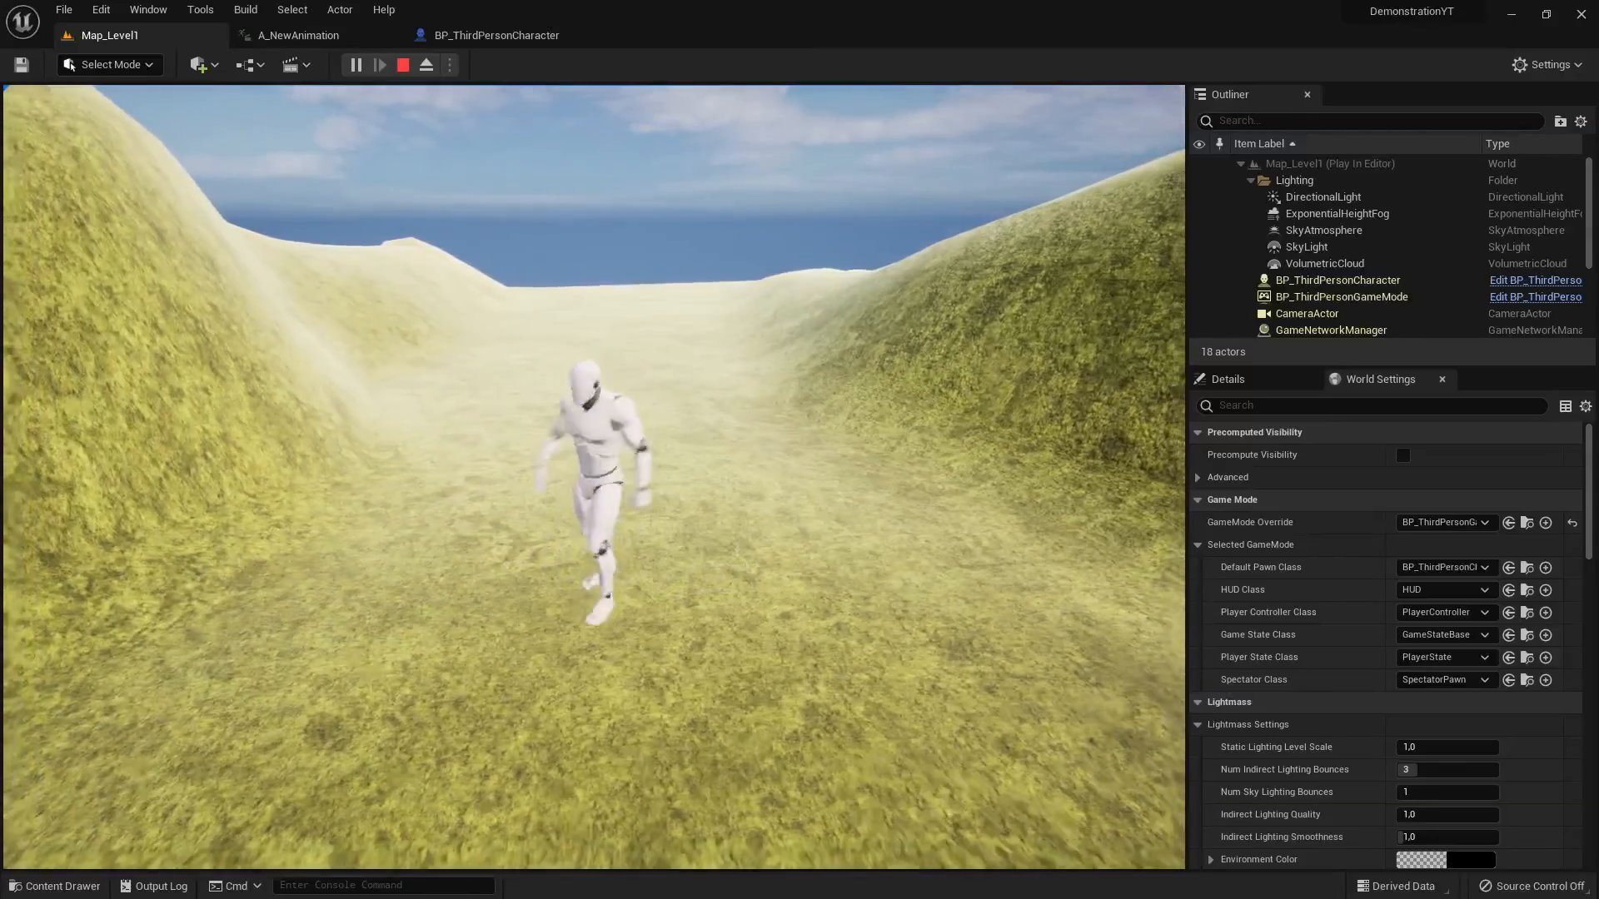
key(space)
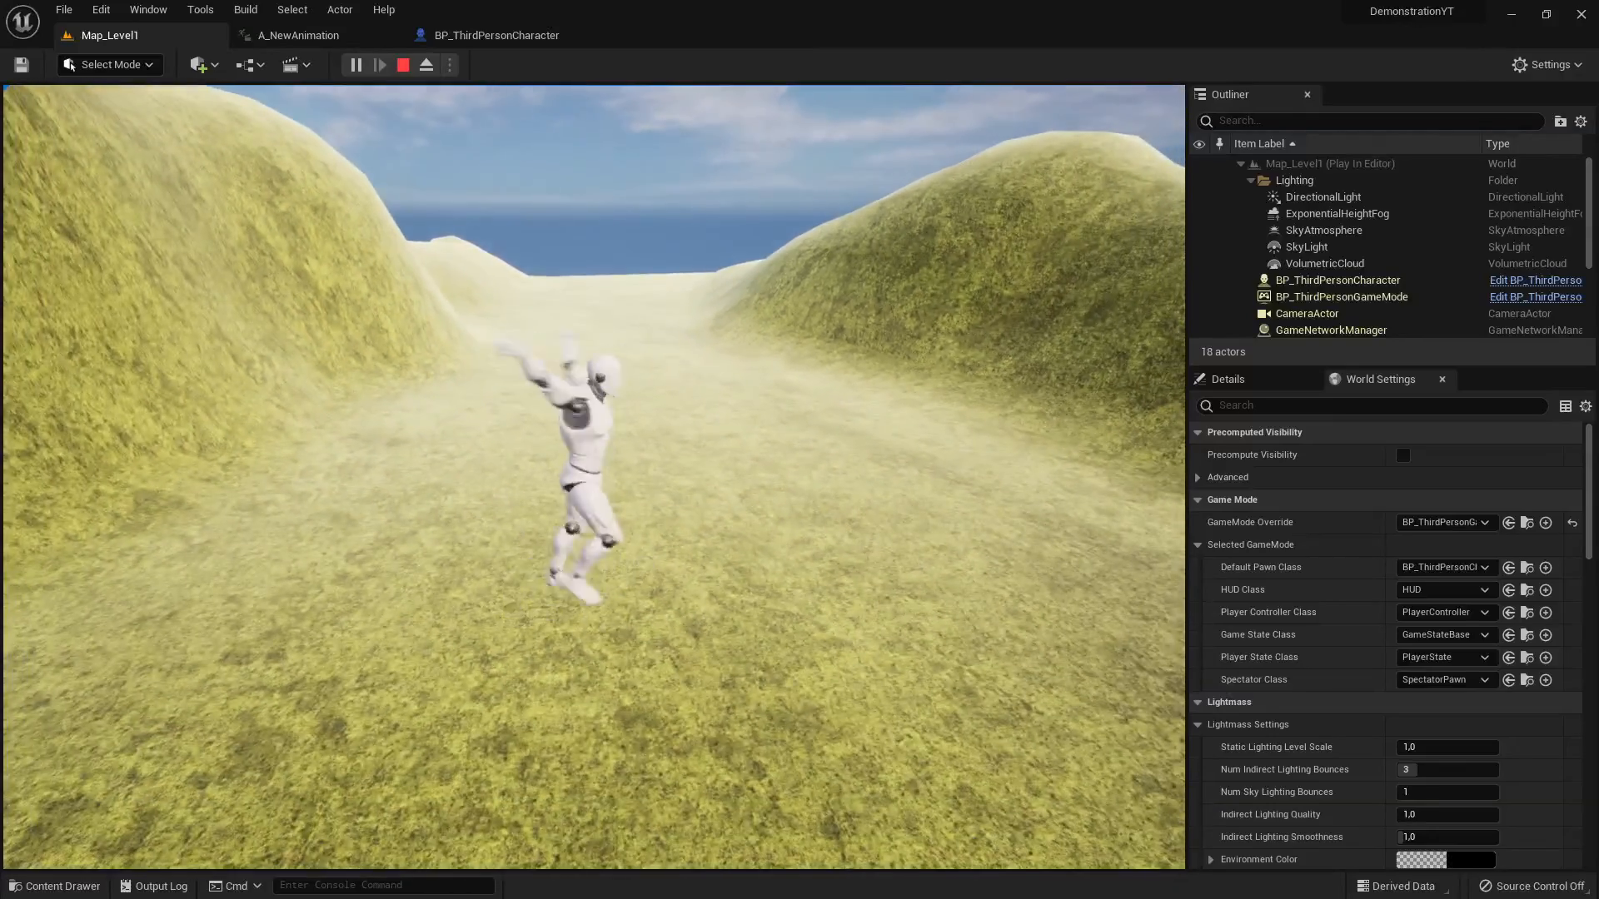
key(Escape)
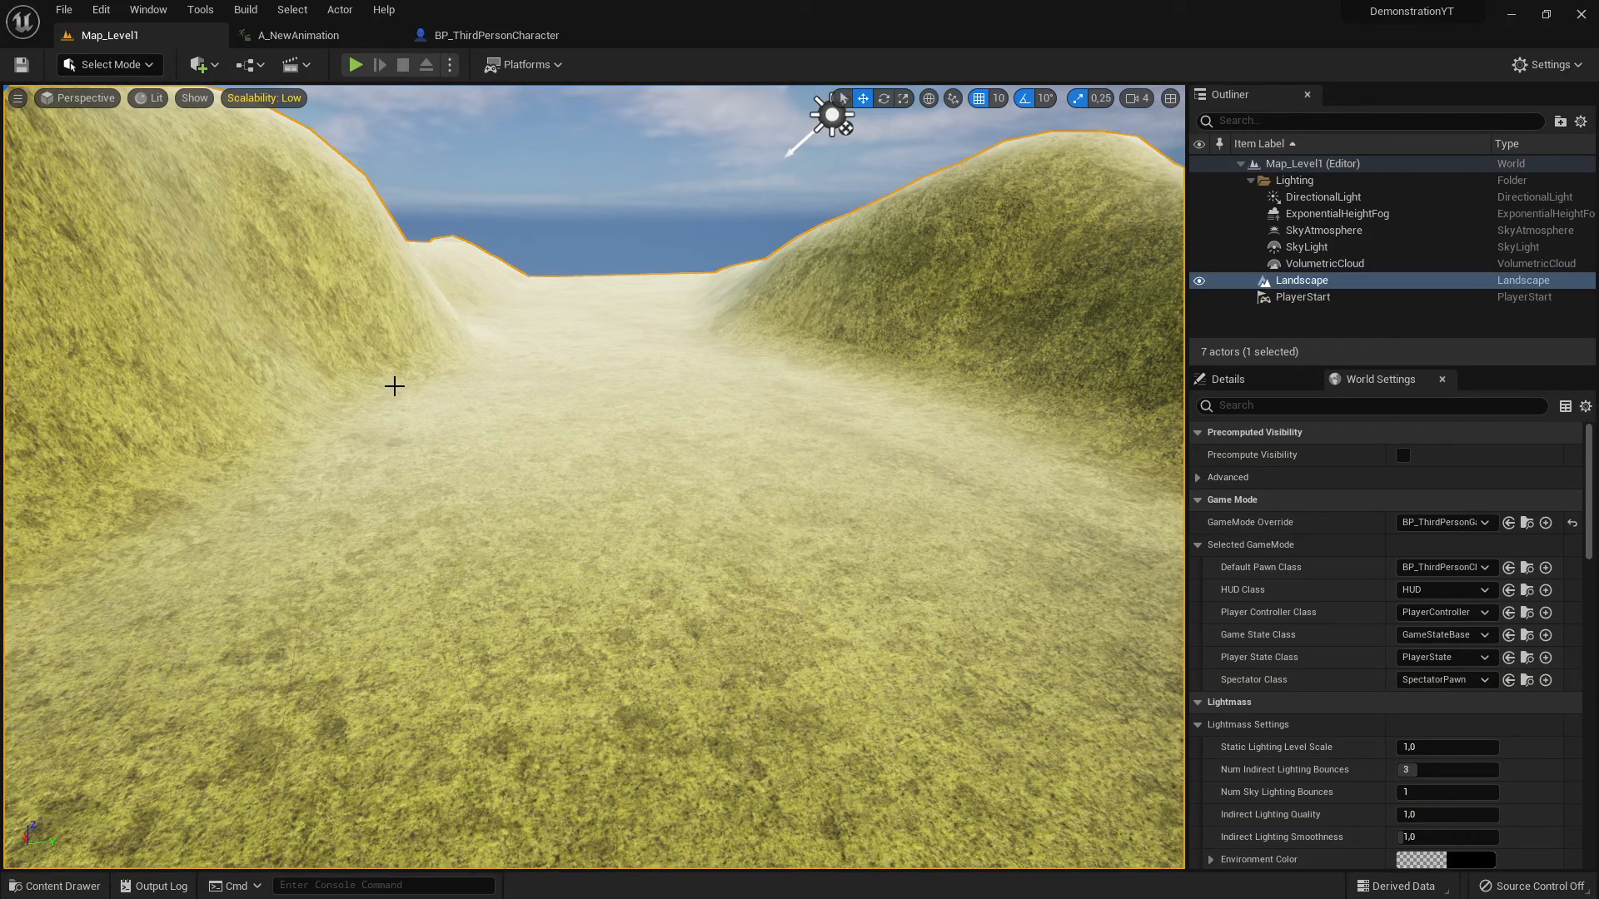
Move the whole K-event node chain beneath the Move Right / Left nodes in BP_ThirdPersonCharacter's Event Graph, and compile and save the Blueprint.
click(458, 36)
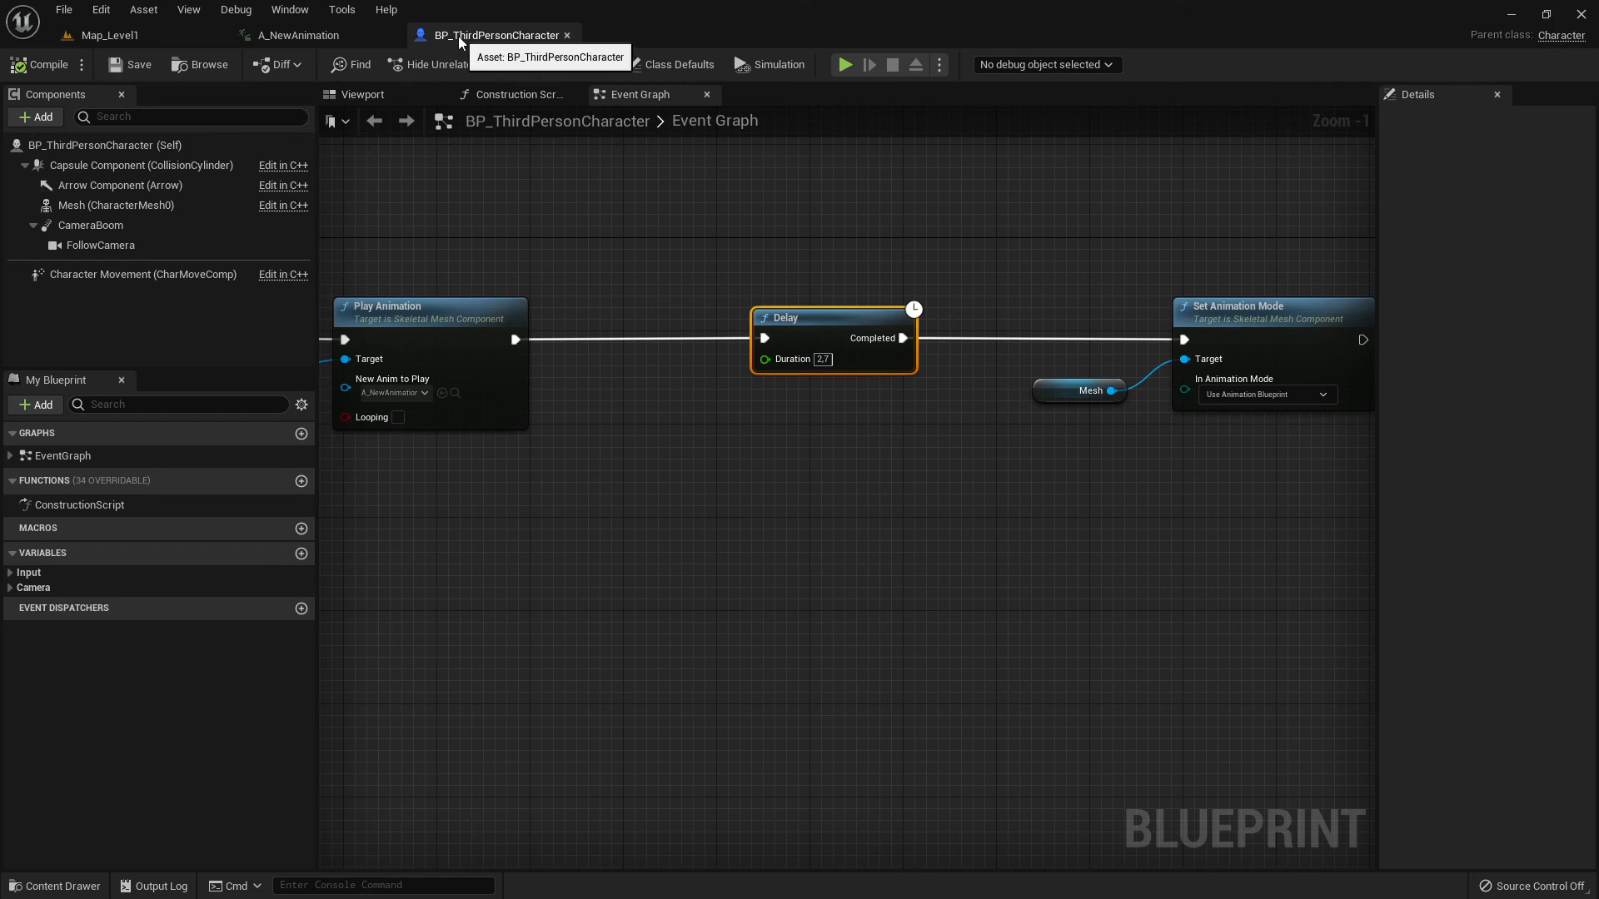
scroll(711, 416, down, 6)
scroll(709, 419, up, 2)
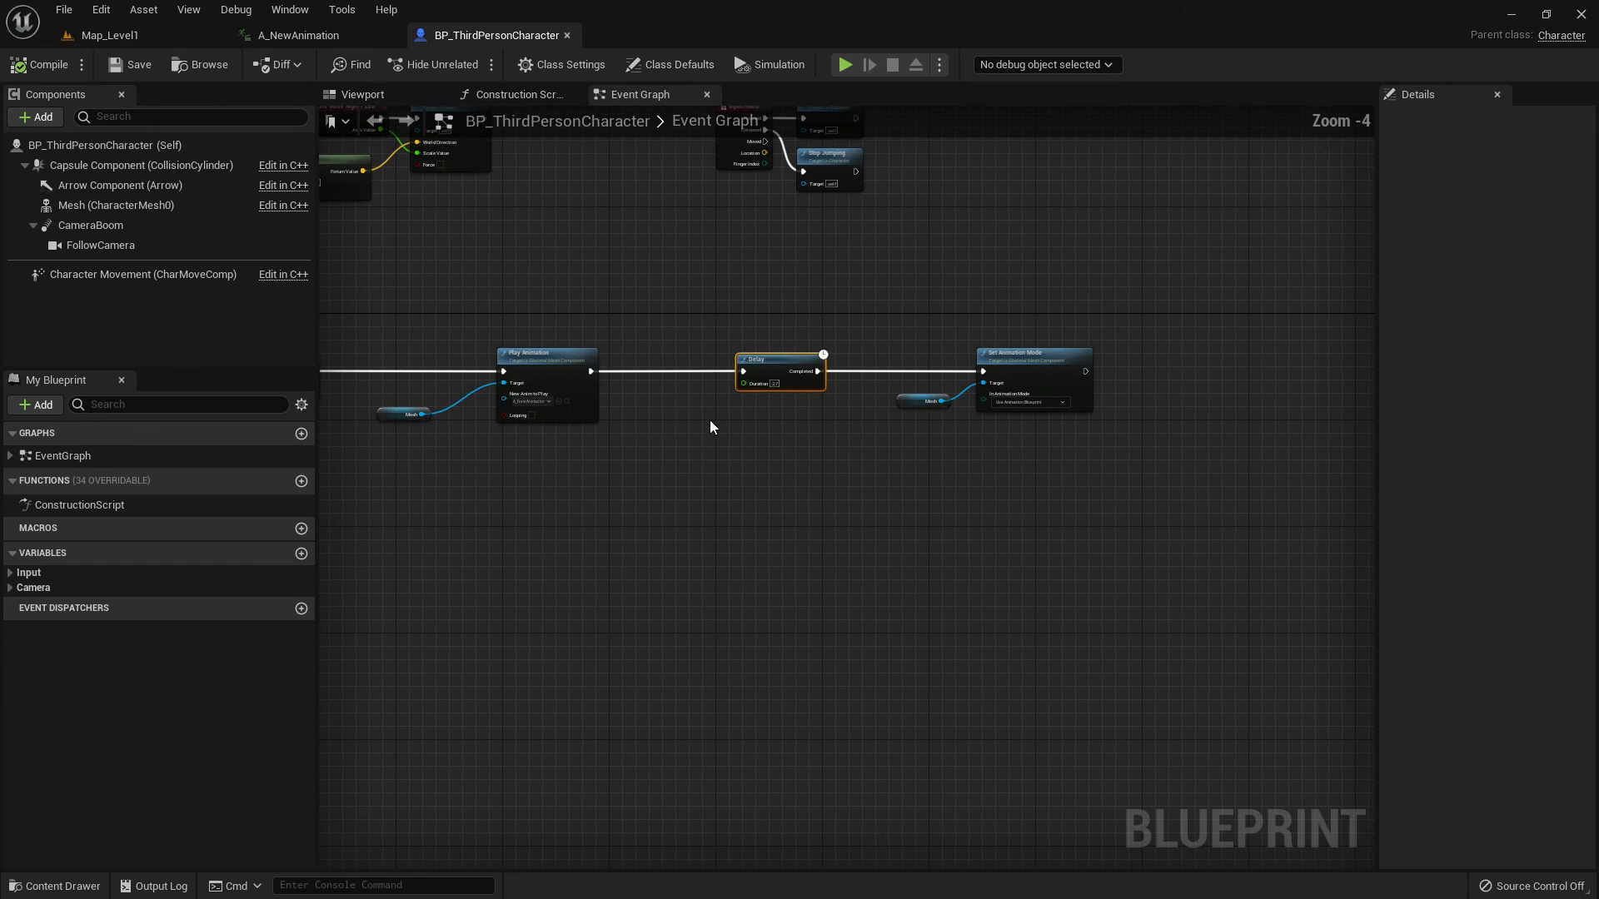
right_drag(711, 428, 993, 453)
drag(483, 319, 1274, 500)
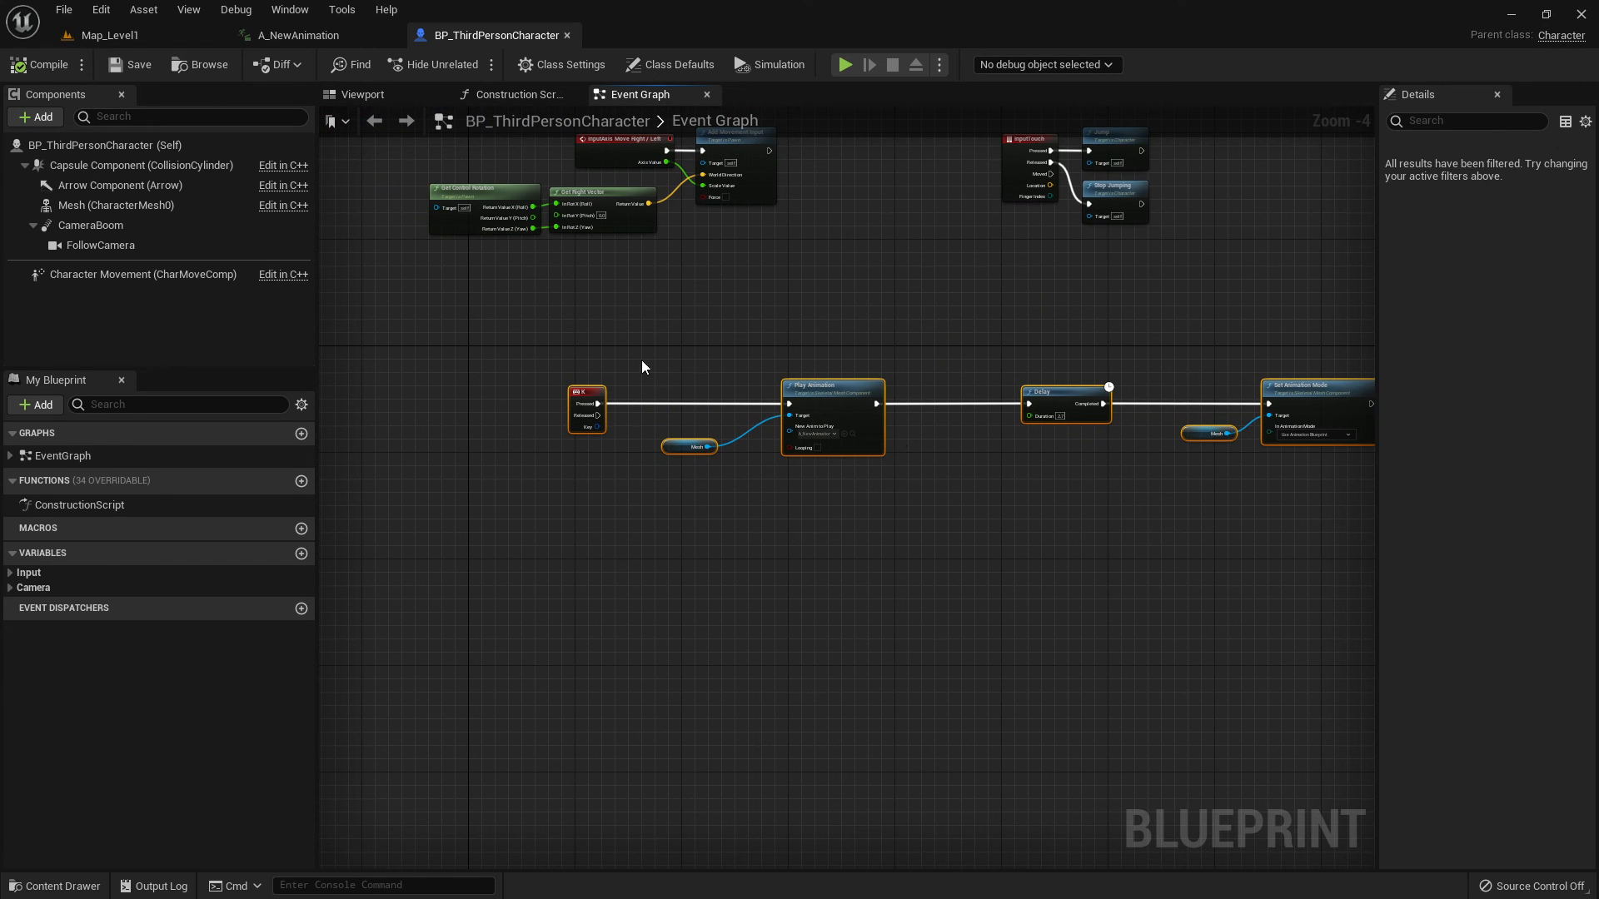
drag(834, 382, 688, 401)
right_drag(603, 280, 794, 338)
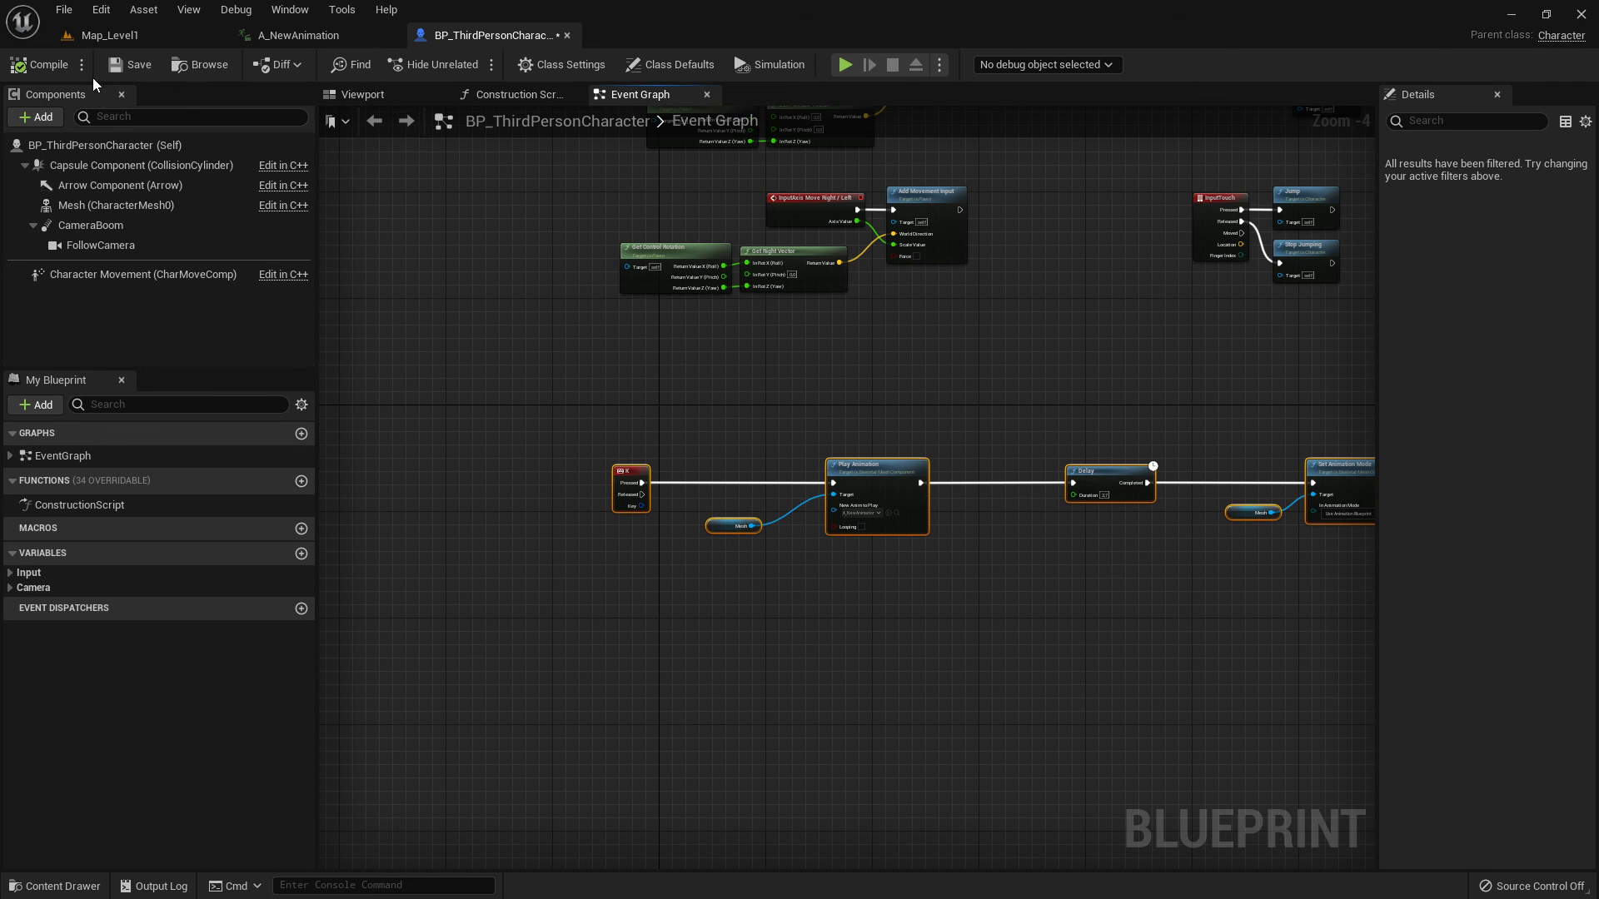
click(50, 65)
click(125, 65)
Close the A_NewAnimation and BP_ThirdPersonCharacter editors to return to Map_Level1.
click(301, 36)
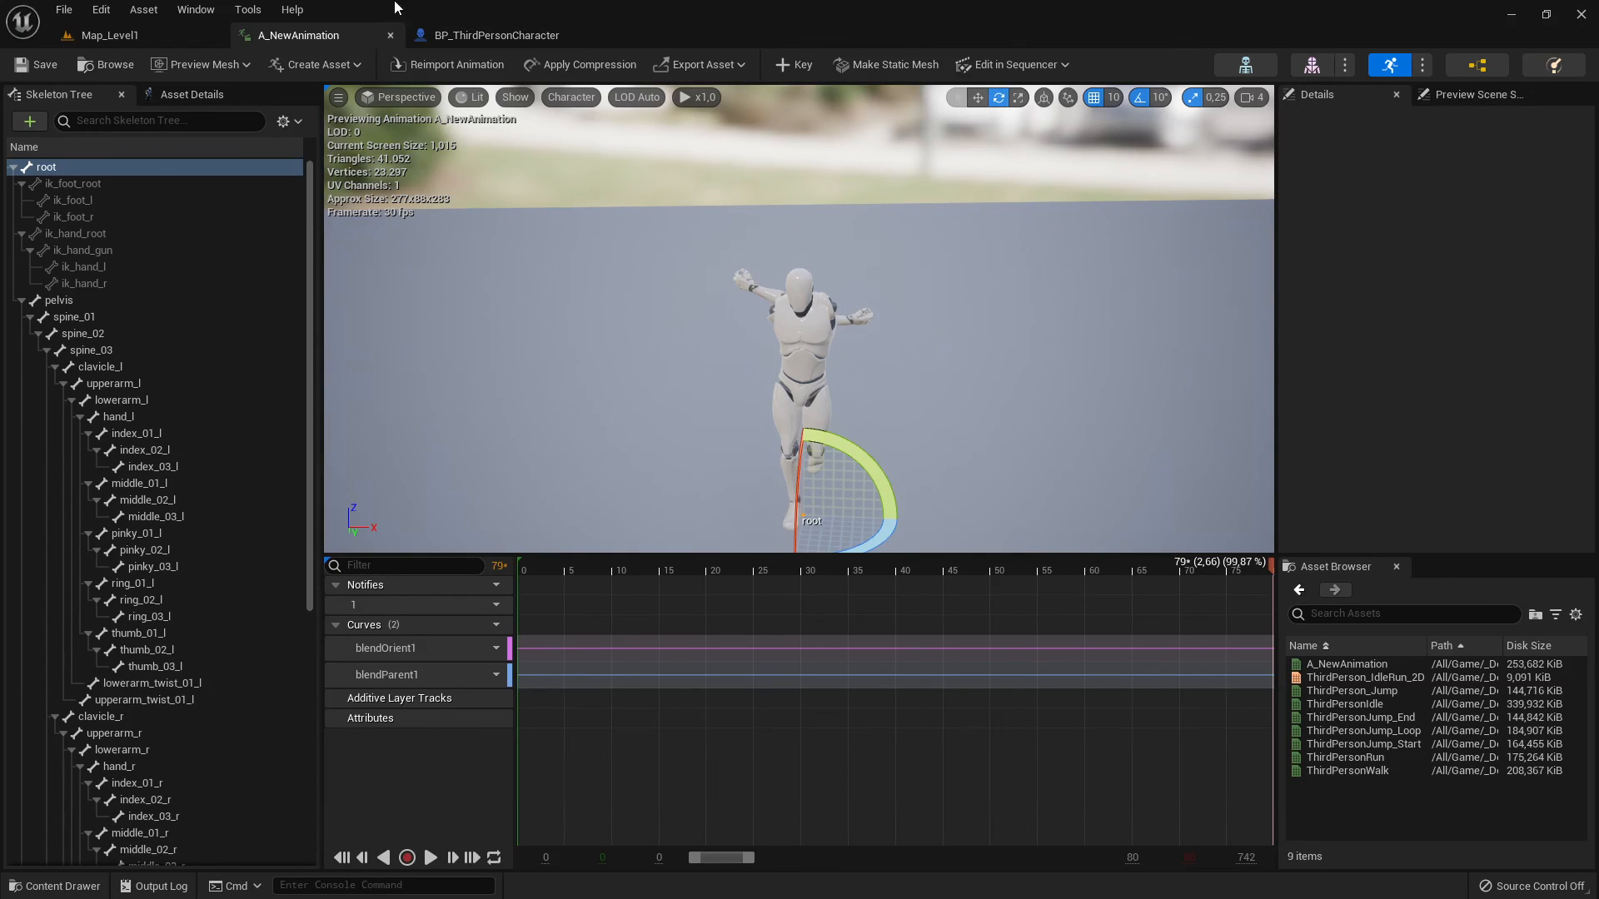
click(391, 35)
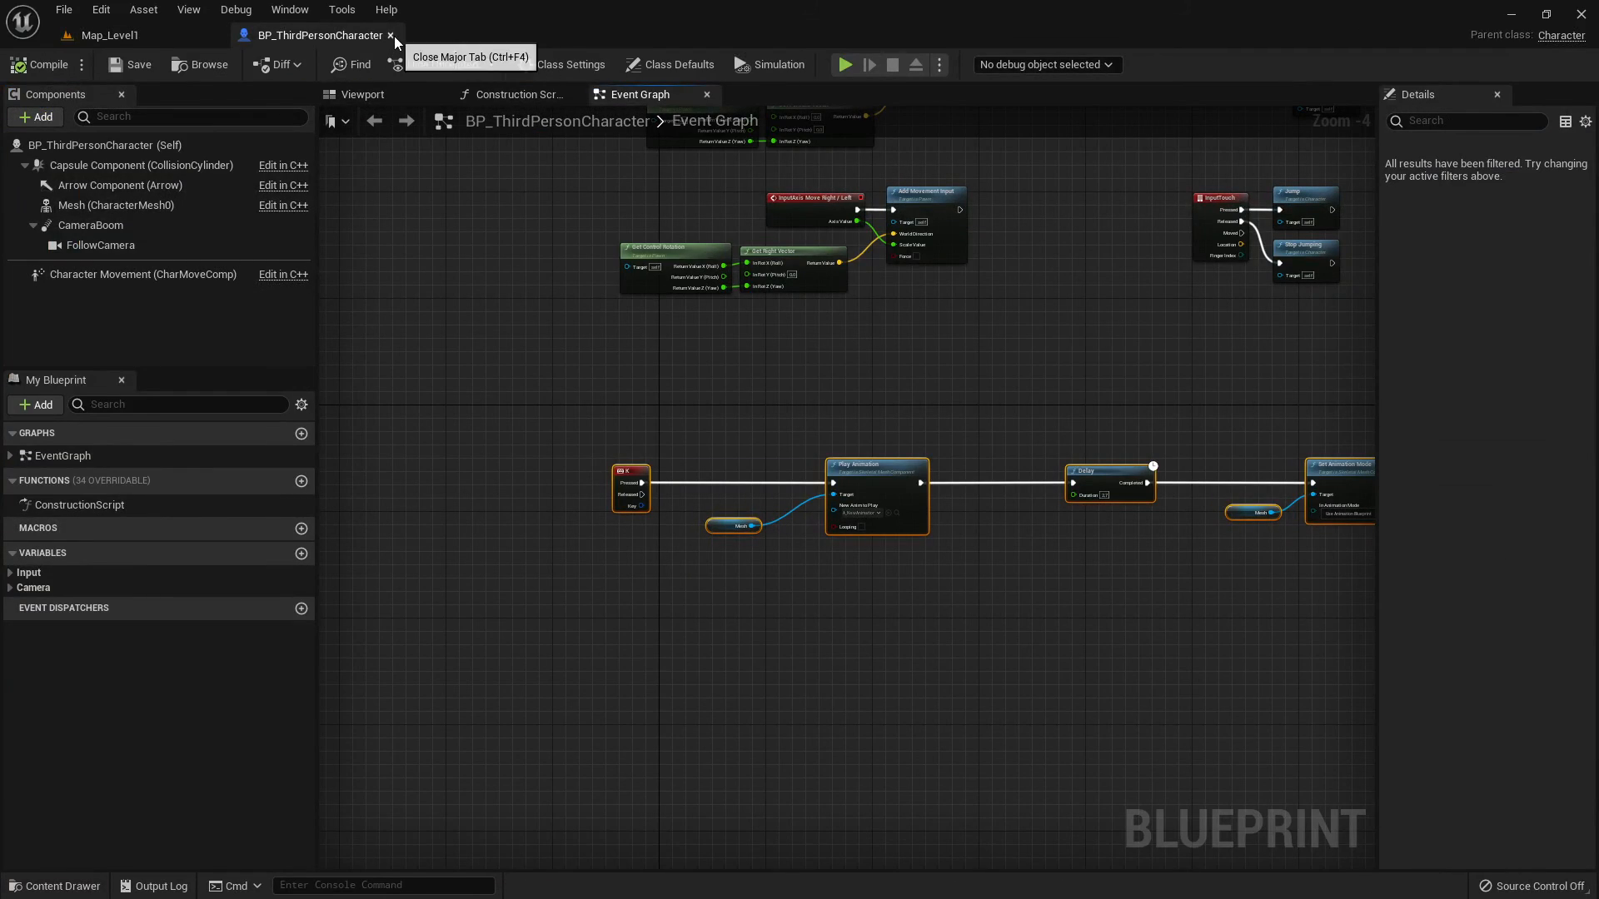
click(390, 35)
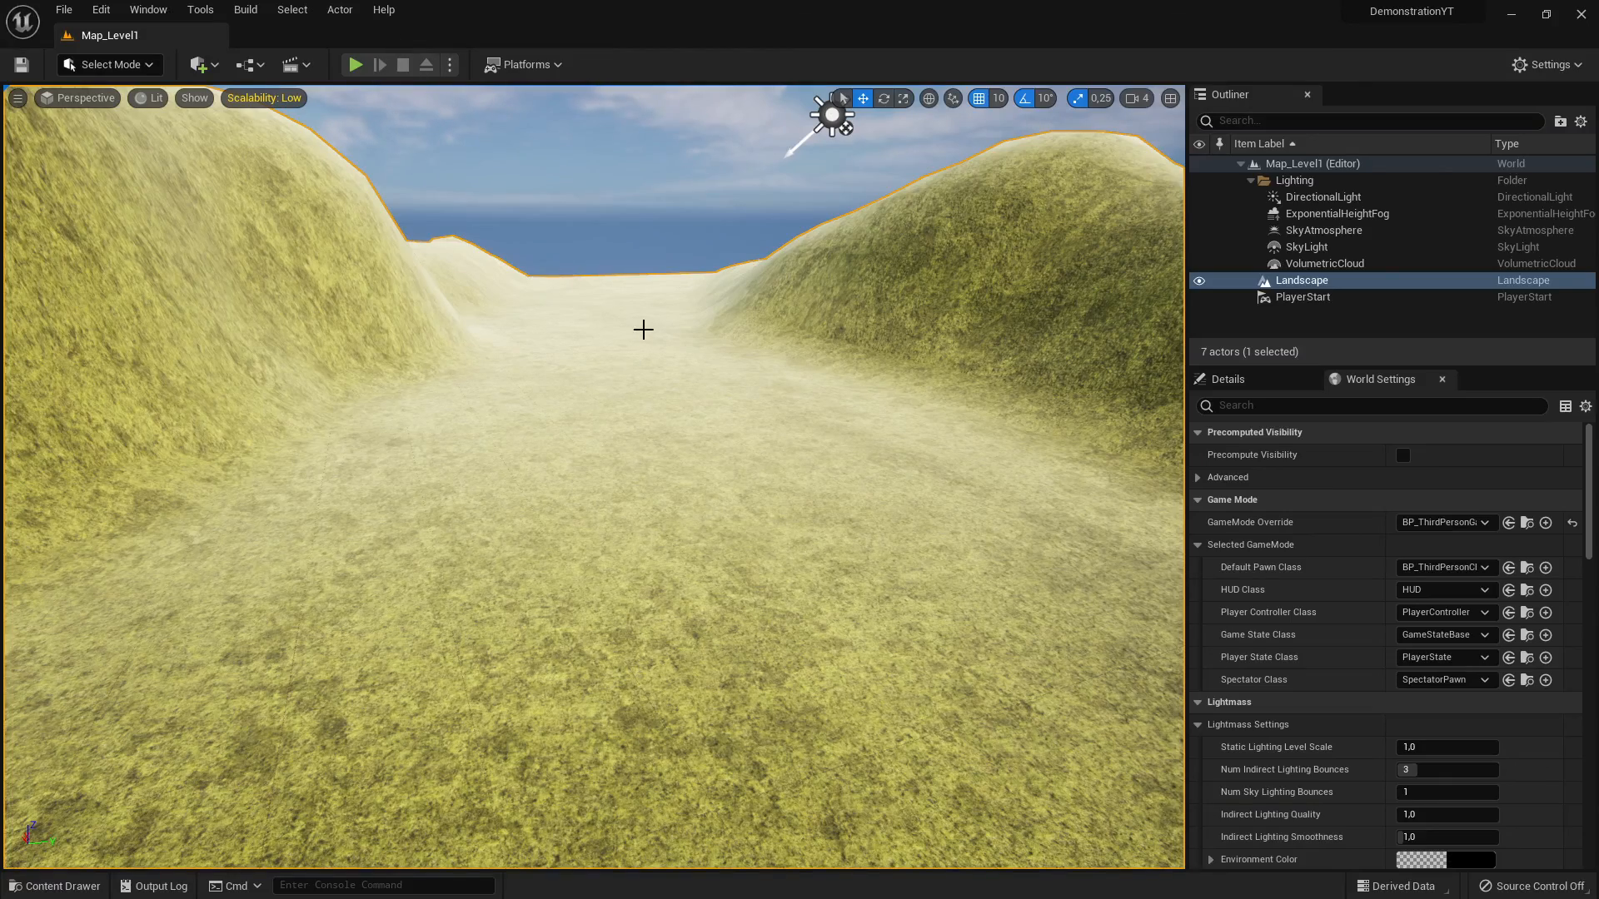
right_drag(680, 369, 687, 298)
key(w)
key(w)
key(s)
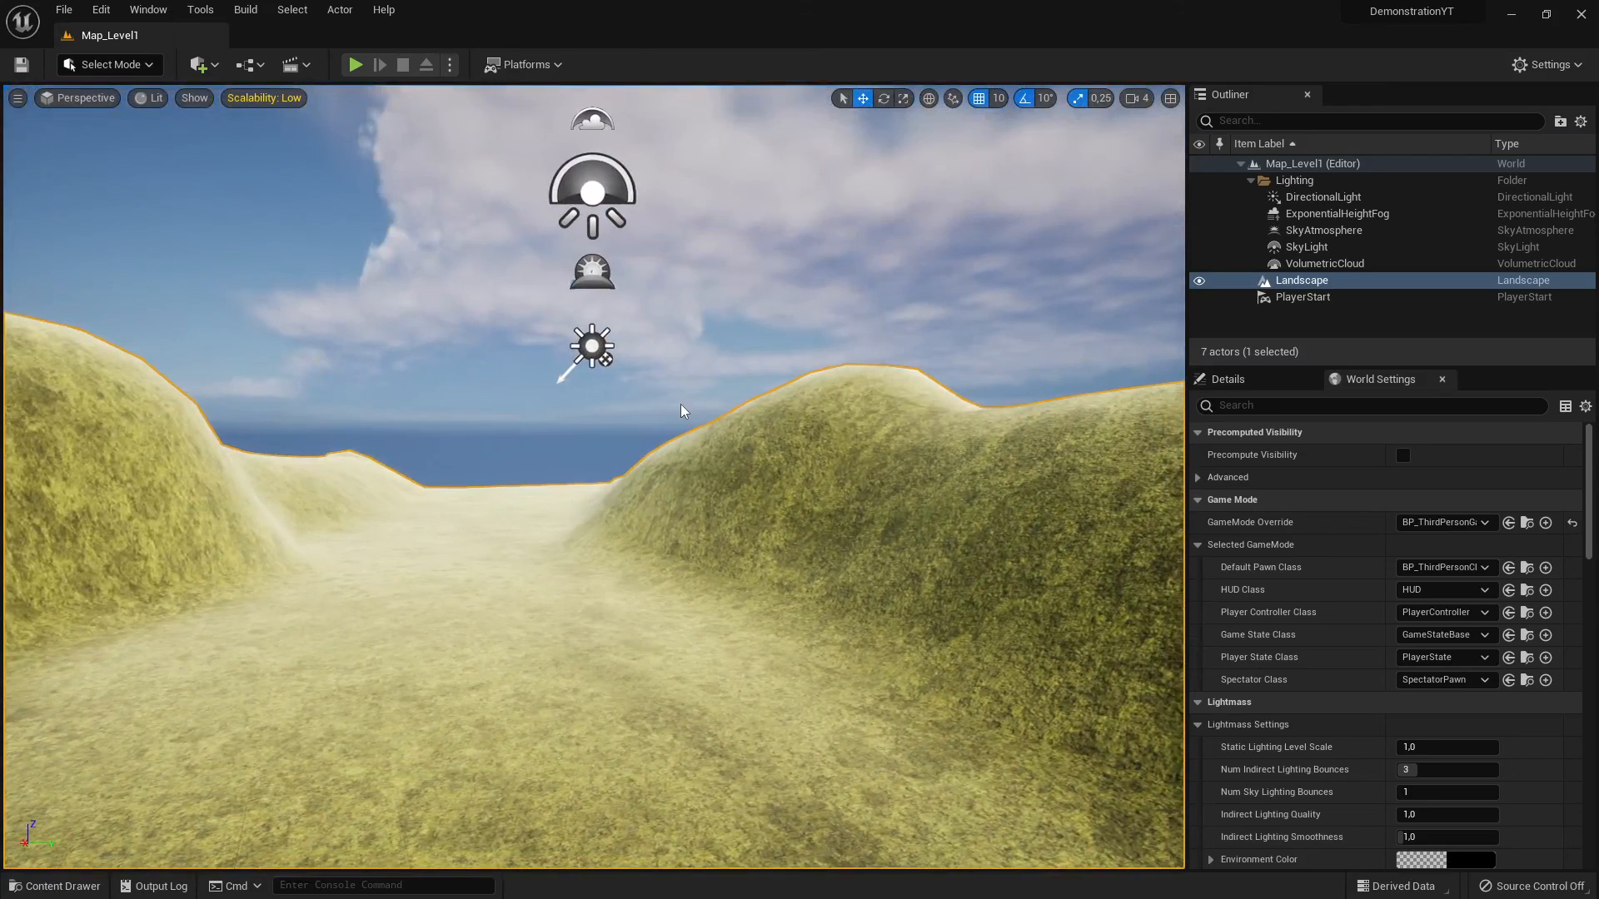
right_drag(682, 393, 625, 393)
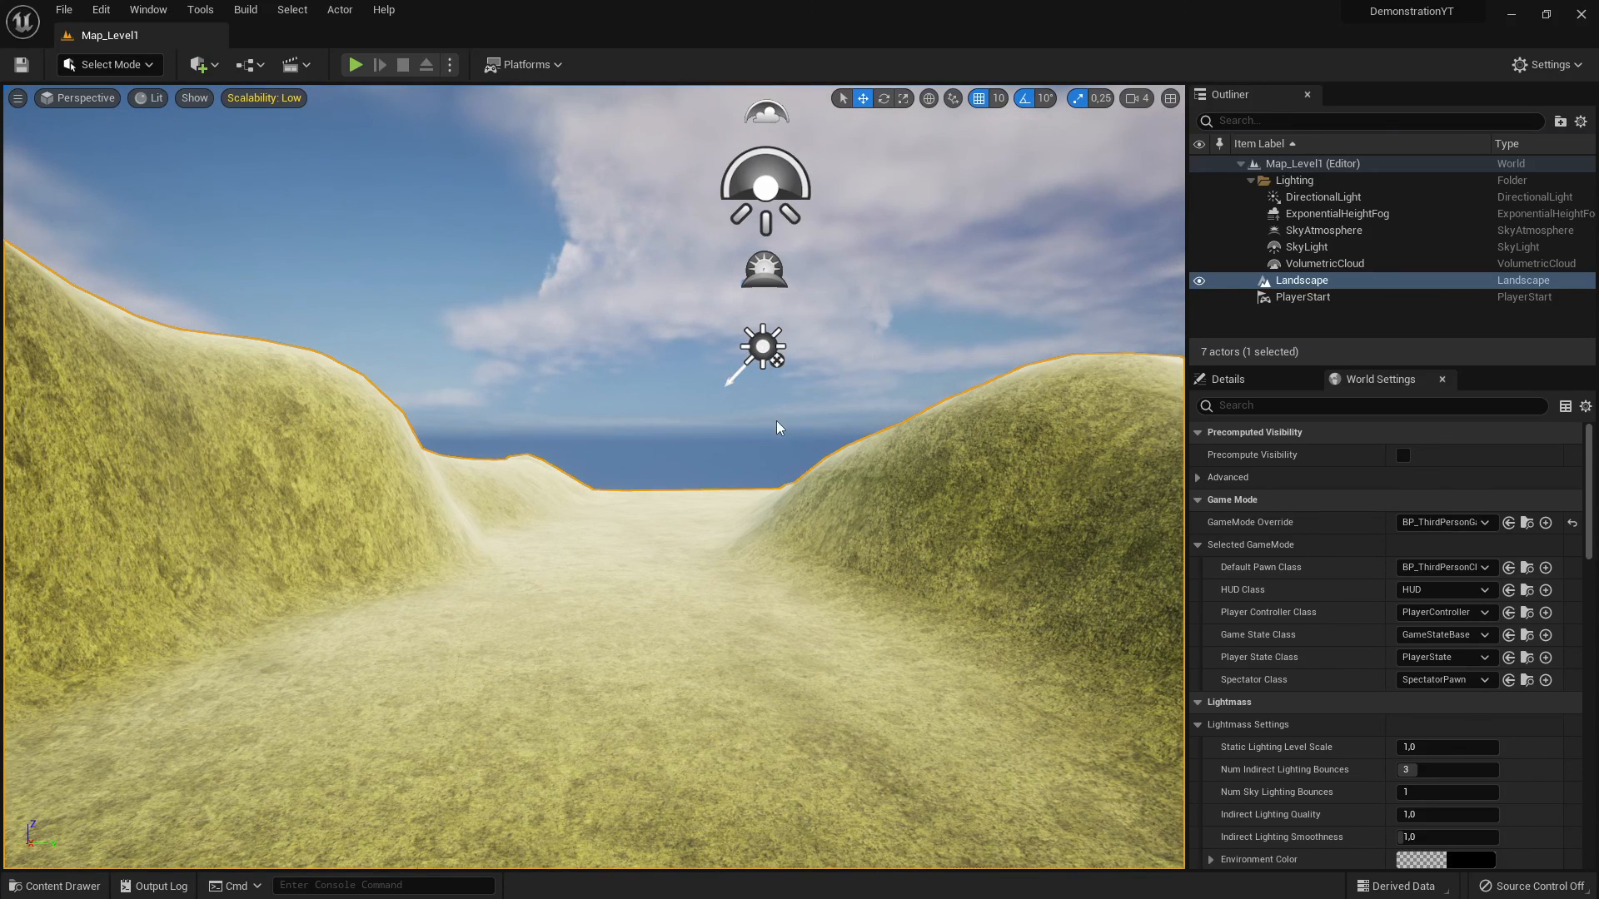
right_drag(776, 421, 869, 419)
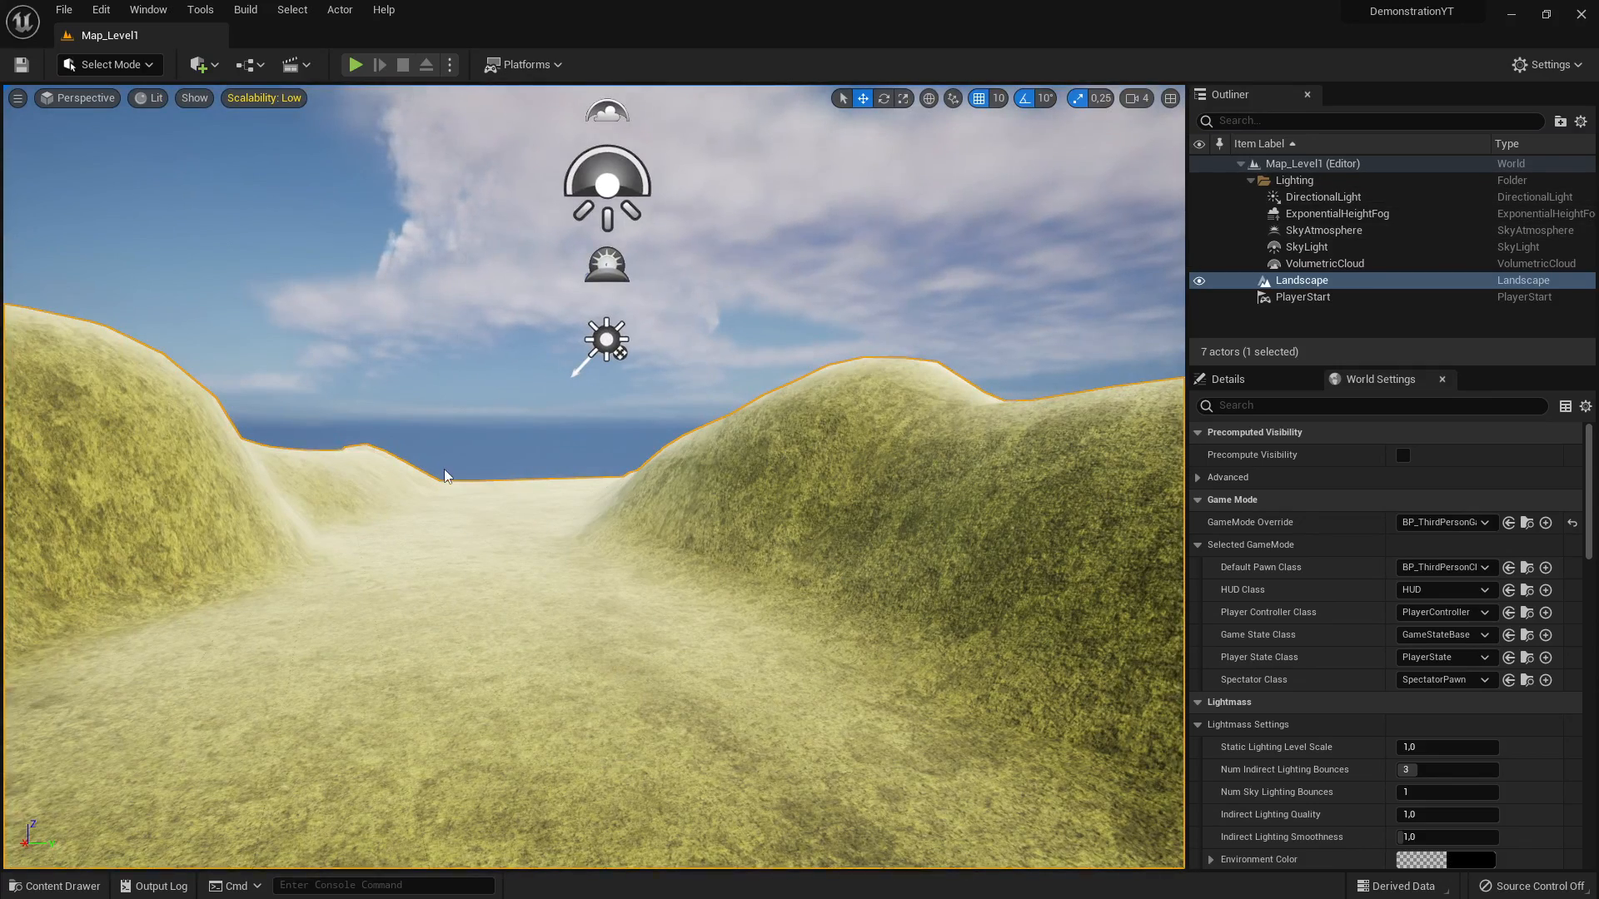
right_drag(767, 524, 841, 442)
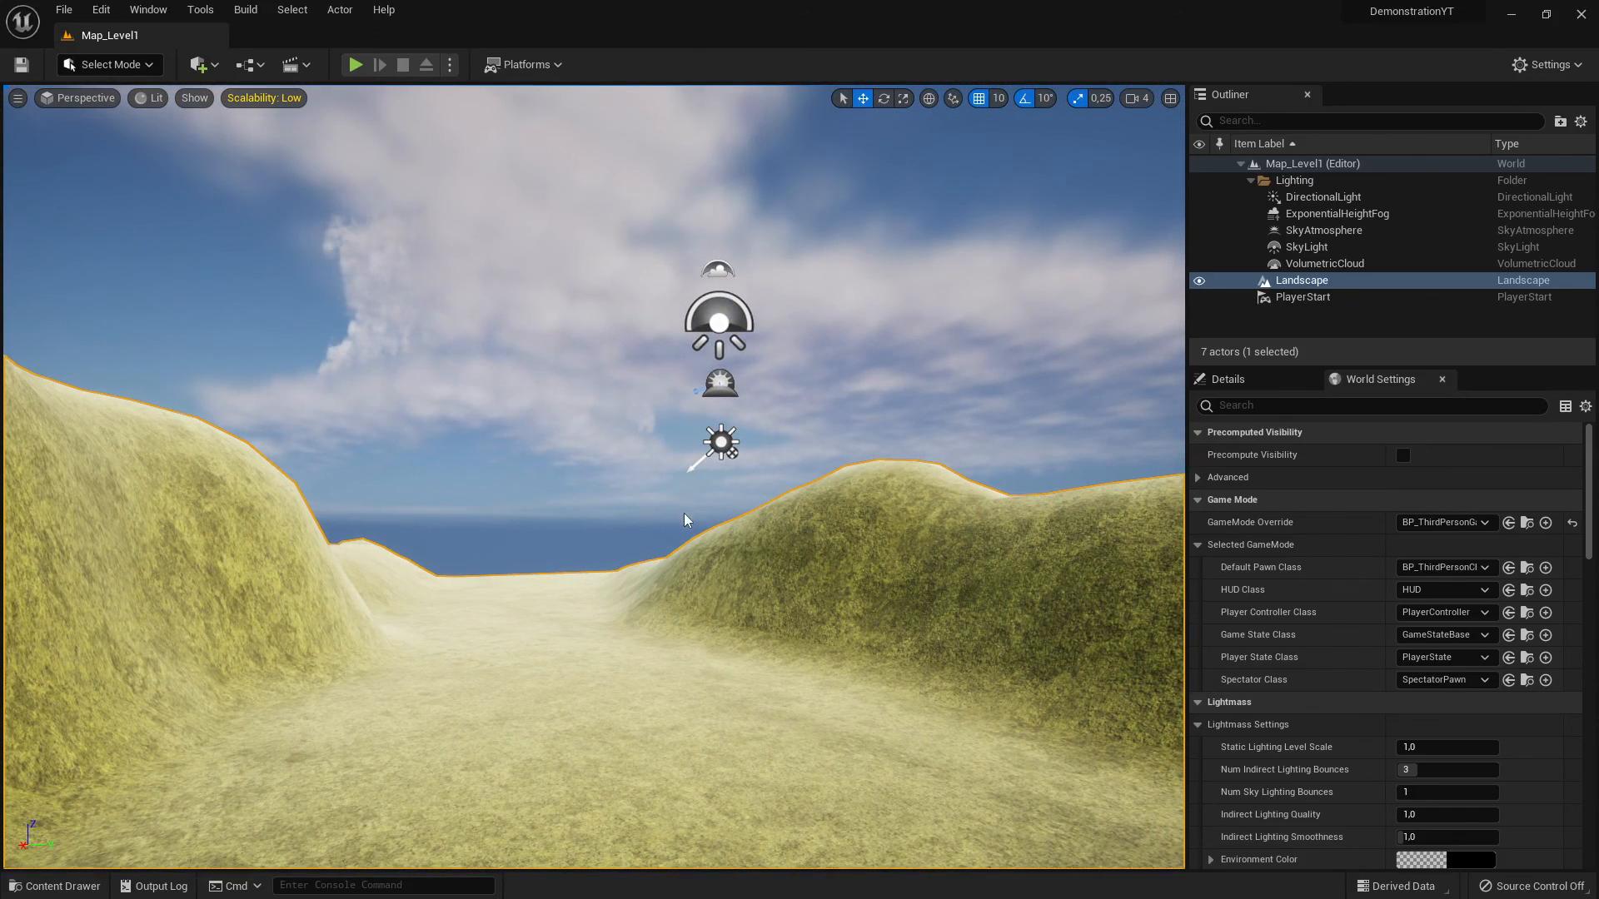
right_drag(683, 513, 1166, 515)
key(w)
right_drag(750, 510, 199, 520)
right_drag(696, 518, 706, 514)
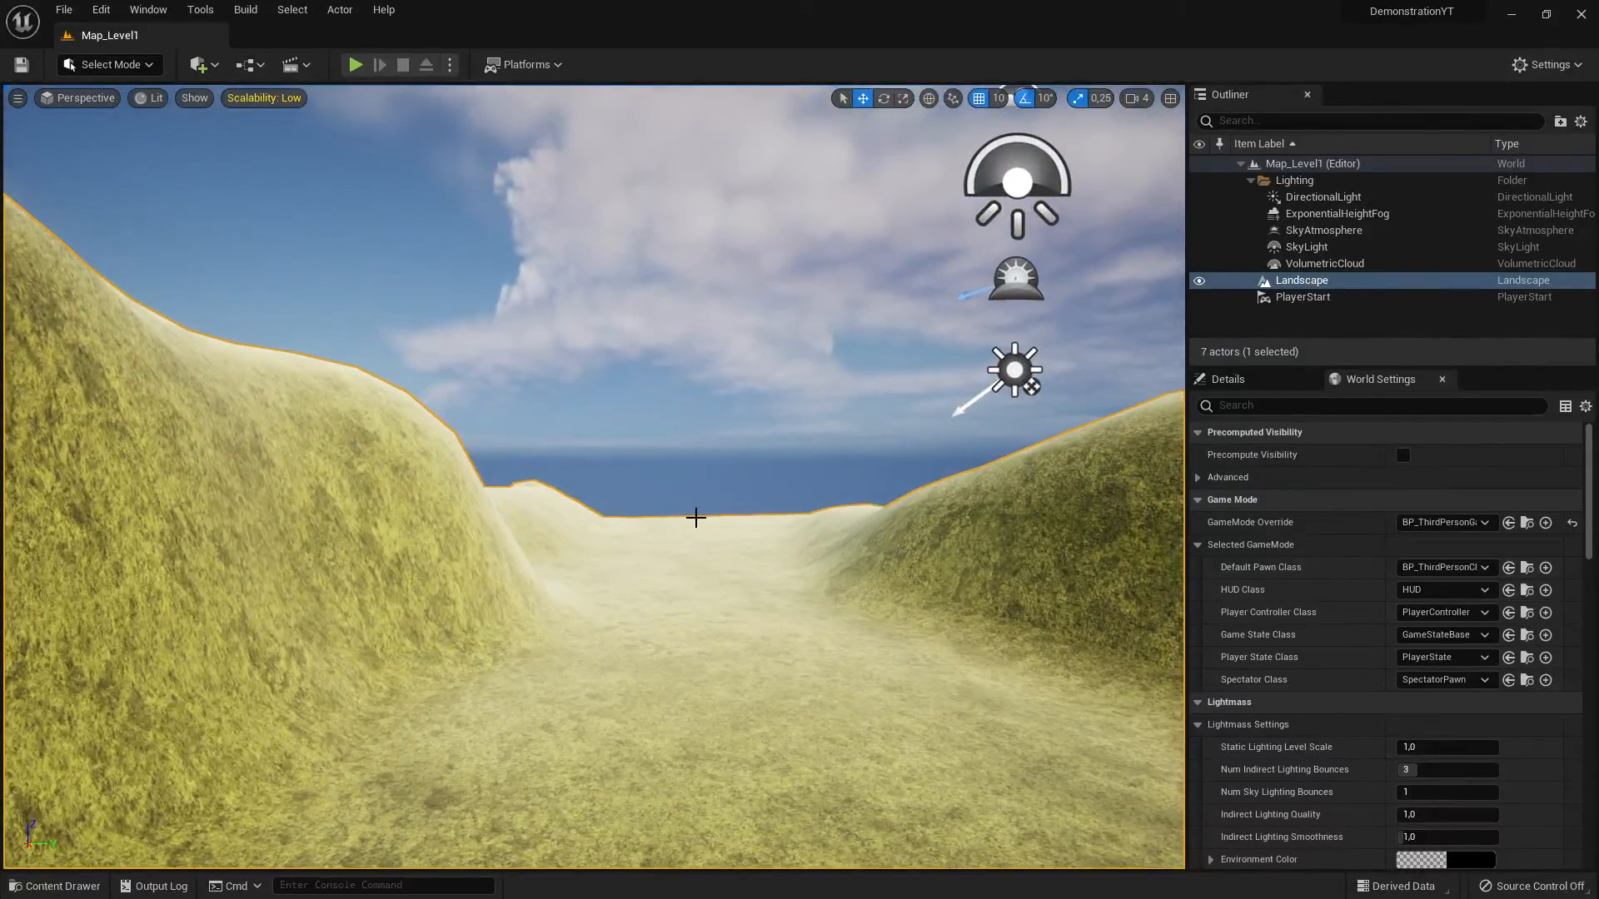